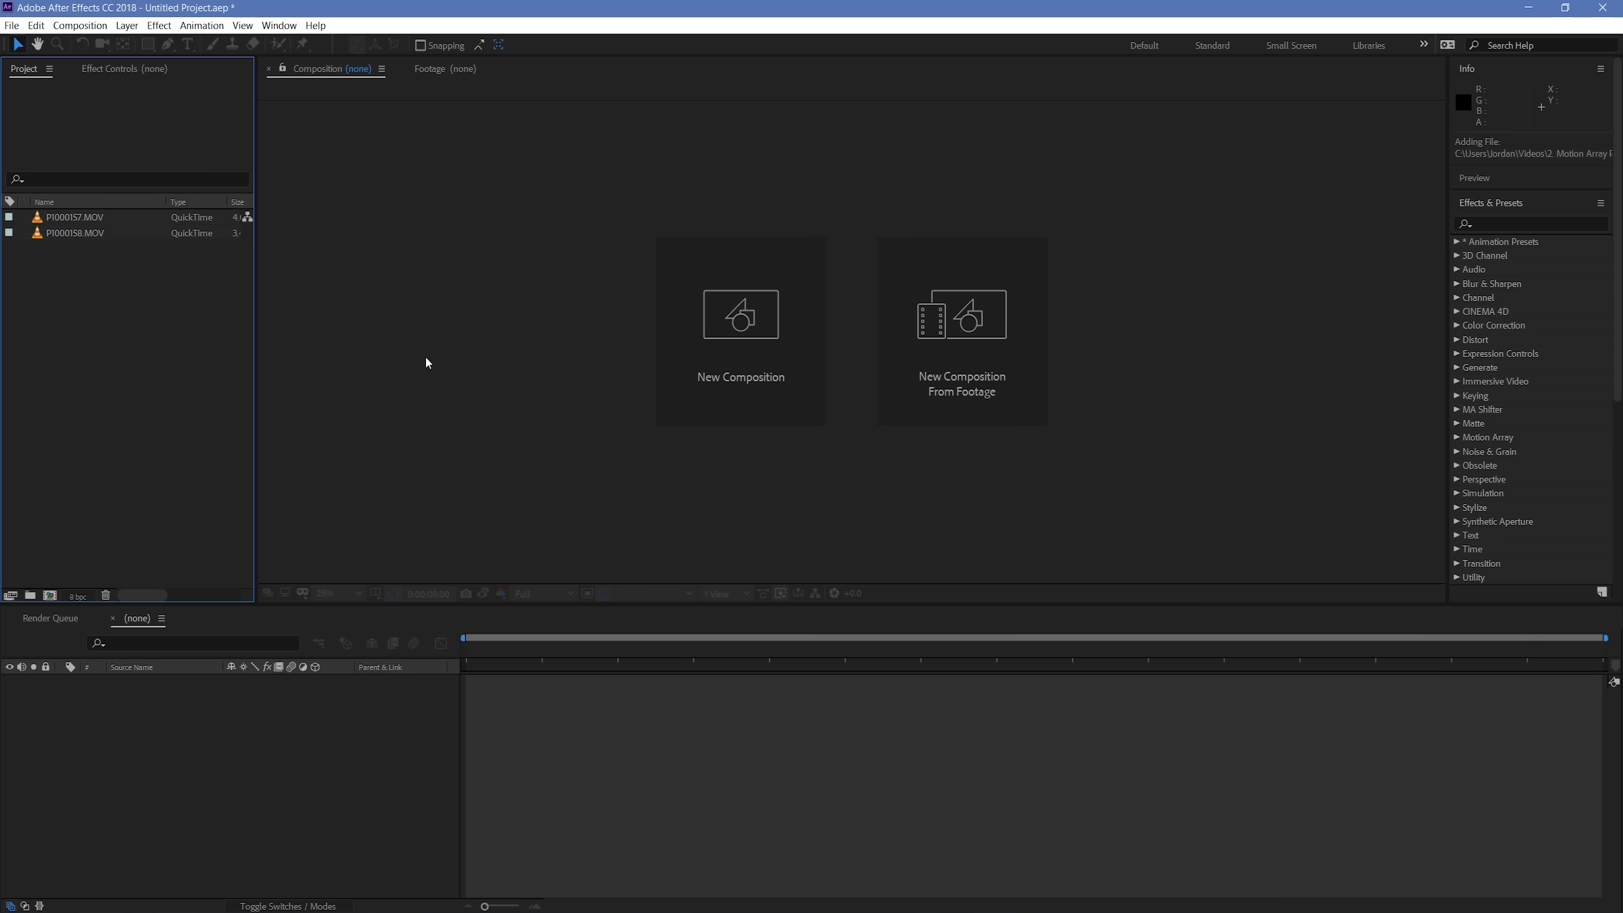
# Step: Preview the P1000157.MOV and P1000158.MOV footage, scrubbing through each clip to find the ball throws
pyautogui.doubleClick(78, 218)
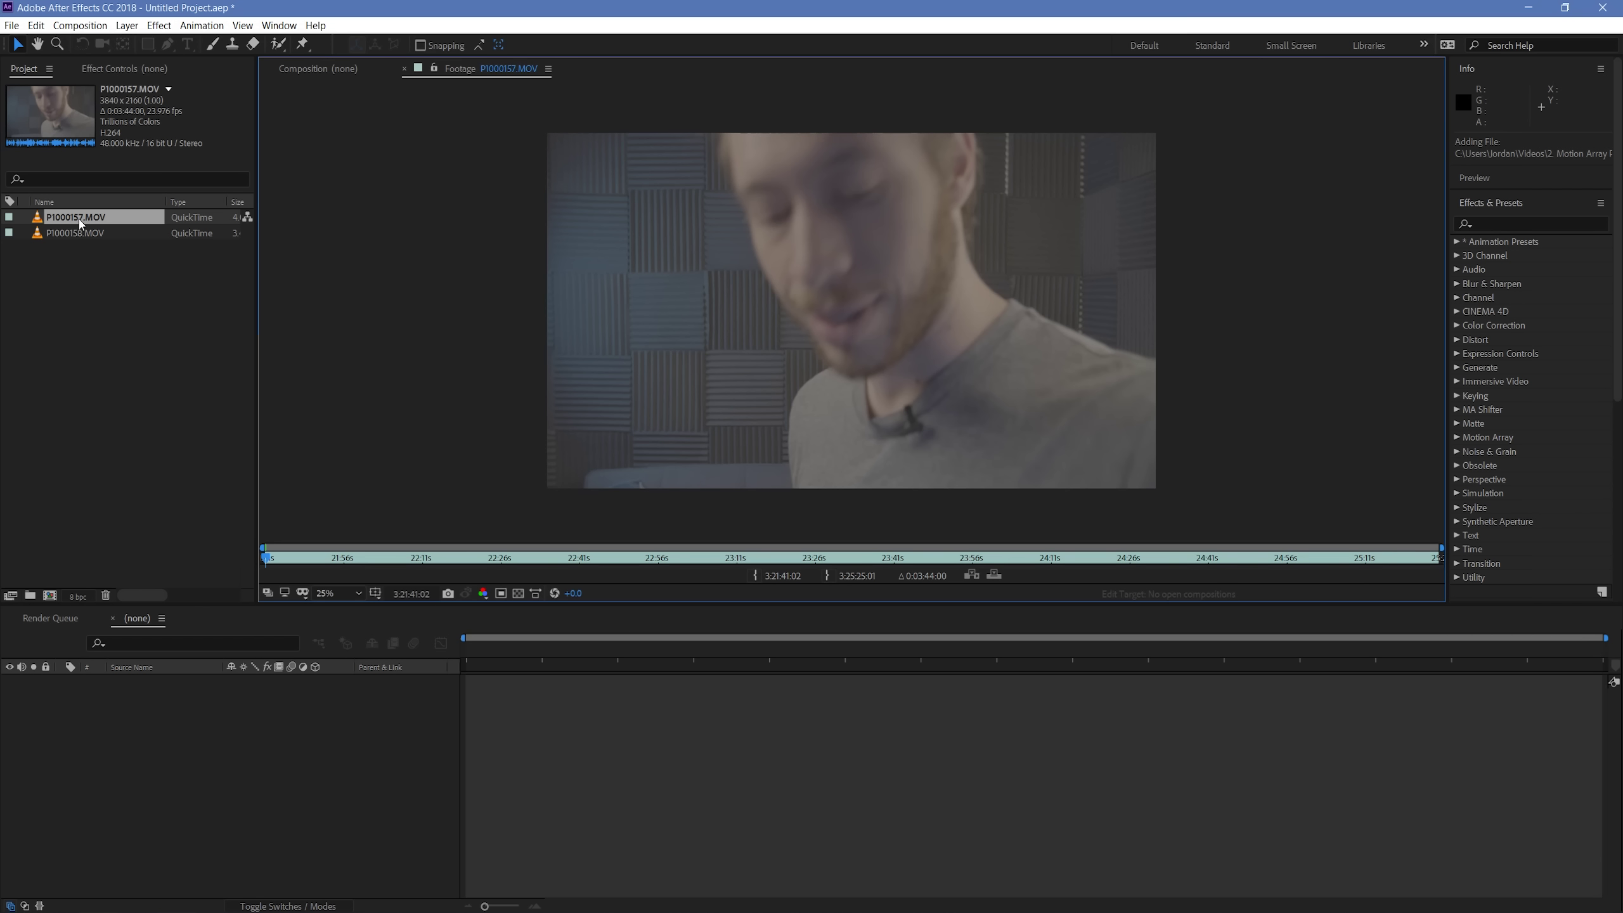
pyautogui.moveTo(419, 558); pyautogui.dragTo(1222, 560)
pyautogui.click(1372, 557)
pyautogui.click(1425, 558)
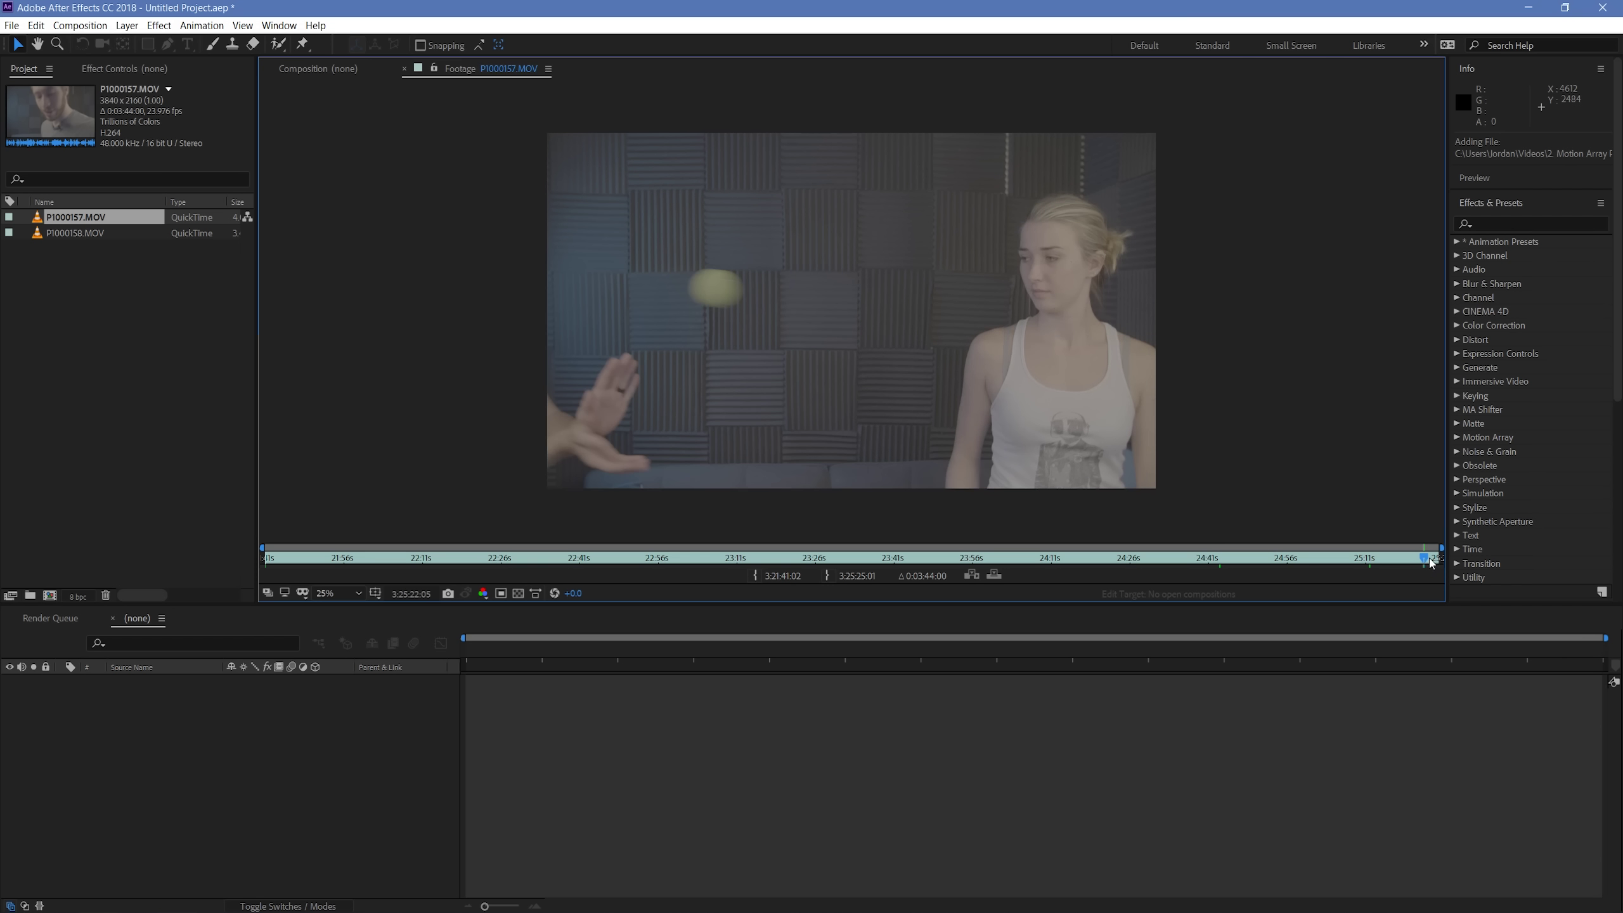
pyautogui.doubleClick(75, 232)
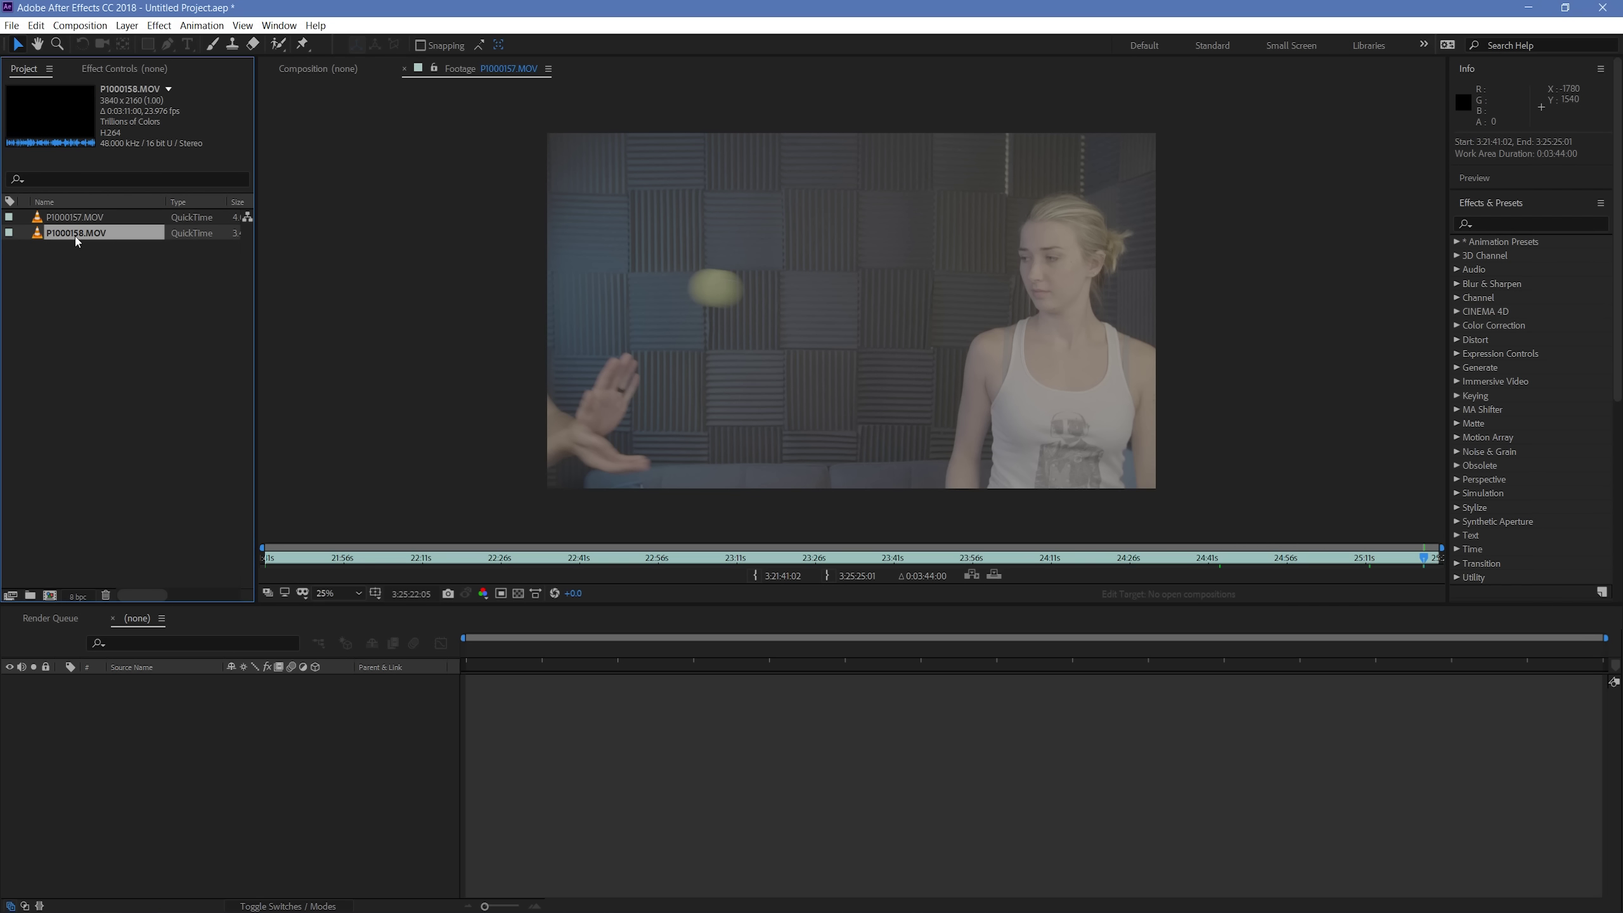
pyautogui.moveTo(271, 562); pyautogui.dragTo(300, 566)
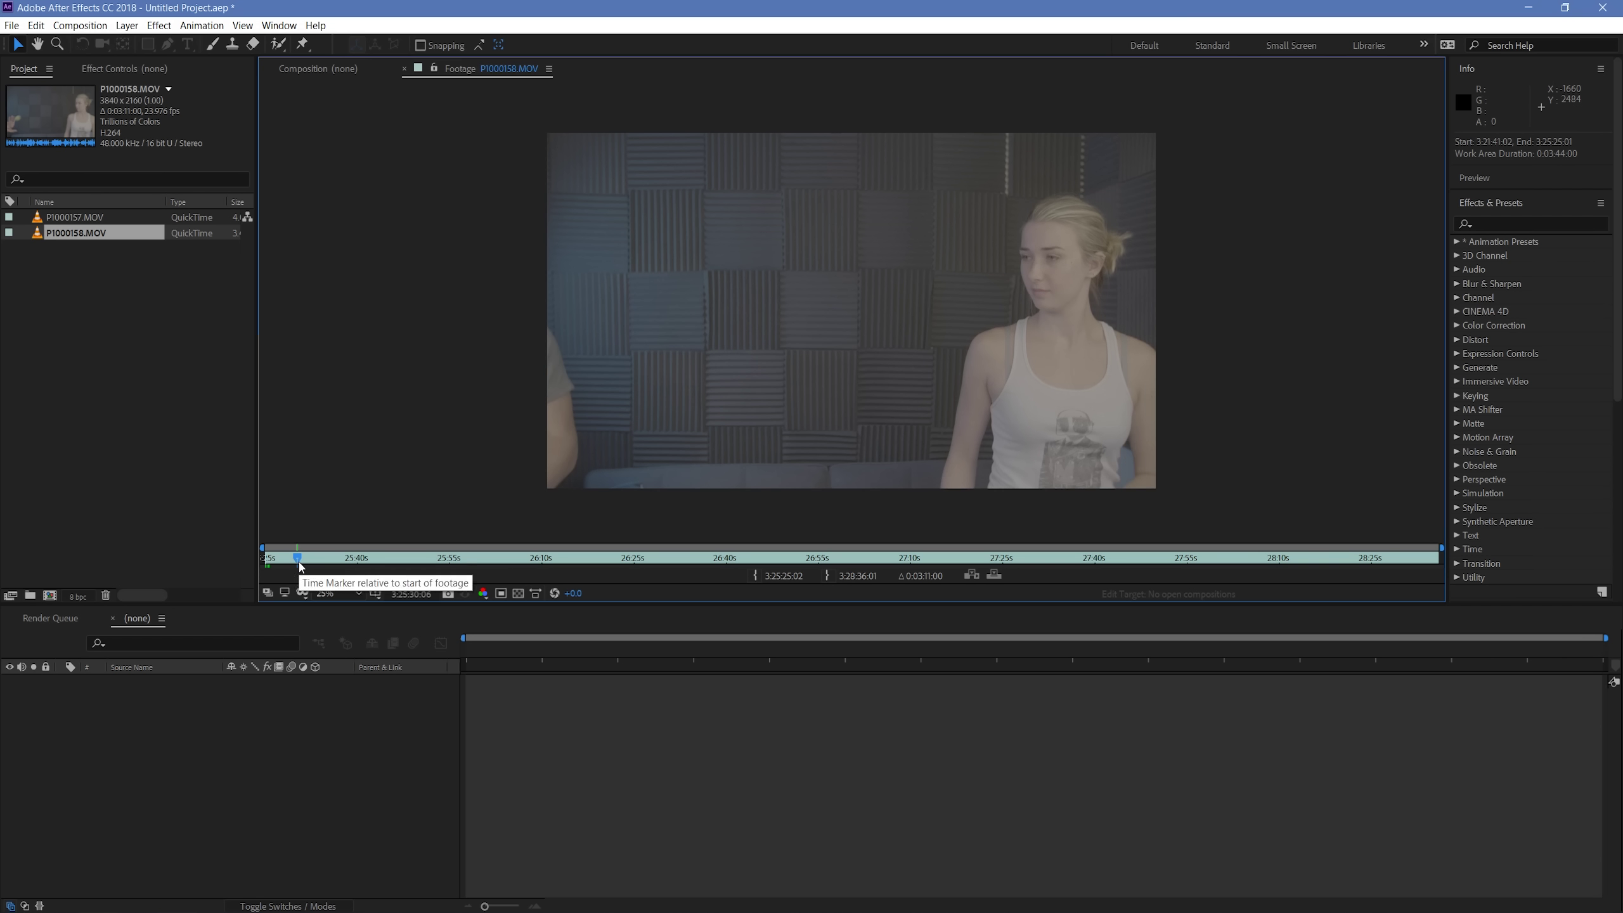
pyautogui.doubleClick(74, 218)
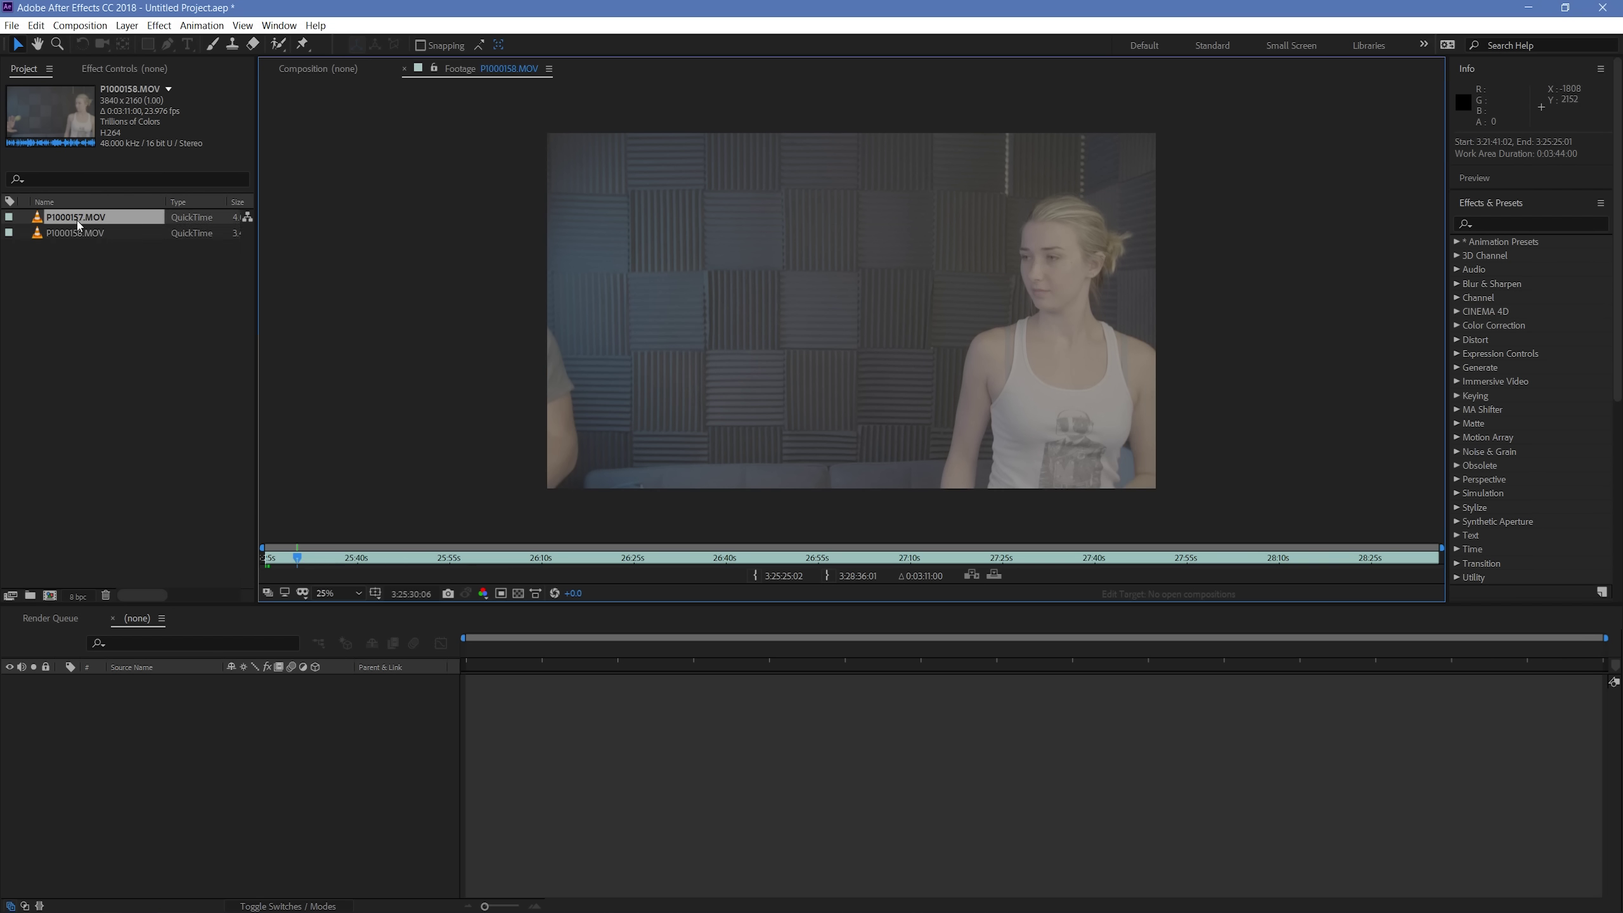
# Step: Create a composition from P1000157.MOV and add P1000158.MOV as the layer beneath it
pyautogui.moveTo(70, 218); pyautogui.dragTo(55, 595)
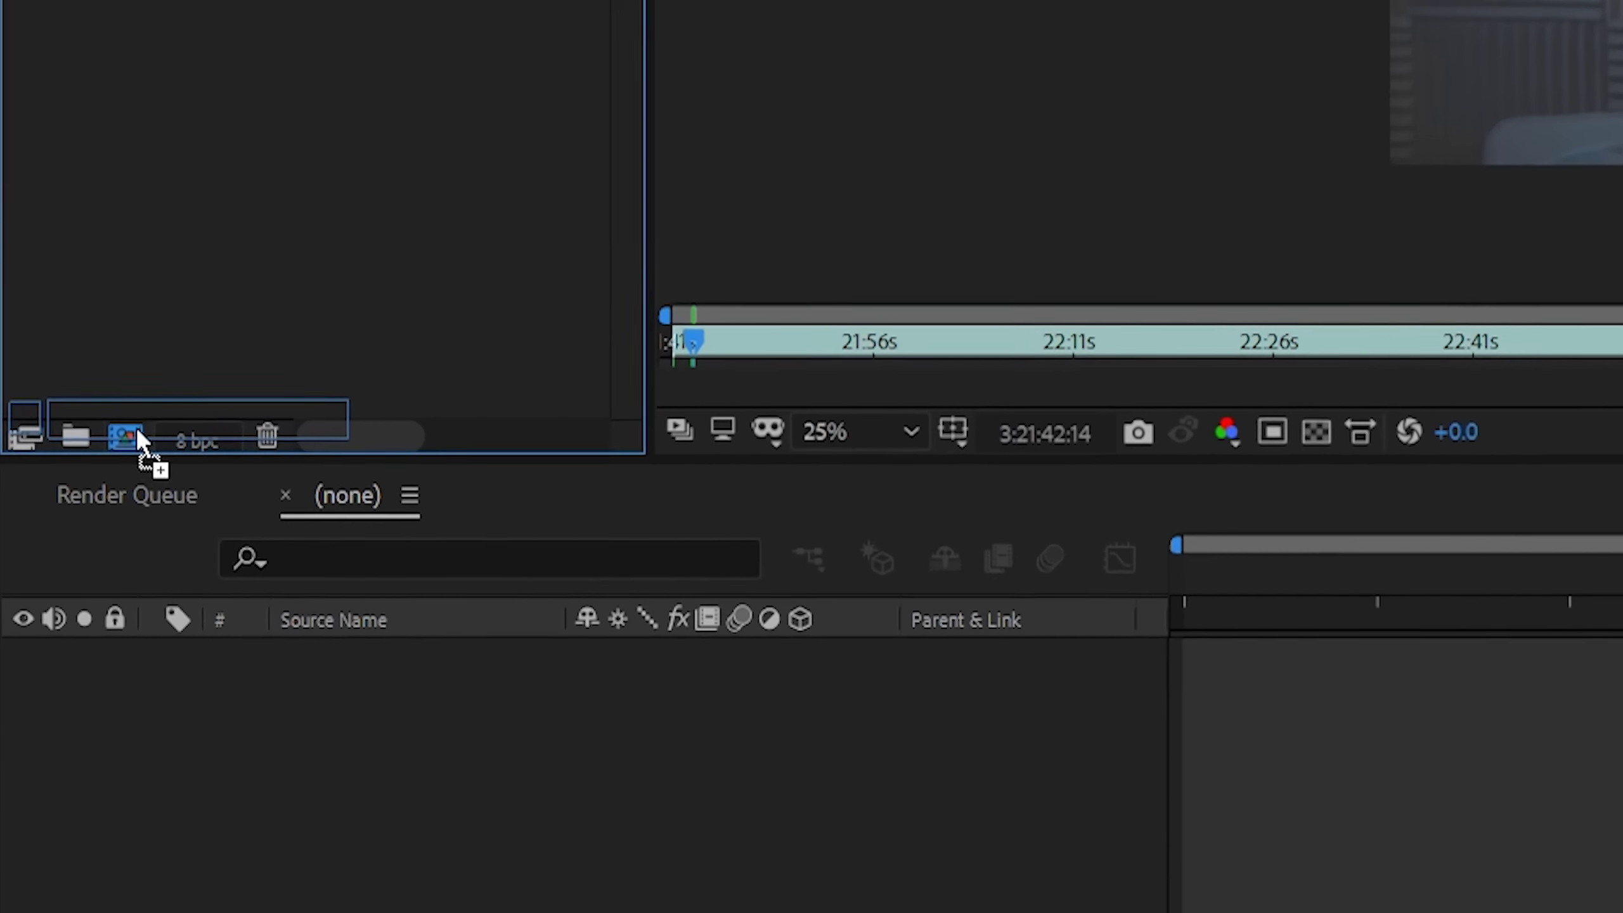
pyautogui.moveTo(138, 440); pyautogui.dragTo(153, 409)
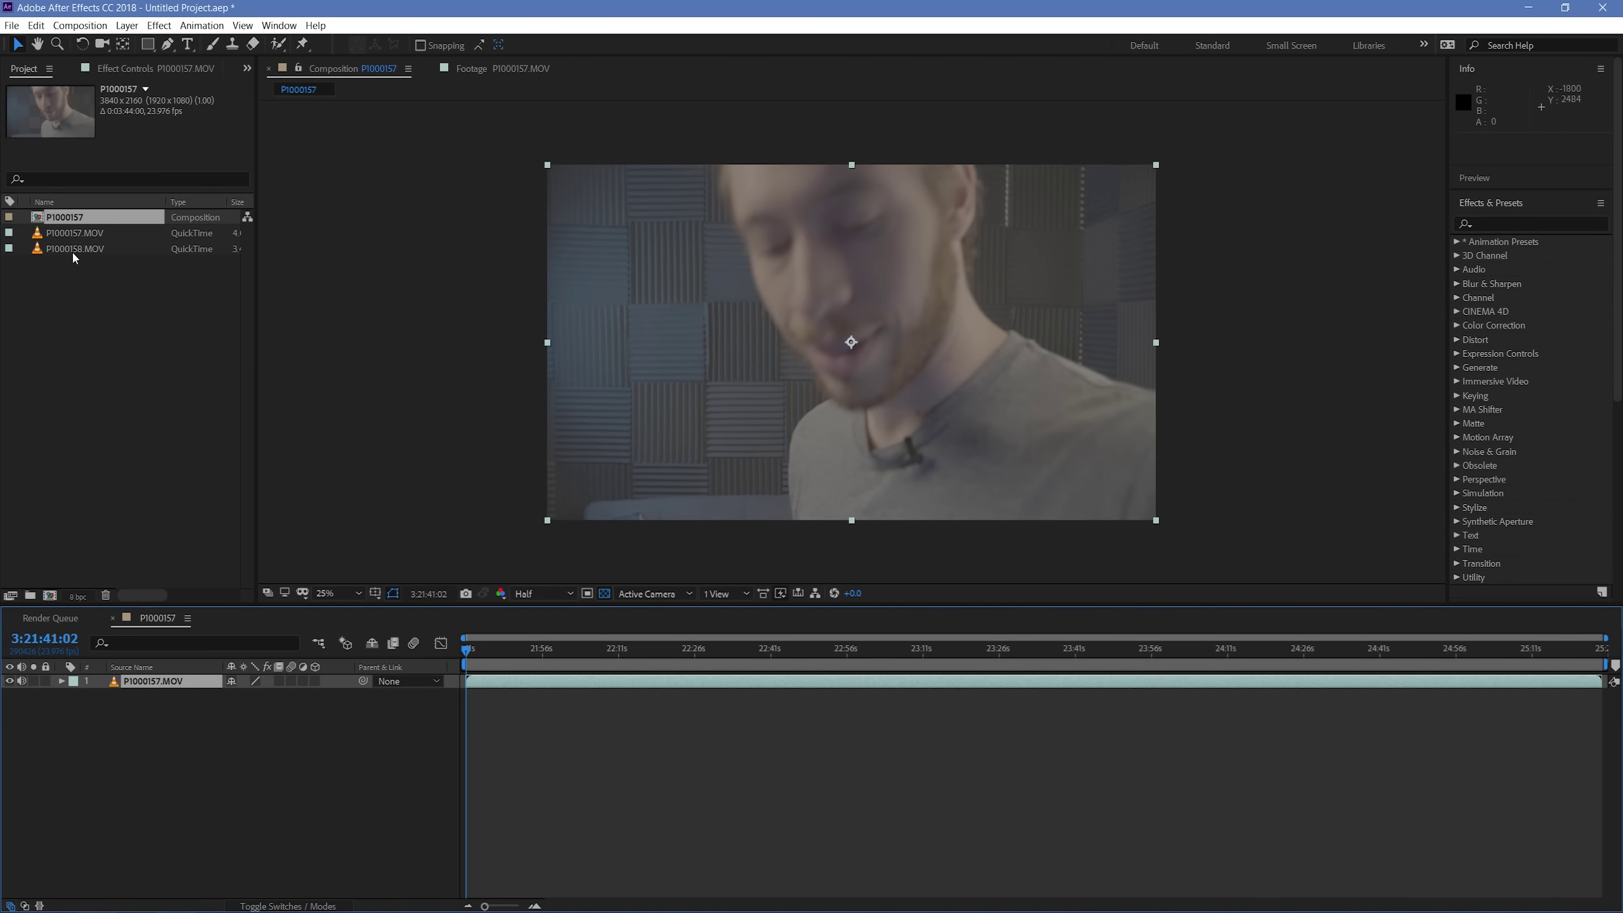
pyautogui.moveTo(73, 253); pyautogui.dragTo(137, 733)
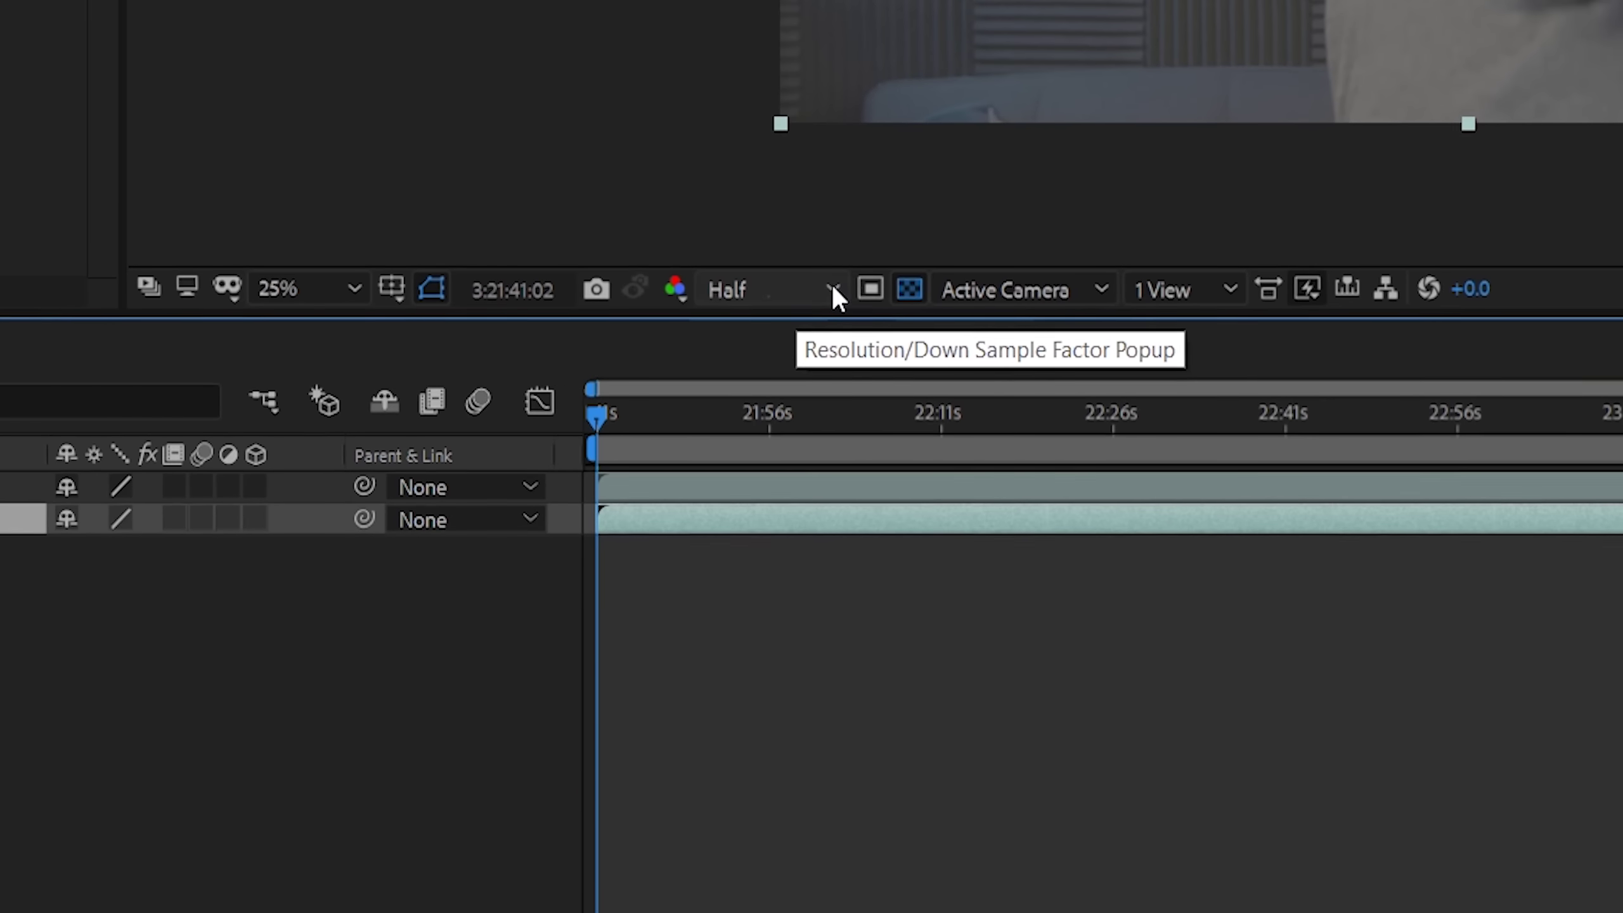
# Step: Set the composition's preview resolution to Quarter and hide the P1000158.MOV layer
pyautogui.click(570, 593)
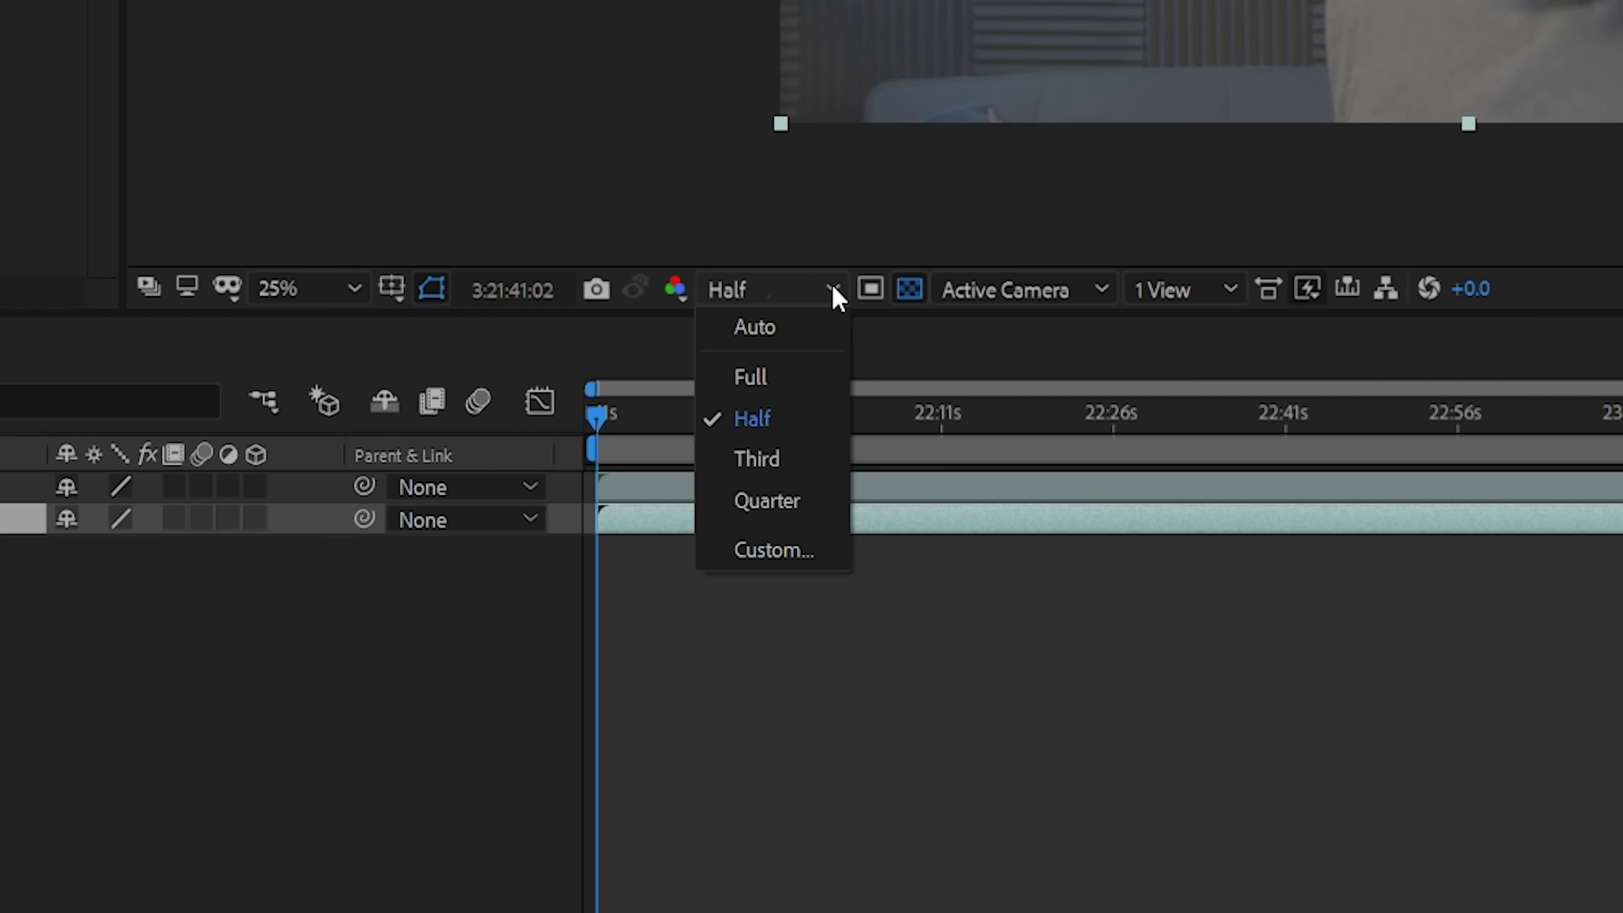
pyautogui.click(766, 499)
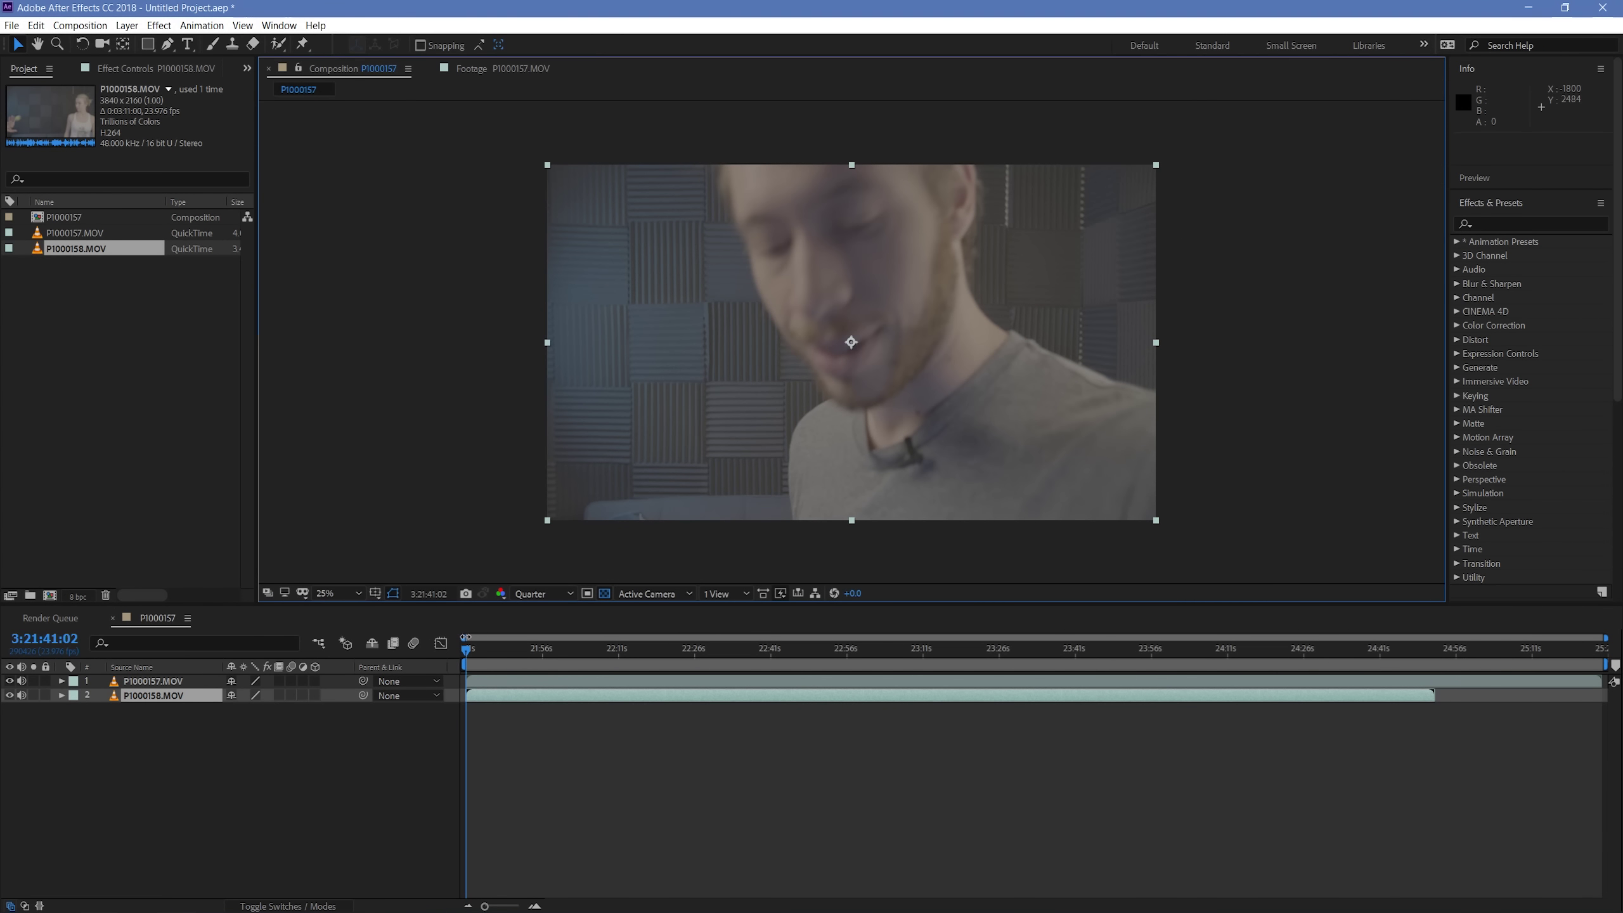
pyautogui.click(484, 678)
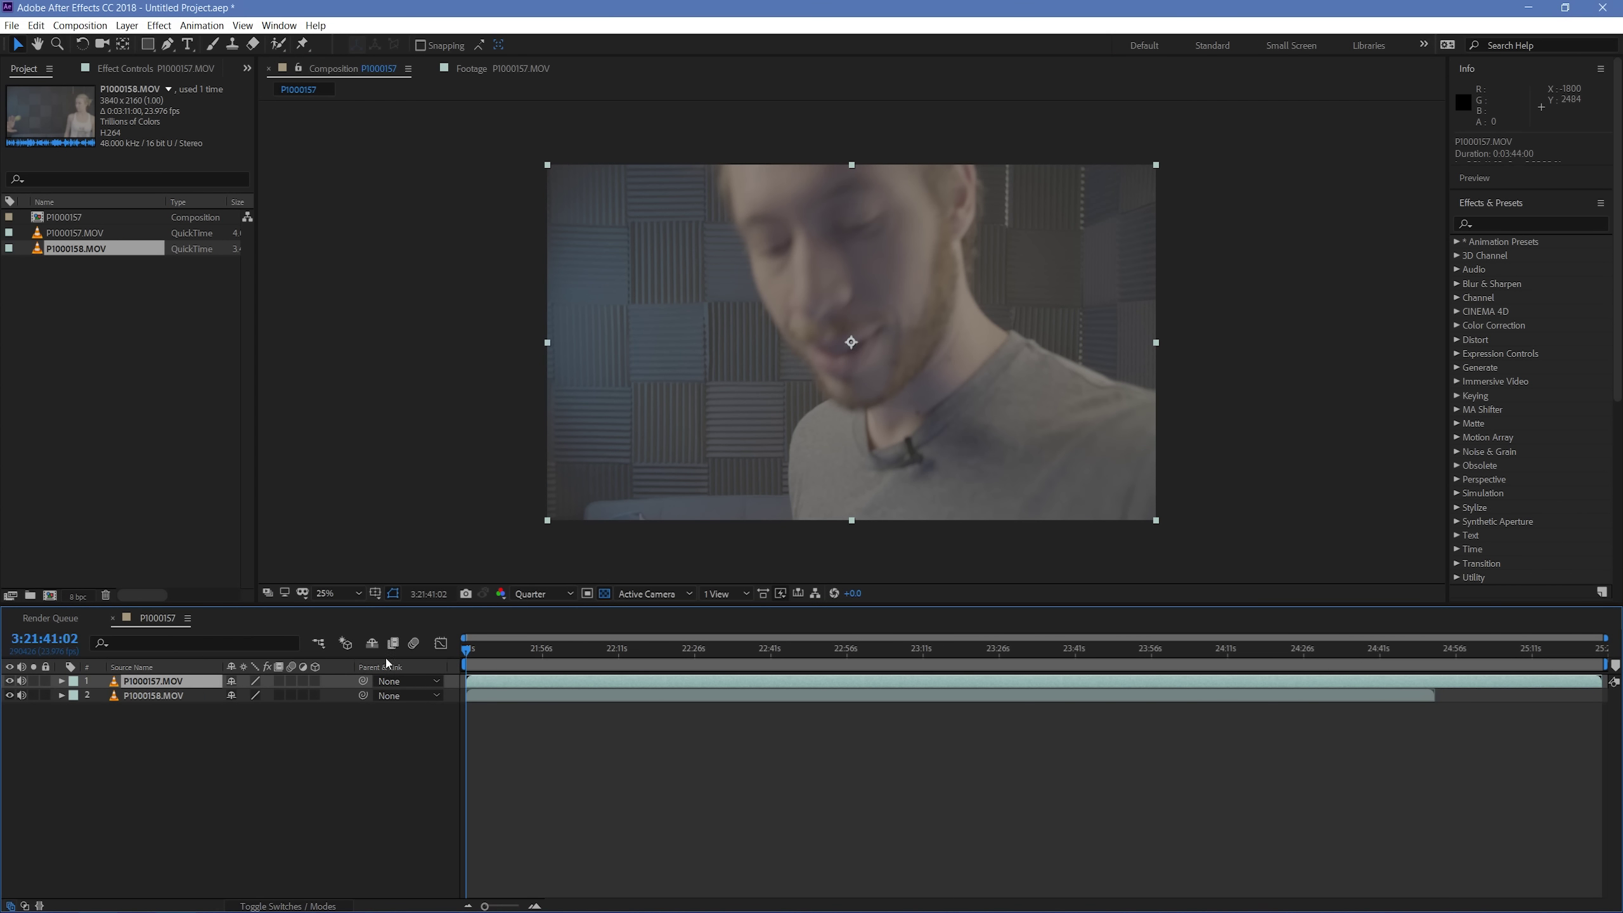
pyautogui.click(9, 695)
# Step: Trim the P1000157.MOV layer to the short ball throw, splitting it at 3:22:23:17 and deleting the part before
pyautogui.moveTo(467, 655); pyautogui.dragTo(688, 656)
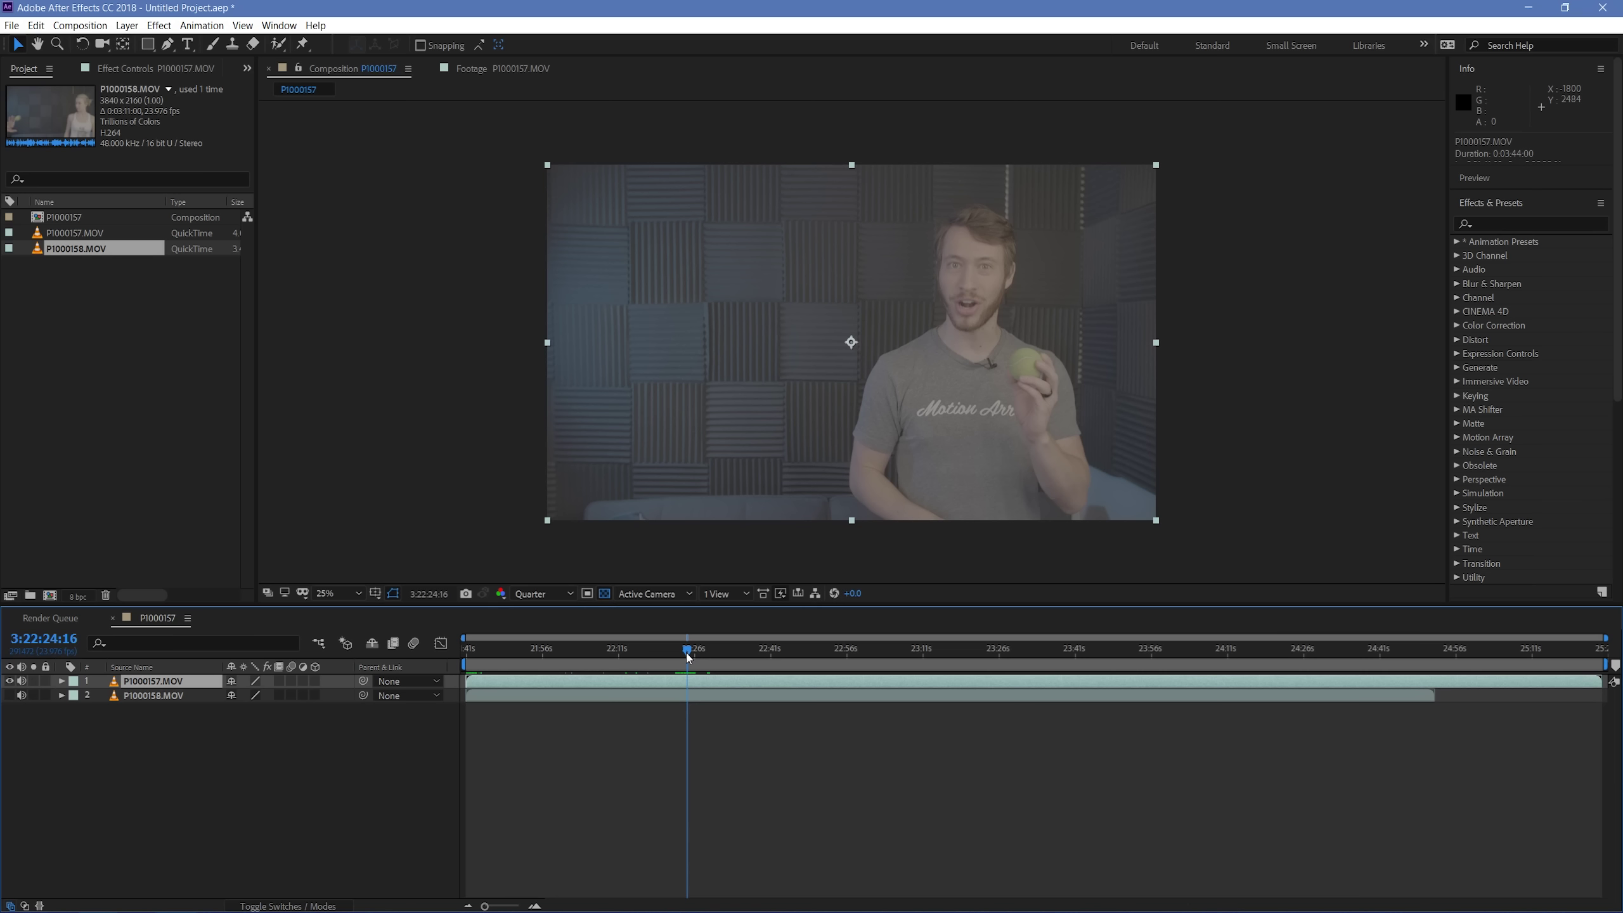
pyautogui.press('space')
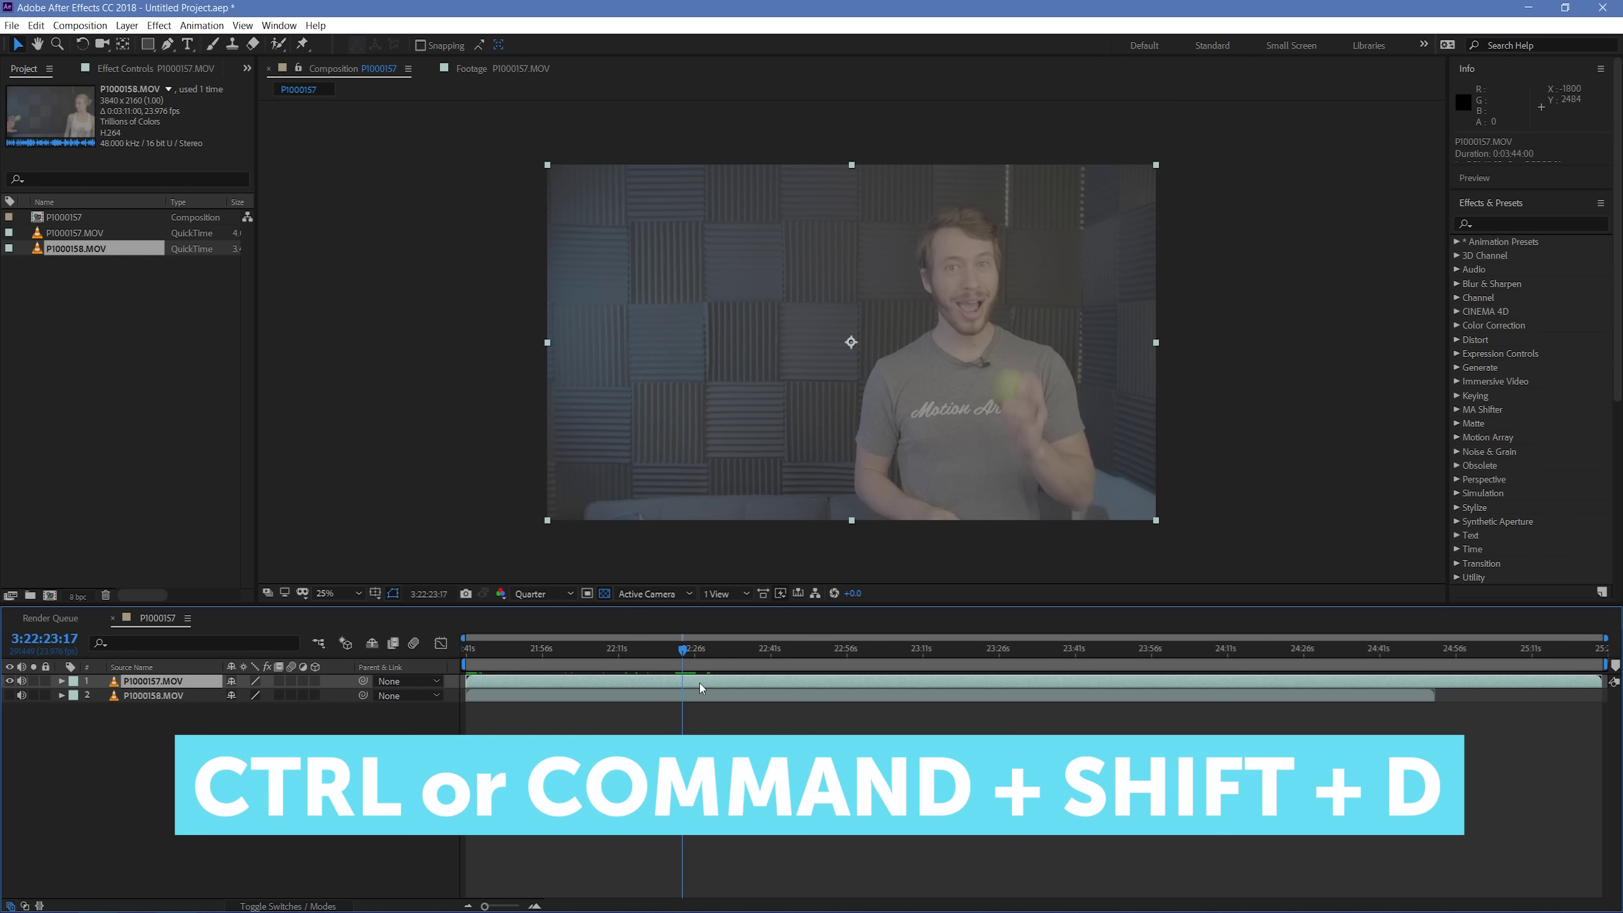
pyautogui.hotkey('ctrl', 'shift', 'd')
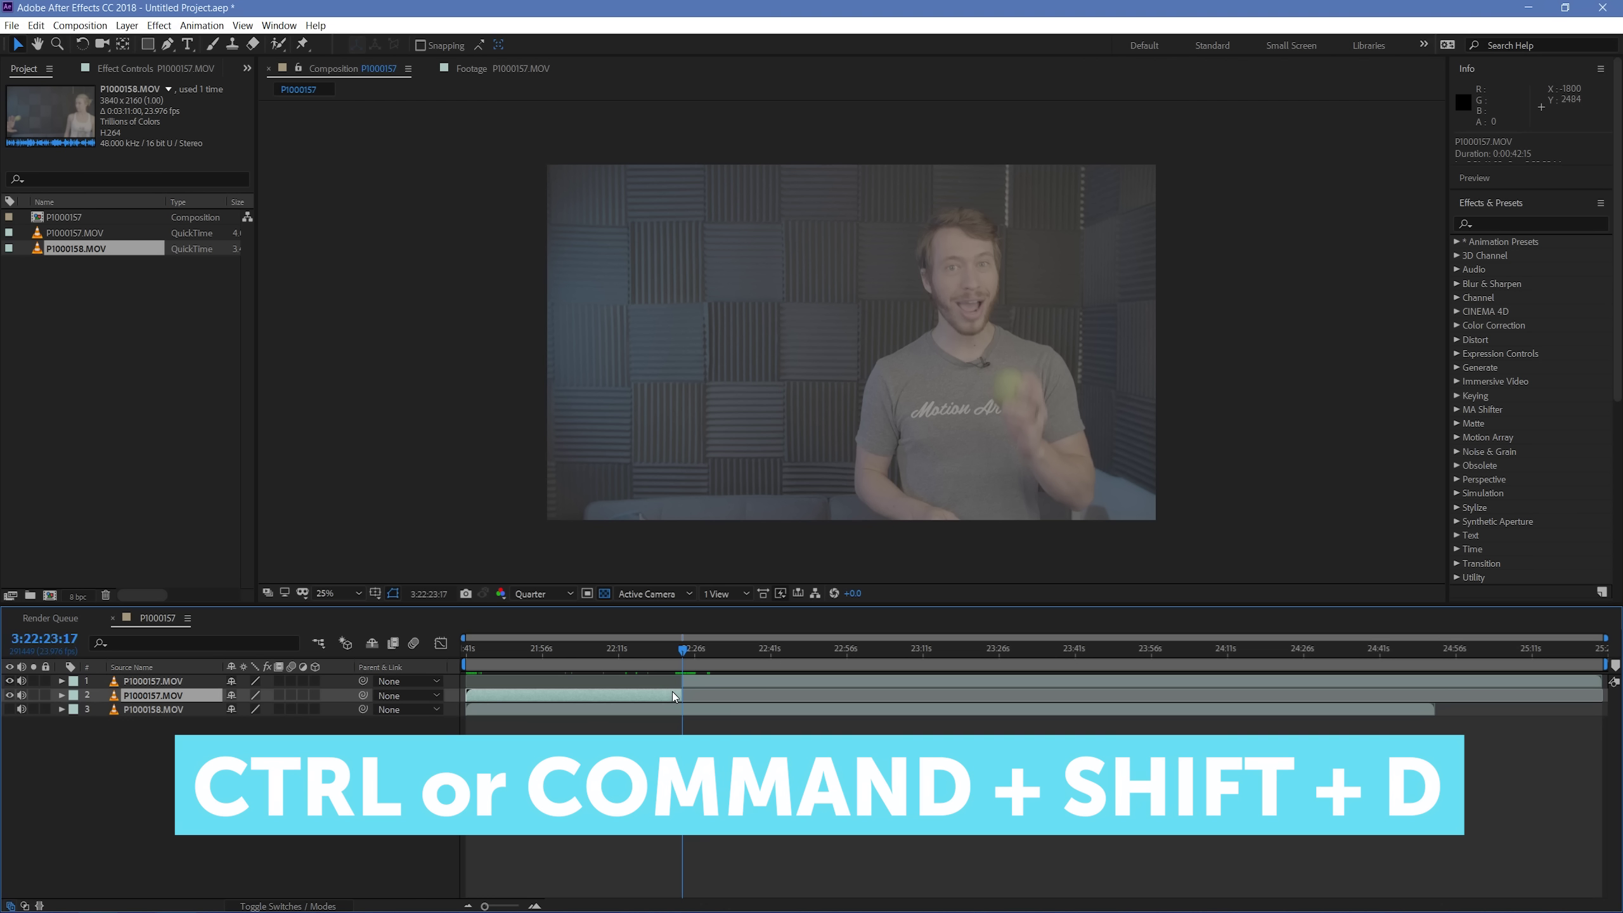
pyautogui.press('Delete')
pyautogui.click(687, 651)
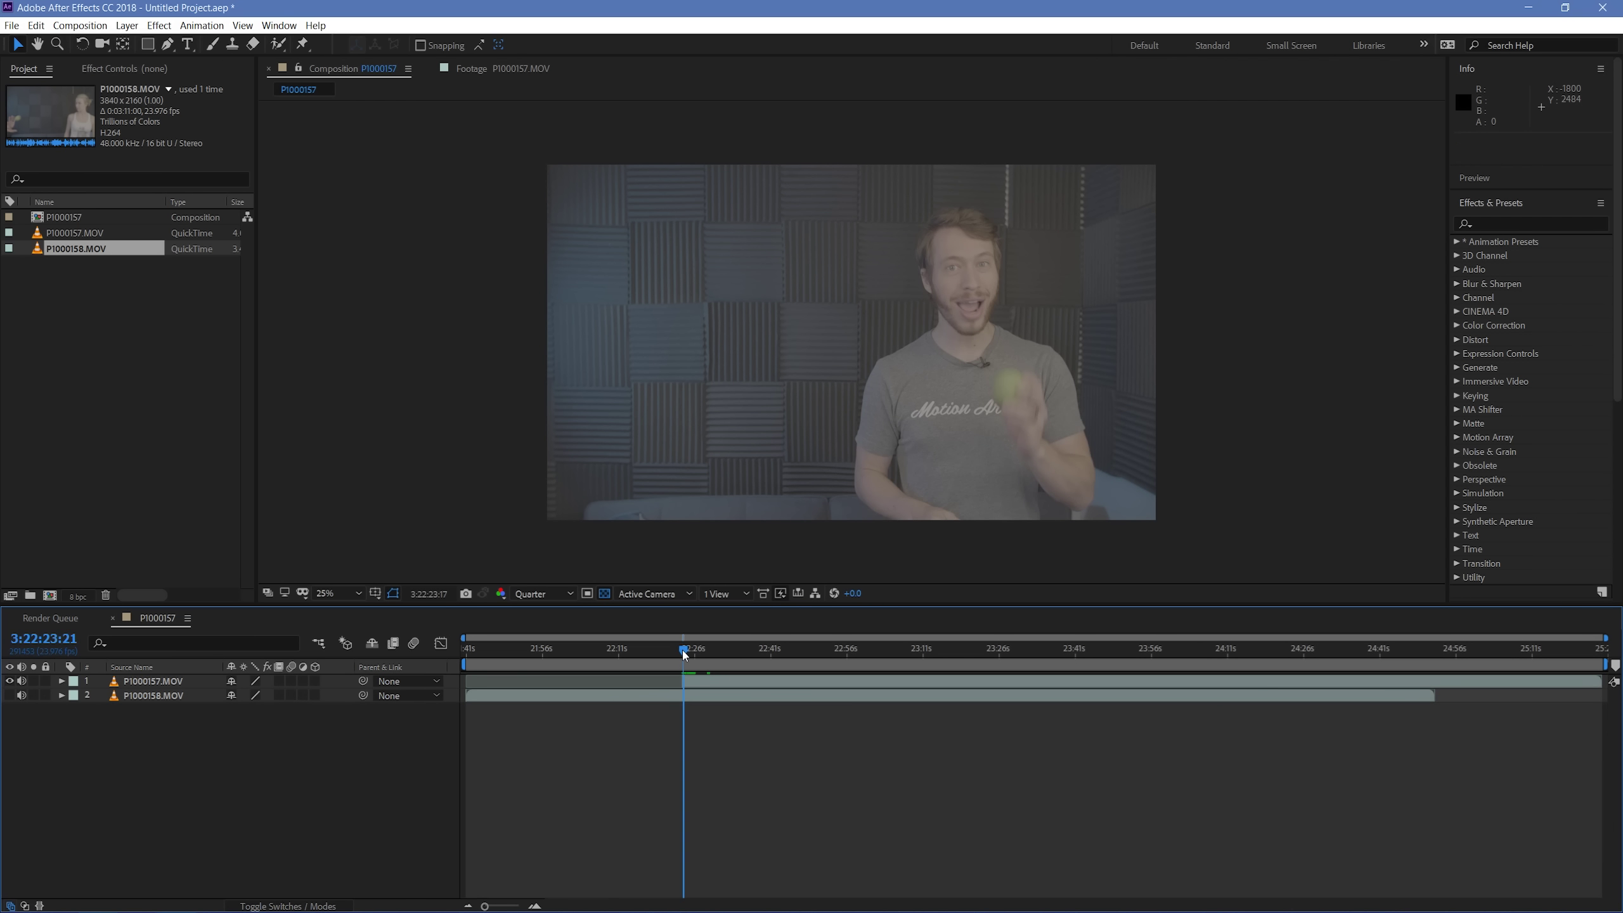
pyautogui.moveTo(686, 652); pyautogui.dragTo(690, 653)
# Step: Show the P1000158.MOV layer in place of P1000157.MOV and slide it earlier on the timeline
pyautogui.click(9, 695)
pyautogui.click(670, 650)
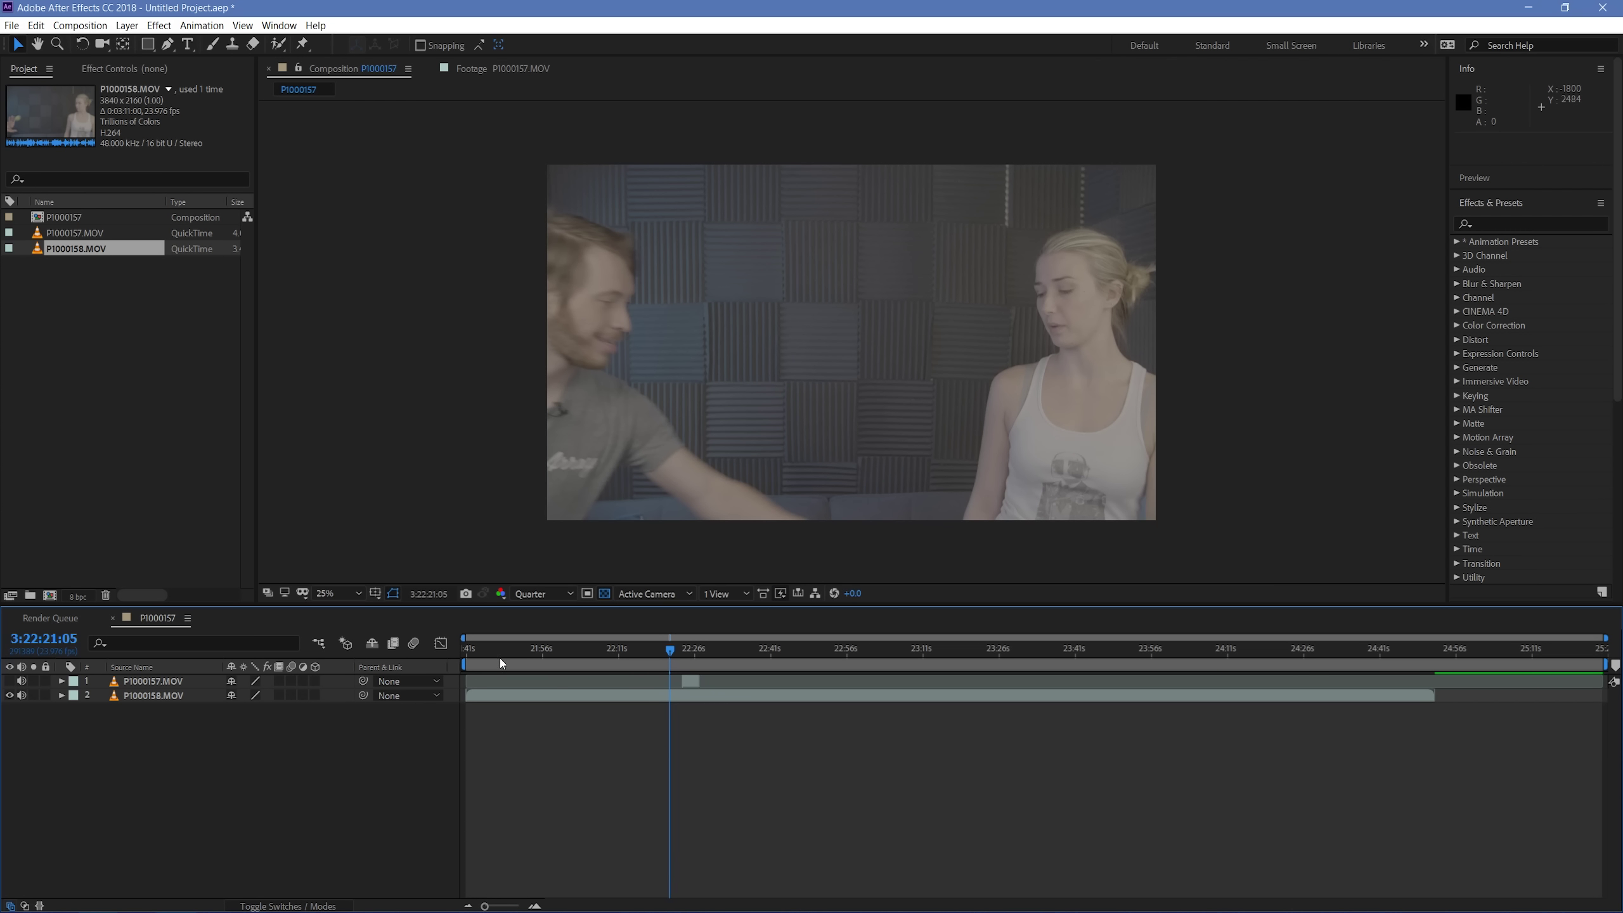
pyautogui.moveTo(484, 651); pyautogui.dragTo(470, 690)
pyautogui.click(658, 652)
pyautogui.moveTo(658, 652); pyautogui.dragTo(936, 691)
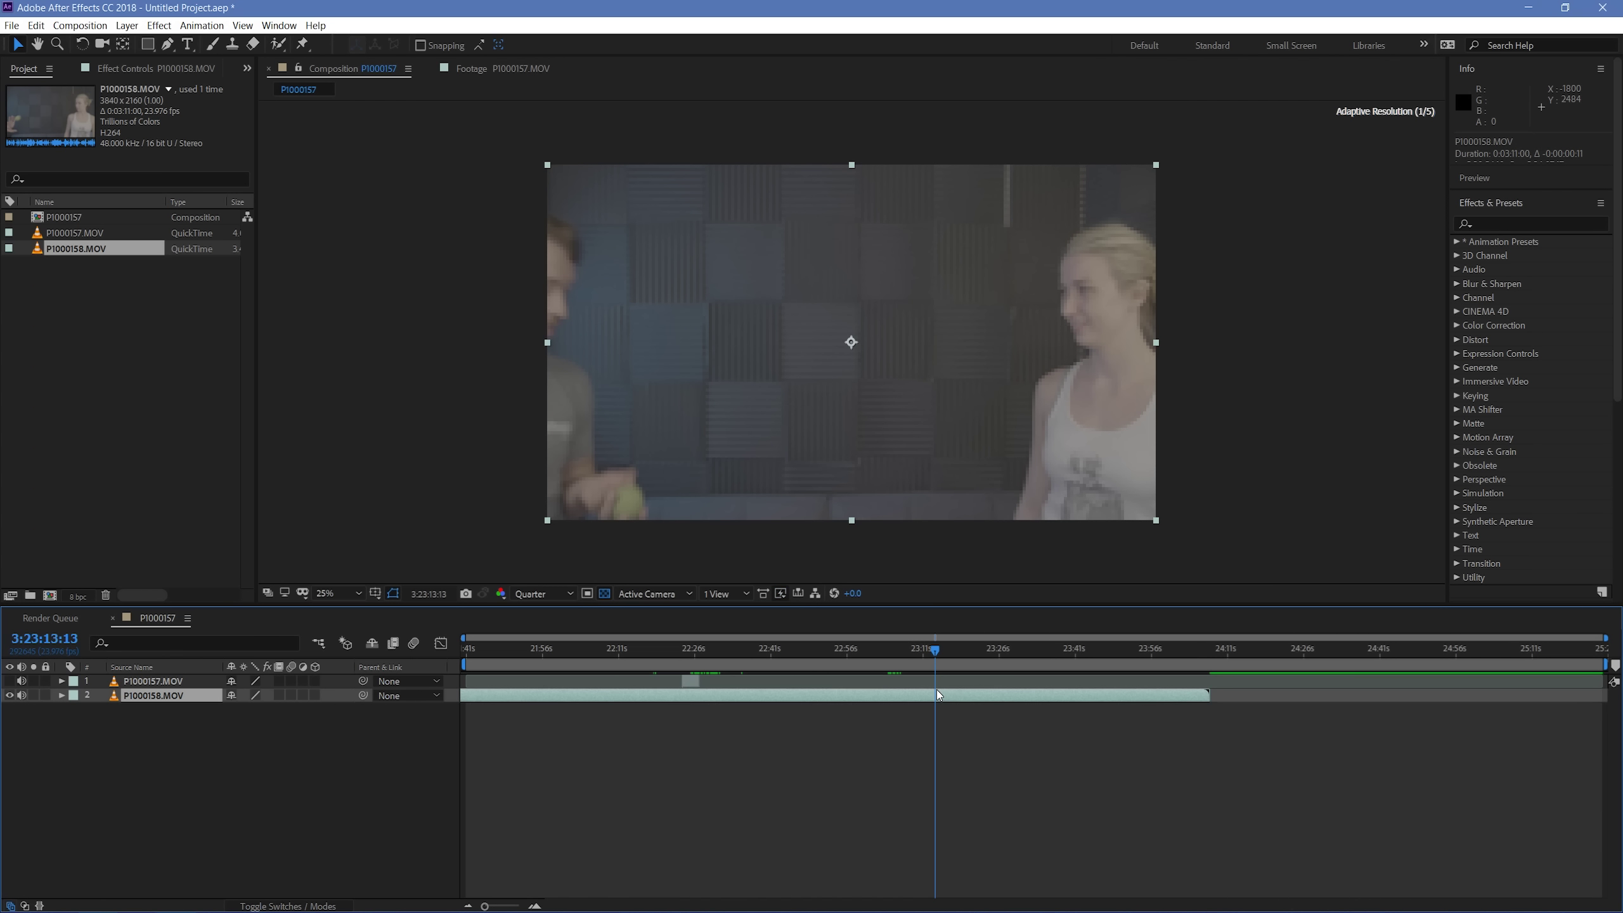
# Step: Split the P1000158.MOV layer at frame 3:23:12:21 and delete the part before the cut
pyautogui.press('pageup')
pyautogui.press('pageup')
pyautogui.press('pageup')
pyautogui.press('pageup')
pyautogui.press('pageup')
pyautogui.press('pageup')
pyautogui.press('pageup')
pyautogui.press('pageup')
pyautogui.press('pageup')
pyautogui.press('pageup')
pyautogui.press('pageup')
pyautogui.press('pageup')
pyautogui.press('pageup')
pyautogui.press('pageup')
pyautogui.press('pageup')
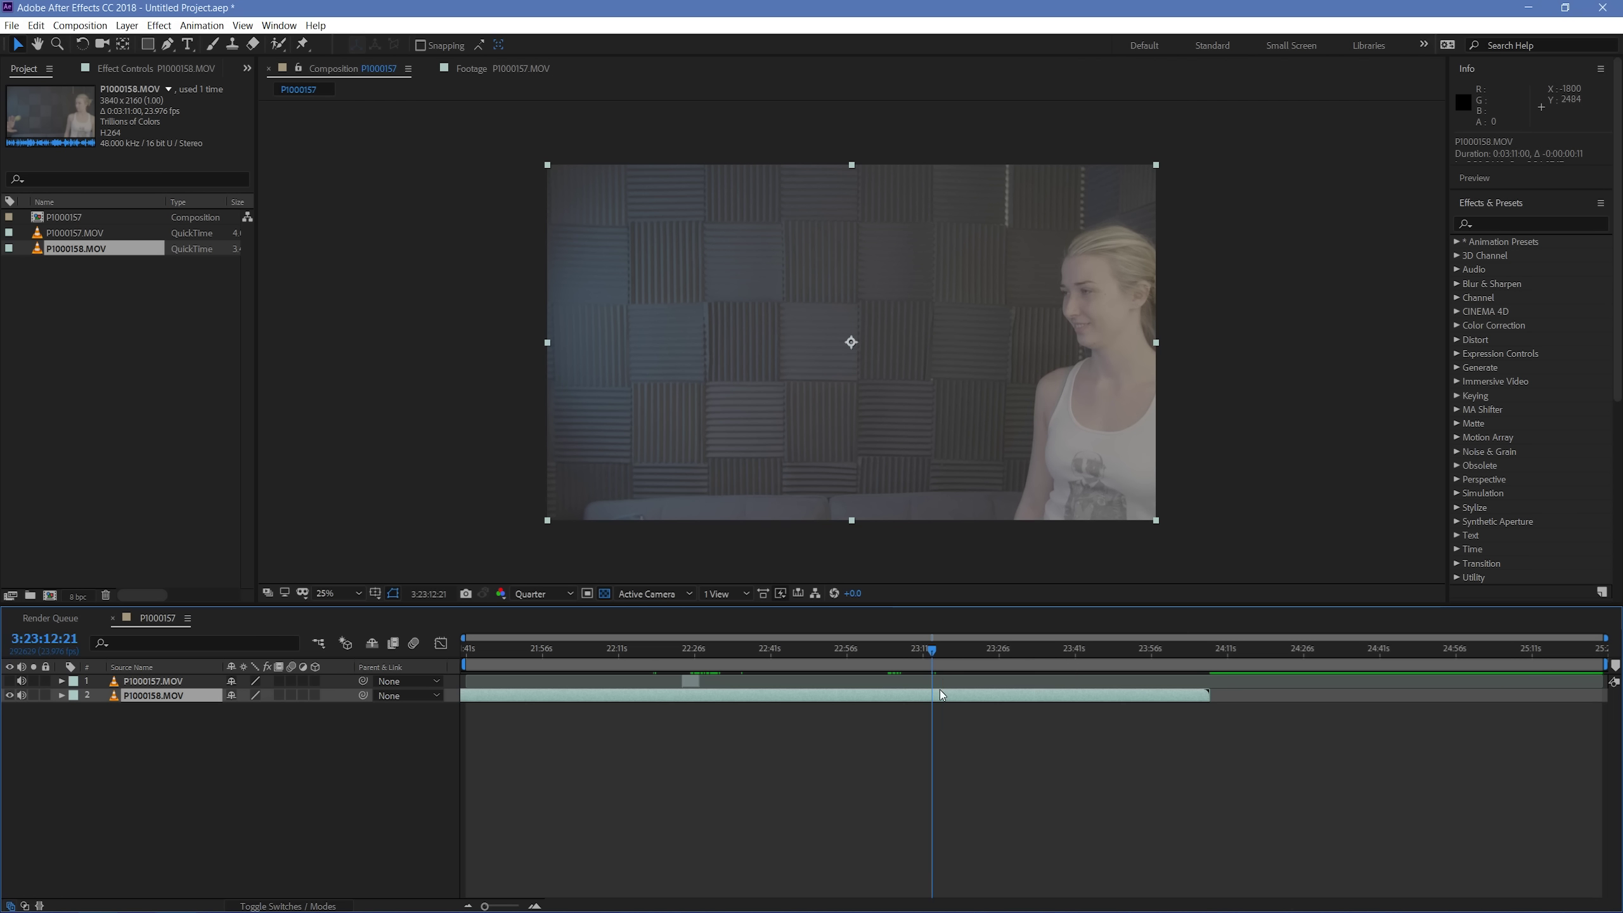
pyautogui.hotkey('ctrl', 'shift', 'd')
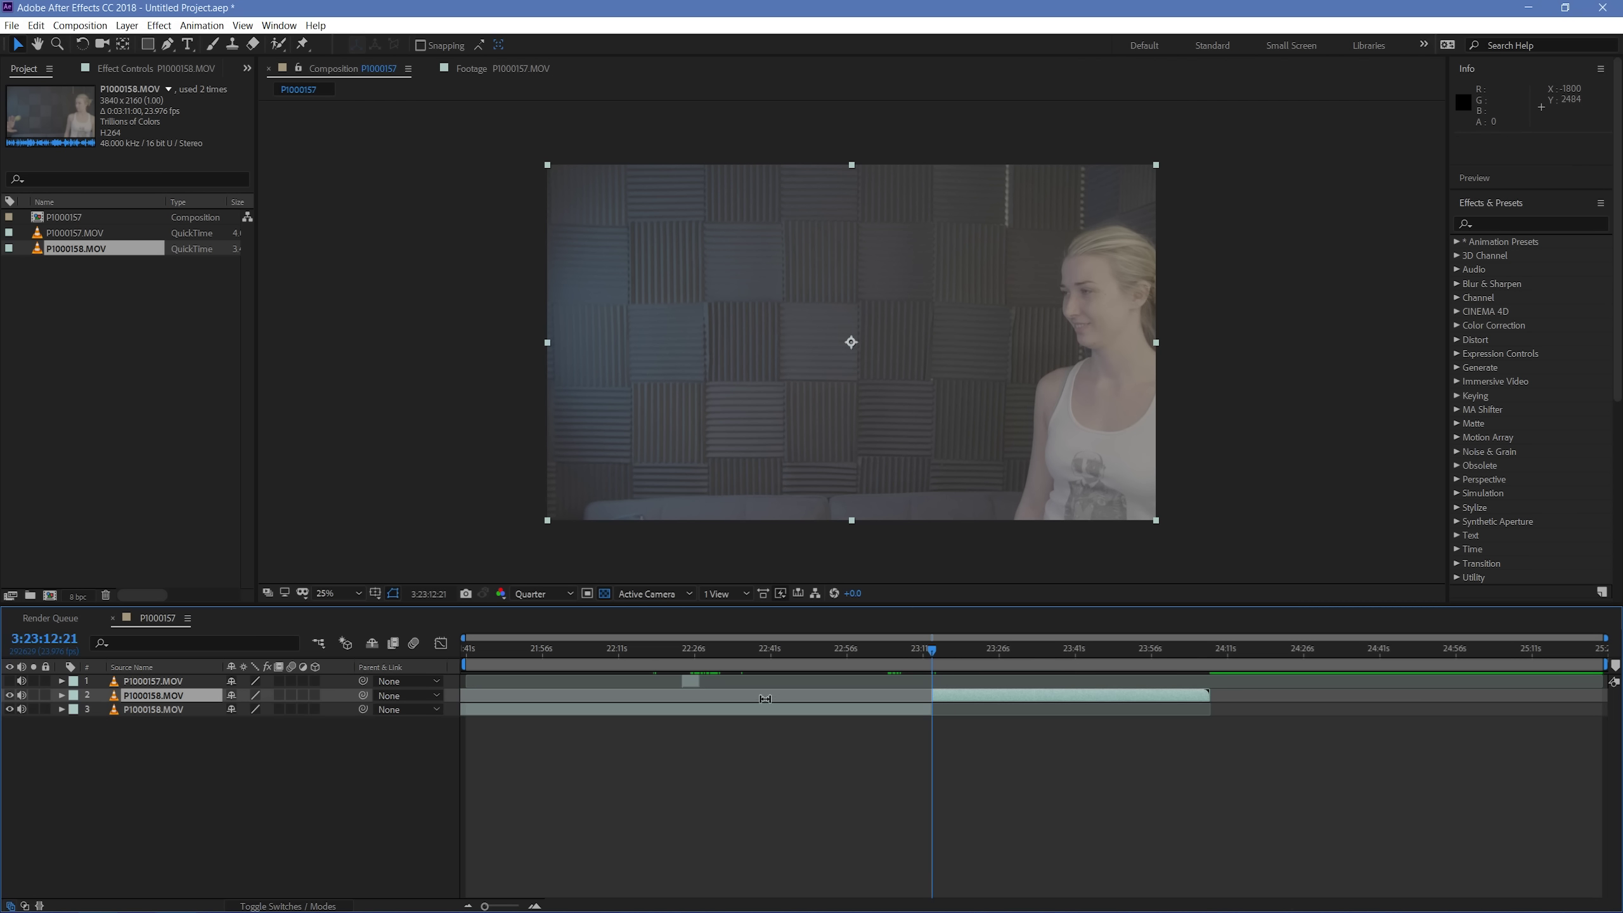
pyautogui.click(770, 711)
pyautogui.press('Delete')
pyautogui.doubleClick(943, 694)
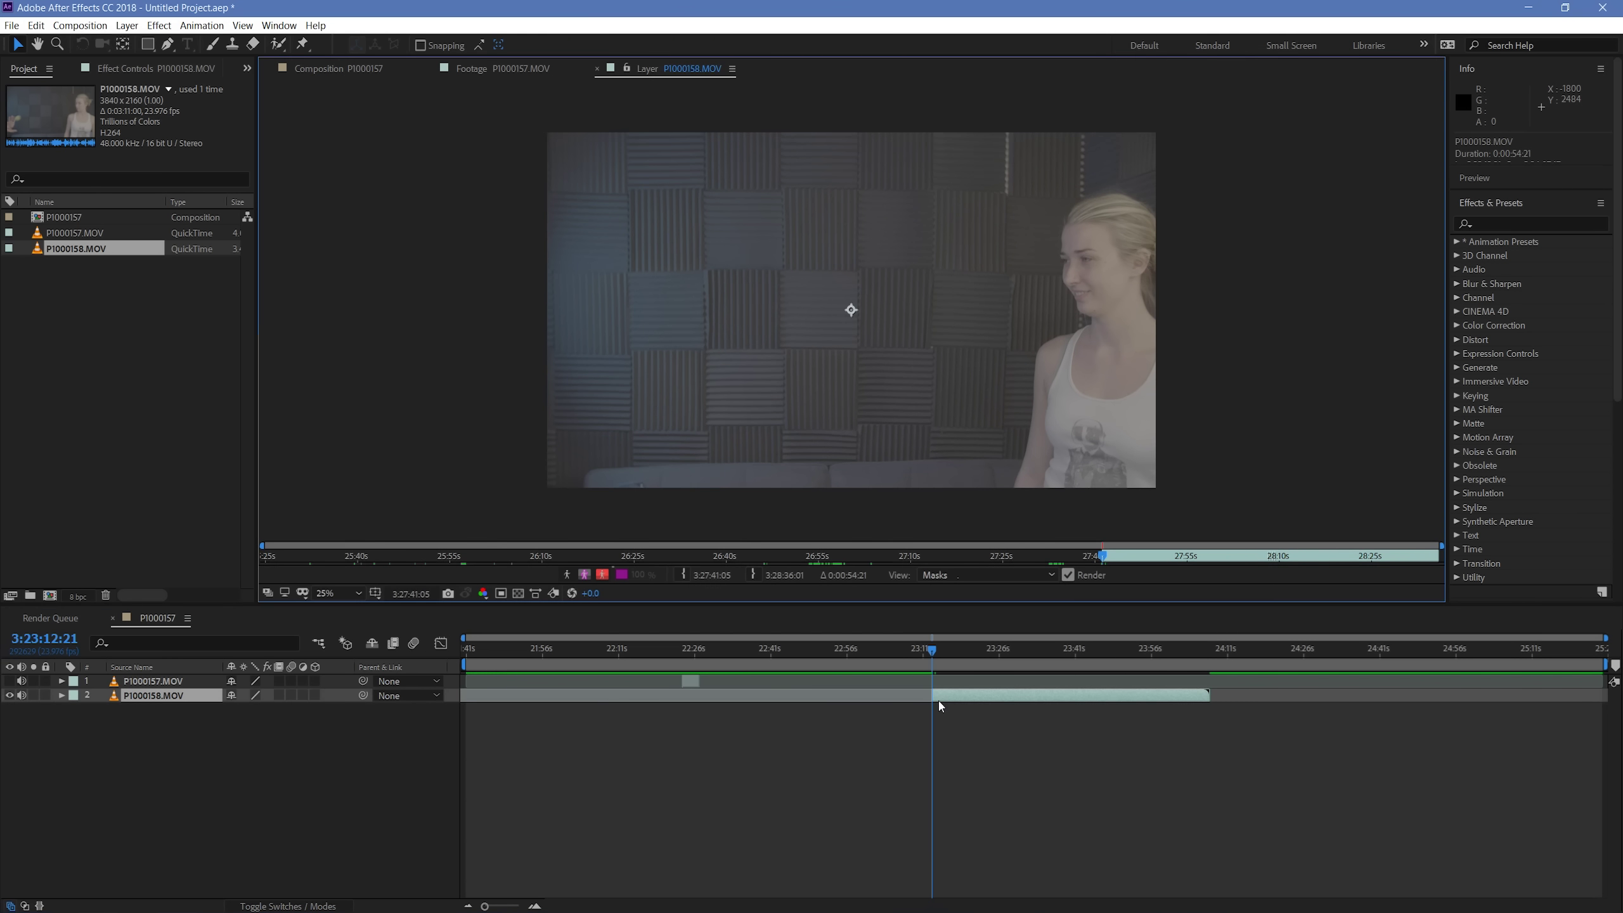
pyautogui.click(596, 69)
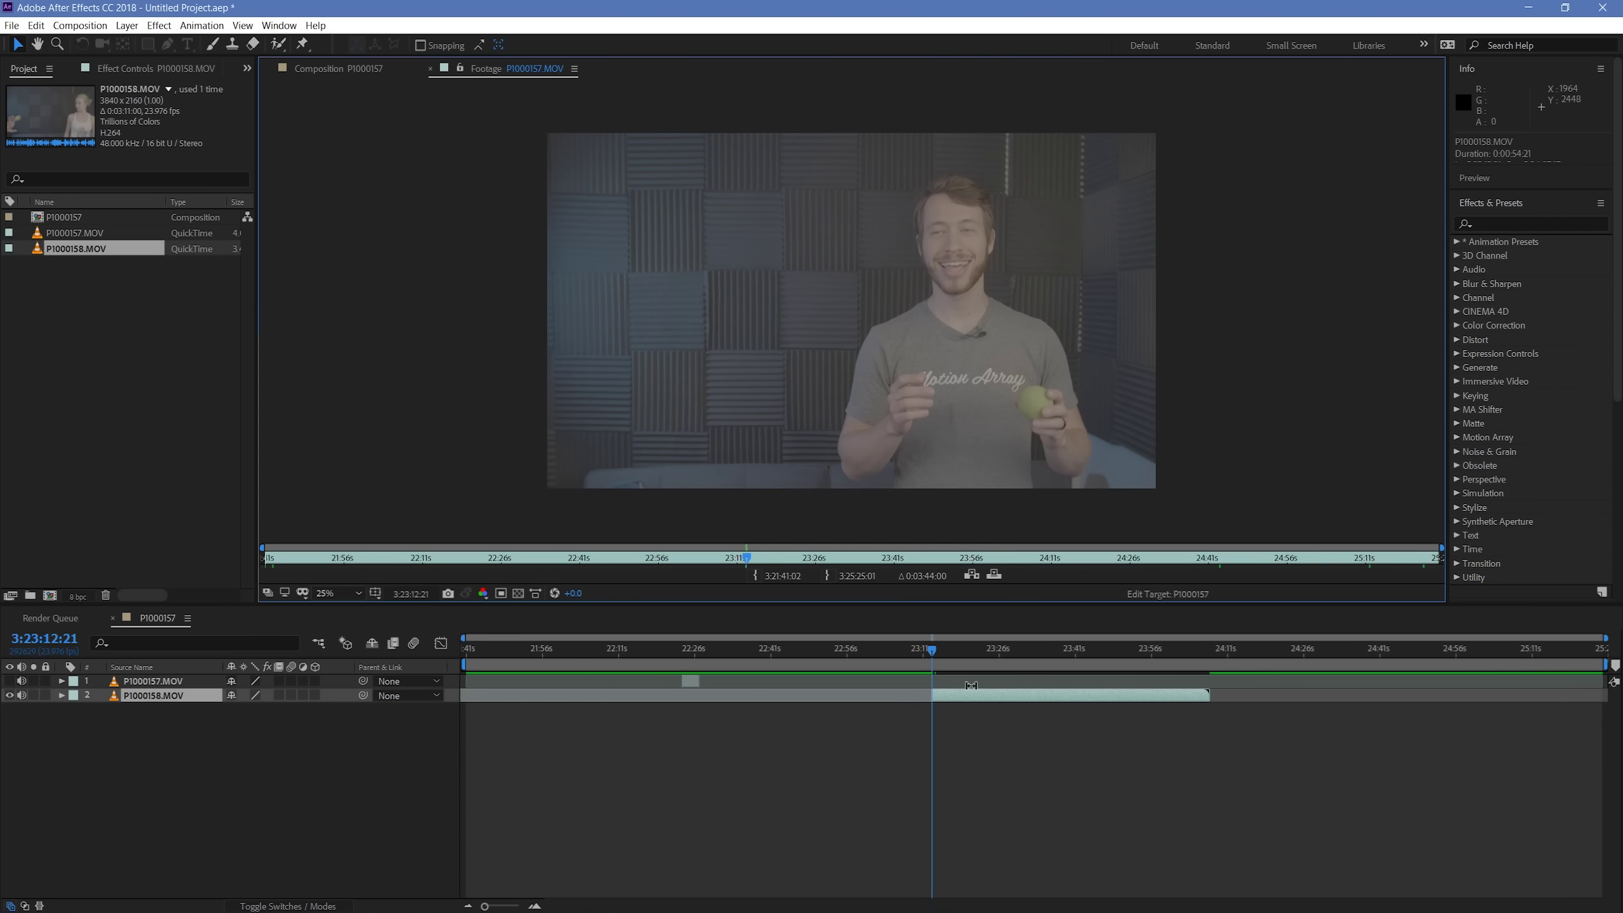
pyautogui.click(349, 69)
# Step: Place the trimmed P1000158.MOV layer directly after the P1000157.MOV clip and move both clips earlier on the timeline
pyautogui.moveTo(969, 692); pyautogui.dragTo(735, 690)
pyautogui.click(699, 705)
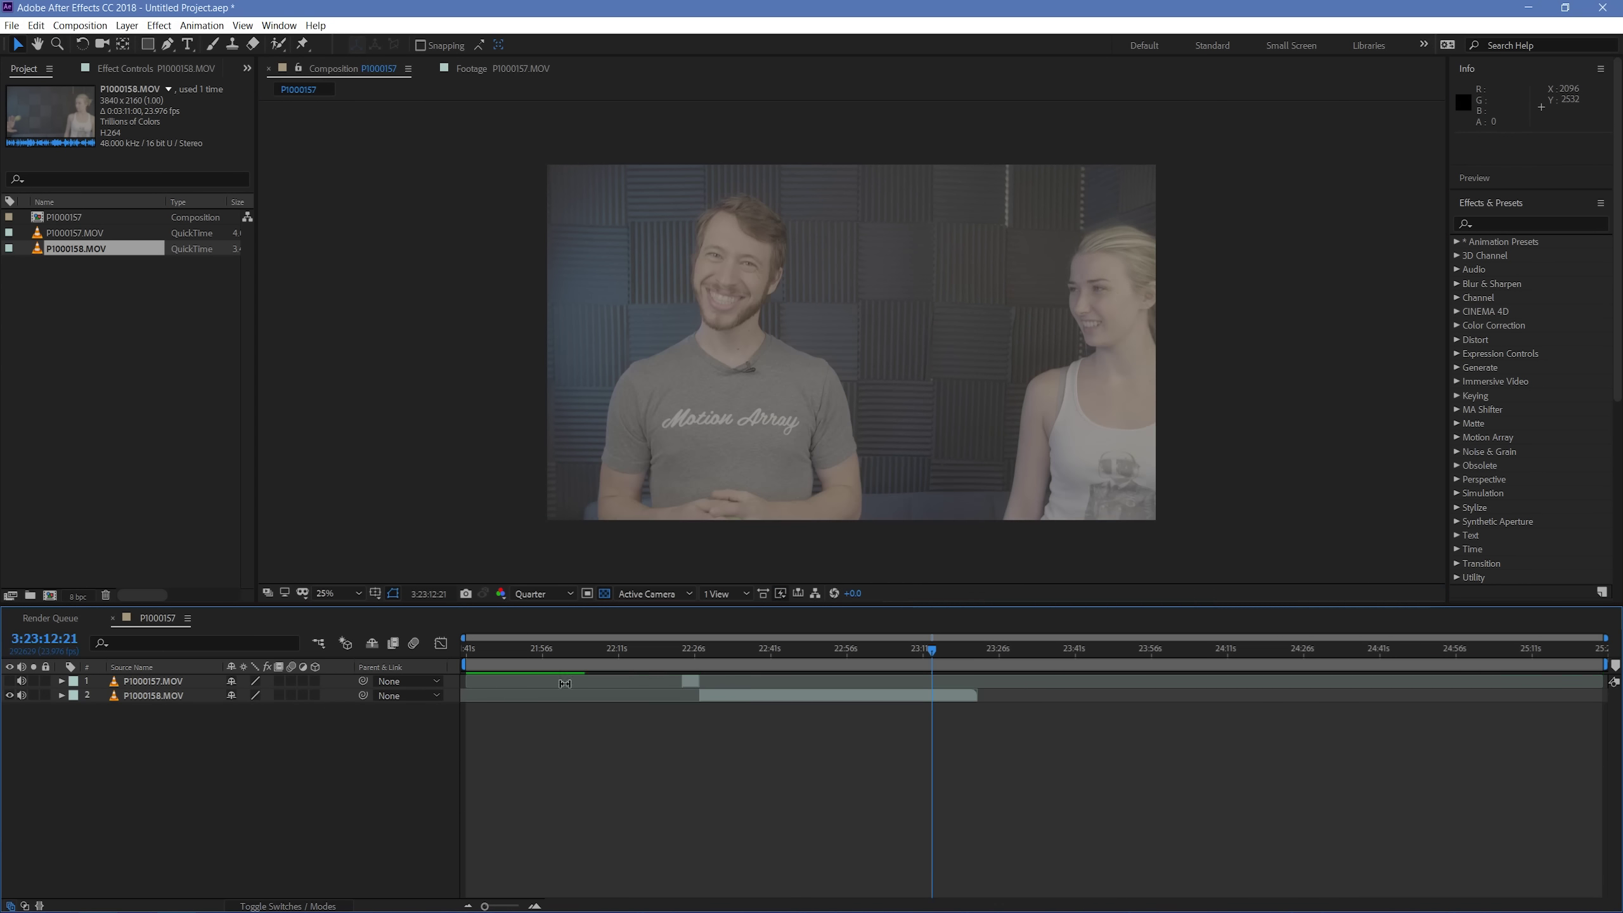
pyautogui.click(178, 678)
pyautogui.keyDown('shift'); pyautogui.click(154, 695); pyautogui.keyUp('shift')
pyautogui.moveTo(677, 695); pyautogui.dragTo(722, 686)
# Step: Align the start of the P1000158.MOV layer with the end of the P1000157.MOV clip at 3:21:53:16
pyautogui.press('Home')
pyautogui.press(';')
pyautogui.click(586, 804)
pyautogui.click(738, 695)
pyautogui.hotkey('alt', '[')
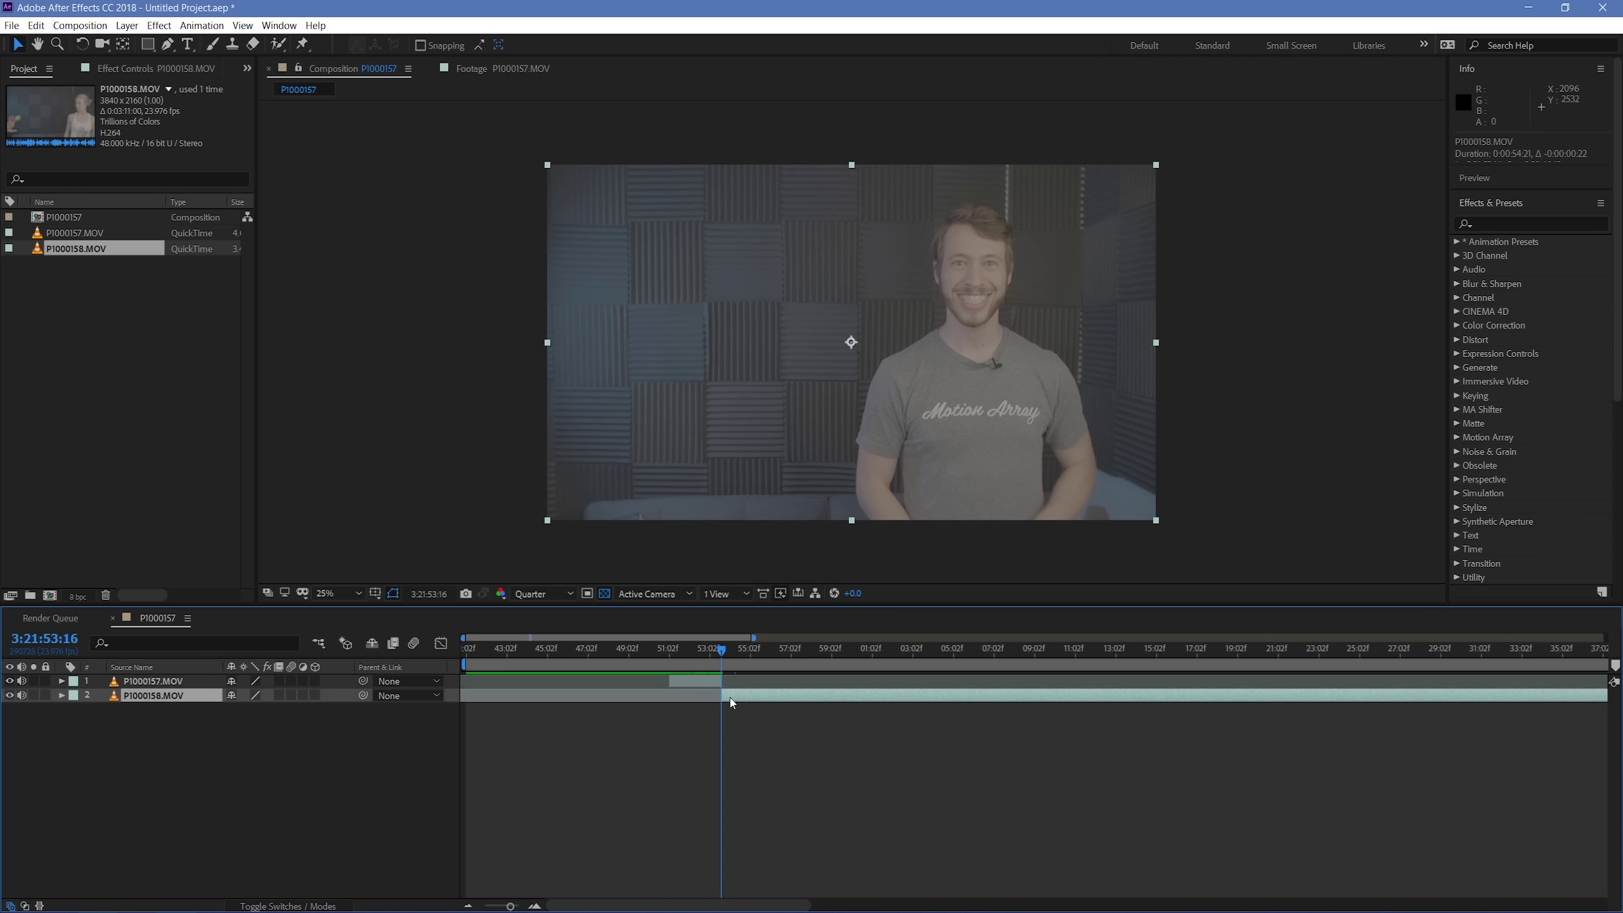
# Step: Split the P1000158.MOV layer at frame 3:21:54:08 and delete the part before the cut
pyautogui.press('pagedown')
pyautogui.press('pagedown')
pyautogui.press('pagedown')
pyautogui.press('pagedown')
pyautogui.press('pagedown')
pyautogui.press('pagedown')
pyautogui.press('pagedown')
pyautogui.press('pagedown')
pyautogui.press('pagedown')
pyautogui.press('pagedown')
pyautogui.press('pagedown')
pyautogui.press('pagedown')
pyautogui.press('pagedown')
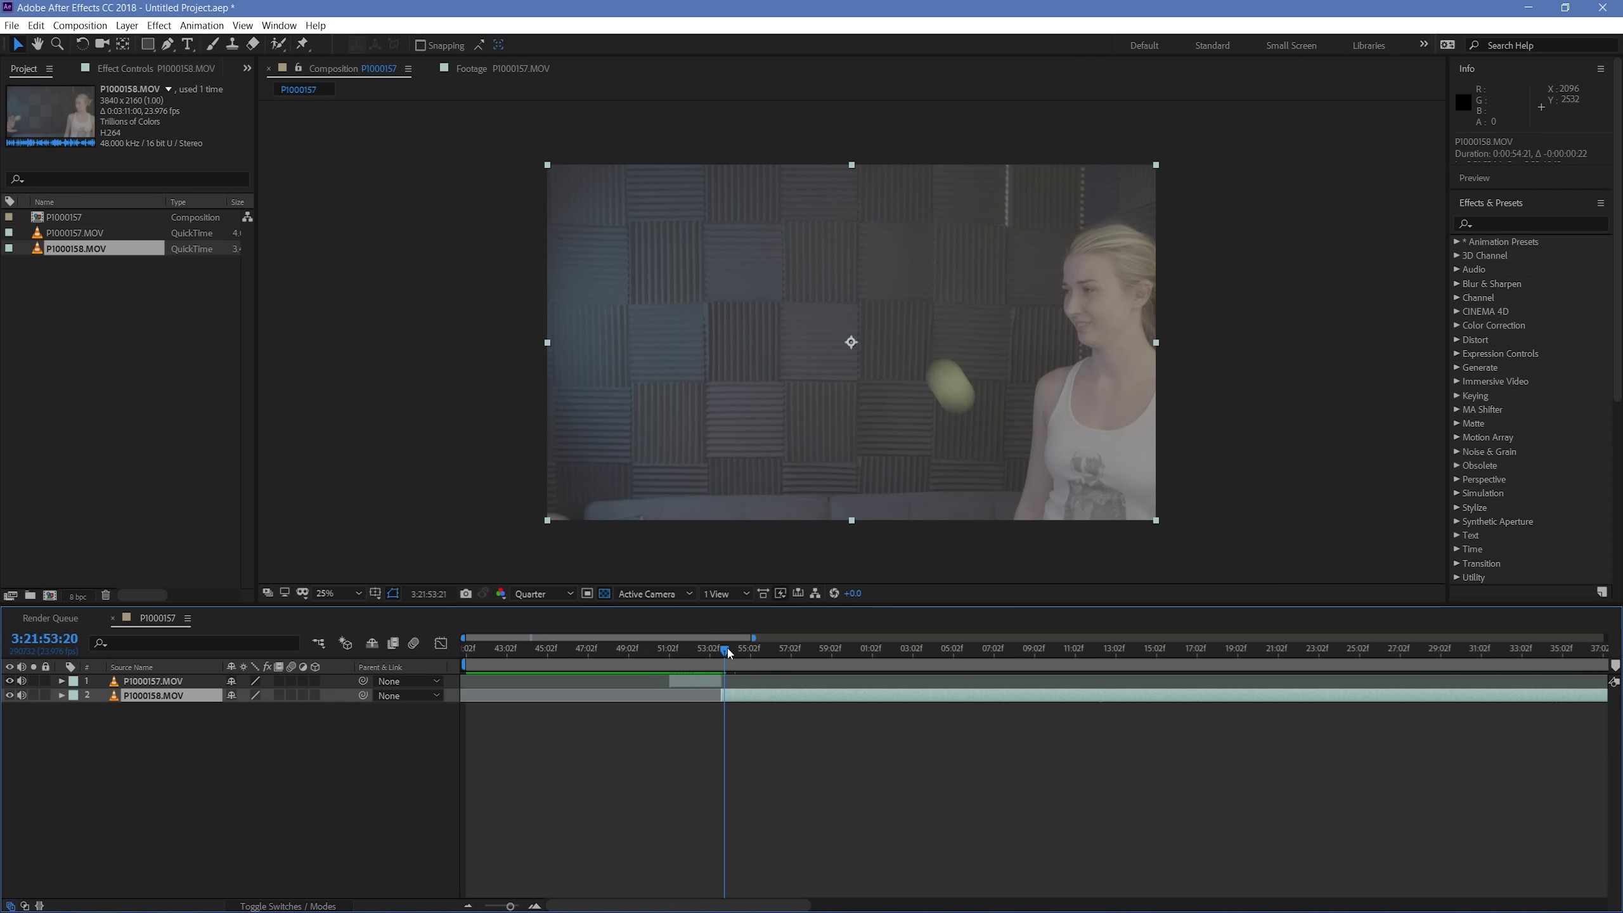
pyautogui.press('pagedown')
pyautogui.press('pagedown')
pyautogui.press('pagedown')
pyautogui.press('pagedown')
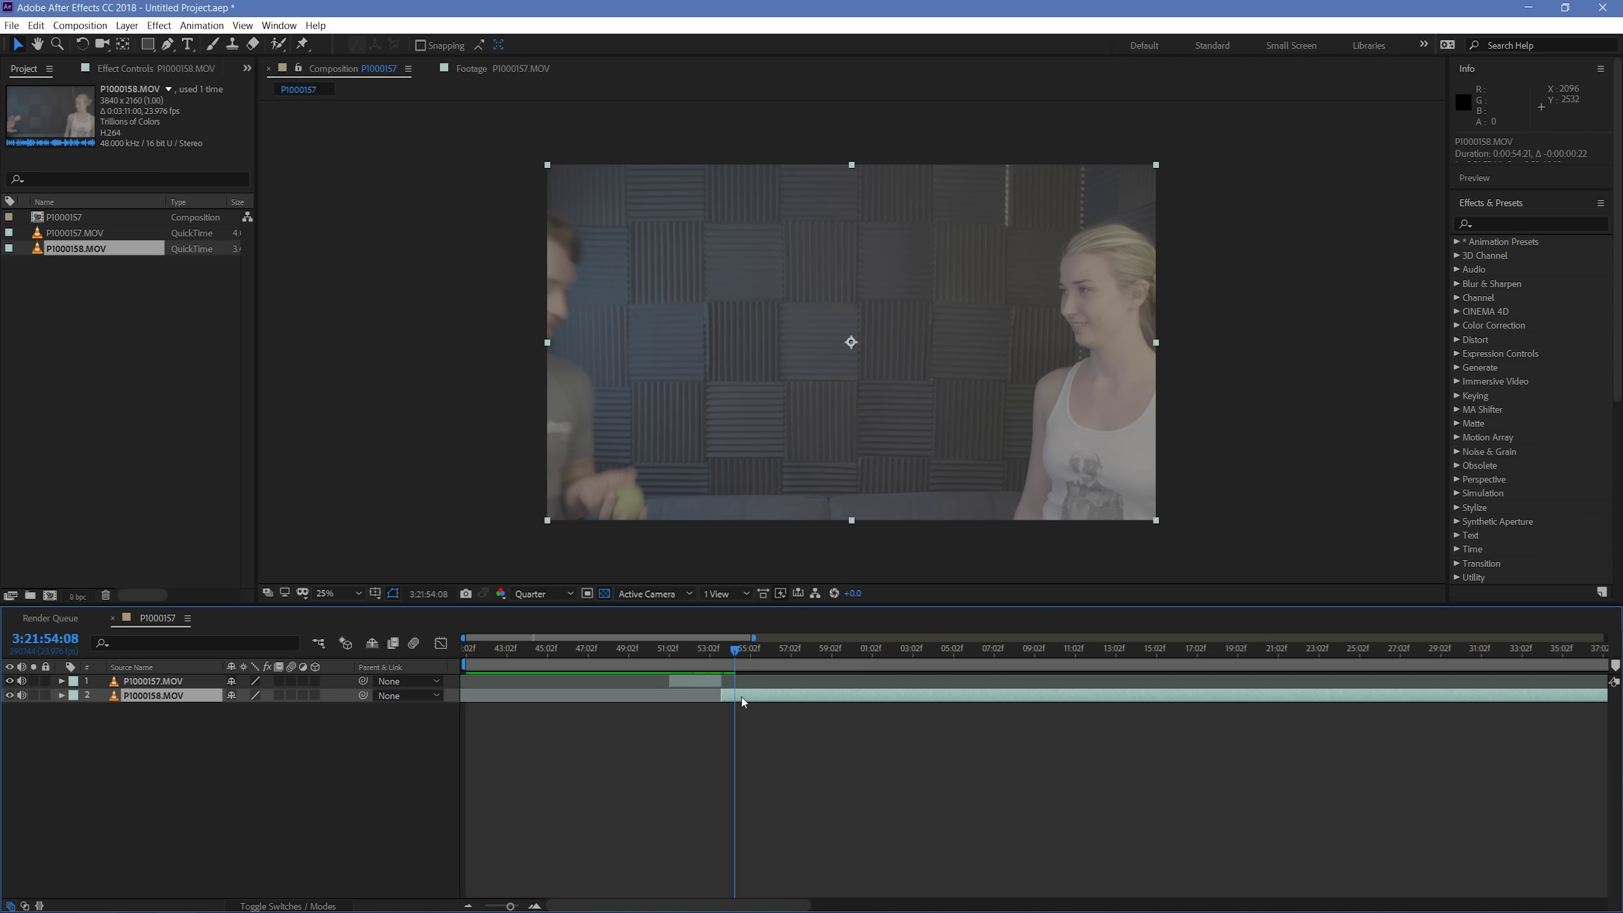
pyautogui.hotkey('ctrl', 'shift', 'd')
pyautogui.press('Delete')
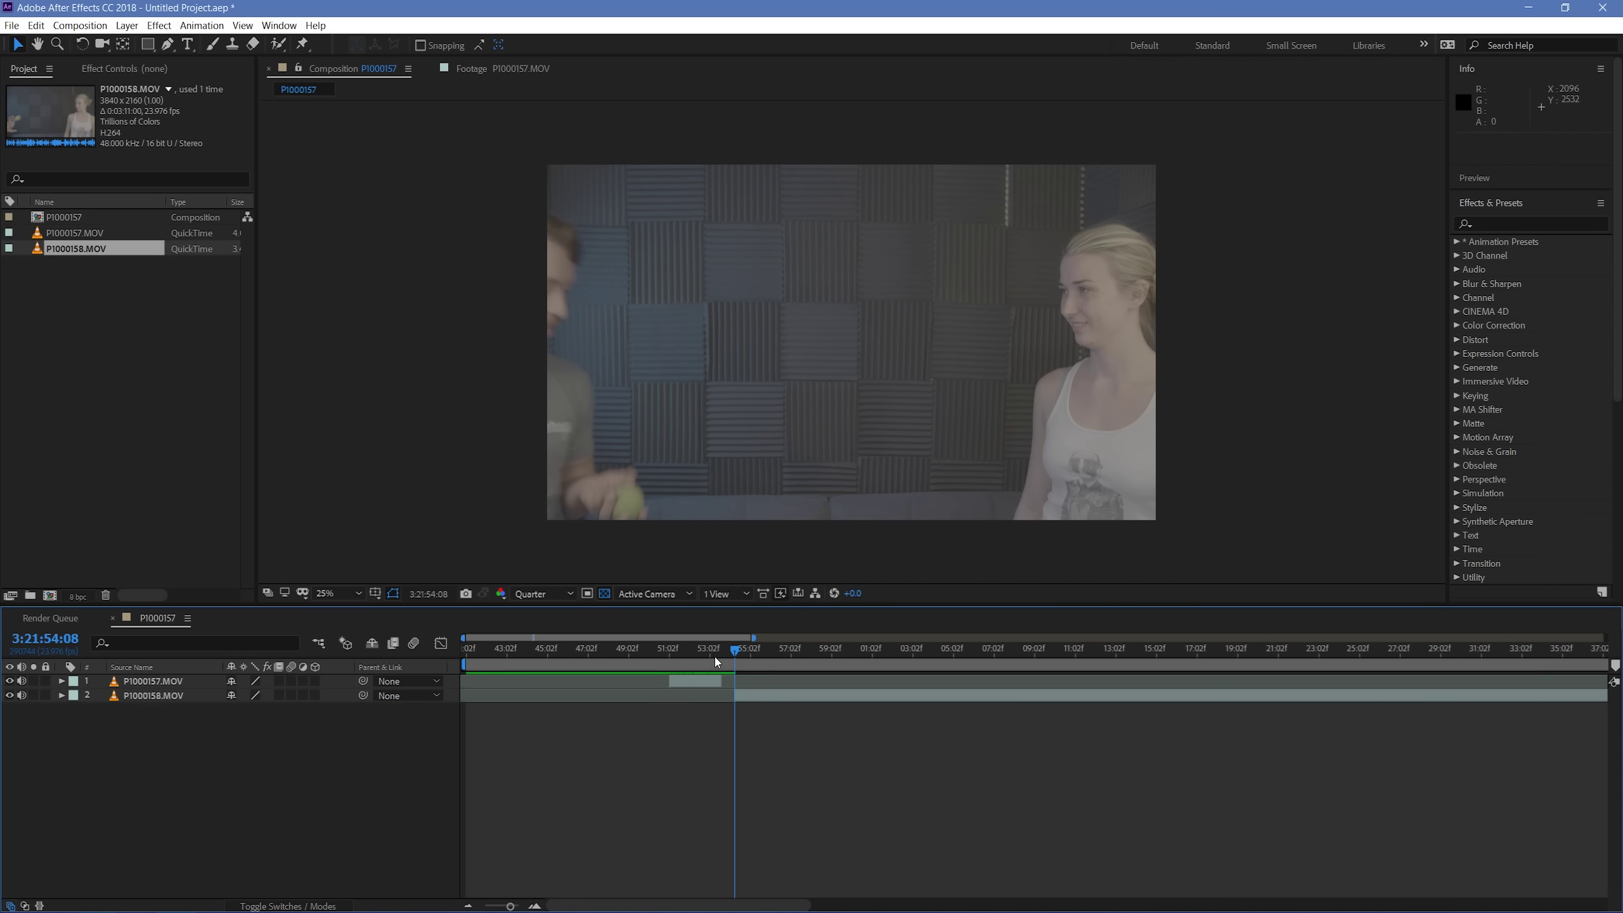
# Step: Slide the shortened P1000158.MOV layer earlier to overlap the end of the P1000157.MOV clip slightly, checking the cut frame by frame
pyautogui.moveTo(728, 650); pyautogui.dragTo(735, 695)
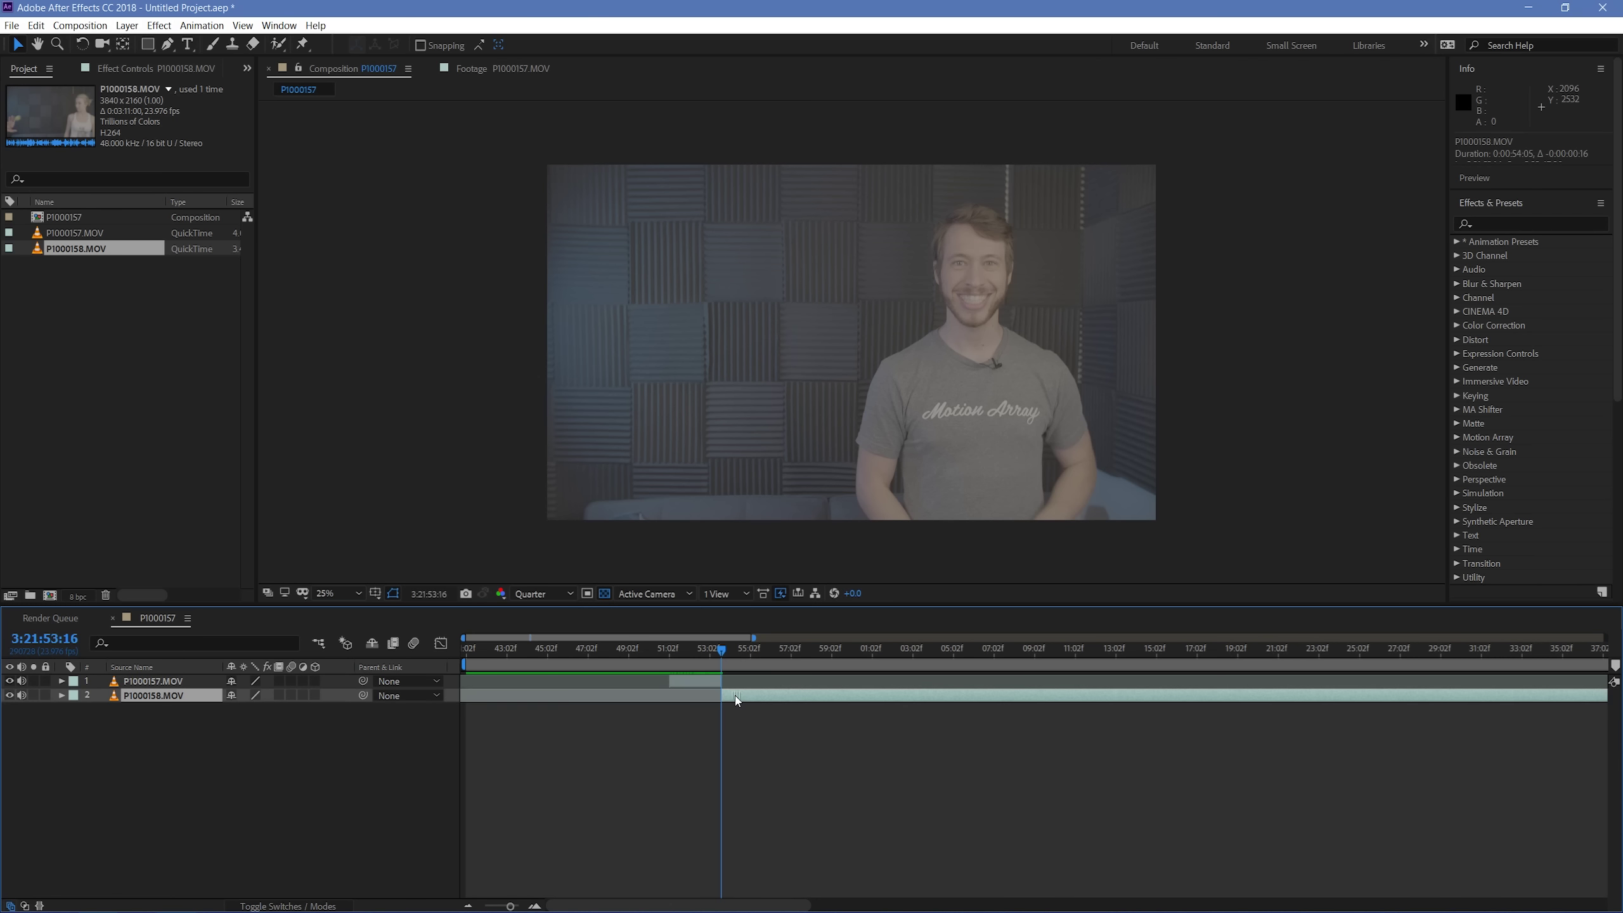
pyautogui.press('pagedown')
pyautogui.press('pageup')
pyautogui.press('pageup')
pyautogui.press('pageup')
pyautogui.moveTo(736, 695); pyautogui.dragTo(721, 670)
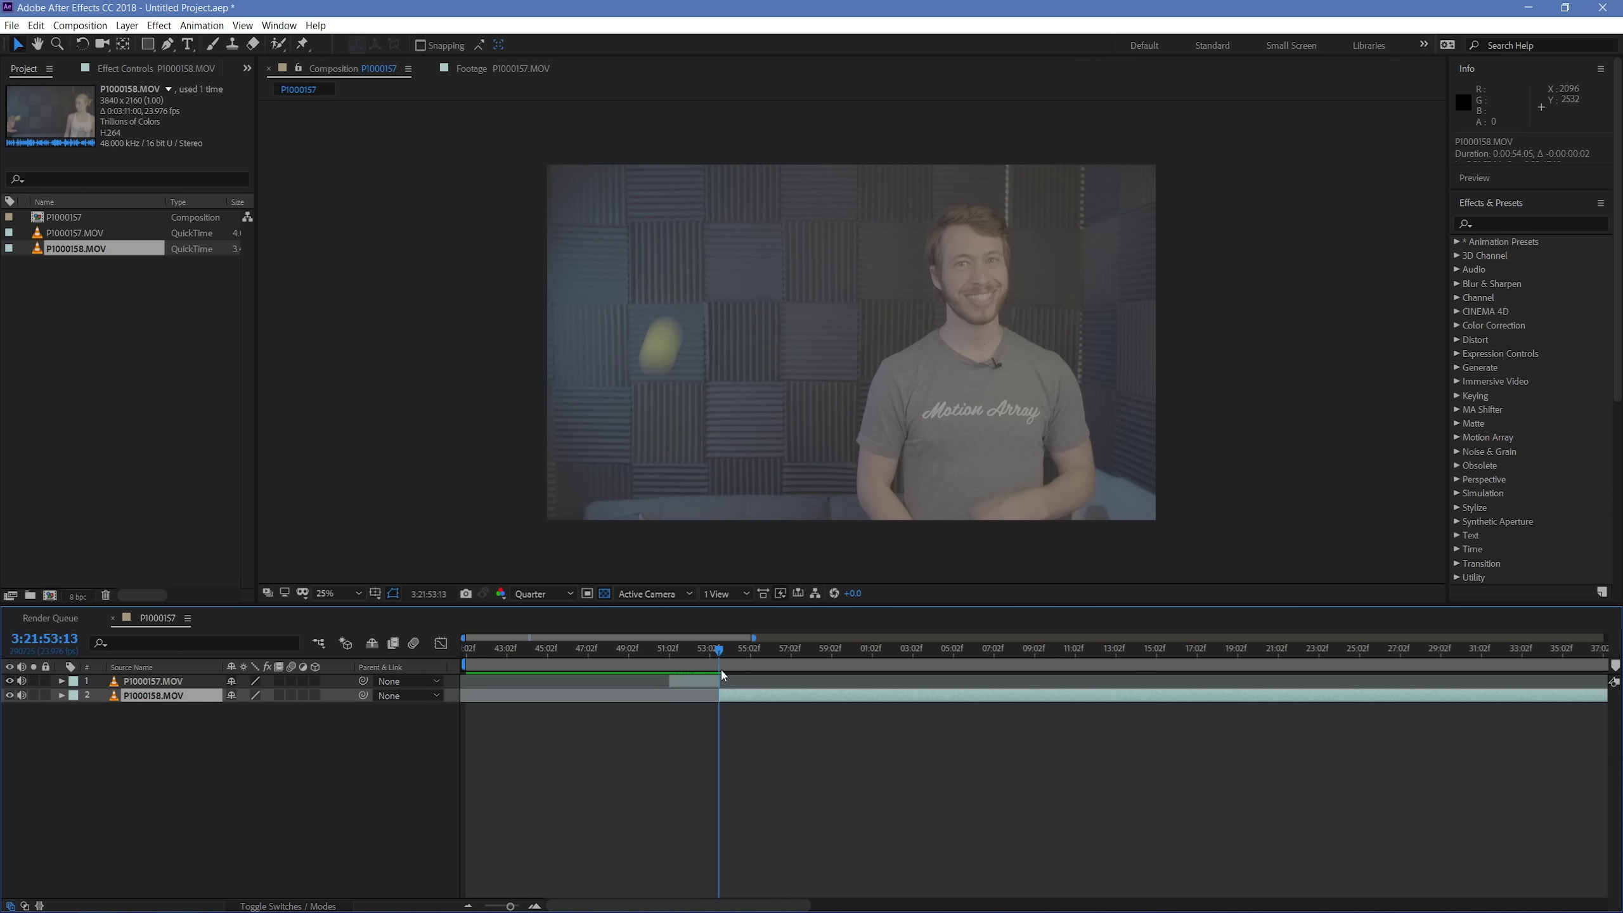
pyautogui.press('pagedown')
pyautogui.press('pageup')
pyautogui.press('pageup')
pyautogui.press('pageup')
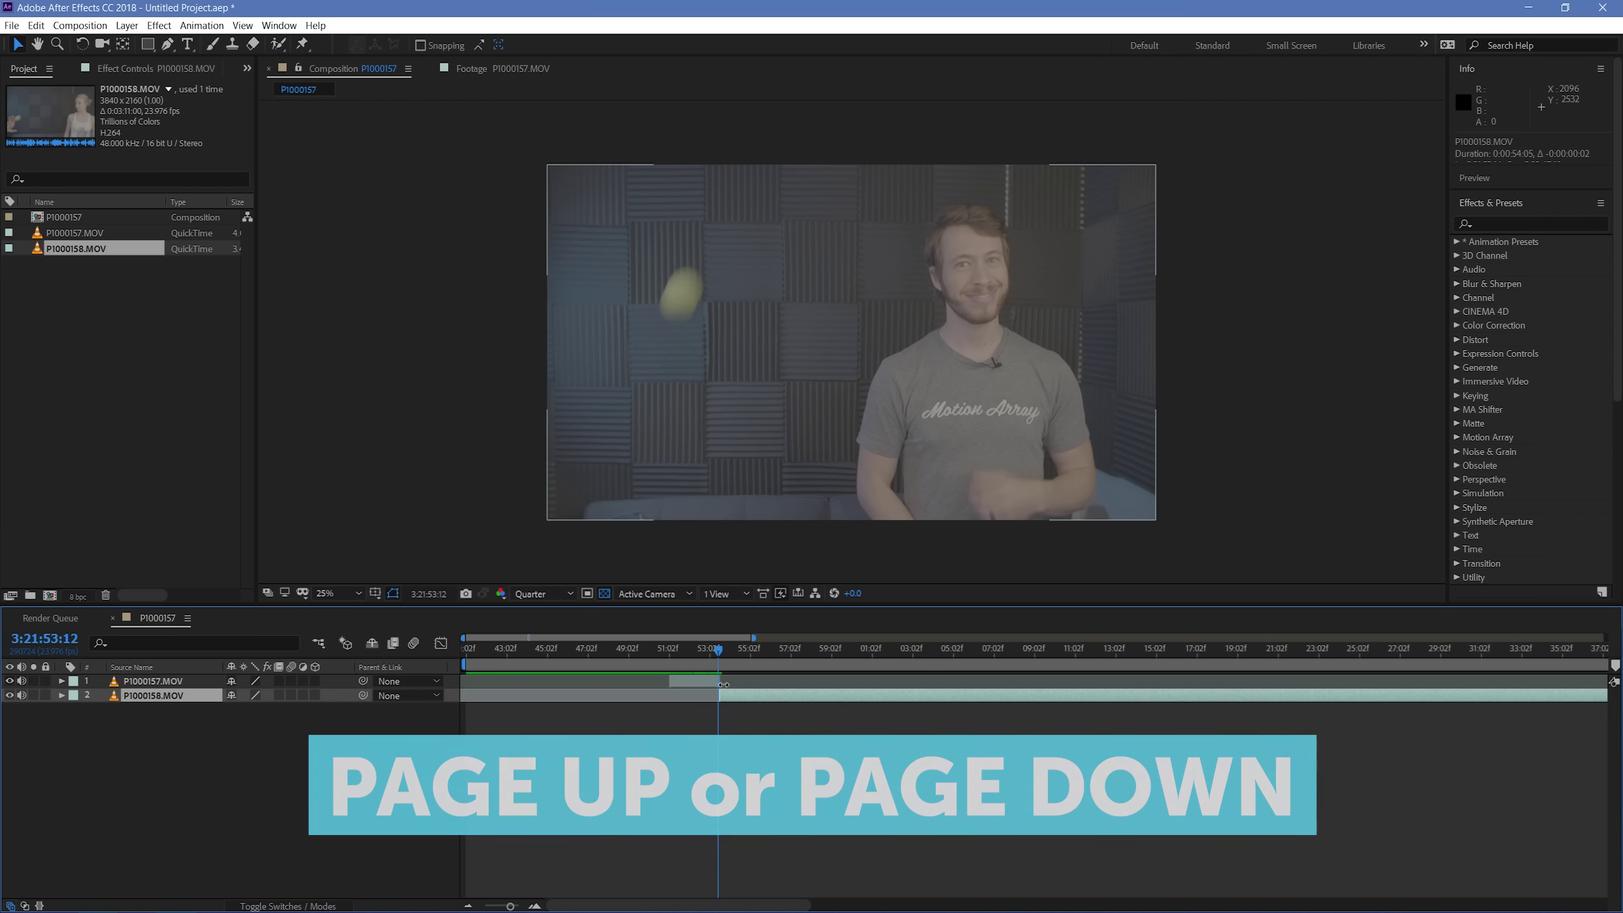
# Step: Lower the P1000157.MOV layer's opacity to 76% and extend both clips at the cut so they overlap longer
pyautogui.press('=')
pyautogui.press('=')
pyautogui.press('=')
pyautogui.click(711, 679)
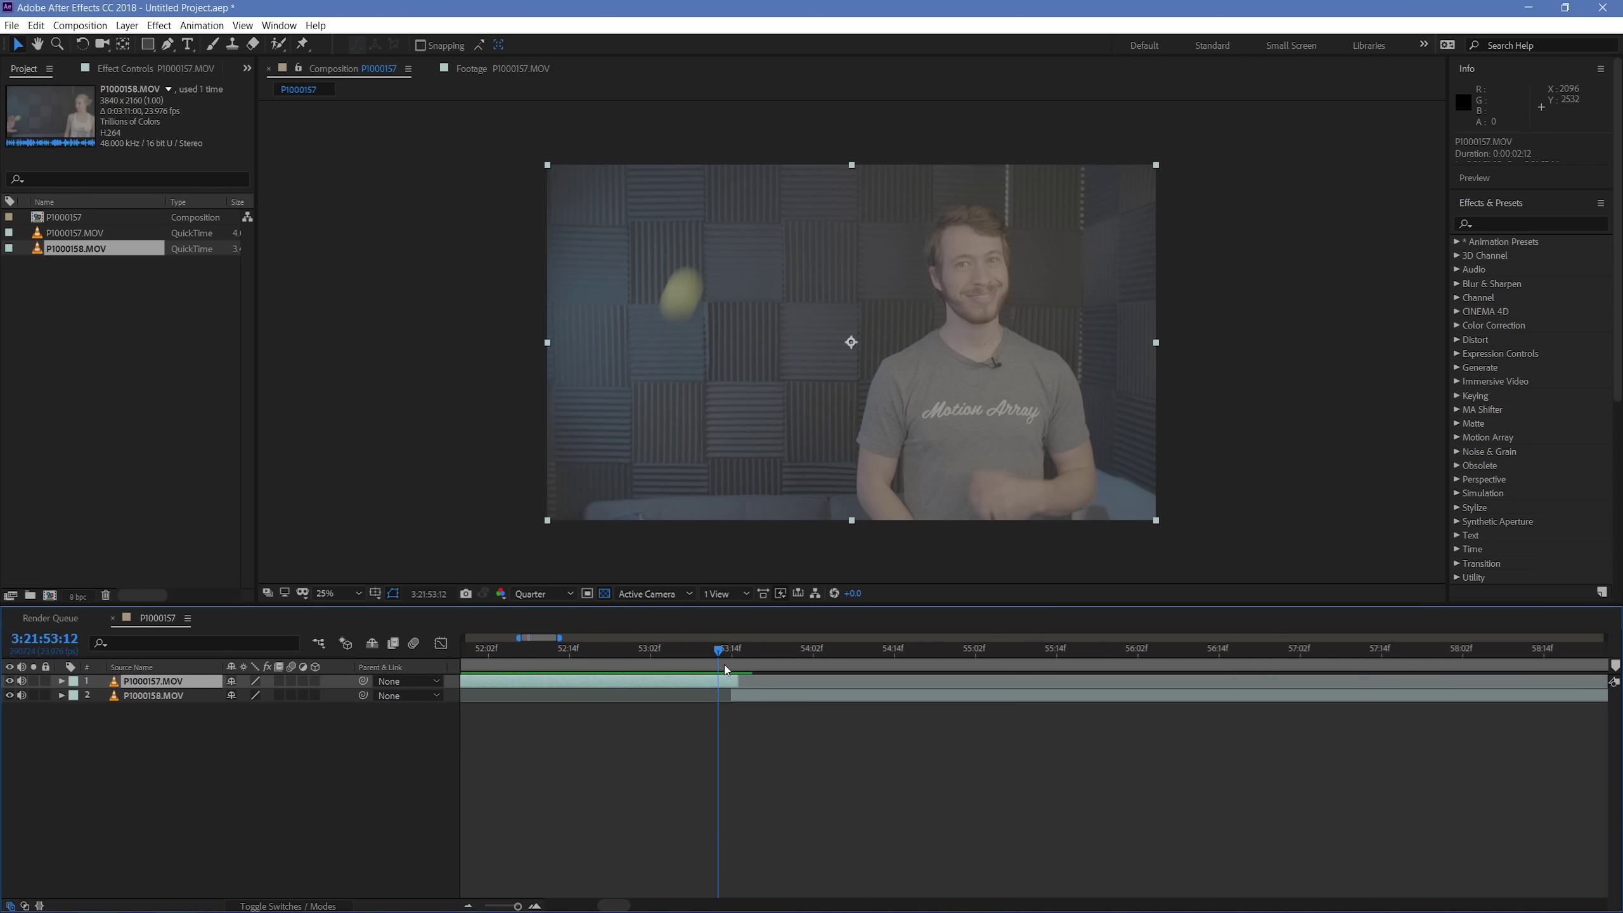
pyautogui.press('t')
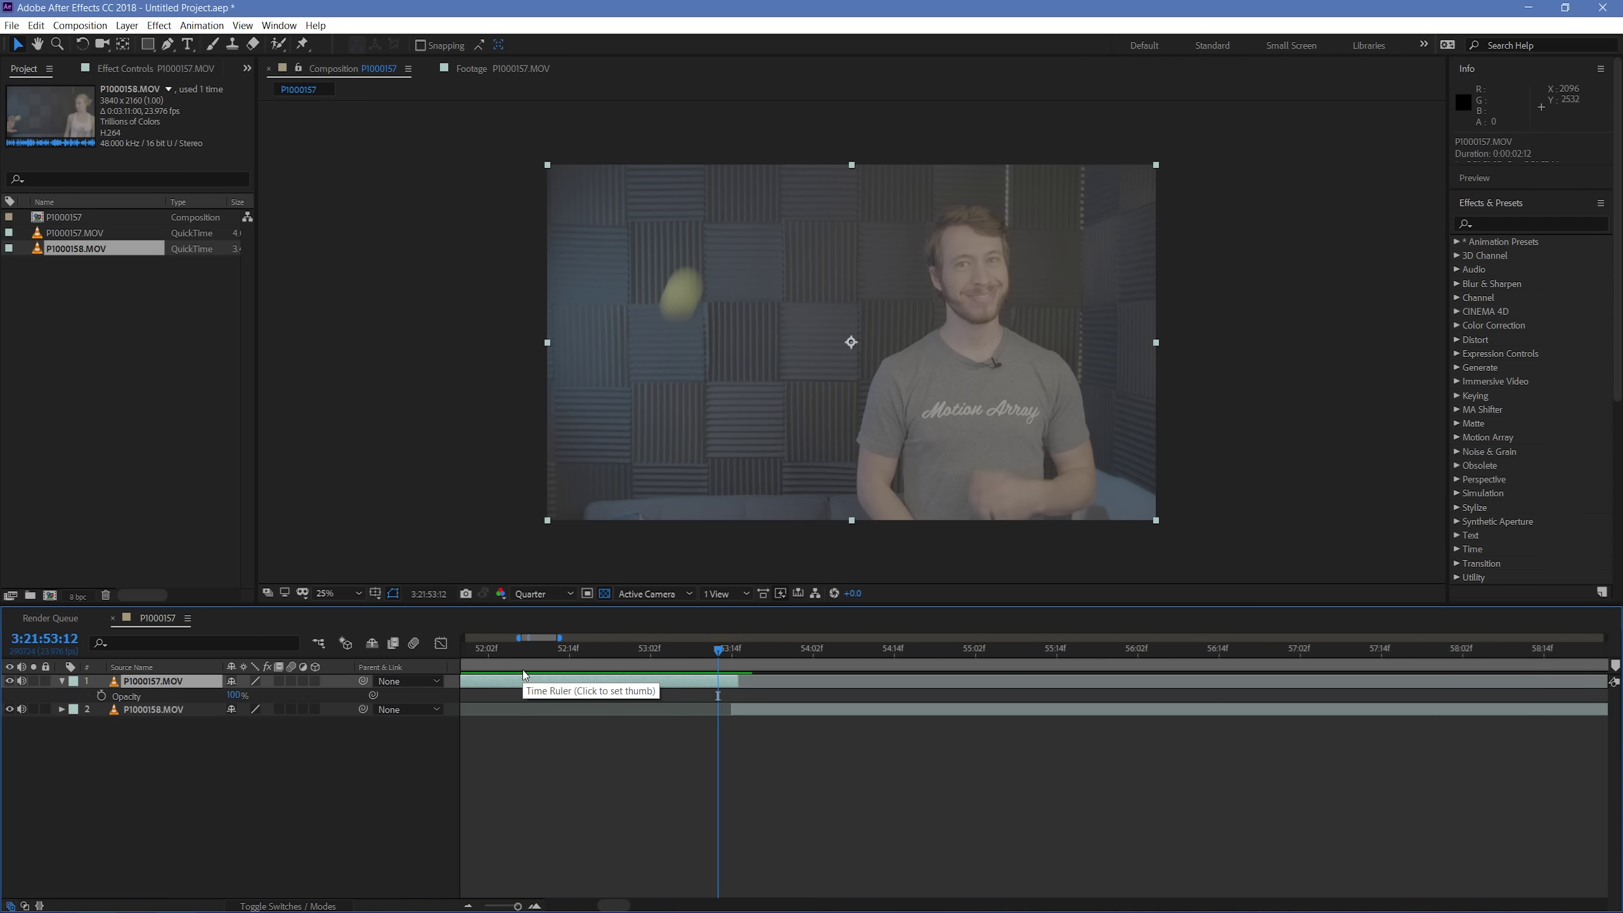
pyautogui.moveTo(236, 695); pyautogui.dragTo(223, 700)
pyautogui.moveTo(732, 710); pyautogui.dragTo(582, 710)
pyautogui.moveTo(739, 681); pyautogui.dragTo(984, 693)
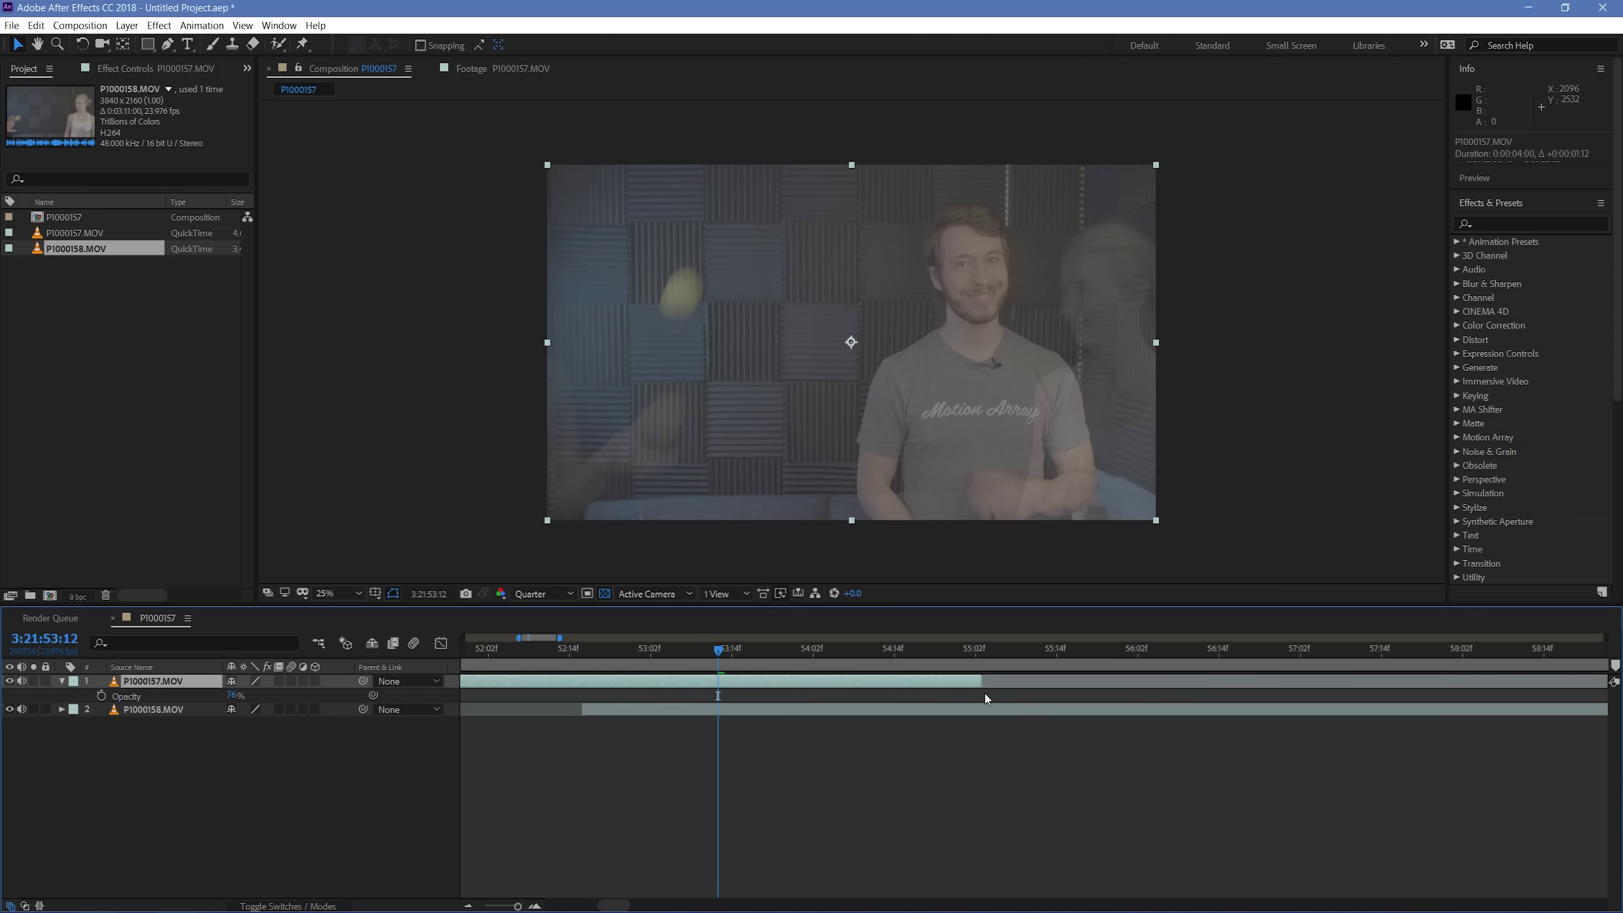
# Step: Step back and forth through the overlap between 3:21:53:00 and 3:21:53:14, comparing the ball's position in the two blended clips
pyautogui.press('pageup')
pyautogui.press('pageup')
pyautogui.press('pageup')
pyautogui.press('pageup')
pyautogui.press('pageup')
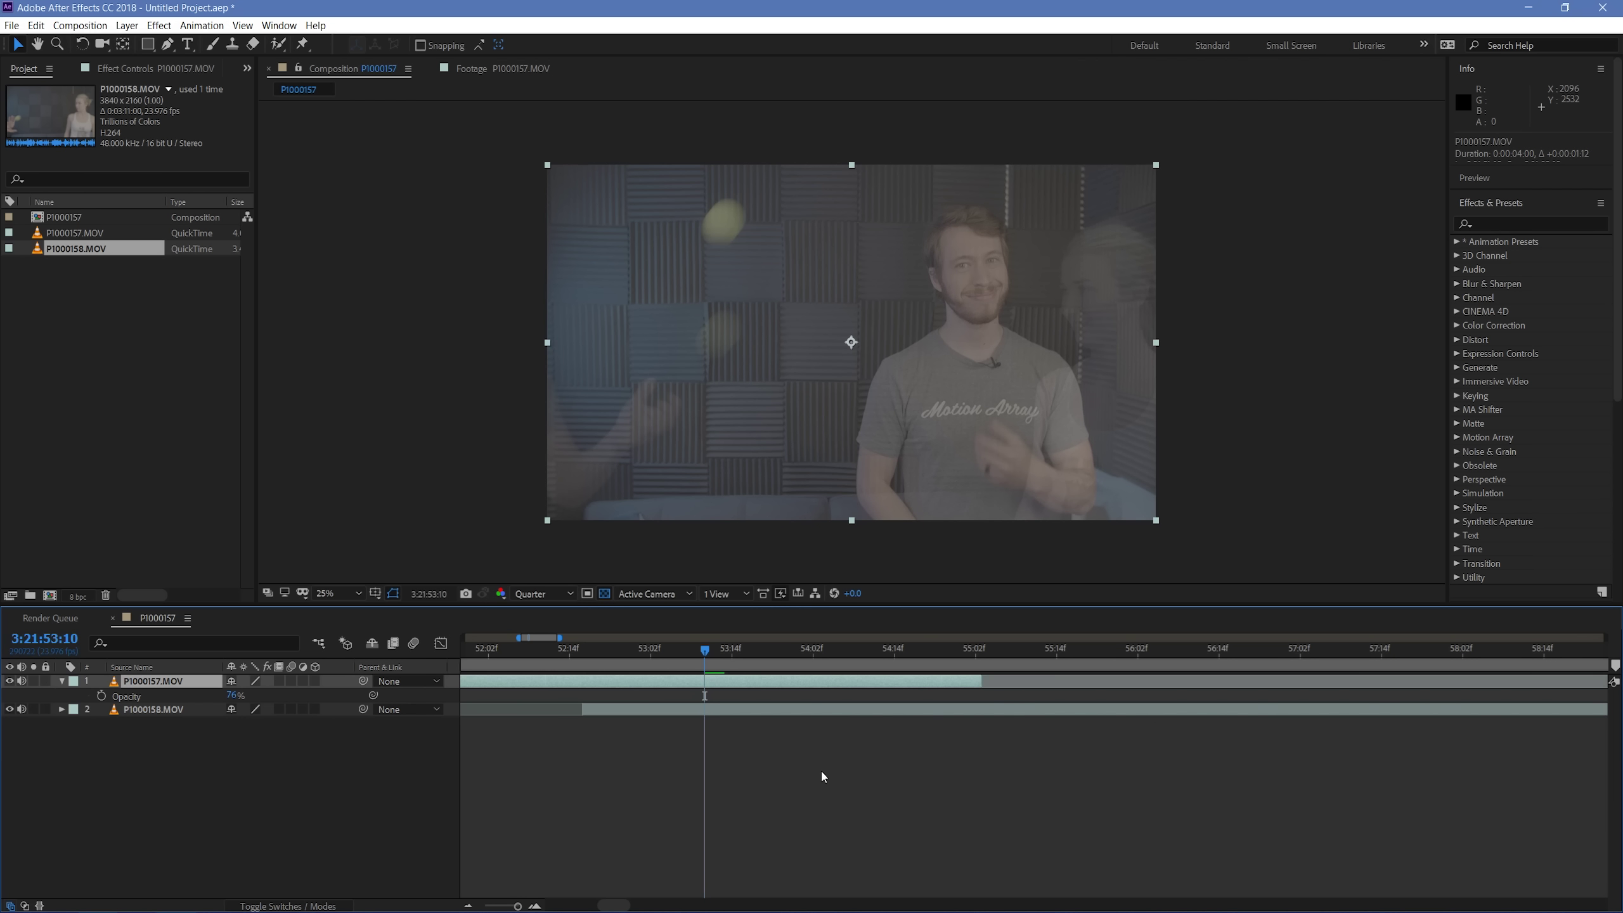
pyautogui.press('pageup')
pyautogui.press('pageup')
pyautogui.press('pageup')
pyautogui.press('pageup')
pyautogui.press('pageup')
pyautogui.press('pageup')
pyautogui.press('pageup')
pyautogui.press('pageup')
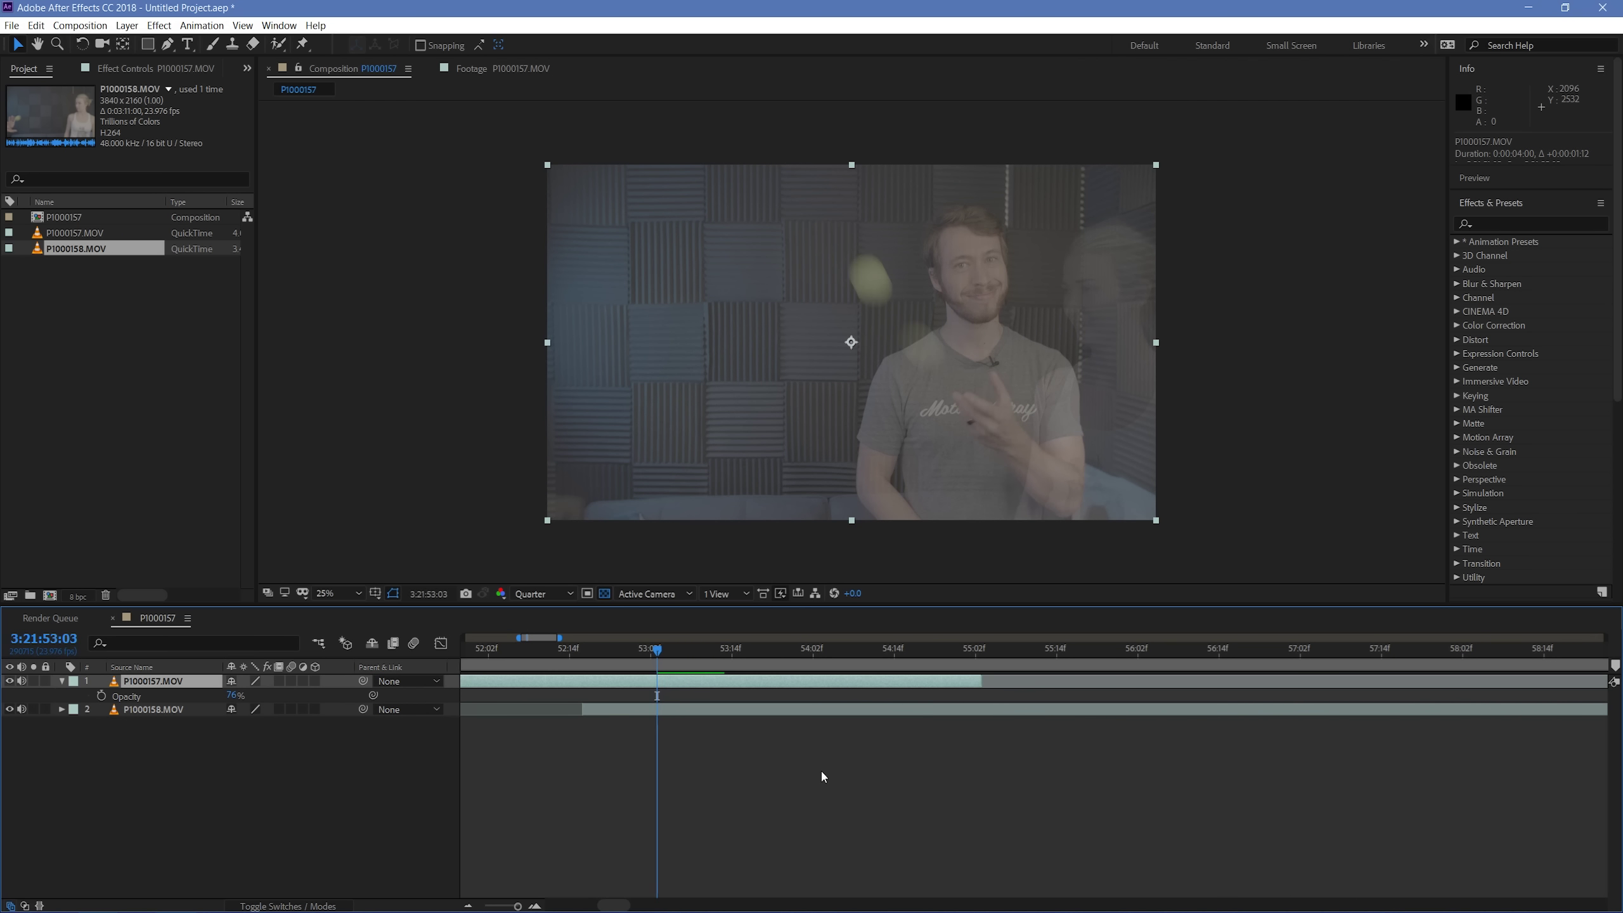
pyautogui.press('pagedown')
pyautogui.press('pagedown')
pyautogui.press('pagedown')
pyautogui.press('pagedown')
pyautogui.press('pagedown')
pyautogui.press('pagedown')
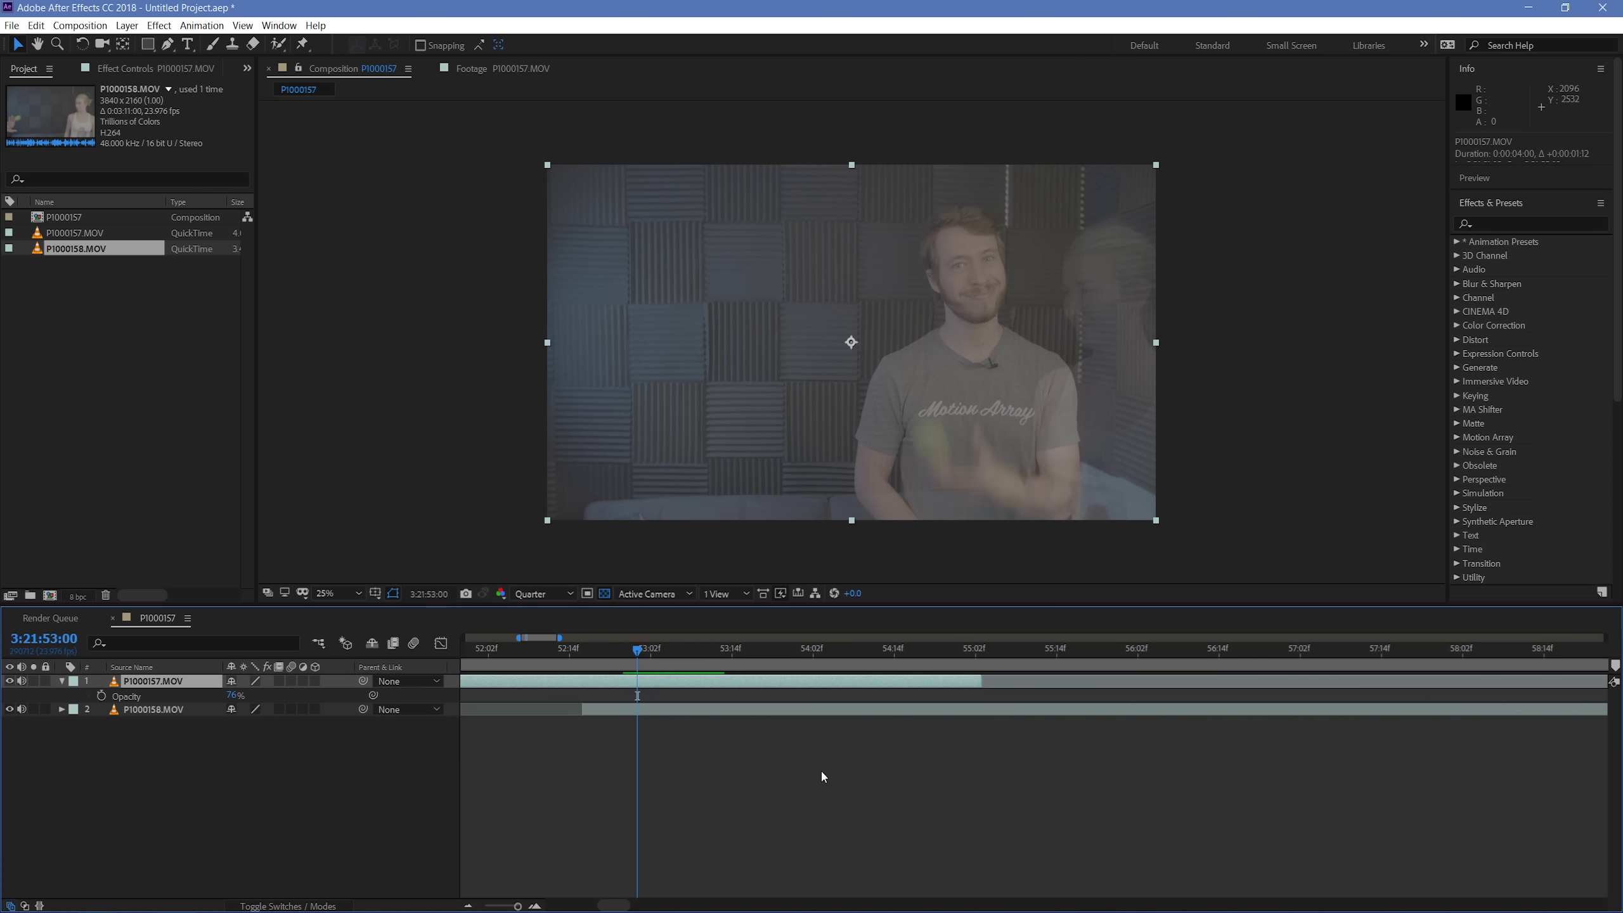
pyautogui.press('pagedown')
pyautogui.press('pagedown')
pyautogui.press('pagedown')
pyautogui.press('pagedown')
pyautogui.press('pagedown')
pyautogui.press('pagedown')
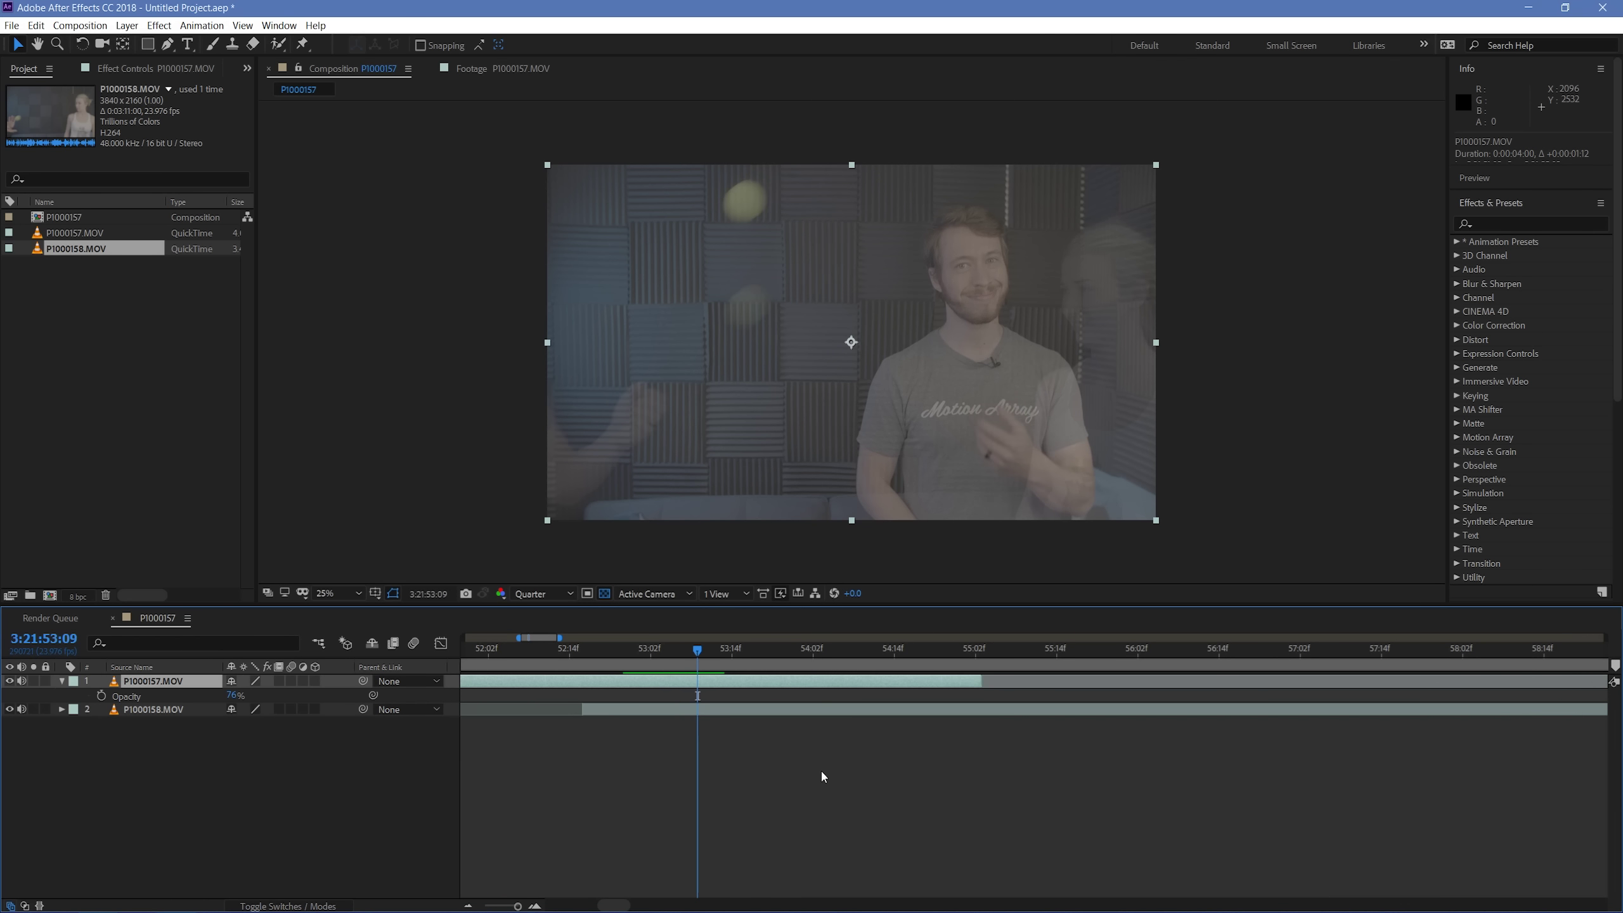
pyautogui.press('pagedown')
pyautogui.press('pagedown')
pyautogui.press('pagedown')
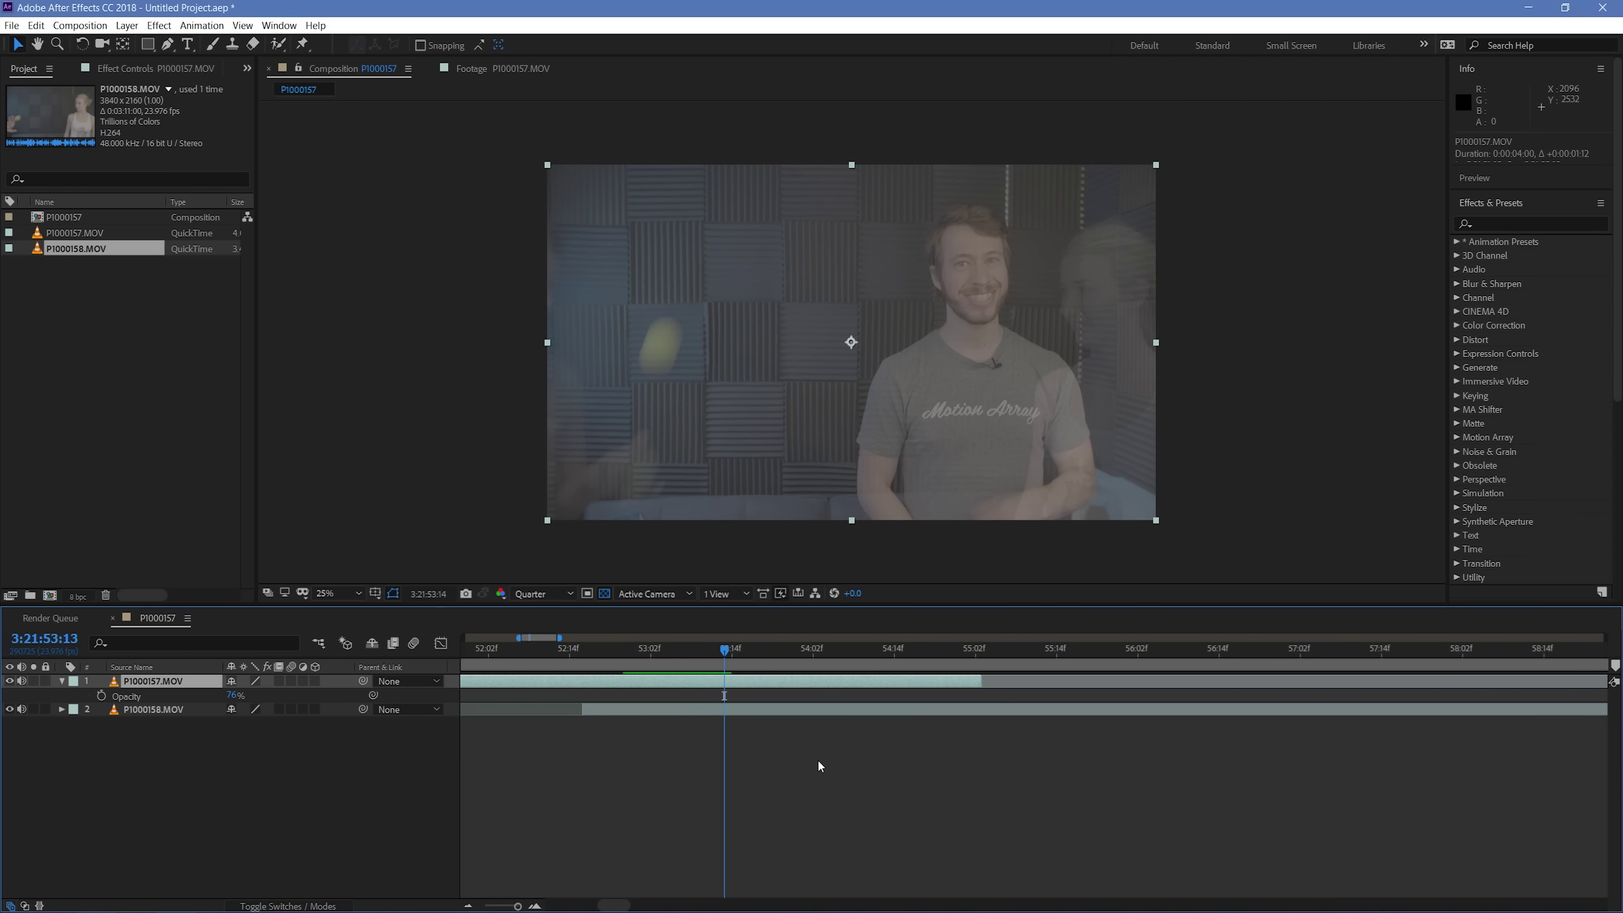
# Step: Compare the ball at 3:21:53:12 and 3:21:53:14, and slide the P1000158.MOV layer two frames later to line up both balls
pyautogui.press('pageup')
pyautogui.press('pageup')
pyautogui.press('pageup')
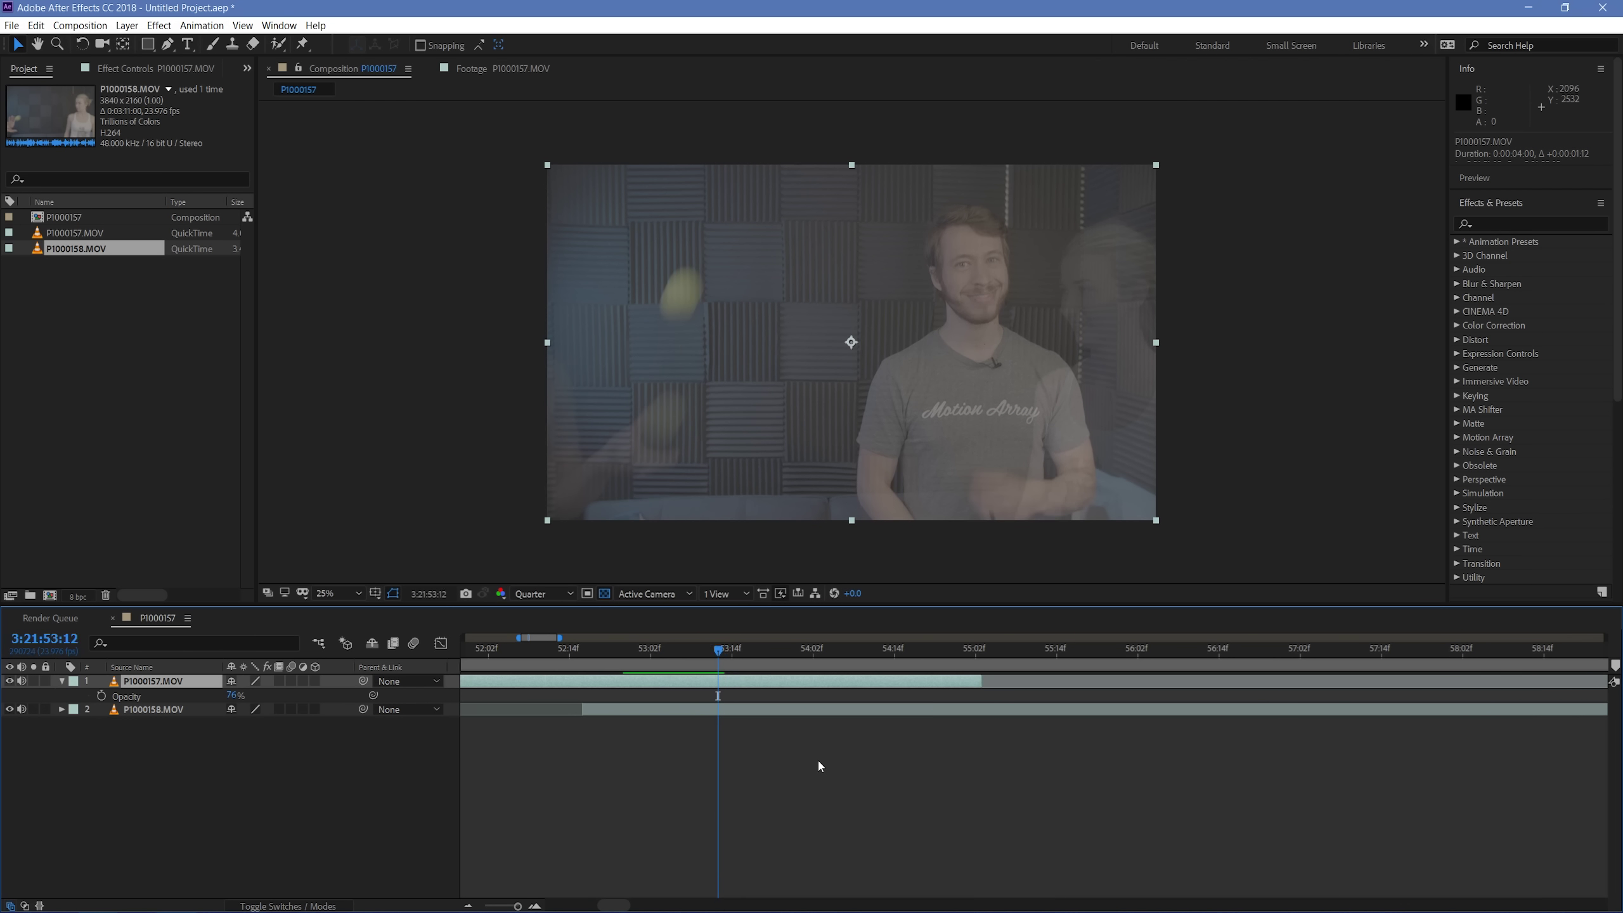
pyautogui.press('pagedown')
pyautogui.press('pagedown')
pyautogui.press('pagedown')
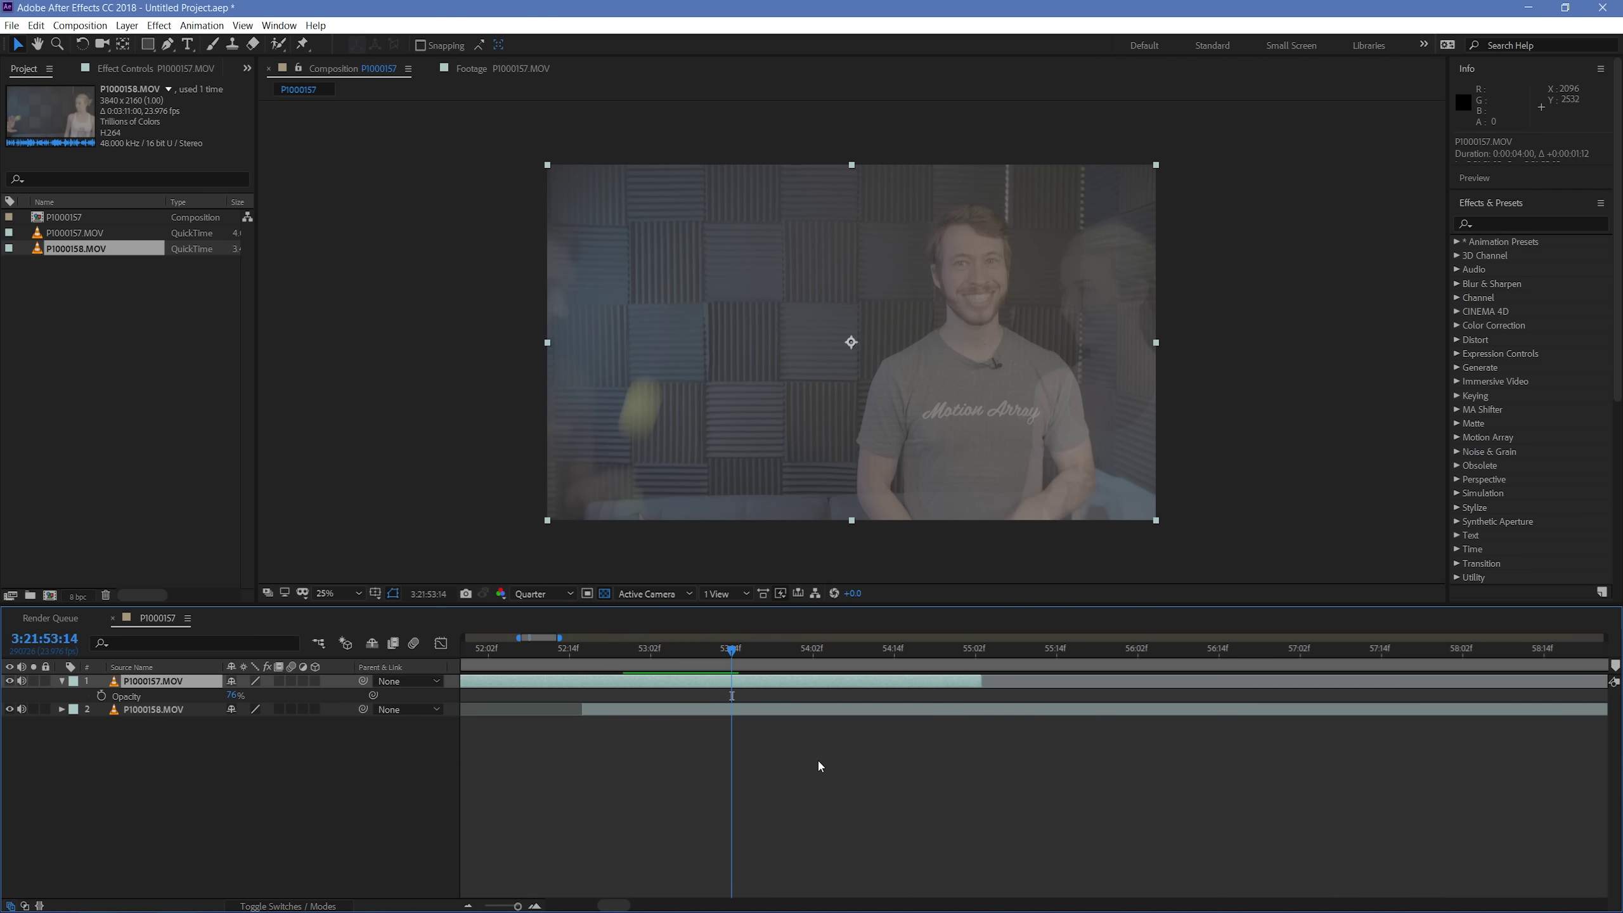
pyautogui.press('pageup')
pyautogui.press('pageup')
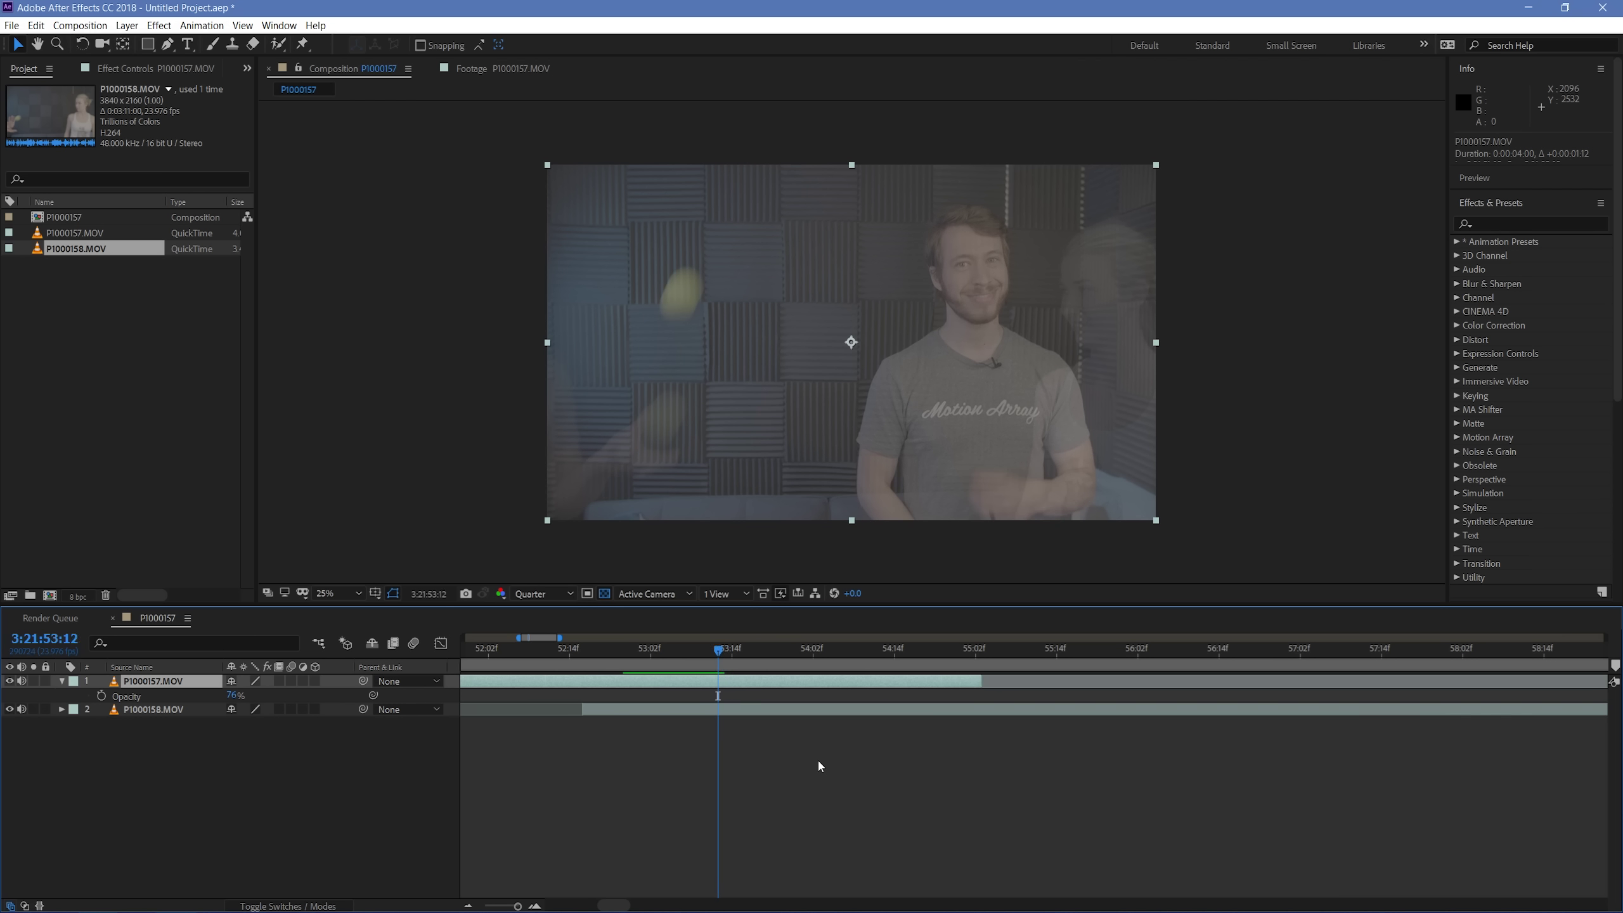
pyautogui.press('pagedown')
pyautogui.press('pagedown')
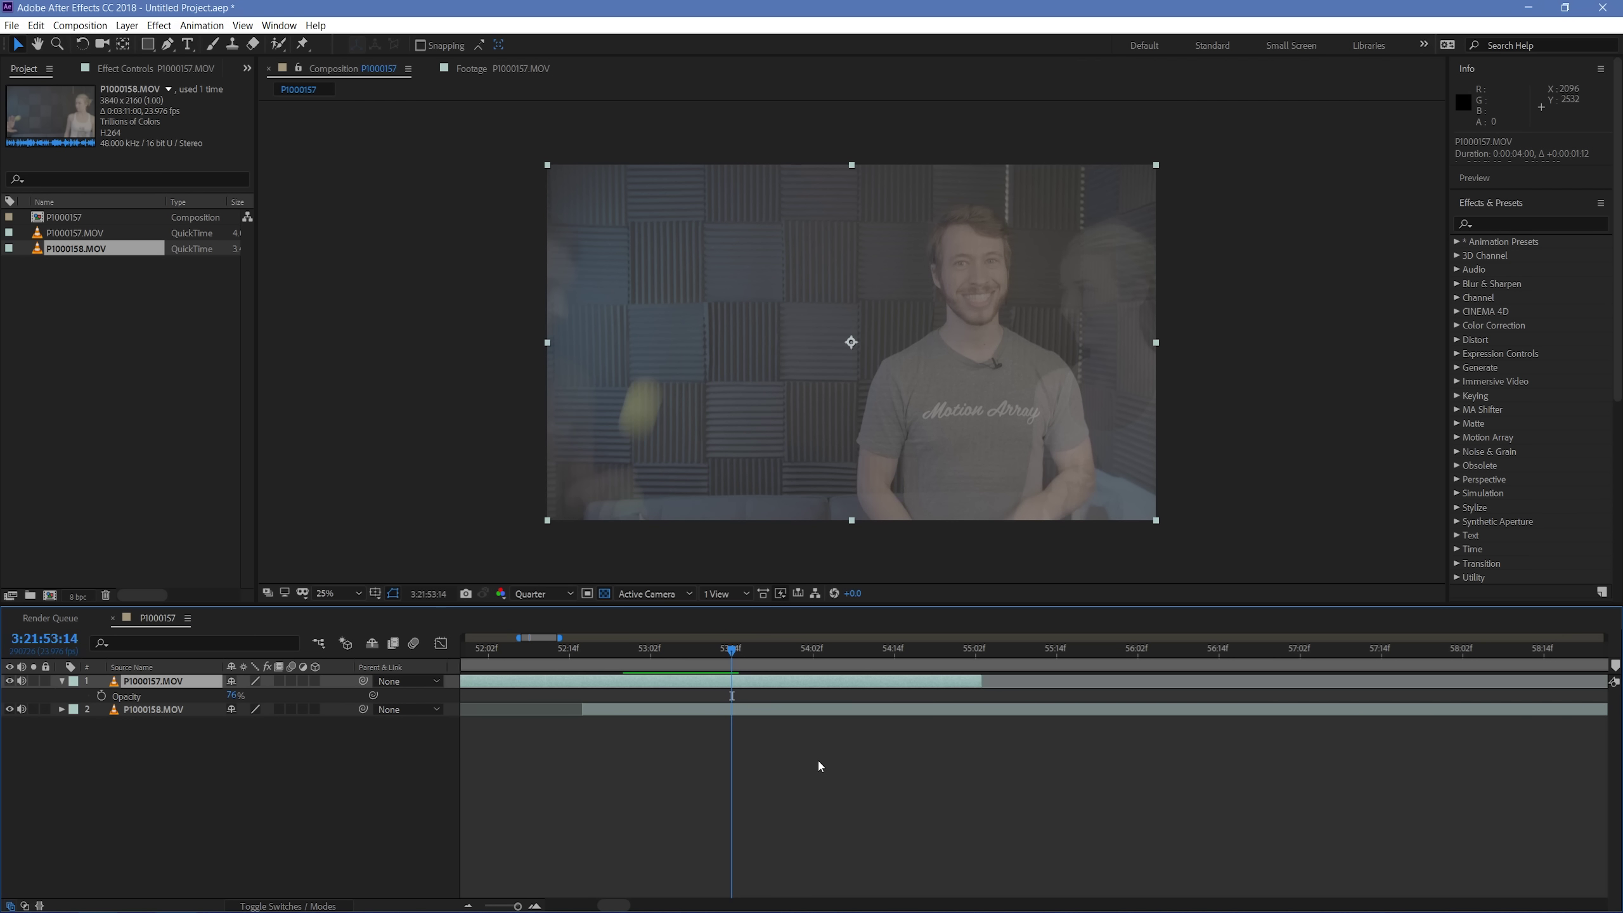
pyautogui.click(789, 713)
pyautogui.moveTo(790, 714); pyautogui.dragTo(799, 710)
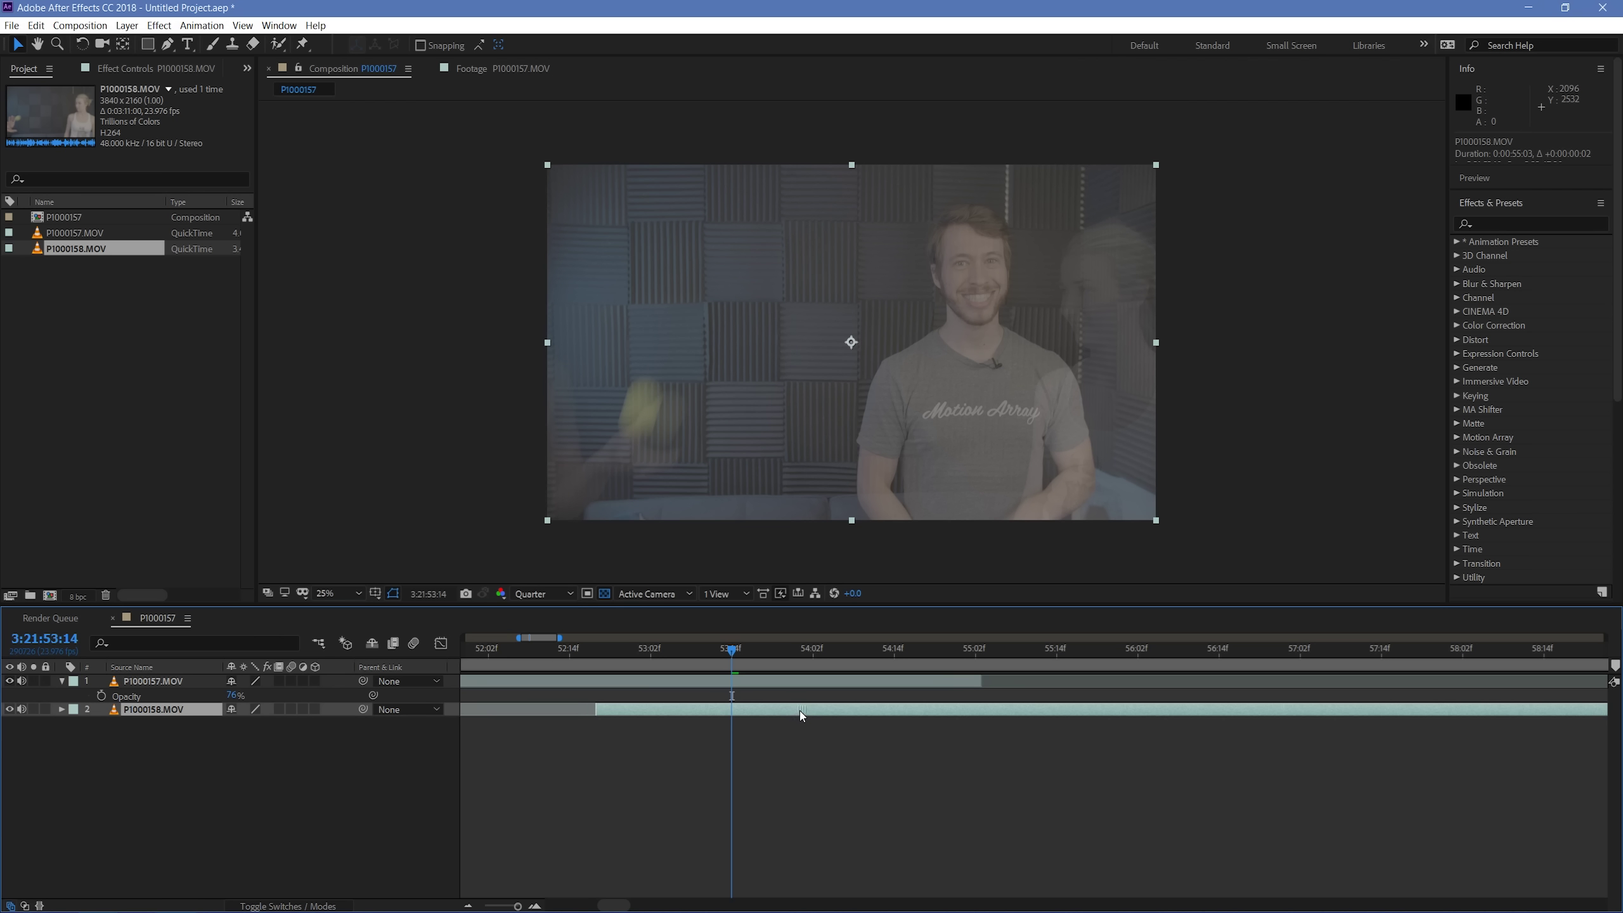
pyautogui.click(804, 759)
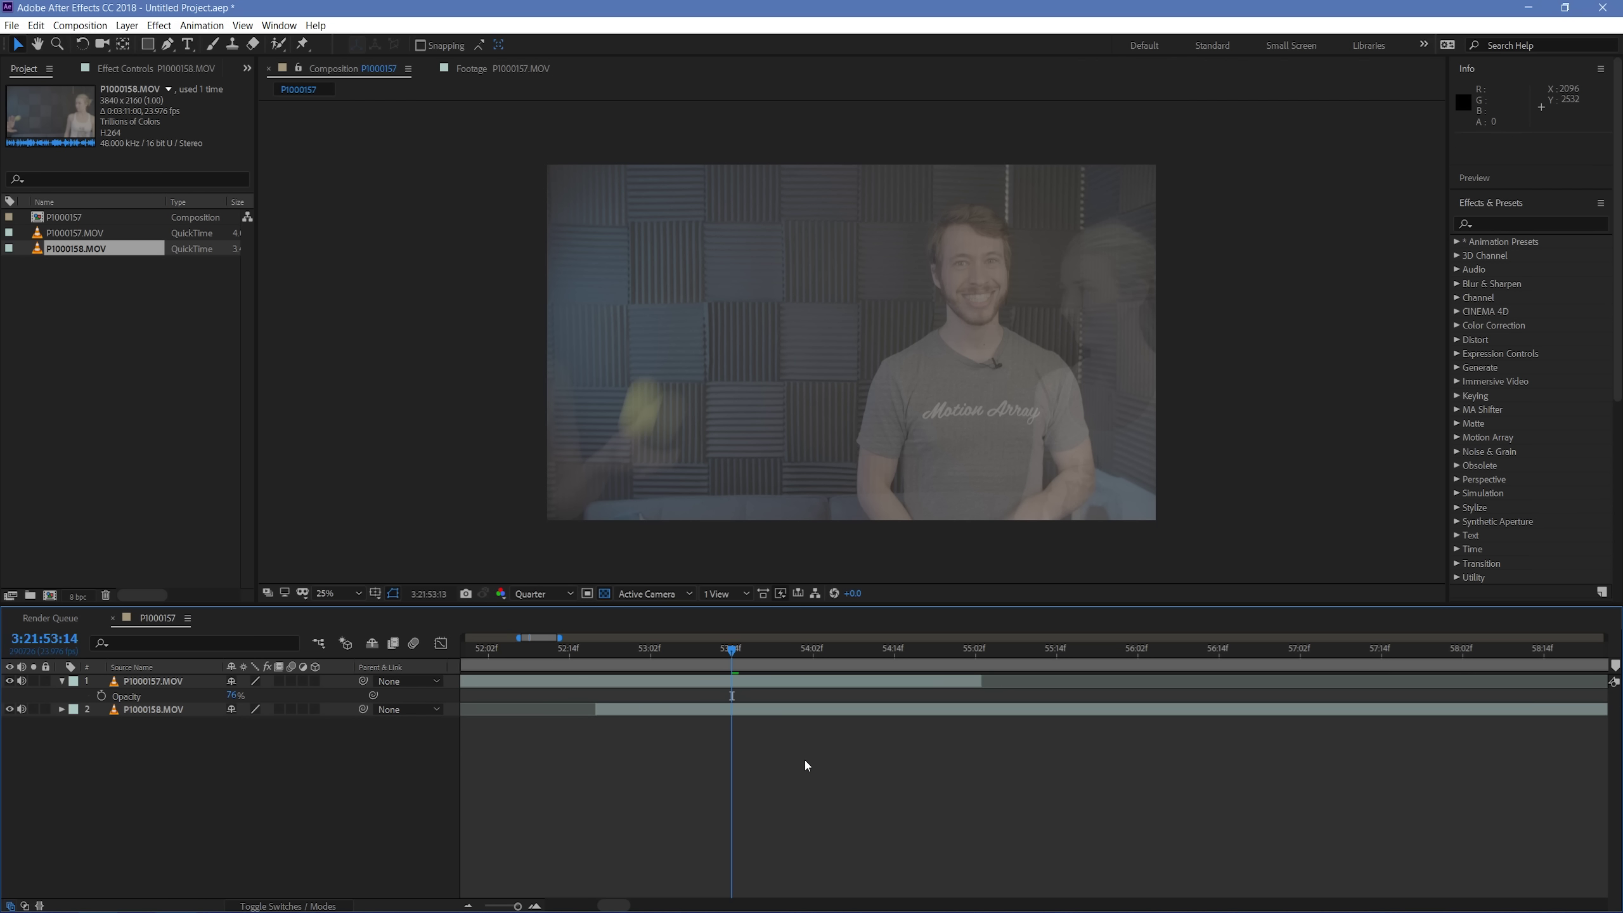
# Step: Check the new overlap frame by frame from 3:21:53:00 to 3:21:53:15, comparing both balls along the throw
pyautogui.press('pageup')
pyautogui.press('pageup')
pyautogui.press('pageup')
pyautogui.press('pageup')
pyautogui.press('pageup')
pyautogui.press('pageup')
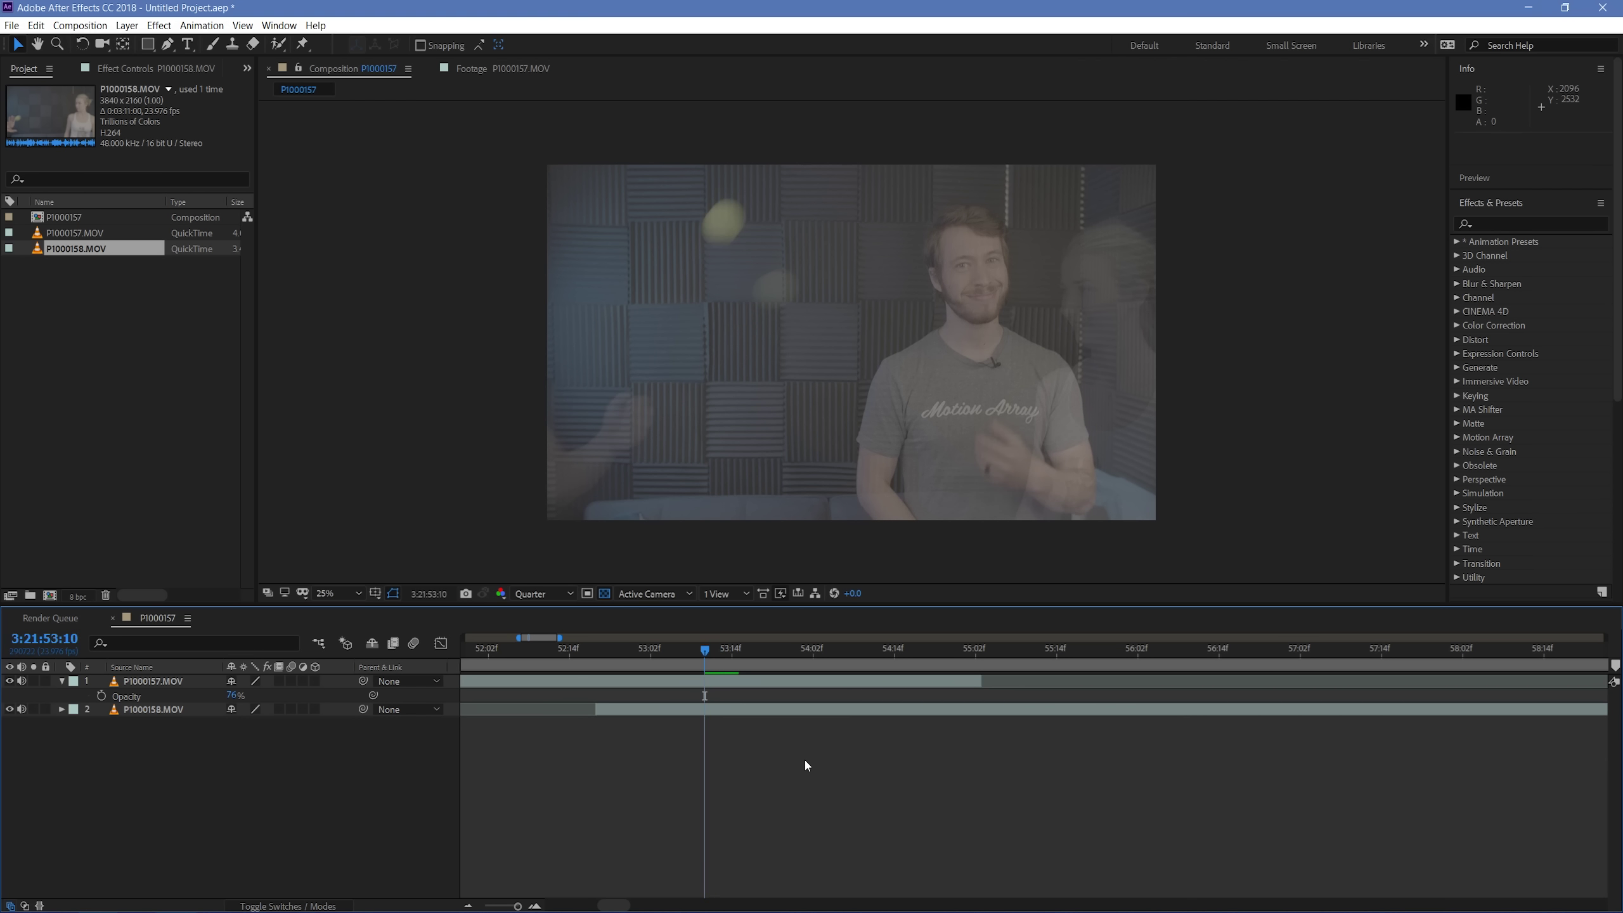
pyautogui.press('pageup')
pyautogui.press('pageup')
pyautogui.press('pageup')
pyautogui.press('pageup')
pyautogui.press('pageup')
pyautogui.press('pageup')
pyautogui.press('pageup')
pyautogui.press('pageup')
pyautogui.press('pageup')
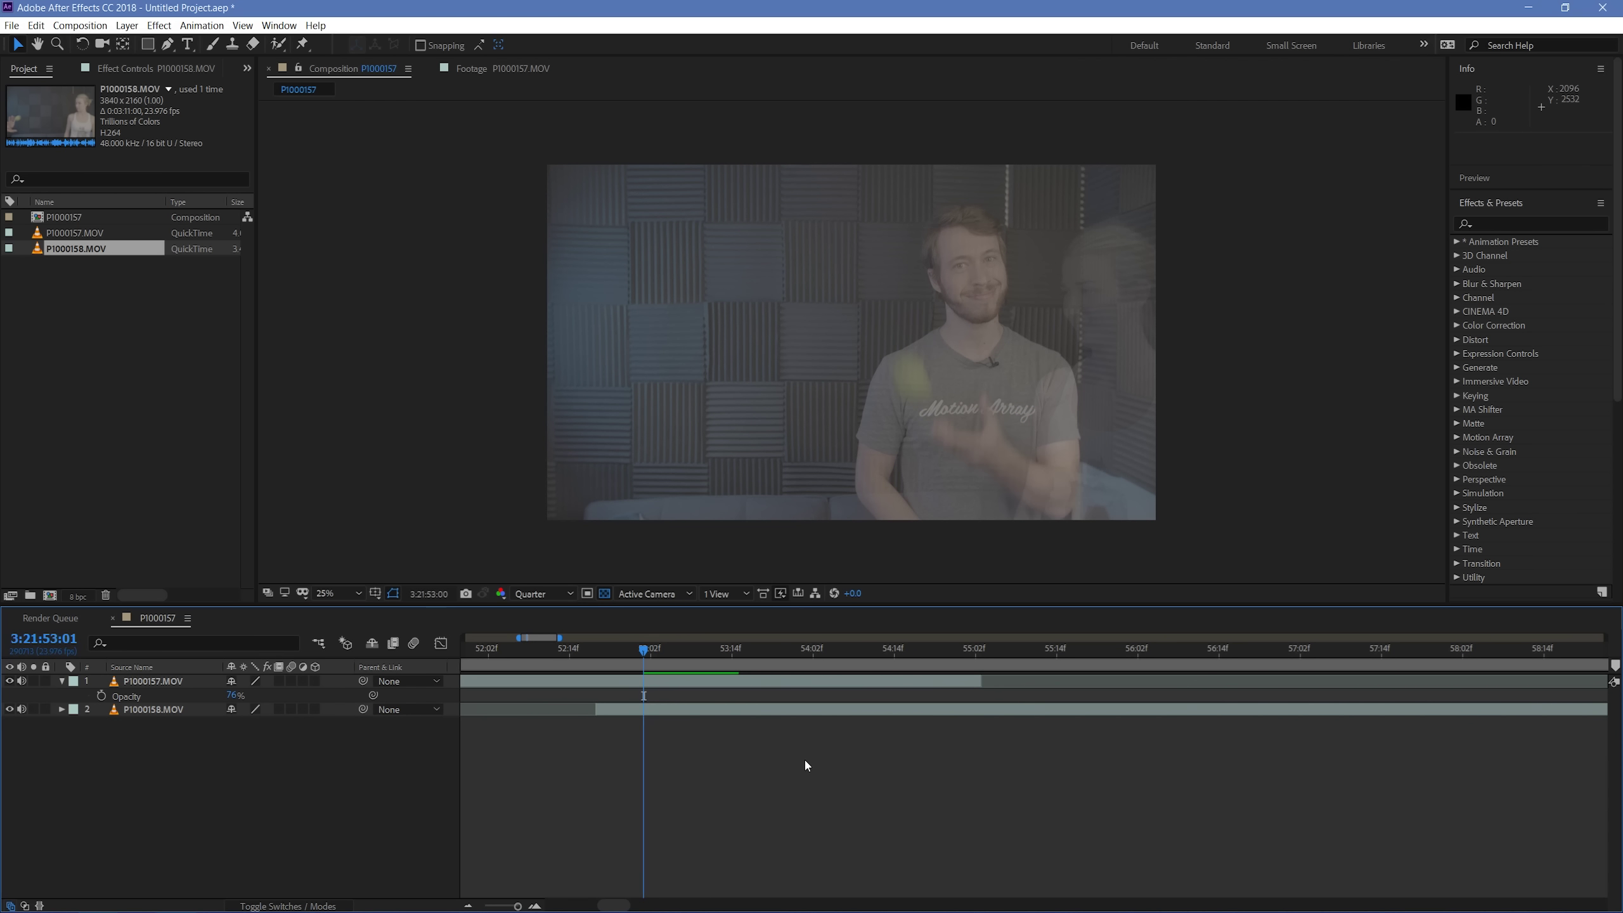
pyautogui.press('pageup')
pyautogui.press('pagedown')
pyautogui.press('pagedown')
pyautogui.press('pagedown')
pyautogui.press('pagedown')
pyautogui.press('pagedown')
pyautogui.press('pagedown')
pyautogui.press('pagedown')
pyautogui.press('pagedown')
pyautogui.press('pagedown')
pyautogui.press('pagedown')
pyautogui.press('pagedown')
pyautogui.press('pagedown')
pyautogui.press('pagedown')
pyautogui.press('pagedown')
pyautogui.press('pagedown')
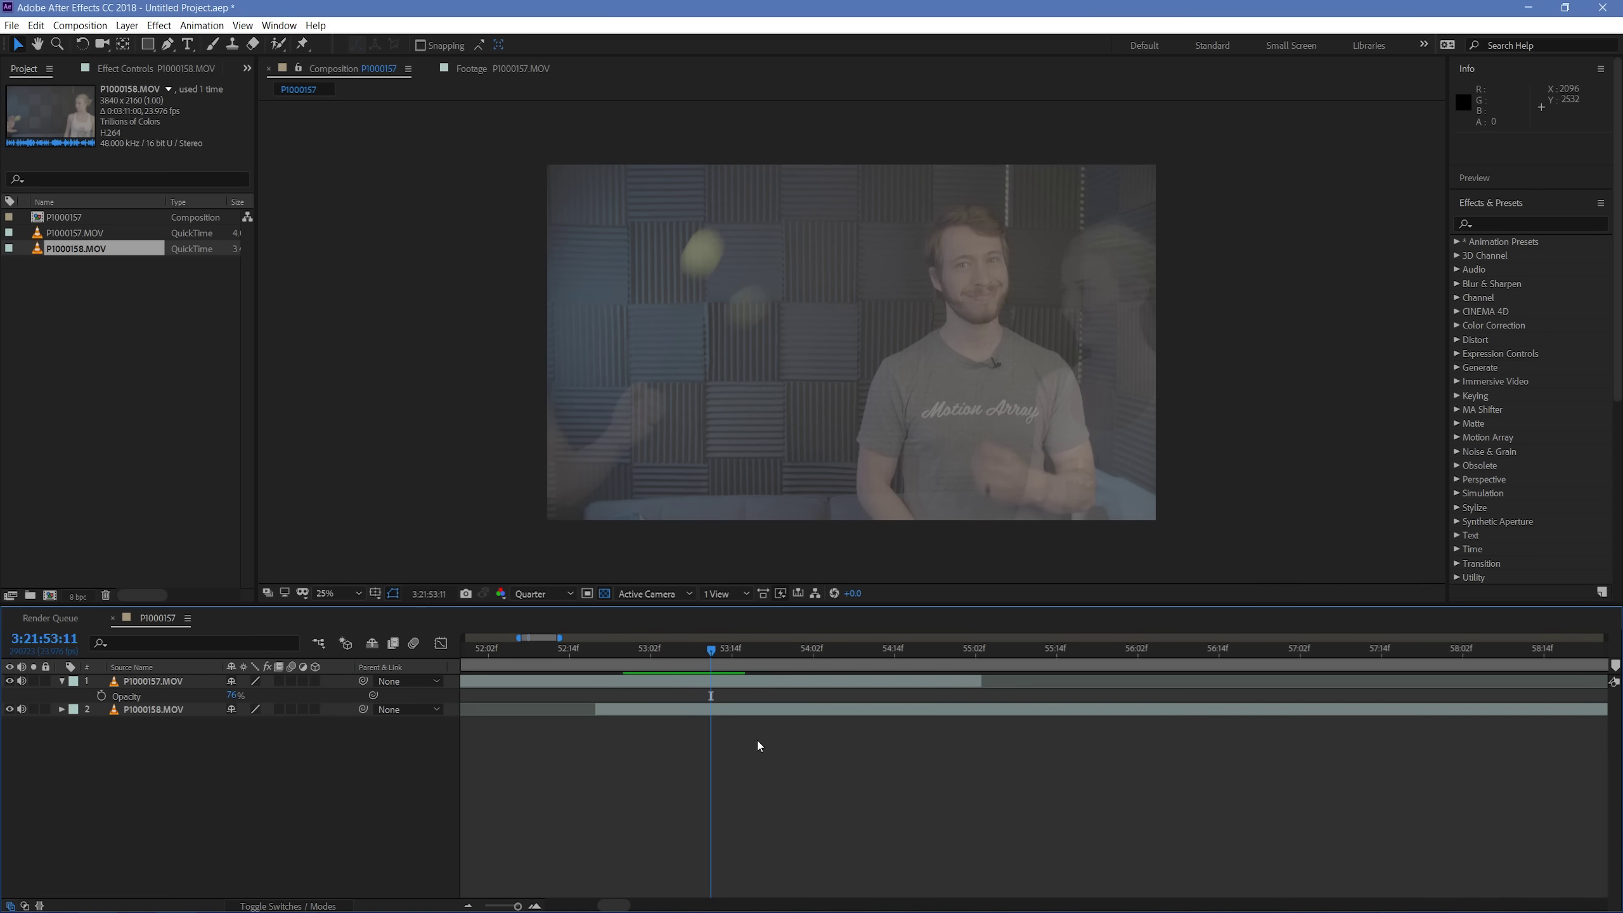
pyautogui.press('pagedown')
pyautogui.press('pagedown')
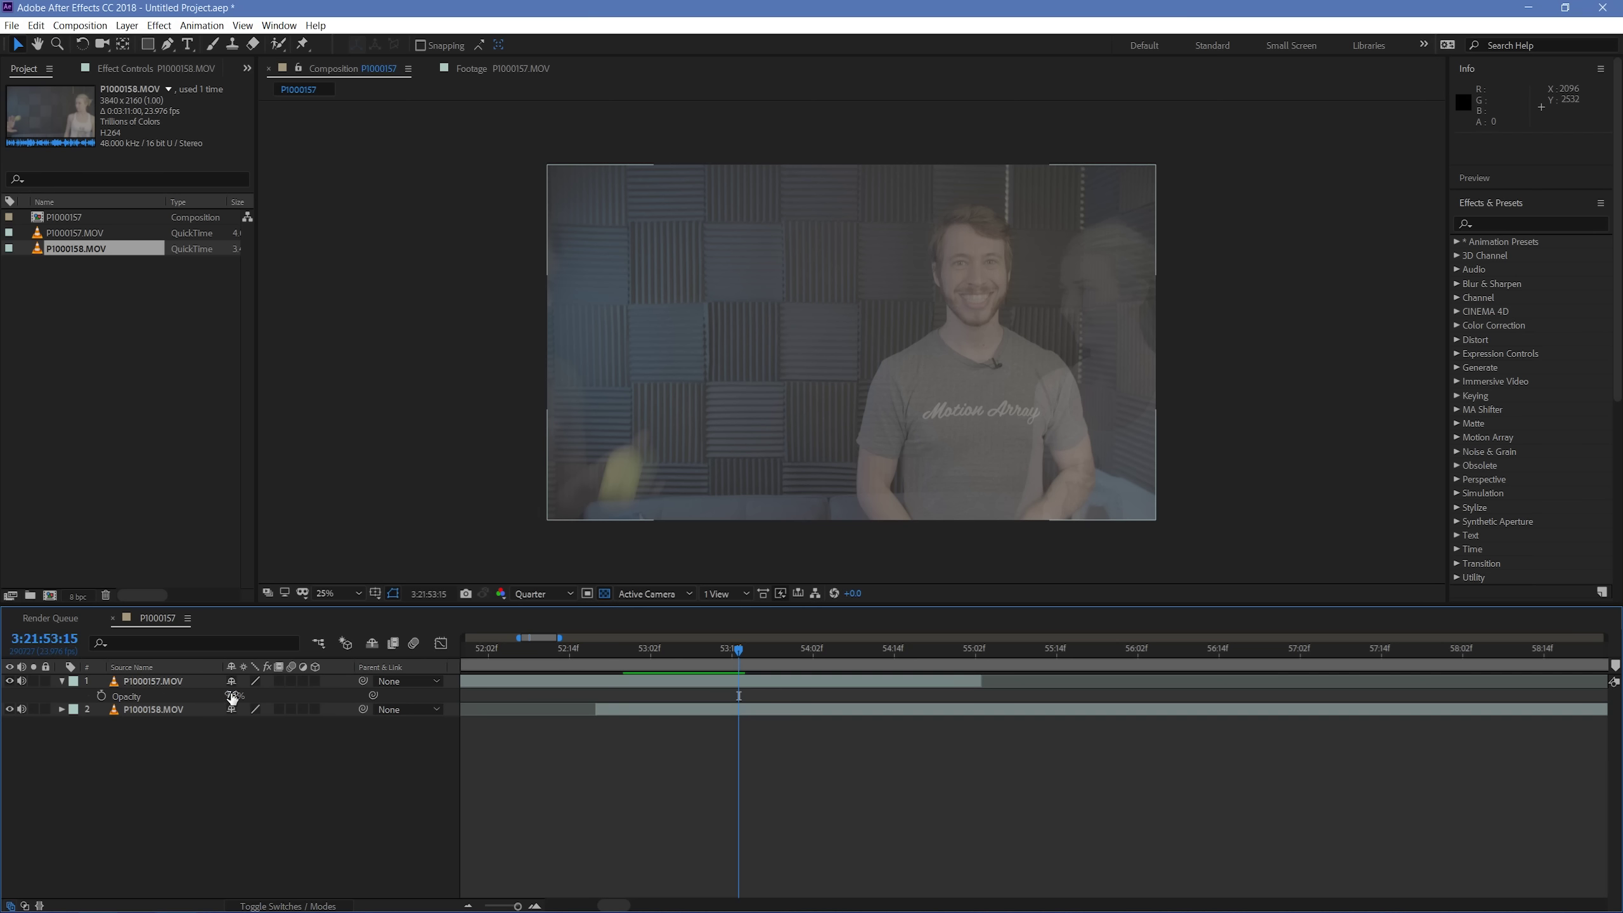
# Step: Restore the P1000157.MOV layer's opacity to 100% and go to frame 3:21:53:07
pyautogui.moveTo(232, 695); pyautogui.dragTo(756, 716)
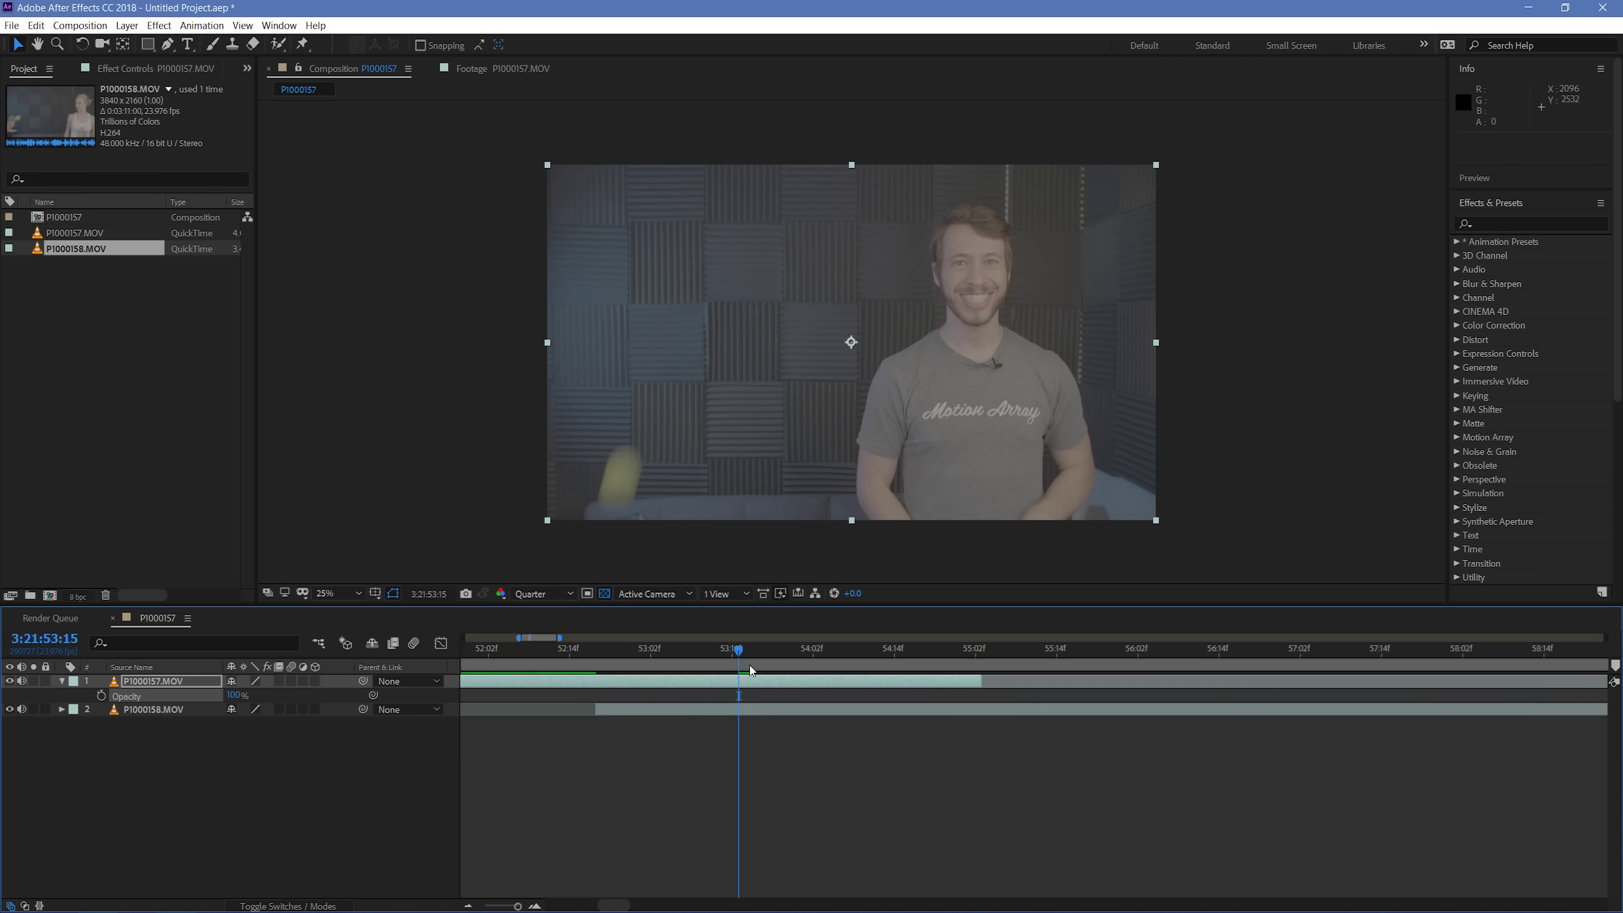
pyautogui.click(701, 648)
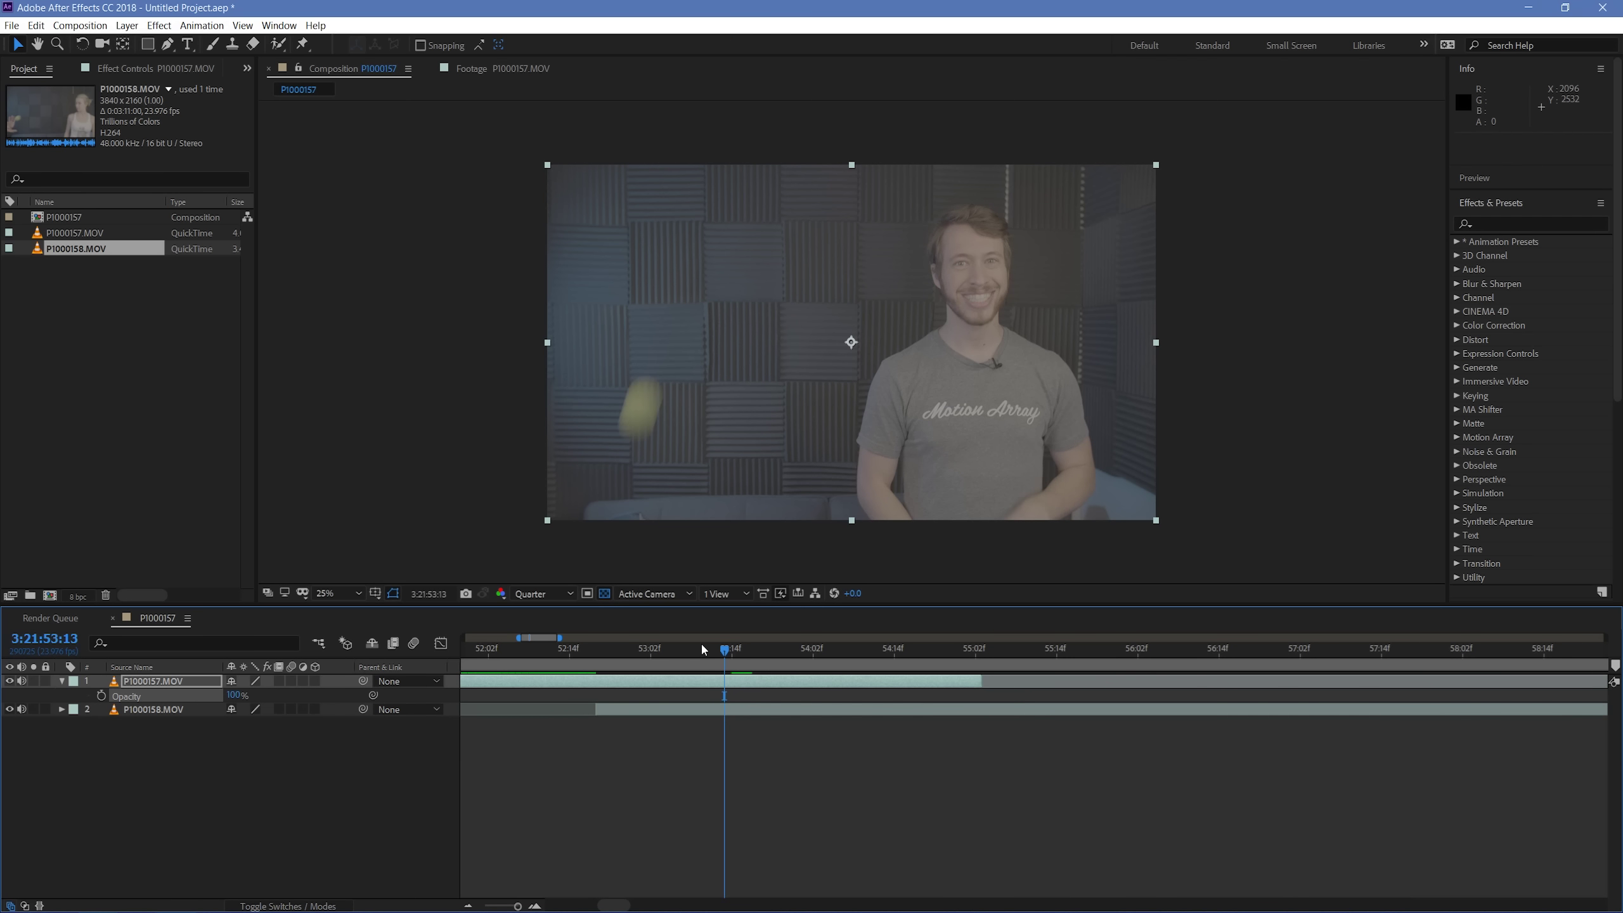
pyautogui.press('pageup')
pyautogui.press('pageup')
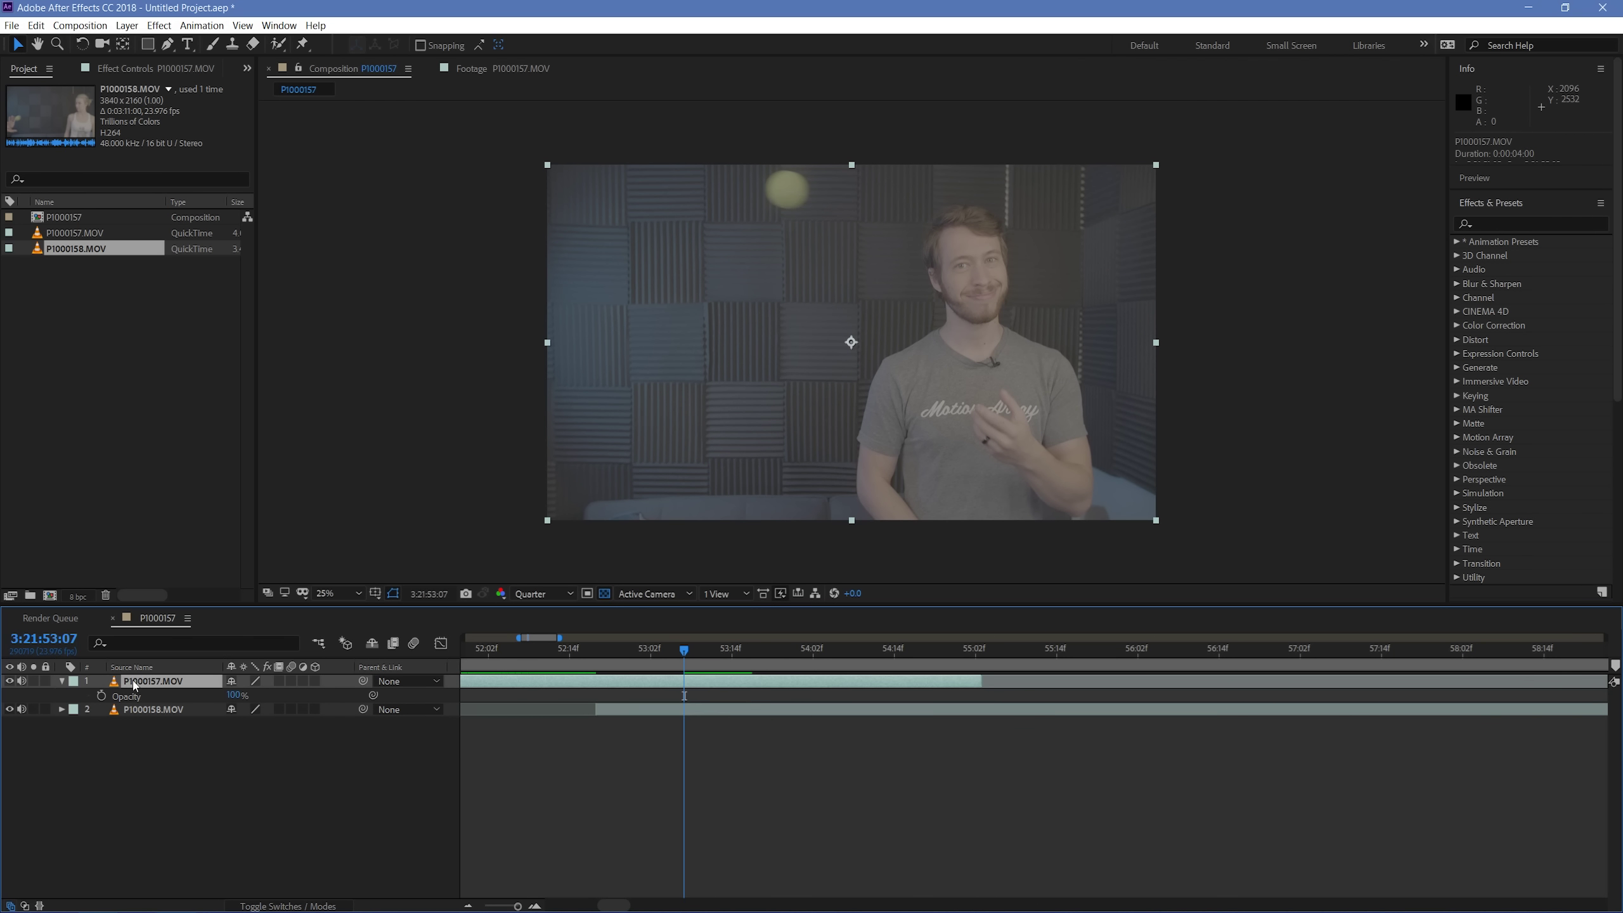
# Step: Draw a four-point Pen mask on the P1000157.MOV layer around the man, extending past the frame's upper, lower and right edges
pyautogui.press('g')
pyautogui.click(836, 133)
pyautogui.click(842, 550)
pyautogui.click(1173, 548)
pyautogui.click(1181, 133)
pyautogui.click(835, 133)
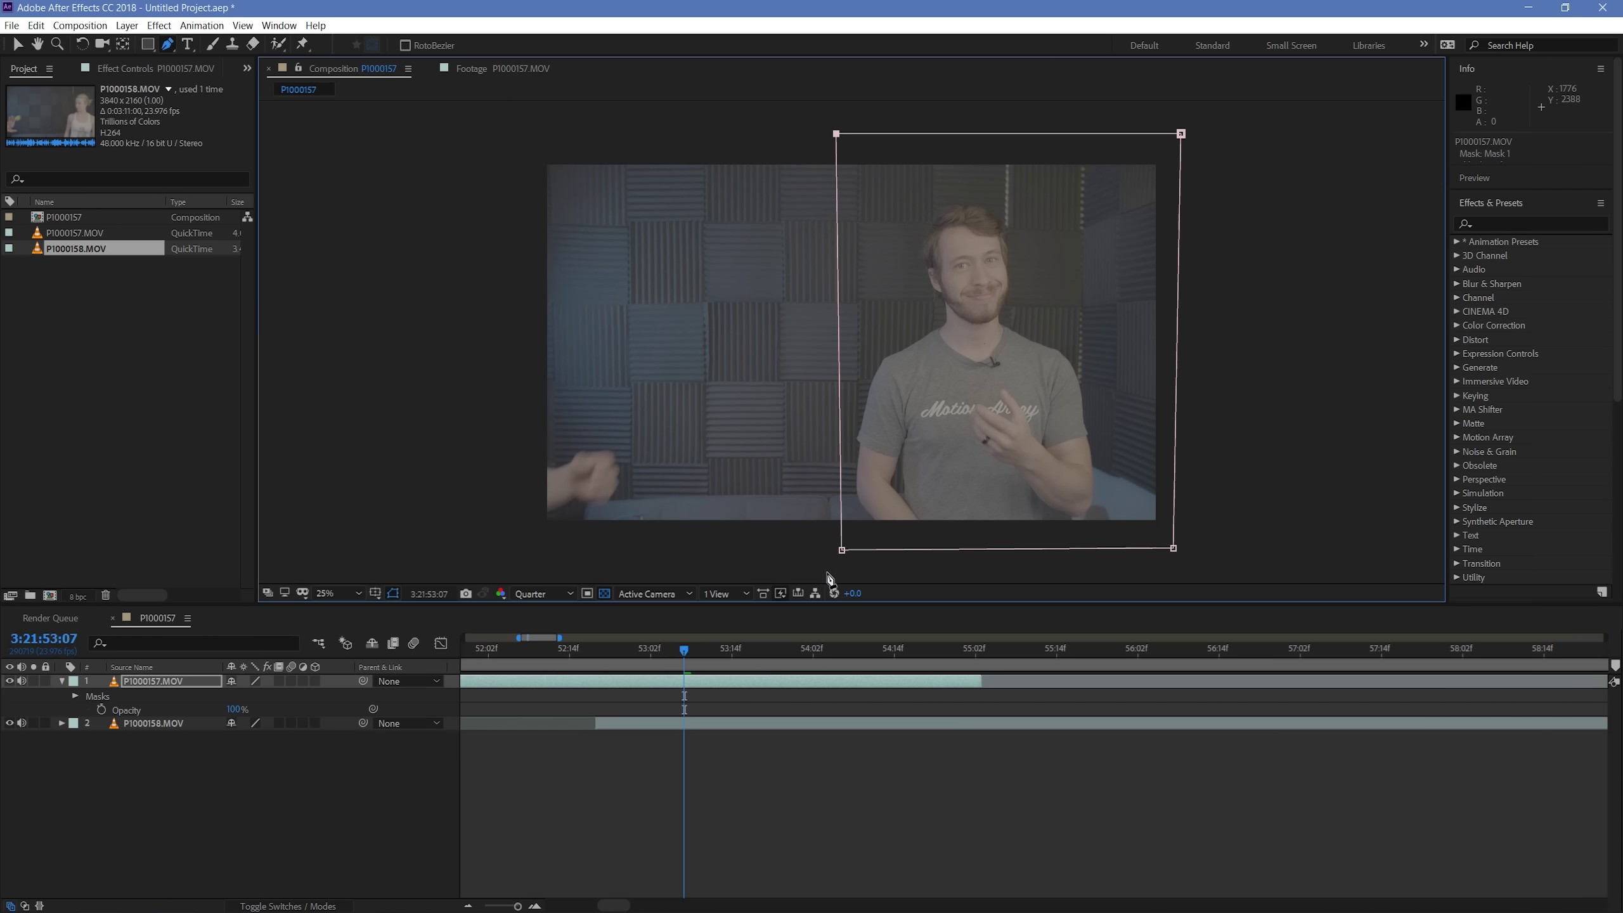
pyautogui.click(825, 774)
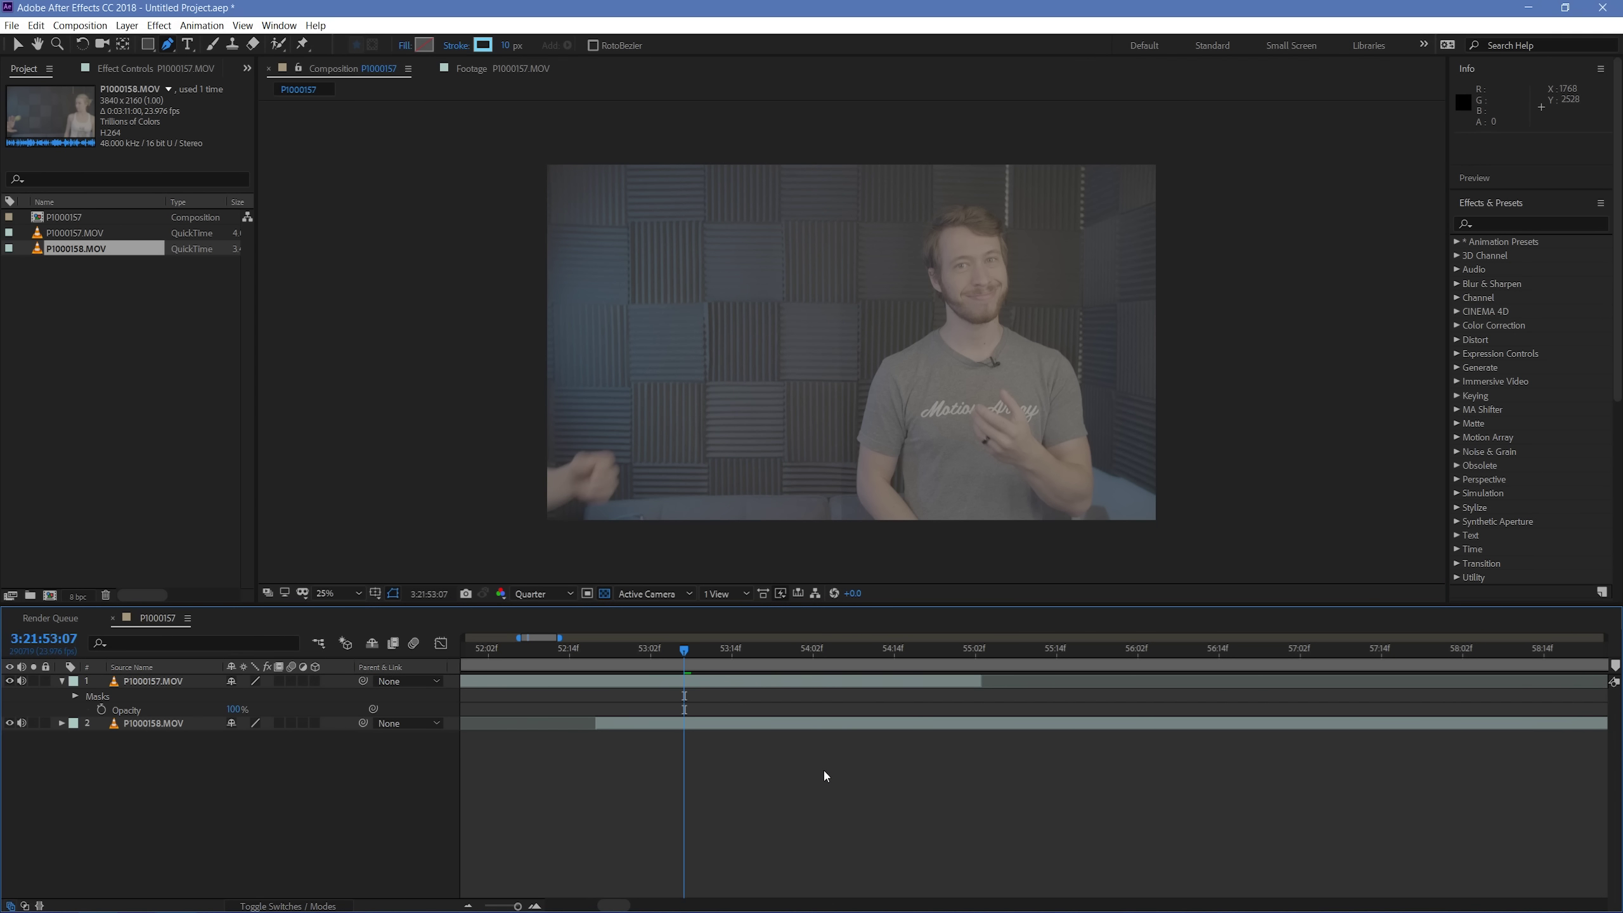
pyautogui.scroll(4, 845, 450)
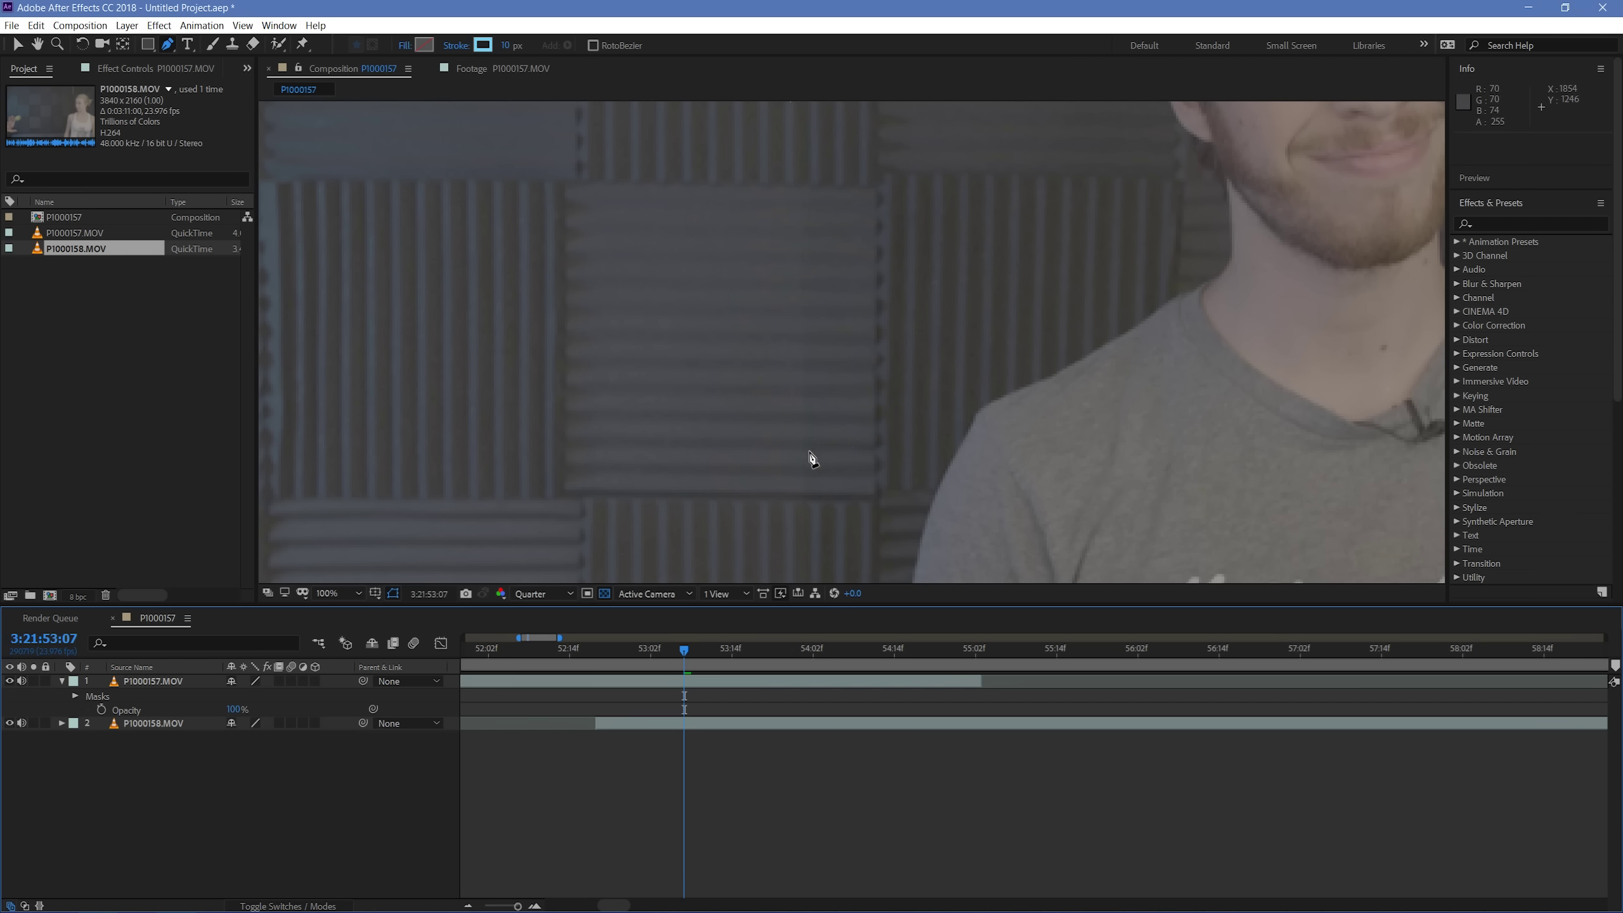
pyautogui.scroll(-2, 806, 360)
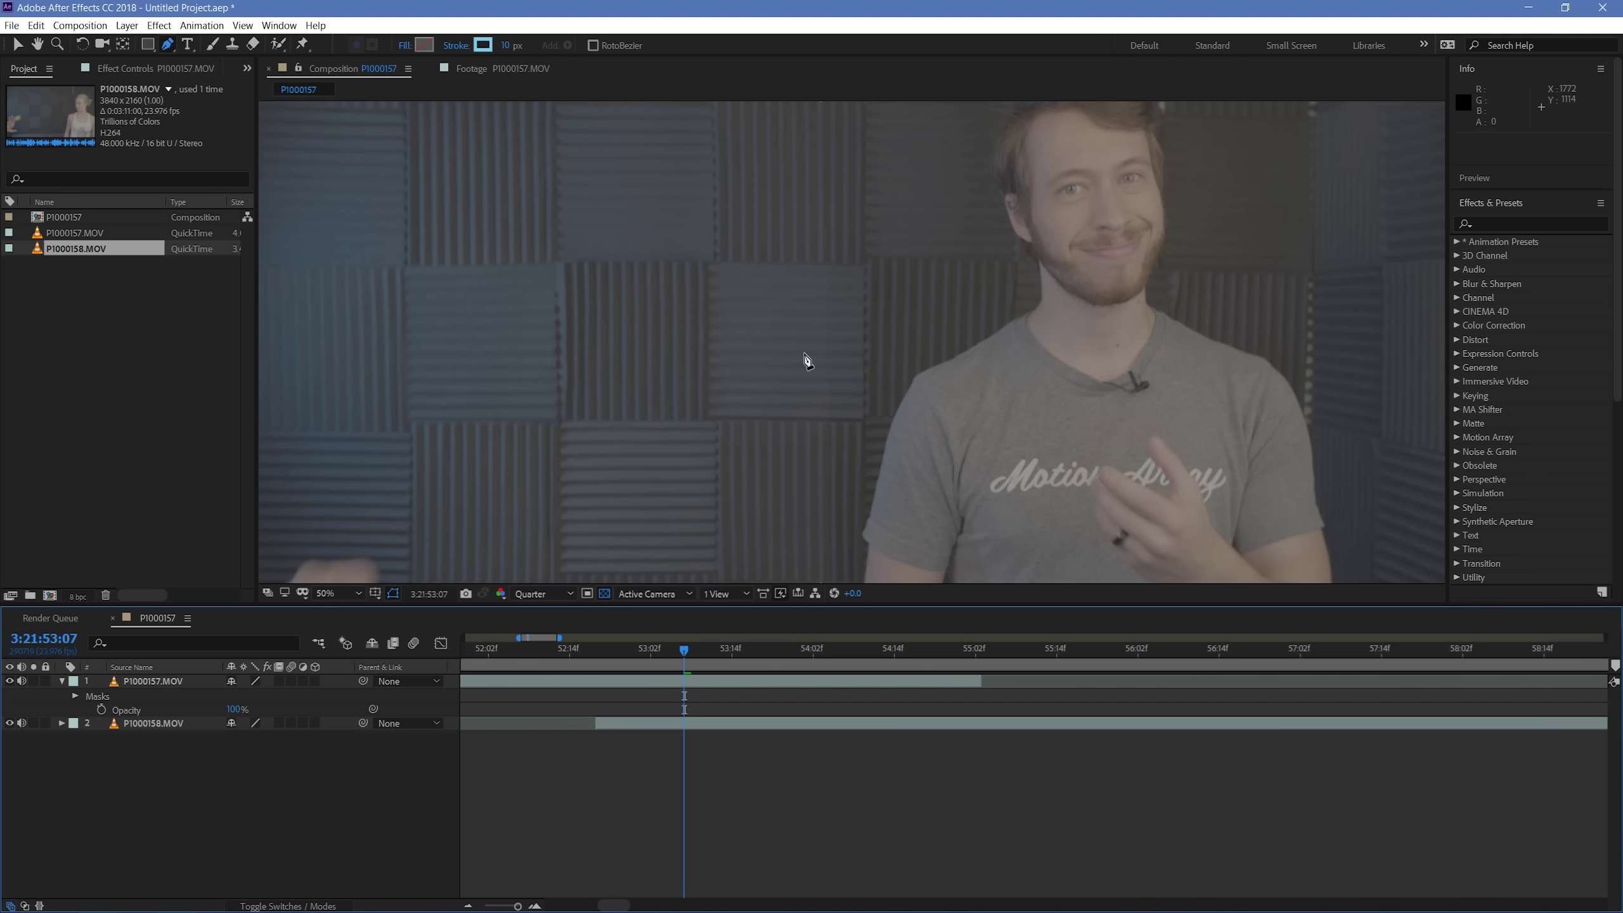
pyautogui.scroll(-2, 807, 360)
pyautogui.press('v')
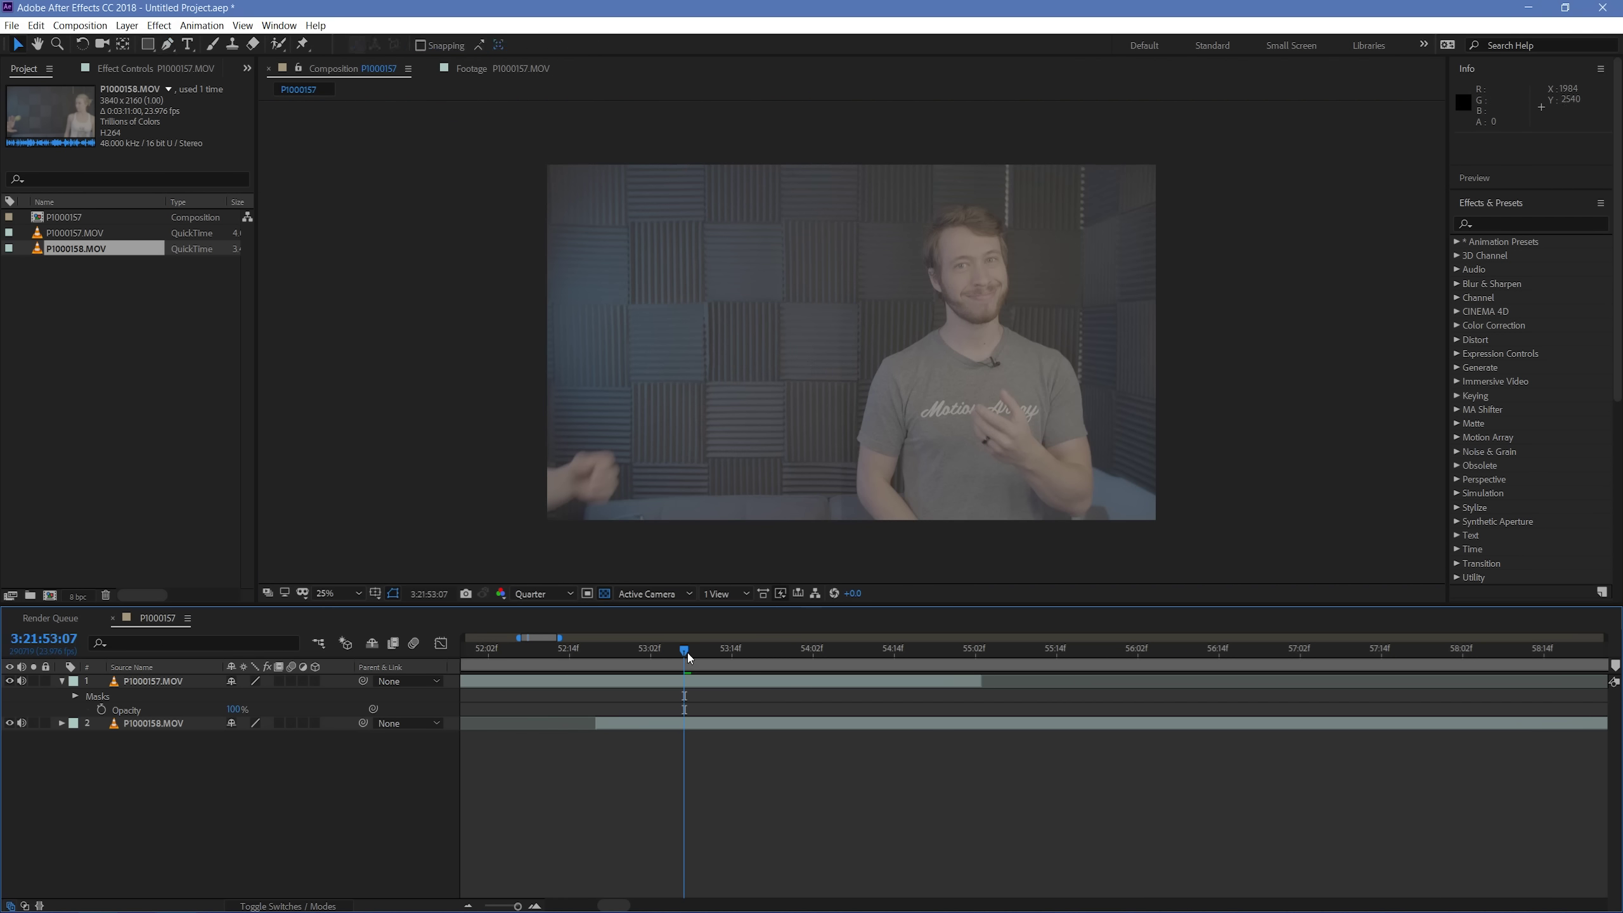
# Step: At 3:21:53:04, add an elliptical mask about 364 by 456 px around the ball on the P1000157.MOV layer
pyautogui.moveTo(682, 650)
pyautogui.mouseDown()
pyautogui.moveTo(625, 660)
pyautogui.moveTo(660, 641)
pyautogui.mouseUp()
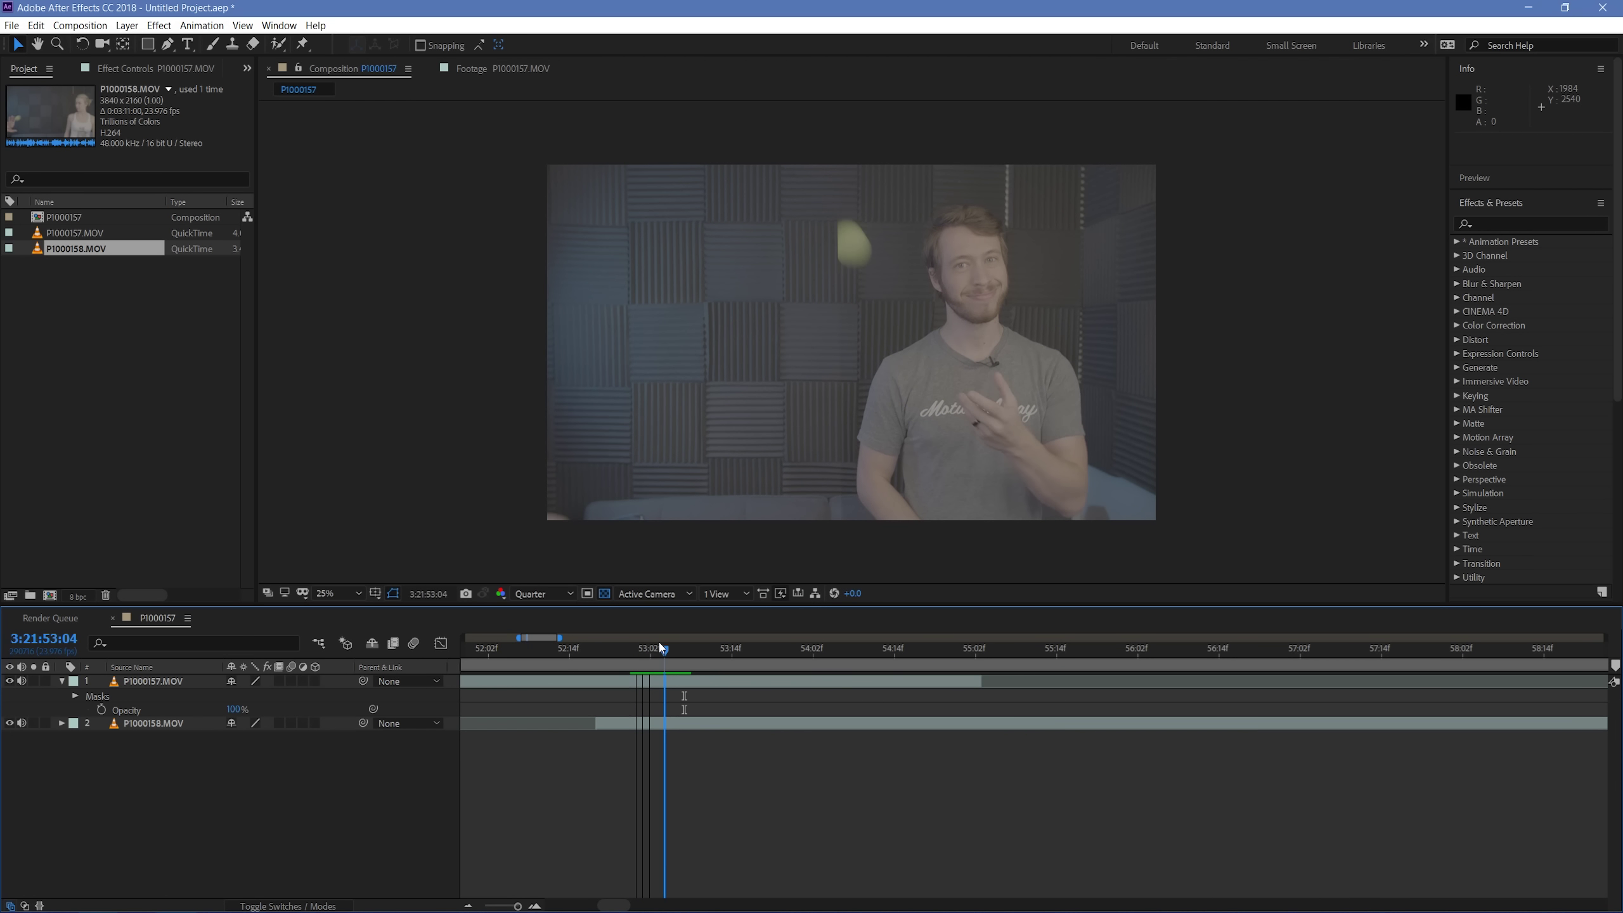
pyautogui.click(649, 683)
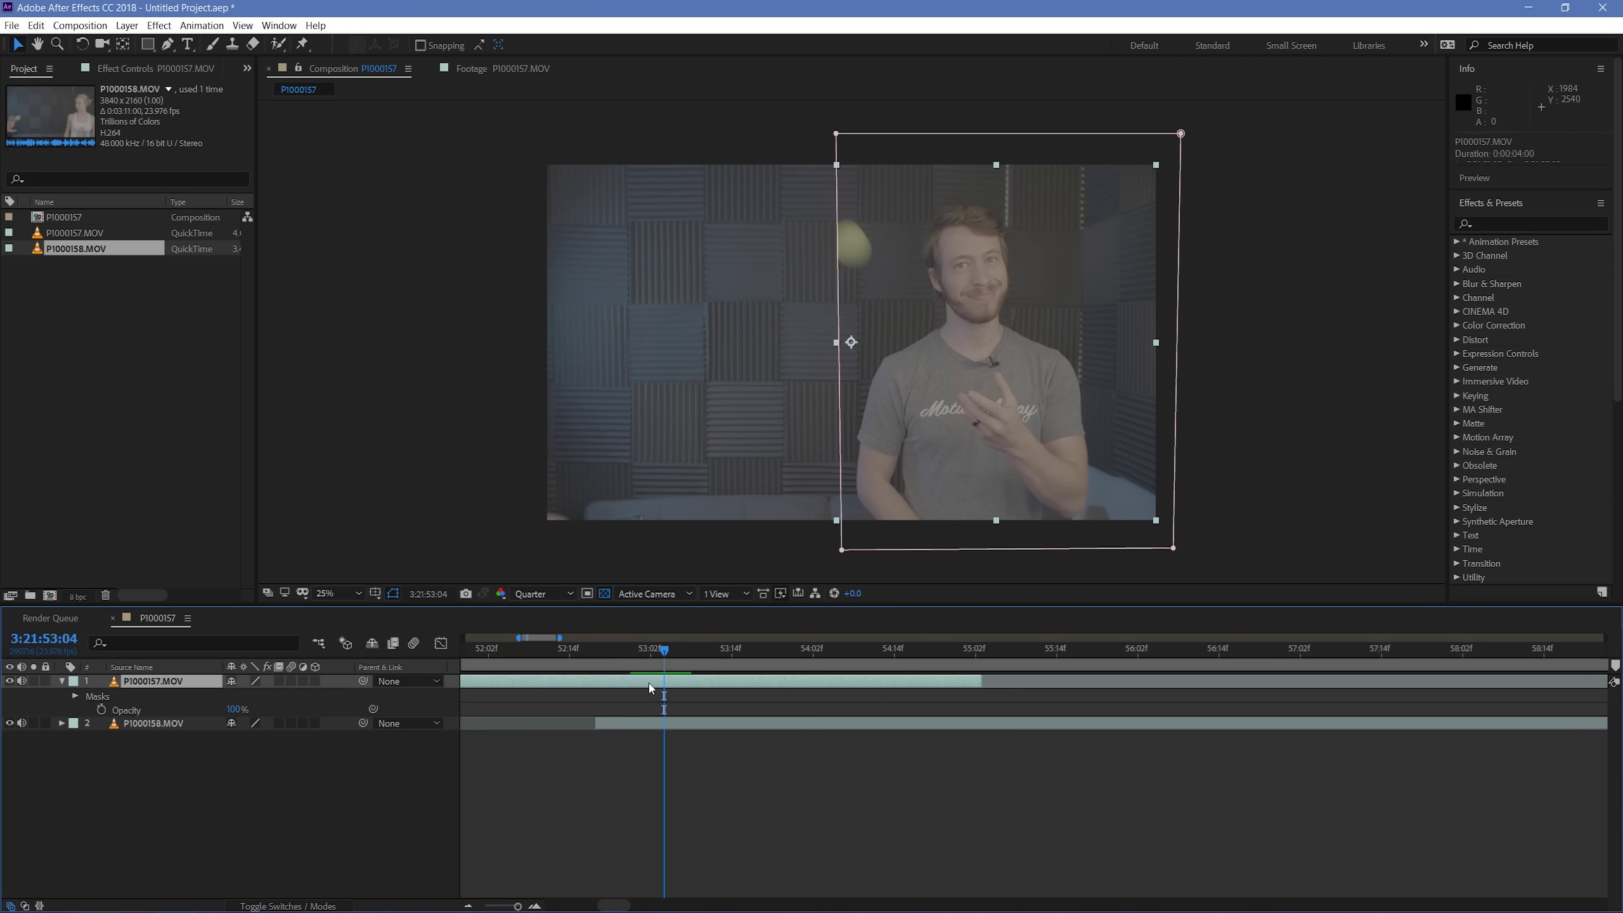
pyautogui.click(76, 695)
pyautogui.click(87, 709)
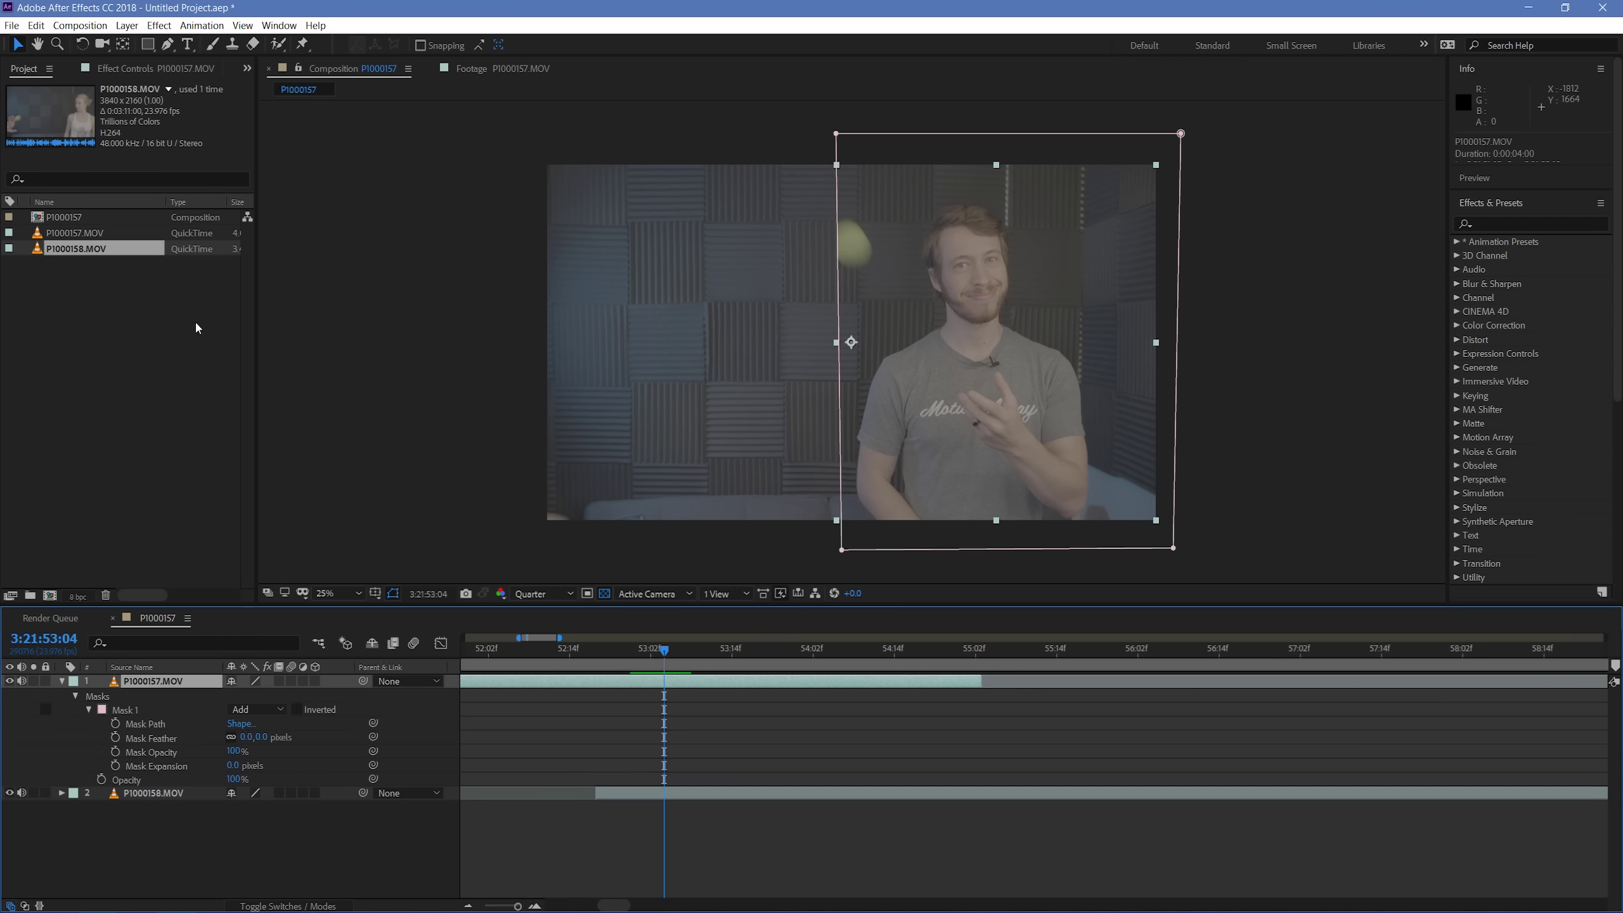
pyautogui.click(144, 48)
pyautogui.moveTo(145, 47); pyautogui.dragTo(200, 80)
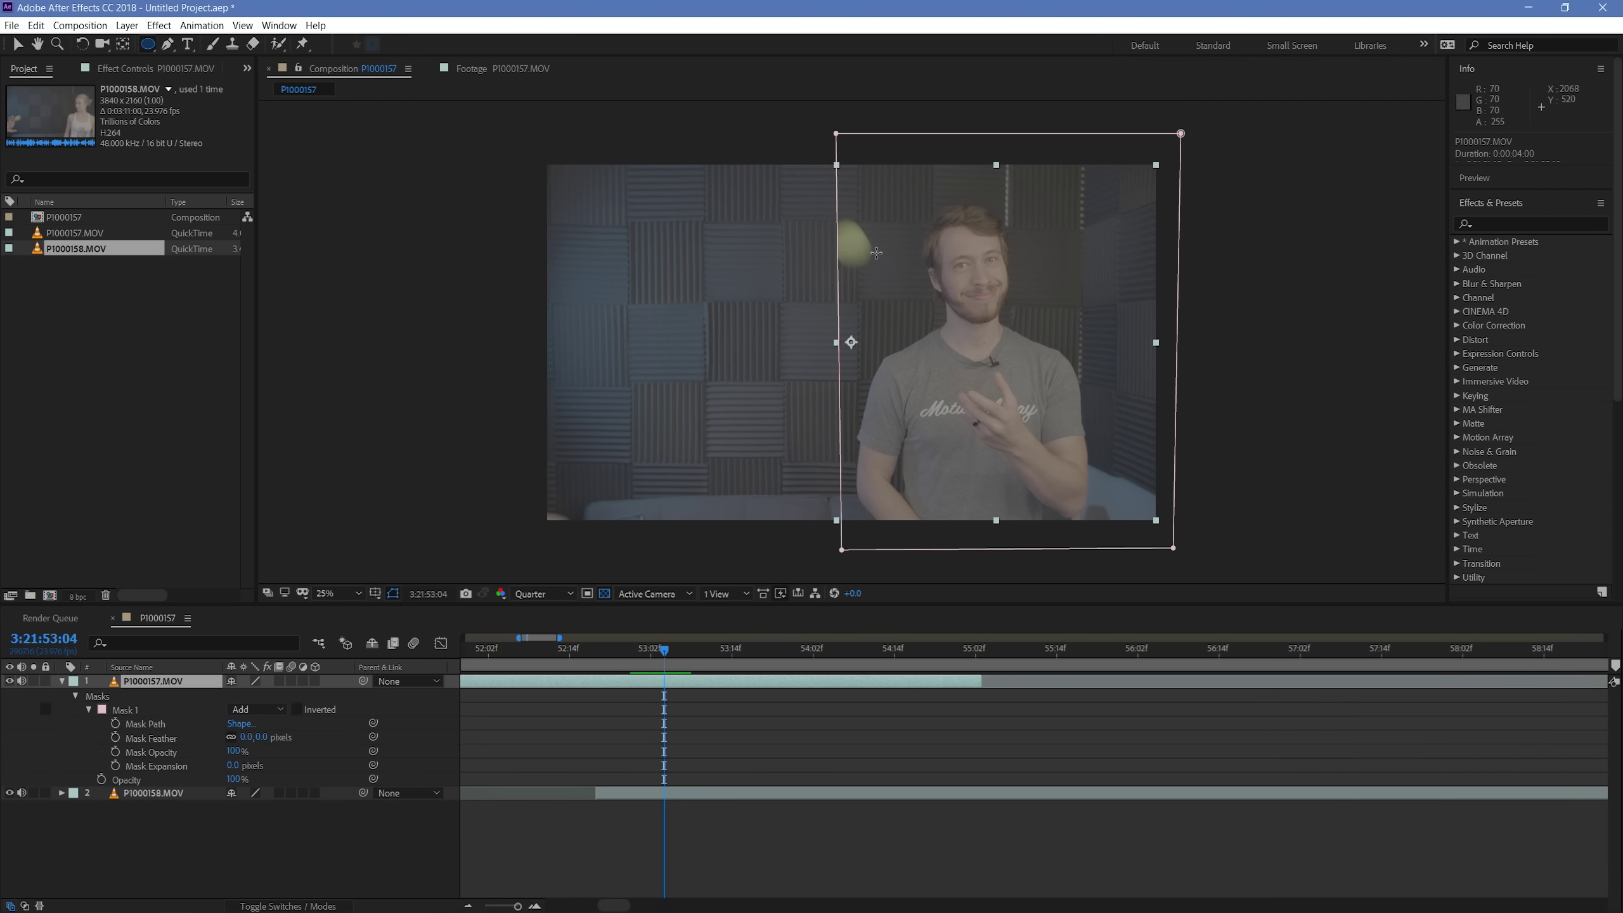
pyautogui.moveTo(879, 280)
pyautogui.mouseDown()
pyautogui.moveTo(805, 206)
pyautogui.moveTo(821, 205)
pyautogui.mouseUp()
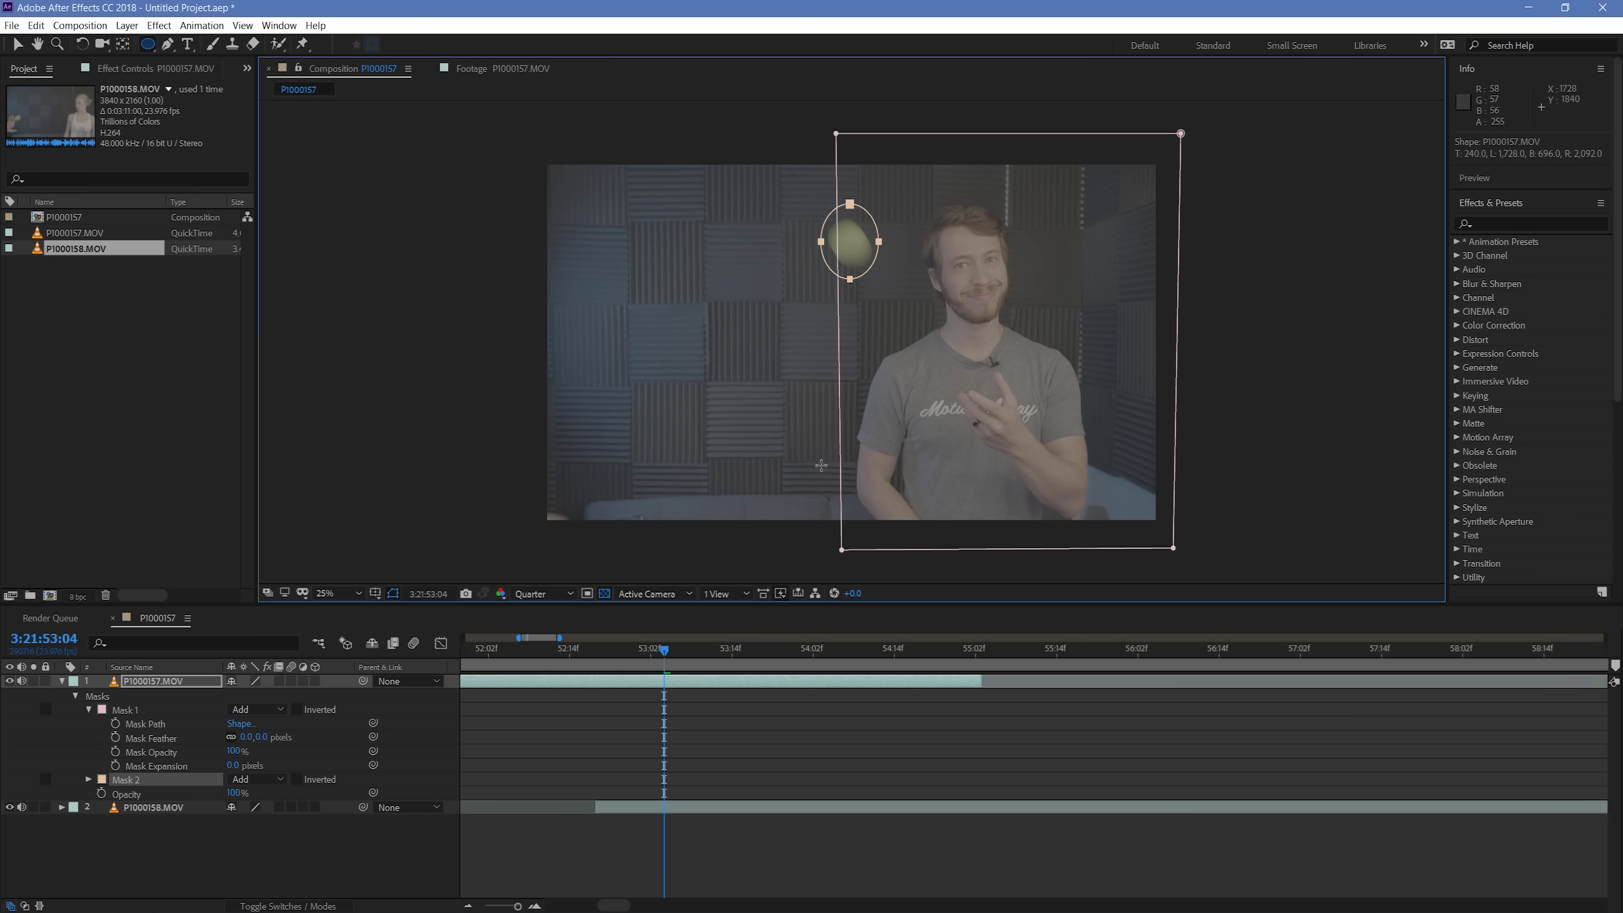
pyautogui.click(281, 779)
pyautogui.click(272, 793)
pyautogui.hotkey('ctrl', 'z')
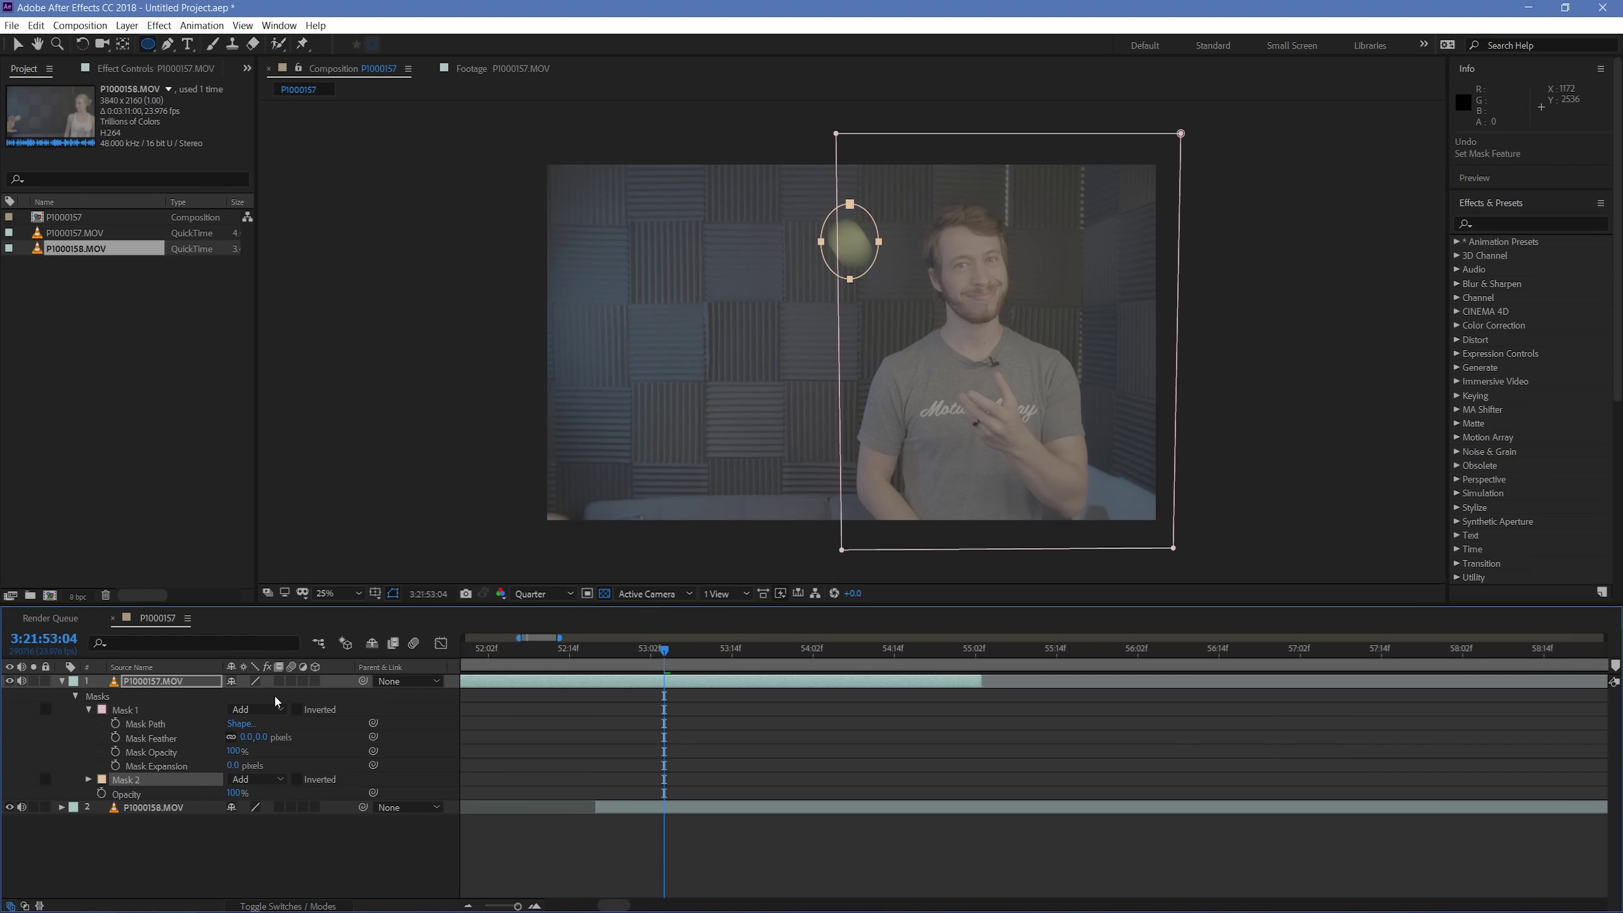
# Step: Keyframe Mask 2's Mask Path at 3:21:53:04 and move the ellipse toward the ball at 3:21:53:02
pyautogui.click(89, 780)
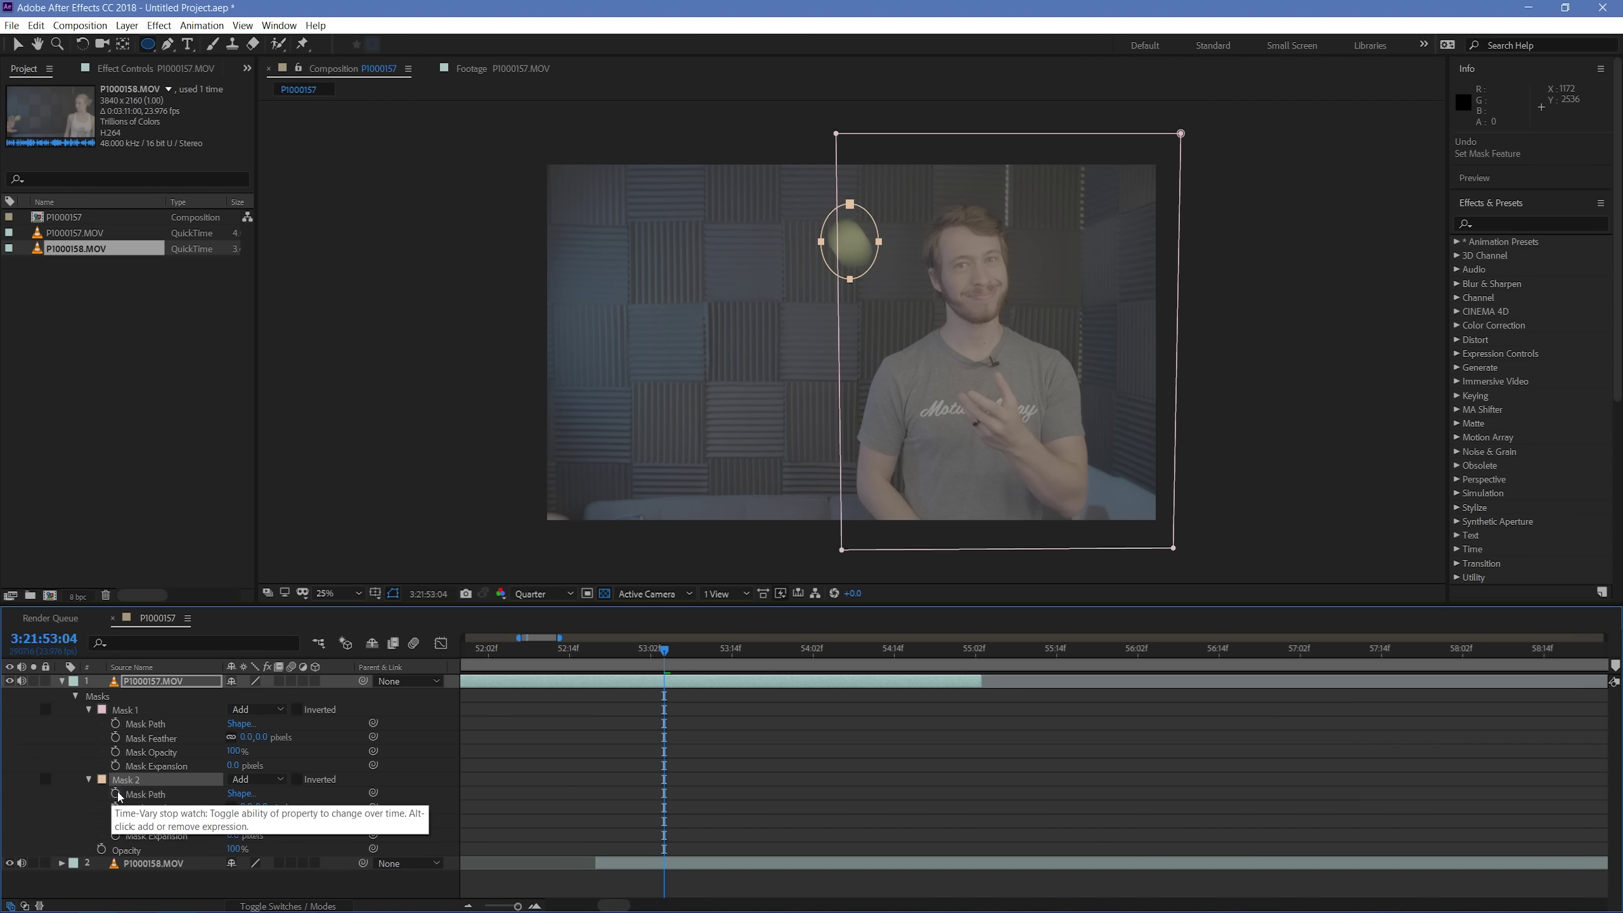
pyautogui.click(116, 793)
pyautogui.moveTo(665, 655); pyautogui.dragTo(651, 655)
pyautogui.press('v')
pyautogui.moveTo(850, 282); pyautogui.dragTo(893, 335)
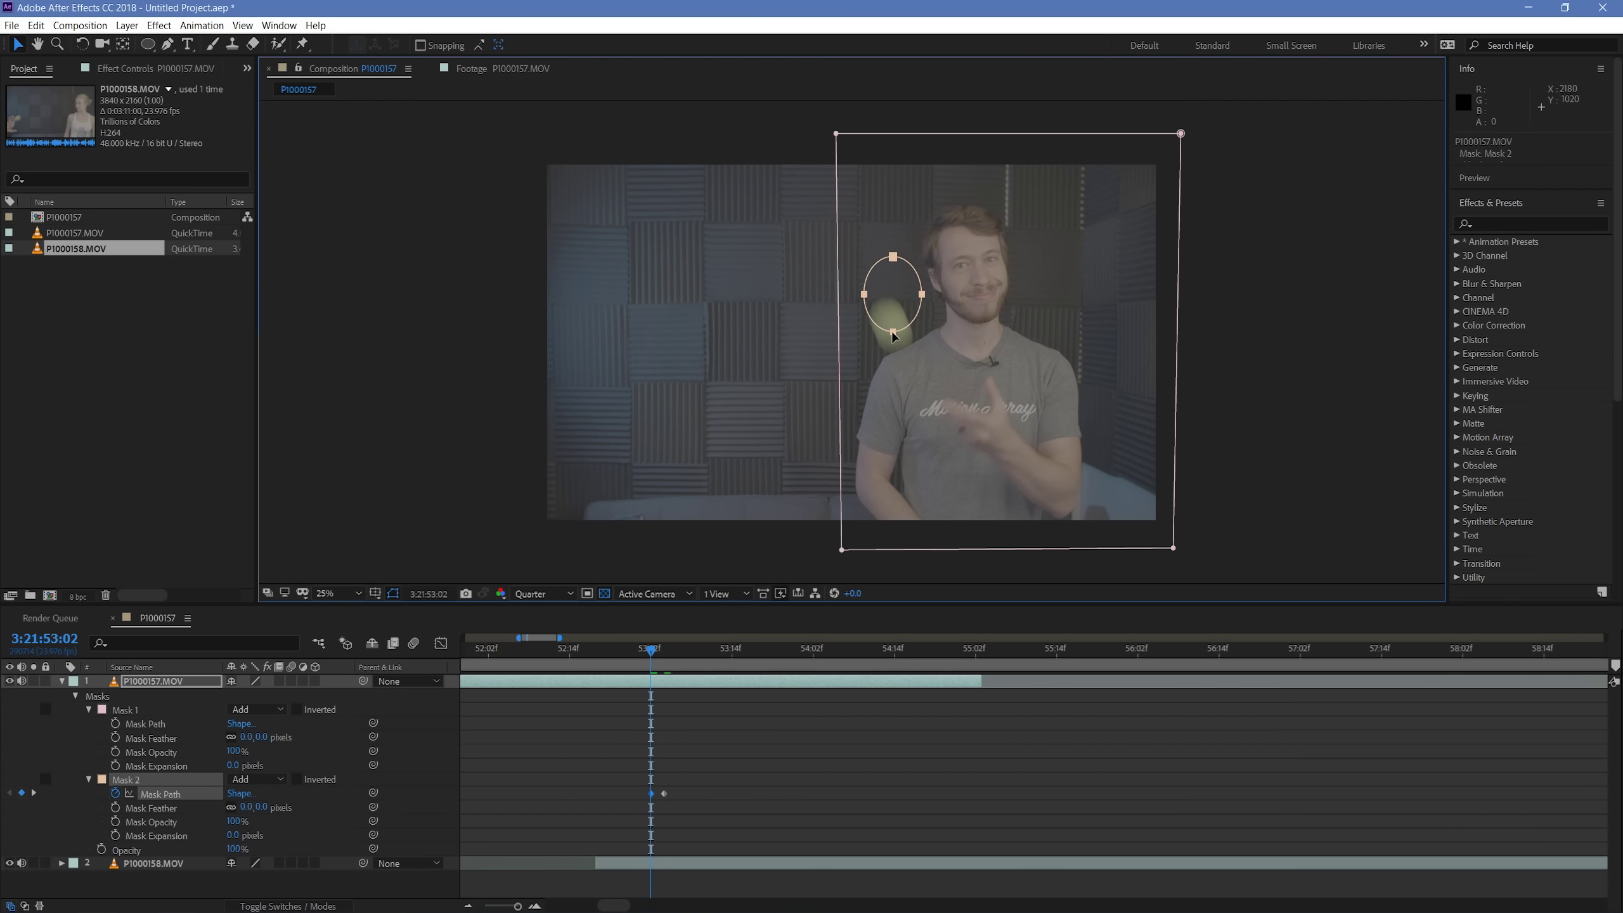
# Step: Move the elliptical mask over the ball at 3:21:53:06 to add another Mask Path keyframe
pyautogui.press('pagedown')
pyautogui.press('pagedown')
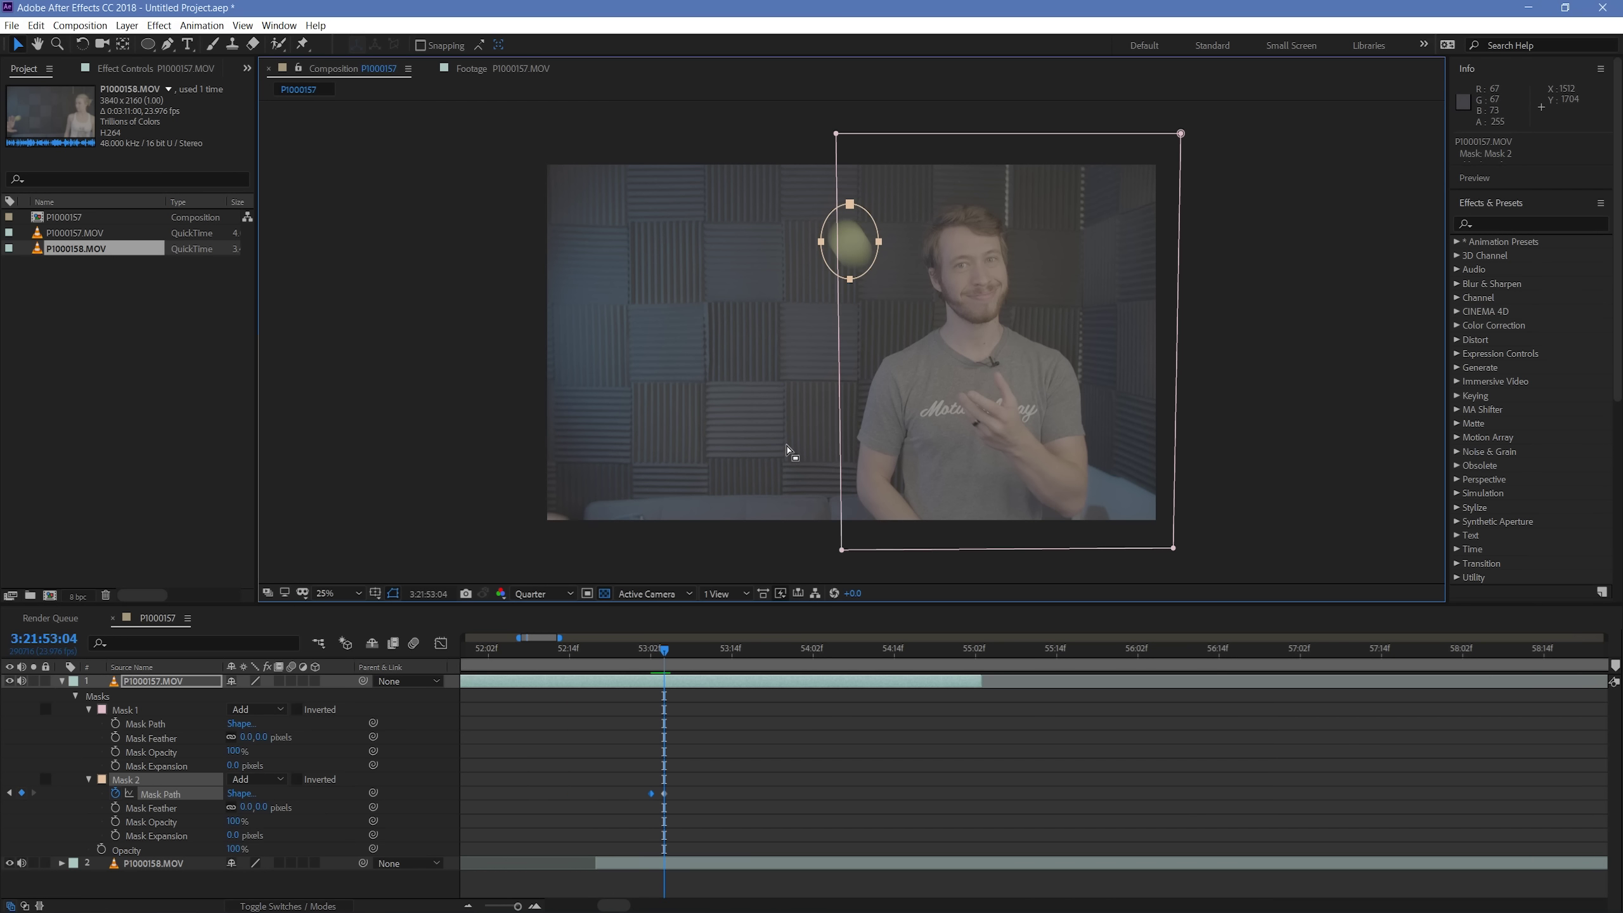
pyautogui.press('pagedown')
pyautogui.press('pagedown')
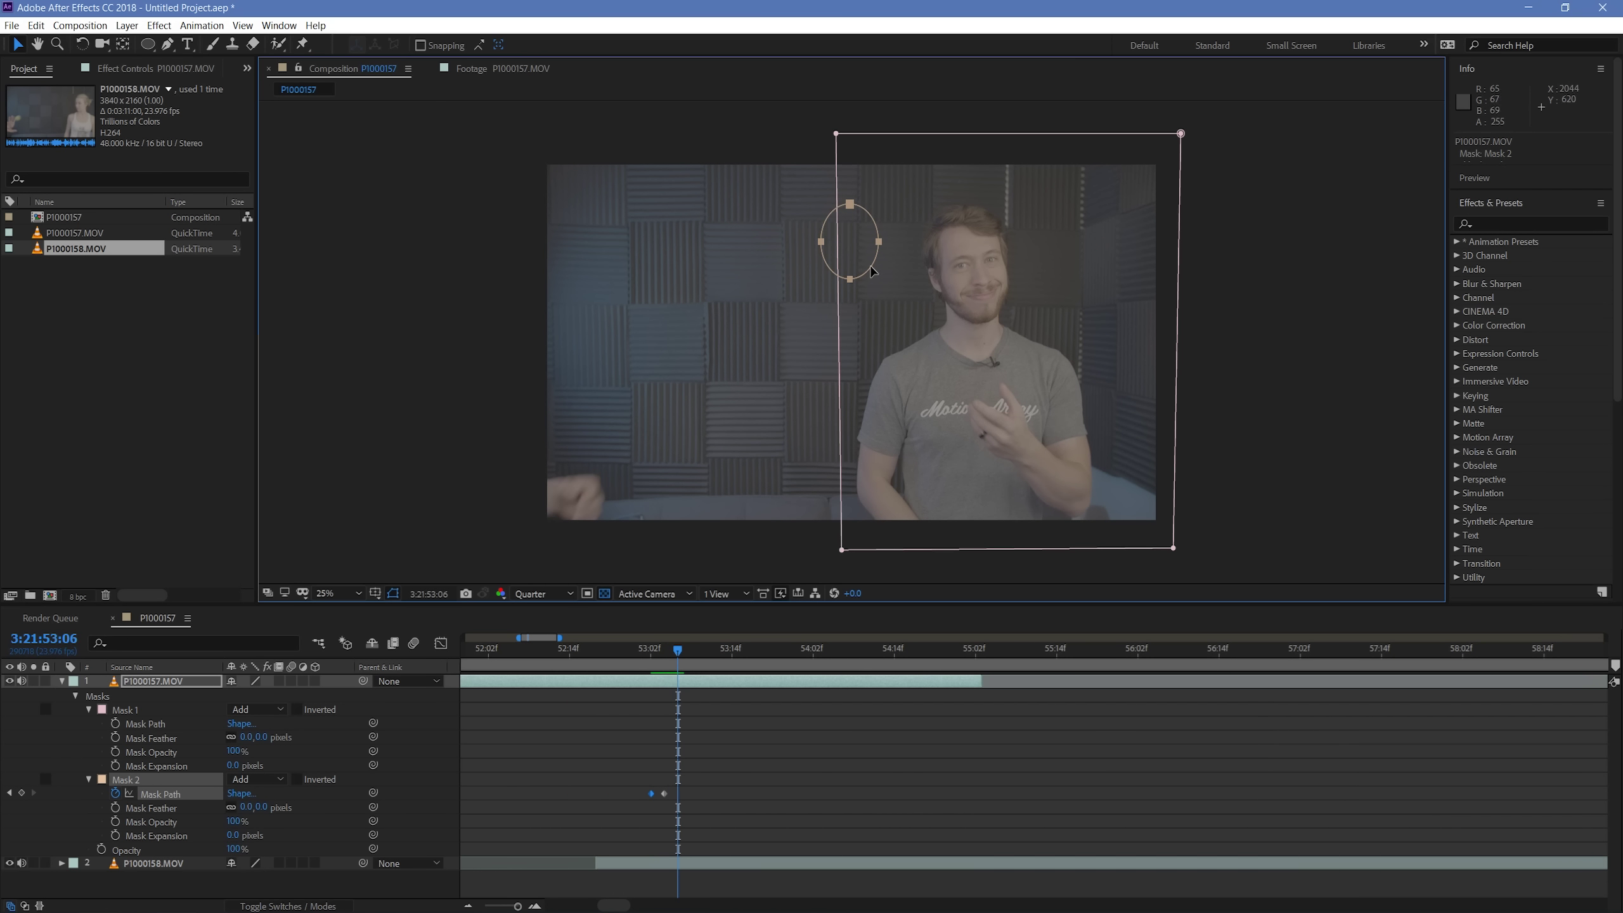
pyautogui.moveTo(850, 283); pyautogui.dragTo(809, 237)
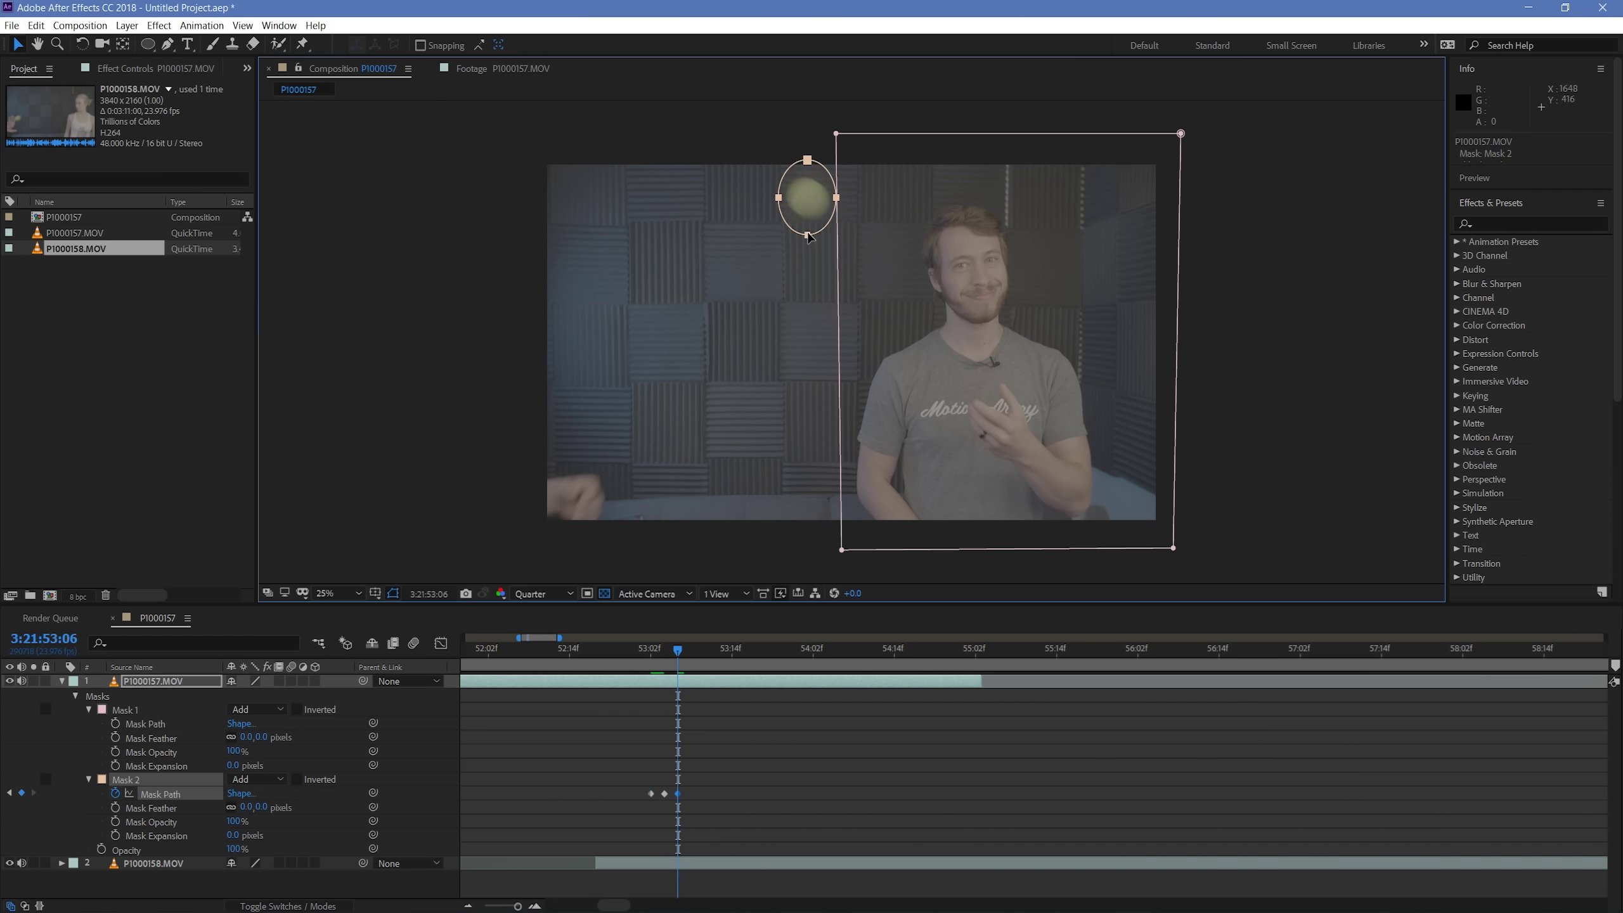
# Step: Keep the elliptical mask following the ball frame by frame from 3:21:53:08, adding Mask Path keyframes up to 3:21:53:14
pyautogui.press('pageup')
pyautogui.press('pageup')
pyautogui.press('pagedown')
pyautogui.press('pagedown')
pyautogui.press('pagedown')
pyautogui.press('pagedown')
pyautogui.moveTo(808, 238); pyautogui.dragTo(662, 384)
pyautogui.press('pagedown')
pyautogui.press('pagedown')
pyautogui.press('pagedown')
pyautogui.press('pagedown')
pyautogui.press('pagedown')
pyautogui.press('pagedown')
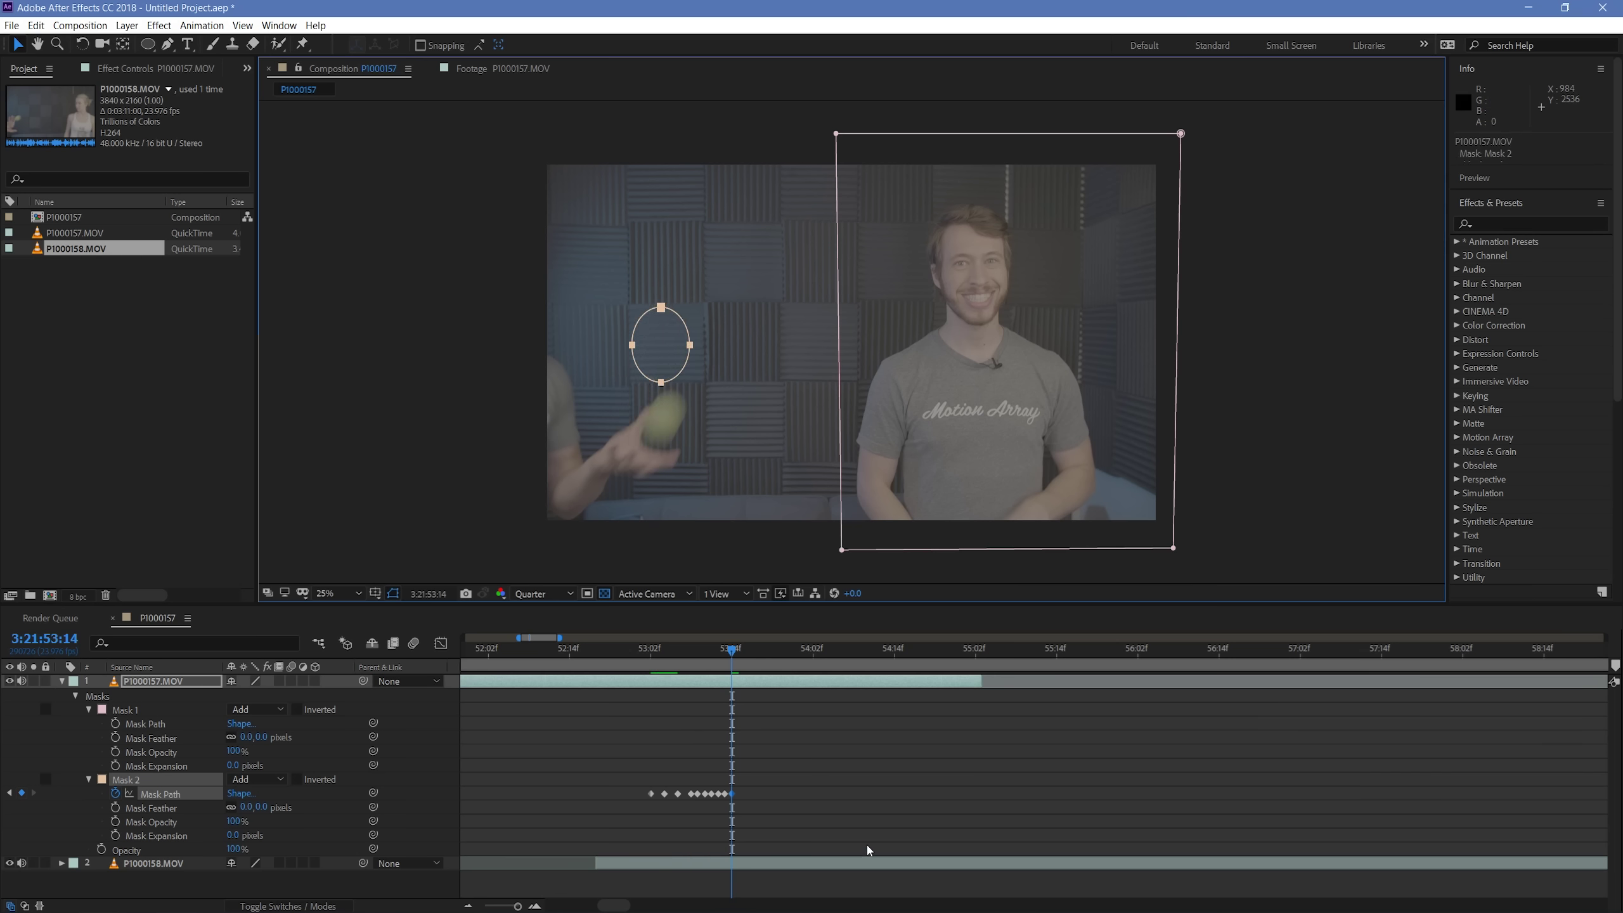
# Step: At 3:21:53:14, move the P1000157.MOV layer's Mask 2 ellipse away from the left ball into the area covered by Mask 1
pyautogui.click(870, 841)
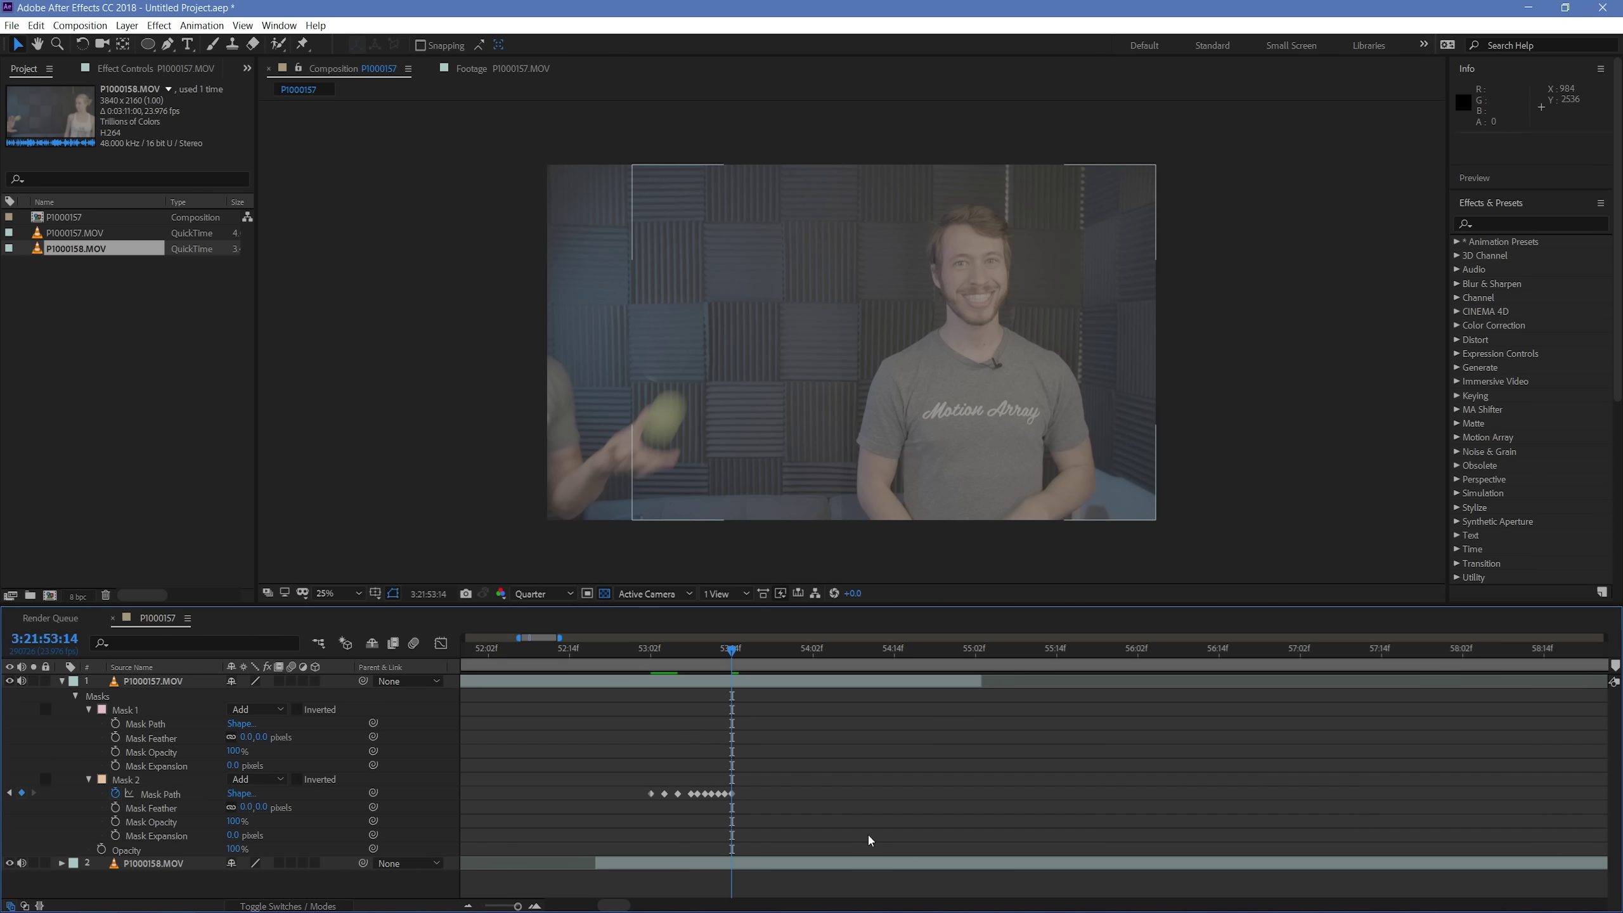
pyautogui.click(733, 795)
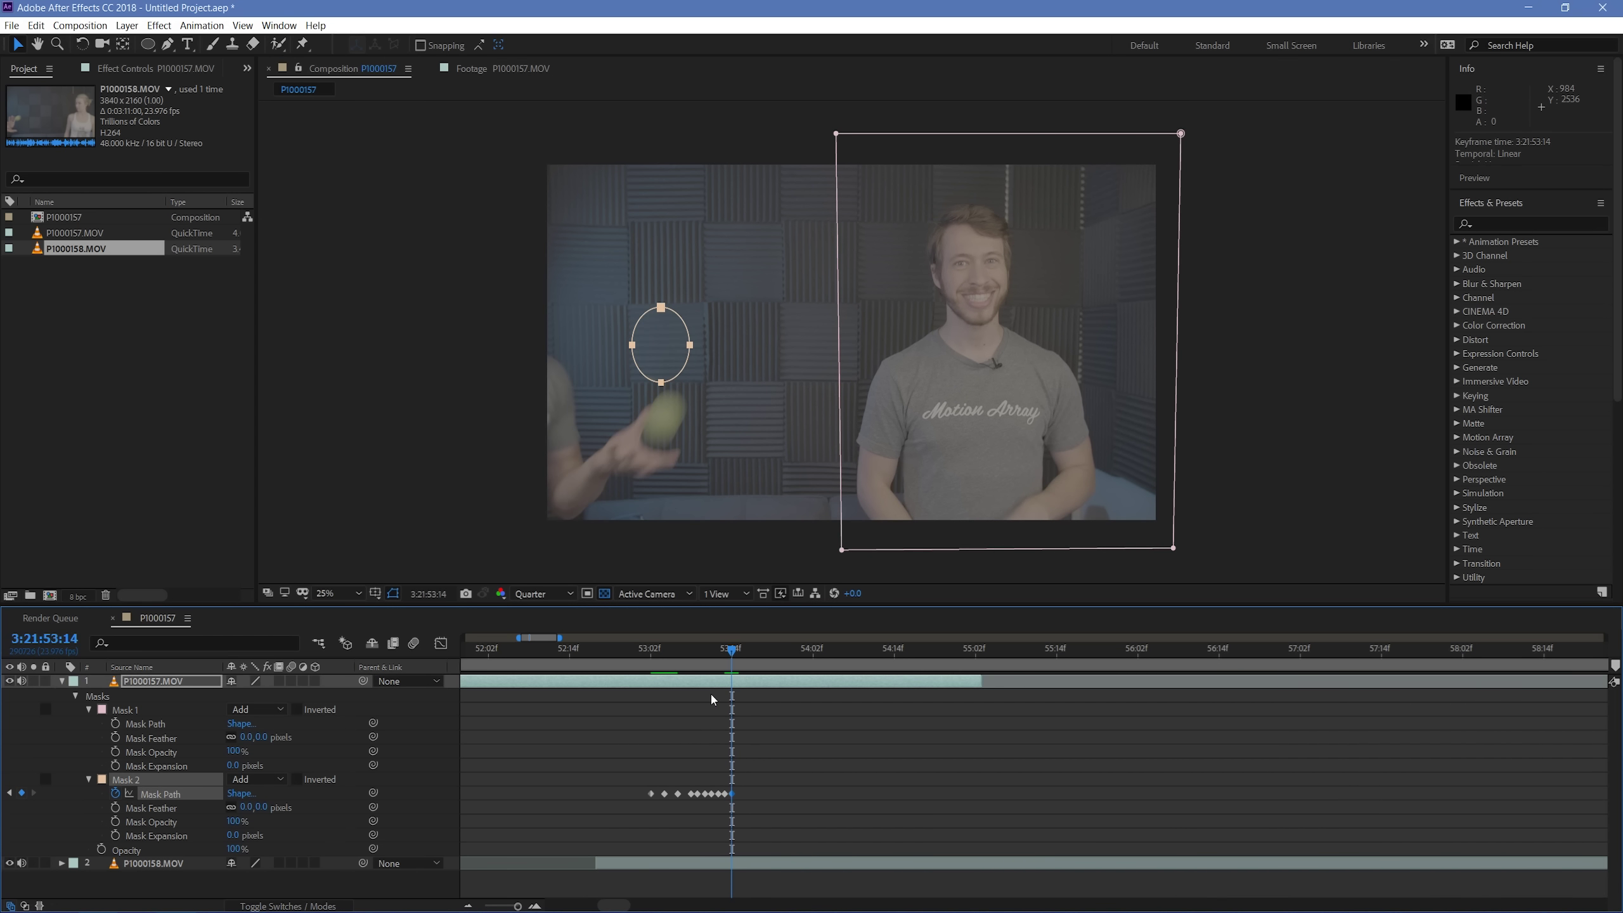
pyautogui.moveTo(691, 349); pyautogui.dragTo(1158, 195)
pyautogui.click(1168, 756)
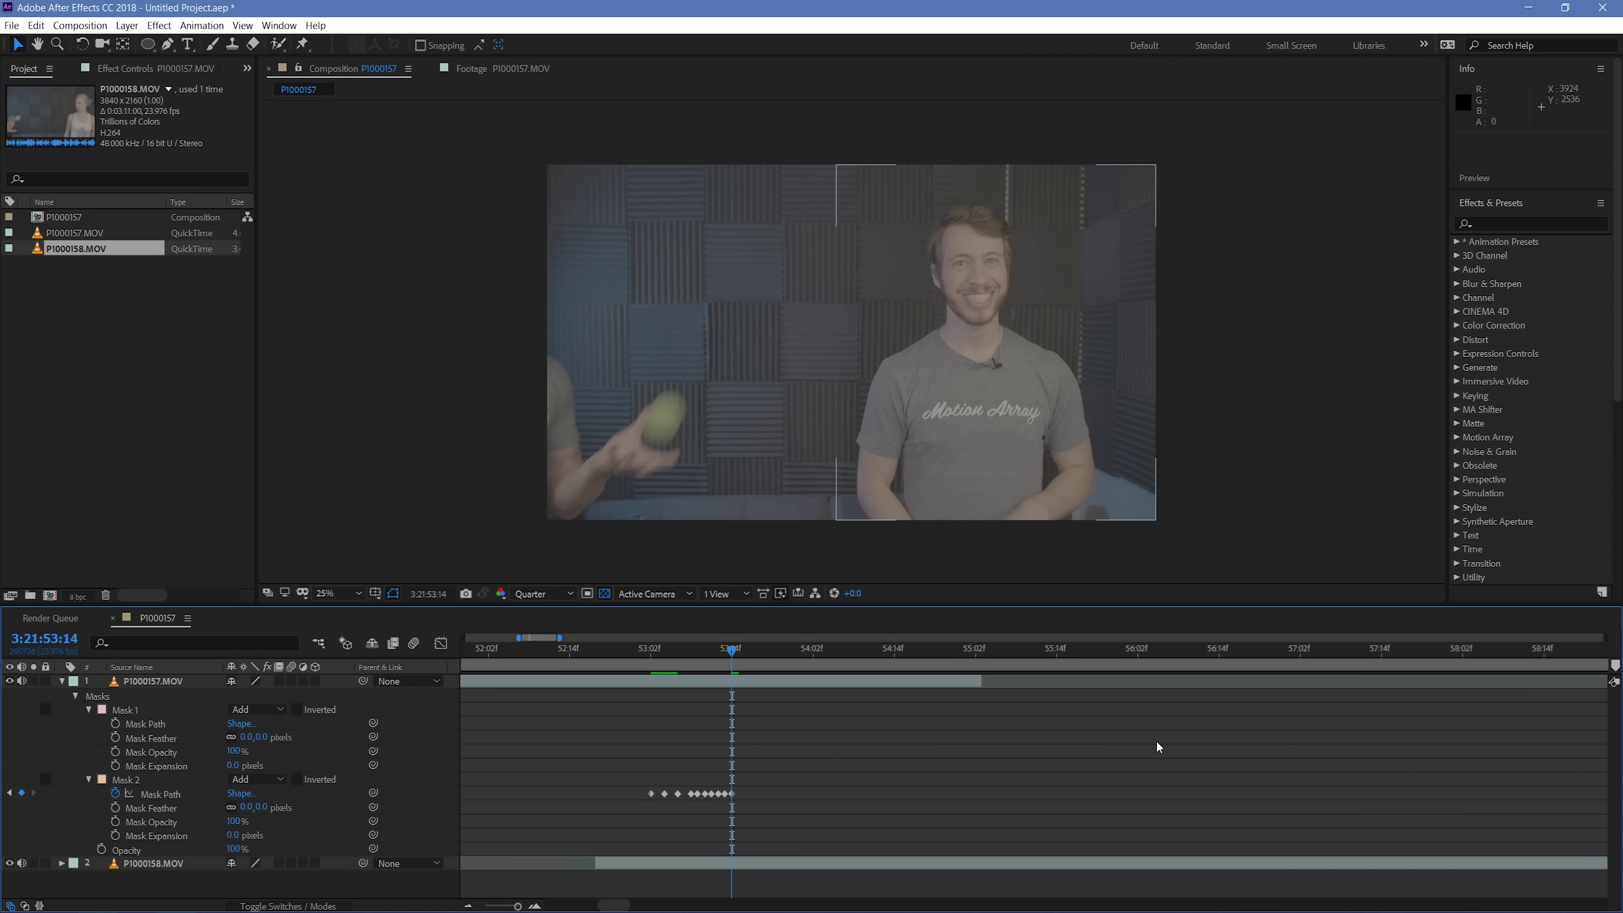
# Step: Play back the throw and step through its frames to examine how the two balls overlap
pyautogui.press('space')
pyautogui.click(646, 653)
pyautogui.press('space')
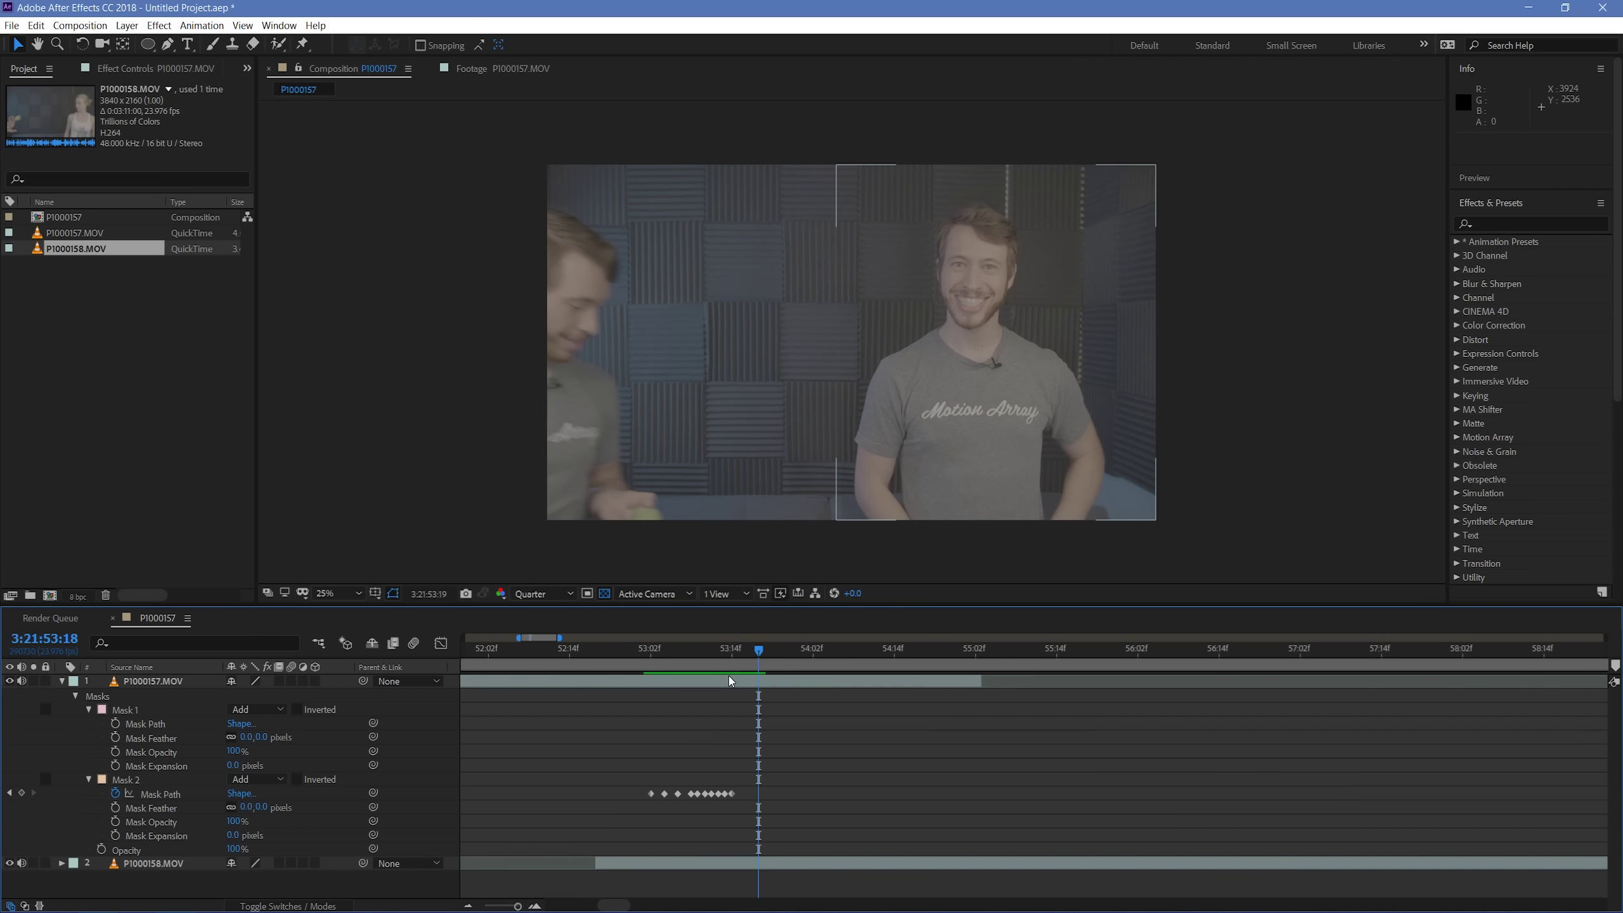
pyautogui.click(721, 658)
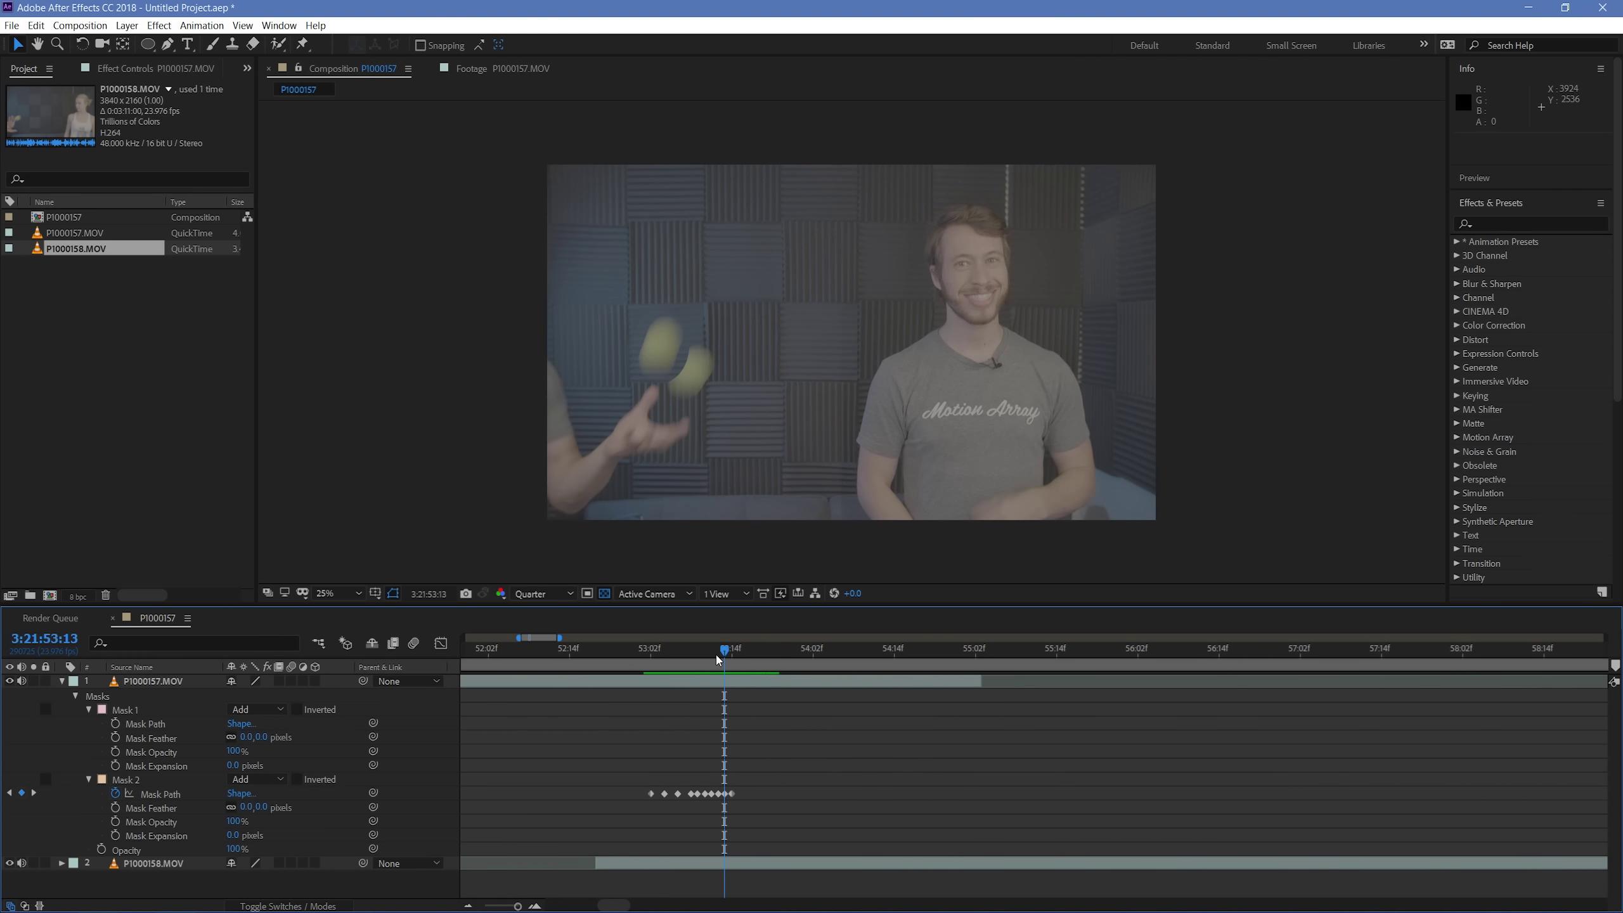
pyautogui.press('pagedown')
pyautogui.press('pageup')
pyautogui.press('pageup')
pyautogui.press('pageup')
pyautogui.press('pageup')
pyautogui.press('pageup')
pyautogui.press('pageup')
pyautogui.press('pageup')
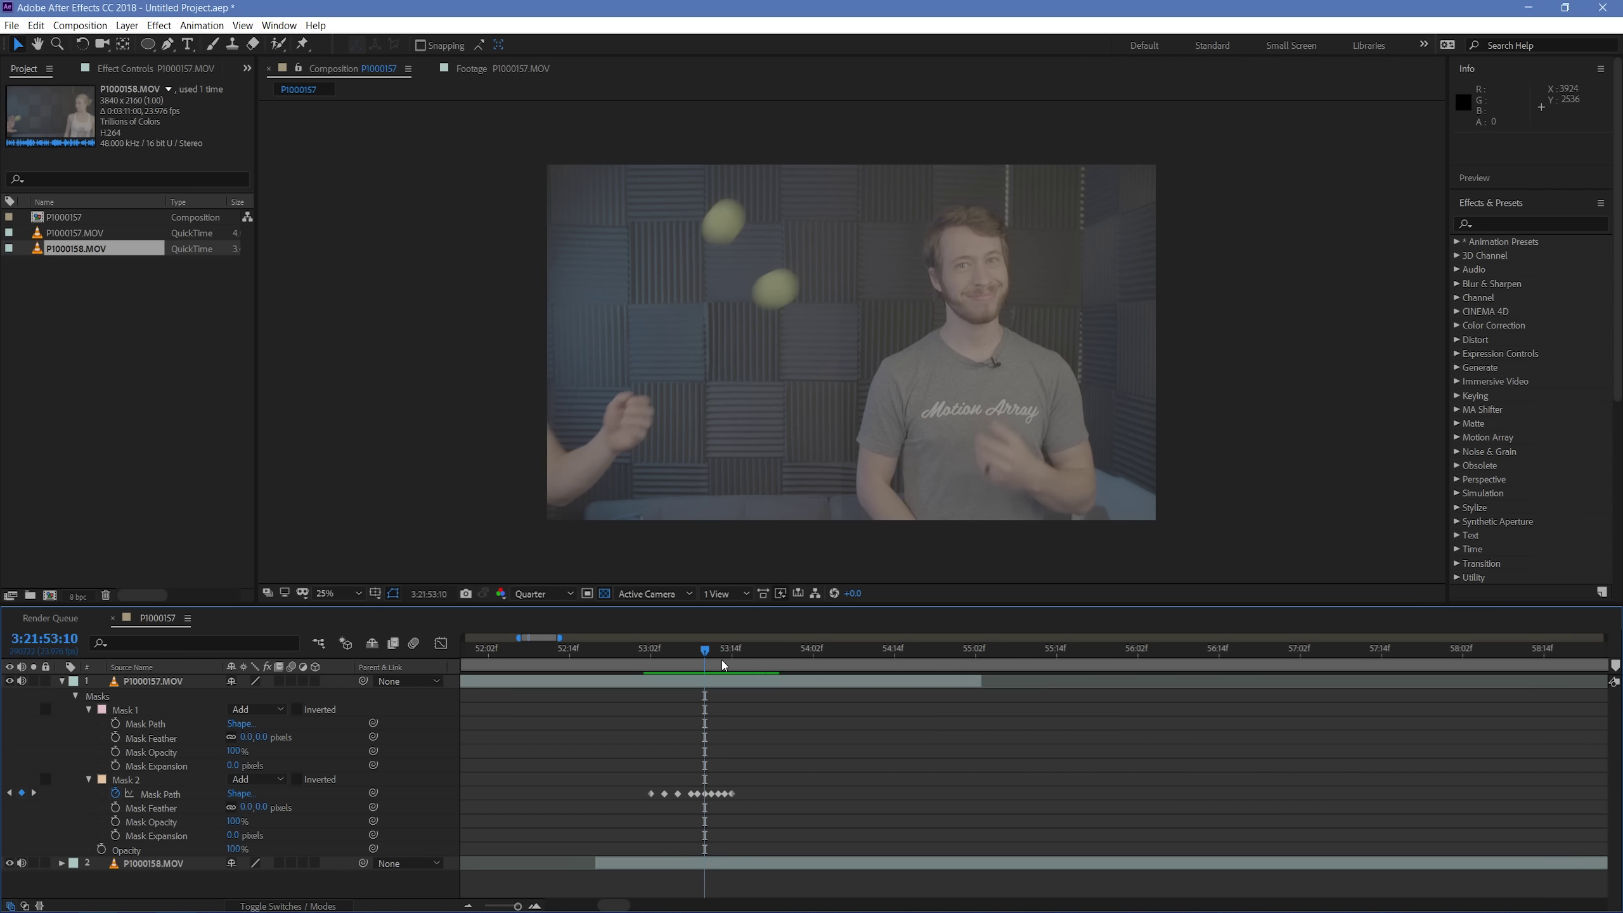
# Step: Hide the P1000157.MOV layer and draw an elliptical mask around the ball on P1000158.MOV at 3:21:53:07
pyautogui.click(665, 861)
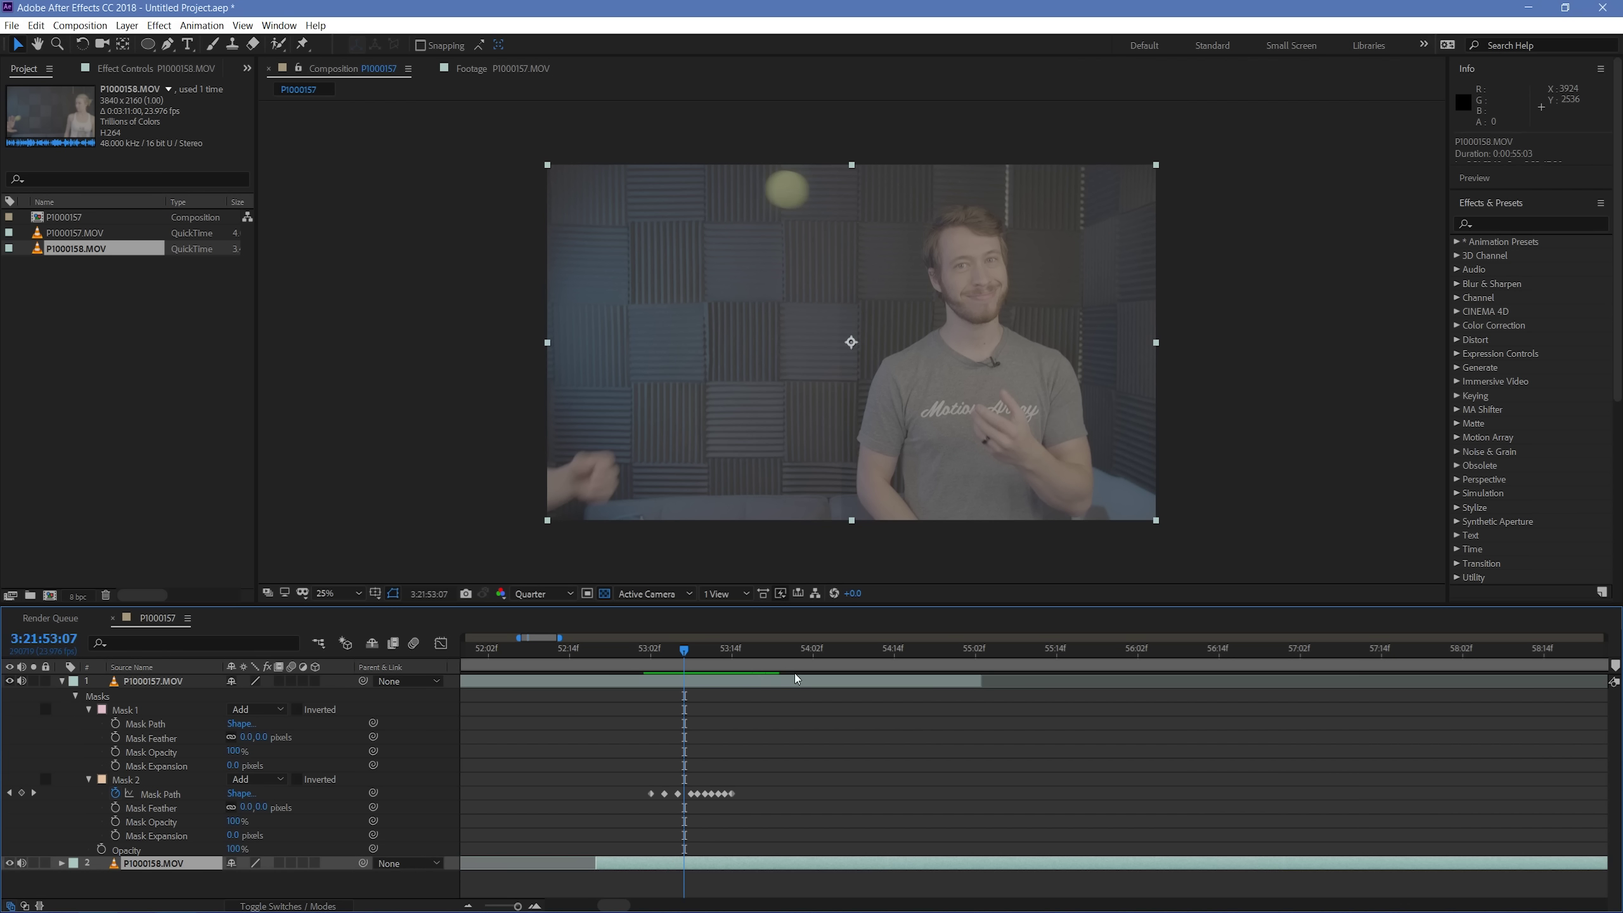
pyautogui.click(9, 681)
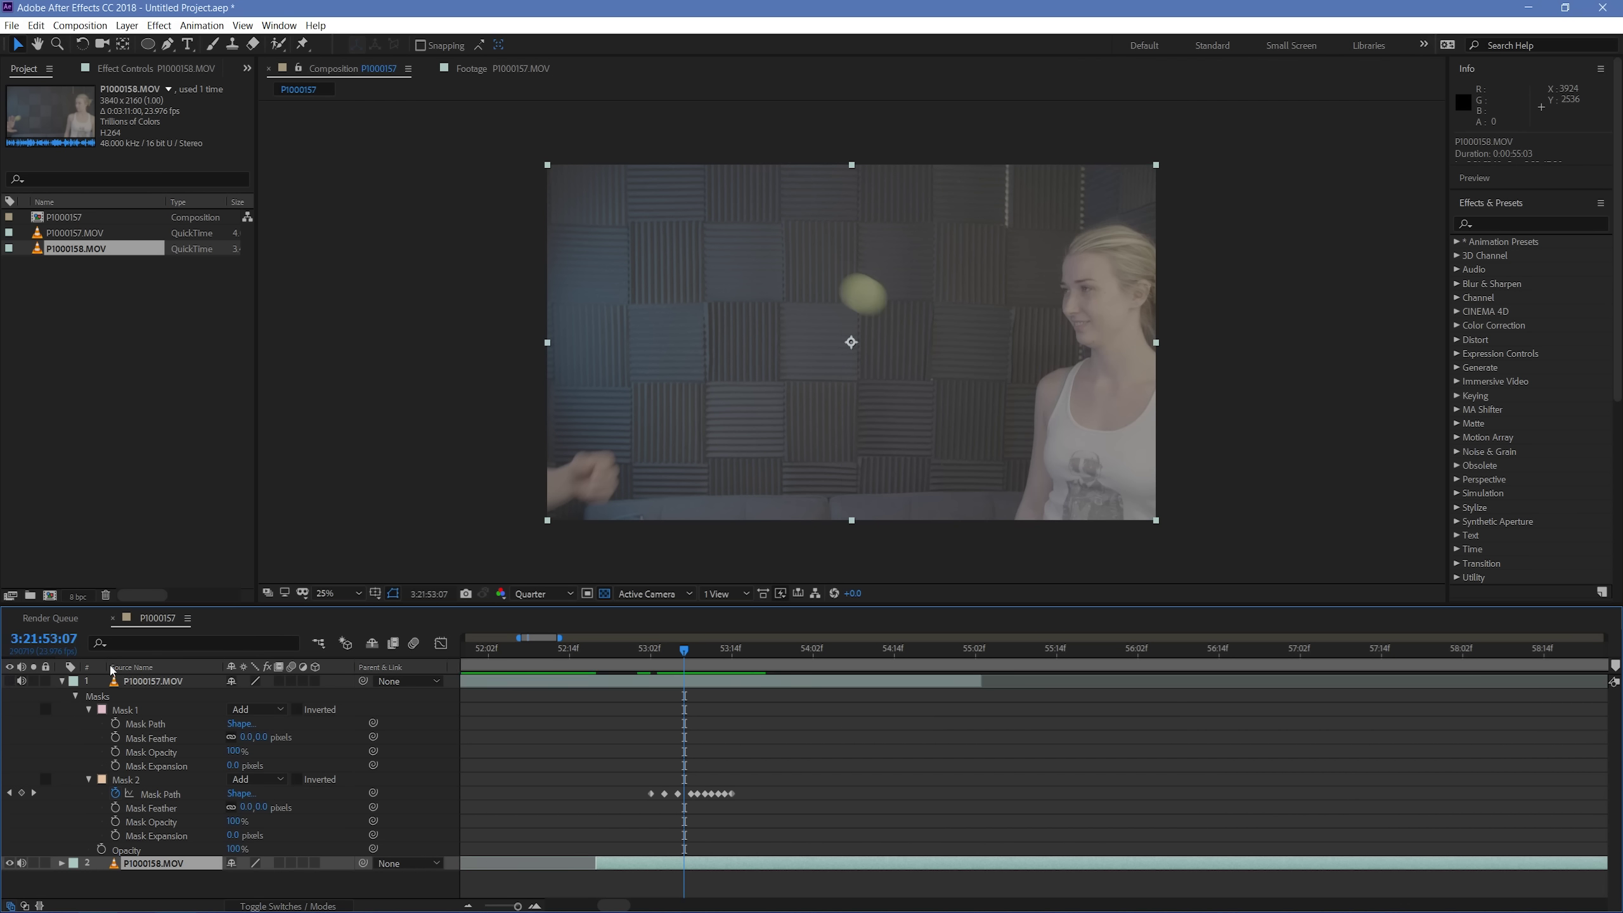
pyautogui.click(147, 46)
pyautogui.moveTo(893, 258)
pyautogui.mouseDown()
pyautogui.moveTo(824, 326)
pyautogui.moveTo(851, 315)
pyautogui.moveTo(864, 332)
pyautogui.mouseUp()
pyautogui.press('v')
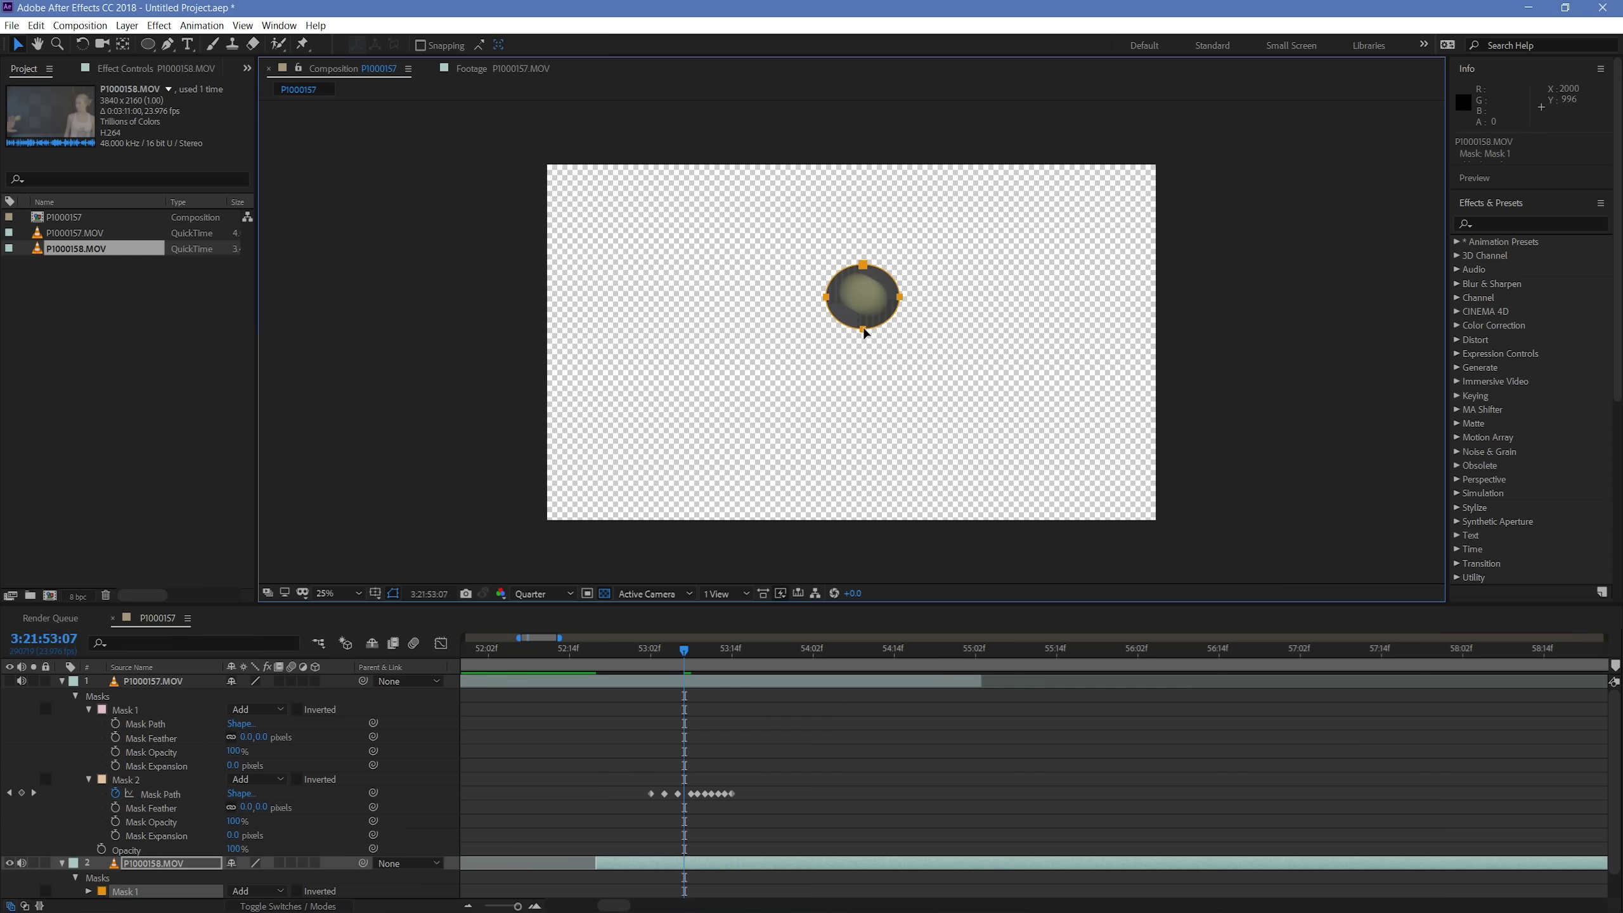
# Step: Set the P1000158.MOV layer's Mask 1 mode to Subtract to cut out the ball
pyautogui.click(62, 681)
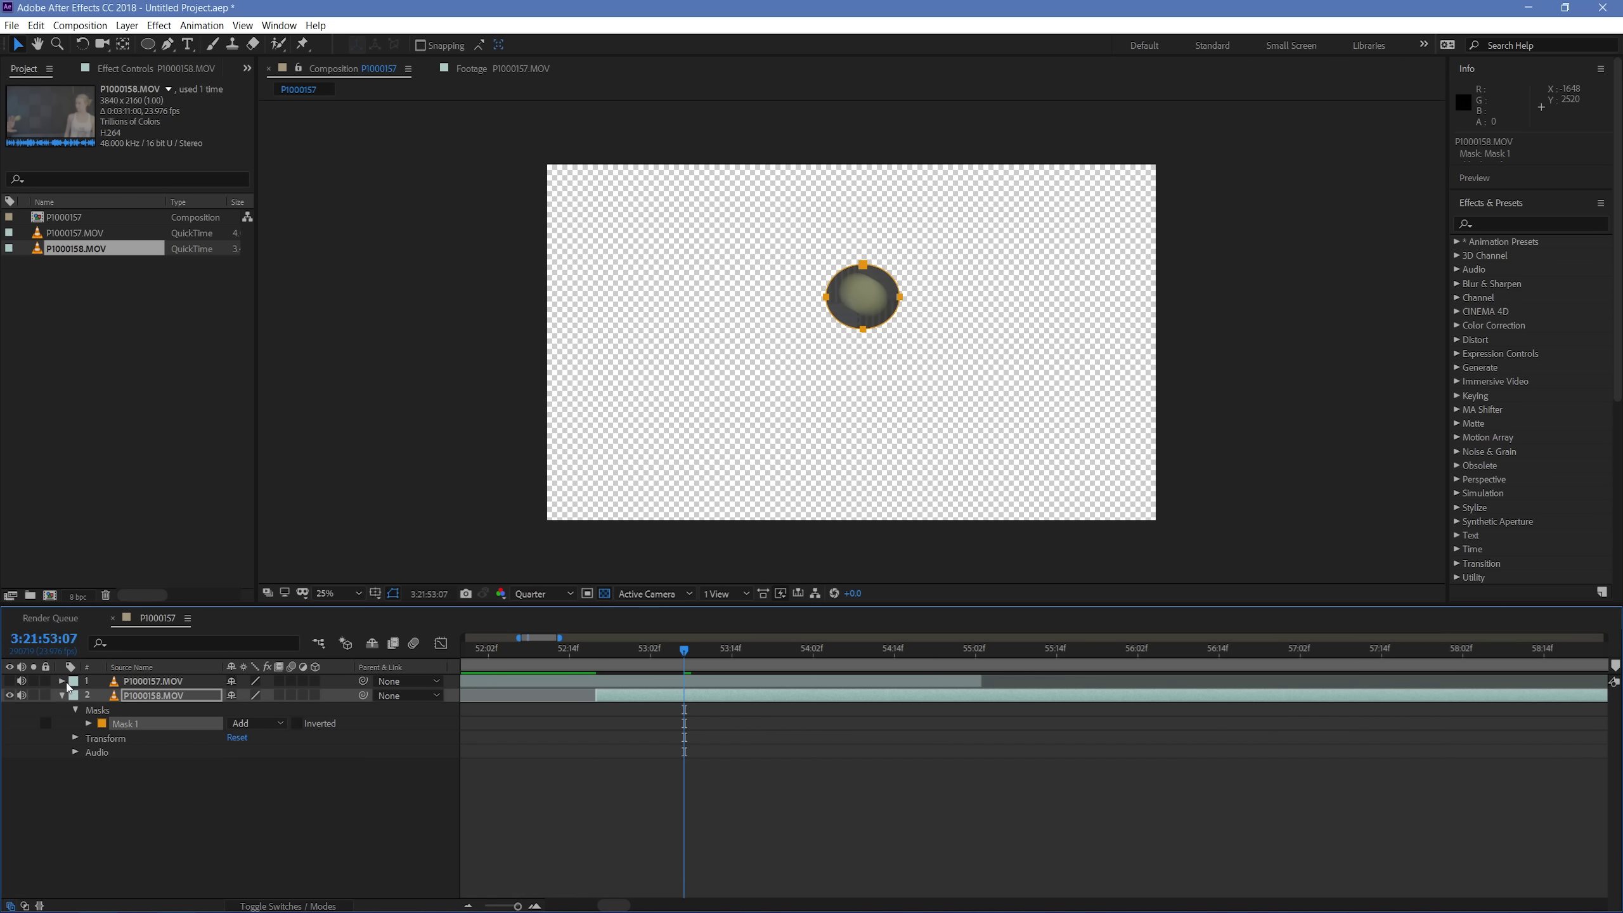
pyautogui.click(263, 724)
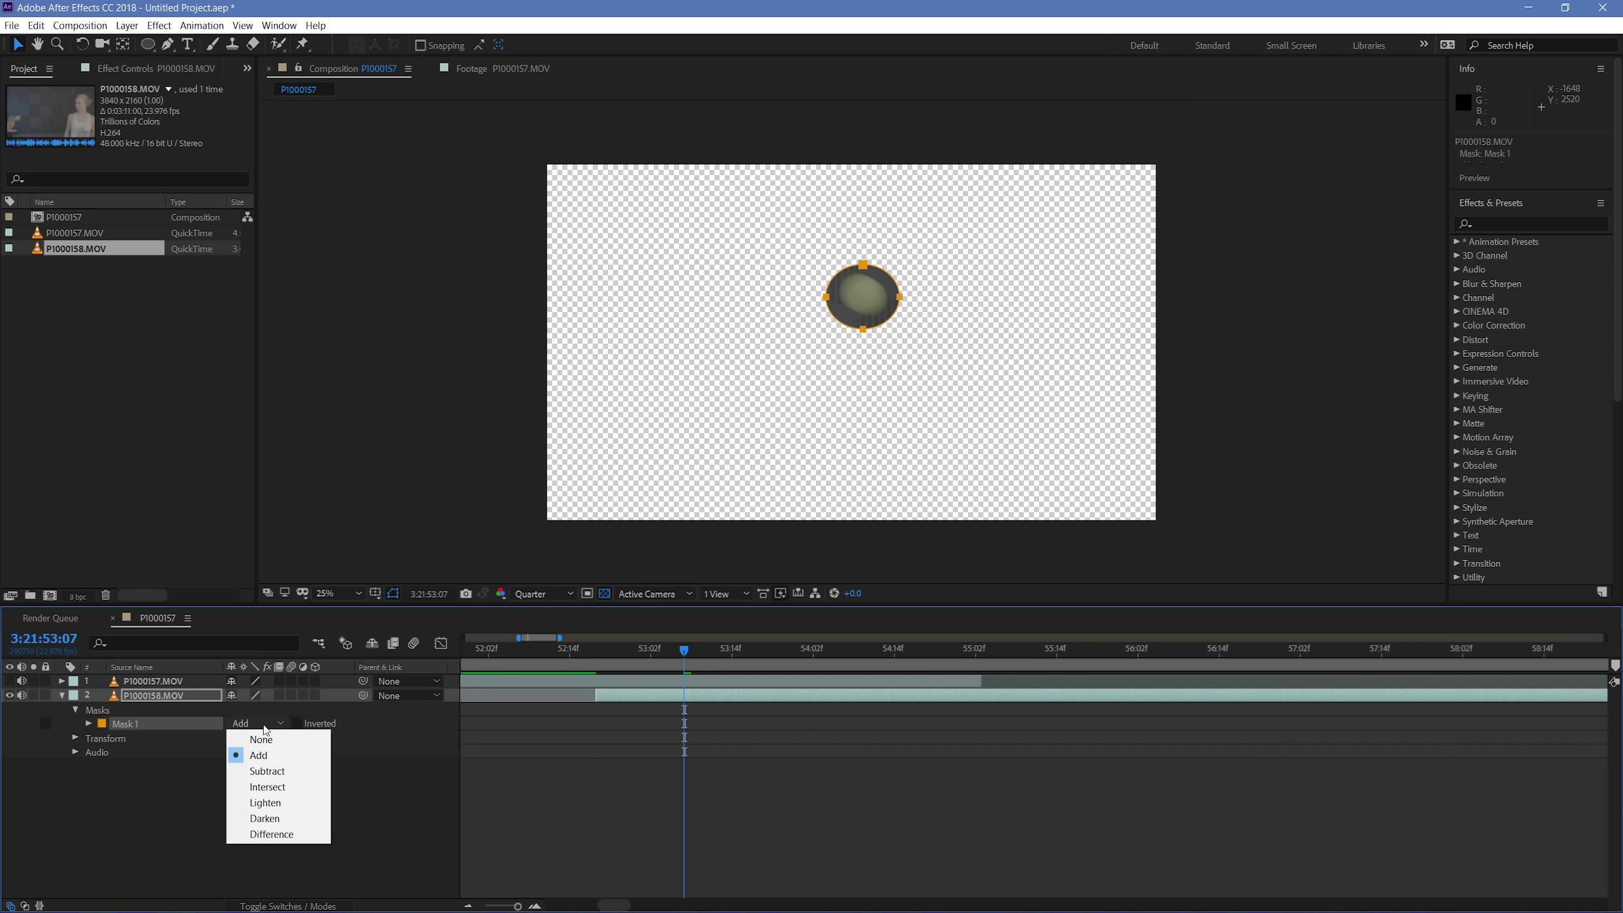
pyautogui.click(268, 771)
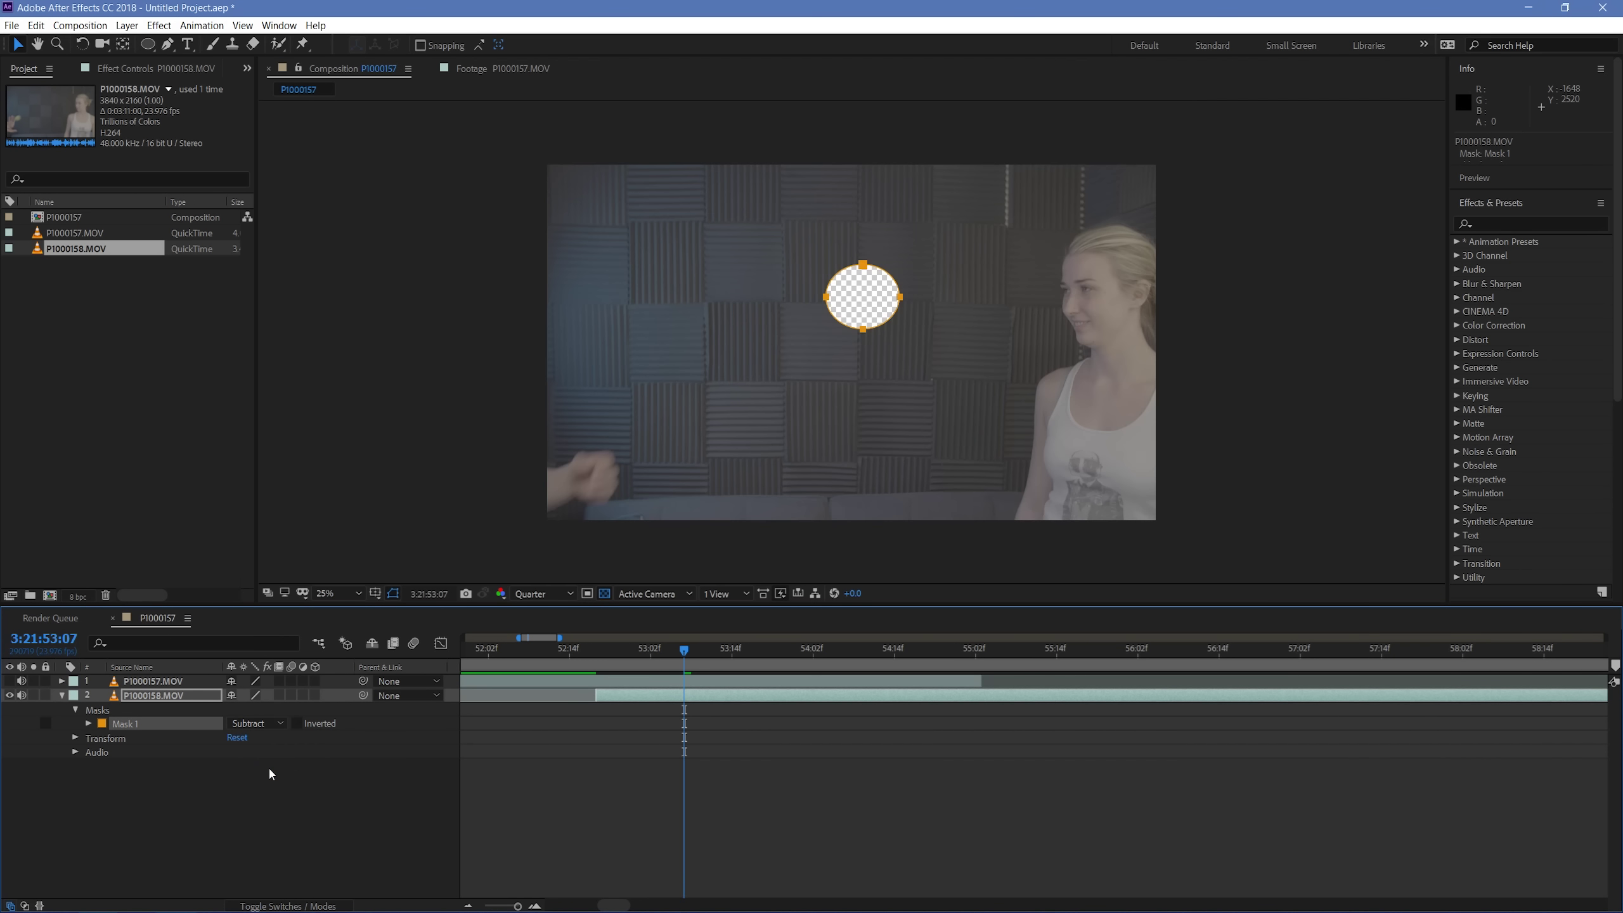
pyautogui.click(588, 815)
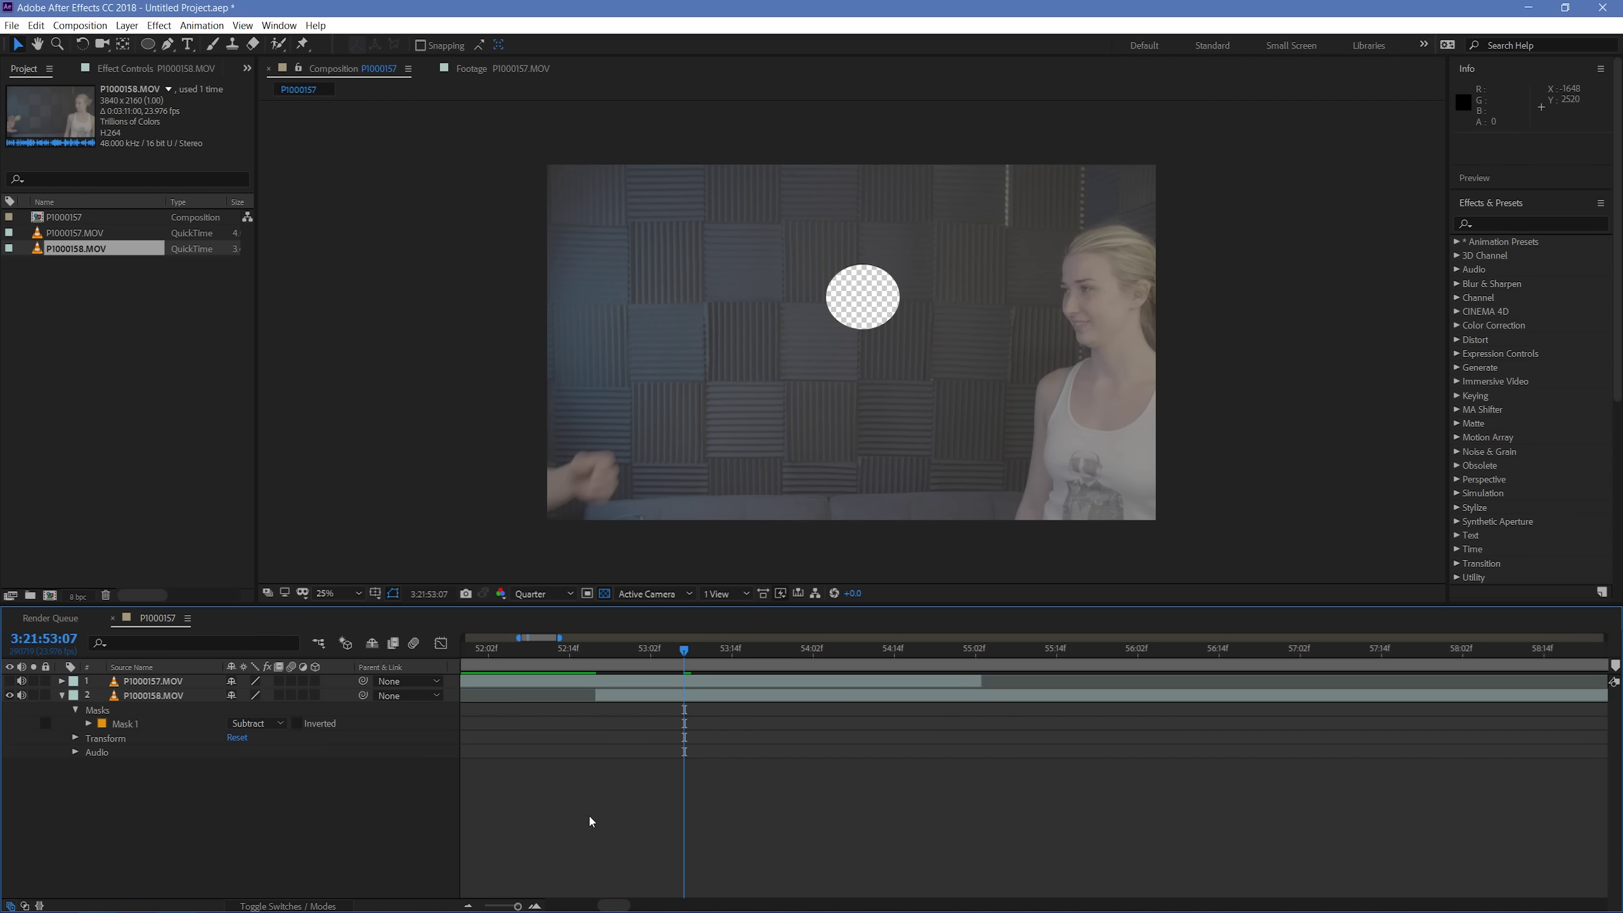
# Step: Keyframe the P1000158.MOV Mask 1 Mask Path at 3:21:53:07 and move the ellipse over the ball at 3:21:53:09
pyautogui.click(127, 724)
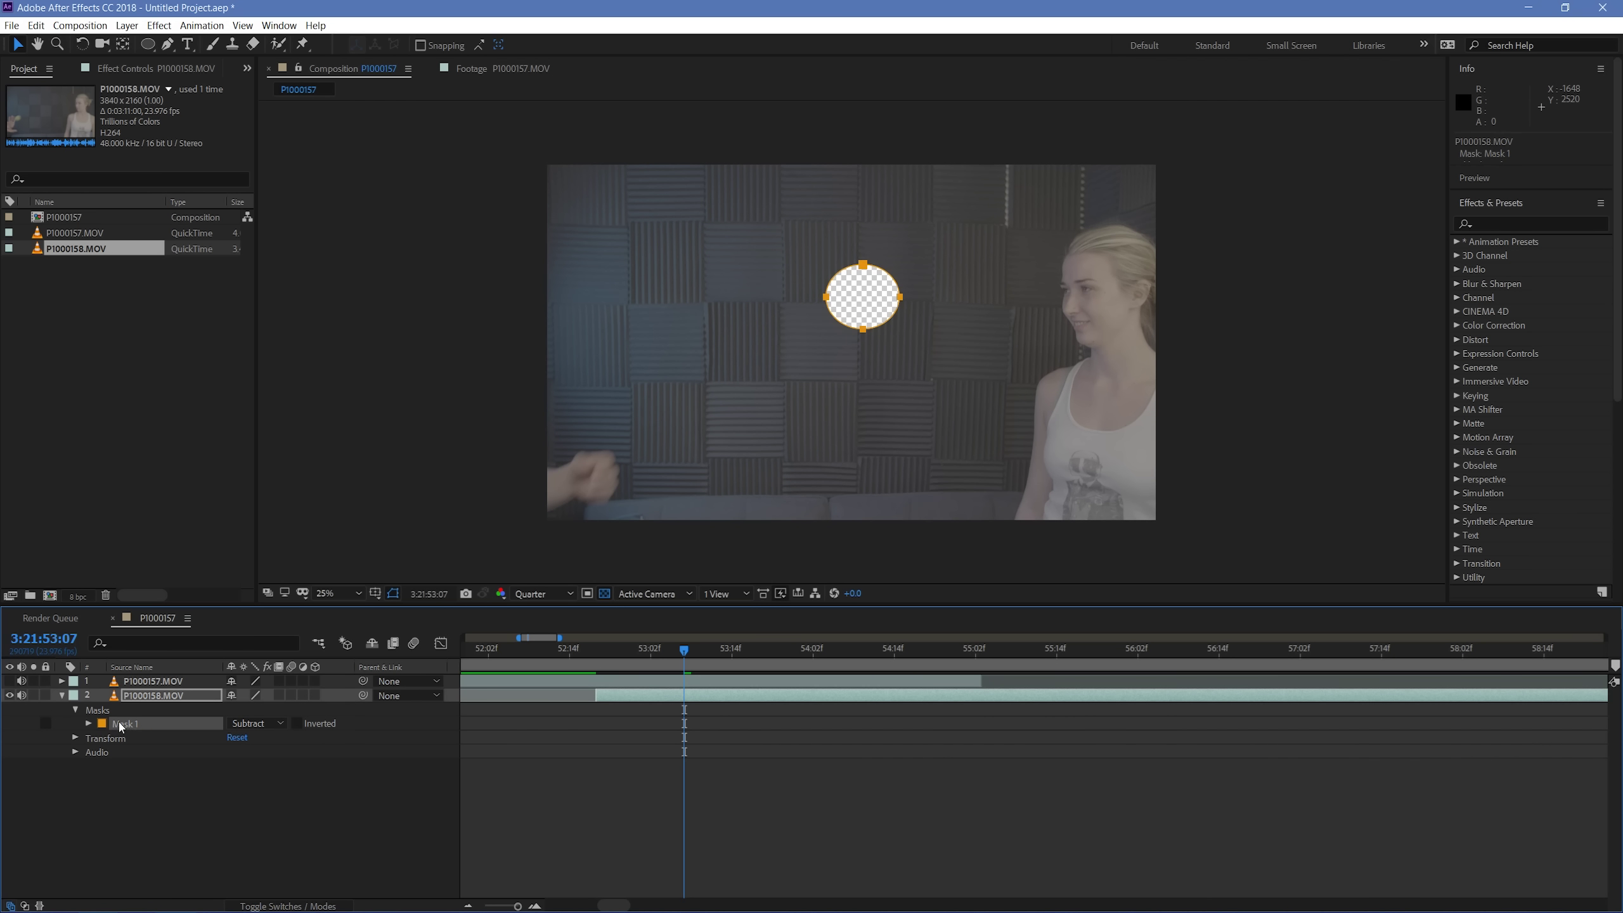
pyautogui.click(88, 723)
pyautogui.click(115, 737)
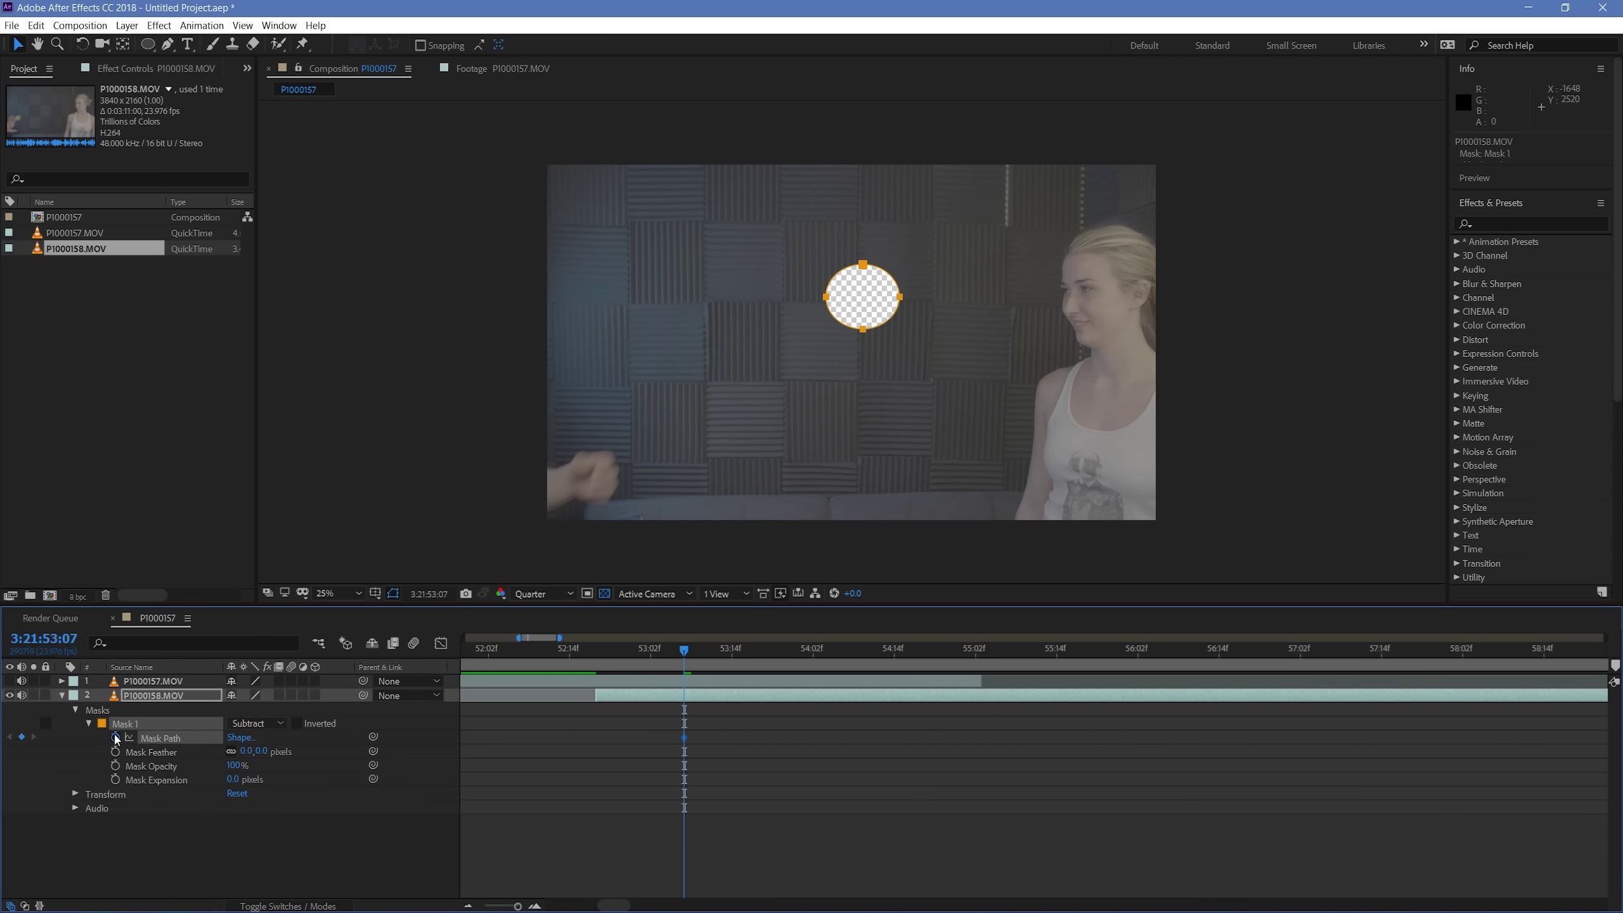
pyautogui.press('pagedown')
pyautogui.press('pagedown')
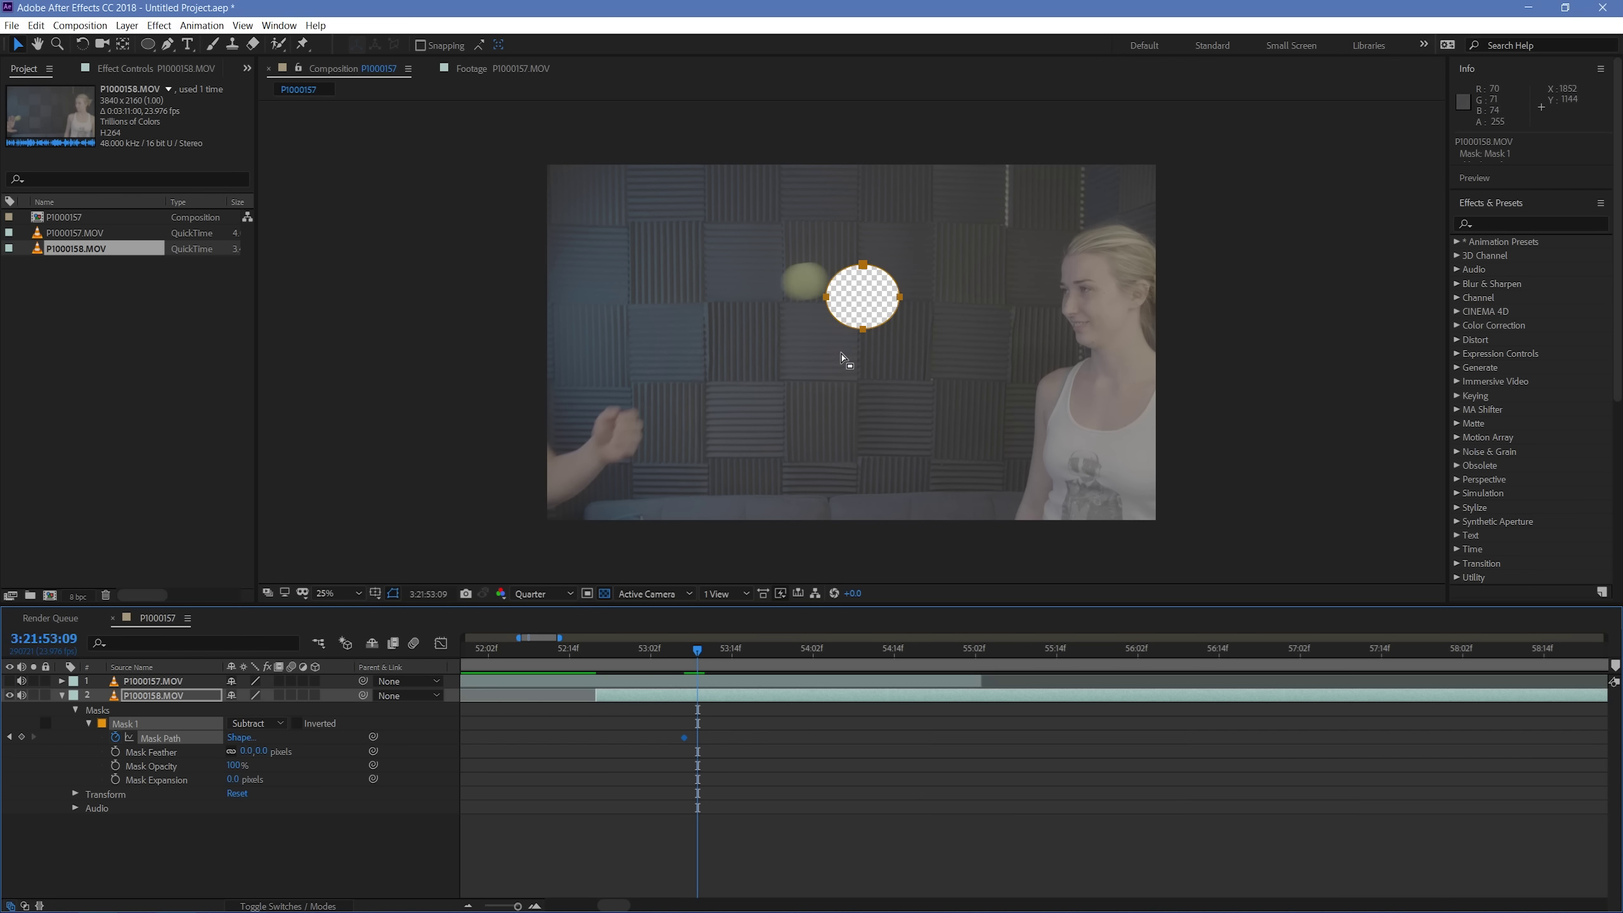
pyautogui.moveTo(863, 331); pyautogui.dragTo(807, 312)
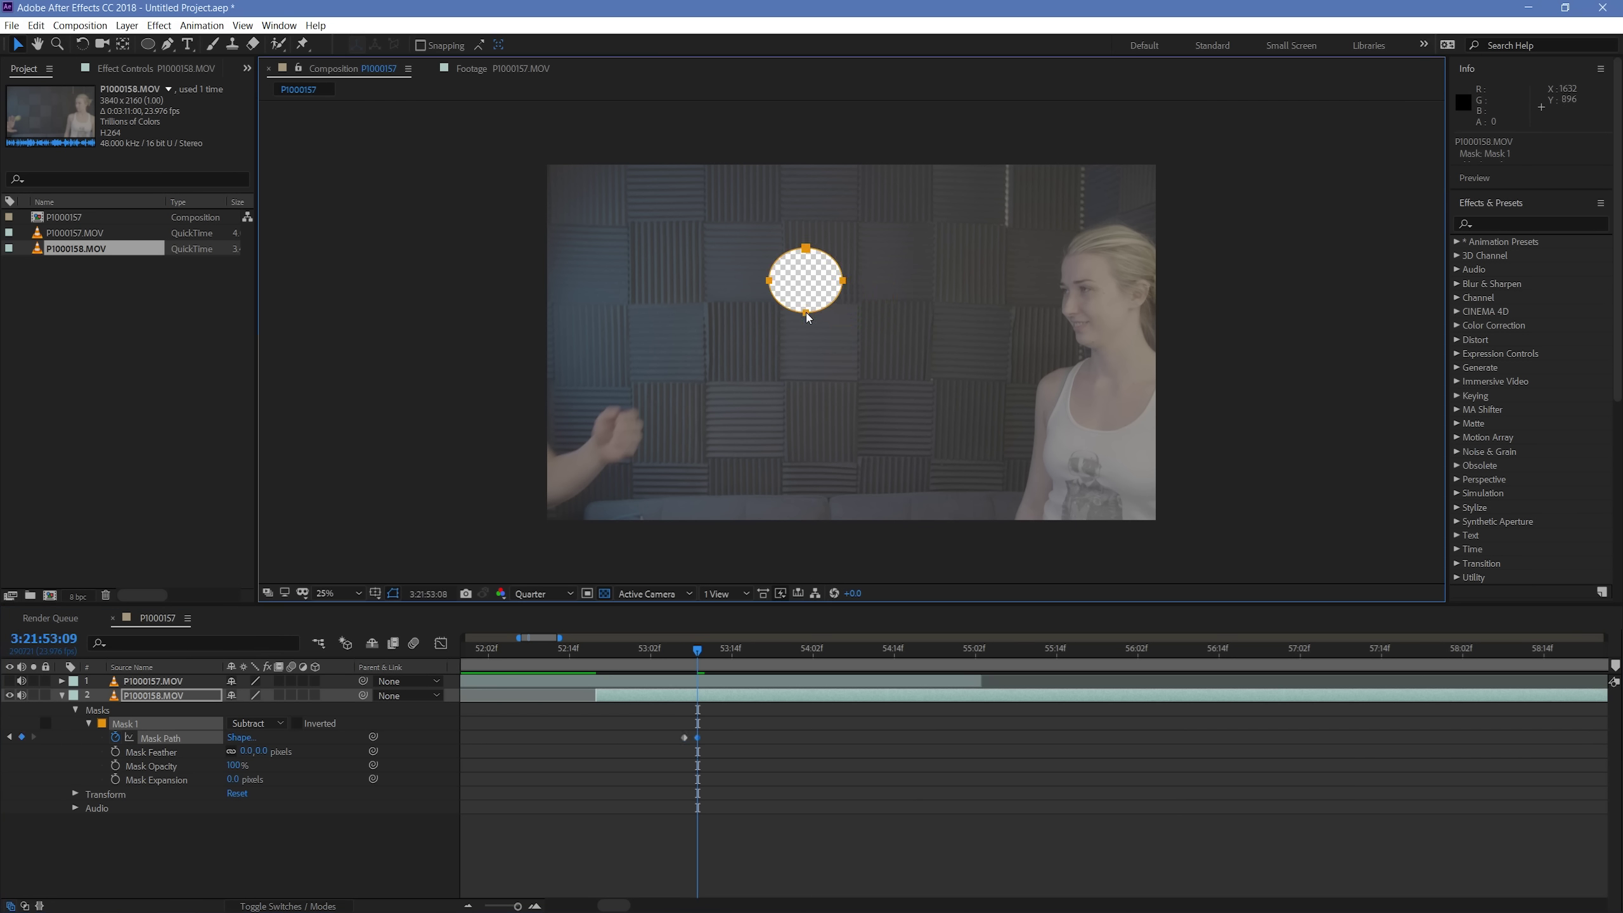
# Step: Keep the subtracting mask following the ball frame by frame from 3:21:53:10, adding Mask Path keyframes up to 3:21:53:13
pyautogui.press('pageup')
pyautogui.press('pageup')
pyautogui.press('pagedown')
pyautogui.press('pagedown')
pyautogui.press('pagedown')
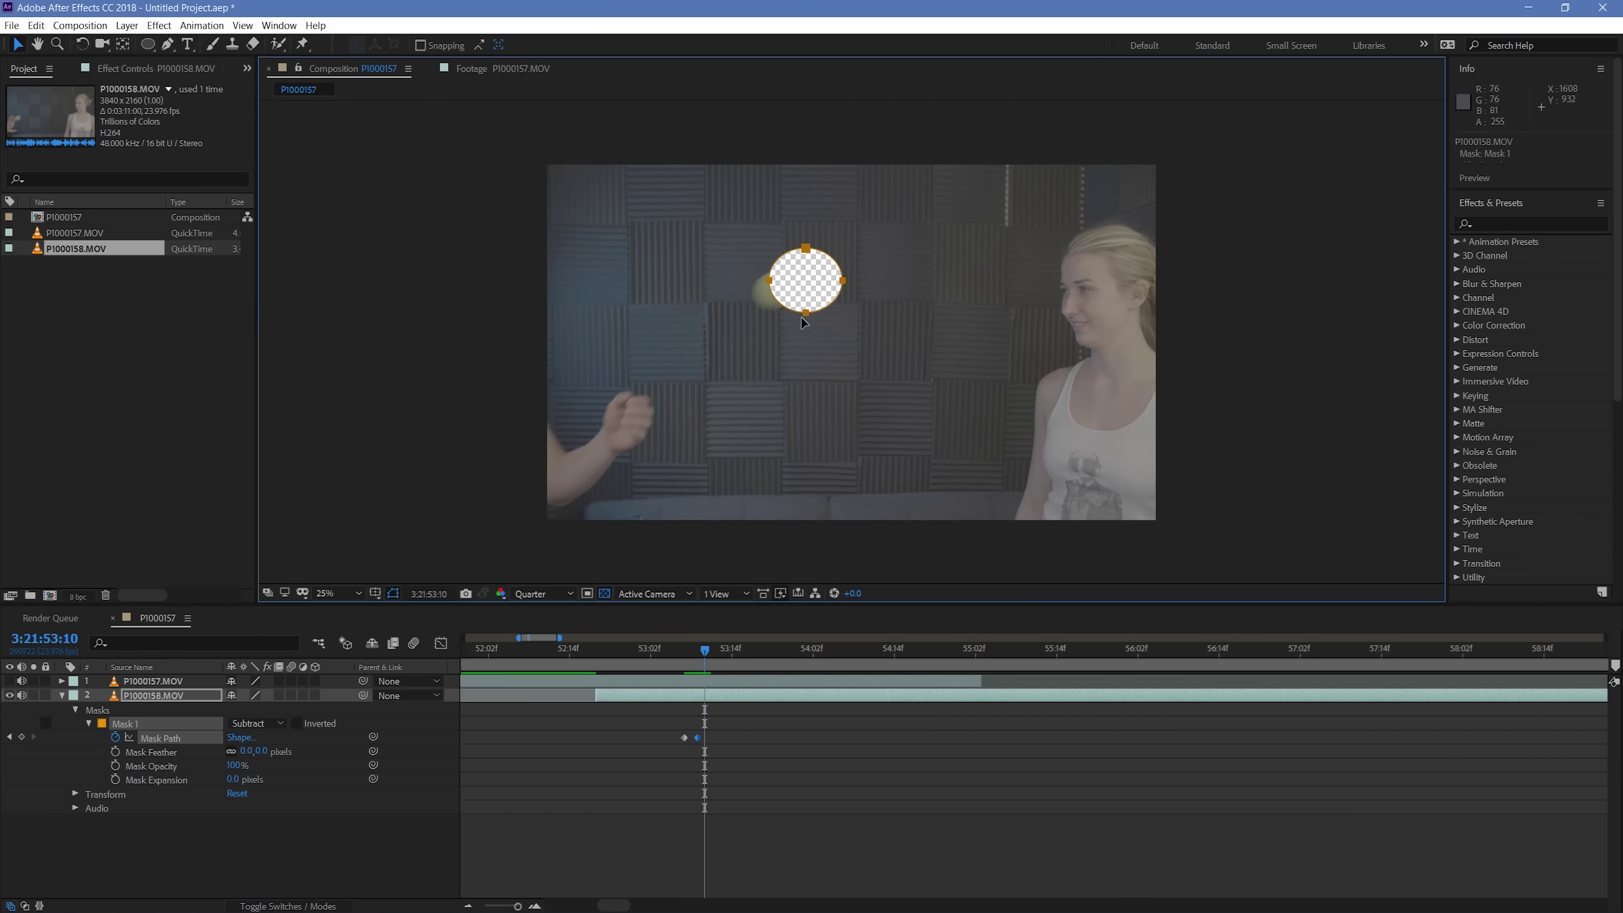
pyautogui.moveTo(801, 316); pyautogui.dragTo(696, 419)
pyautogui.press('pagedown')
pyautogui.press('pagedown')
pyautogui.press('pagedown')
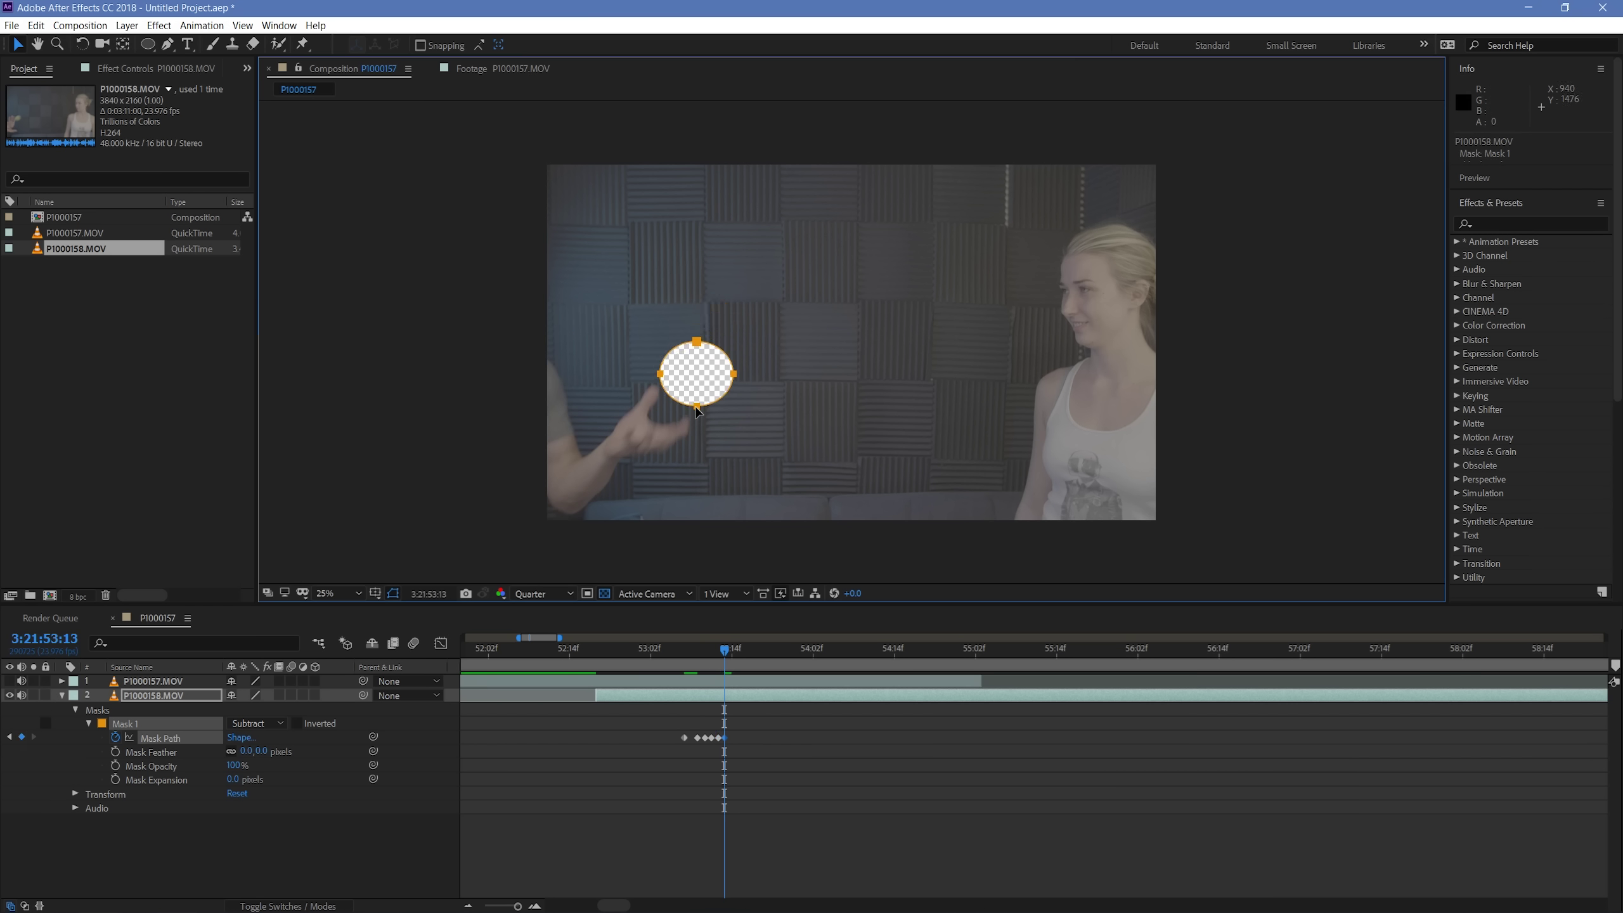
# Step: Move the P1000158.MOV Mask 1 ellipse out of the frame past its left edge at 3:21:53:14
pyautogui.click(824, 789)
pyautogui.press('pagedown')
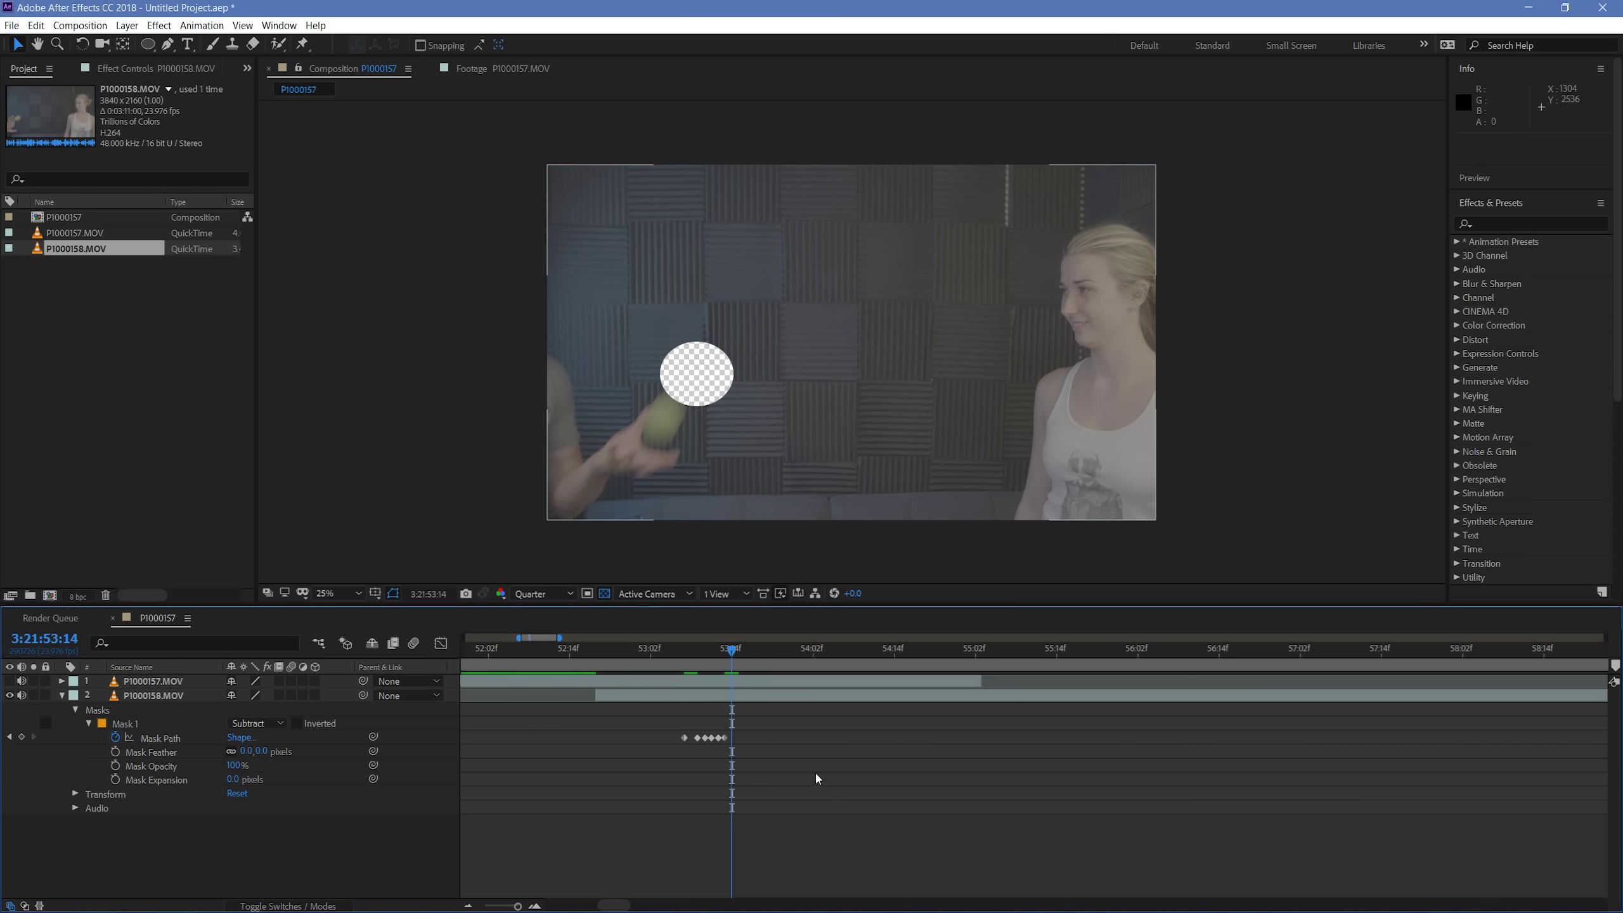
pyautogui.click(689, 448)
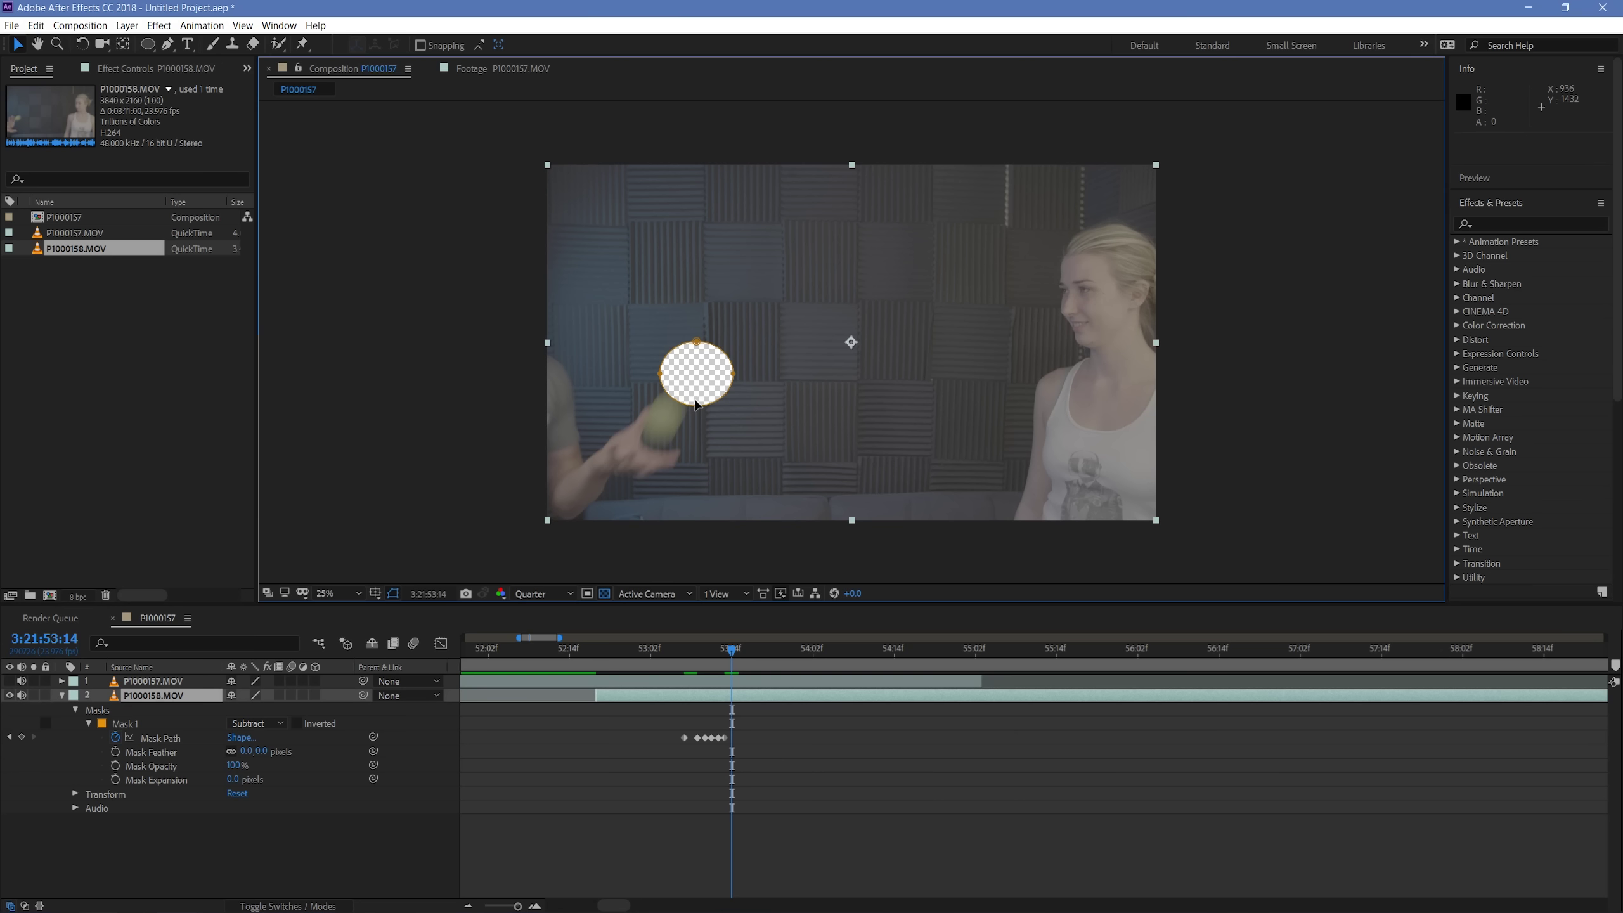
pyautogui.click(109, 711)
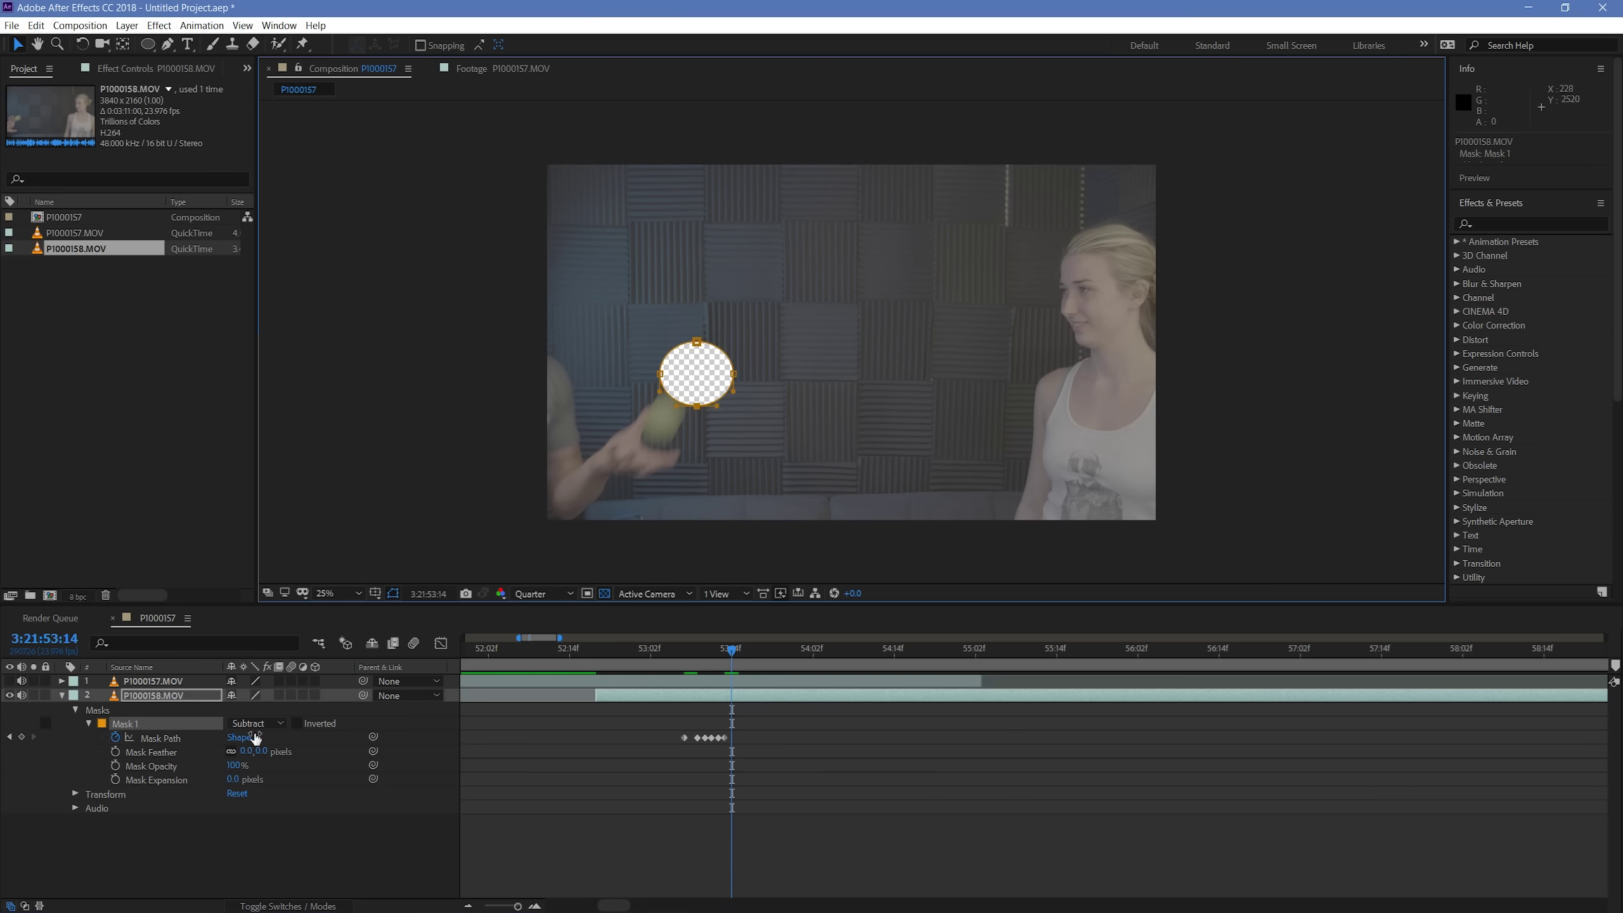
pyautogui.click(121, 724)
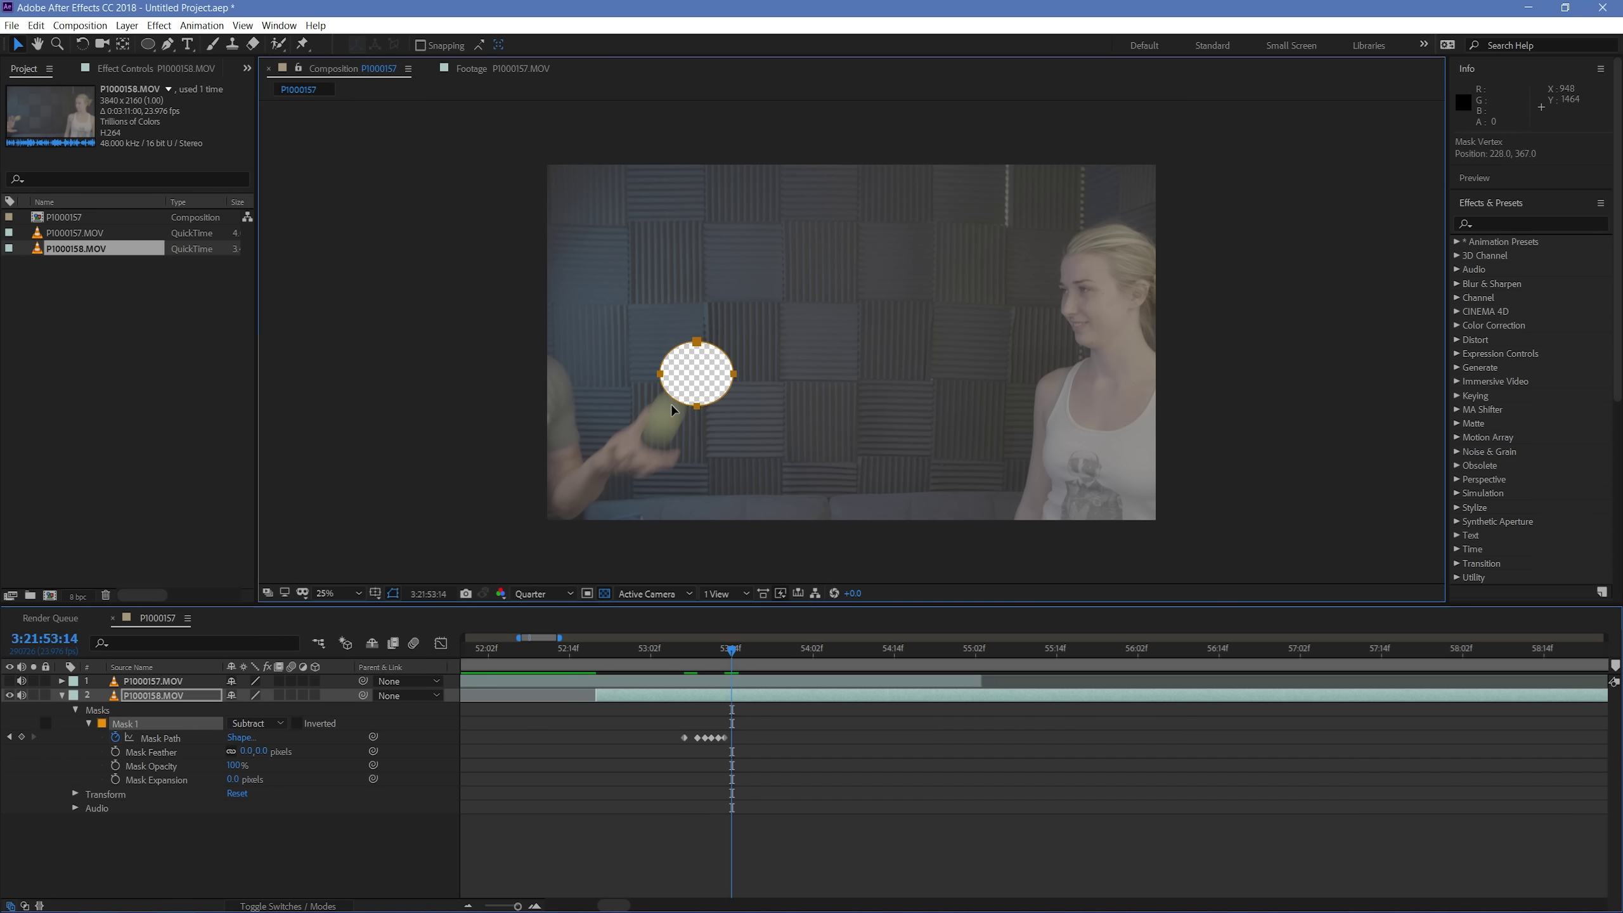
pyautogui.moveTo(670, 403); pyautogui.dragTo(487, 426)
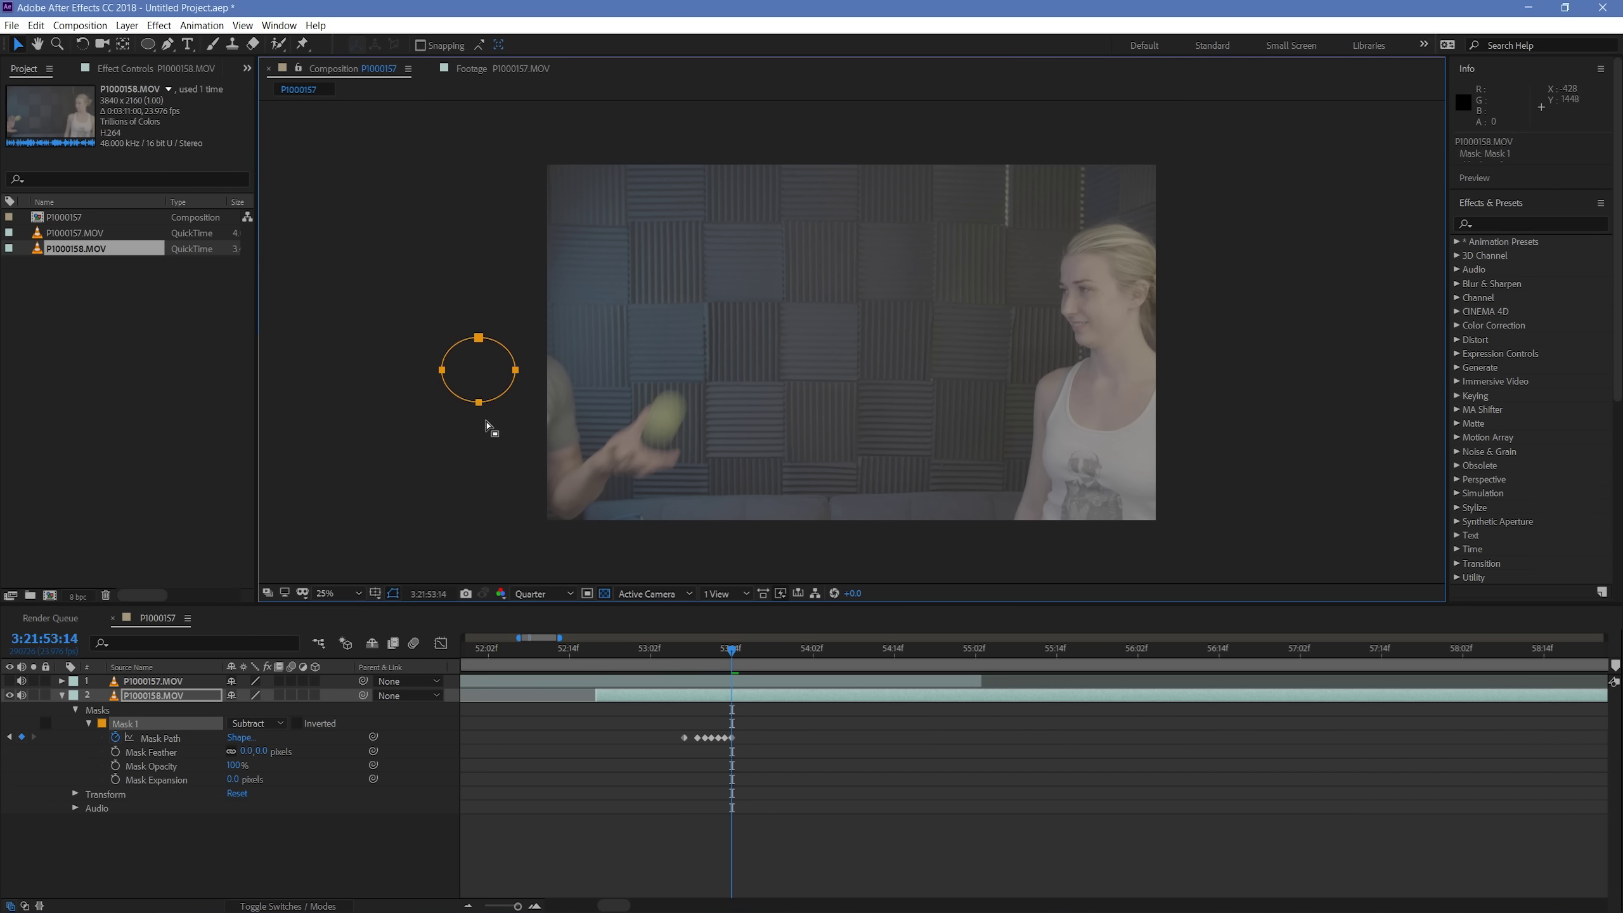
pyautogui.click(824, 863)
# Step: Step back frame by frame to 3:21:53:07 to check that the subtracting mask covers the ball
pyautogui.press('pageup')
pyautogui.press('pageup')
pyautogui.press('pageup')
pyautogui.press('pageup')
pyautogui.press('pageup')
pyautogui.press('pageup')
pyautogui.press('pageup')
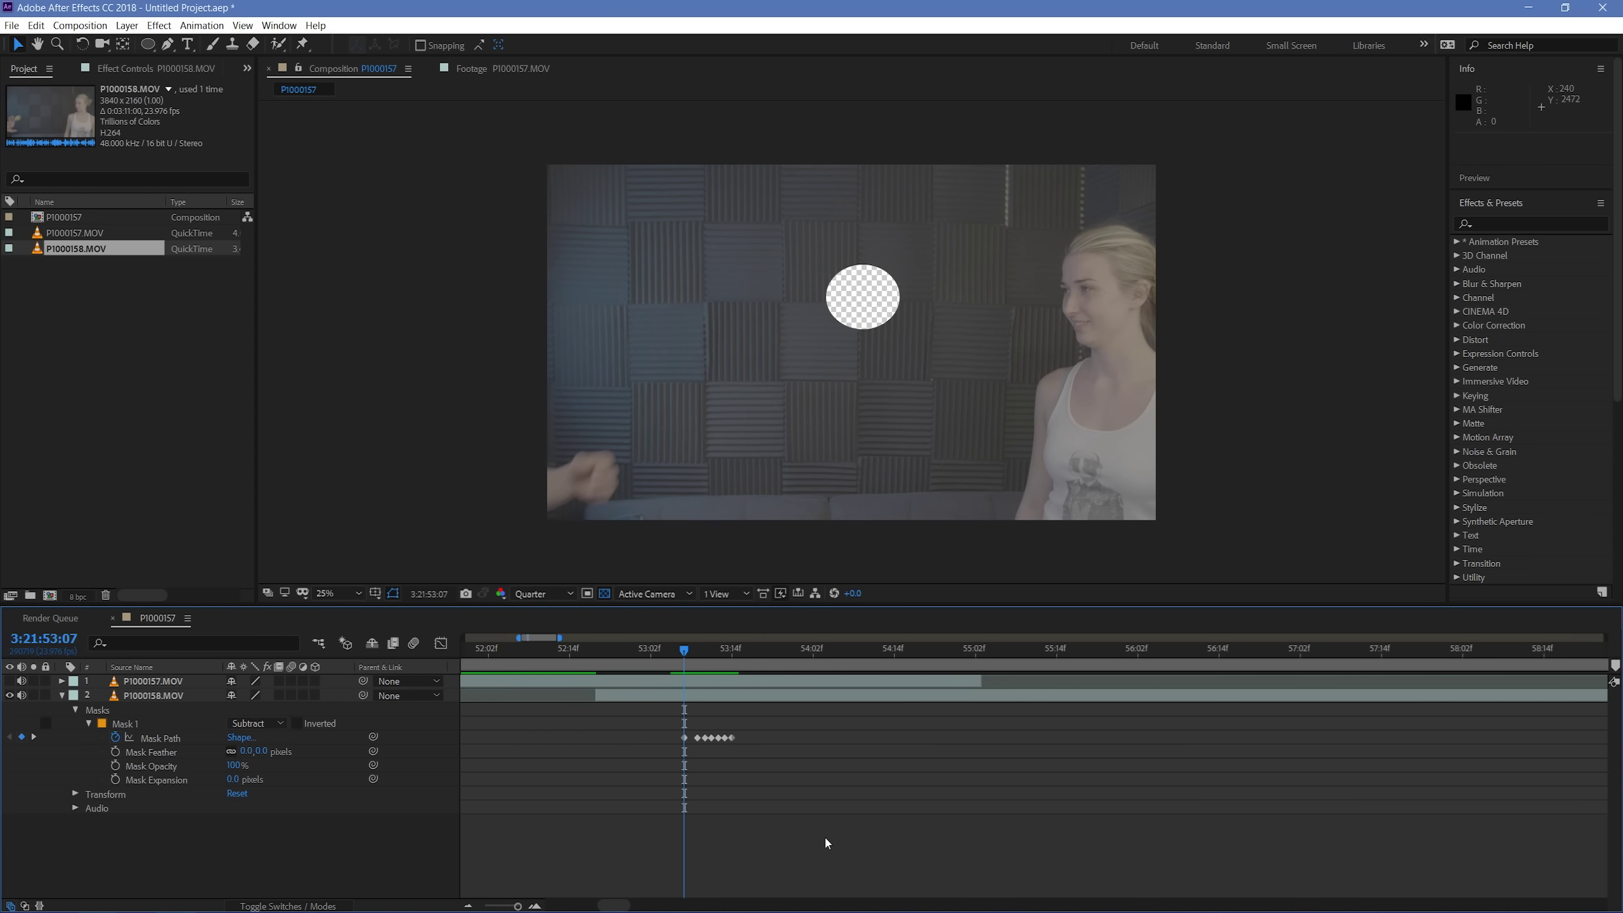
# Step: Show the P1000157.MOV layer again and step through the throw to check the combined masks, stopping at 3:21:53:10
pyautogui.click(9, 681)
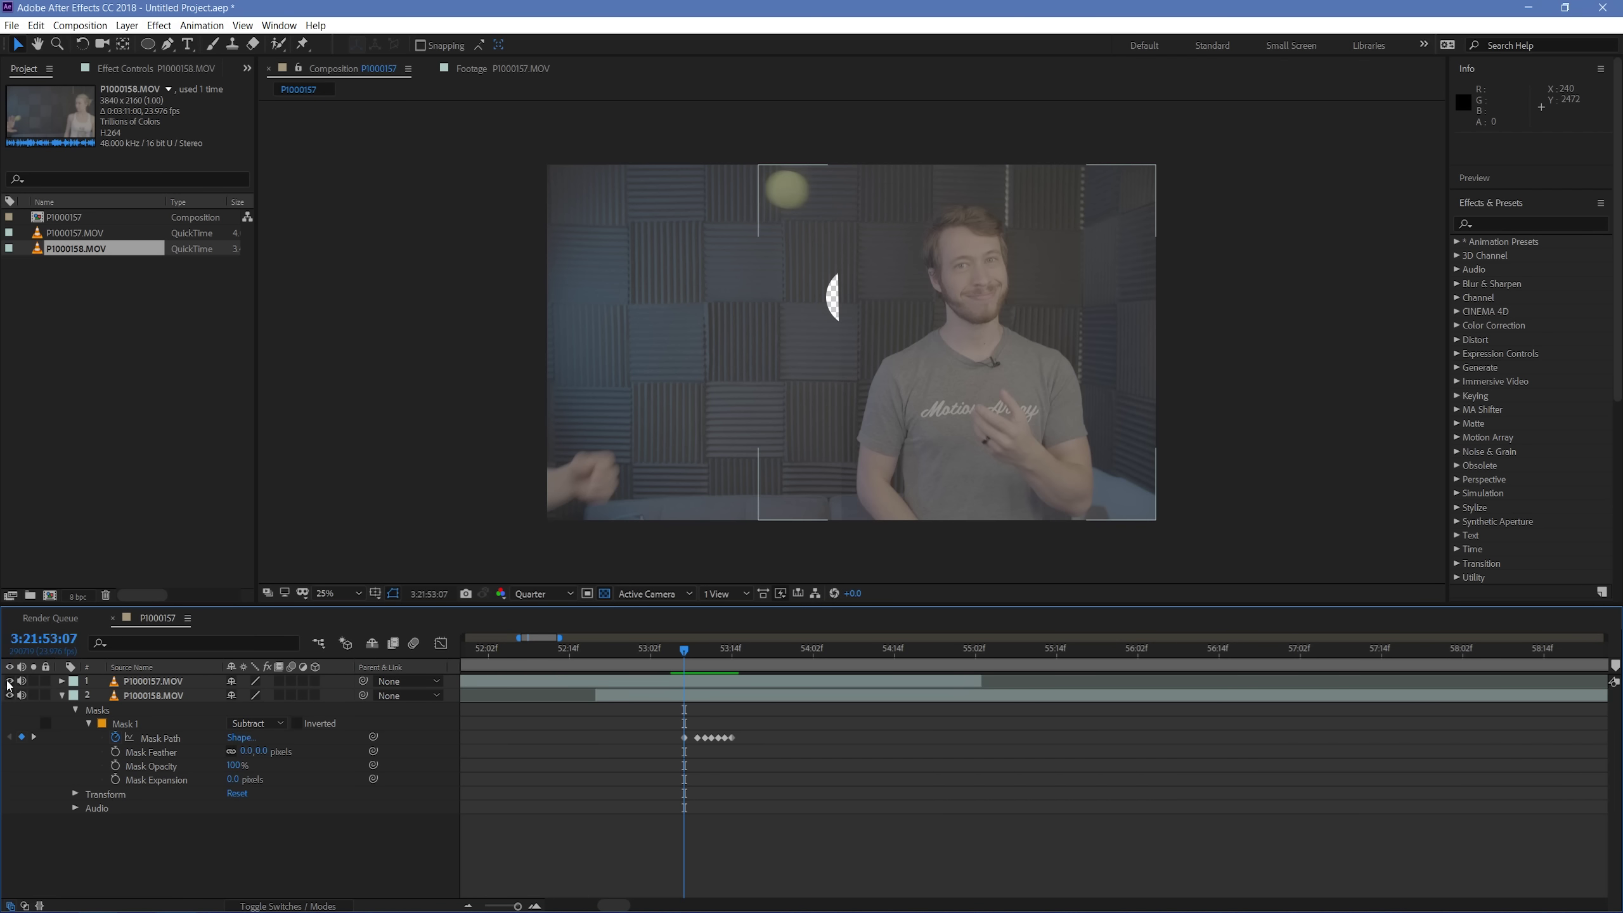
pyautogui.press('pagedown')
pyautogui.press('pagedown')
pyautogui.press('pagedown')
pyautogui.press('pagedown')
pyautogui.press('pagedown')
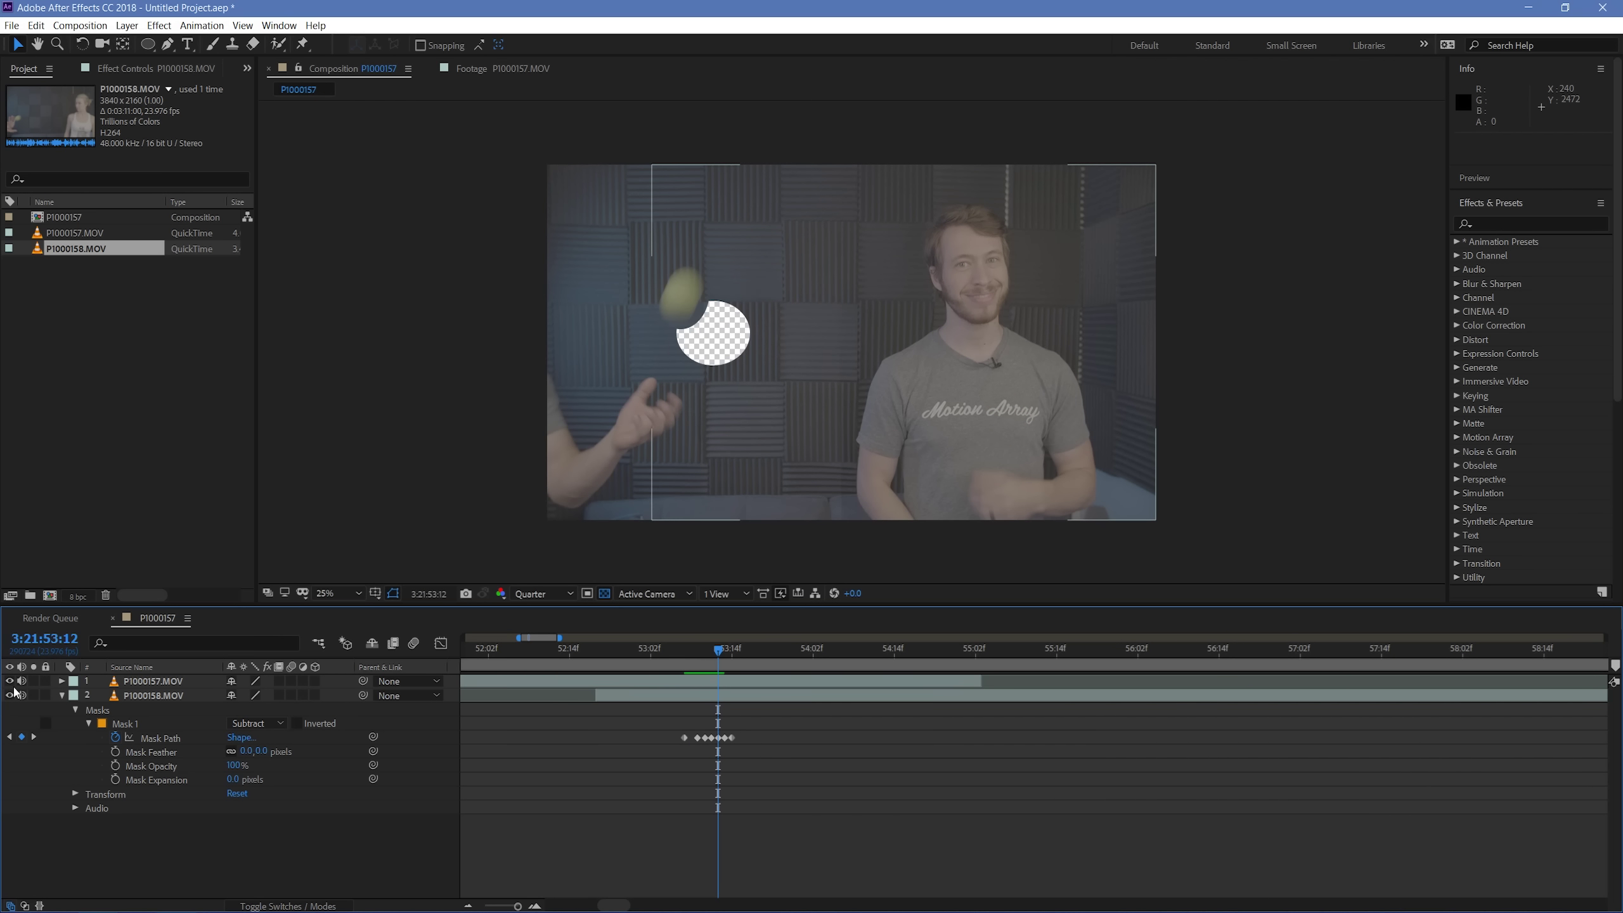
pyautogui.press('pageup')
pyautogui.press('pageup')
pyautogui.click(543, 862)
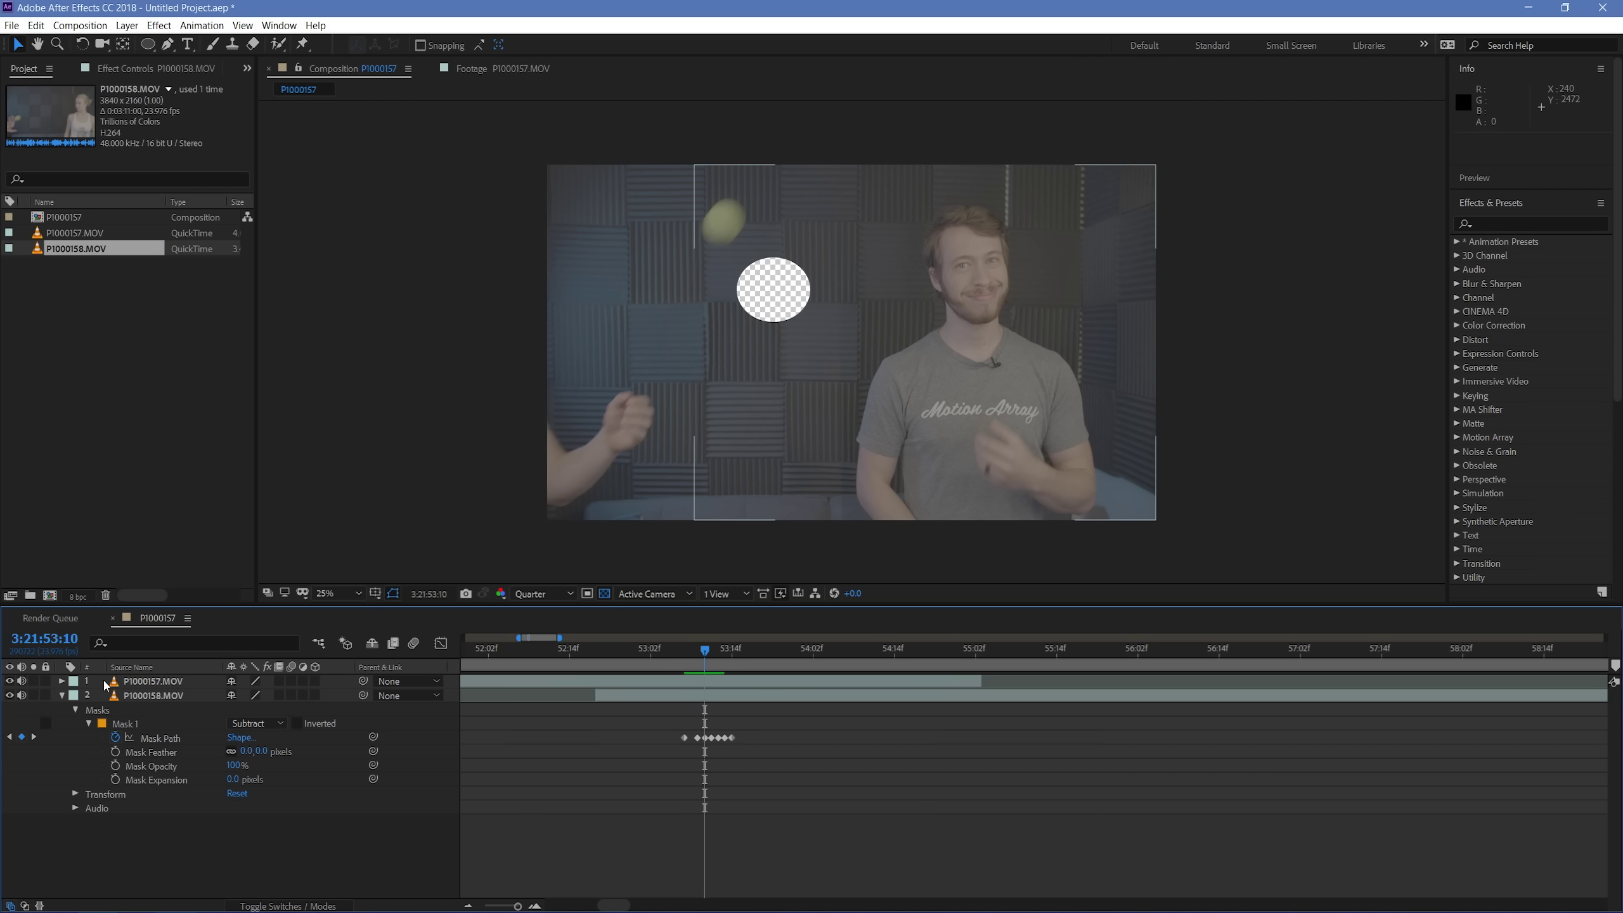
# Step: Collapse the P1000158.MOV layer's properties and rename the P1000157.MOV layer as THROW RIGHT
pyautogui.click(62, 695)
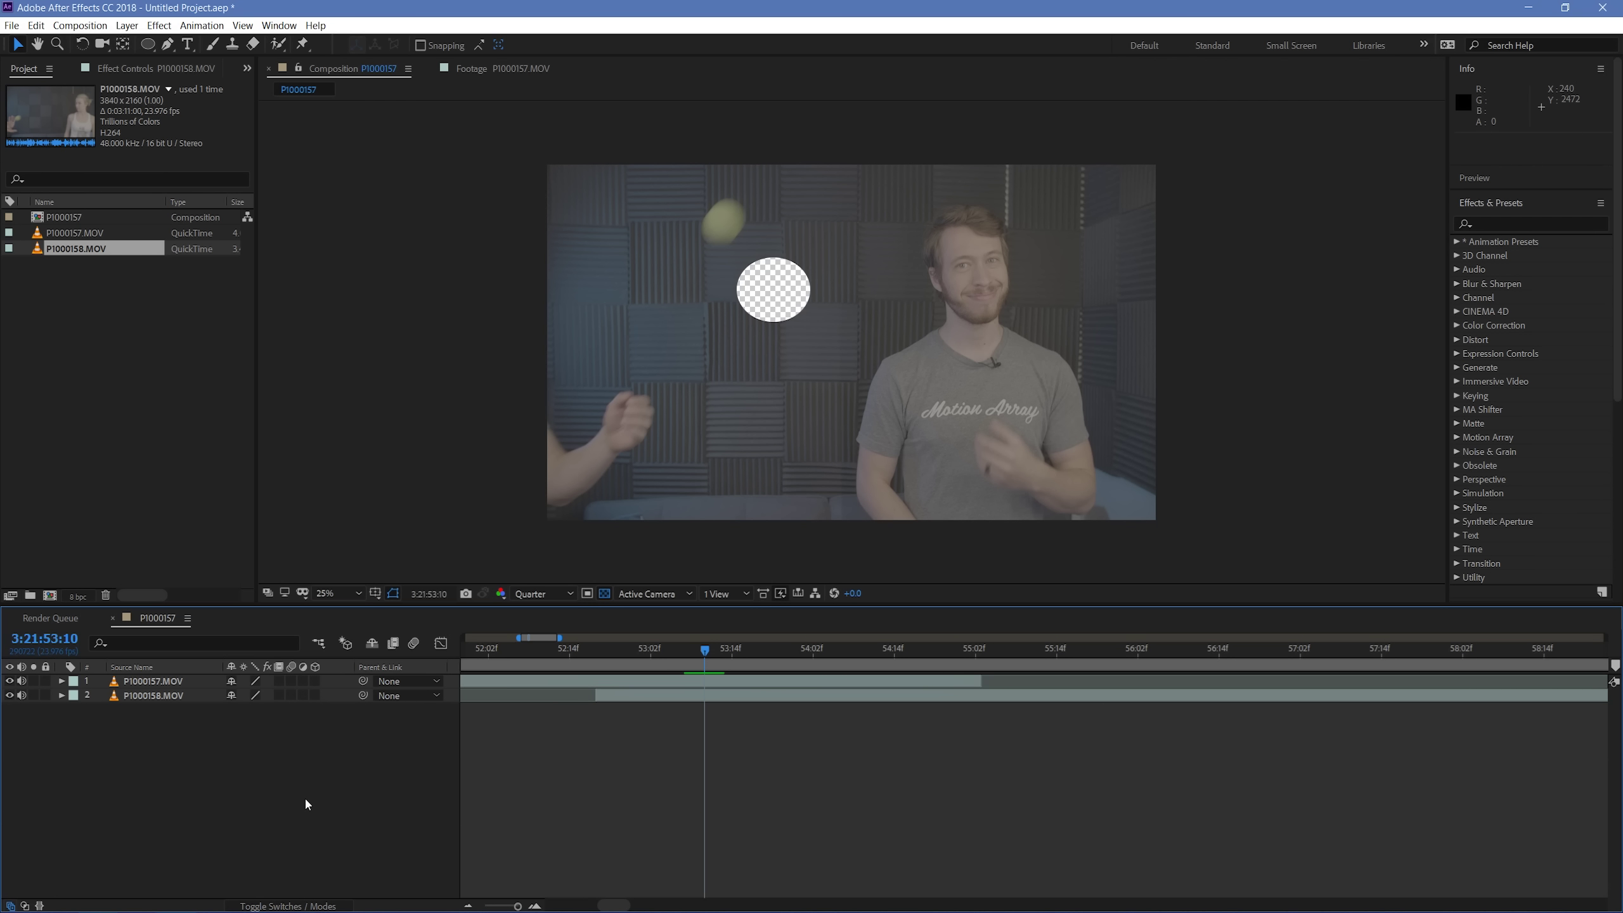
pyautogui.click(160, 683)
pyautogui.rightClick(160, 683)
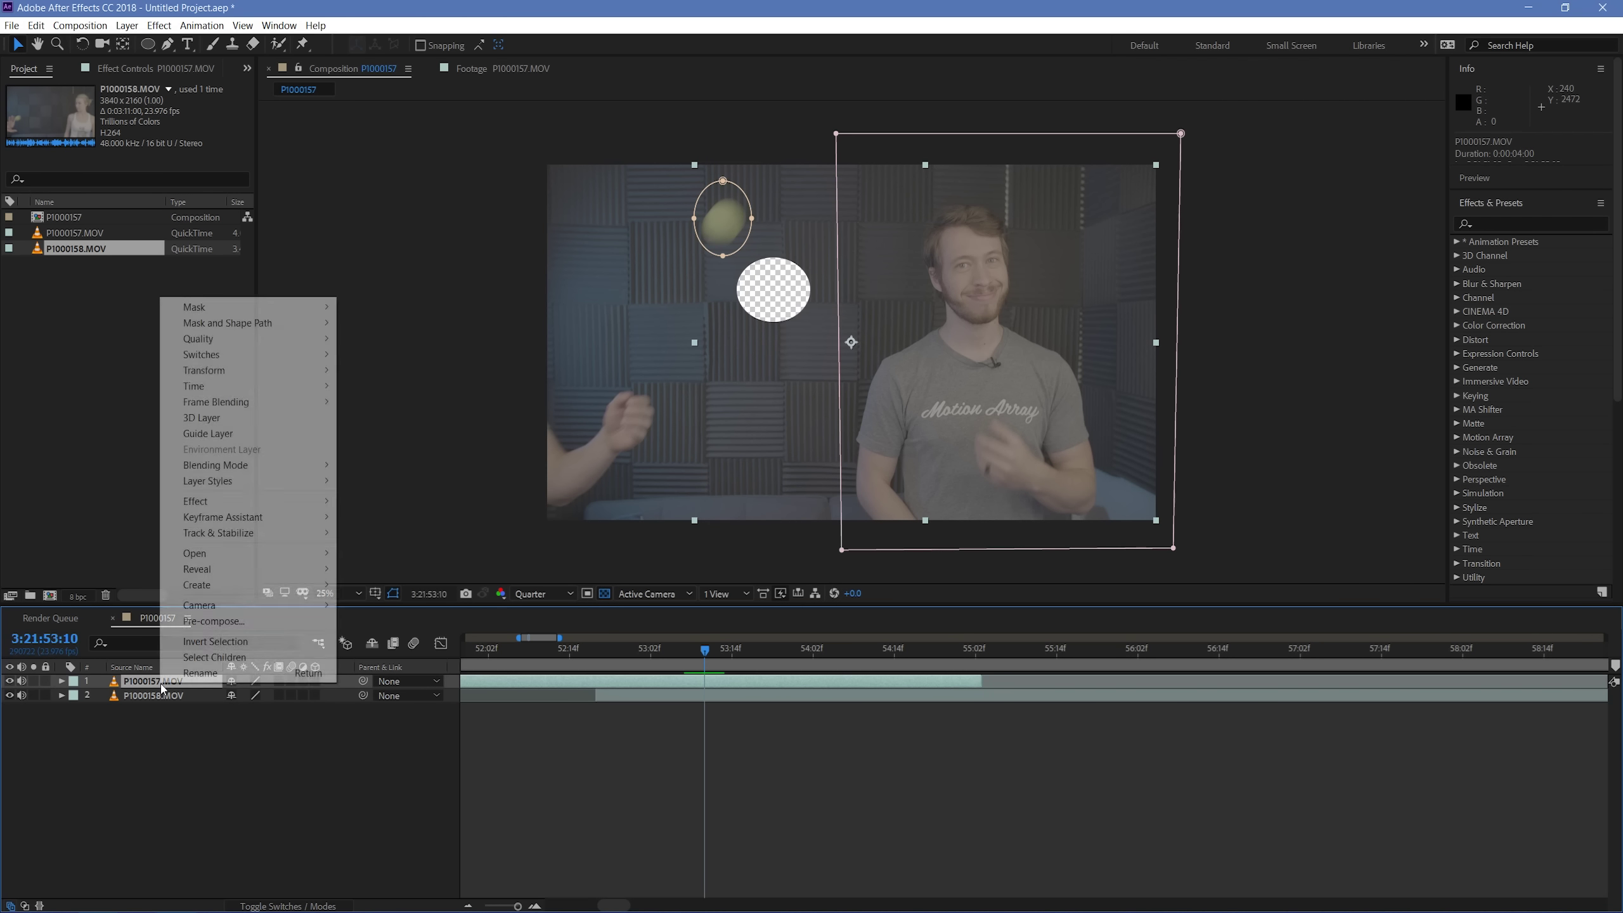
pyautogui.click(192, 674)
pyautogui.write('THROW RIGHT')
pyautogui.press('Return')
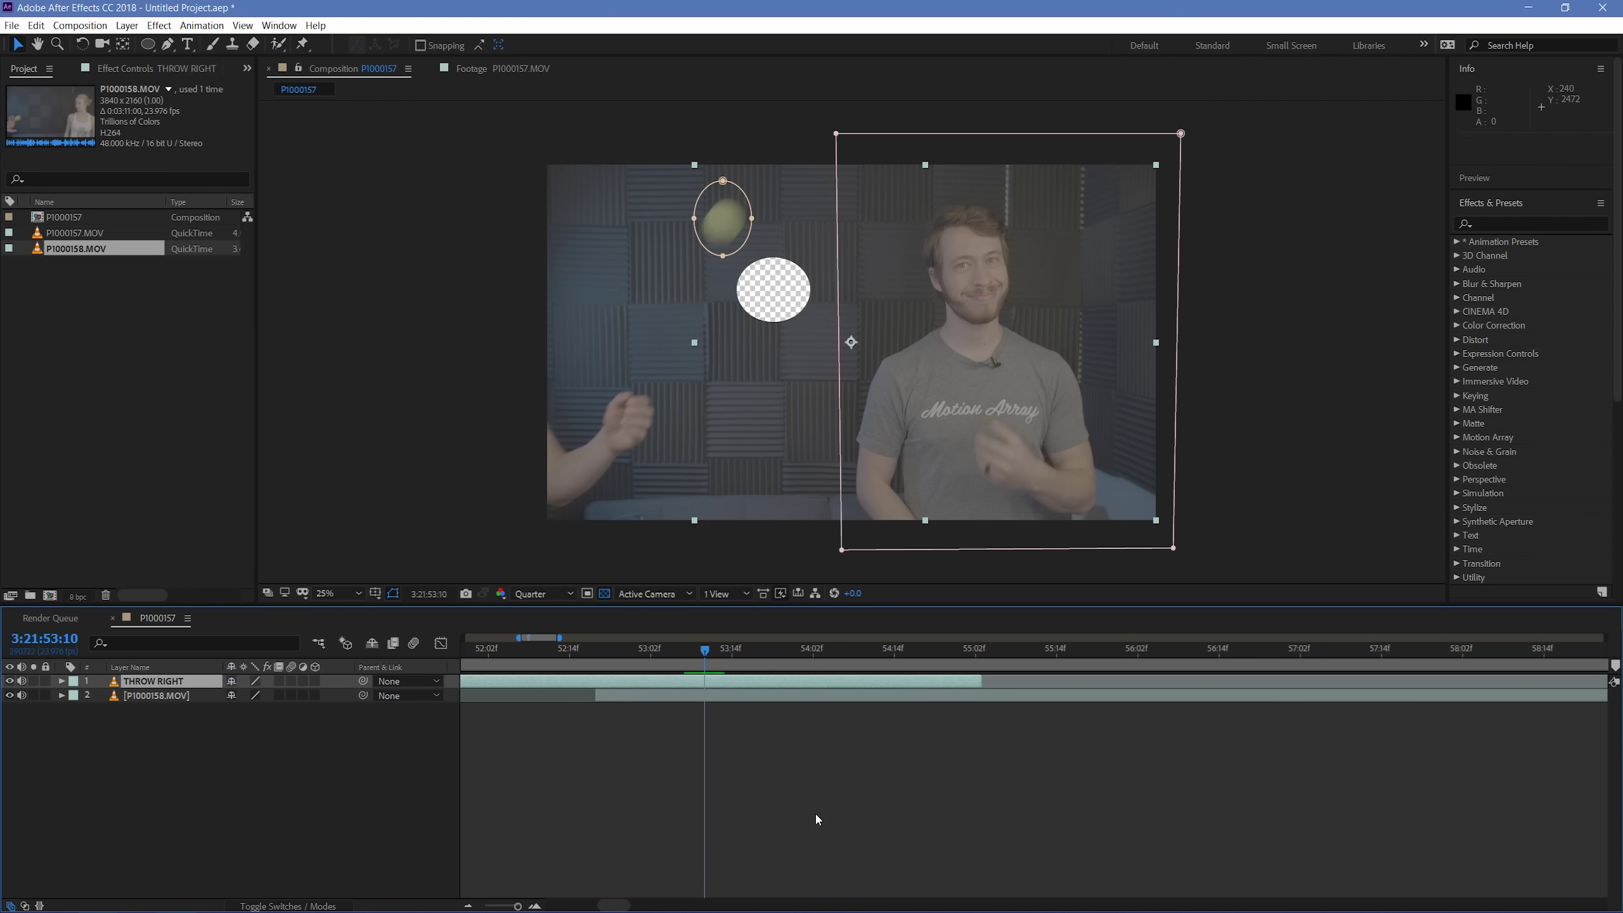
# Step: Rename the P1000158.MOV layer in the composition as CATCH LEFT
pyautogui.rightClick(147, 697)
pyautogui.click(188, 690)
pyautogui.write('CATCH LEFT')
pyautogui.press('Return')
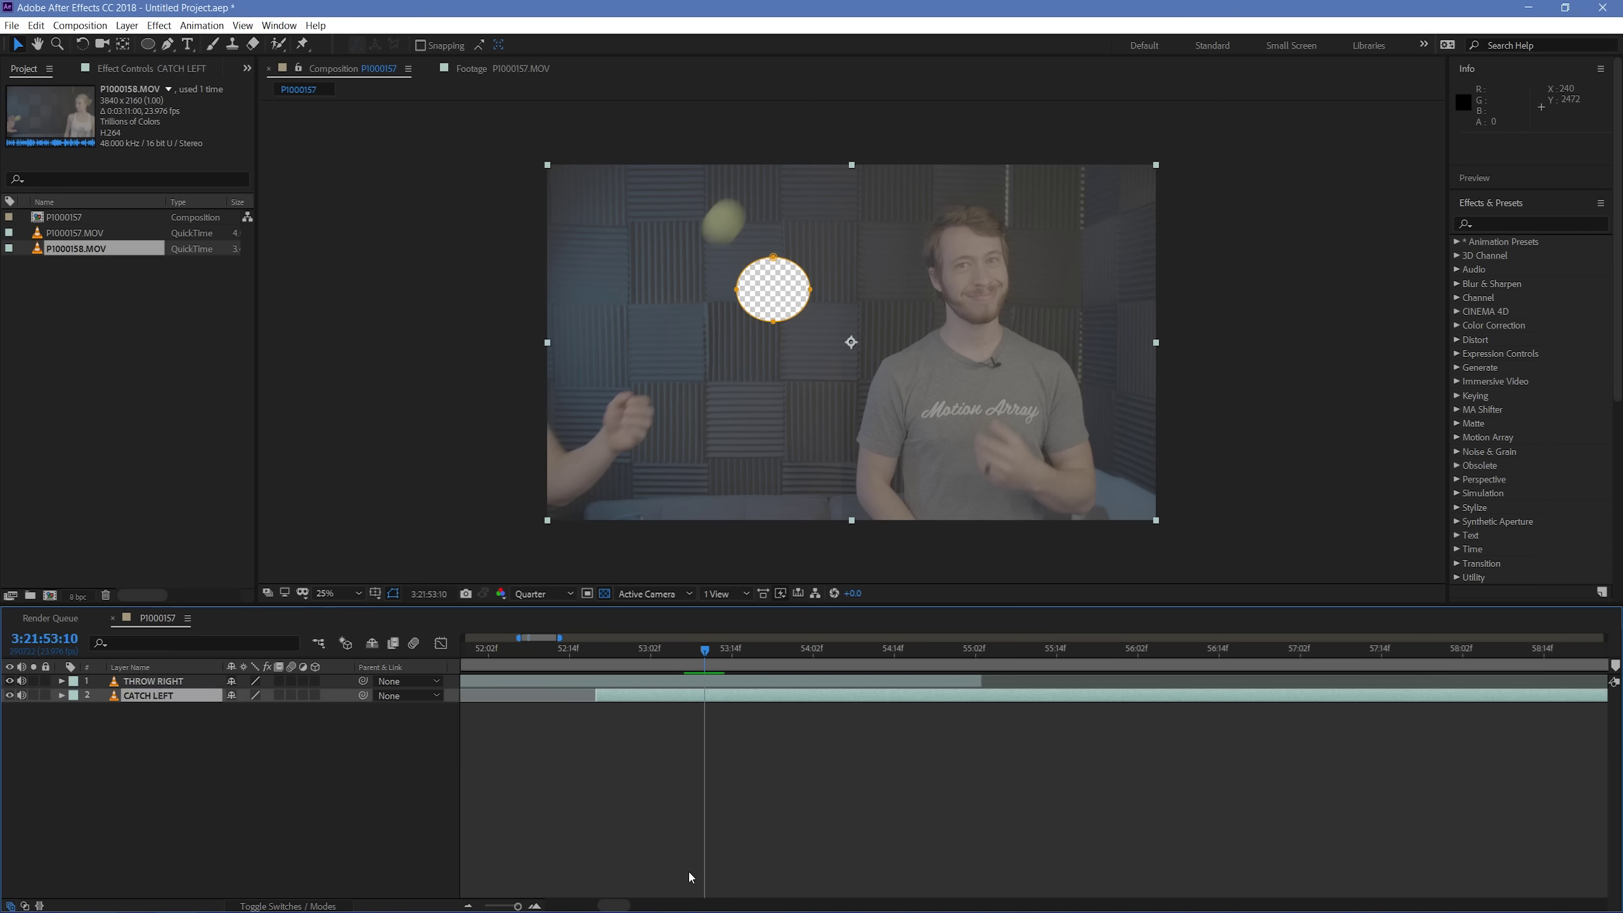
pyautogui.click(655, 786)
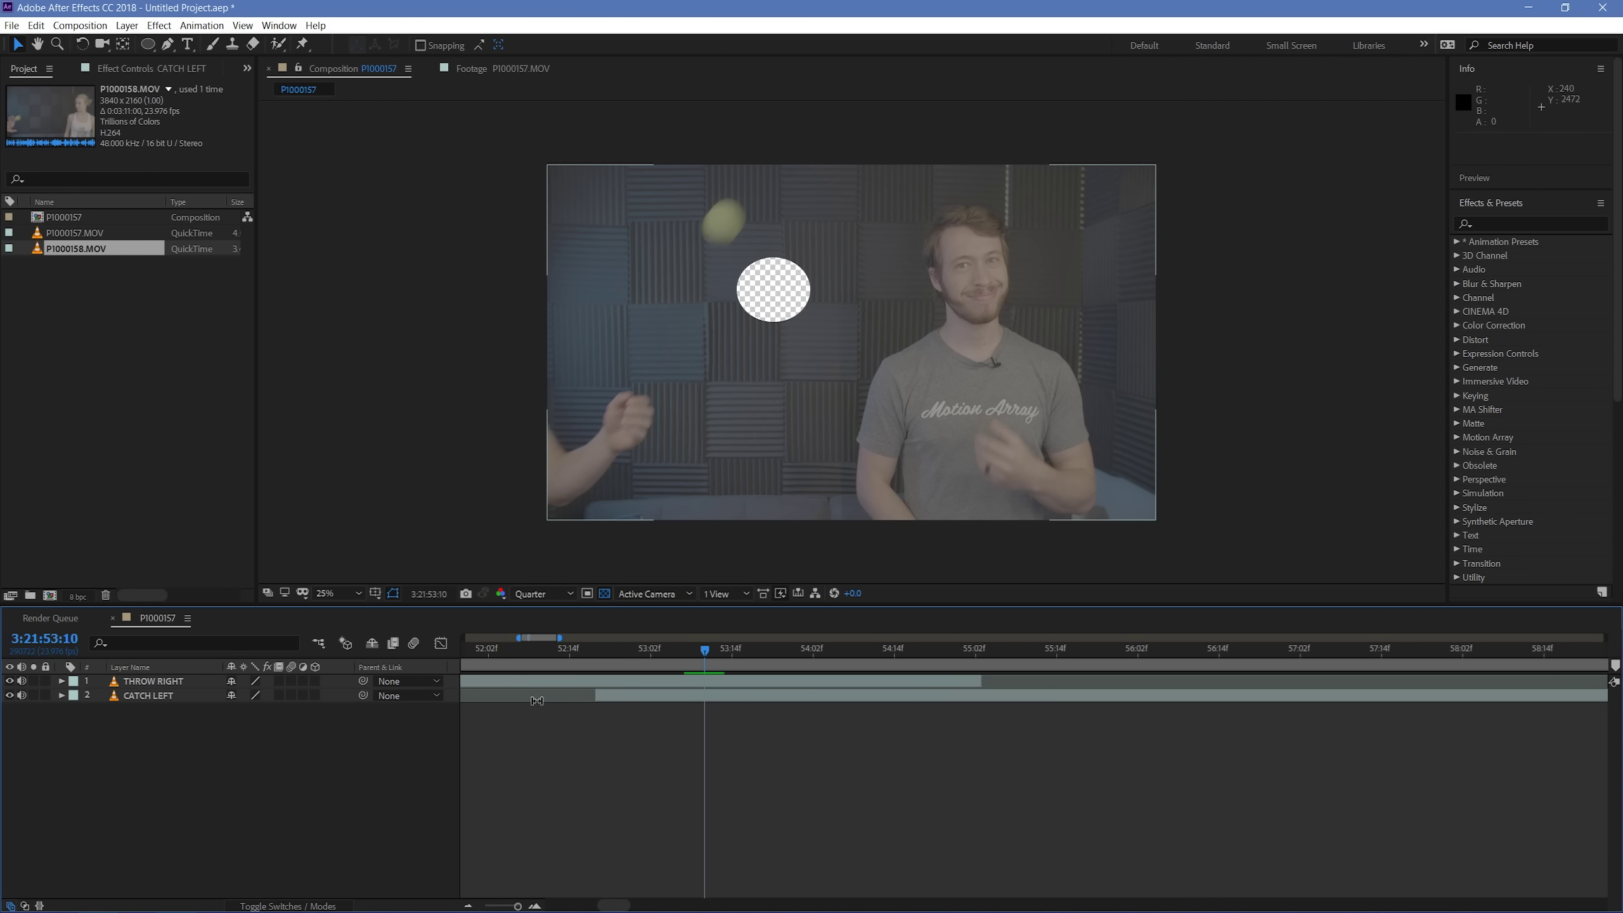
# Step: Move the playhead back to 3:21:53:02 and duplicate the THROW RIGHT layer
pyautogui.moveTo(706, 650); pyautogui.dragTo(650, 660)
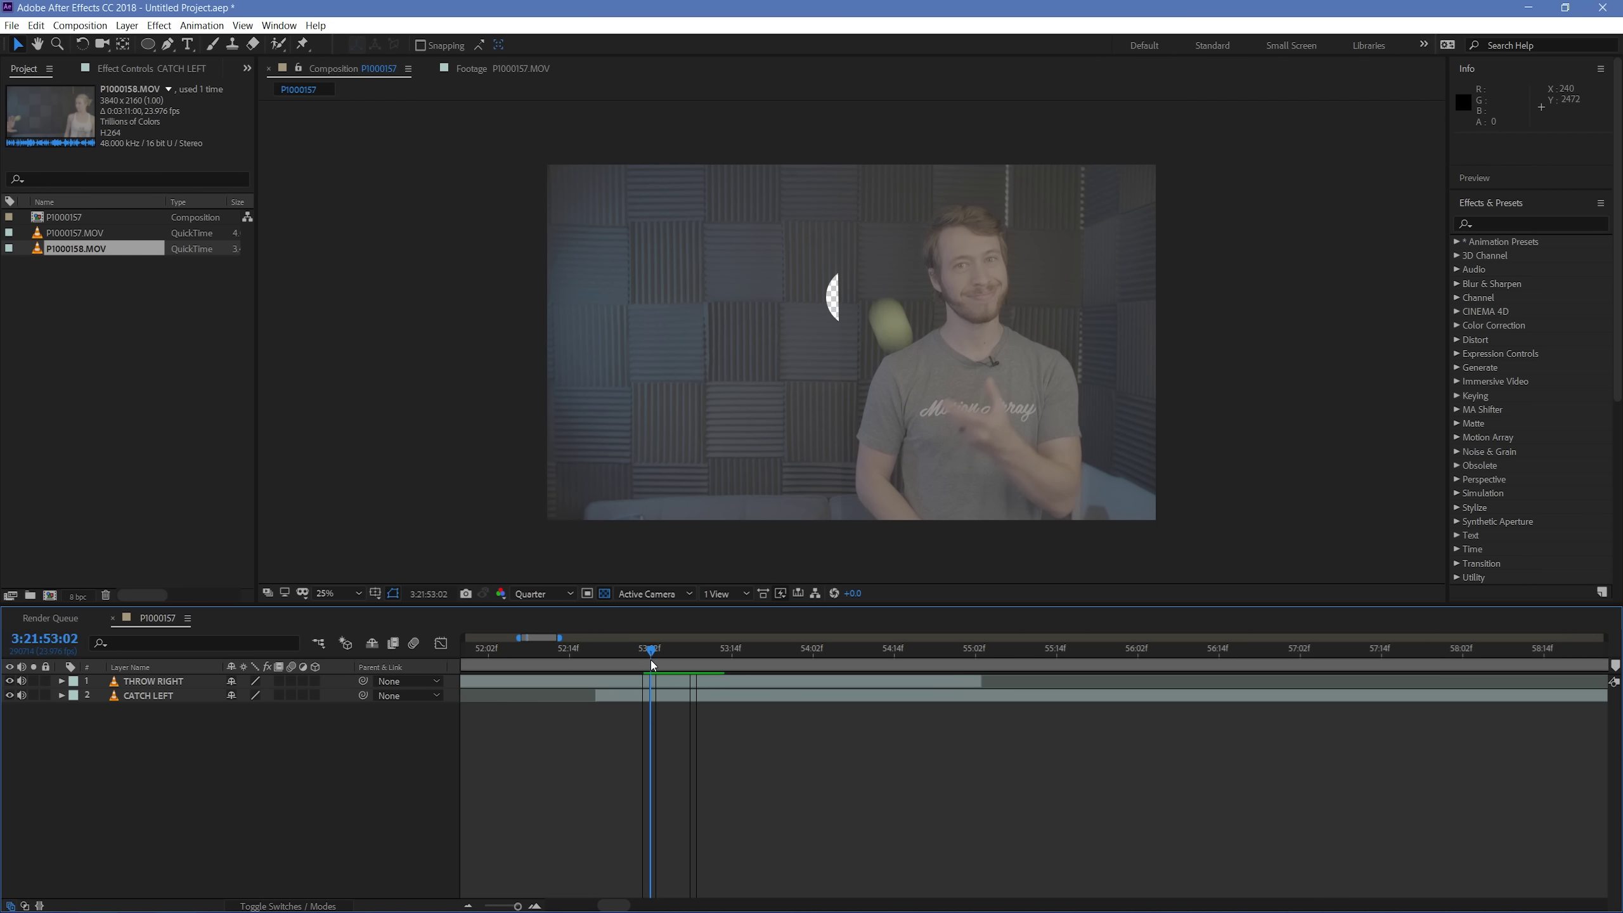
pyautogui.moveTo(651, 662); pyautogui.dragTo(651, 661)
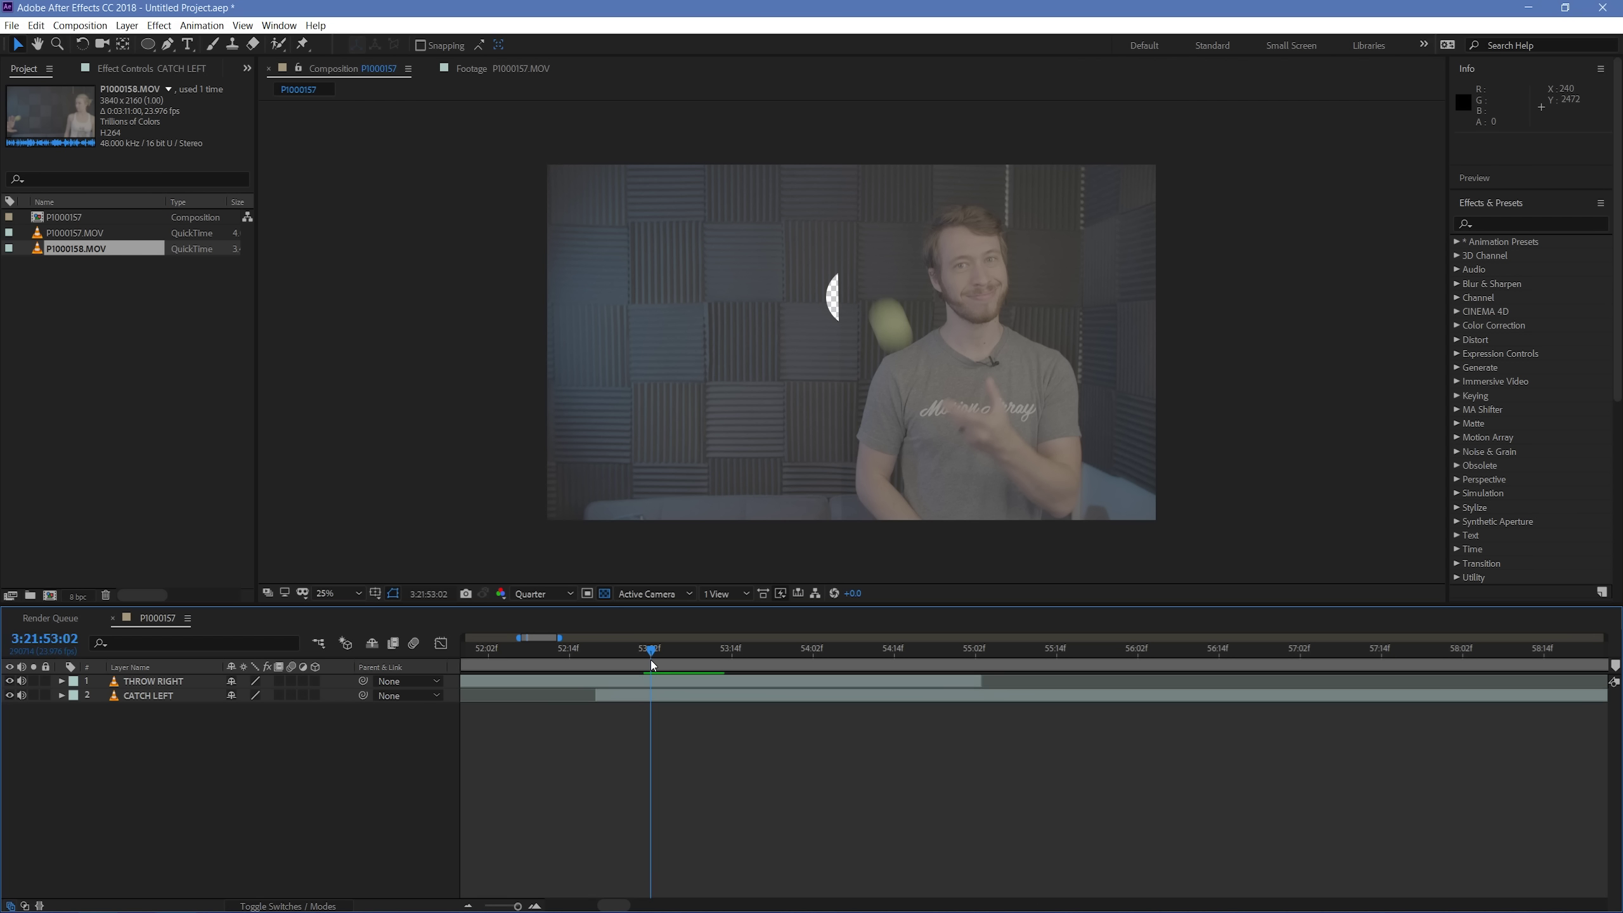
pyautogui.click(476, 695)
pyautogui.click(486, 682)
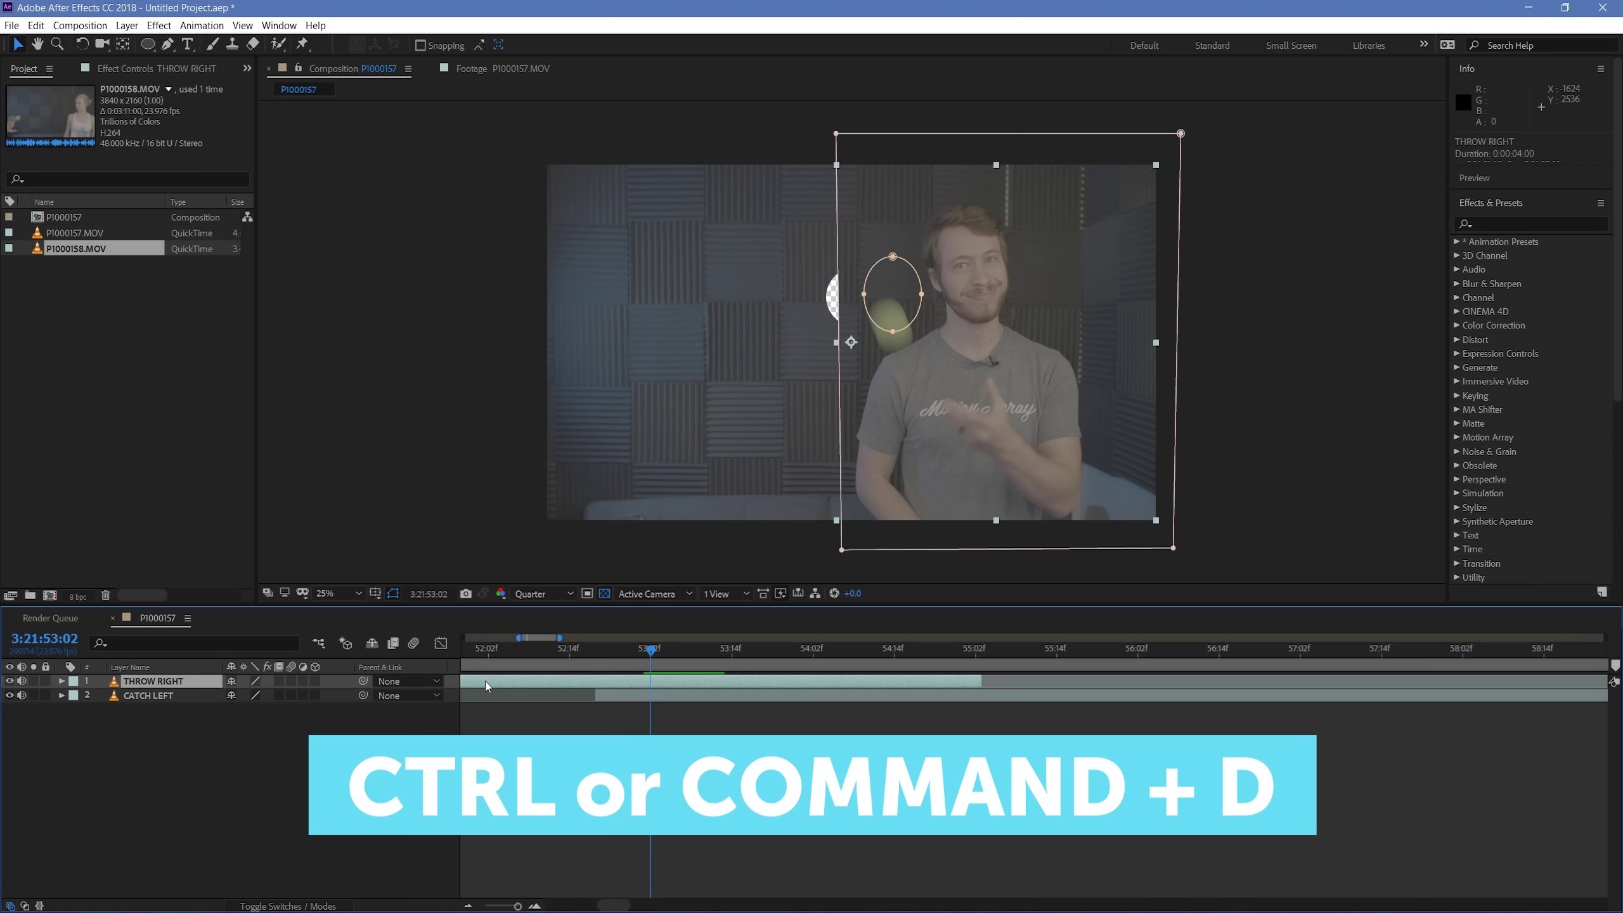
pyautogui.hotkey('ctrl', 'd')
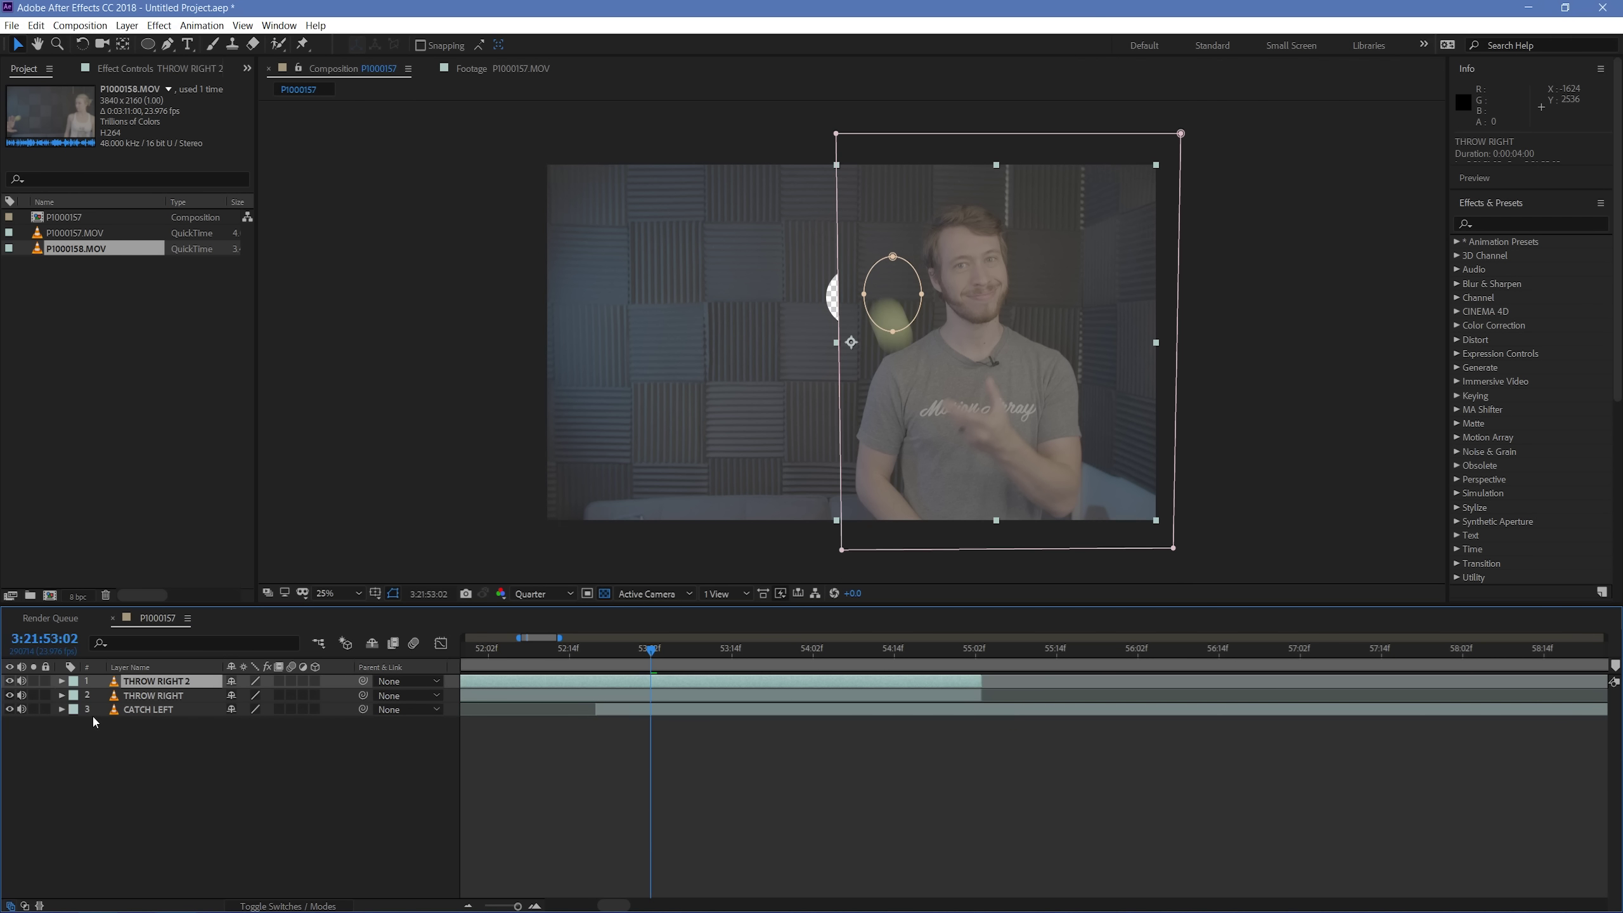
# Step: Solo the duplicated THROW RIGHT layer and delete both of its masks
pyautogui.click(33, 681)
pyautogui.click(61, 681)
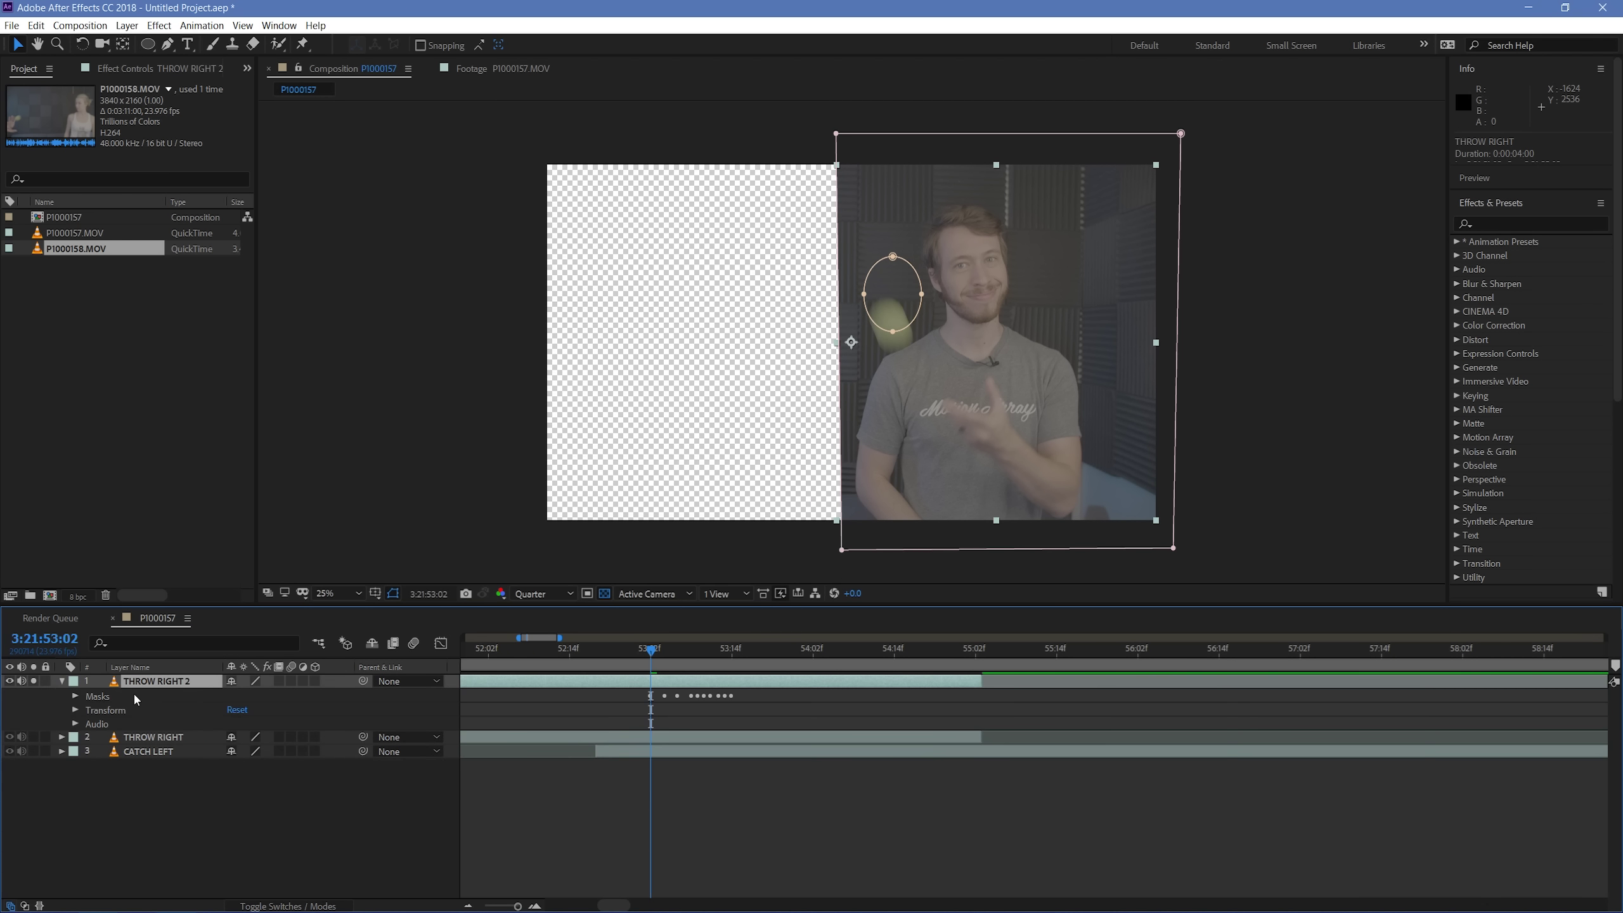
pyautogui.click(76, 696)
pyautogui.click(125, 709)
pyautogui.press('Delete')
pyautogui.click(127, 709)
pyautogui.press('Delete')
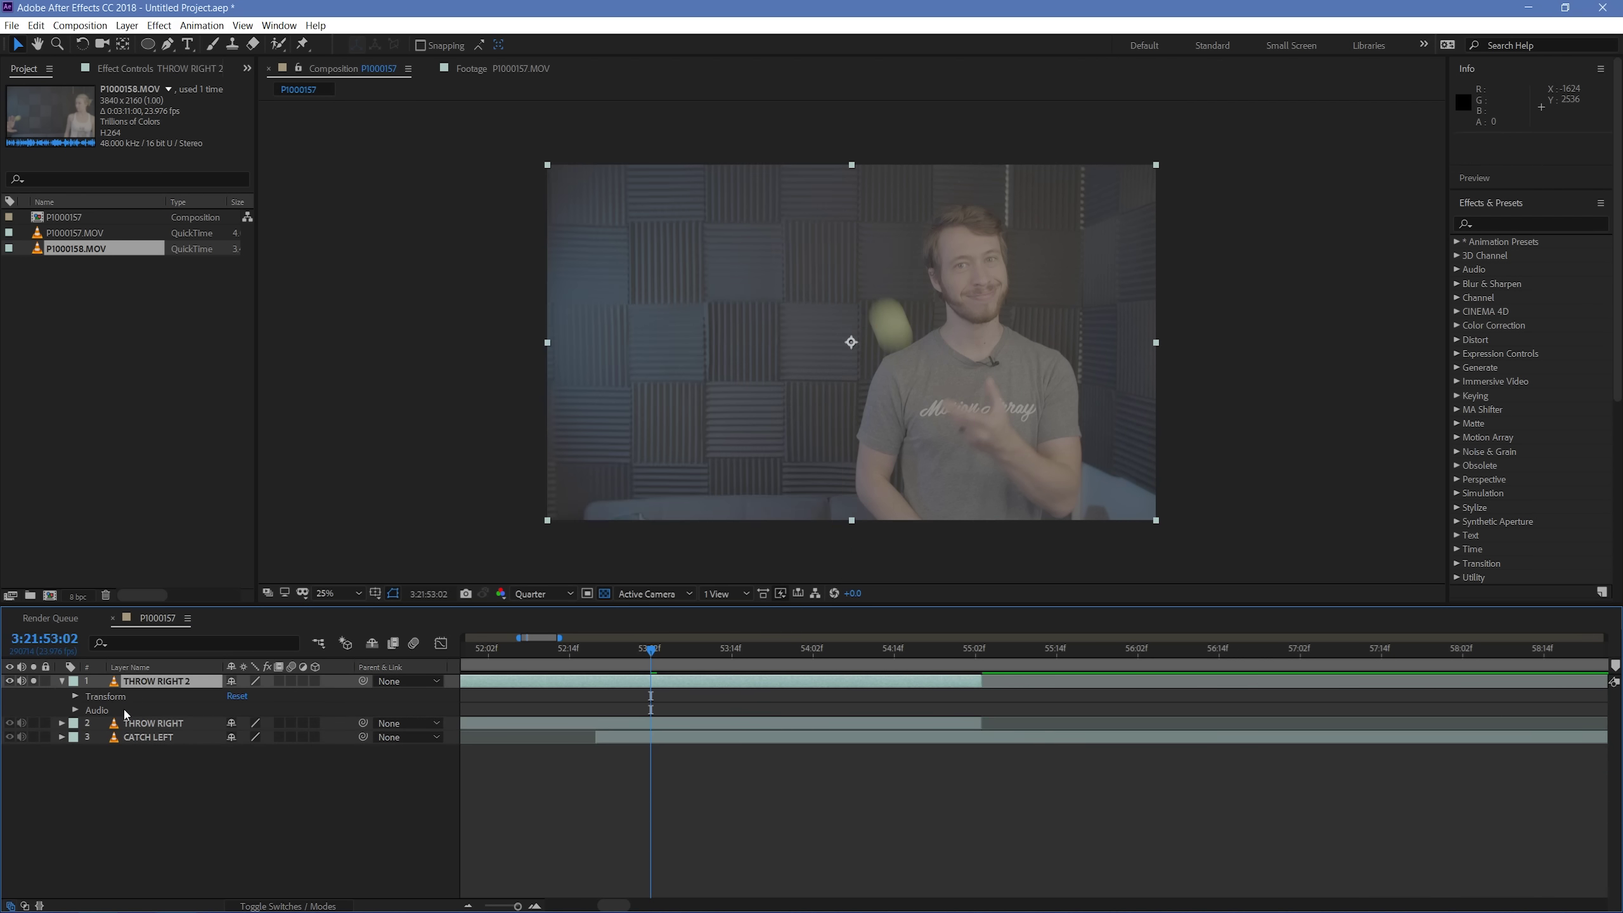
# Step: Extend the unmasked duplicate layer across the whole composition and move the playhead to 3:21:58:06
pyautogui.moveTo(603, 678); pyautogui.dragTo(557, 690)
pyautogui.press(';')
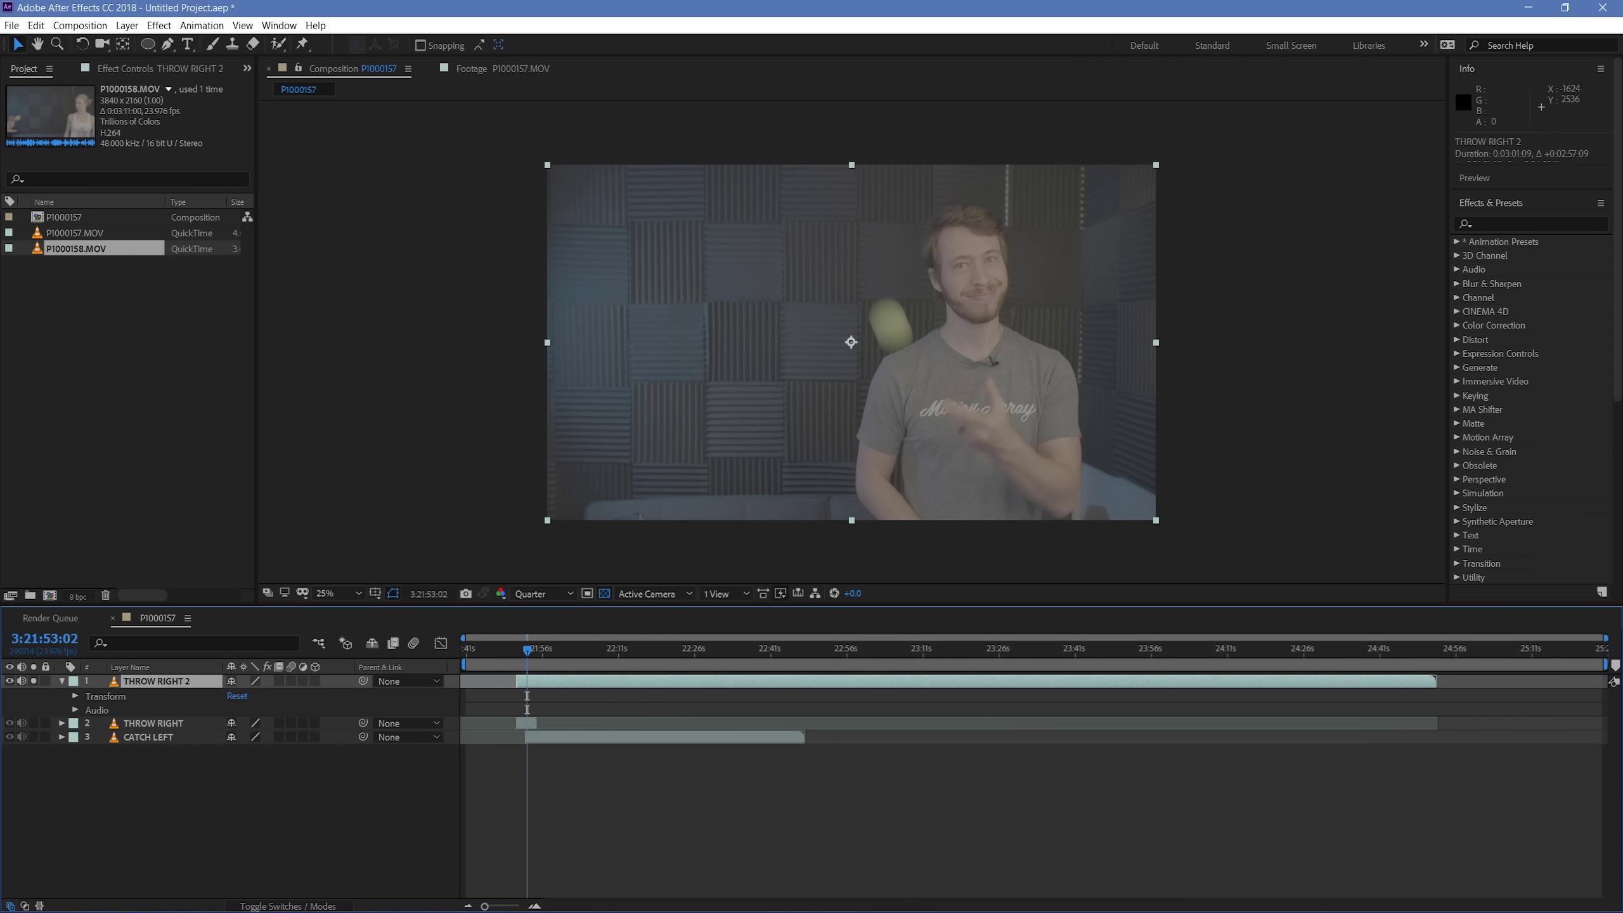
pyautogui.moveTo(722, 691); pyautogui.dragTo(555, 663)
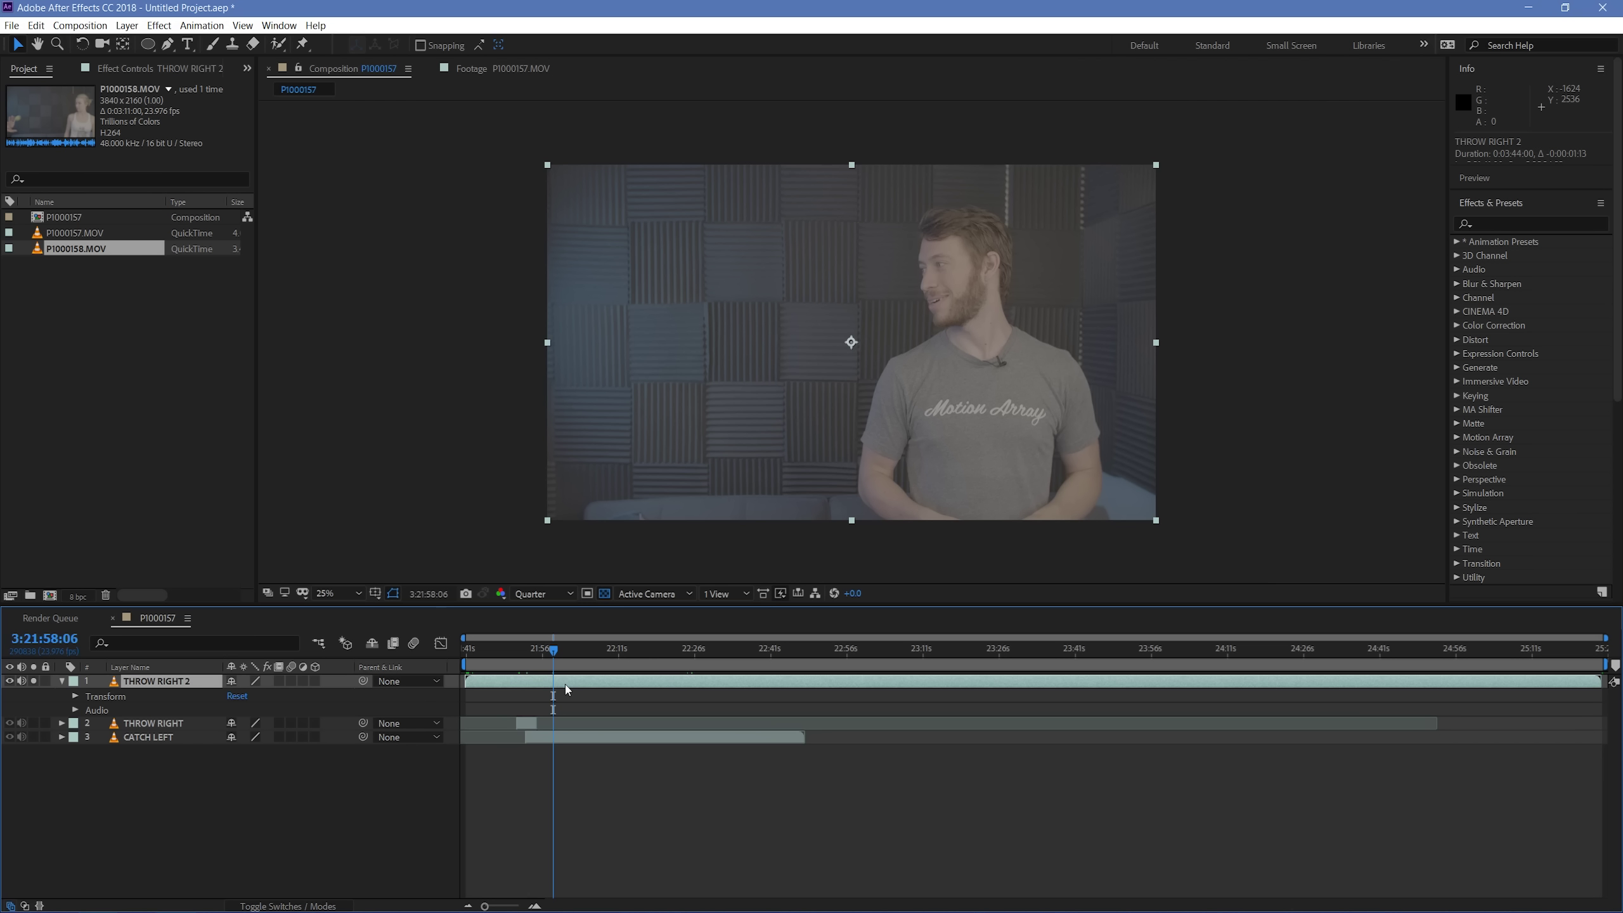
# Step: Freeze the duplicate layer on the ball-free frame at 3:21:58:06, and move back to 3:21:50:15 to check it
pyautogui.rightClick(565, 686)
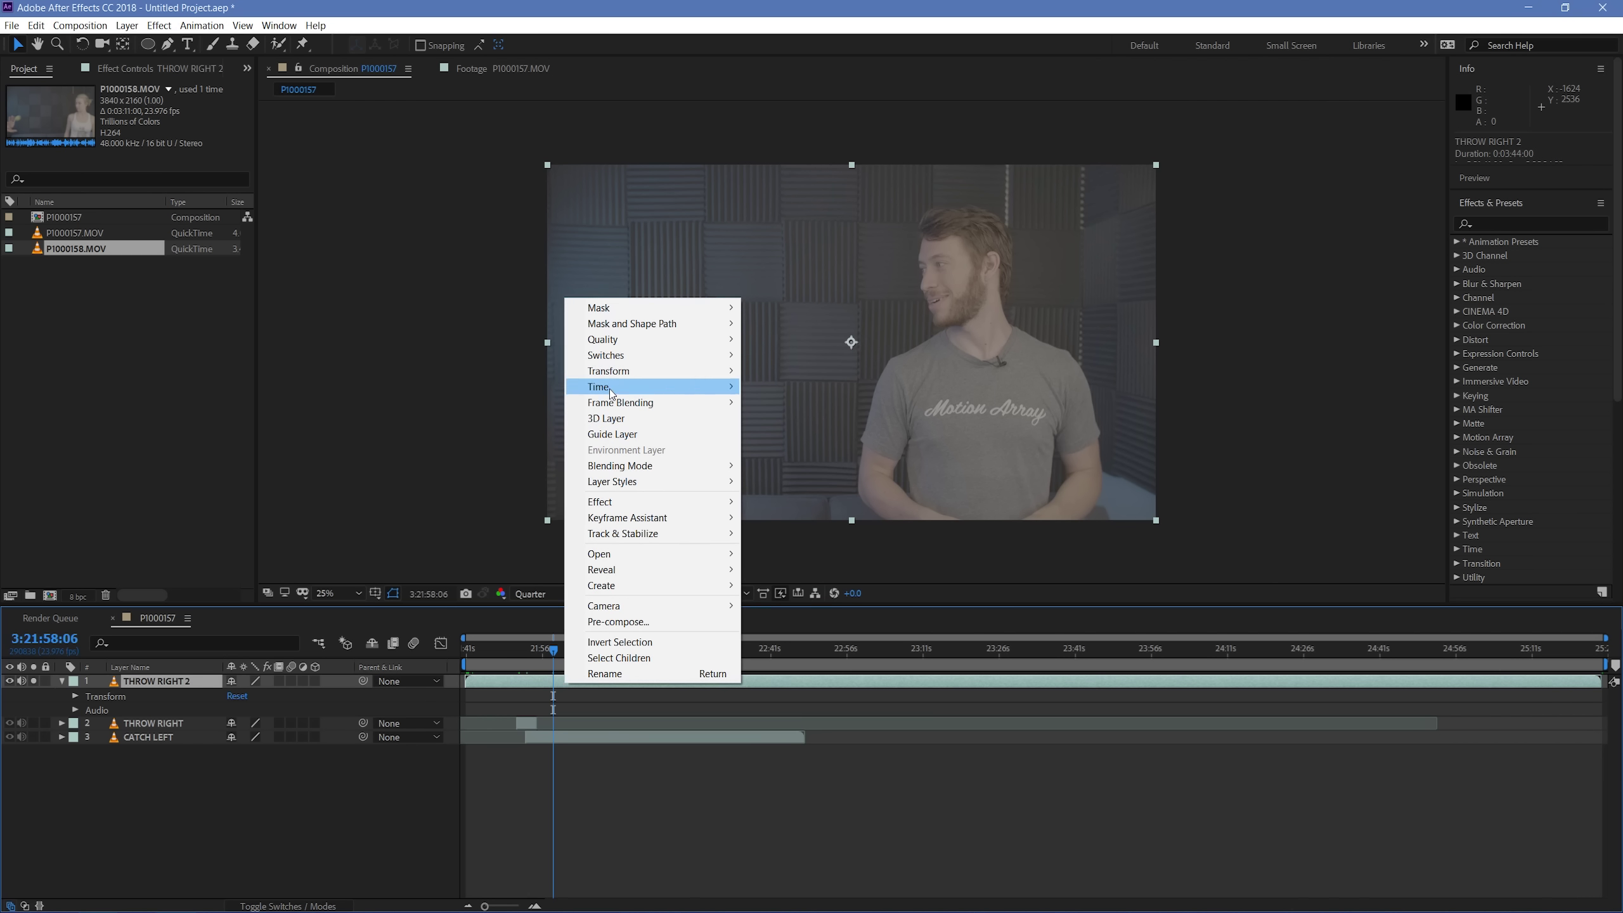
pyautogui.moveTo(611, 391)
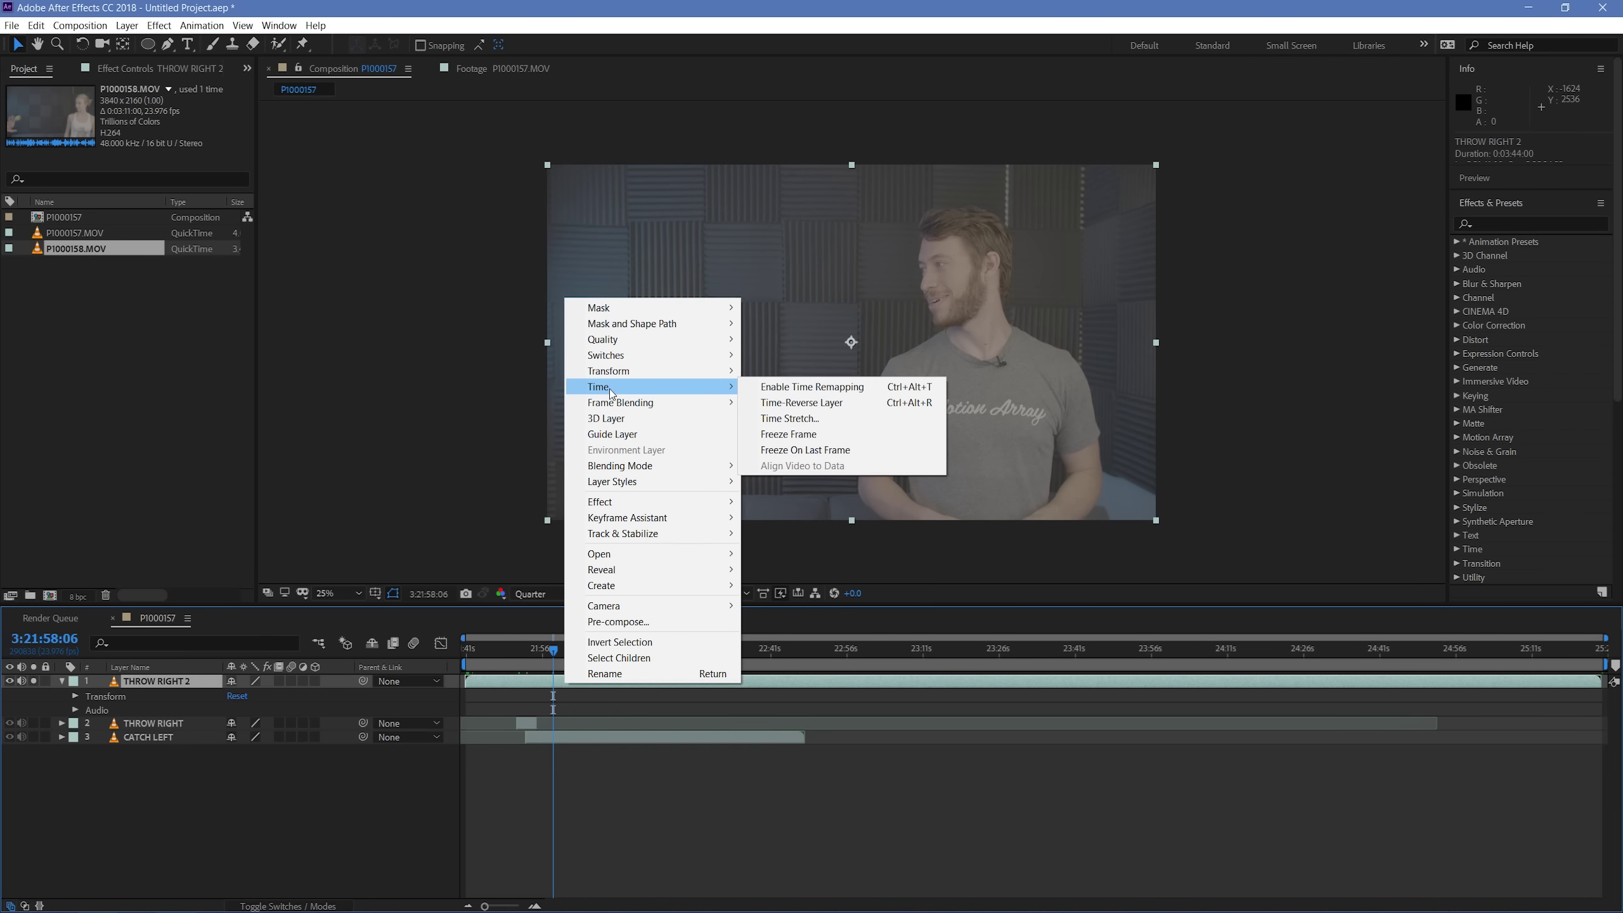
pyautogui.click(791, 434)
pyautogui.moveTo(563, 637); pyautogui.dragTo(515, 692)
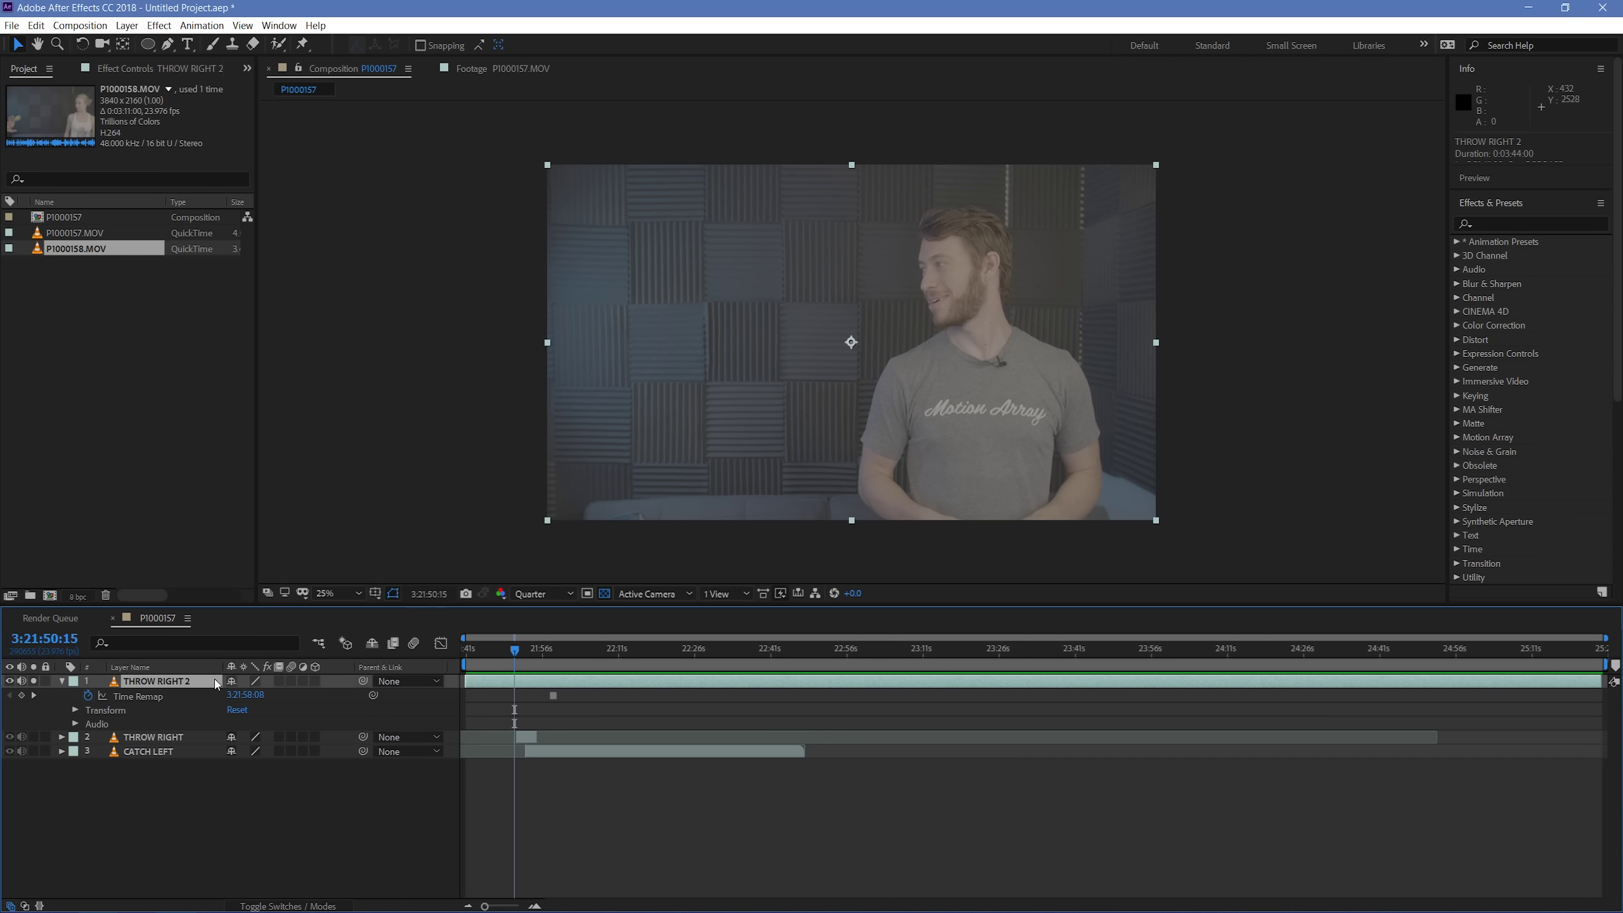
# Step: Rename the frozen layer as Clean Plate (almost), move it below CATCH LEFT and turn off its solo
pyautogui.rightClick(179, 682)
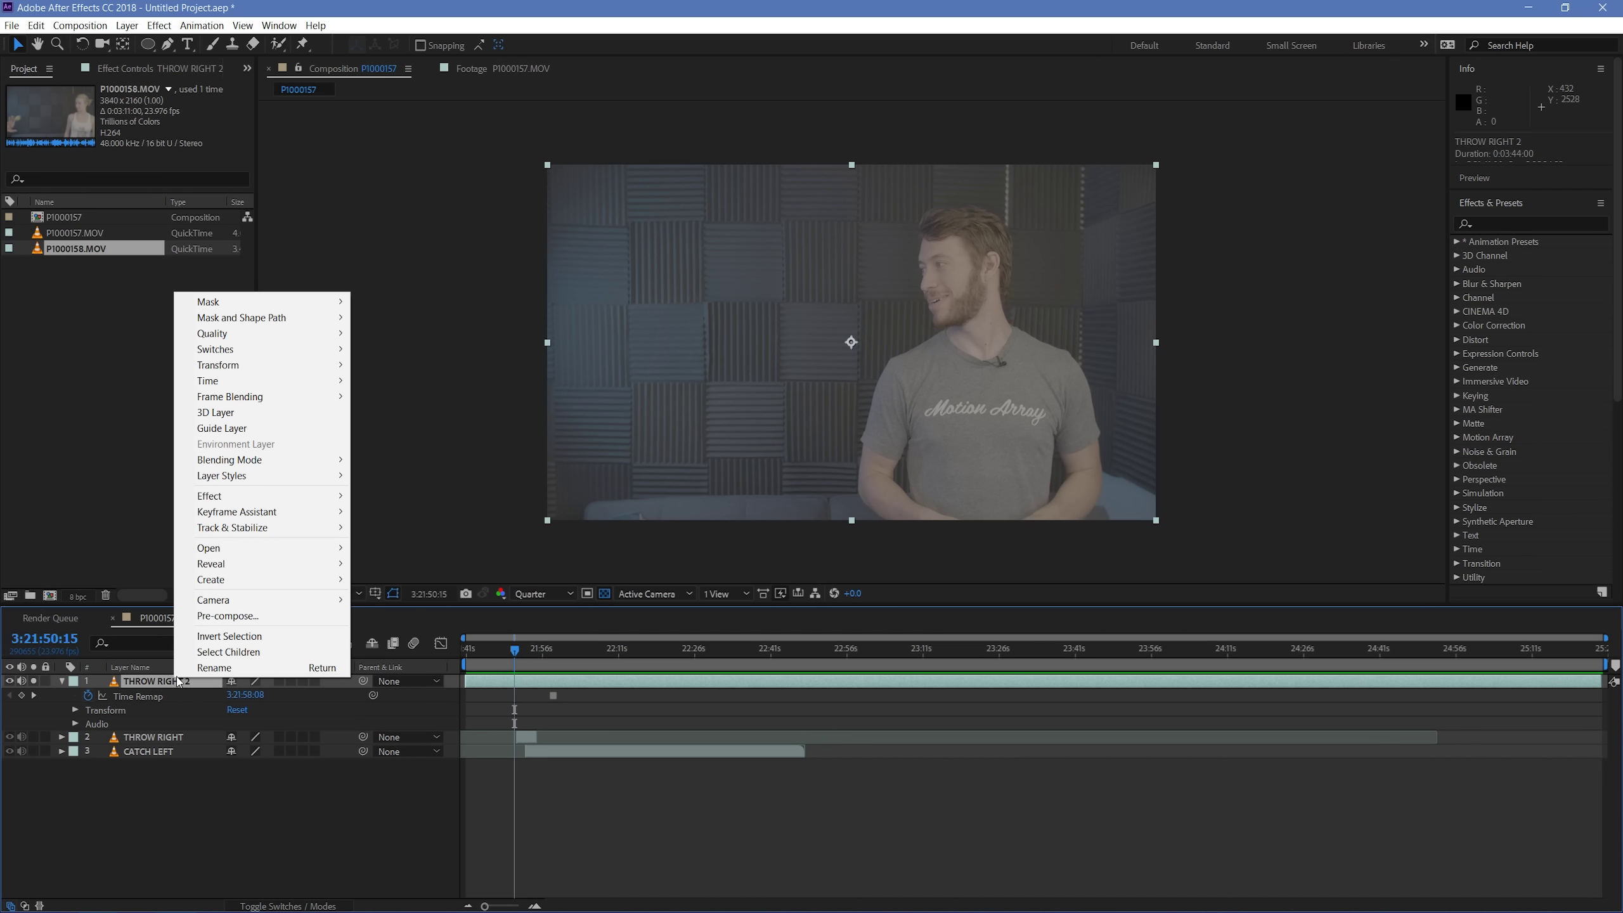
pyautogui.click(212, 668)
pyautogui.write('Clean Plate (almost)')
pyautogui.press('Return')
pyautogui.moveTo(147, 685); pyautogui.dragTo(137, 772)
pyautogui.click(526, 883)
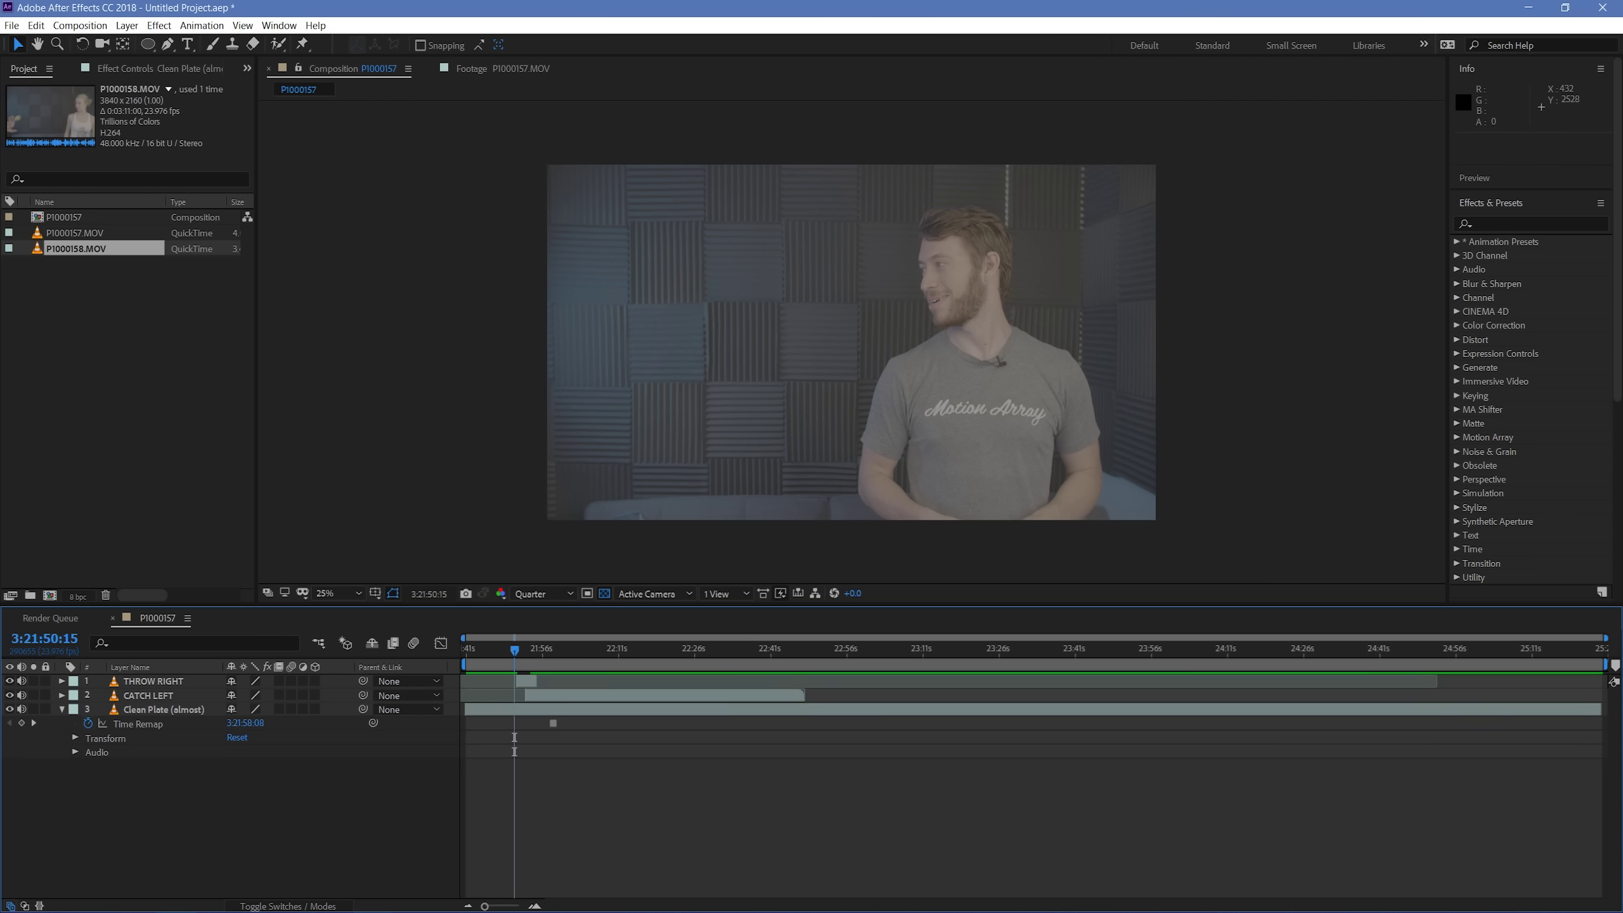
# Step: Extend the start of the THROW RIGHT layer to the beginning of the composition and play back the throw
pyautogui.moveTo(503, 678); pyautogui.dragTo(457, 686)
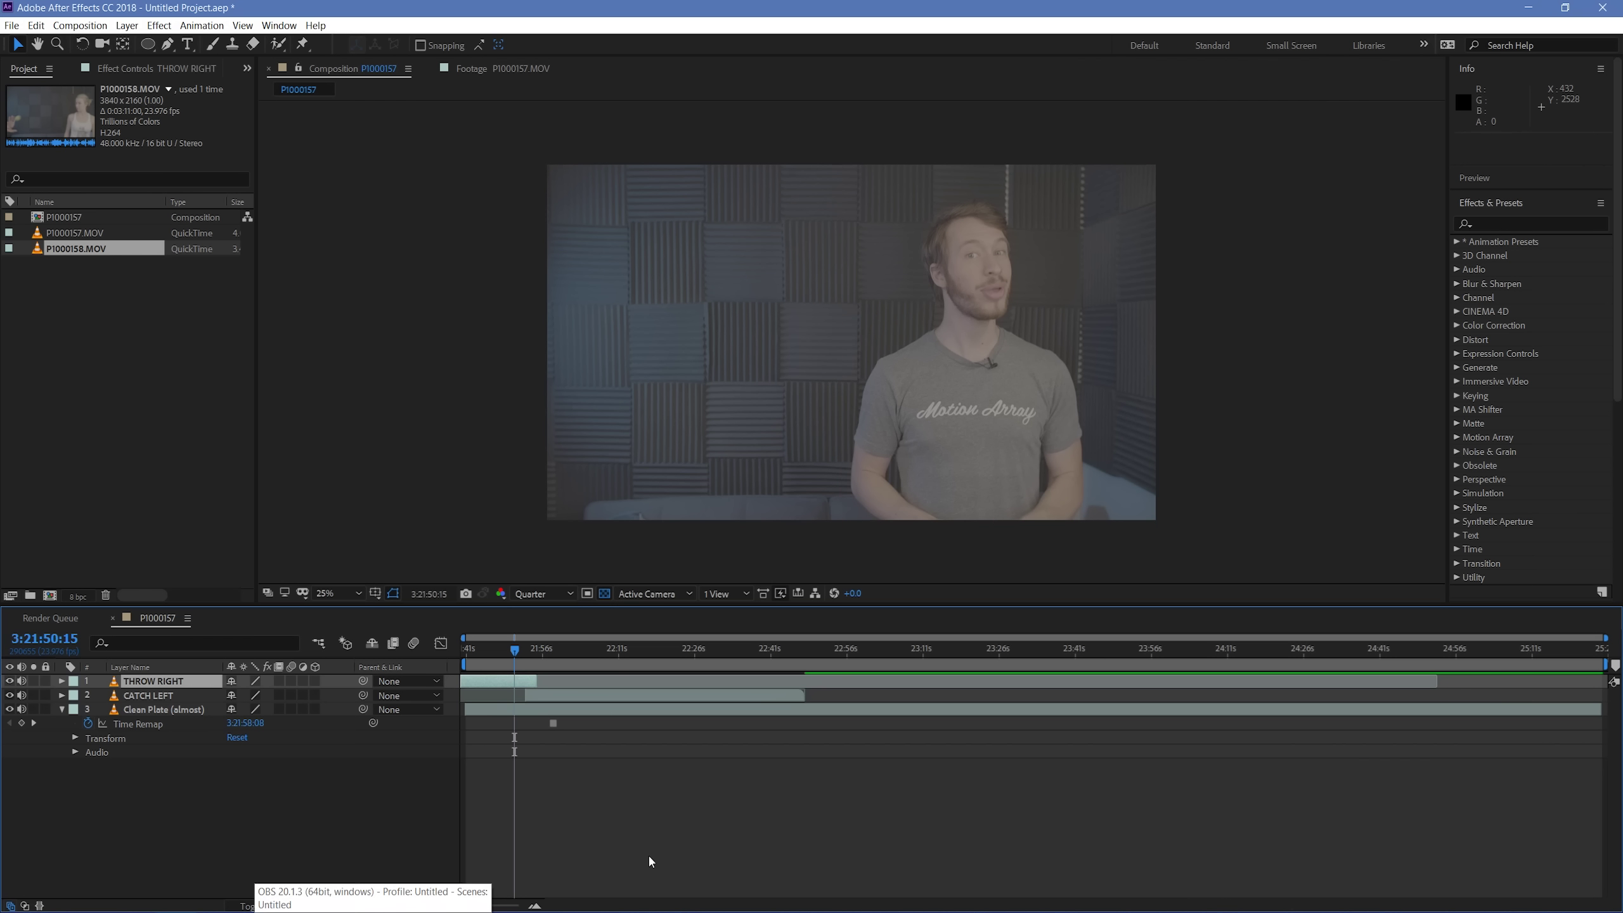
pyautogui.click(641, 828)
pyautogui.press('space')
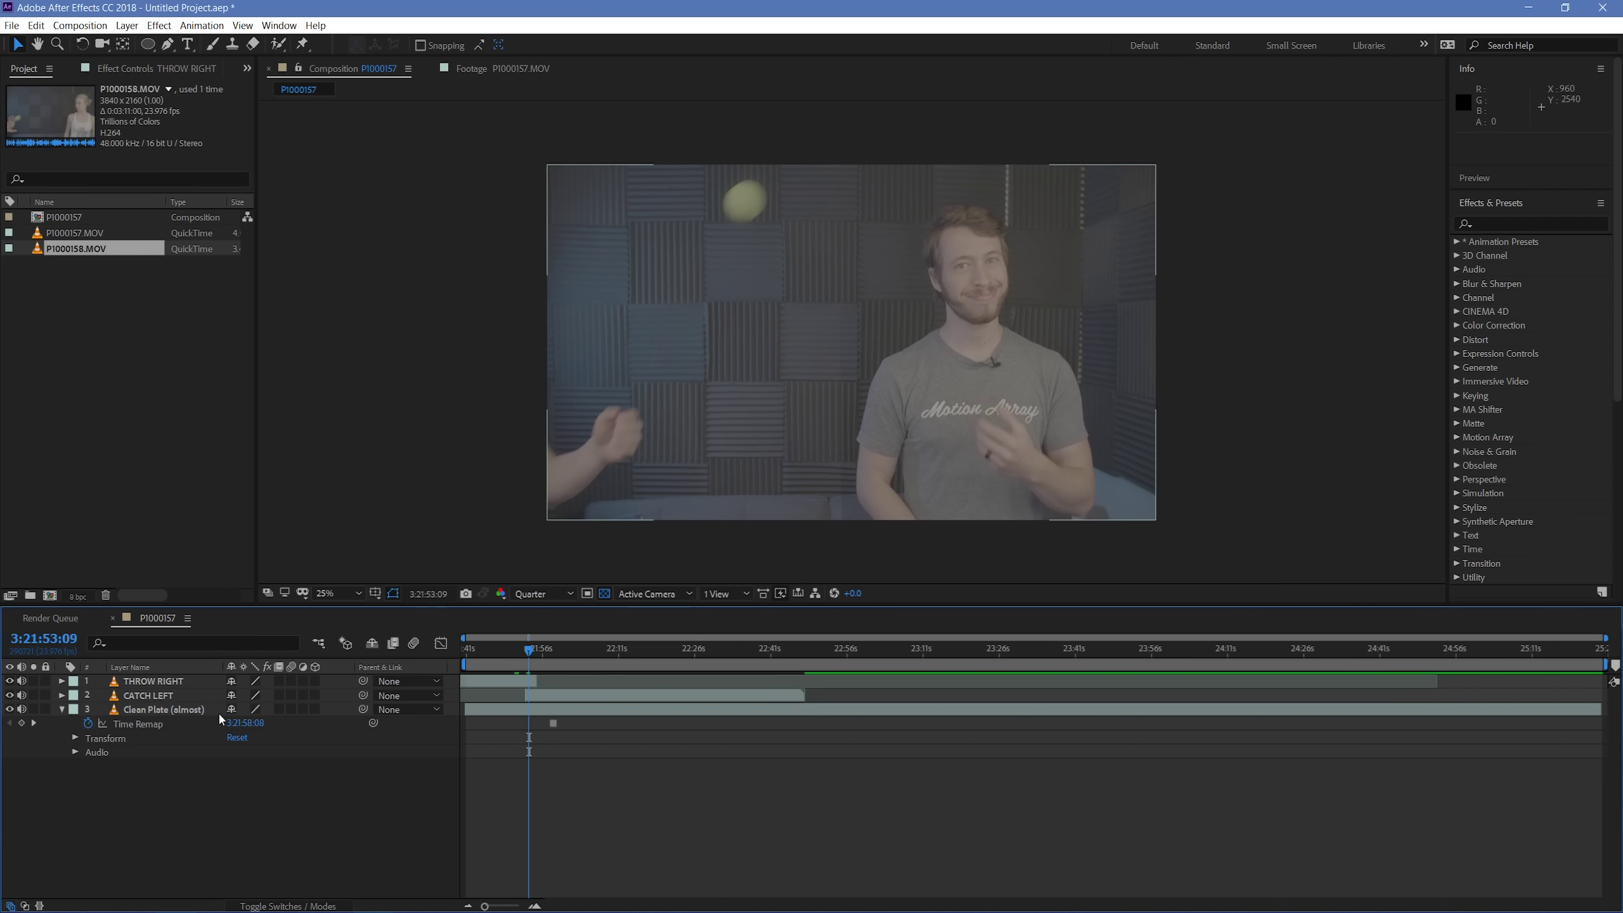
# Step: Expand the CATCH LEFT layer's masks and nudge its subtracting Mask 1 slightly at 3:21:53:11
pyautogui.click(142, 696)
pyautogui.click(59, 695)
pyautogui.click(121, 723)
pyautogui.press('space')
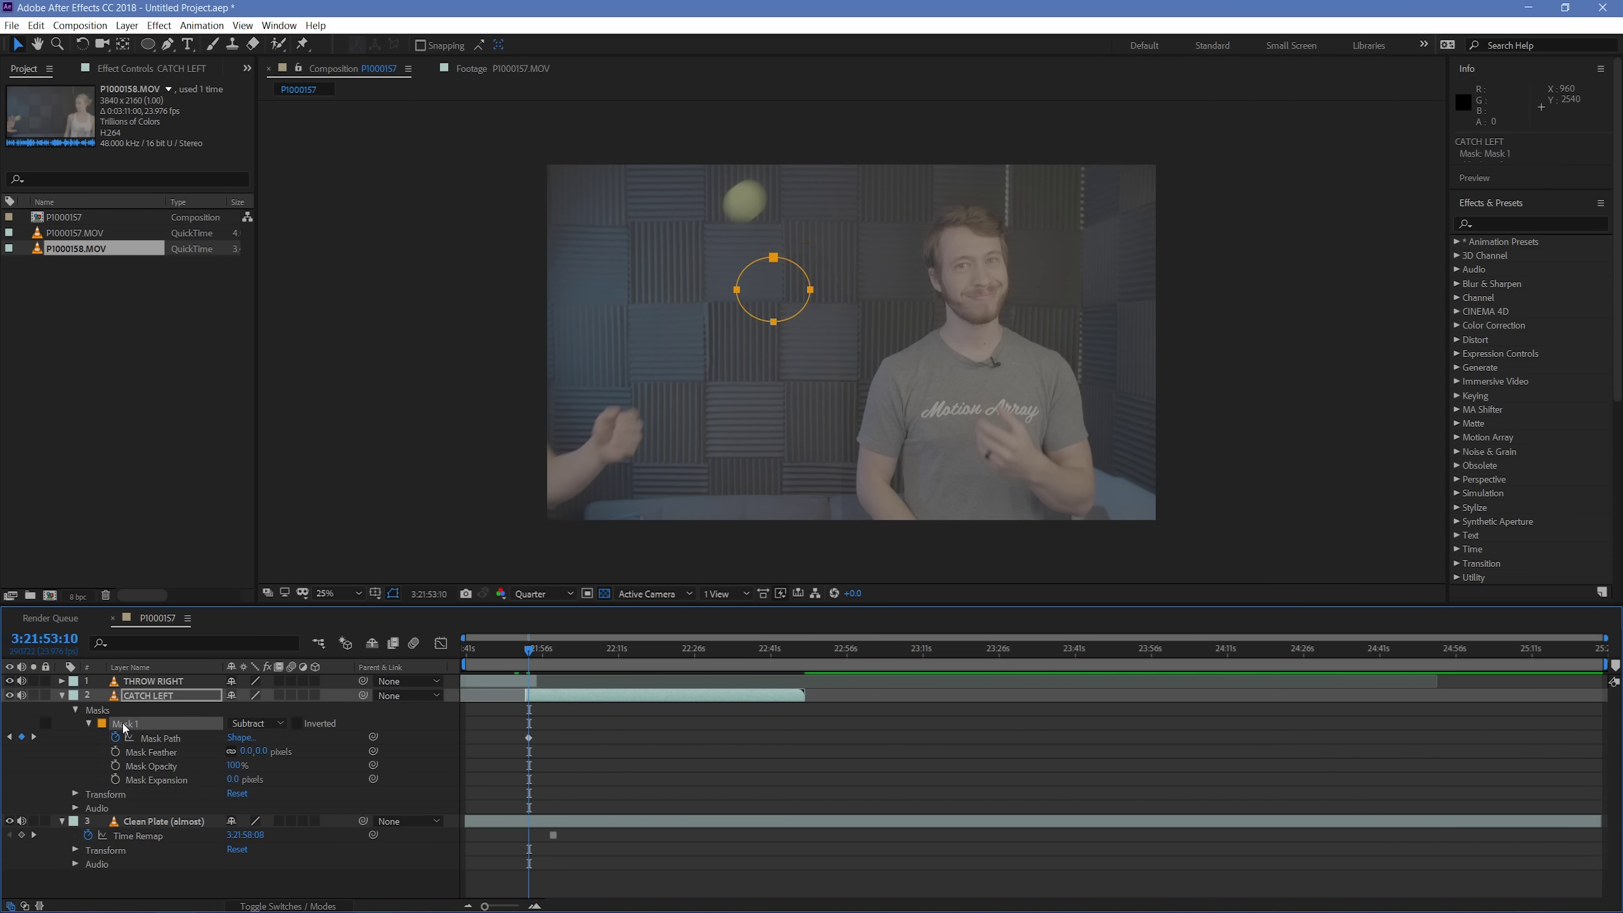
pyautogui.press('space')
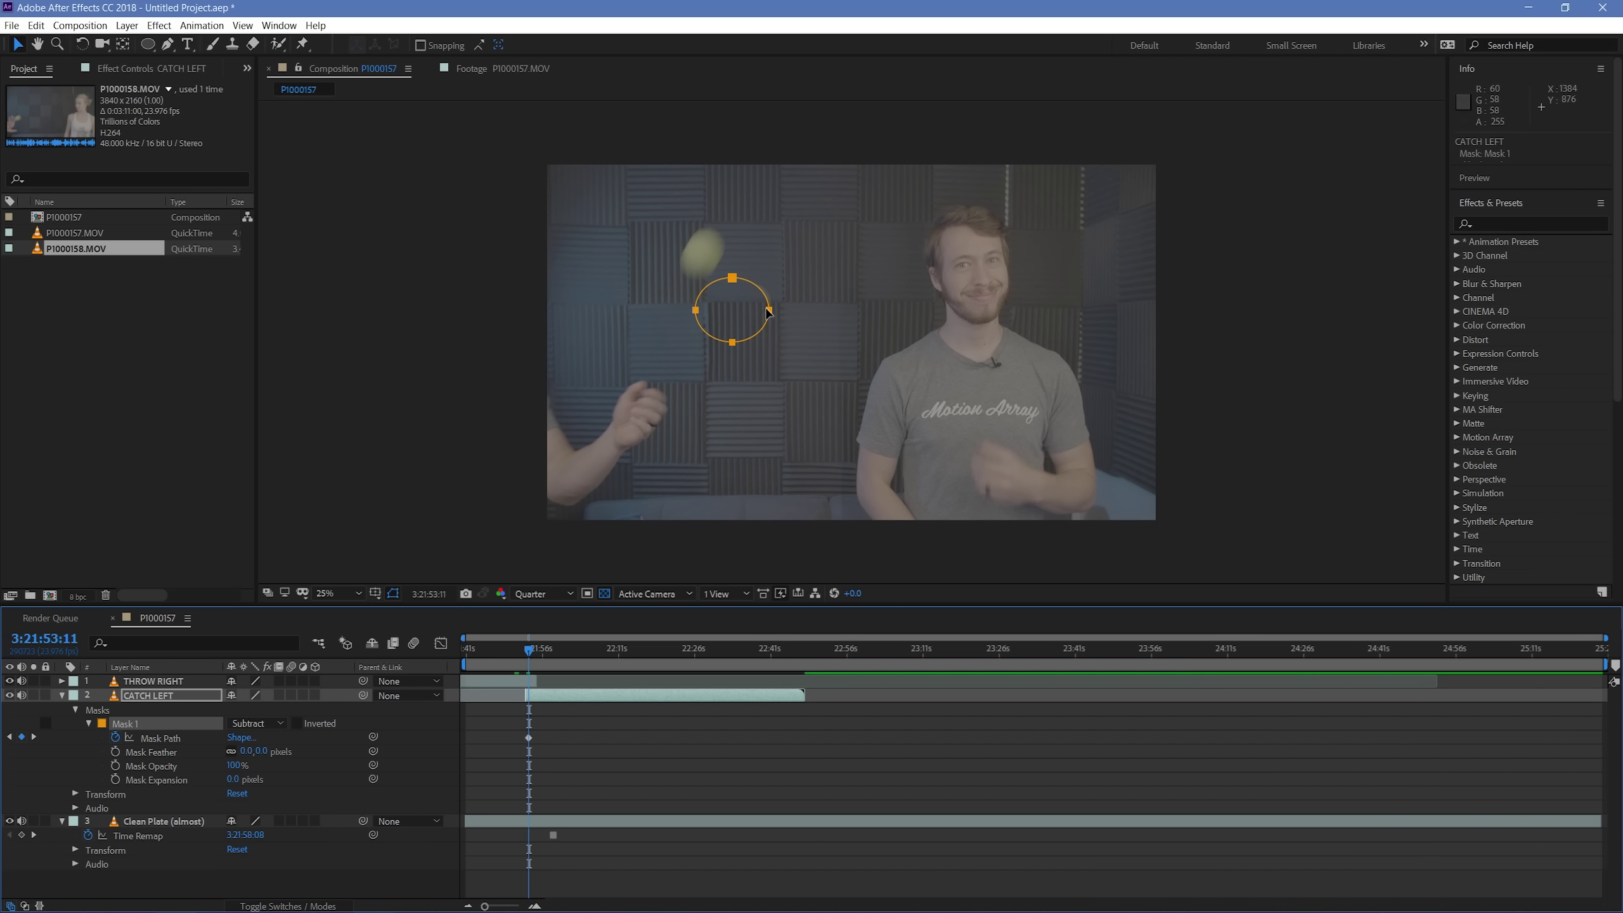
pyautogui.moveTo(771, 311); pyautogui.dragTo(774, 310)
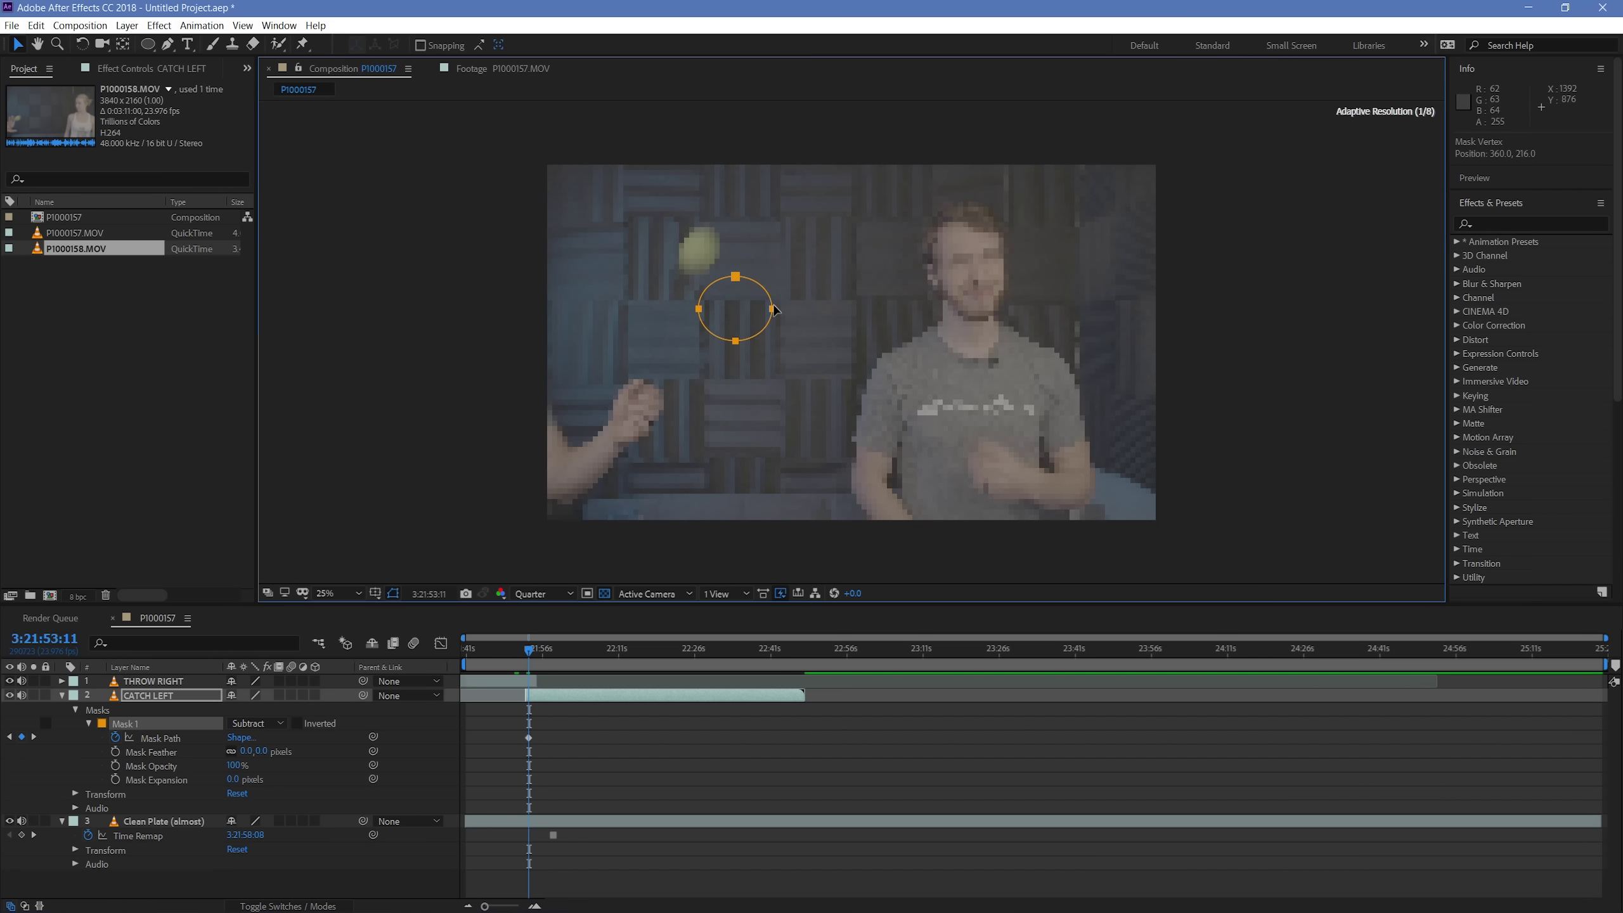
pyautogui.click(778, 851)
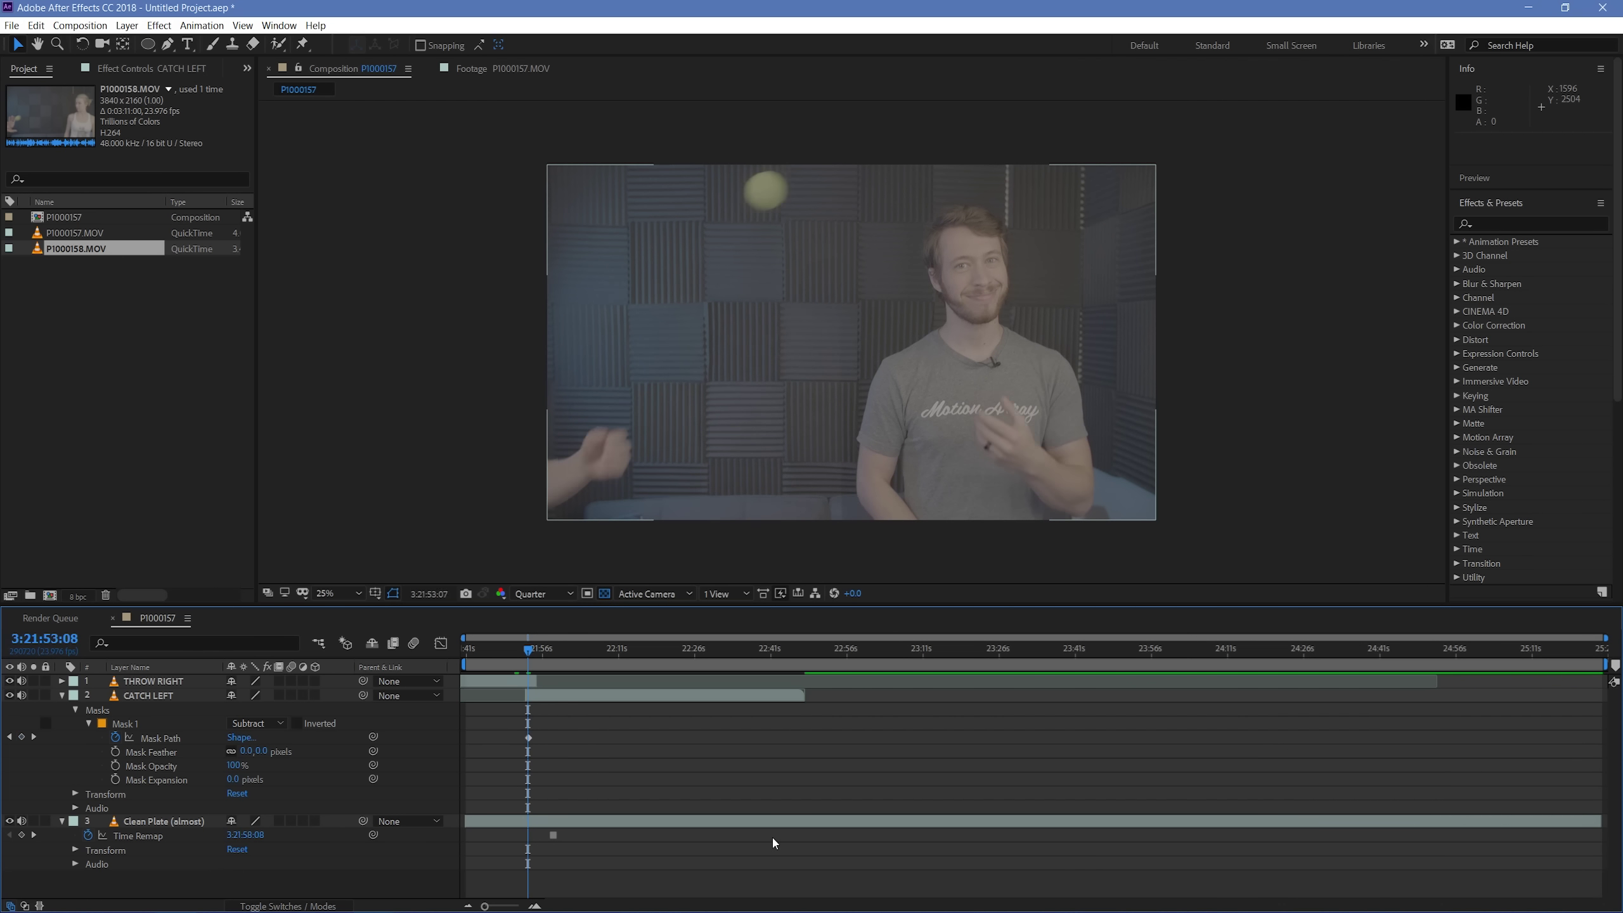
# Step: Set the work area from 3:21:47:15 to 3:21:56:17 and extend the end of THROW RIGHT to match
pyautogui.press('space')
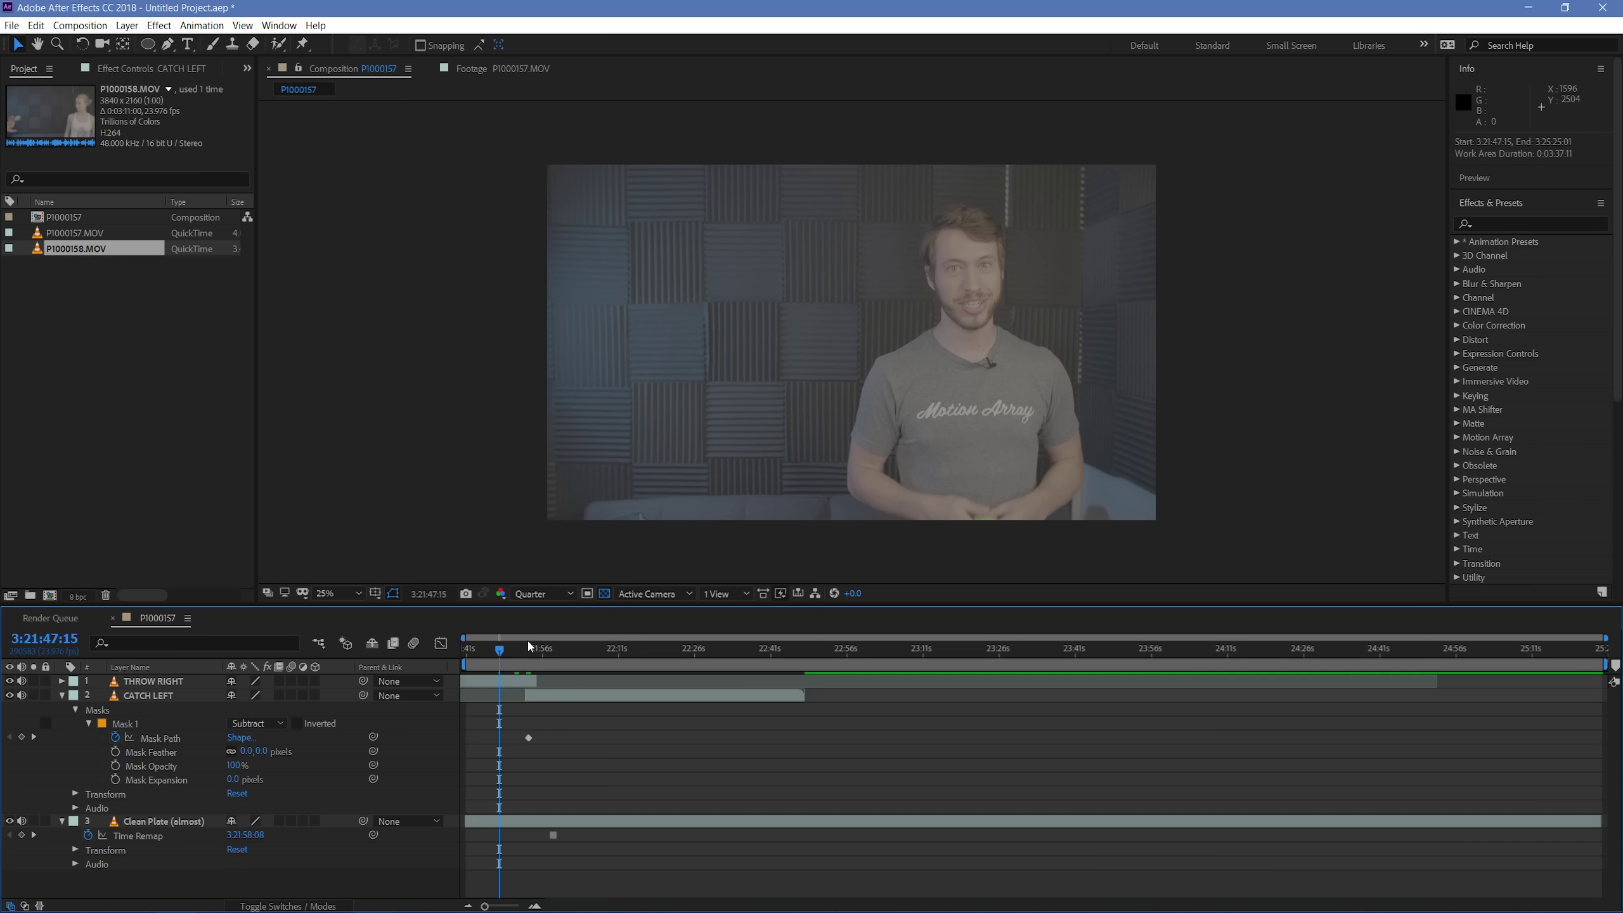
pyautogui.press('b')
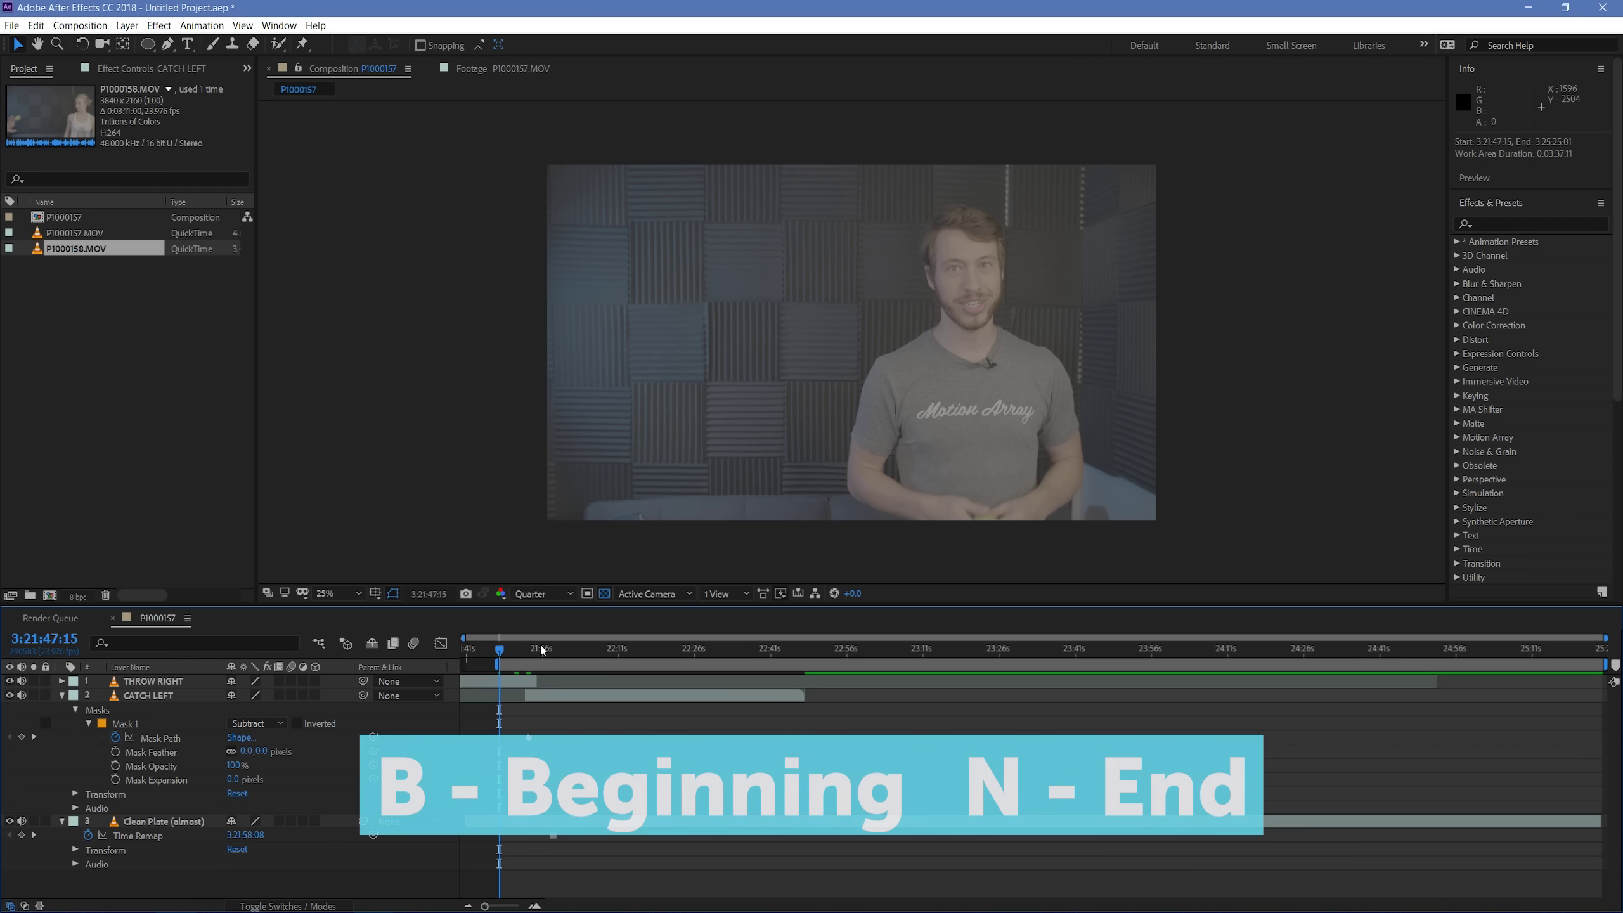
pyautogui.click(553, 649)
pyautogui.moveTo(553, 648); pyautogui.dragTo(550, 678)
pyautogui.press('n')
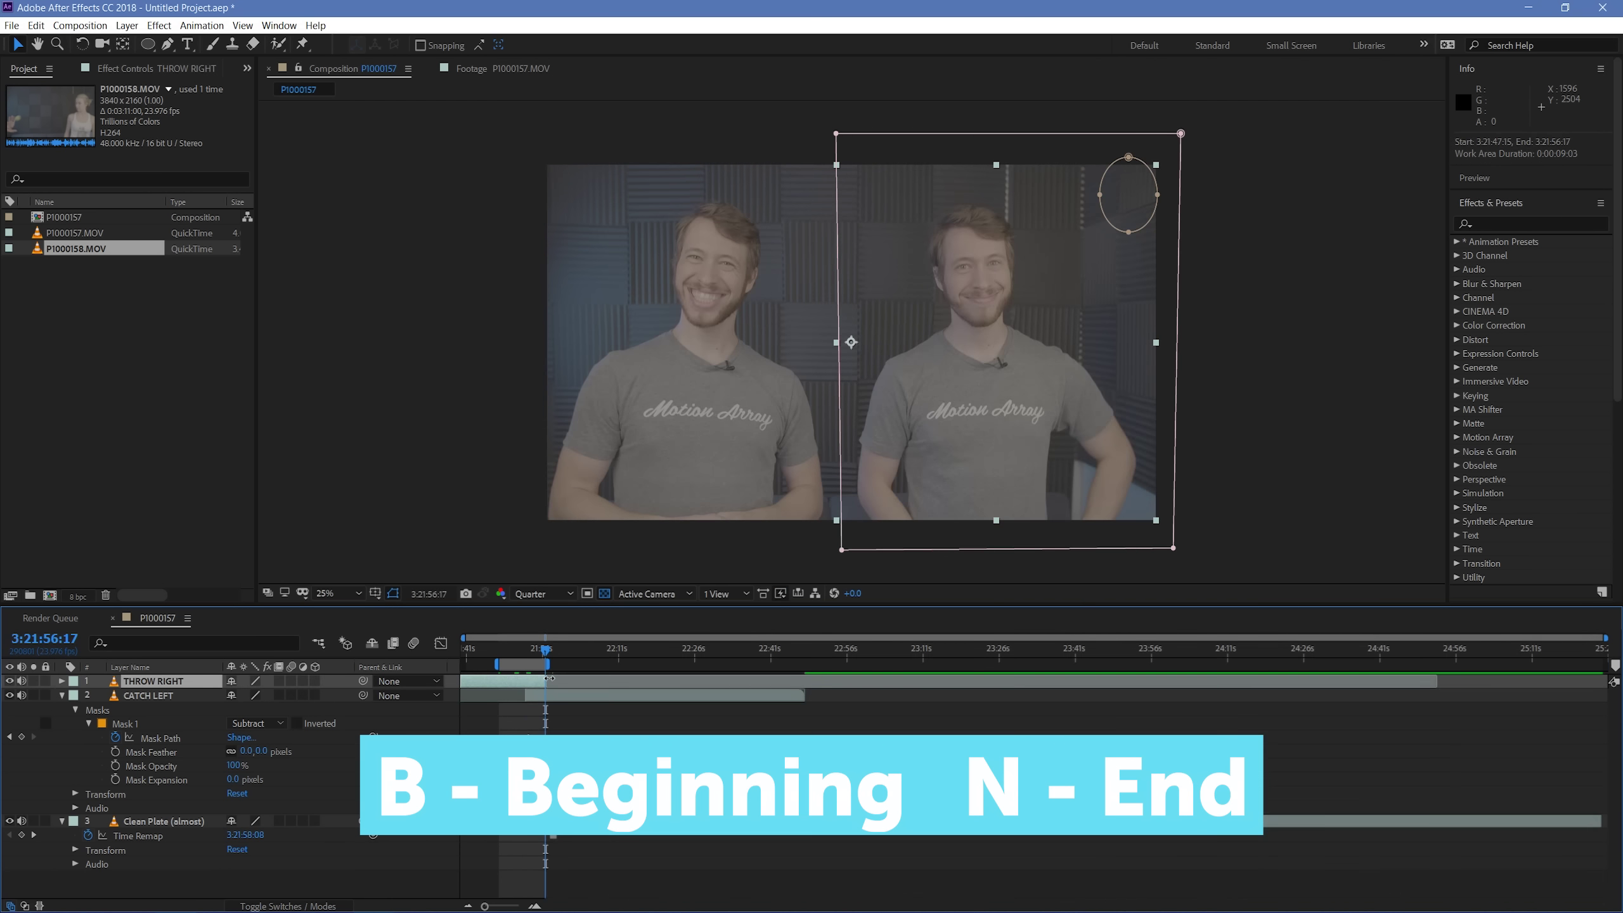
# Step: Preview the throw from 3:21:48:14, shorten the work area to start at 3:21:51:10, and replay it to check the composite
pyautogui.click(505, 647)
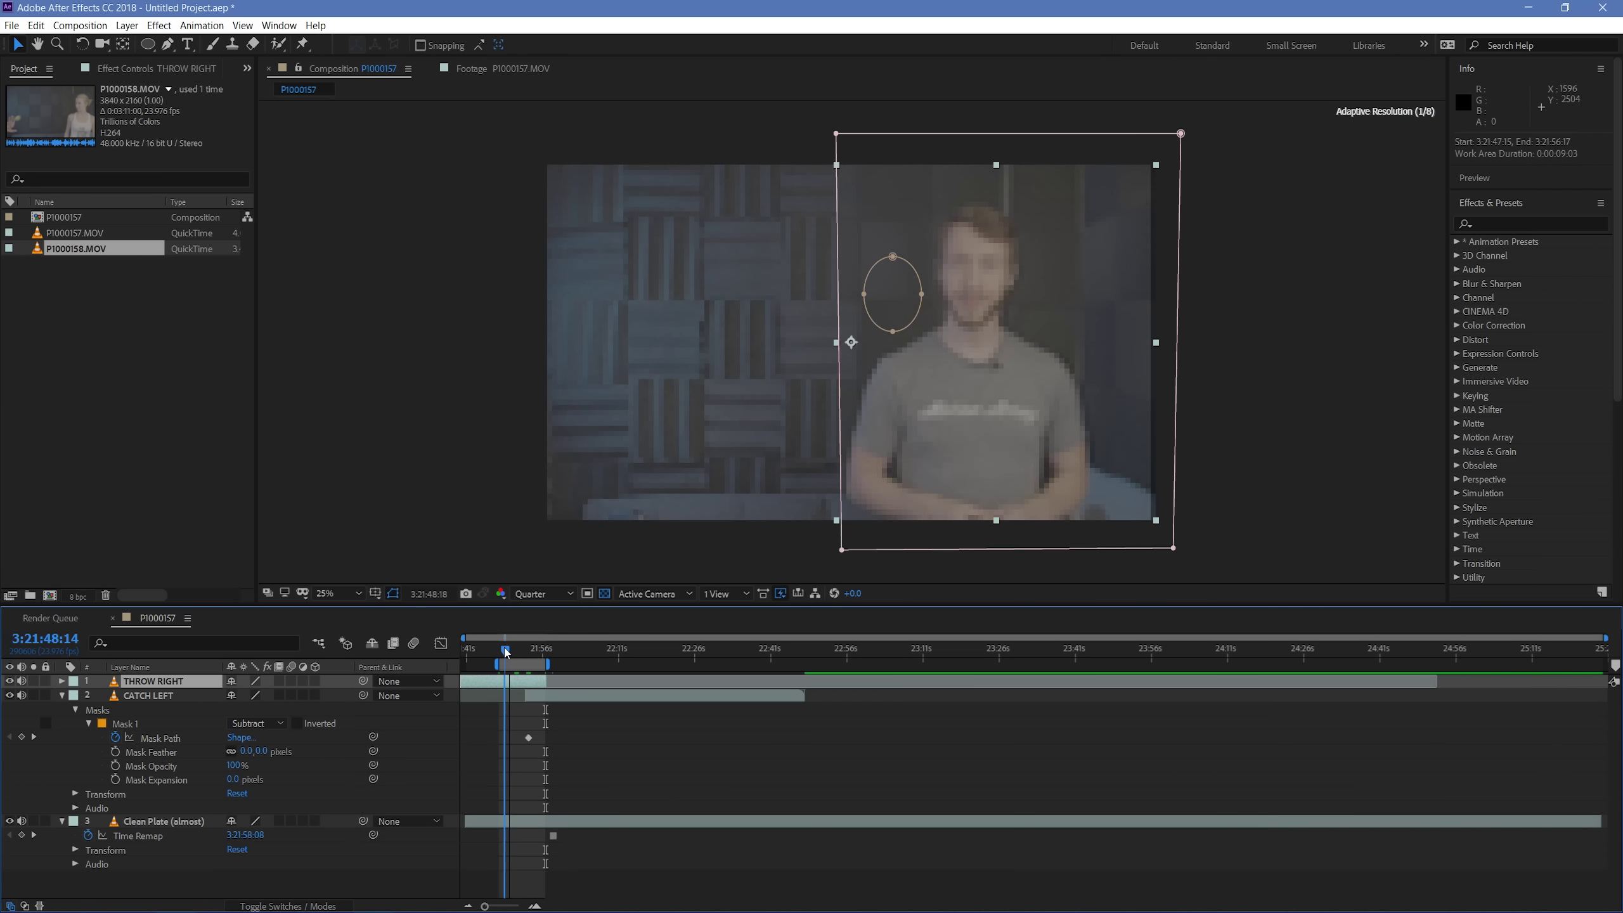
pyautogui.keyDown('alt'); pyautogui.scroll(5, 689, 851); pyautogui.keyUp('alt')
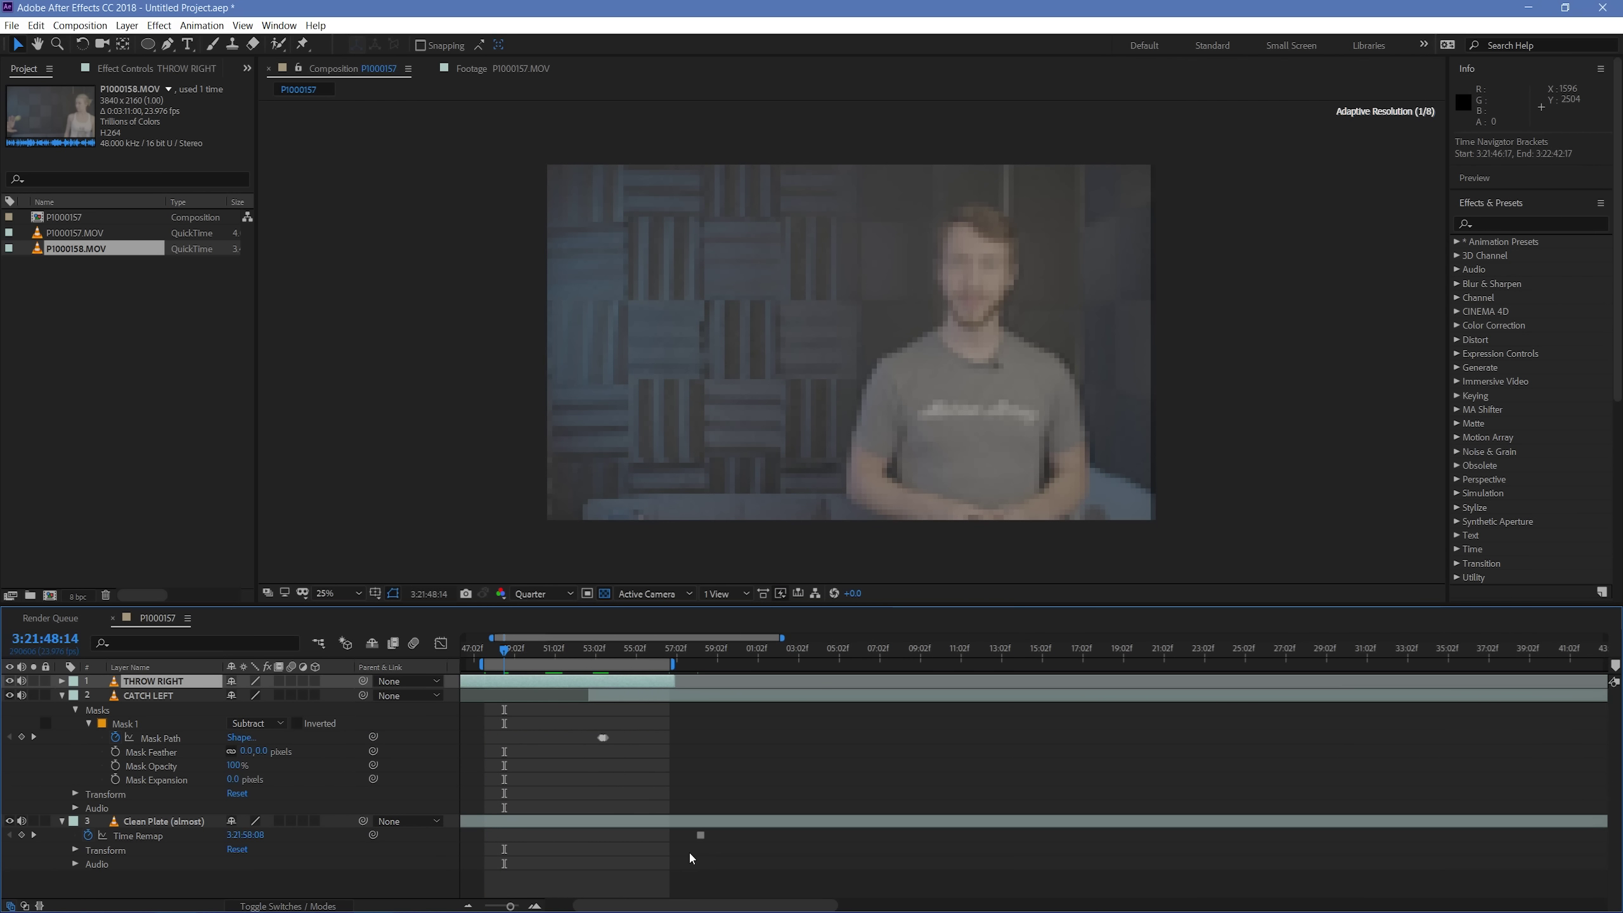
pyautogui.press('space')
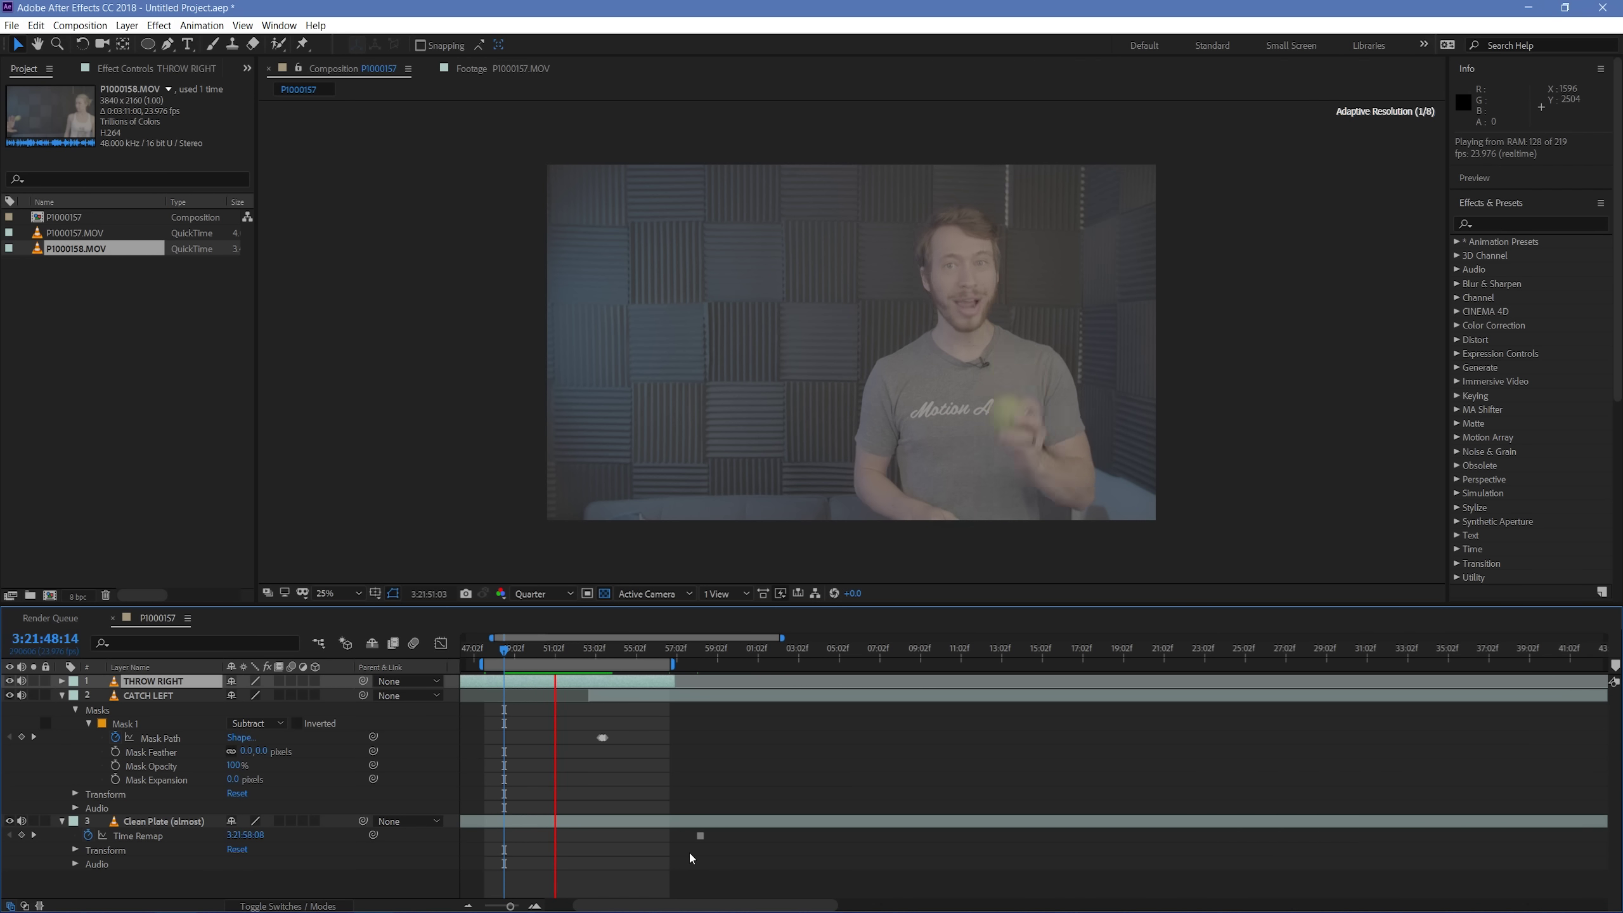
pyautogui.press('space')
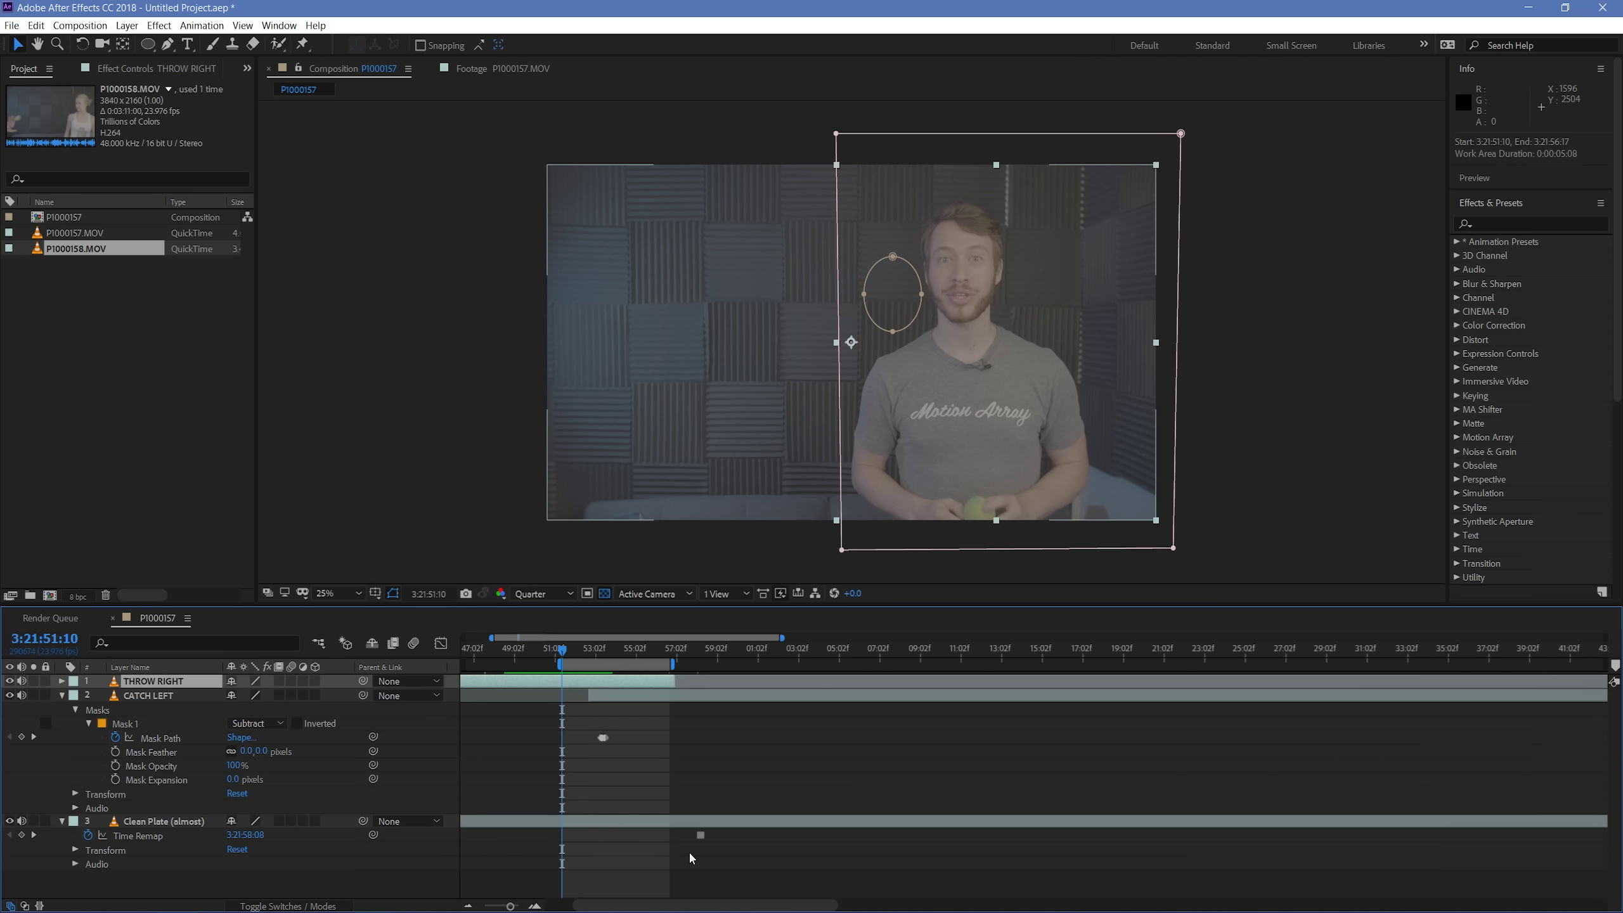
pyautogui.press('space')
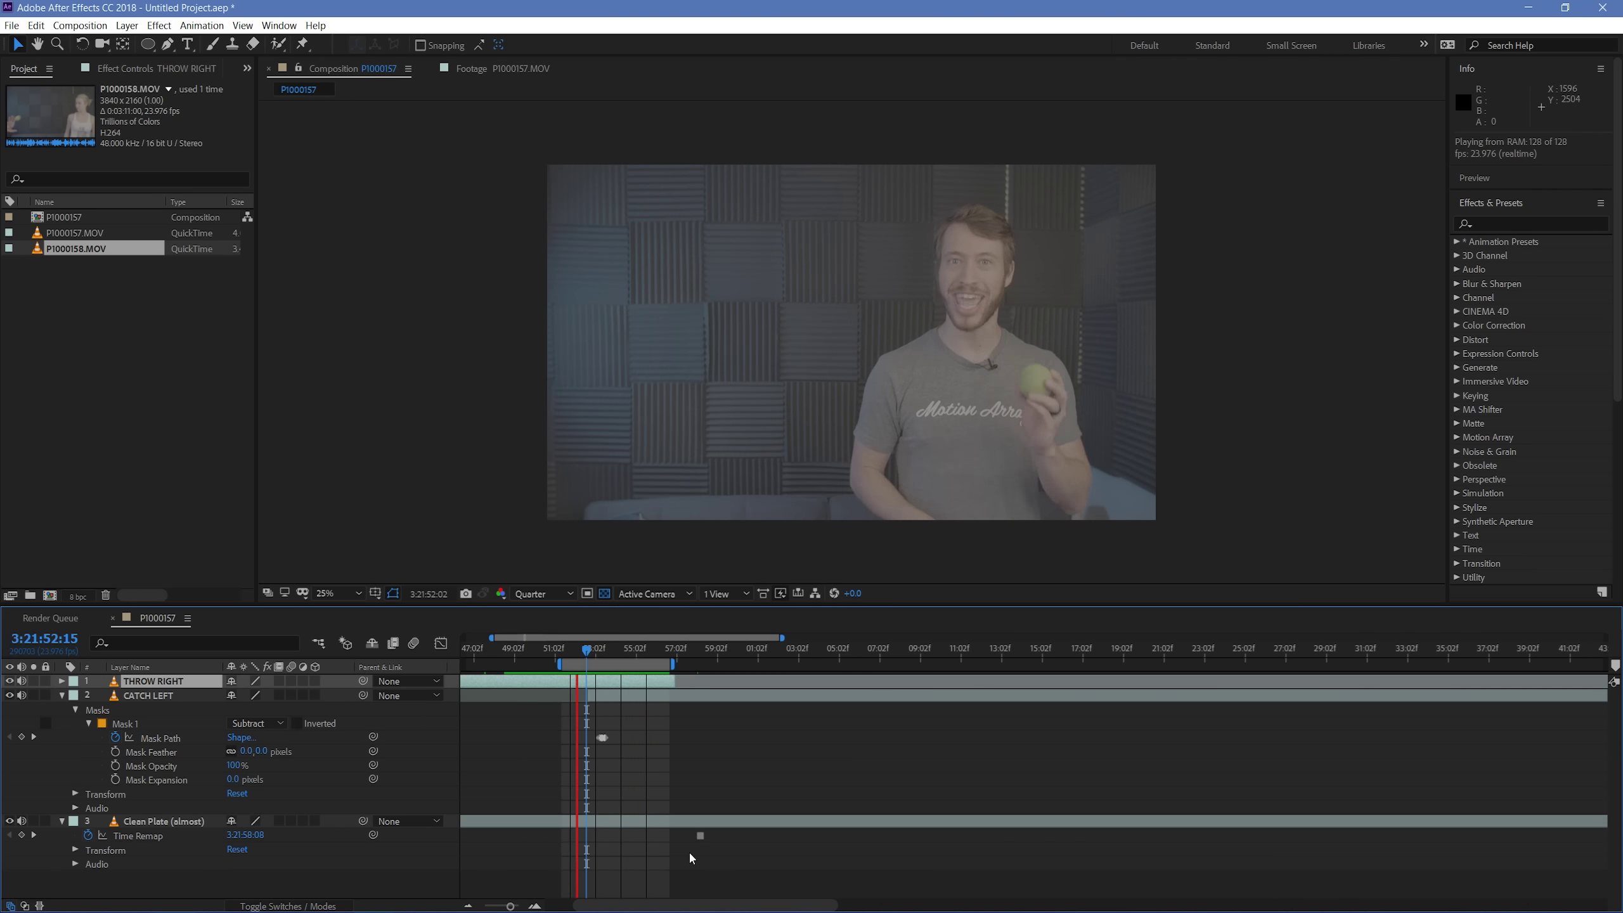
pyautogui.press('space')
pyautogui.press('space')
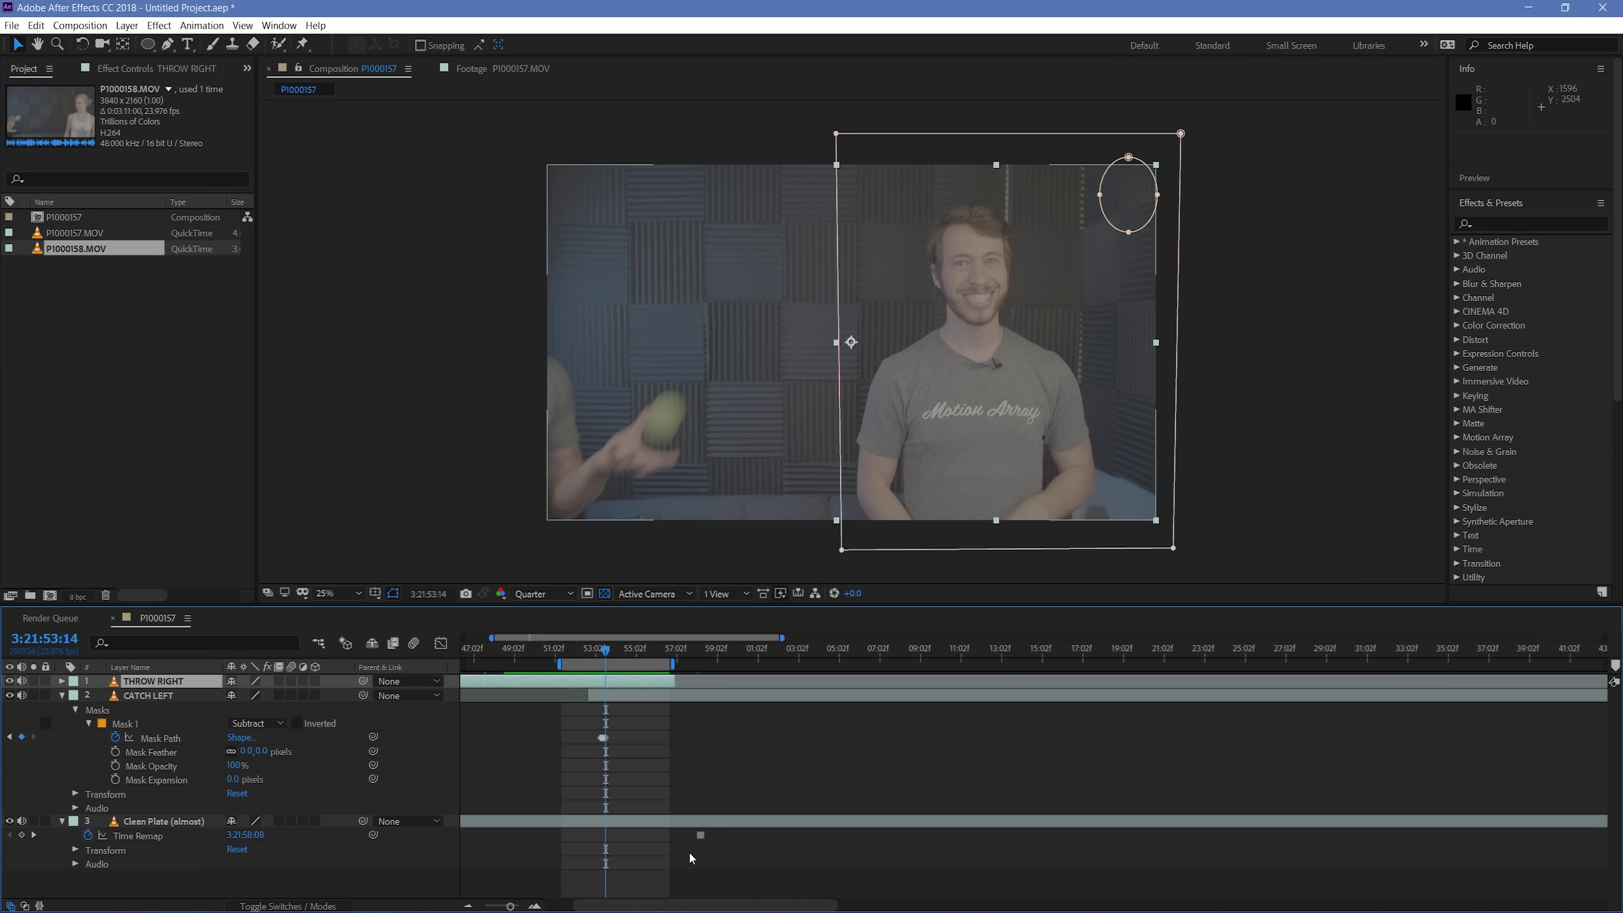
# Step: Deselect THROW RIGHT and collapse the properties of the CATCH LEFT and Clean Plate (almost) layers
pyautogui.click(792, 685)
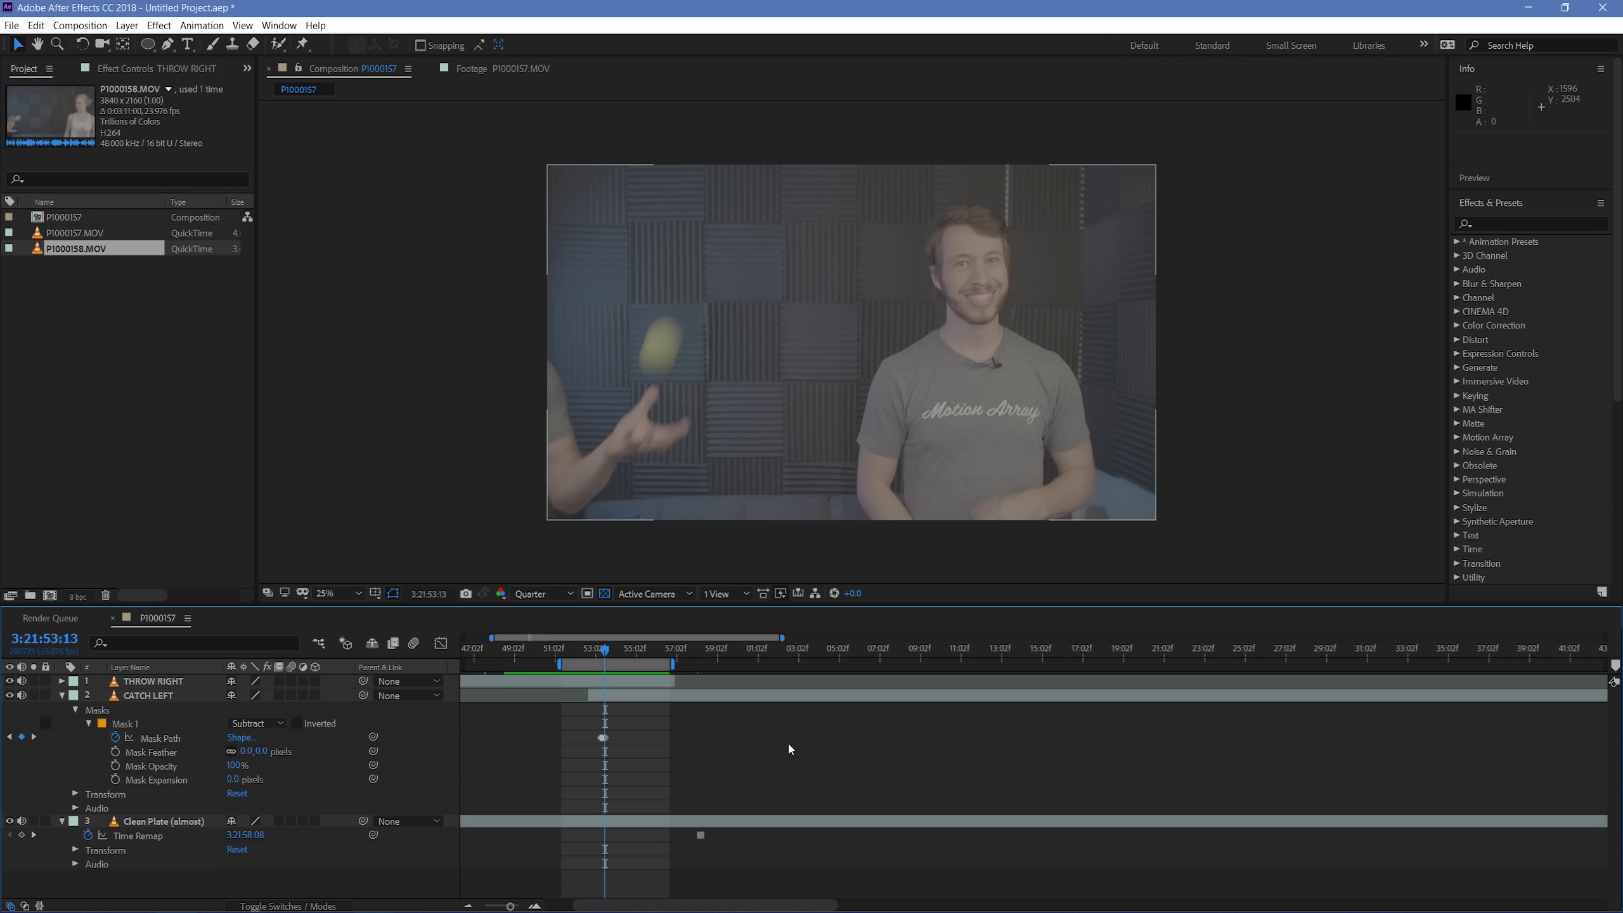
pyautogui.click(61, 695)
pyautogui.click(61, 708)
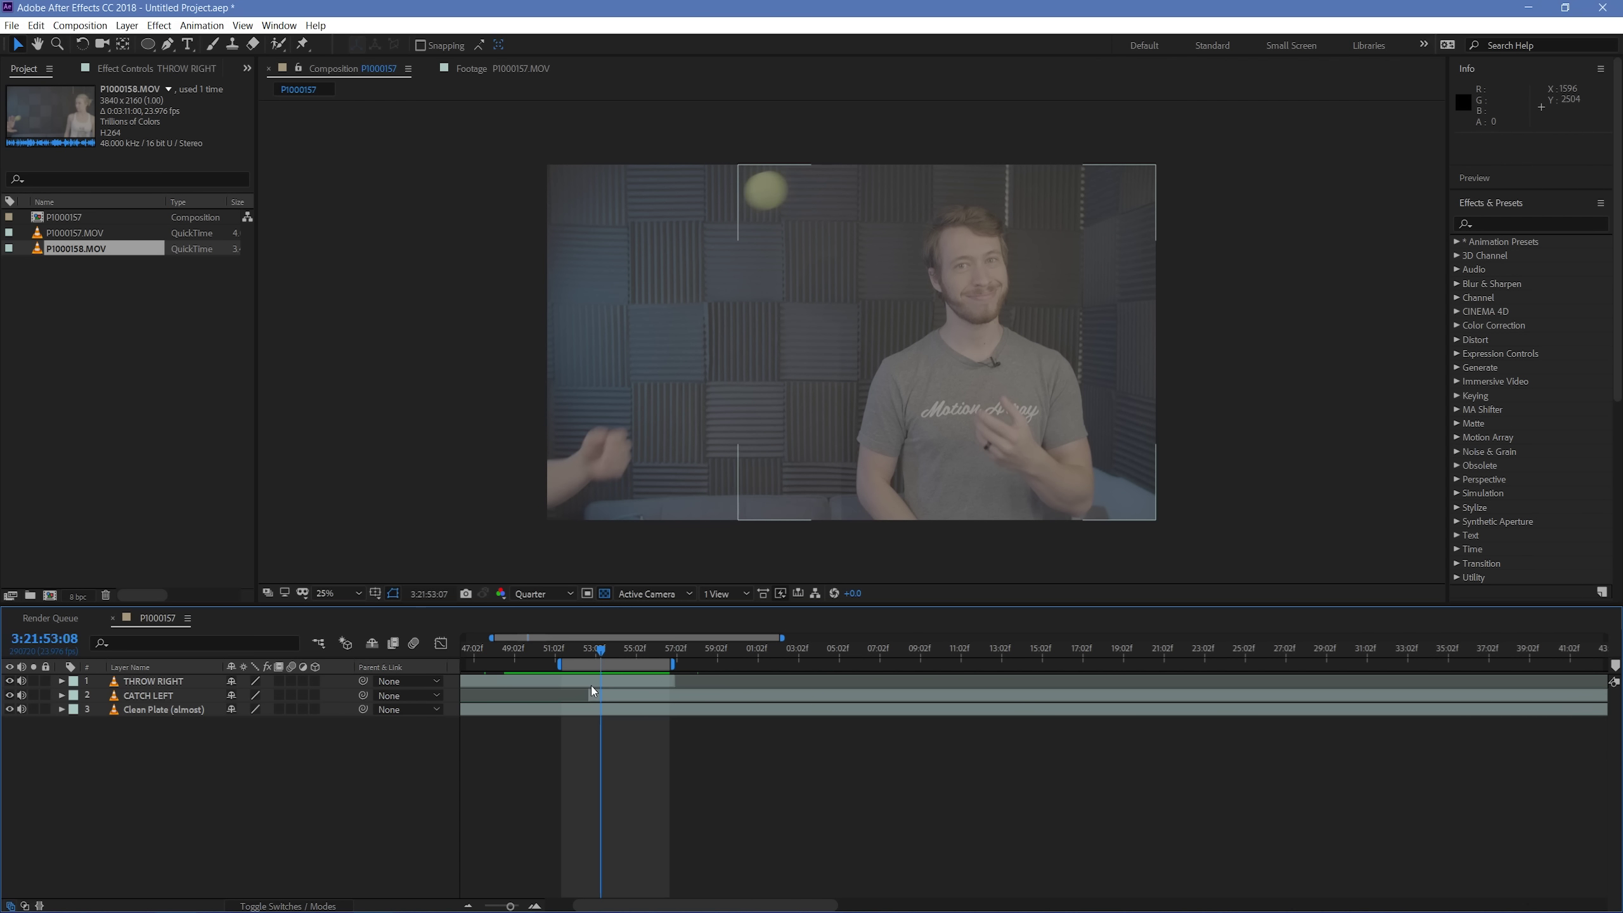
# Step: Duplicate the THROW RIGHT layer and rename the copy as BALL
pyautogui.click(591, 686)
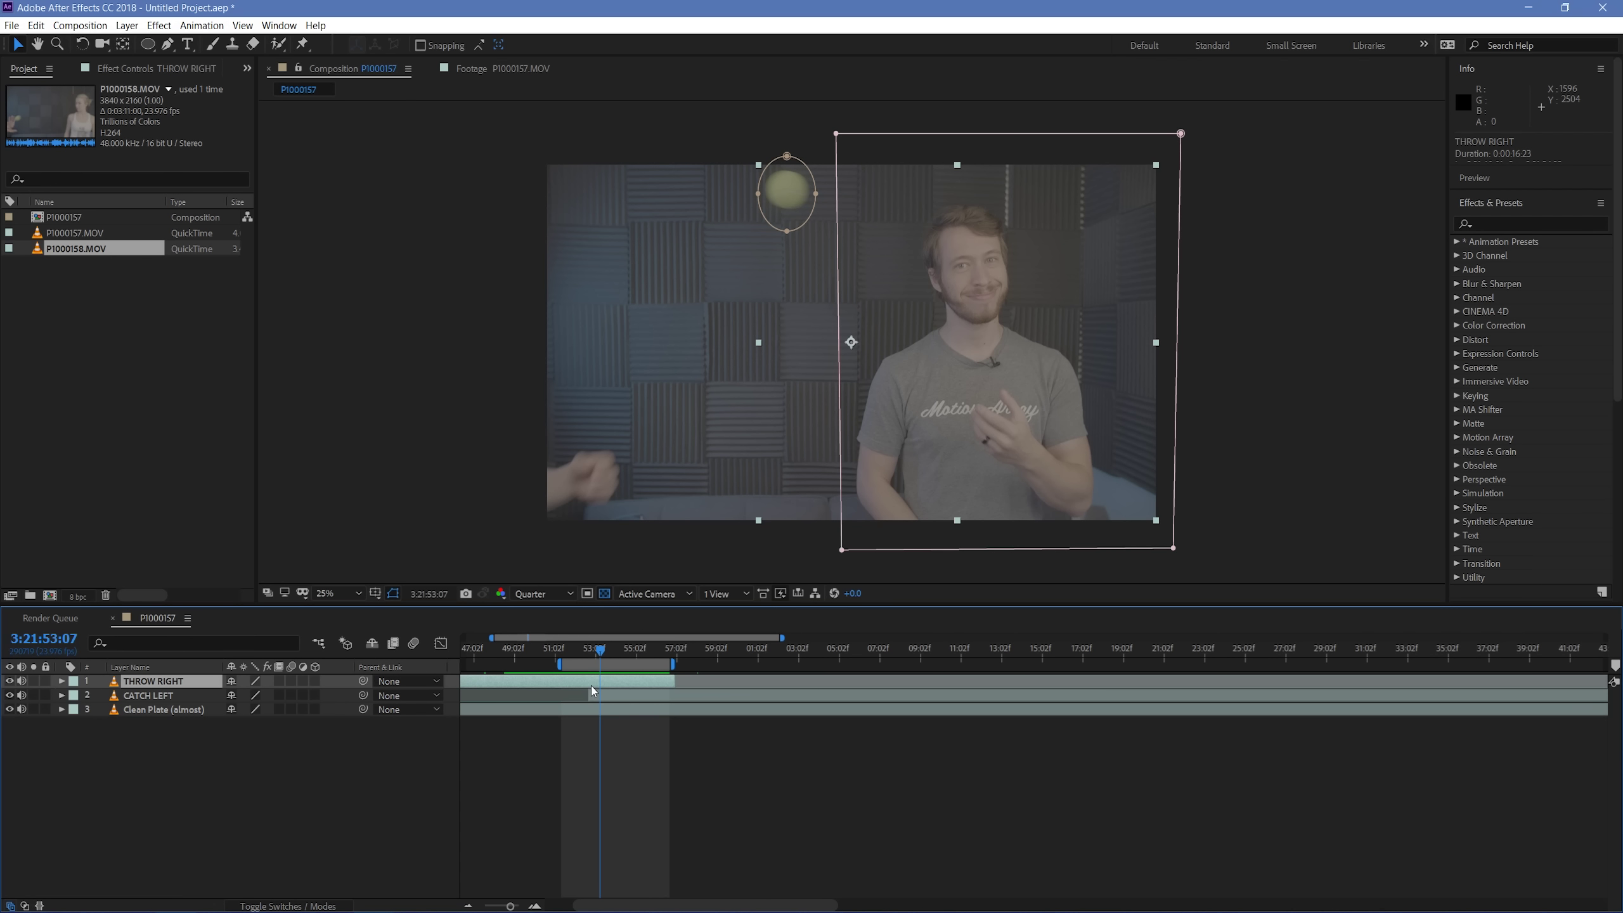
pyautogui.hotkey('ctrl', 'd')
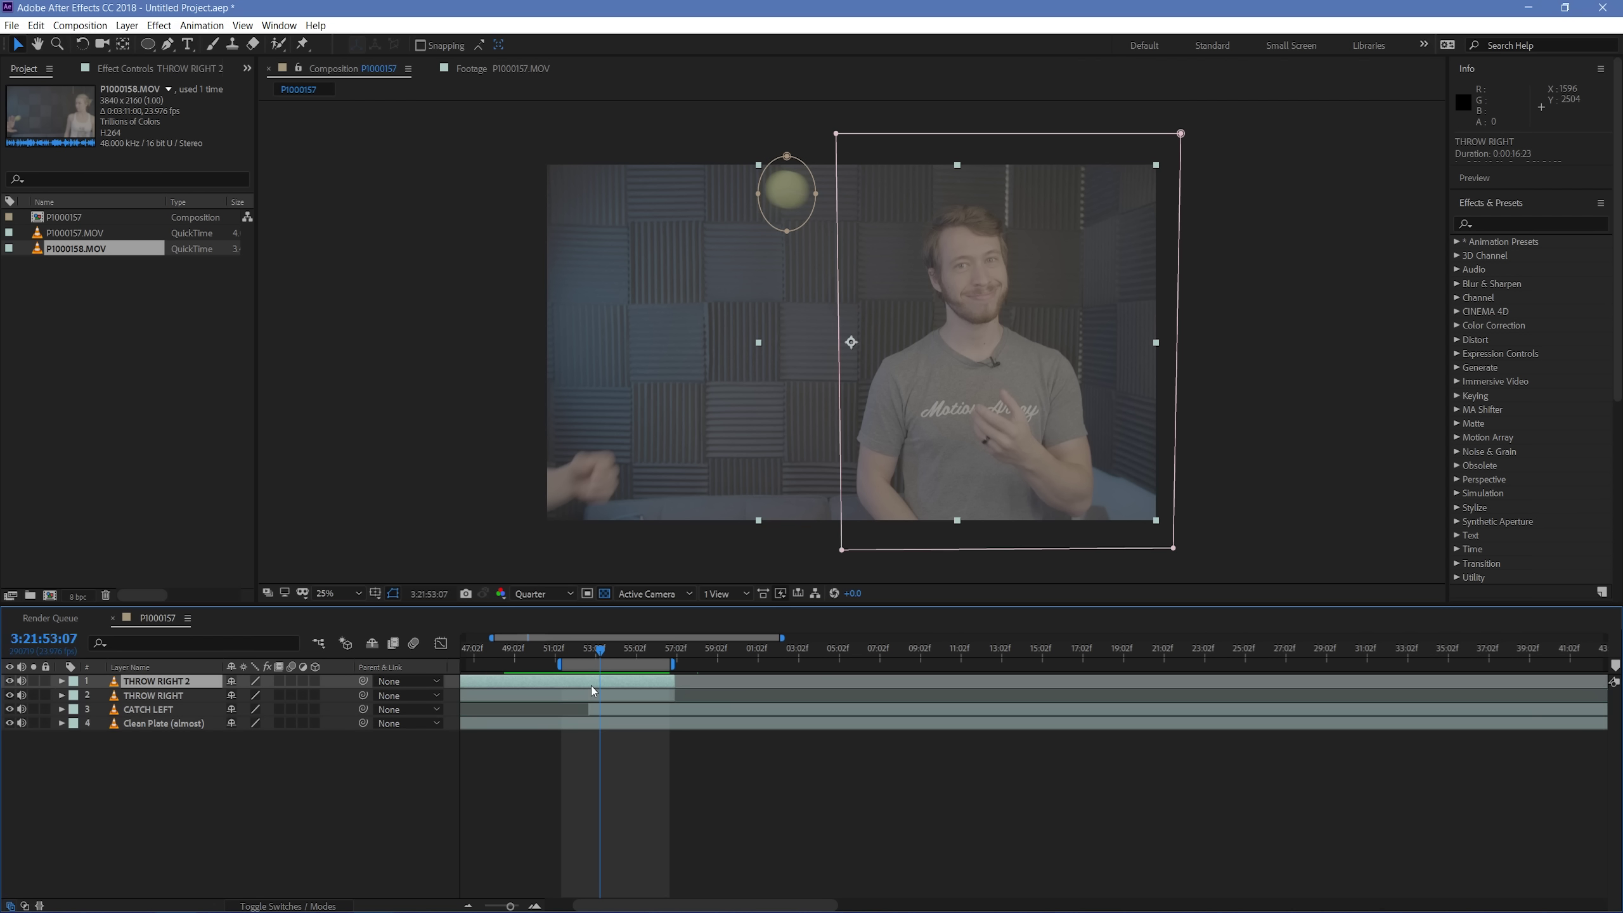
pyautogui.rightClick(161, 681)
pyautogui.click(185, 676)
pyautogui.write('BALL')
pyautogui.press('Return')
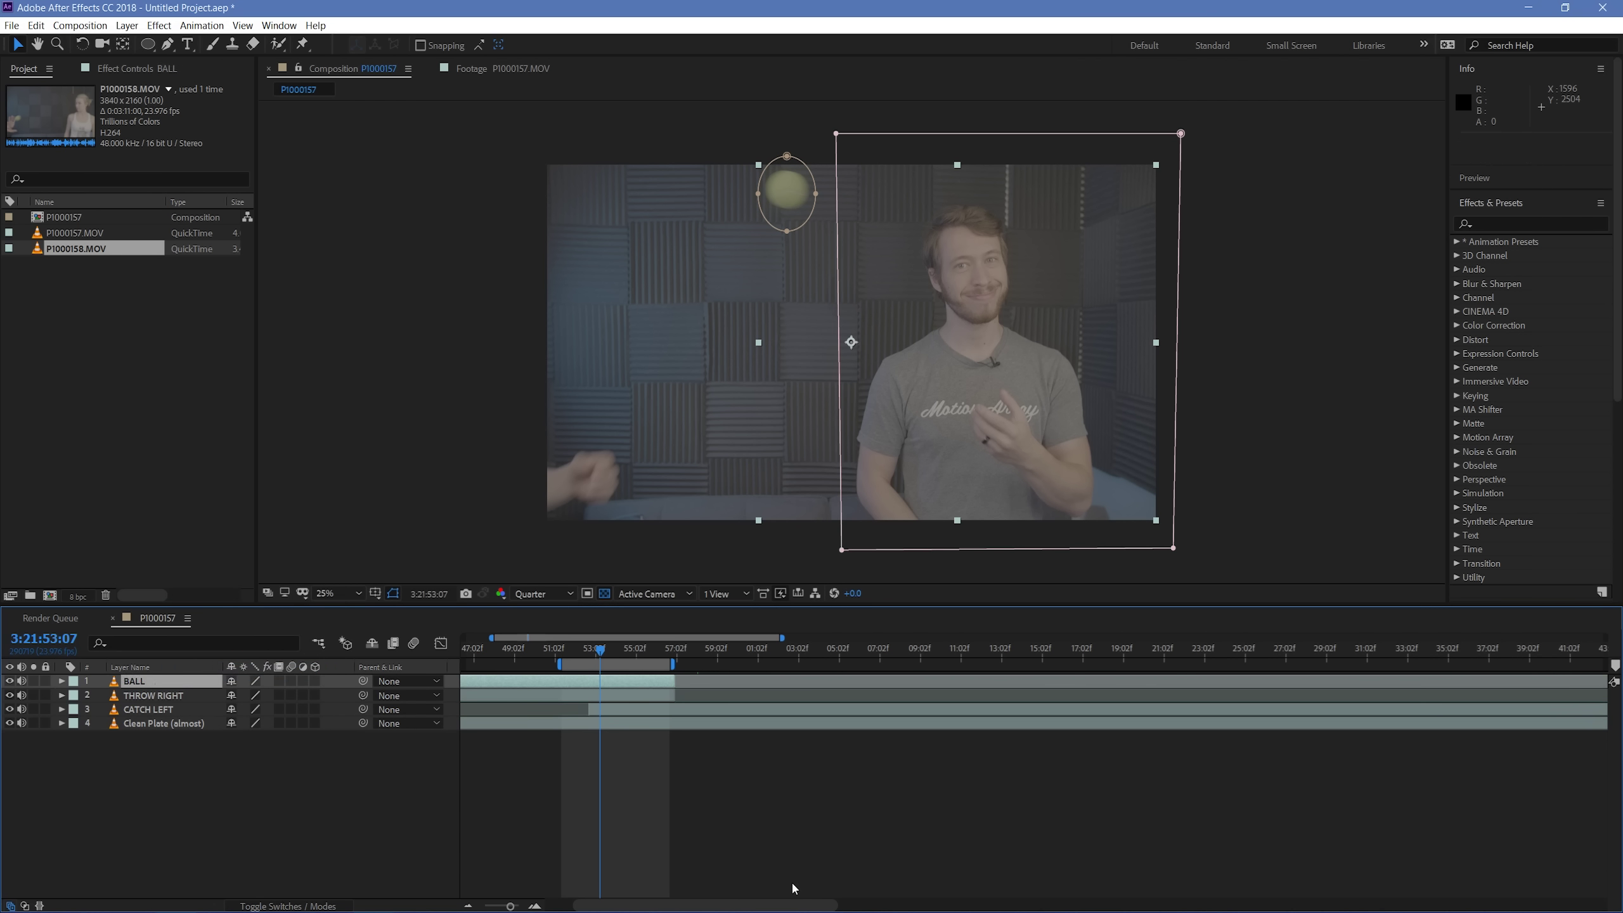
# Step: Delete the large four-point mask around the person from the BALL layer
pyautogui.click(61, 681)
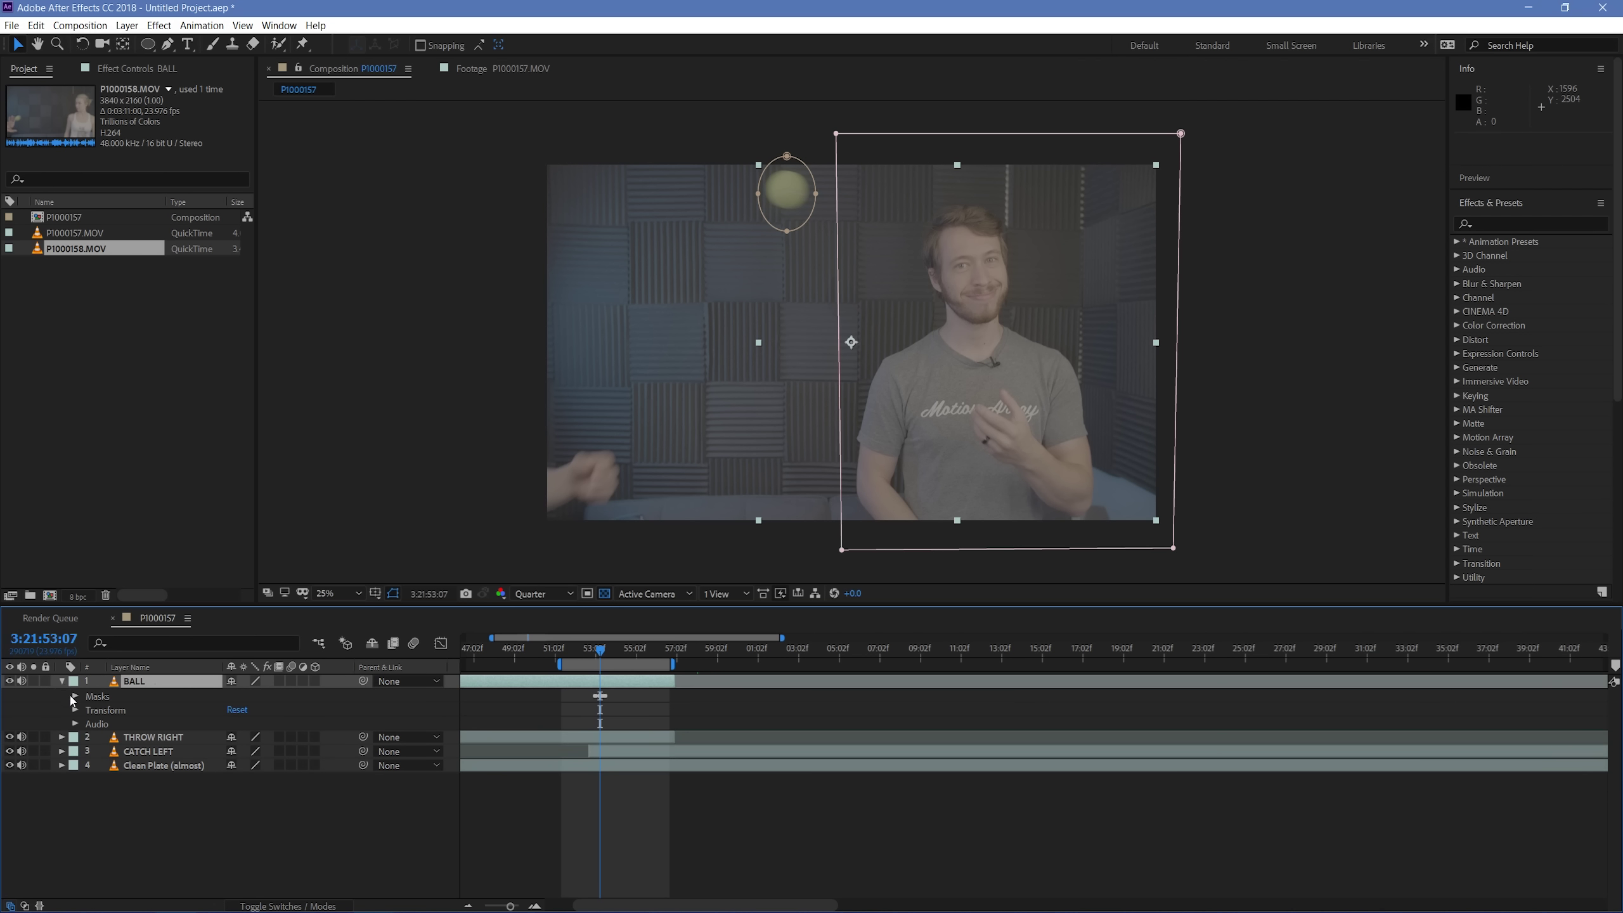
pyautogui.click(76, 696)
pyautogui.click(125, 713)
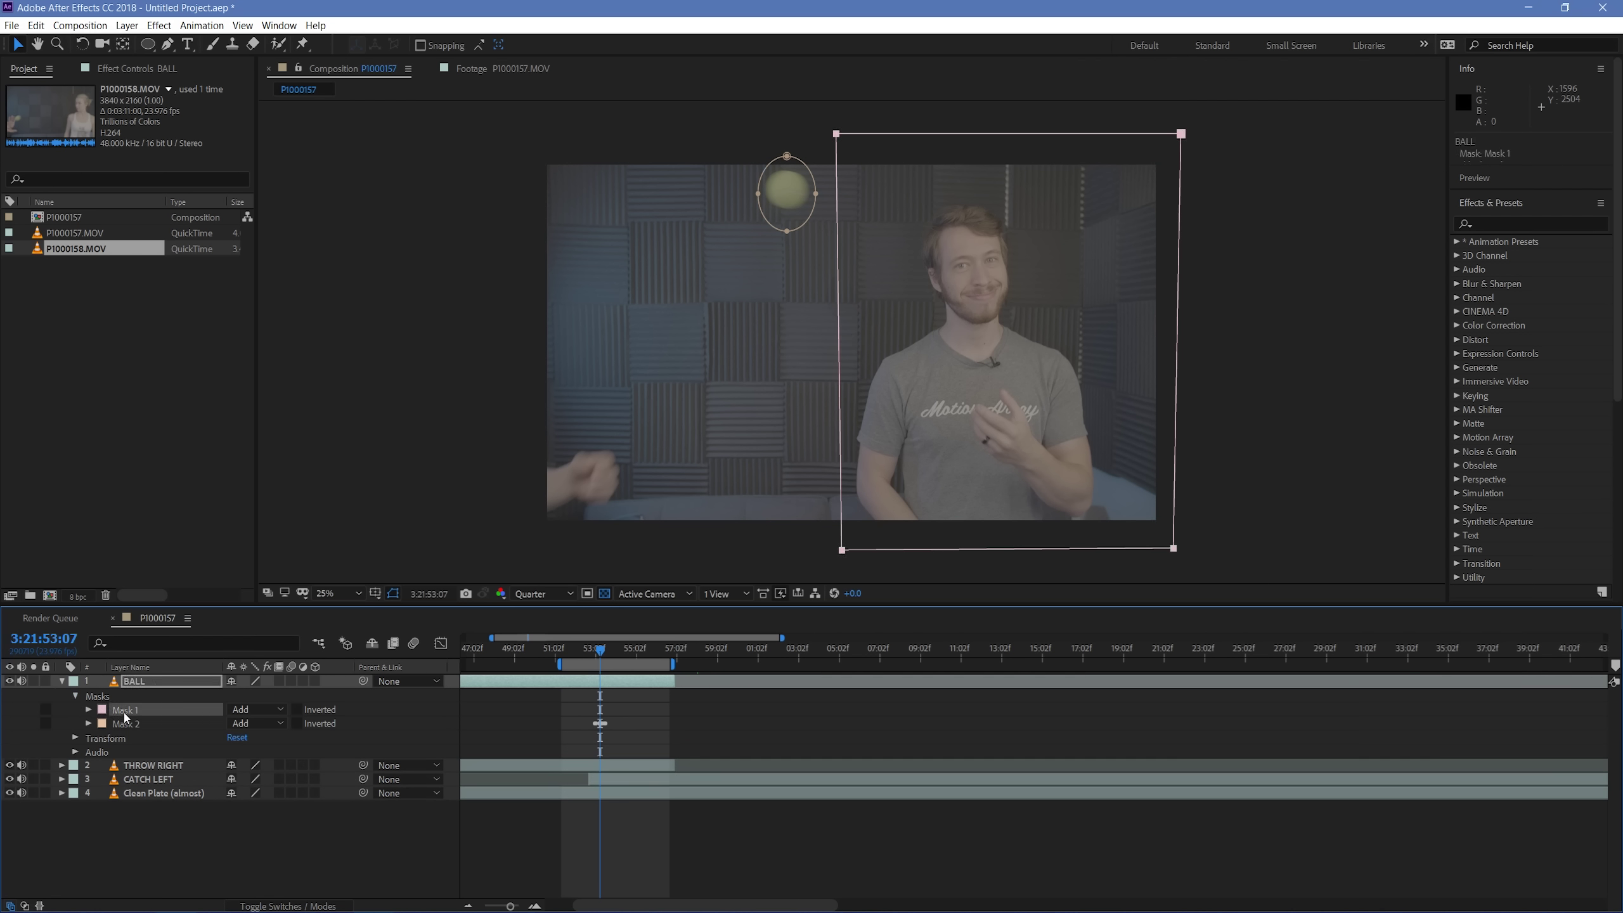
pyautogui.press('Delete')
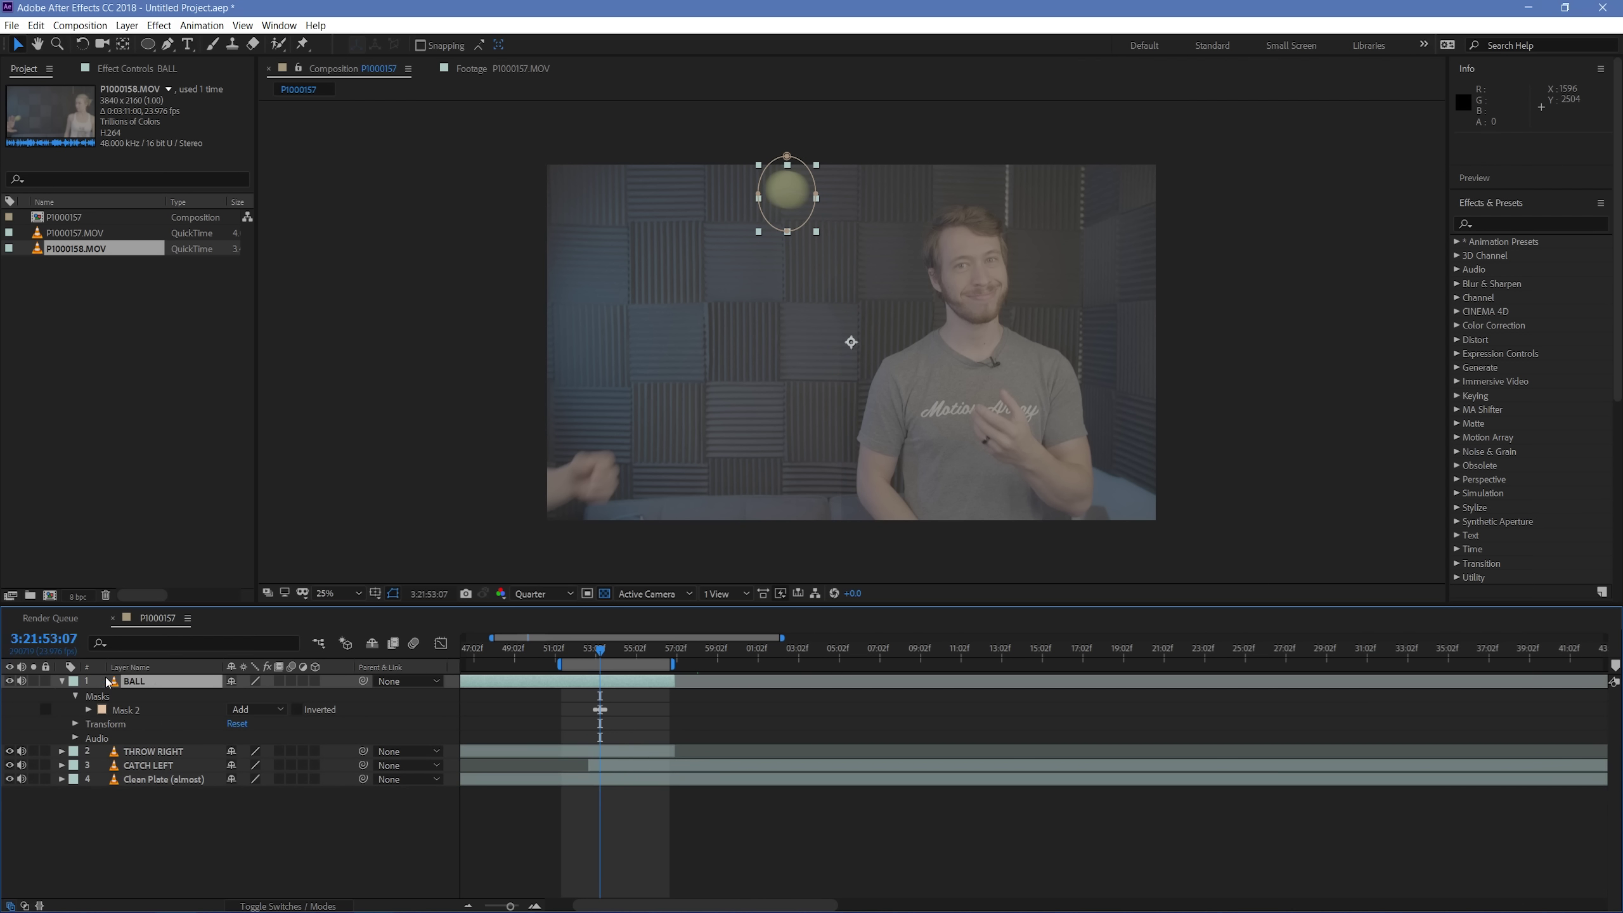
# Step: Try to tighten the lower edge of the BALL layer's Mask 2 around the ball, and delete that mask
pyautogui.press('.')
pyautogui.press('h')
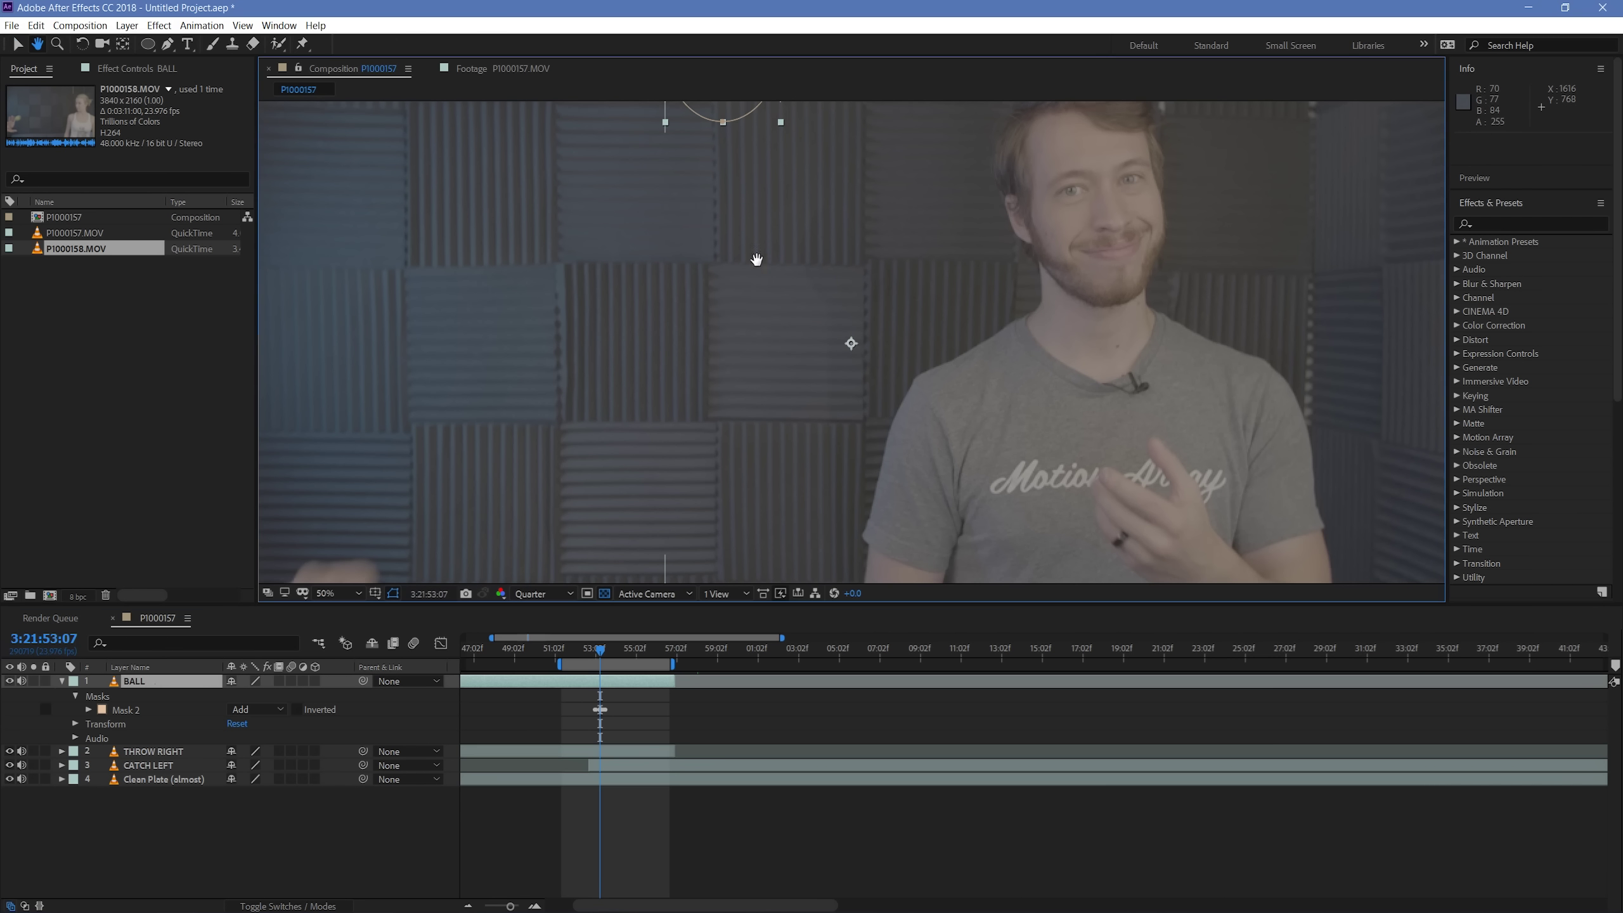
pyautogui.moveTo(756, 258); pyautogui.dragTo(831, 547)
pyautogui.press('v')
pyautogui.moveTo(798, 409); pyautogui.dragTo(792, 360)
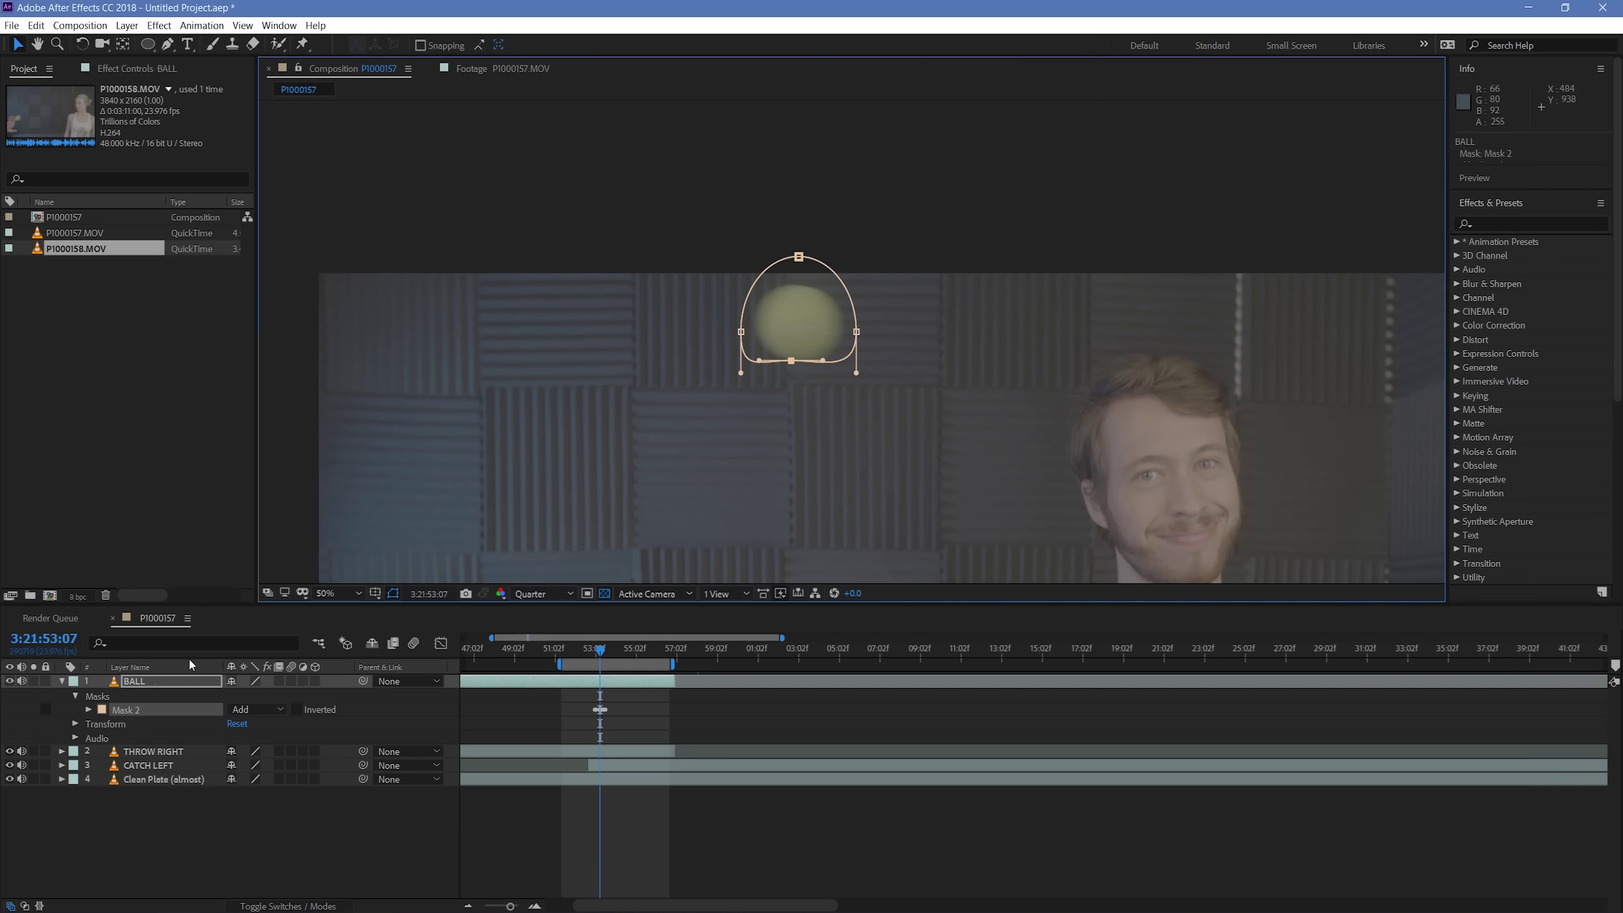
pyautogui.click(129, 710)
pyautogui.press('Delete')
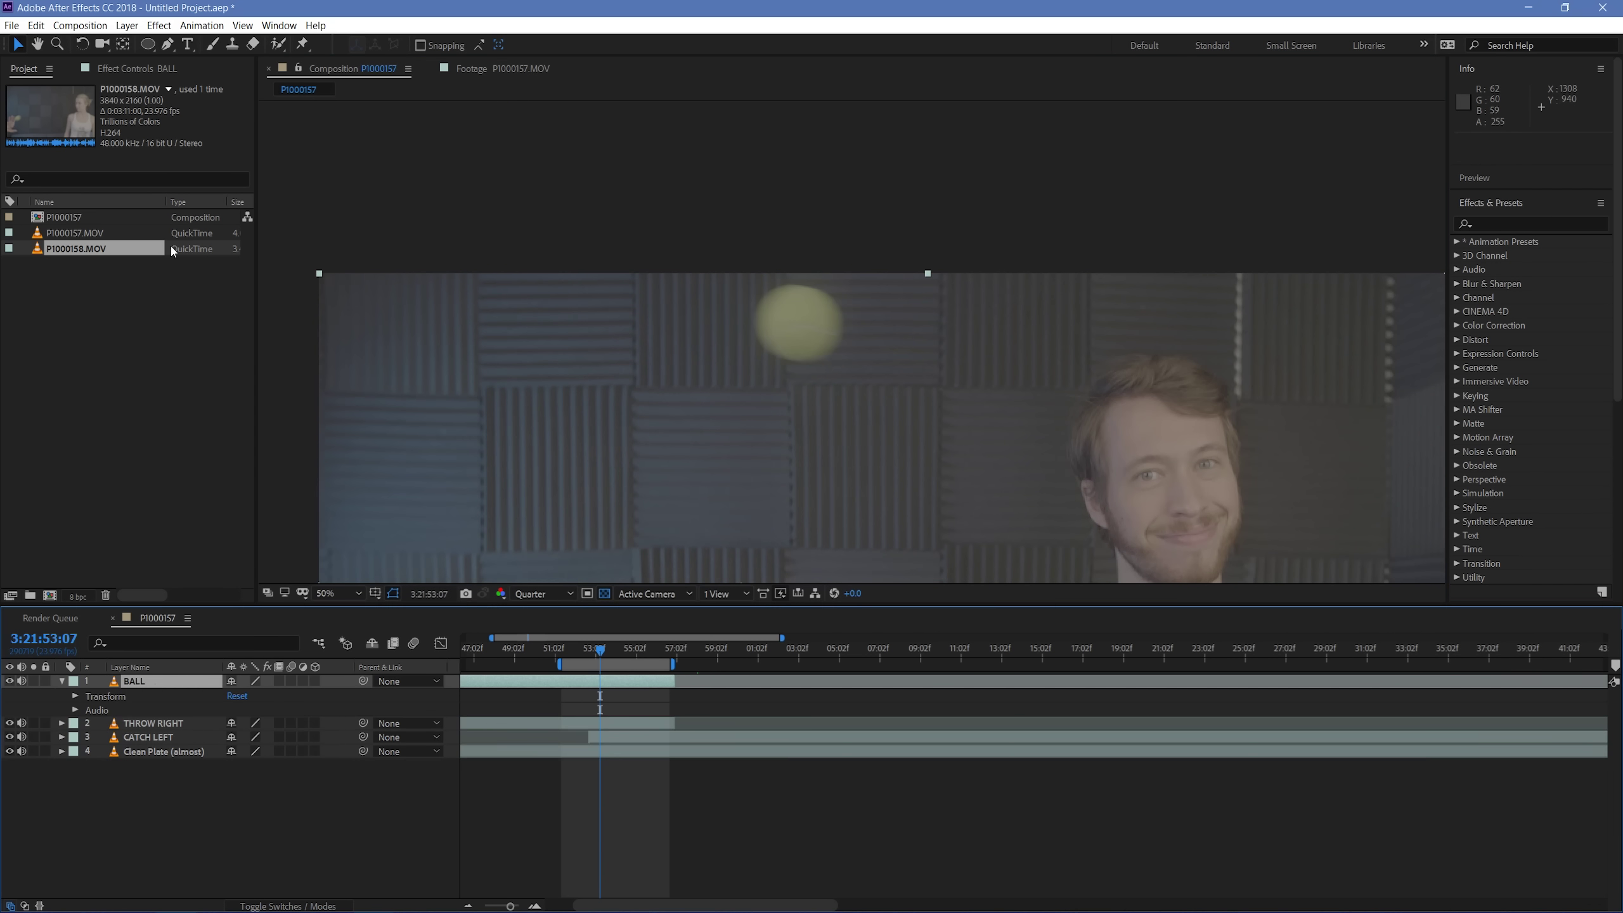
# Step: Draw an elliptical mask about 284 by 238 px on the BALL layer and fit it tightly around the ball
pyautogui.click(147, 45)
pyautogui.moveTo(742, 294); pyautogui.dragTo(832, 369)
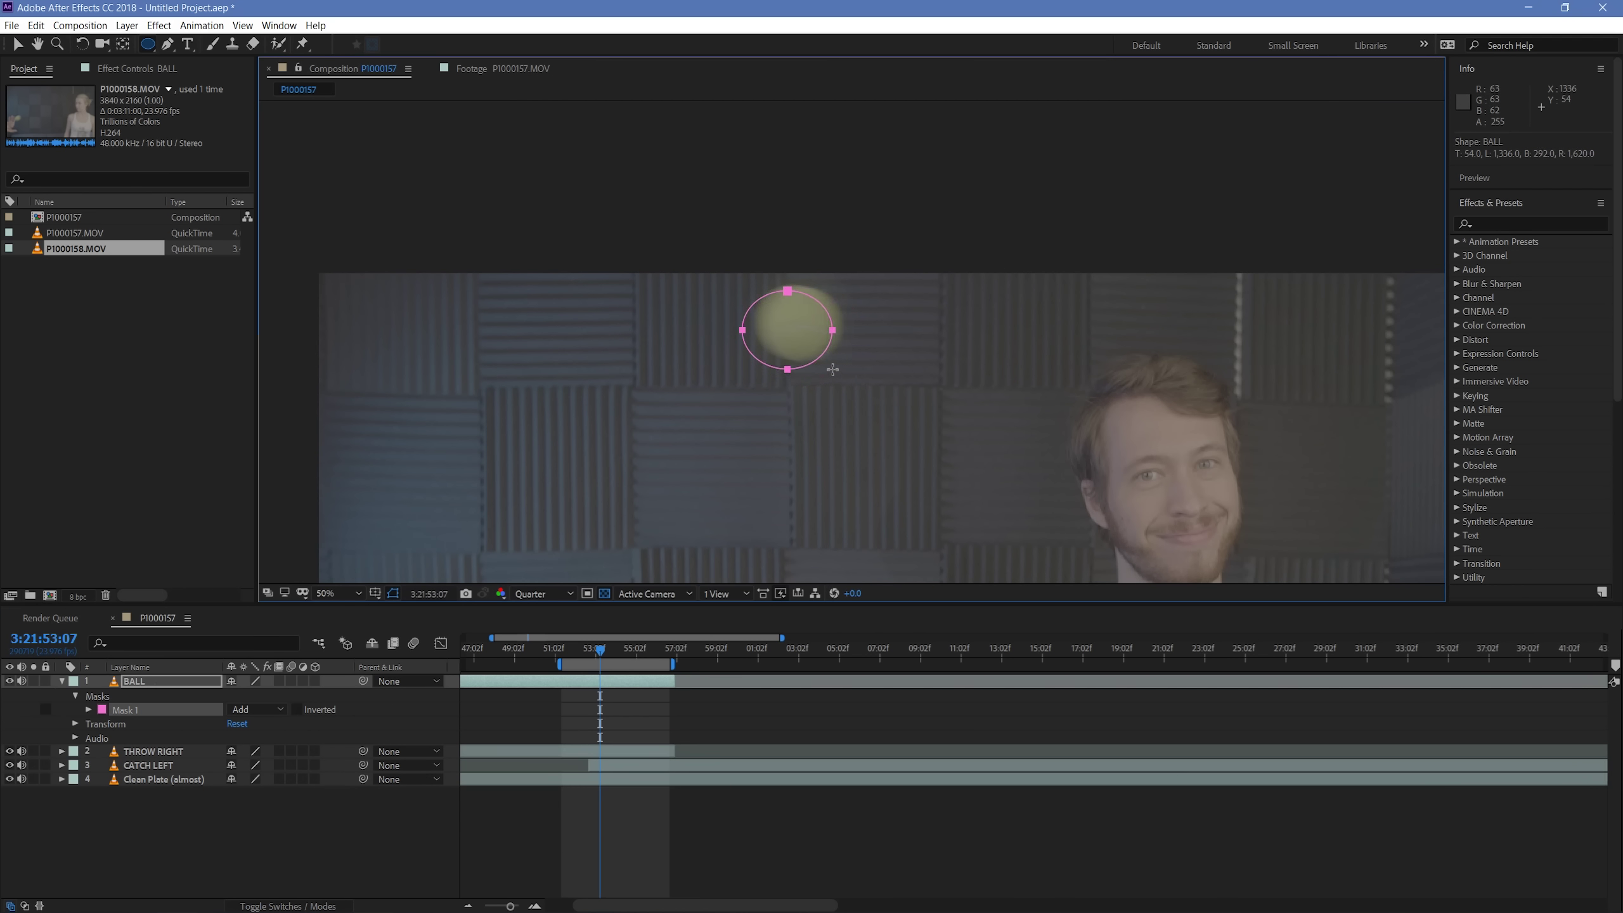
pyautogui.press('v')
pyautogui.moveTo(834, 334); pyautogui.dragTo(845, 327)
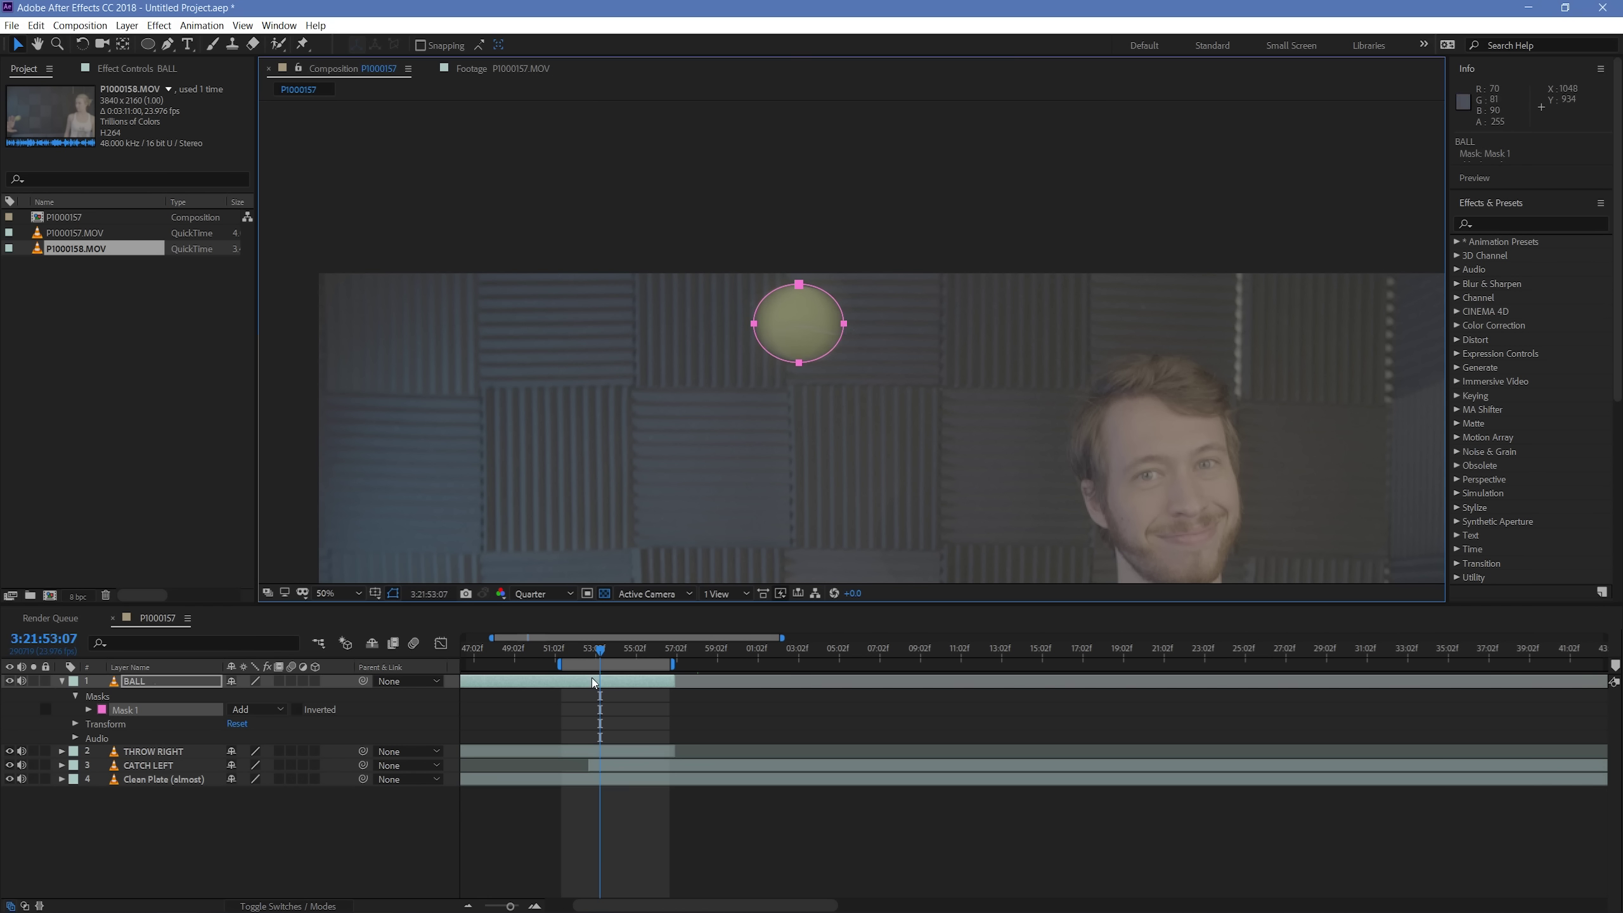
# Step: Freeze the BALL layer on its frame at 3:21:53:07
pyautogui.click(639, 689)
pyautogui.rightClick(641, 688)
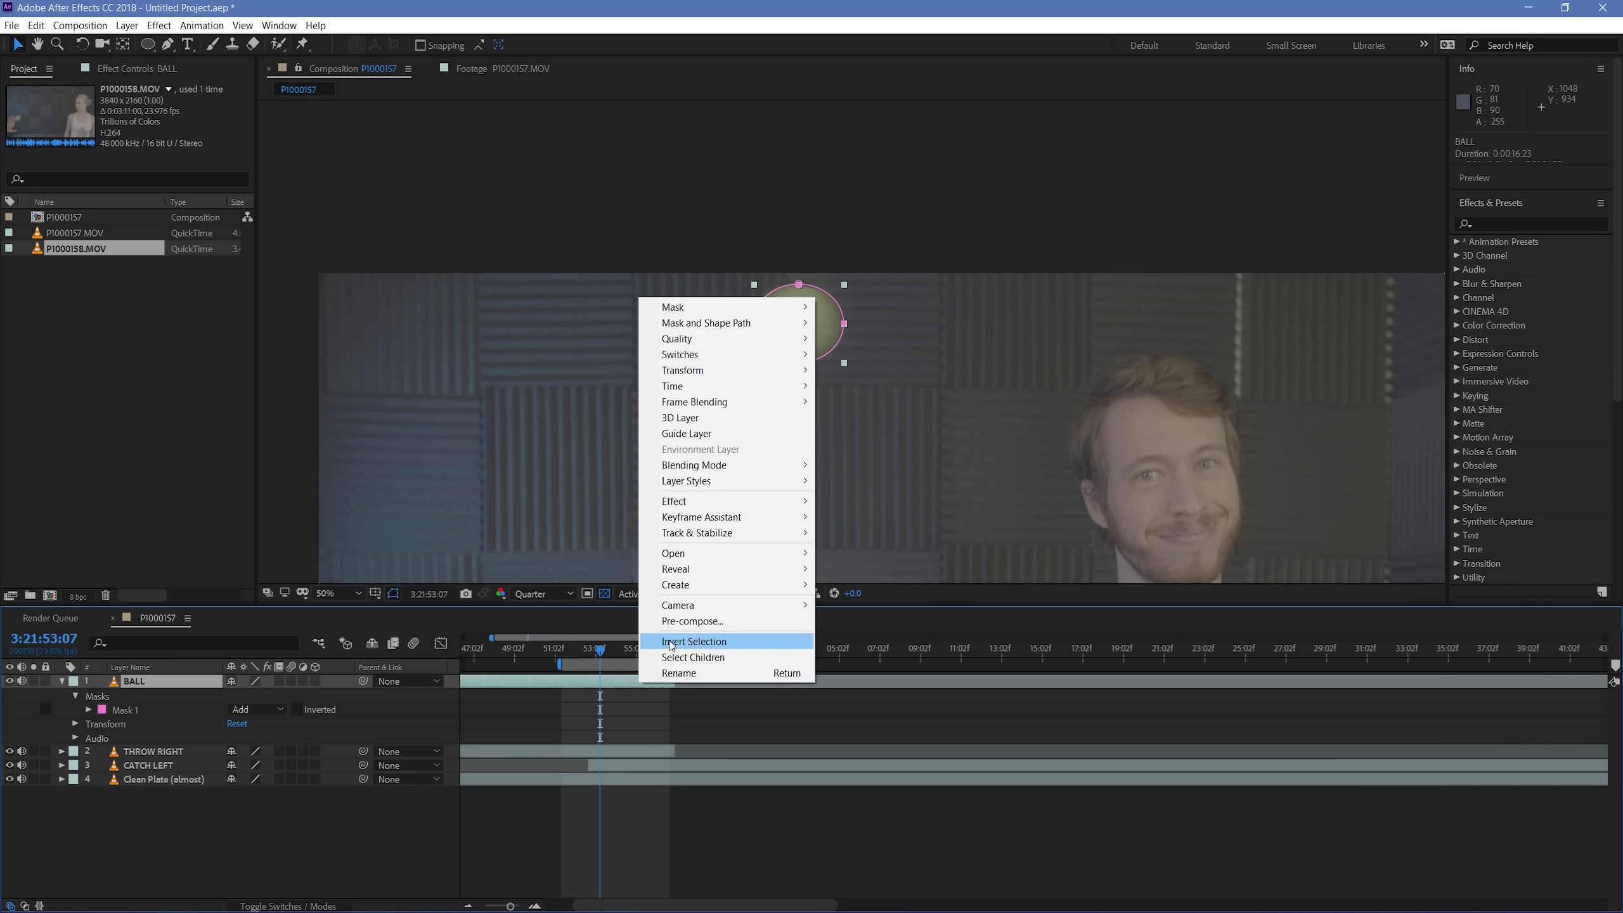
pyautogui.moveTo(701, 393)
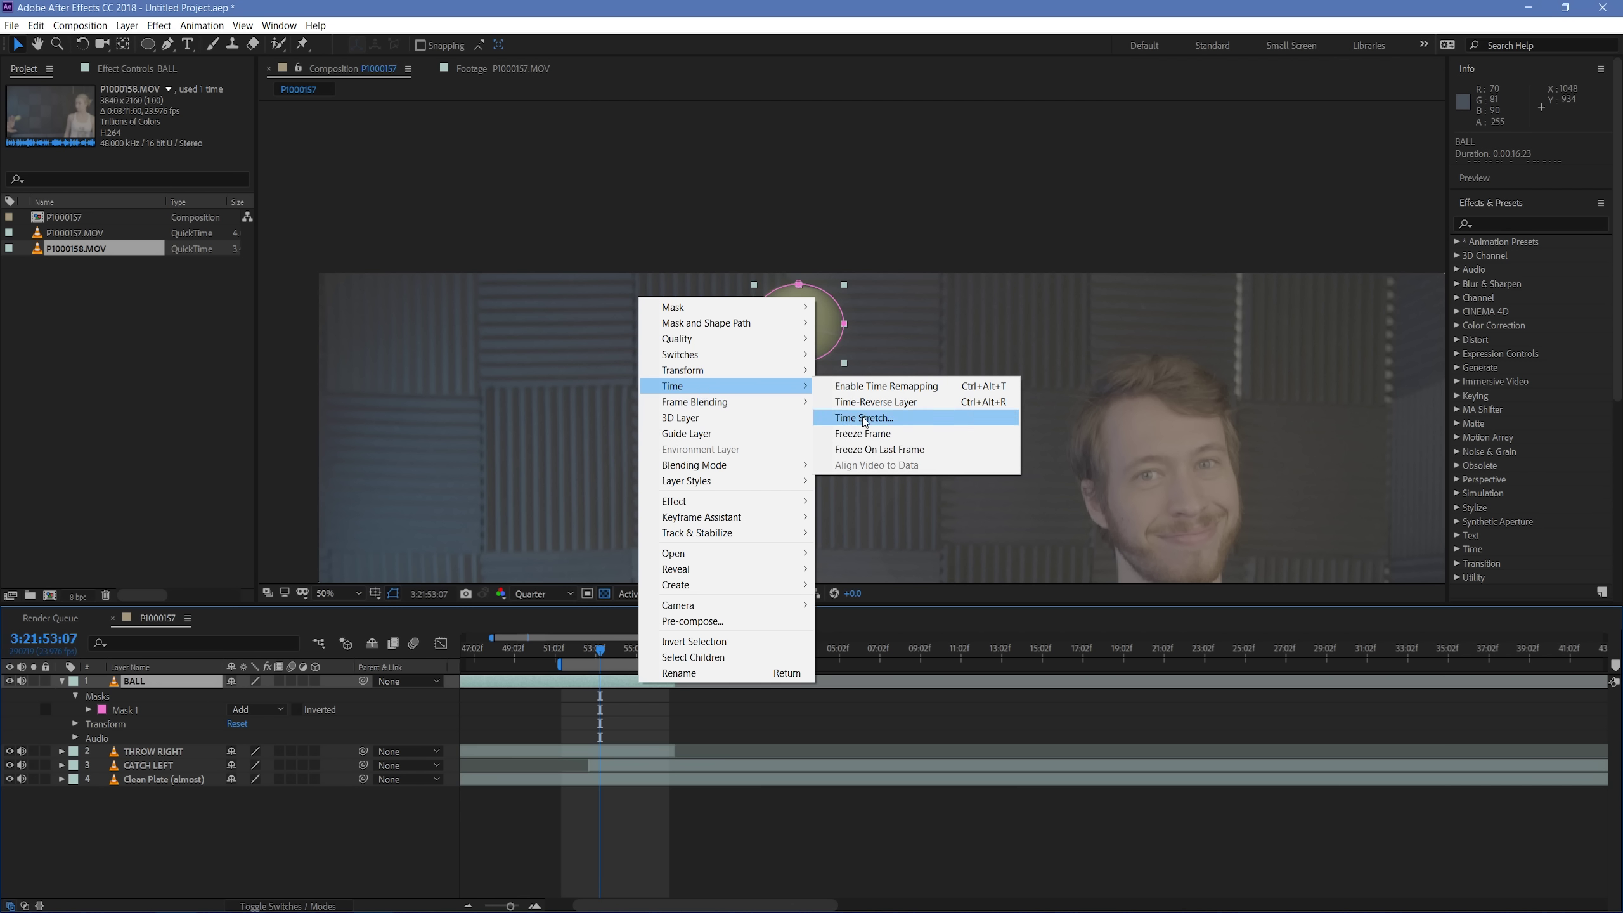
pyautogui.click(870, 435)
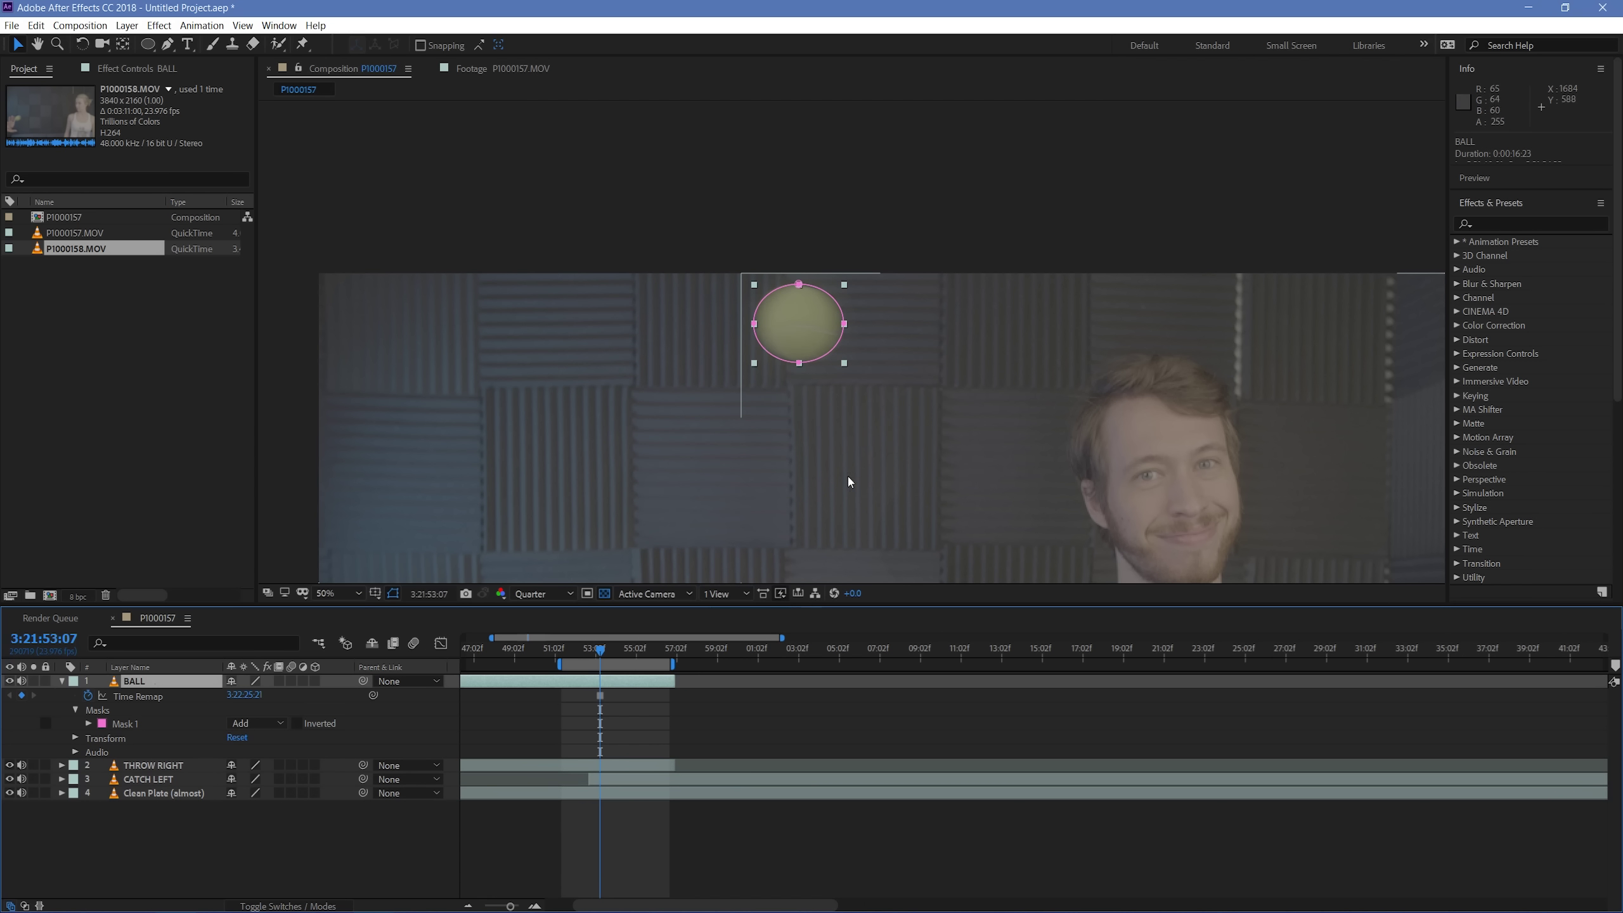
# Step: Examine the frames around 3:21:53:04 to compare the frozen ball with the moving ball
pyautogui.click(598, 648)
pyautogui.moveTo(599, 650); pyautogui.dragTo(601, 650)
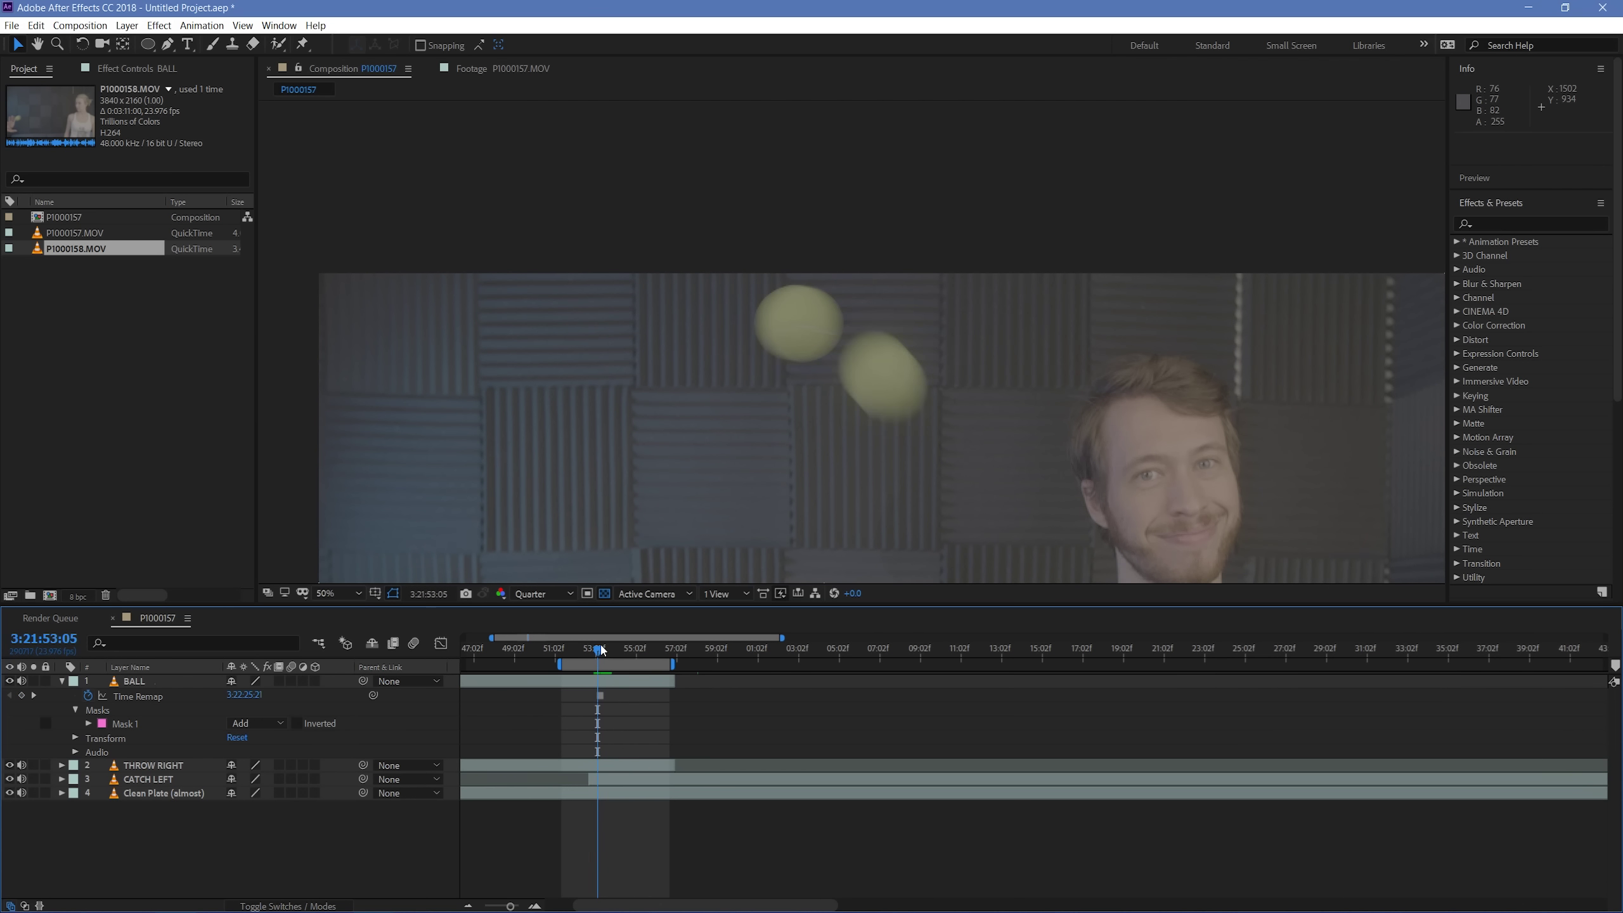
pyautogui.click(585, 681)
pyautogui.press('pageup')
pyautogui.click(785, 705)
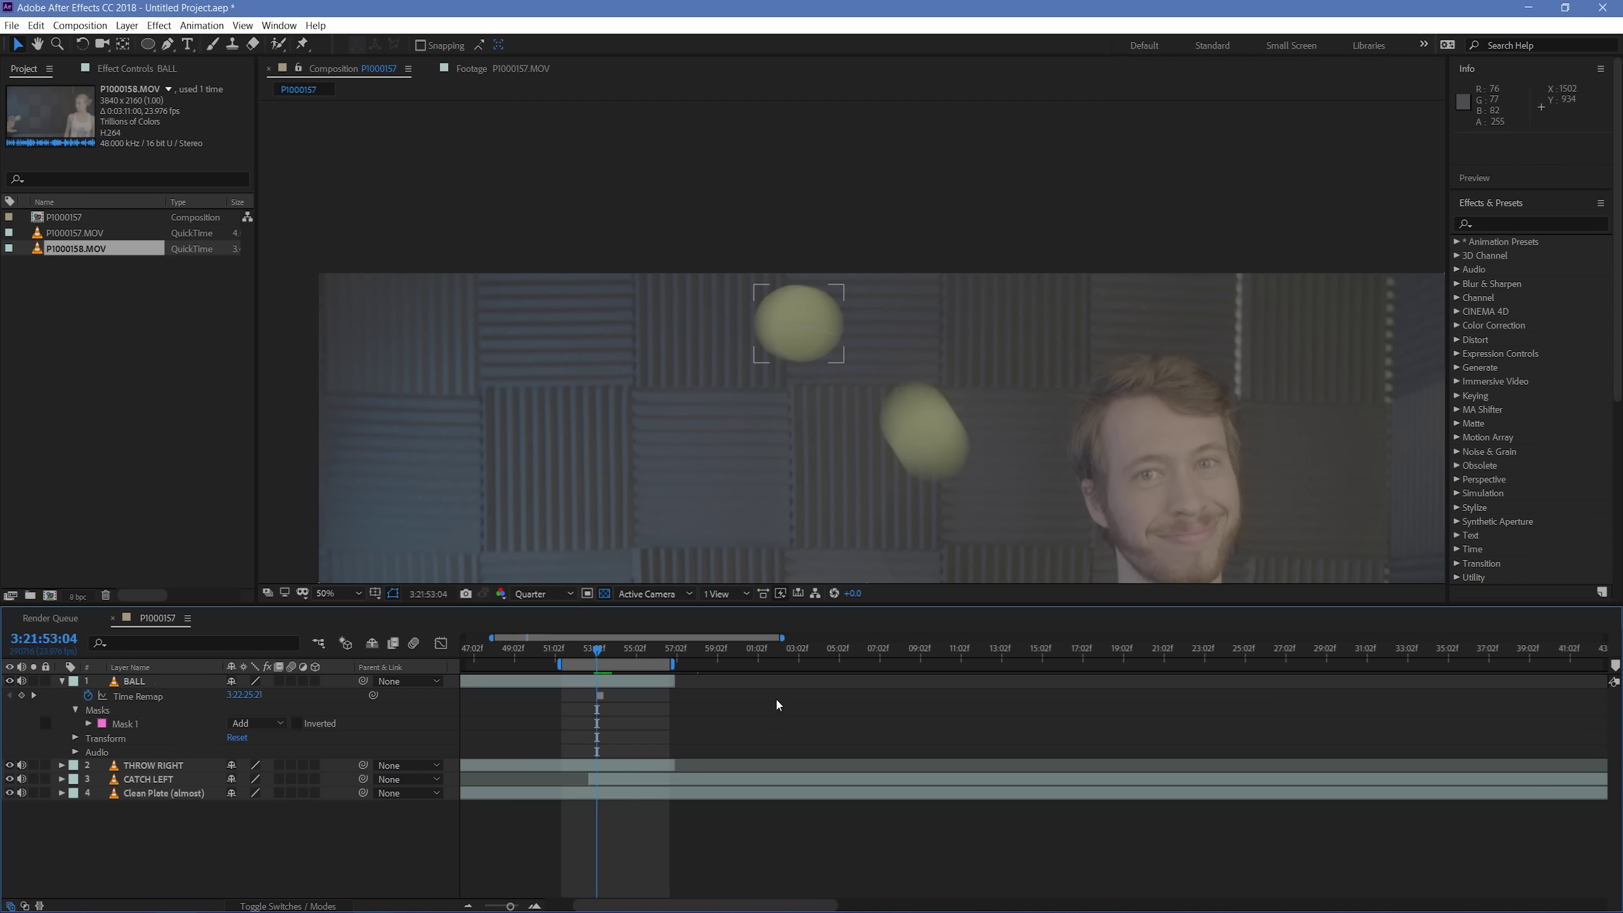
pyautogui.press(',')
pyautogui.press(',')
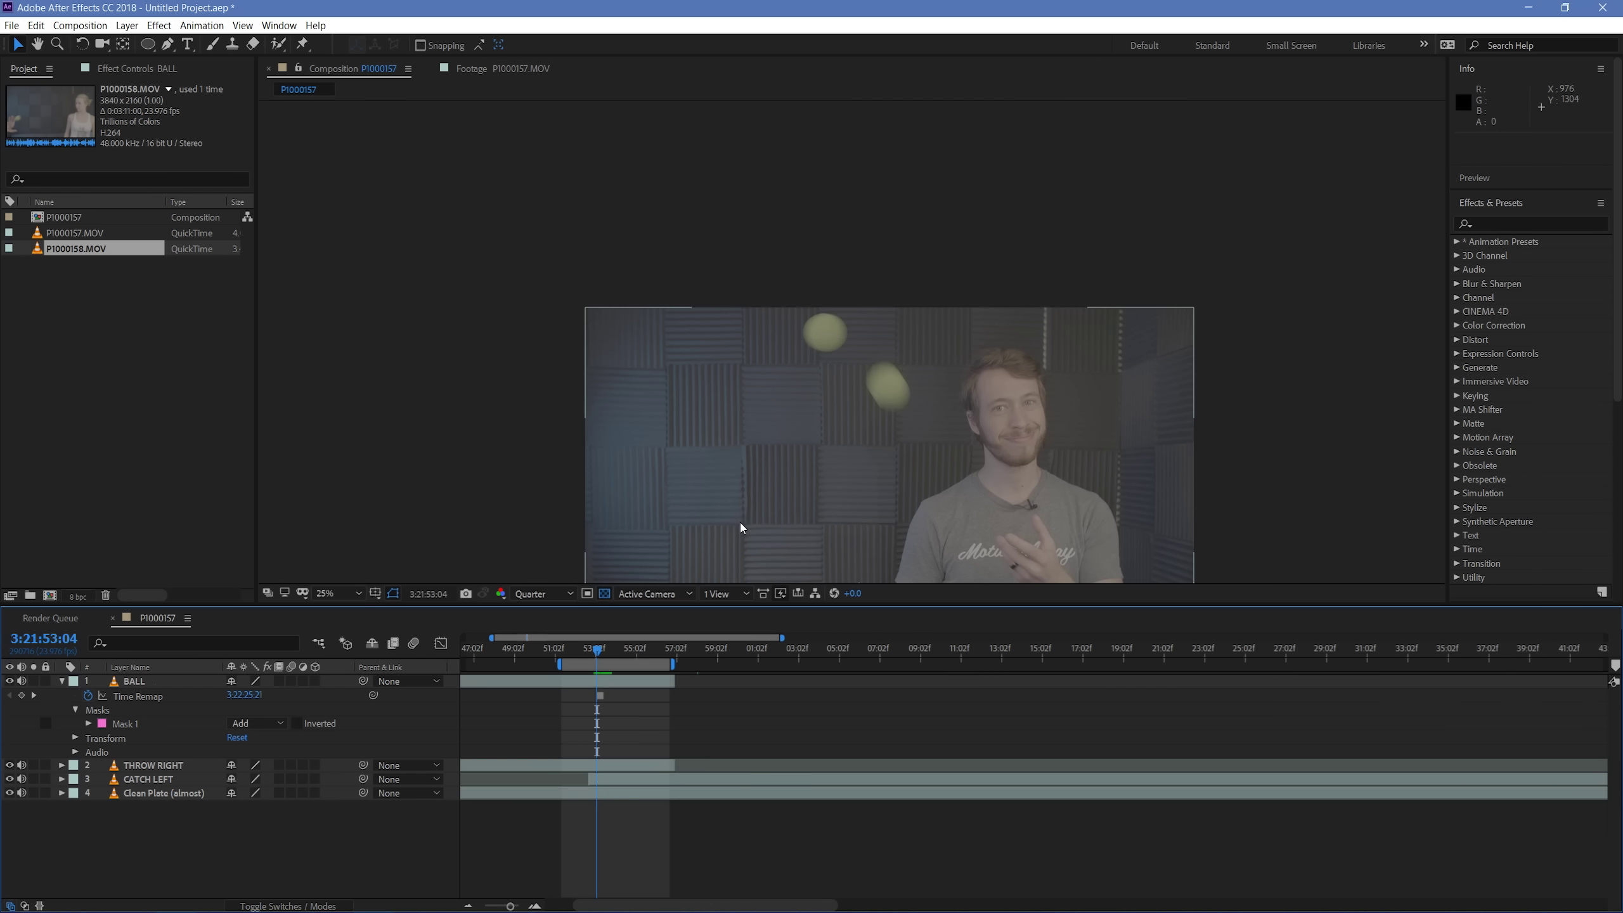
pyautogui.press('.')
pyautogui.press('.')
# Step: Set the feather of the BALL layer's mask to 28.4 pixels and preview the composite
pyautogui.click(619, 686)
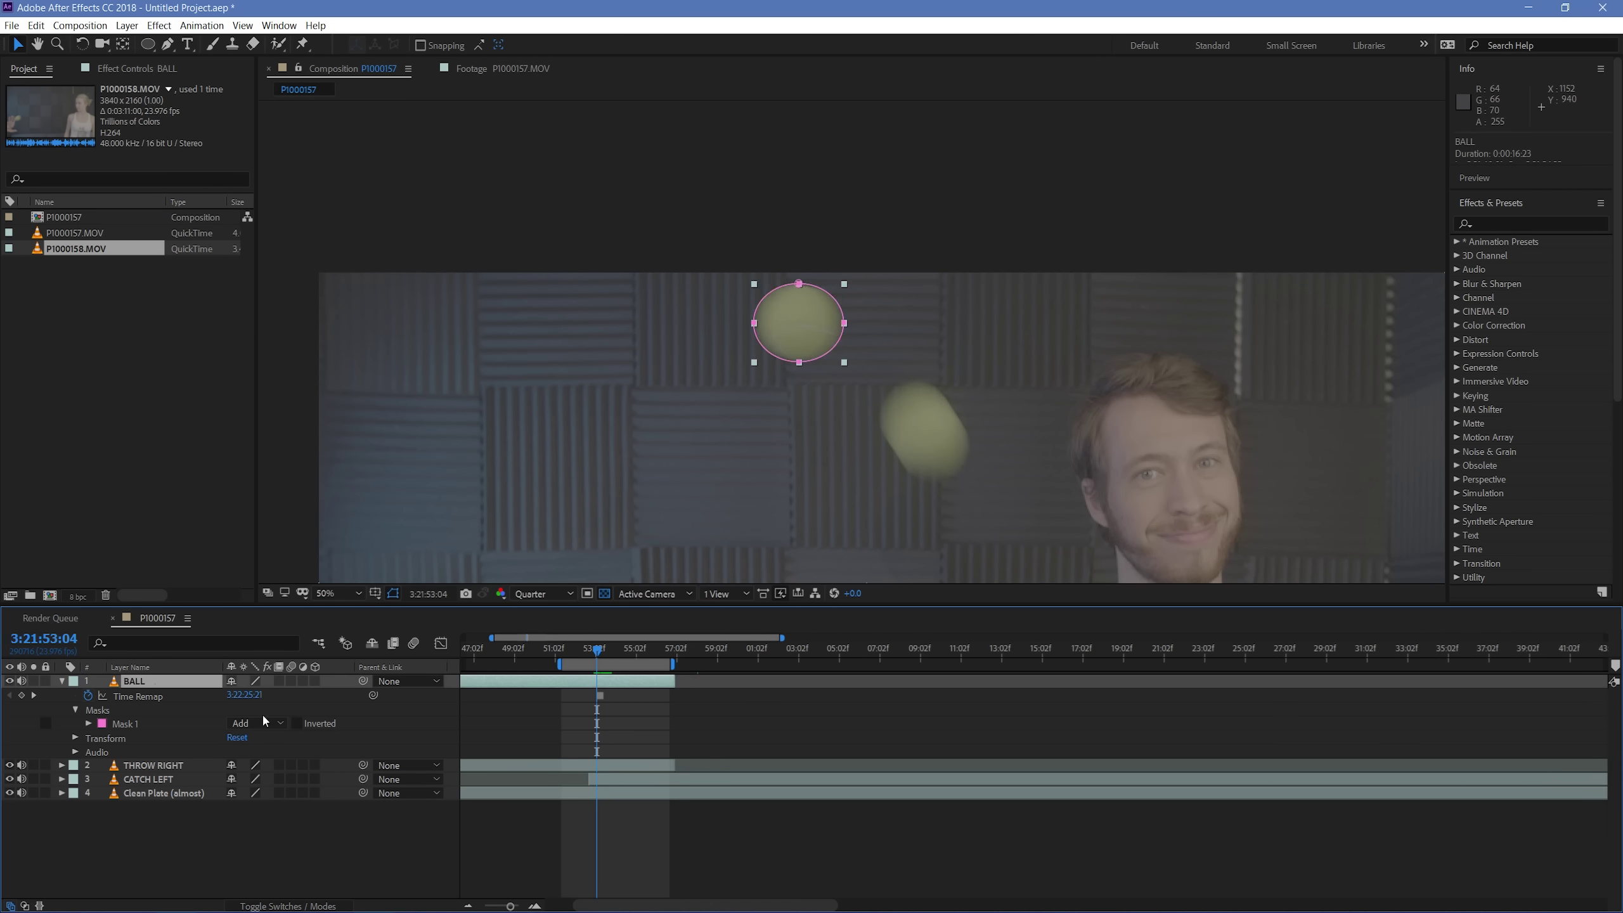
pyautogui.click(89, 724)
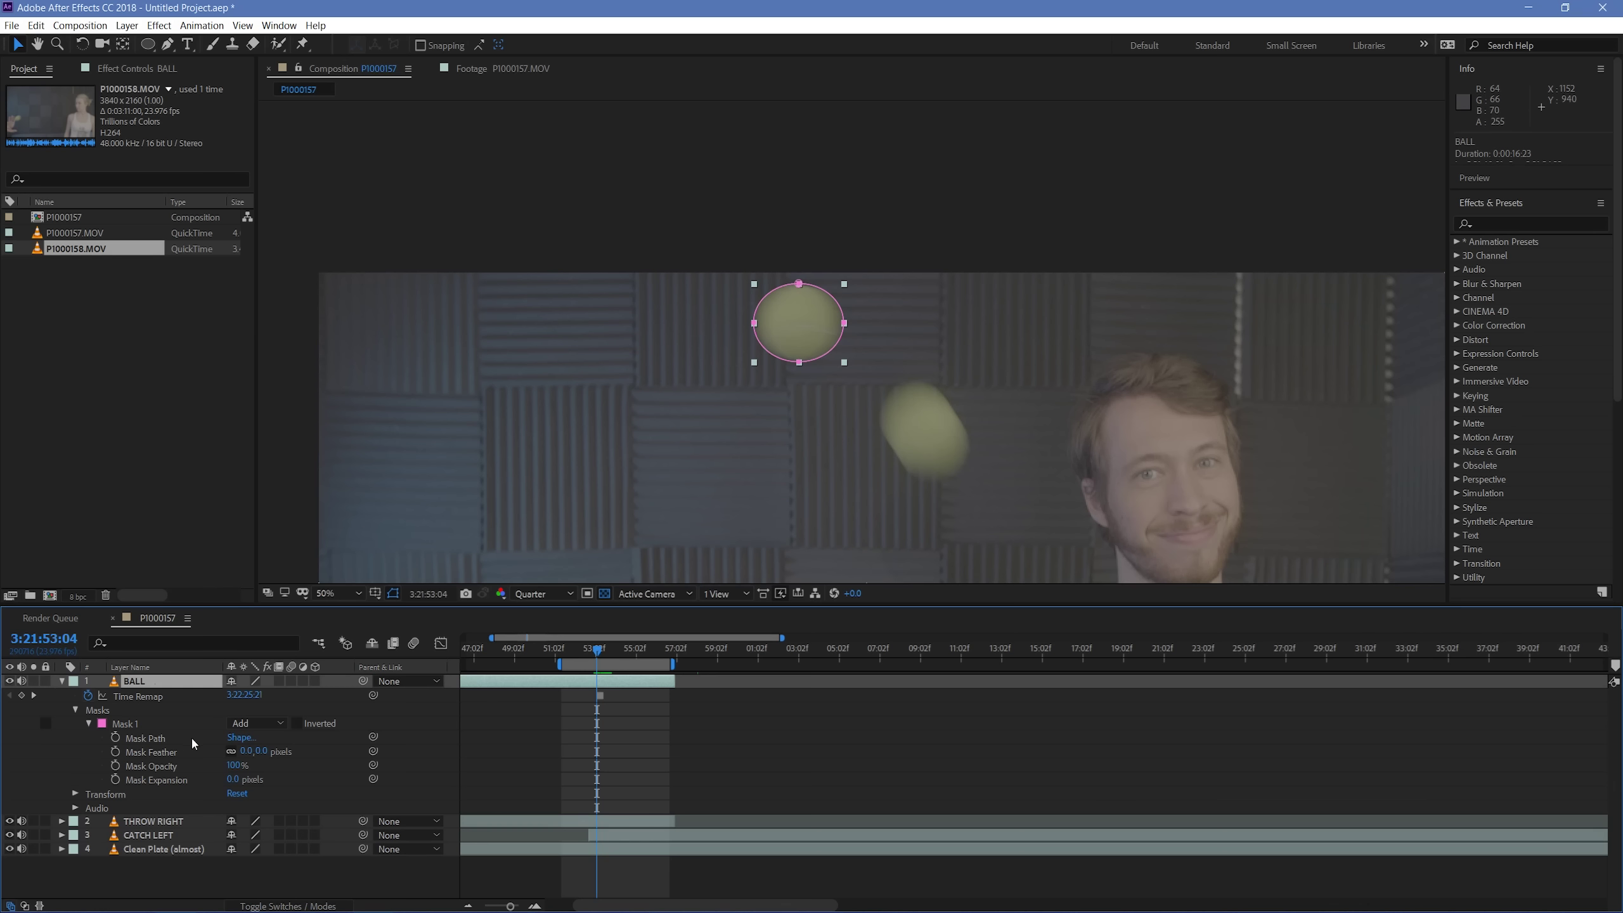
pyautogui.click(241, 750)
pyautogui.write('1.8')
pyautogui.press('Return')
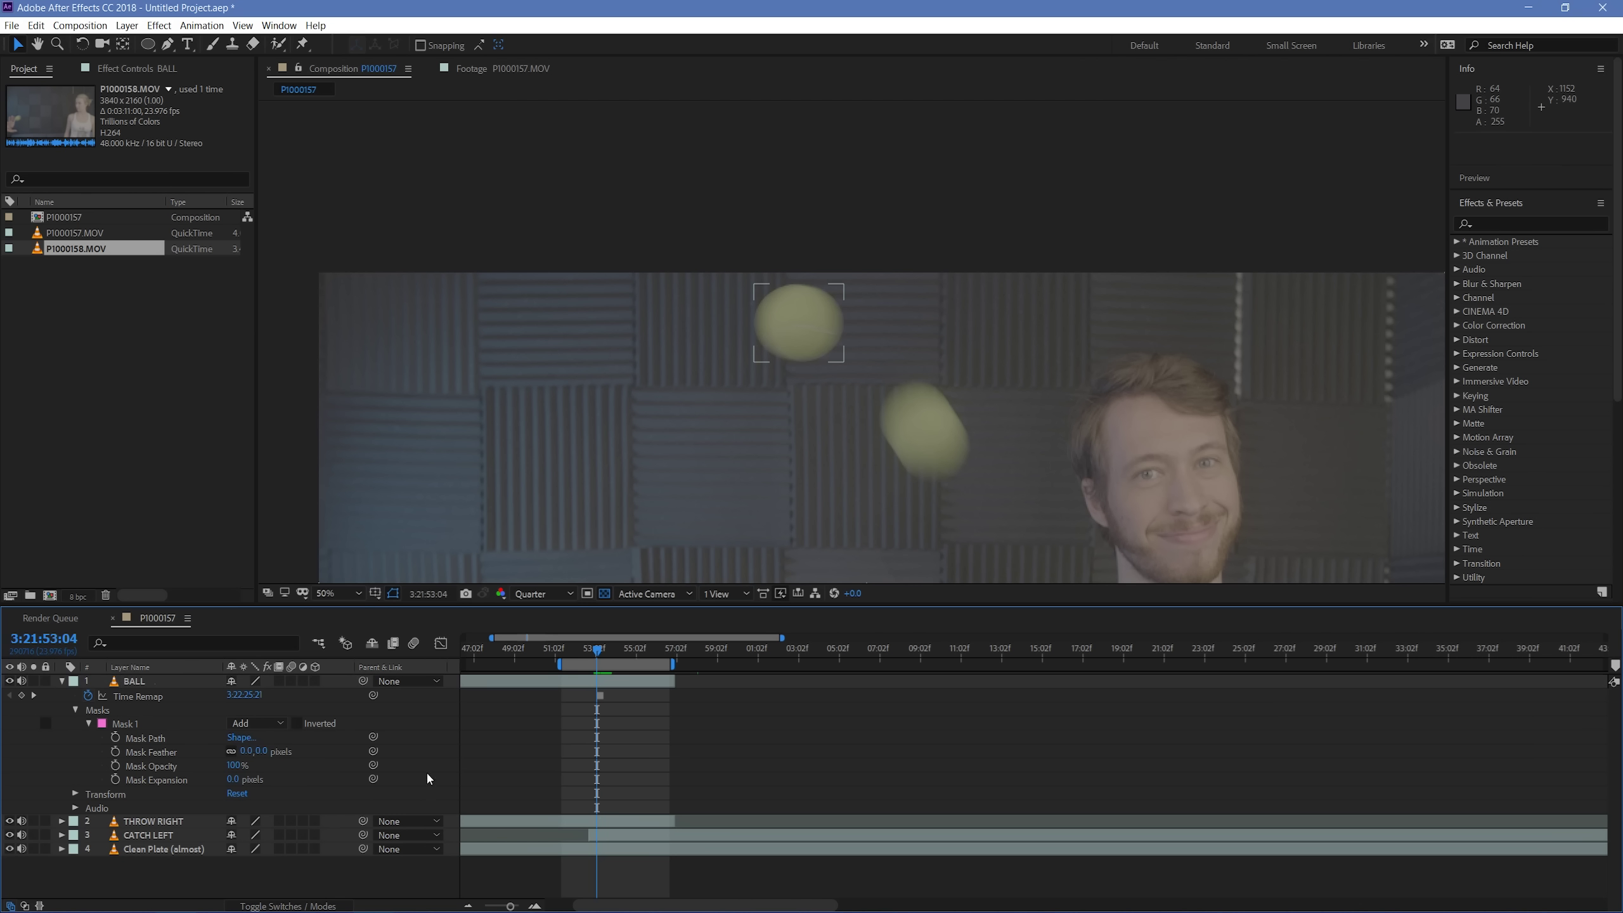
pyautogui.moveTo(260, 751); pyautogui.dragTo(492, 754)
pyautogui.click(756, 750)
pyautogui.press('space')
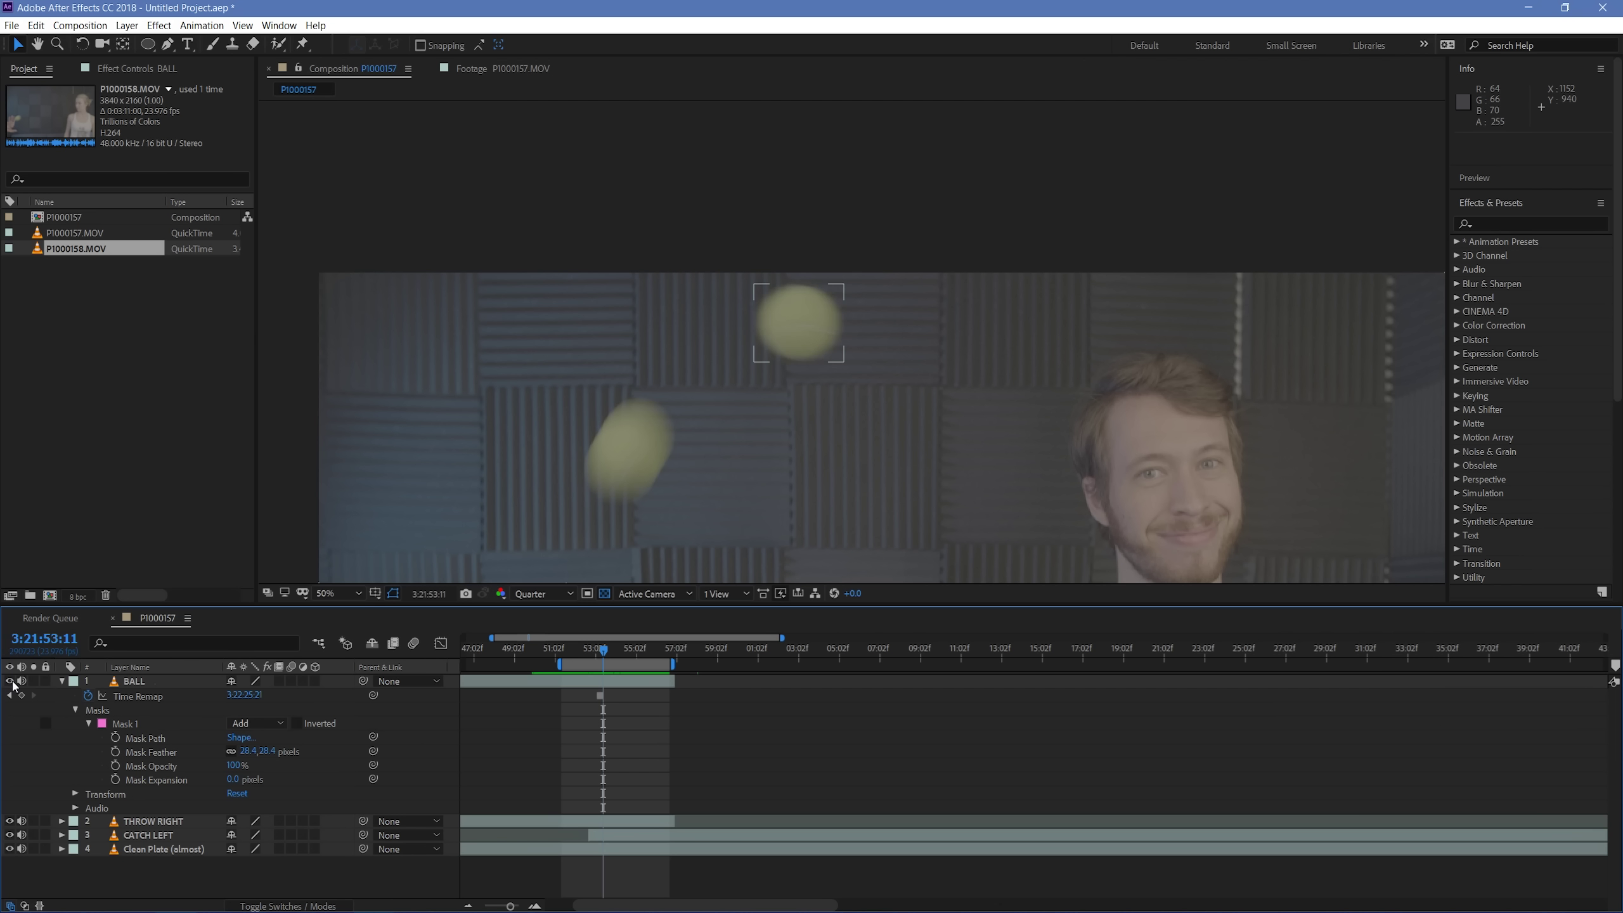
# Step: Split the BALL layer near 3:21:52:23 and remove the earlier part, keeping only BALL 2
pyautogui.scroll(-2, 649, 536)
pyautogui.press('h')
pyautogui.scroll(2, 771, 470)
pyautogui.scroll(-2, 760, 352)
pyautogui.press('v')
pyautogui.click(483, 686)
pyautogui.scroll(-3, 483, 685)
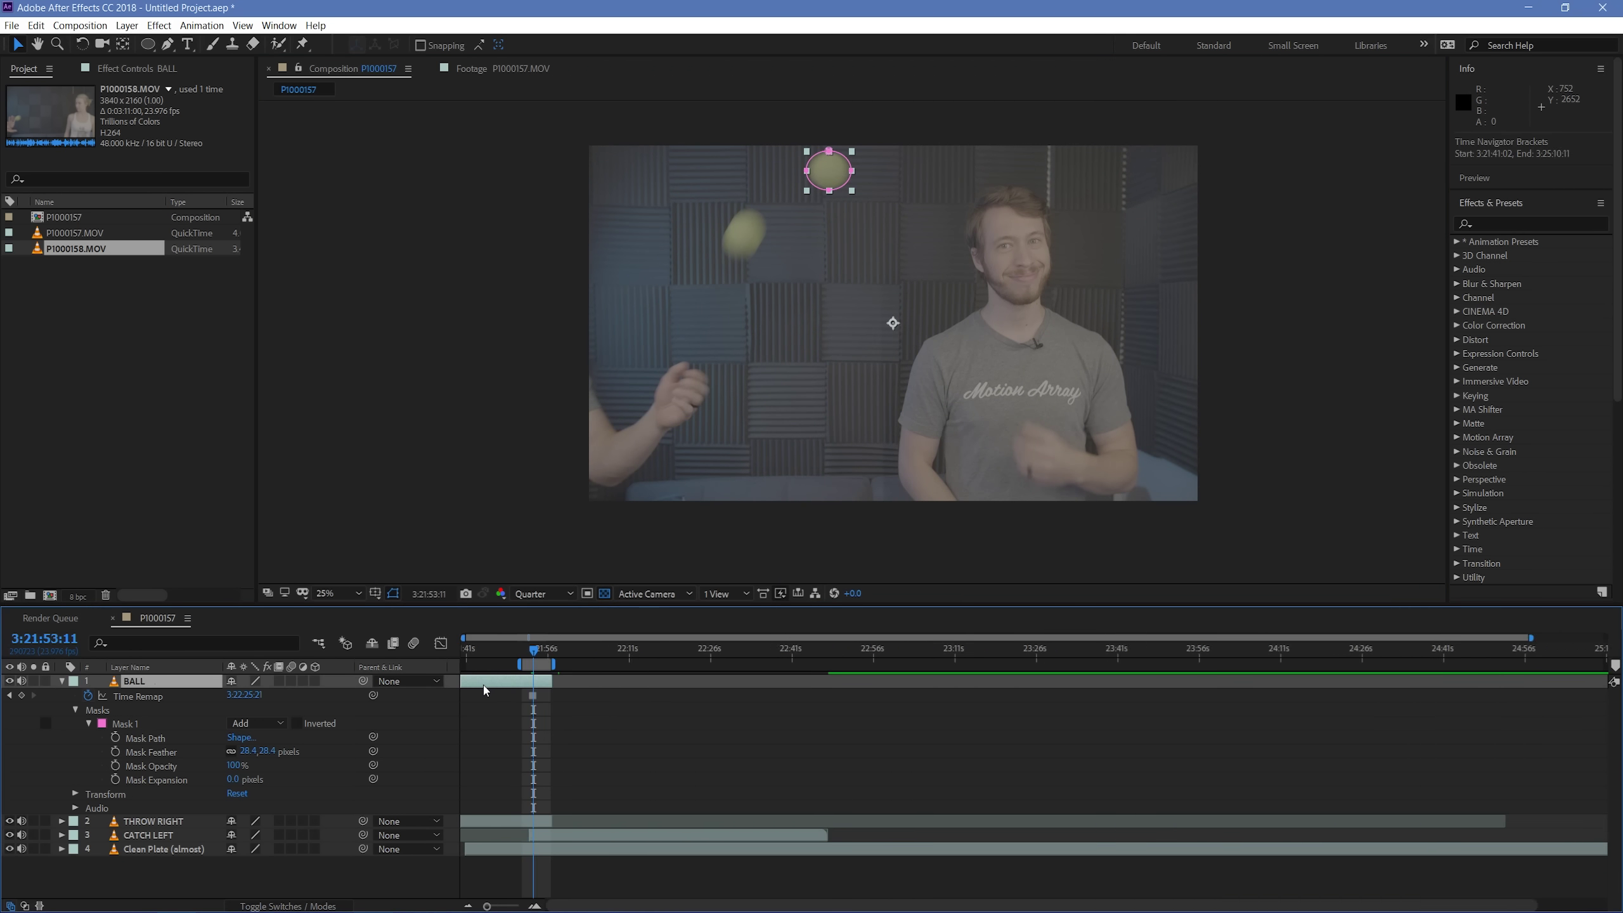
pyautogui.click(522, 655)
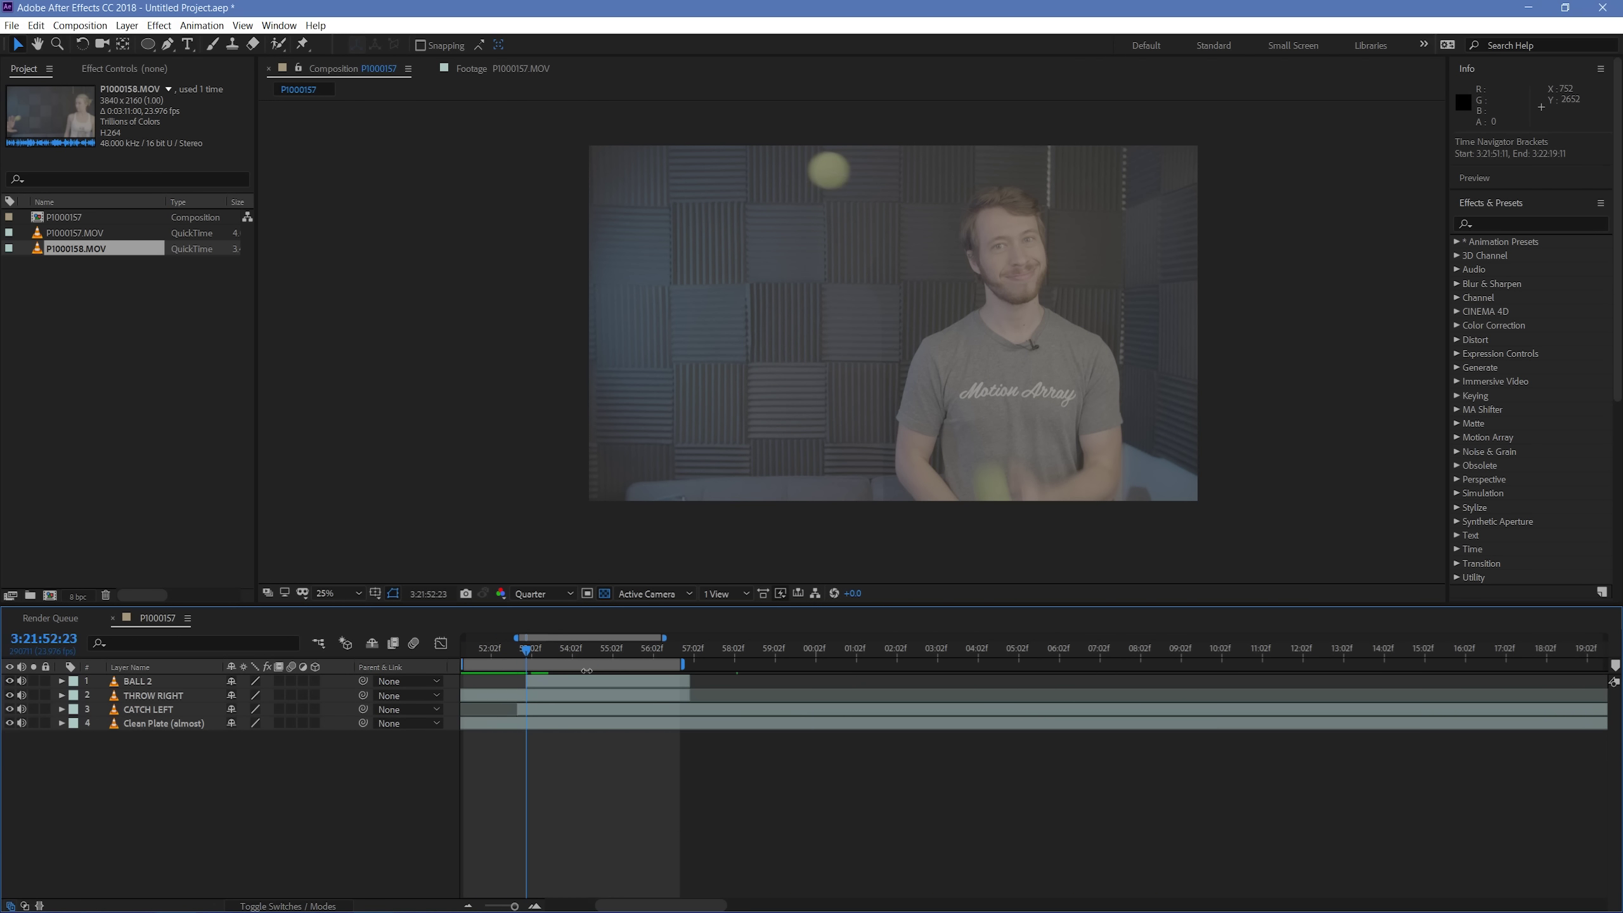
# Step: Trim the start of BALL 2 to 3:21:53:07, where the frozen ball coincides with the thrown ball
pyautogui.moveTo(526, 650); pyautogui.dragTo(553, 651)
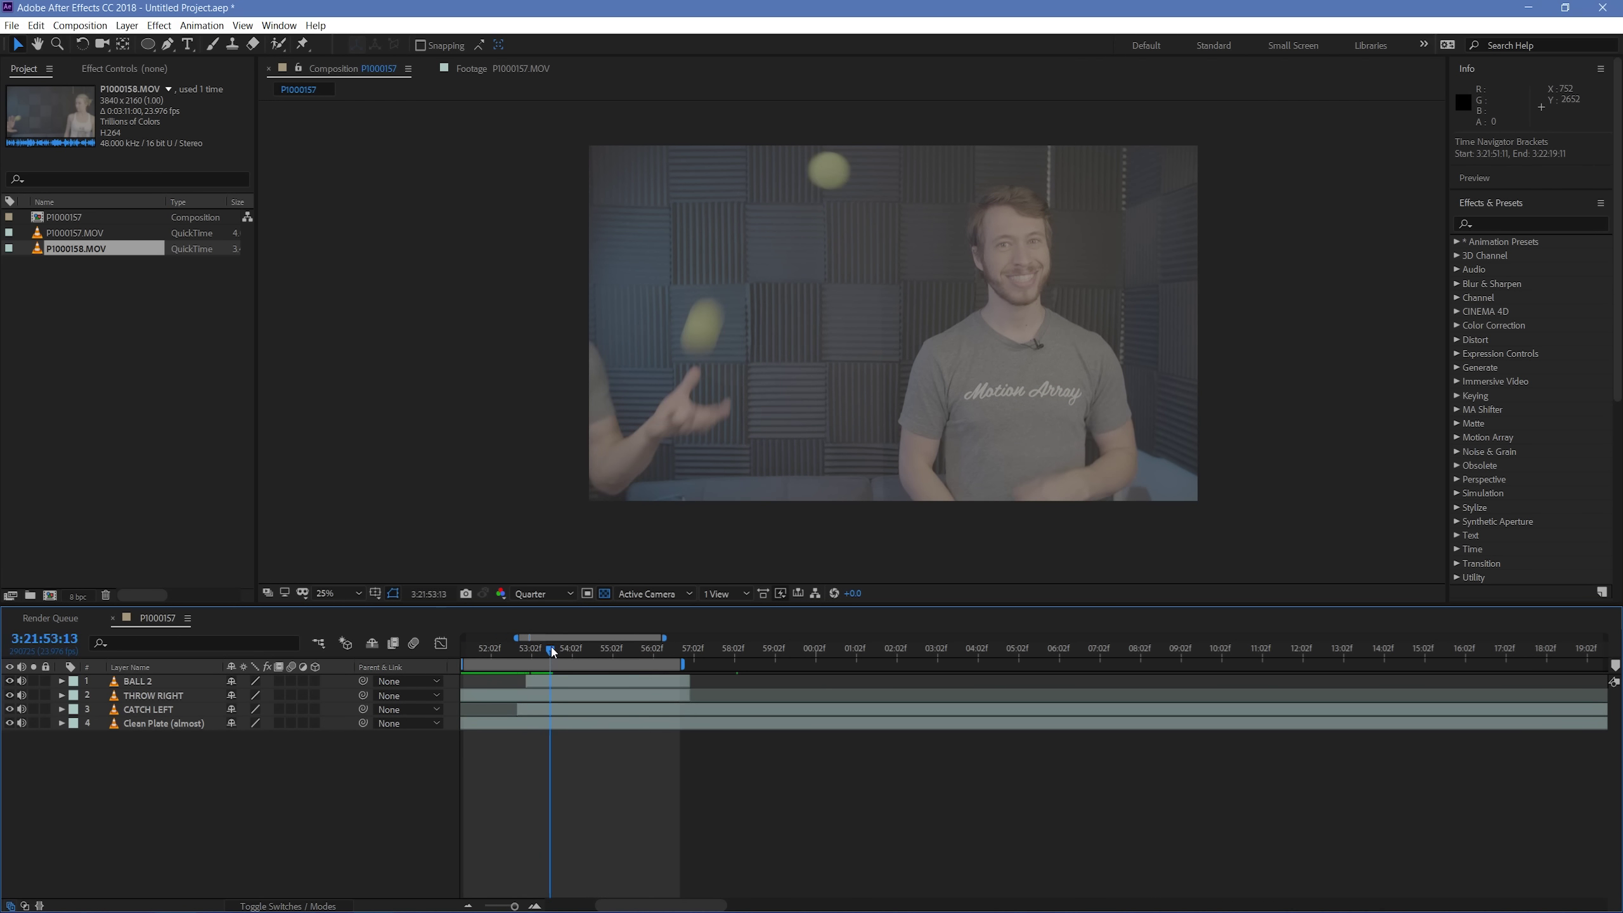
pyautogui.click(530, 681)
pyautogui.moveTo(530, 681)
pyautogui.mouseDown()
pyautogui.moveTo(553, 672)
pyautogui.moveTo(559, 685)
pyautogui.moveTo(542, 682)
pyautogui.mouseUp()
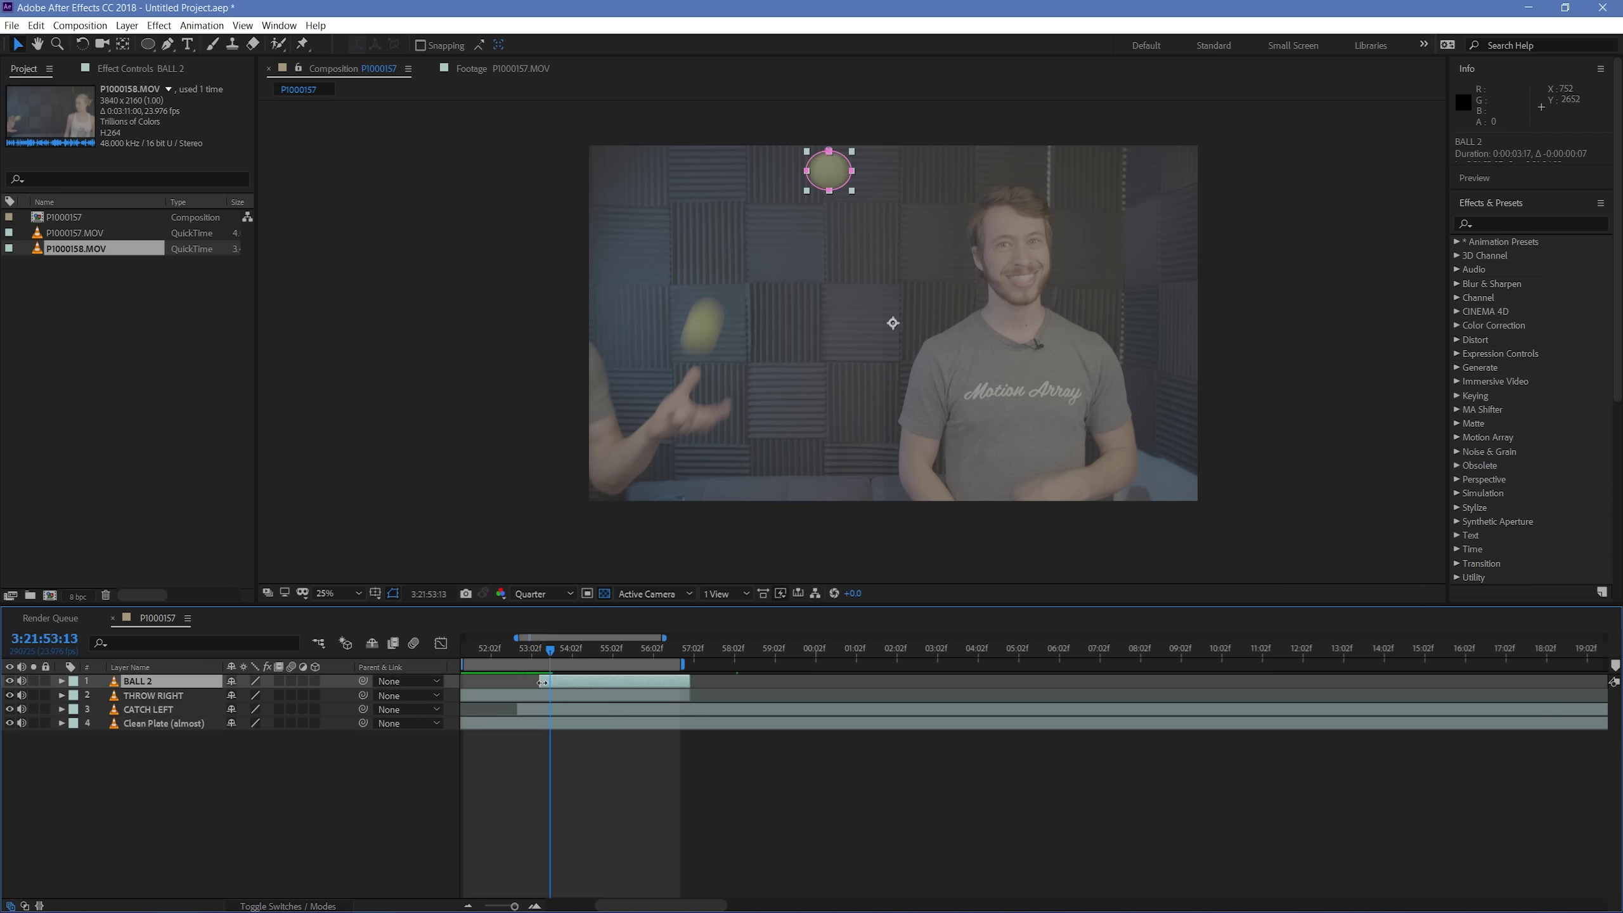
pyautogui.press('pageup')
pyautogui.press('pageup')
pyautogui.press('pageup')
pyautogui.press('pageup')
pyautogui.press('pageup')
pyautogui.press('pageup')
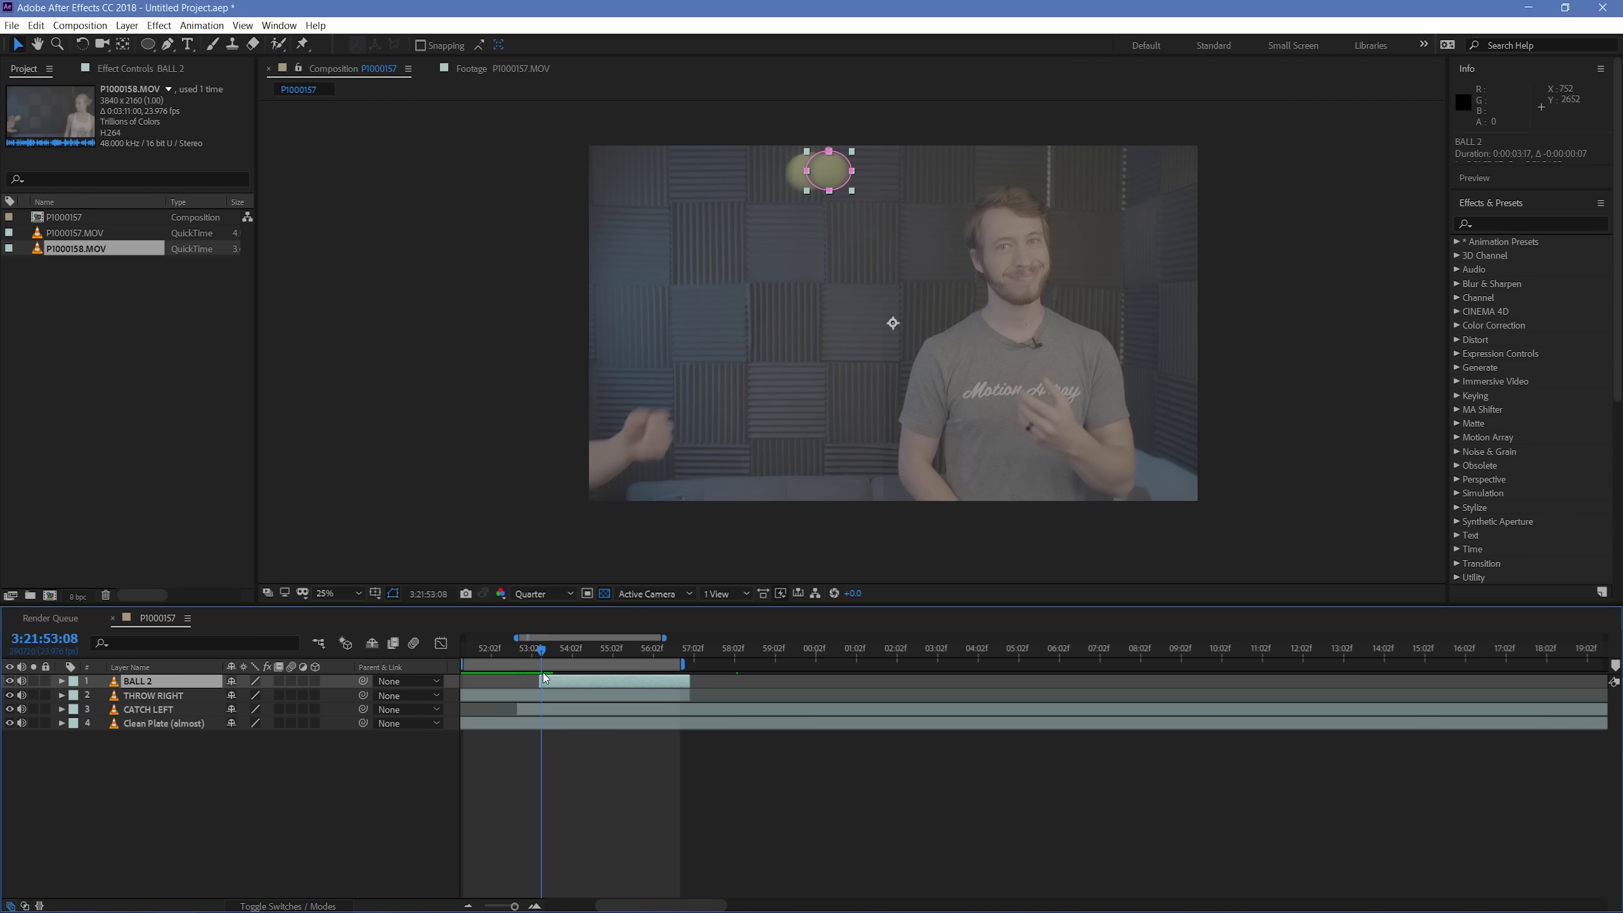
pyautogui.moveTo(544, 674); pyautogui.dragTo(547, 681)
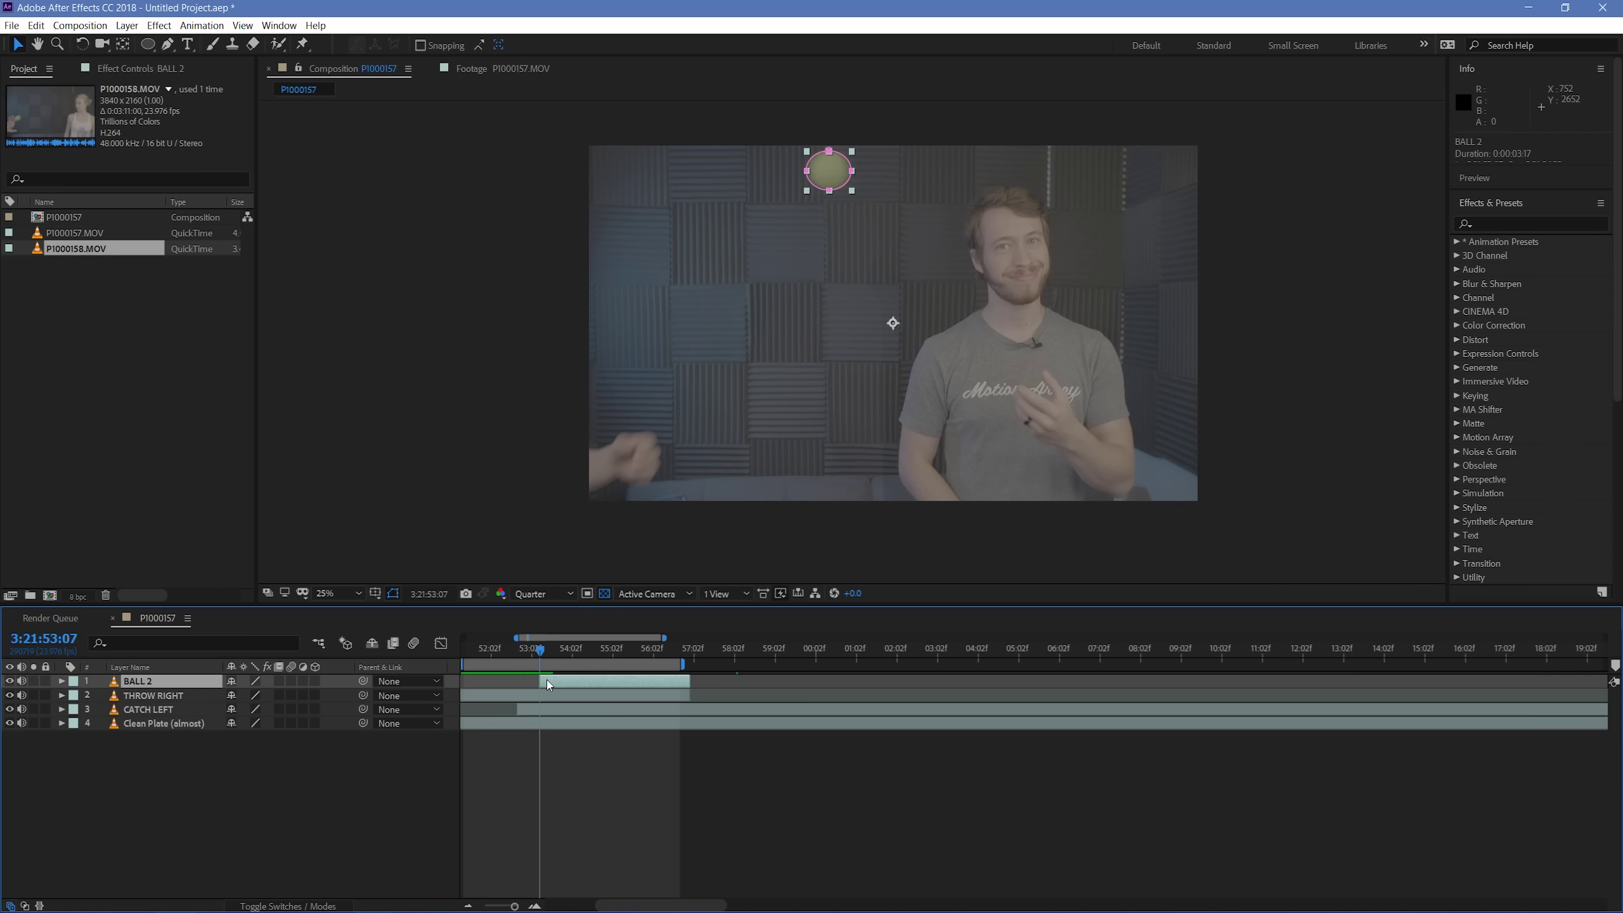
# Step: Start animating the Position of BALL 2 with a keyframe at 3:21:53:07
pyautogui.click(63, 681)
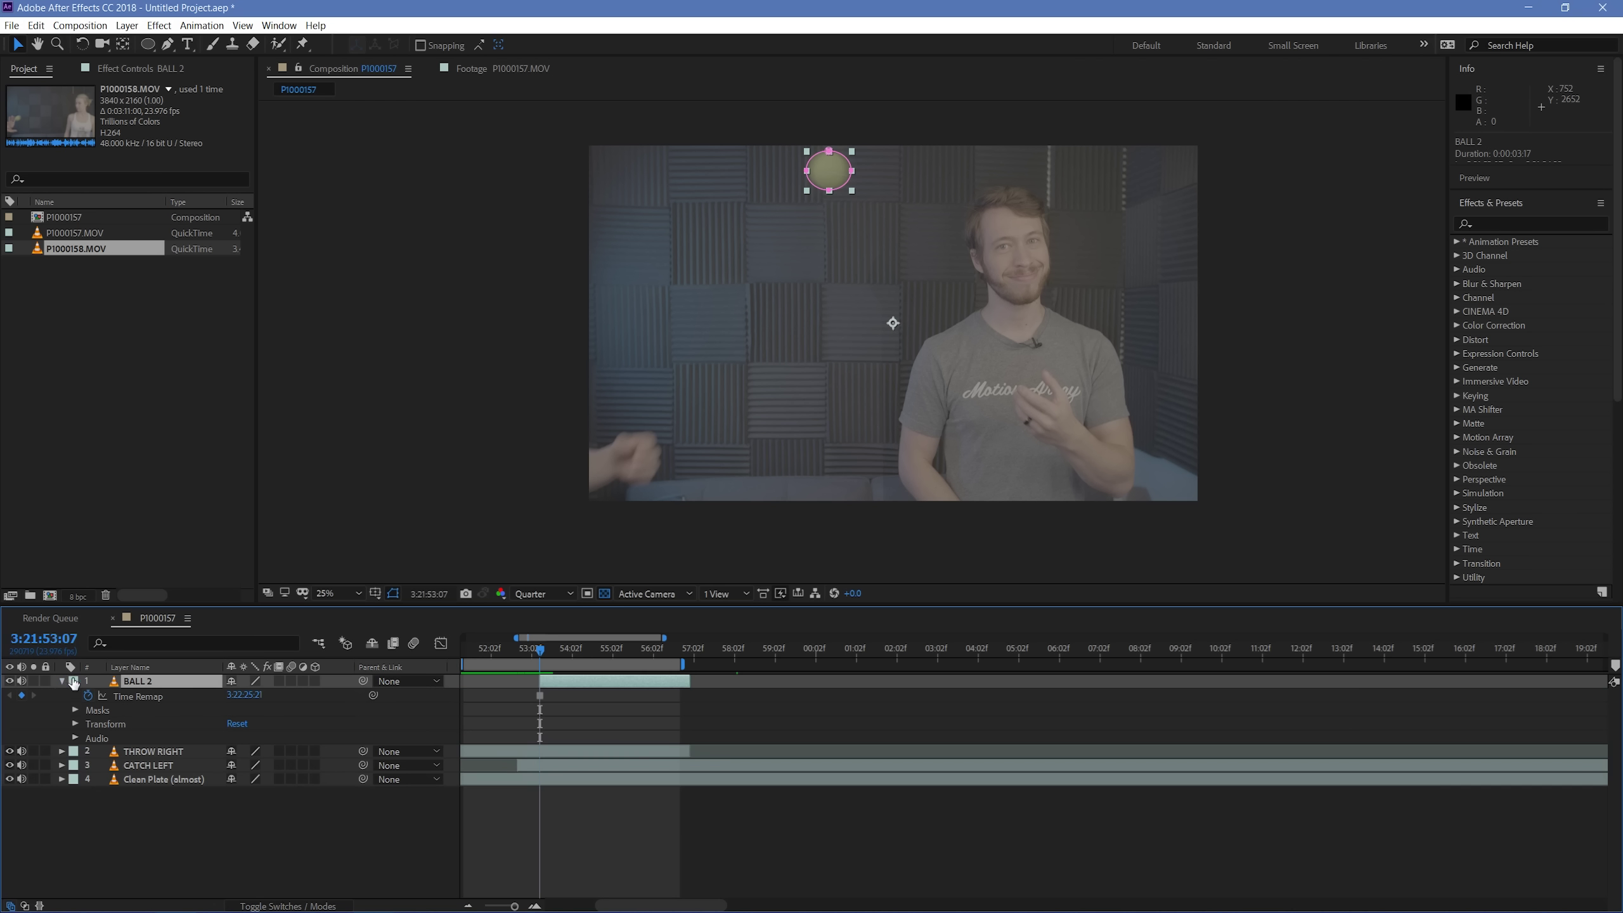
pyautogui.click(76, 724)
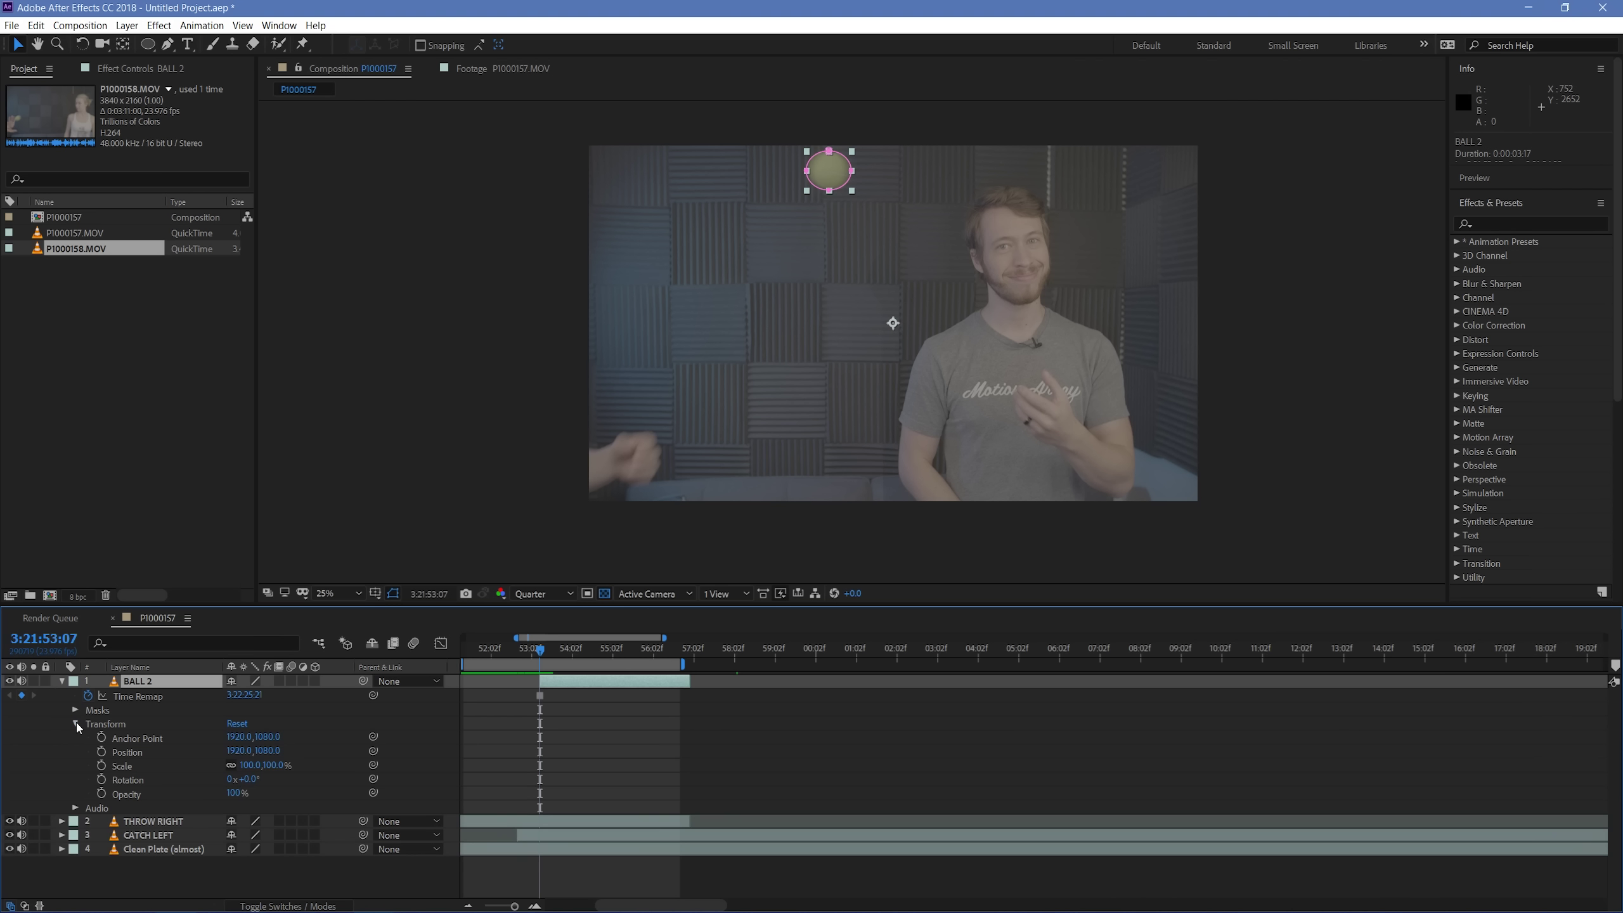
pyautogui.click(102, 752)
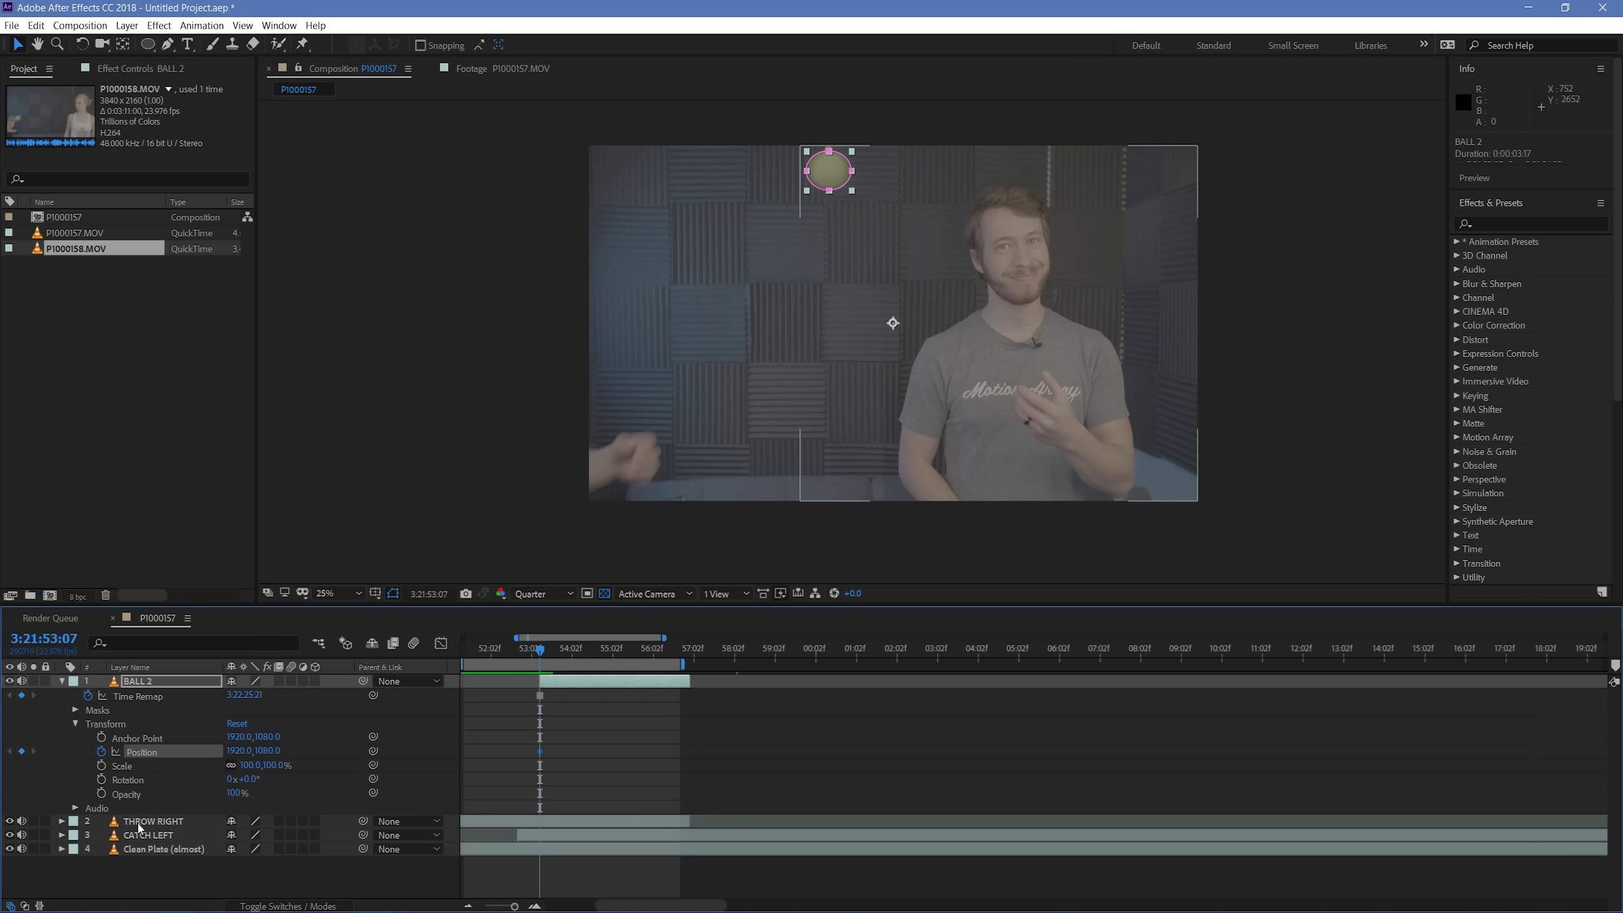
# Step: At 3:21:53:14, move BALL 2 down to the catching hand at position 1124, 2496
pyautogui.click(549, 689)
pyautogui.press('pagedown')
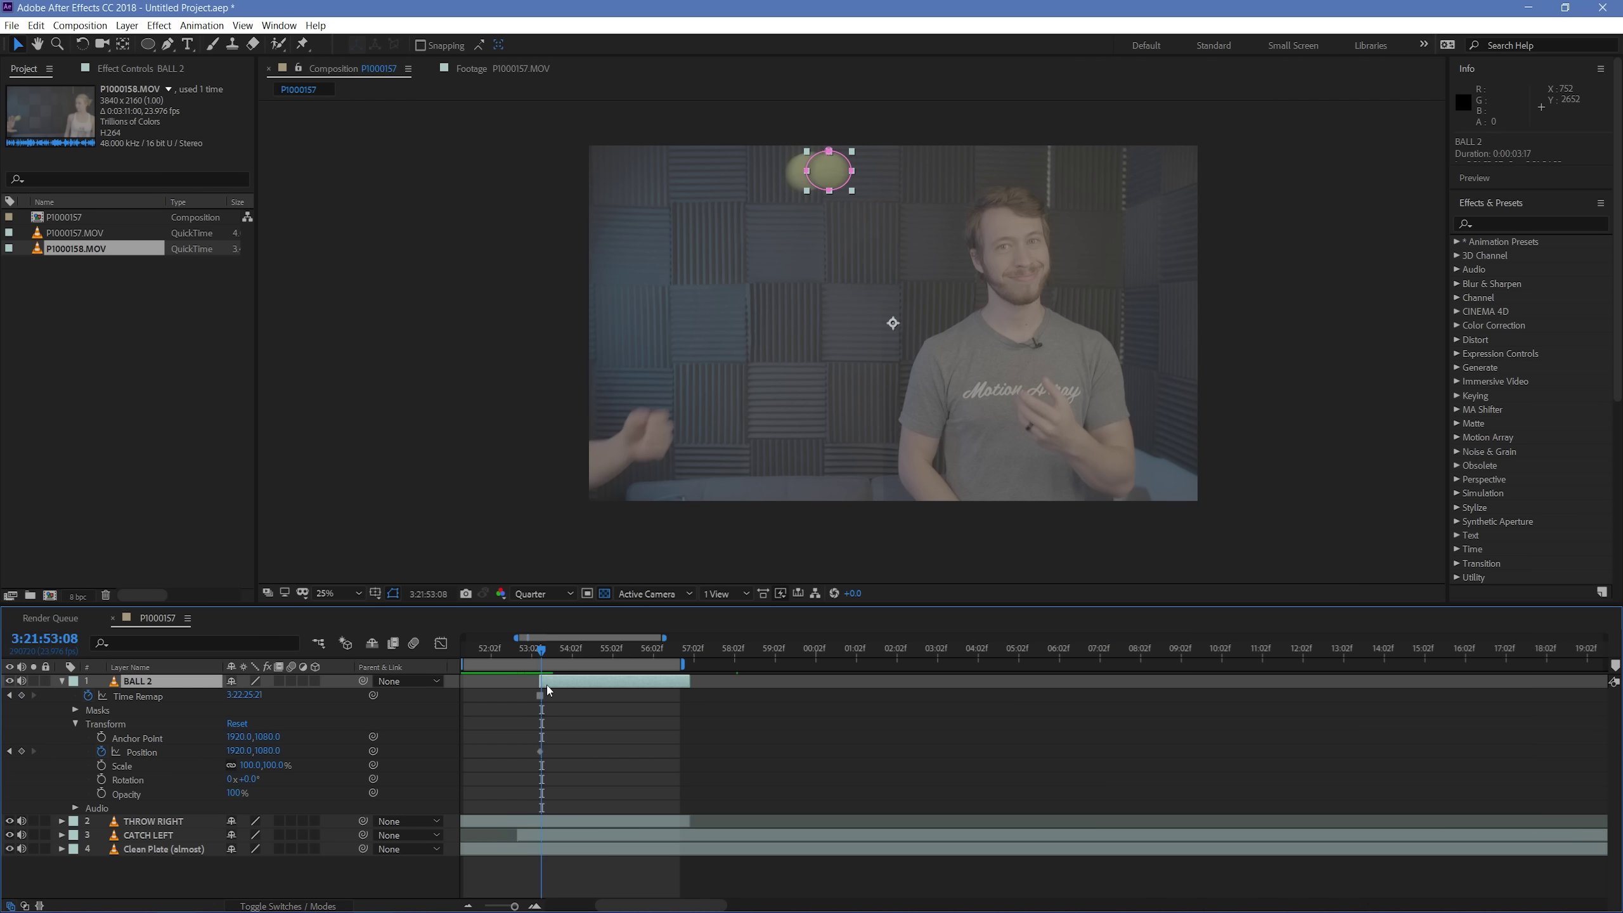
pyautogui.press('pagedown')
pyautogui.press('pagedown')
pyautogui.press('pagedown')
pyautogui.press('pagedown')
pyautogui.press('pagedown')
pyautogui.press('pagedown')
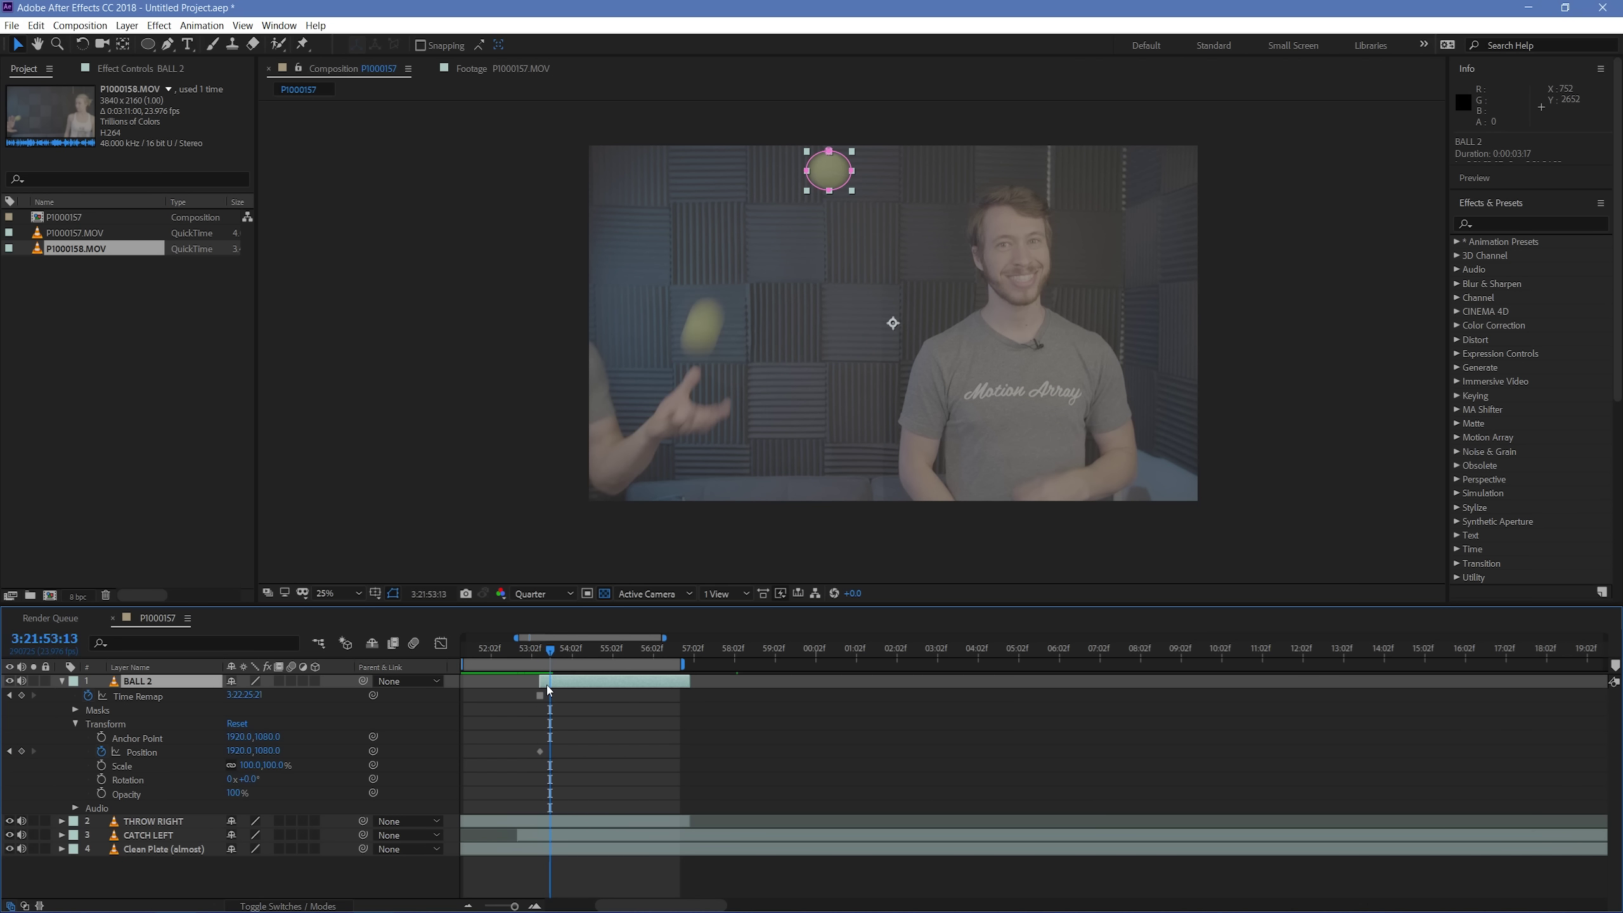
pyautogui.moveTo(826, 186); pyautogui.dragTo(708, 411)
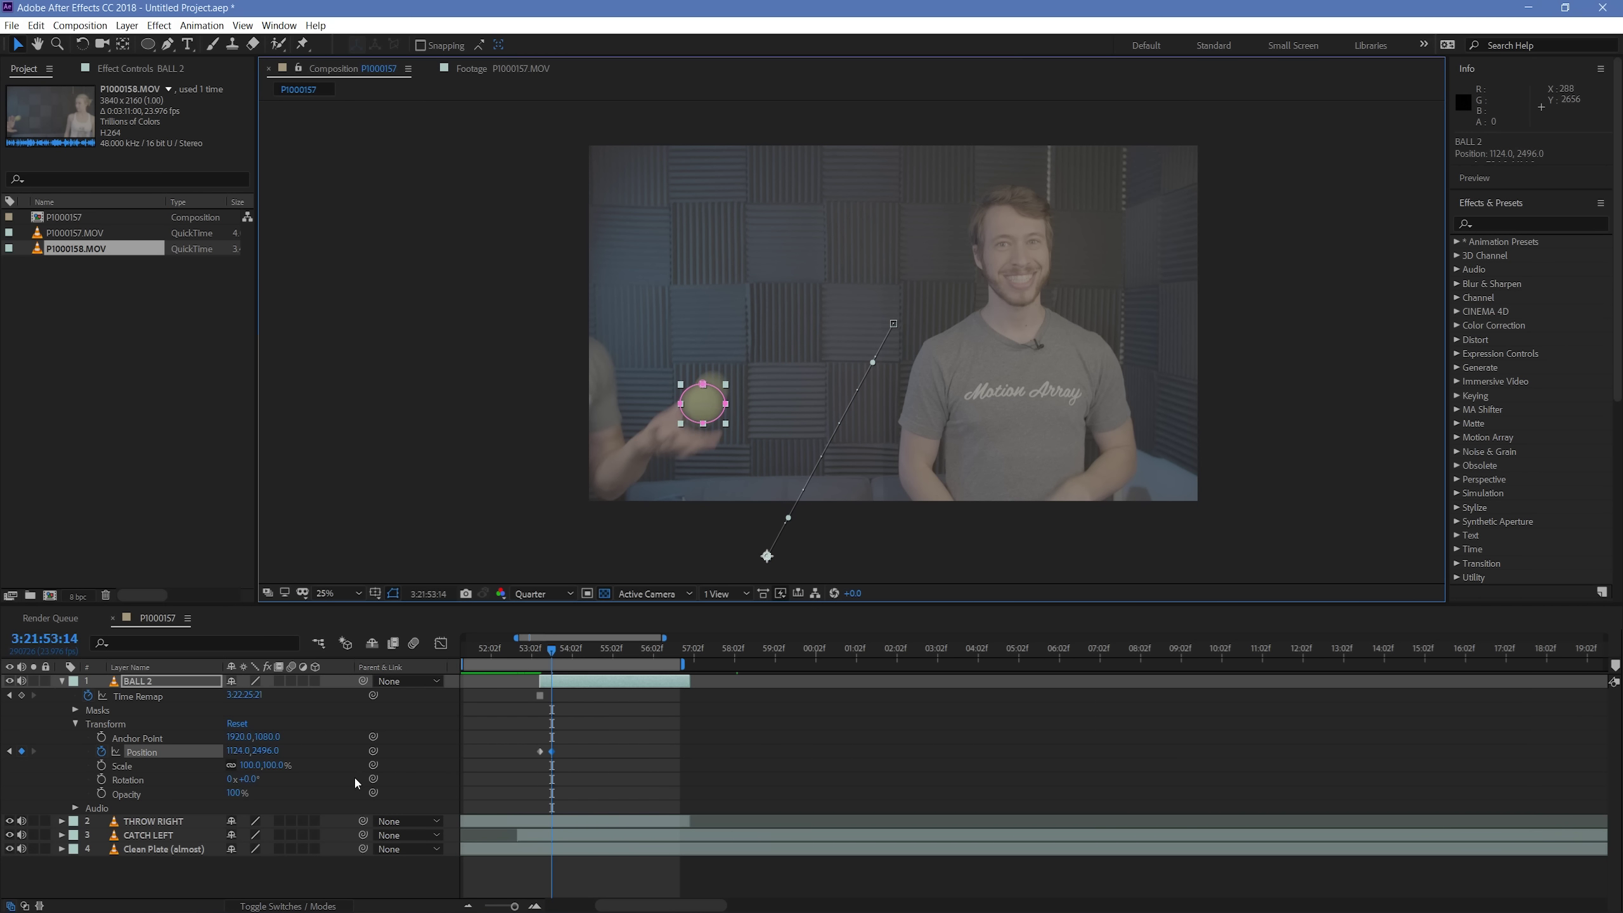
# Step: Return to 3:21:53:07 and preview the movement of BALL 2 toward the hand
pyautogui.press('pageup')
pyautogui.press('pageup')
pyautogui.press('pageup')
pyautogui.press('pageup')
pyautogui.press('pageup')
pyautogui.press('space')
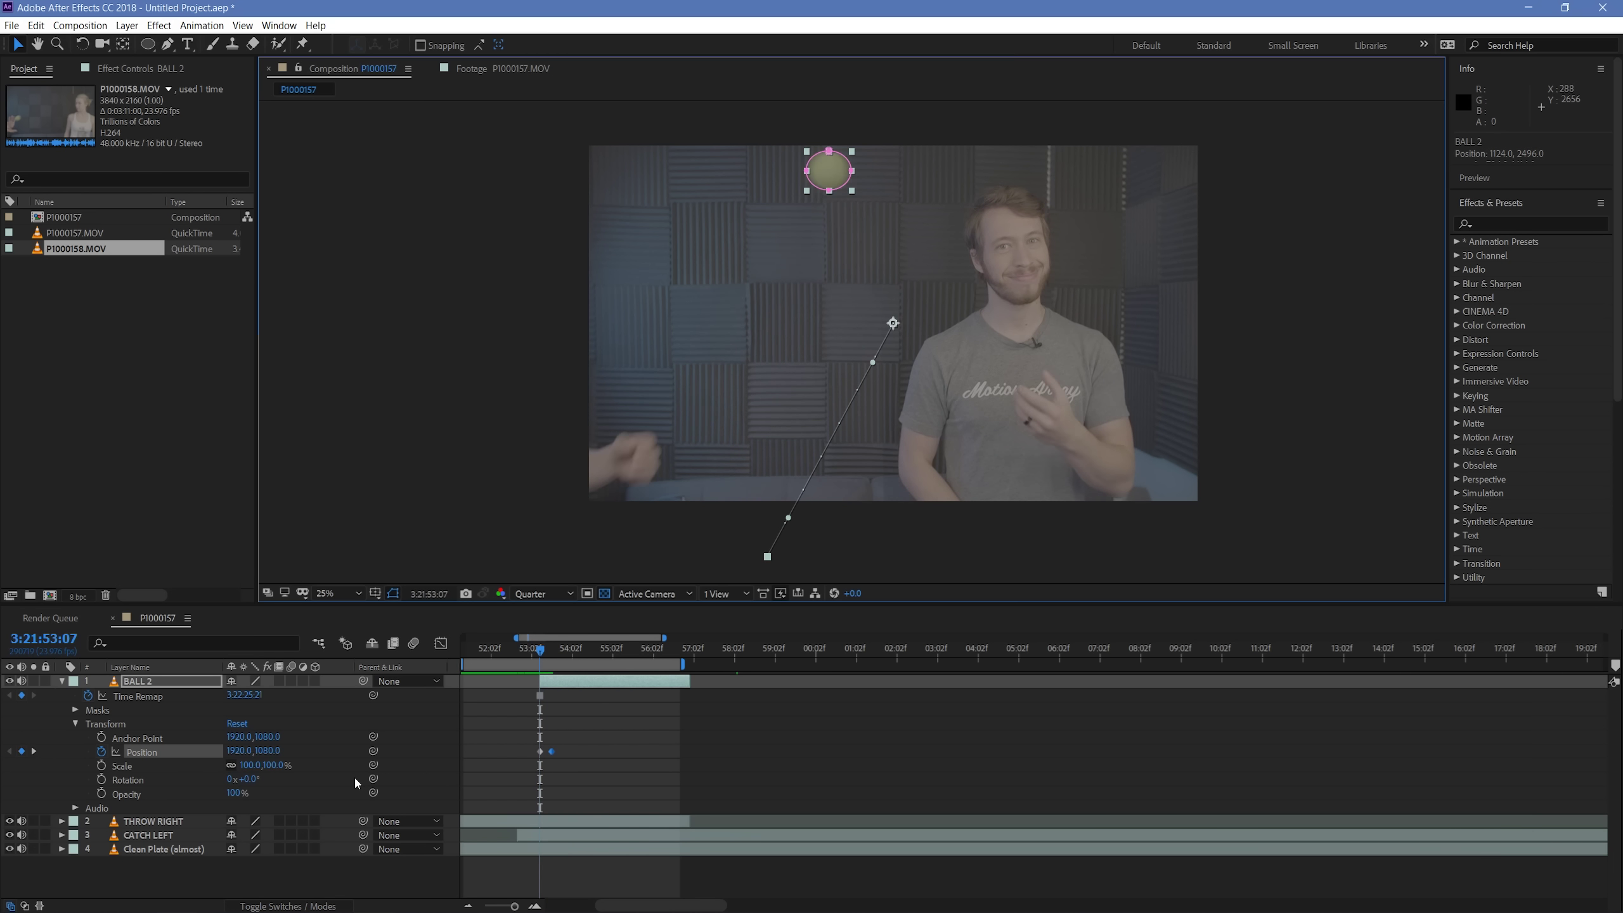
pyautogui.press('space')
# Step: Bend the motion path of BALL 2 into a falling arc and check the ball's position frame by frame
pyautogui.press('pagedown')
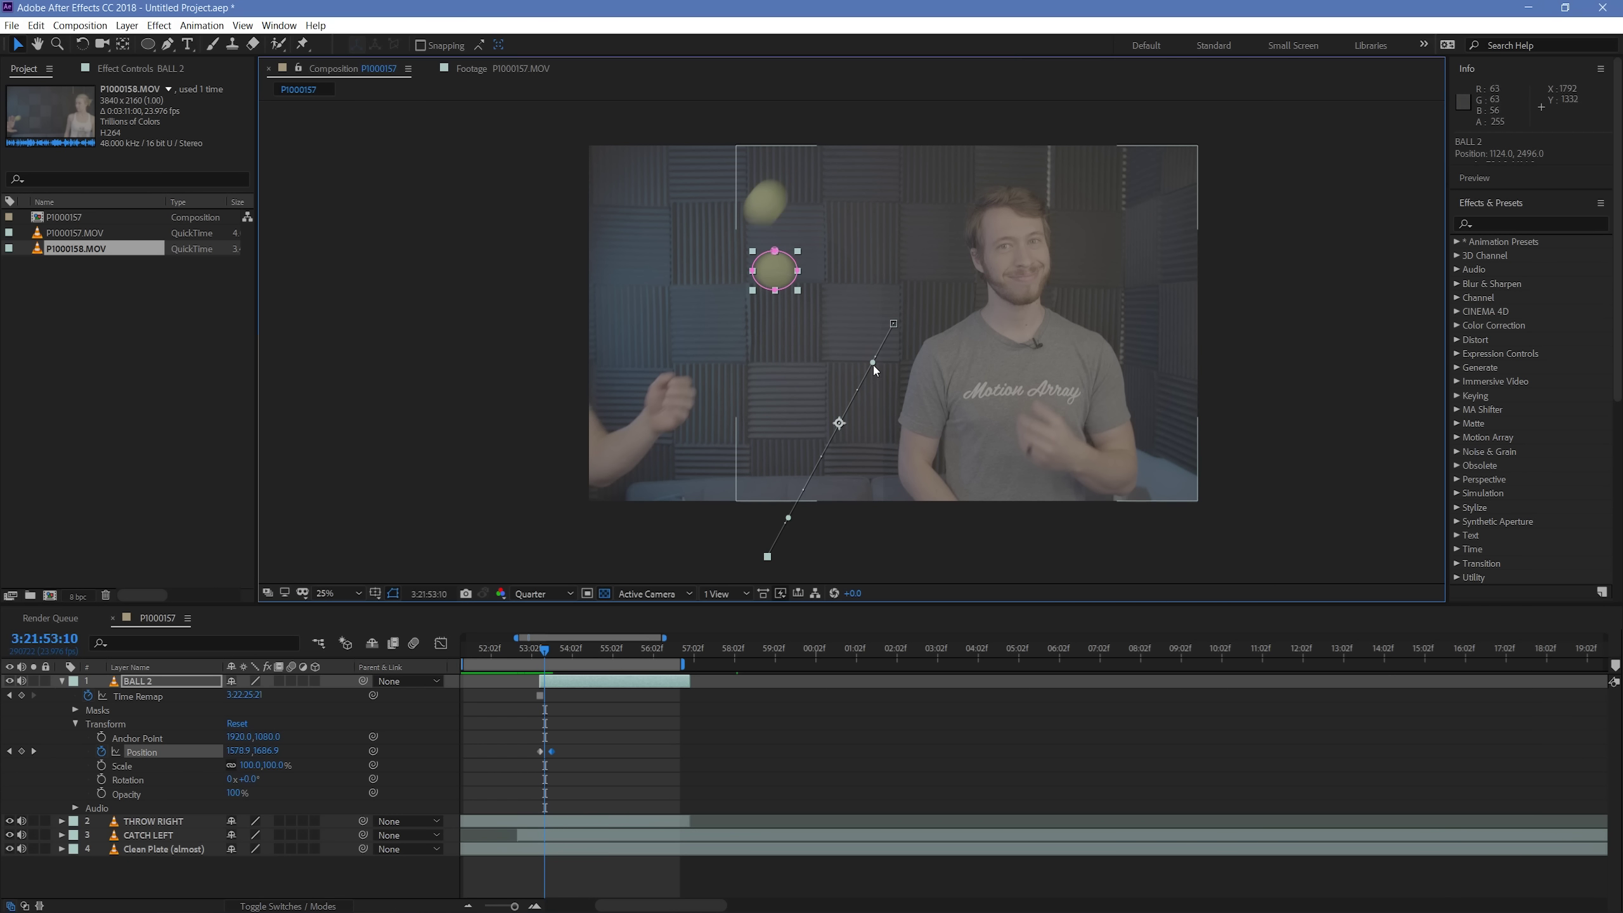
pyautogui.moveTo(873, 363); pyautogui.dragTo(809, 338)
pyautogui.moveTo(786, 522); pyautogui.dragTo(773, 477)
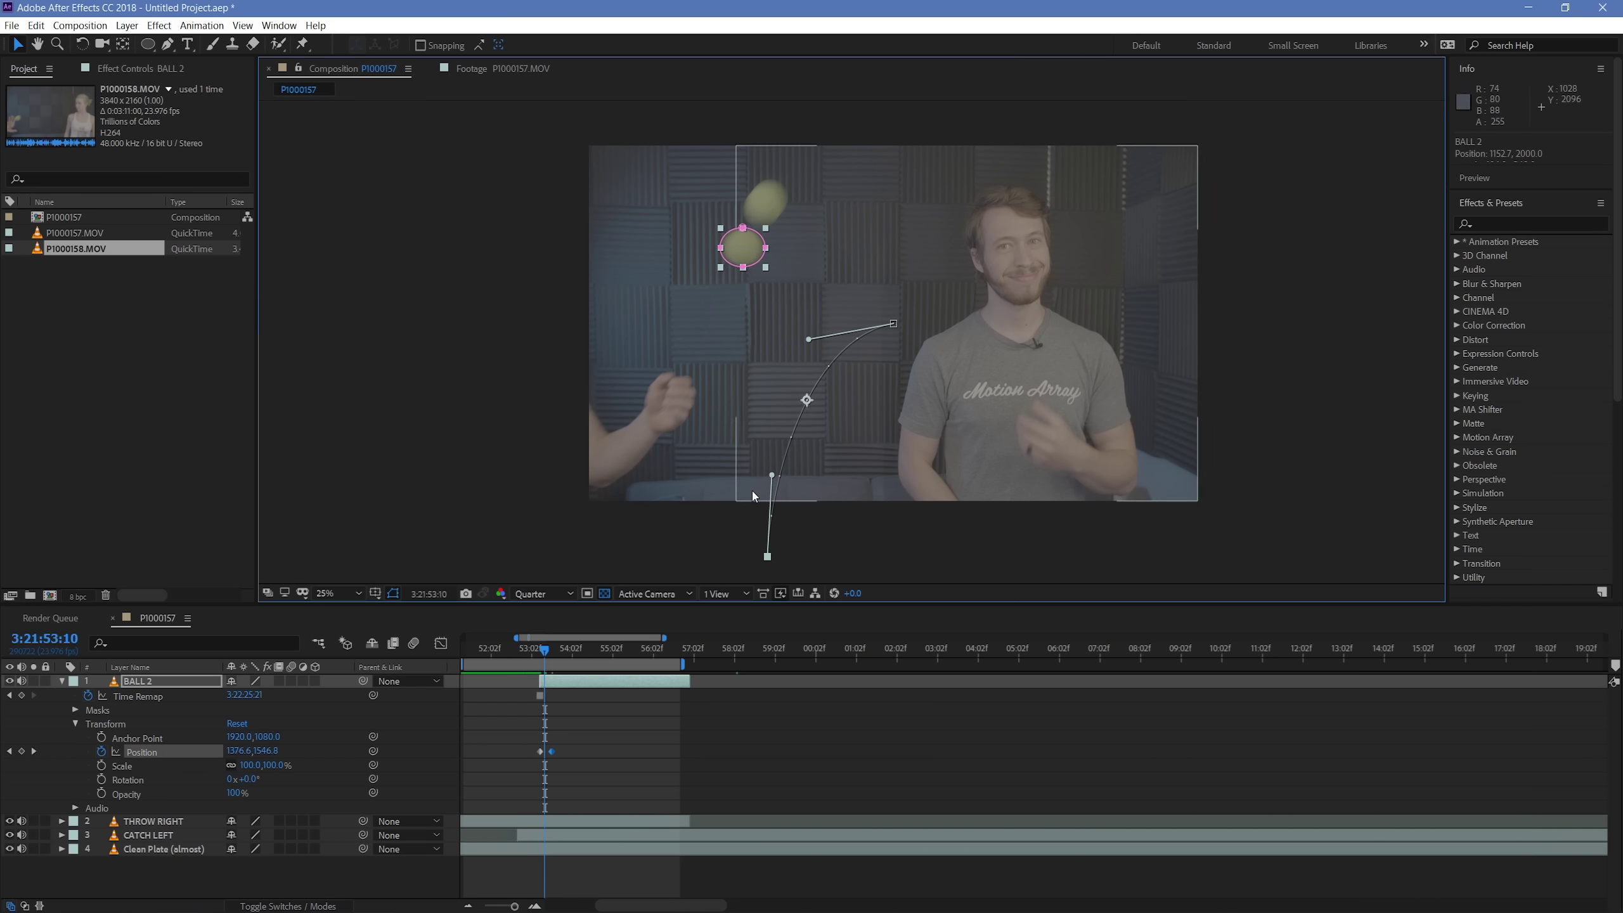
pyautogui.press('pagedown')
pyautogui.press('pagedown')
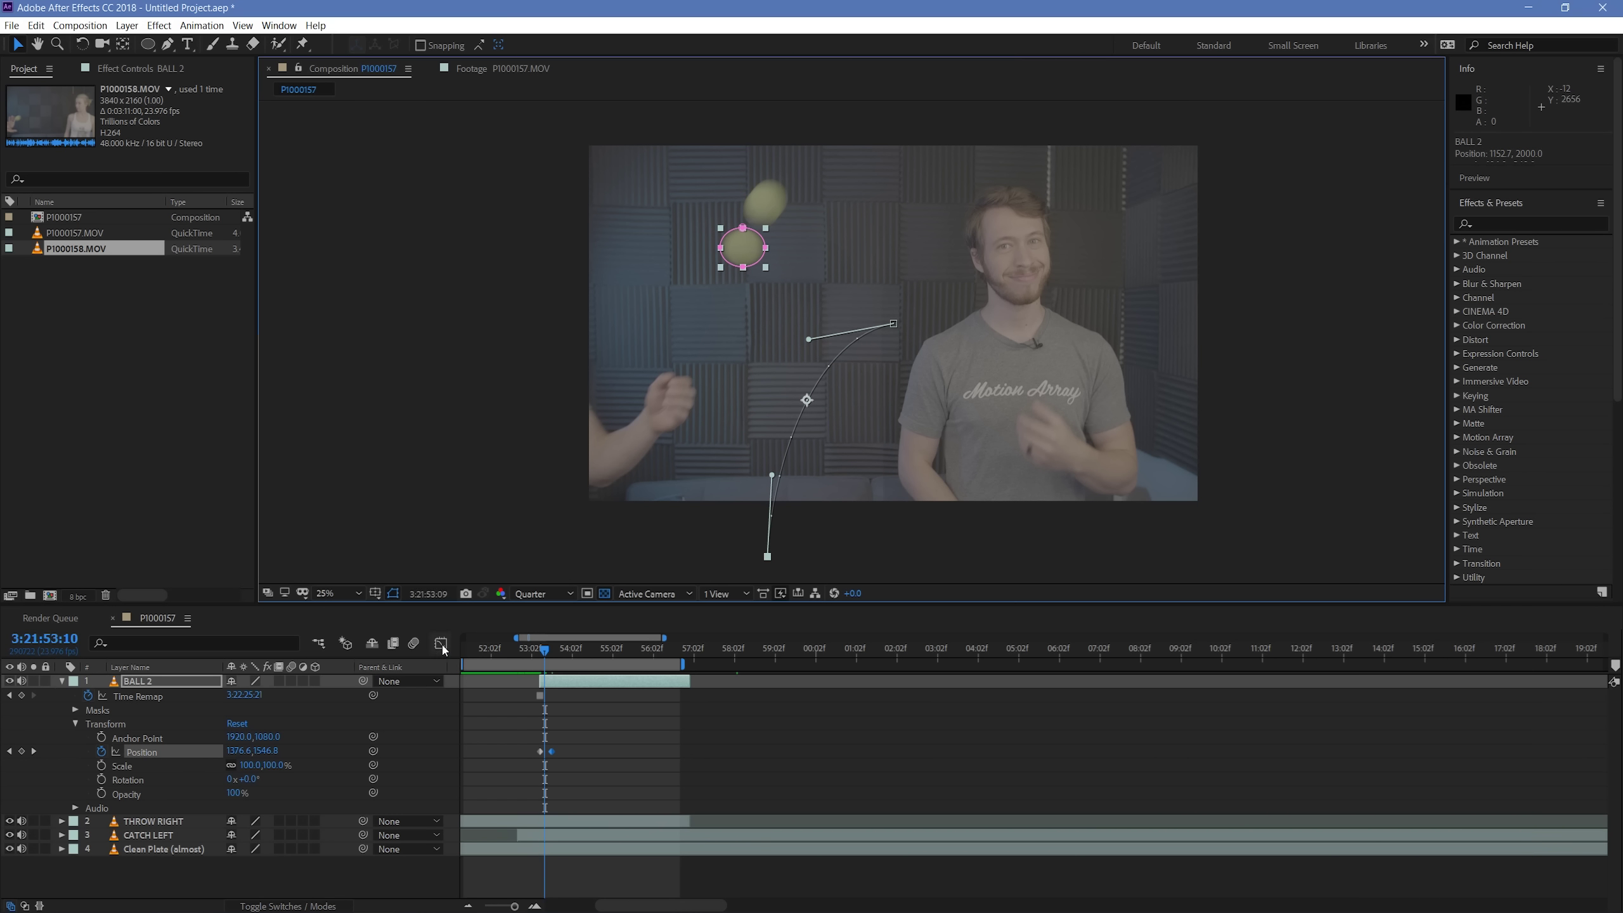
pyautogui.press('pageup')
pyautogui.press('pageup')
pyautogui.press('pageup')
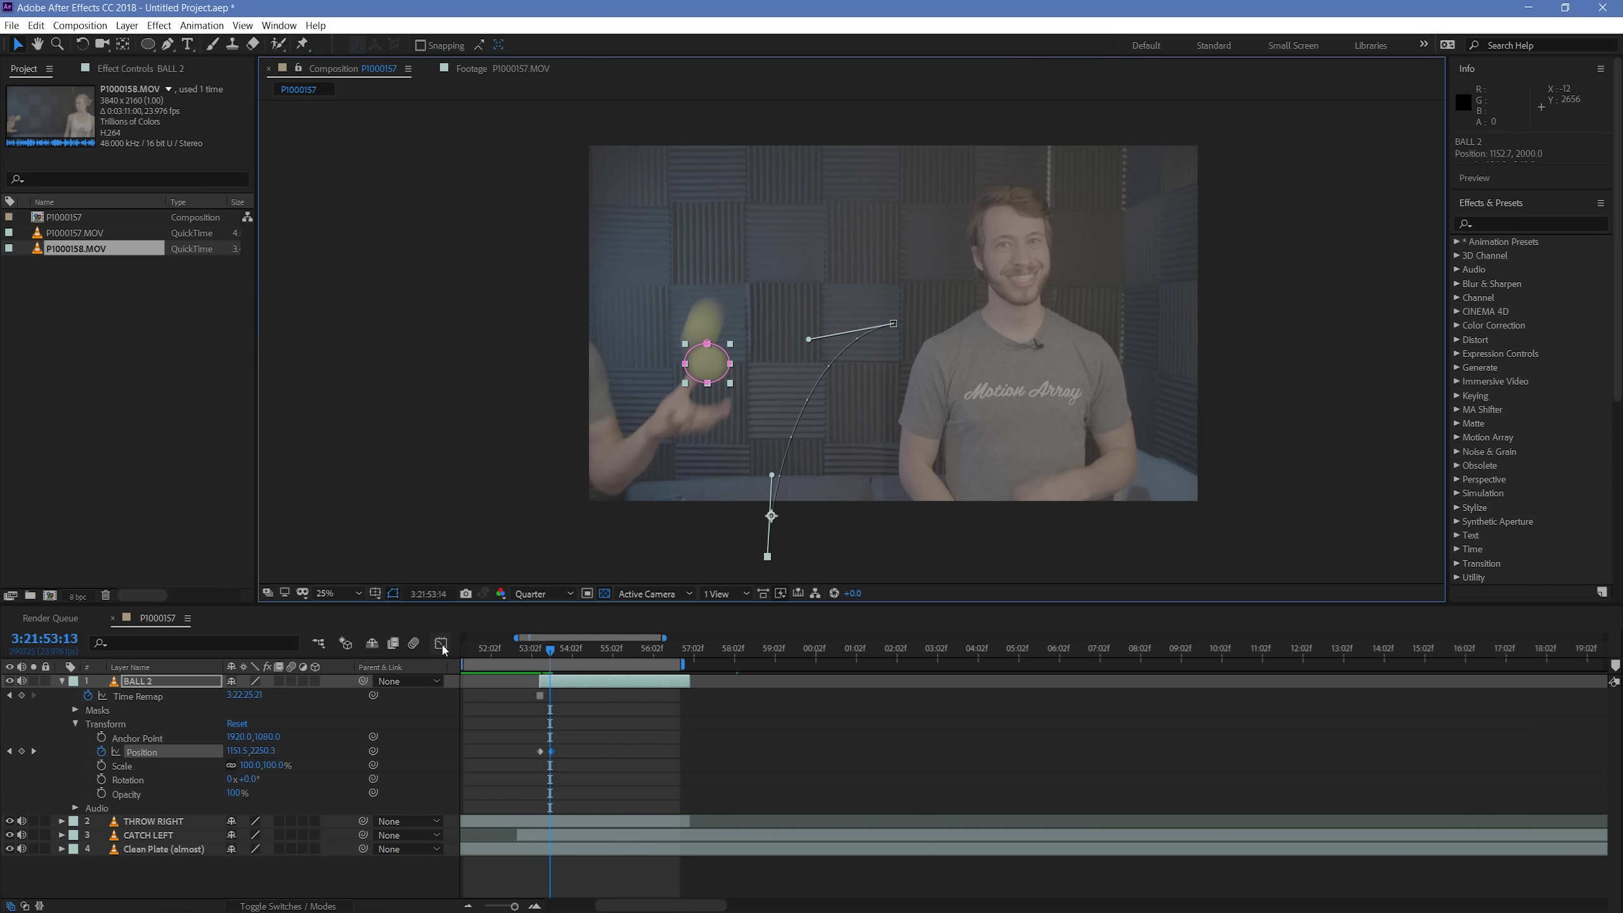
# Step: Reshape the start of BALL 2's motion path into a rounder arc and shift its 3:21:53:14 keyframe to position 1096, 2496
pyautogui.press('pageup')
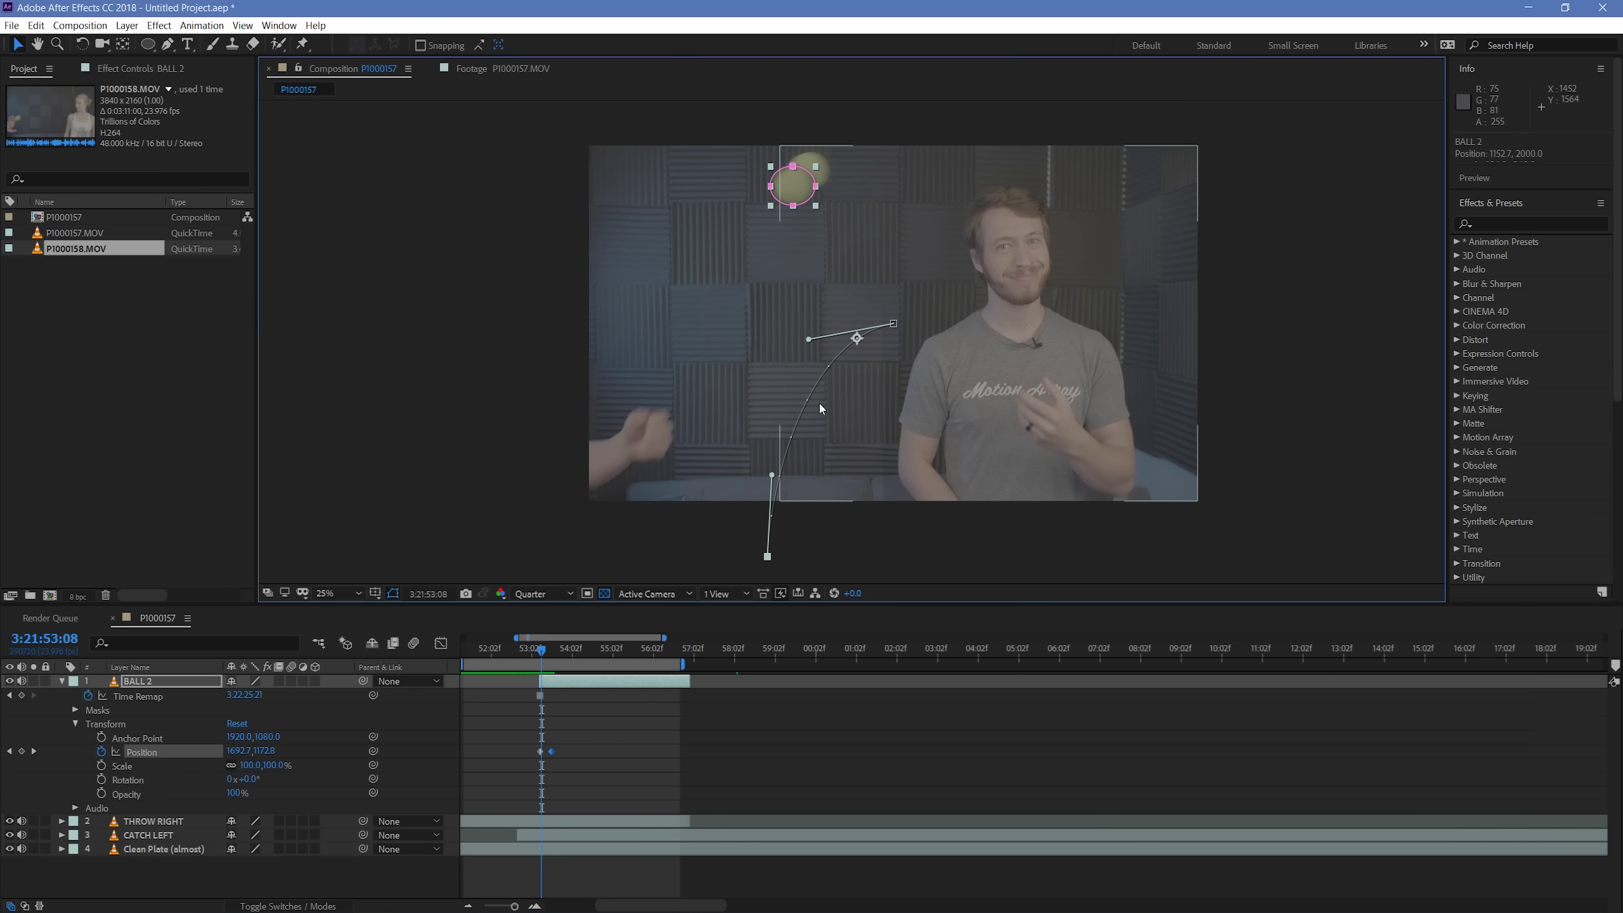
pyautogui.moveTo(809, 339); pyautogui.dragTo(799, 318)
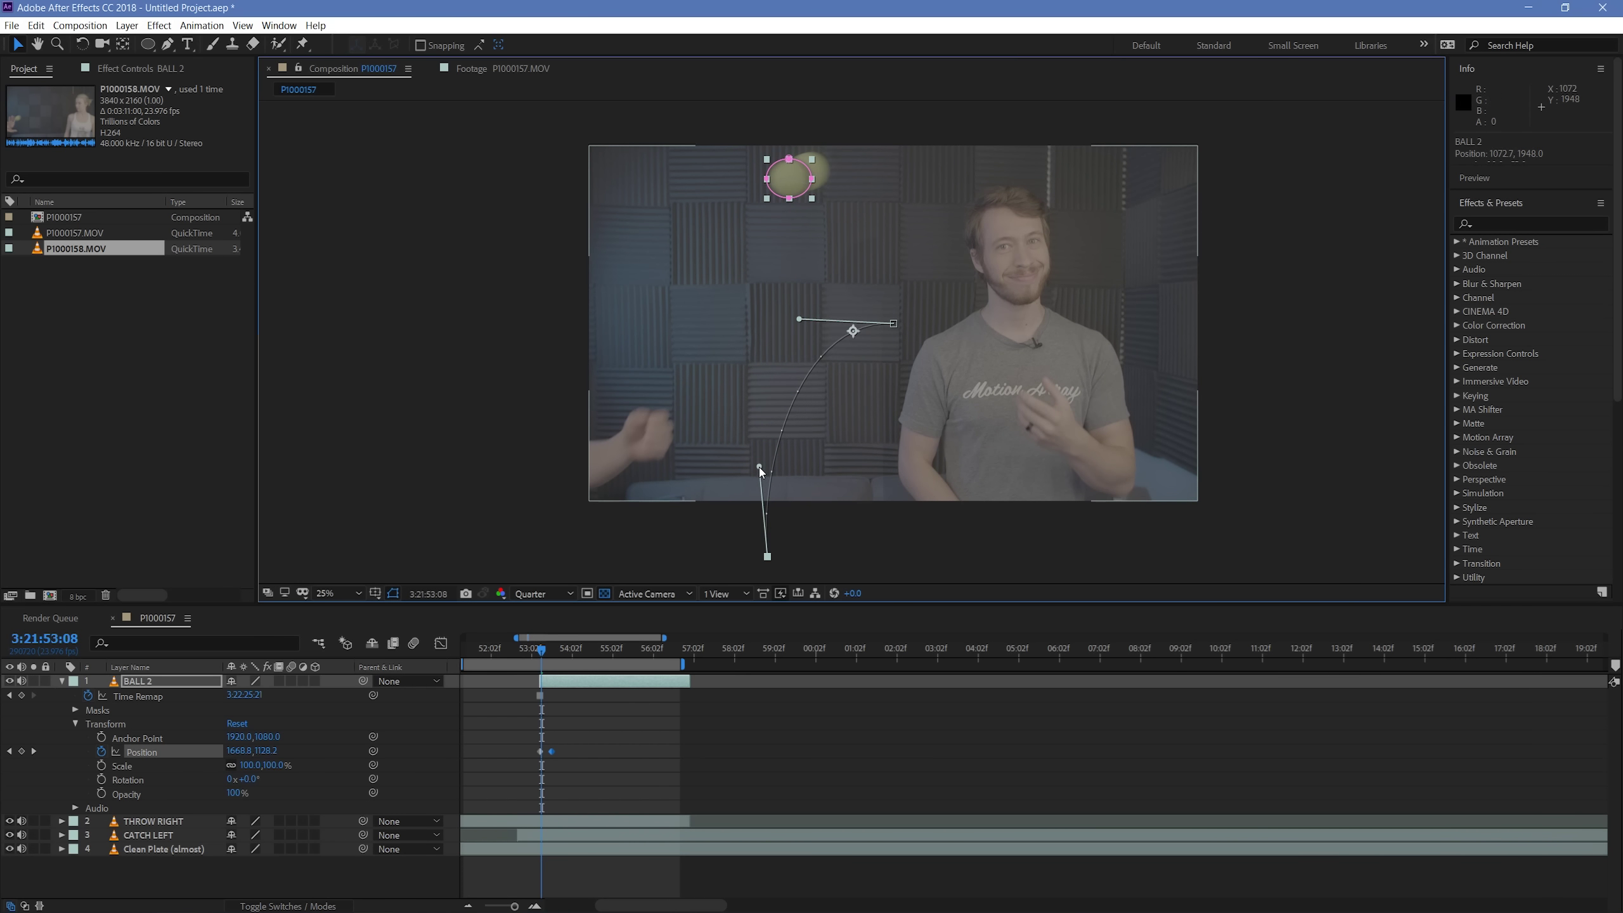
pyautogui.press('pagedown')
pyautogui.press('pagedown')
pyautogui.press('pagedown')
pyautogui.press('pagedown')
pyautogui.press('pagedown')
pyautogui.press('pagedown')
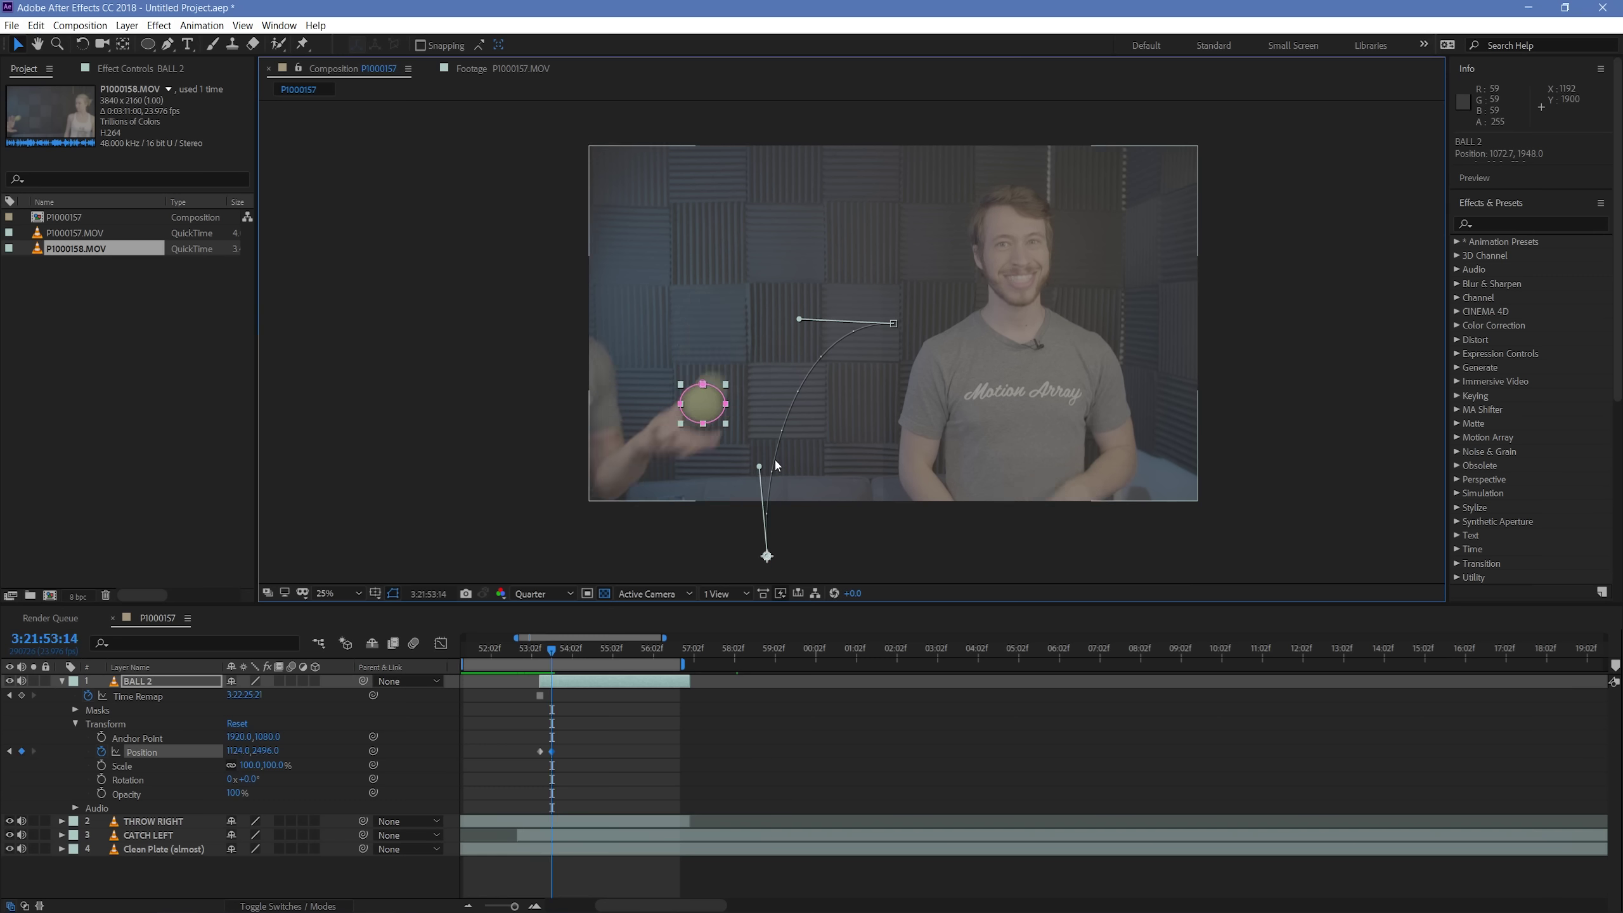
pyautogui.press('Left')
pyautogui.press('Left')
pyautogui.press('Left')
pyautogui.press('Left')
pyautogui.press('Left')
pyautogui.press('Left')
pyautogui.press('Left')
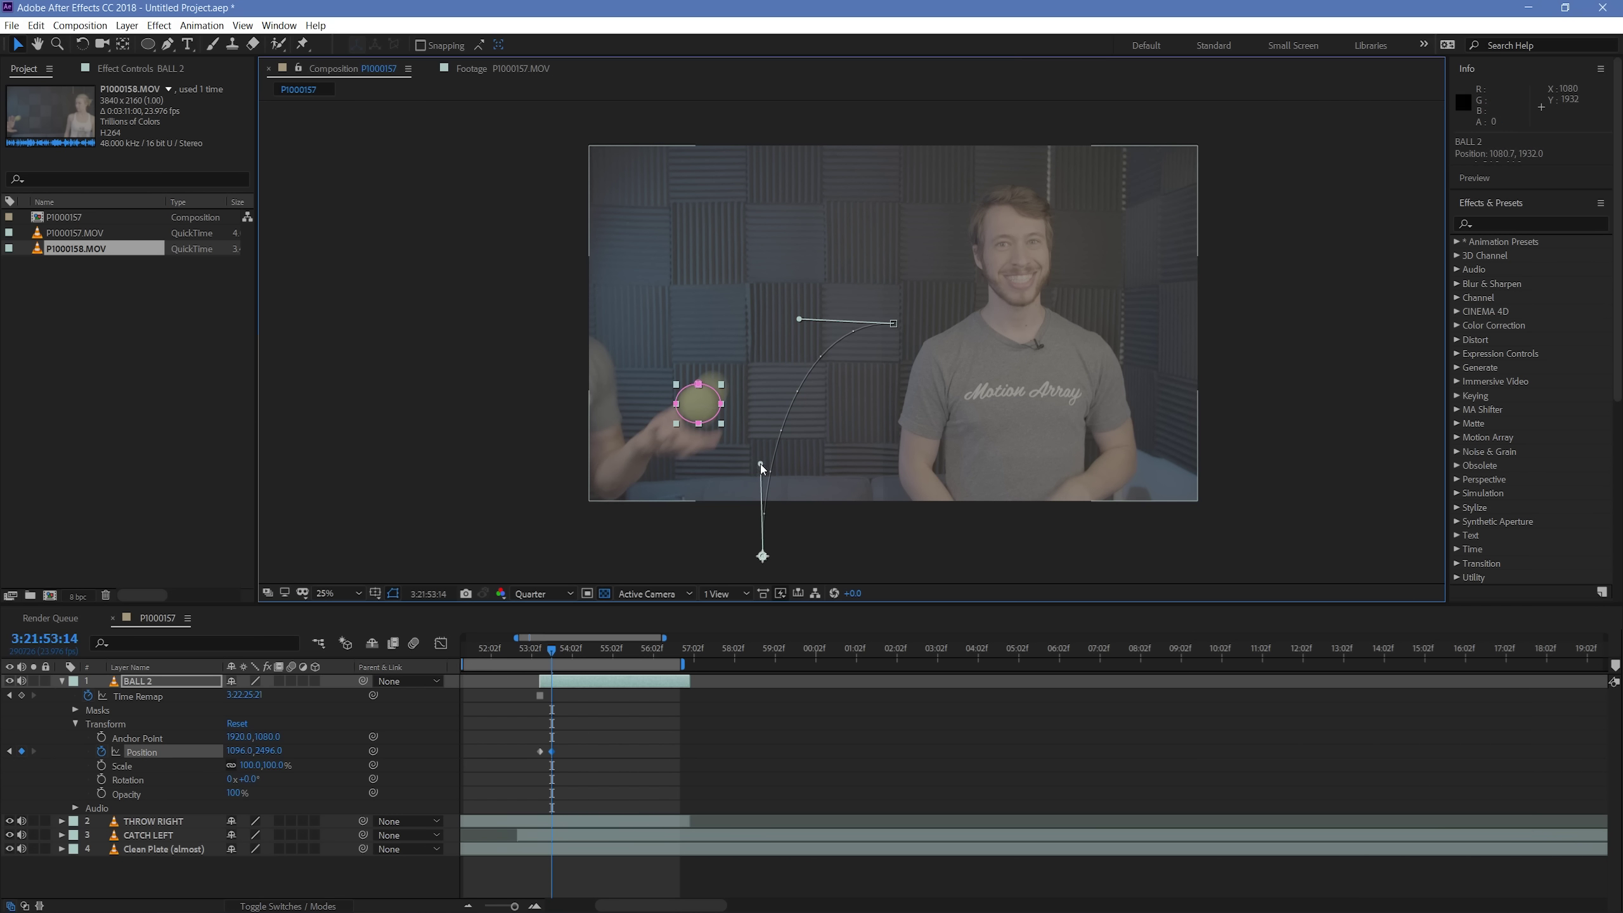
# Step: Fine-tune the end curve of BALL 2's motion path and check the fall frame by frame up to 3:21:53:14
pyautogui.press('pageup')
pyautogui.press('pageup')
pyautogui.press('pageup')
pyautogui.press('pageup')
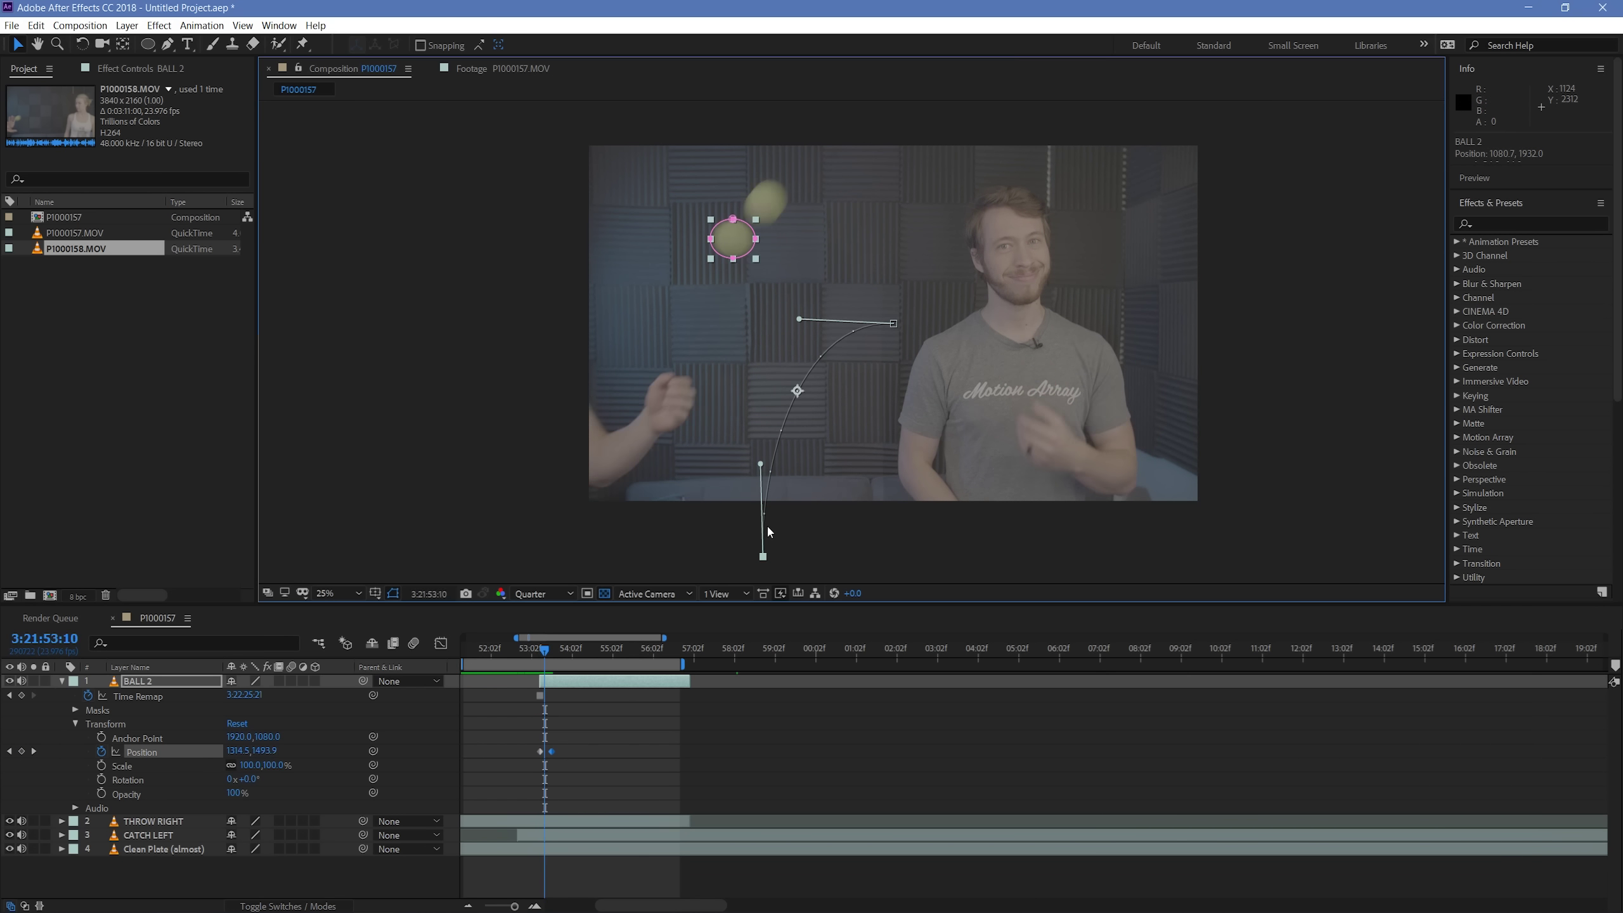
pyautogui.press('pagedown')
pyautogui.press('pagedown')
pyautogui.press('pagedown')
pyautogui.press('pagedown')
pyautogui.press('pagedown')
pyautogui.press('pageup')
pyautogui.press('pageup')
pyautogui.press('pageup')
pyautogui.press('pageup')
pyautogui.press('pageup')
pyautogui.press('pageup')
pyautogui.press('pagedown')
pyautogui.press('pagedown')
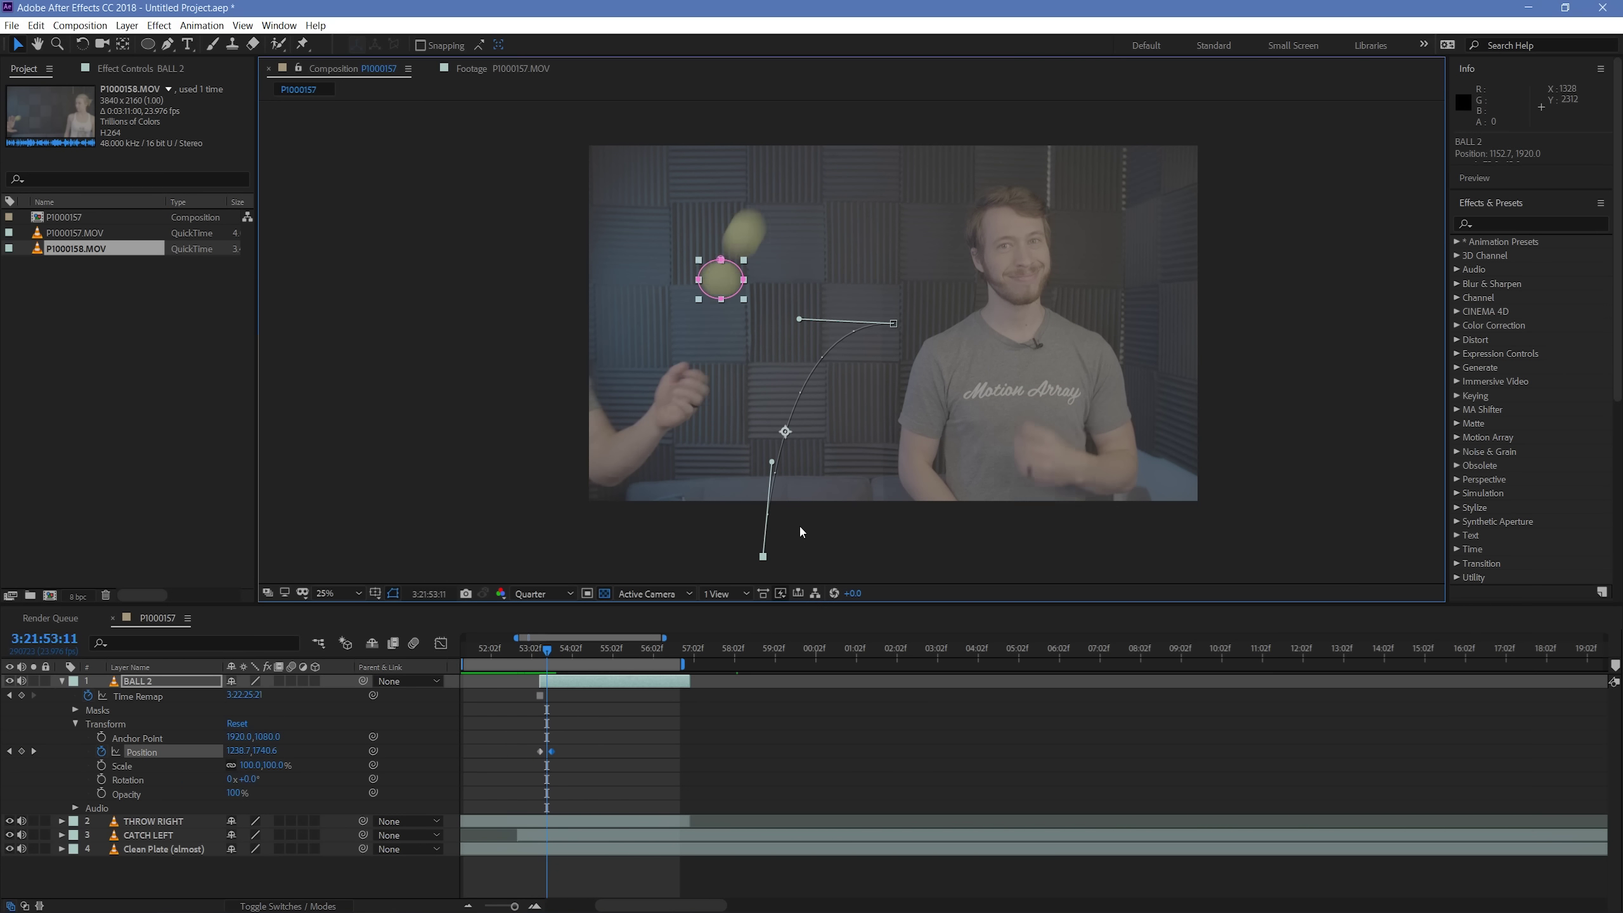
pyautogui.press('pagedown')
pyautogui.press('pagedown')
pyautogui.press('pagedown')
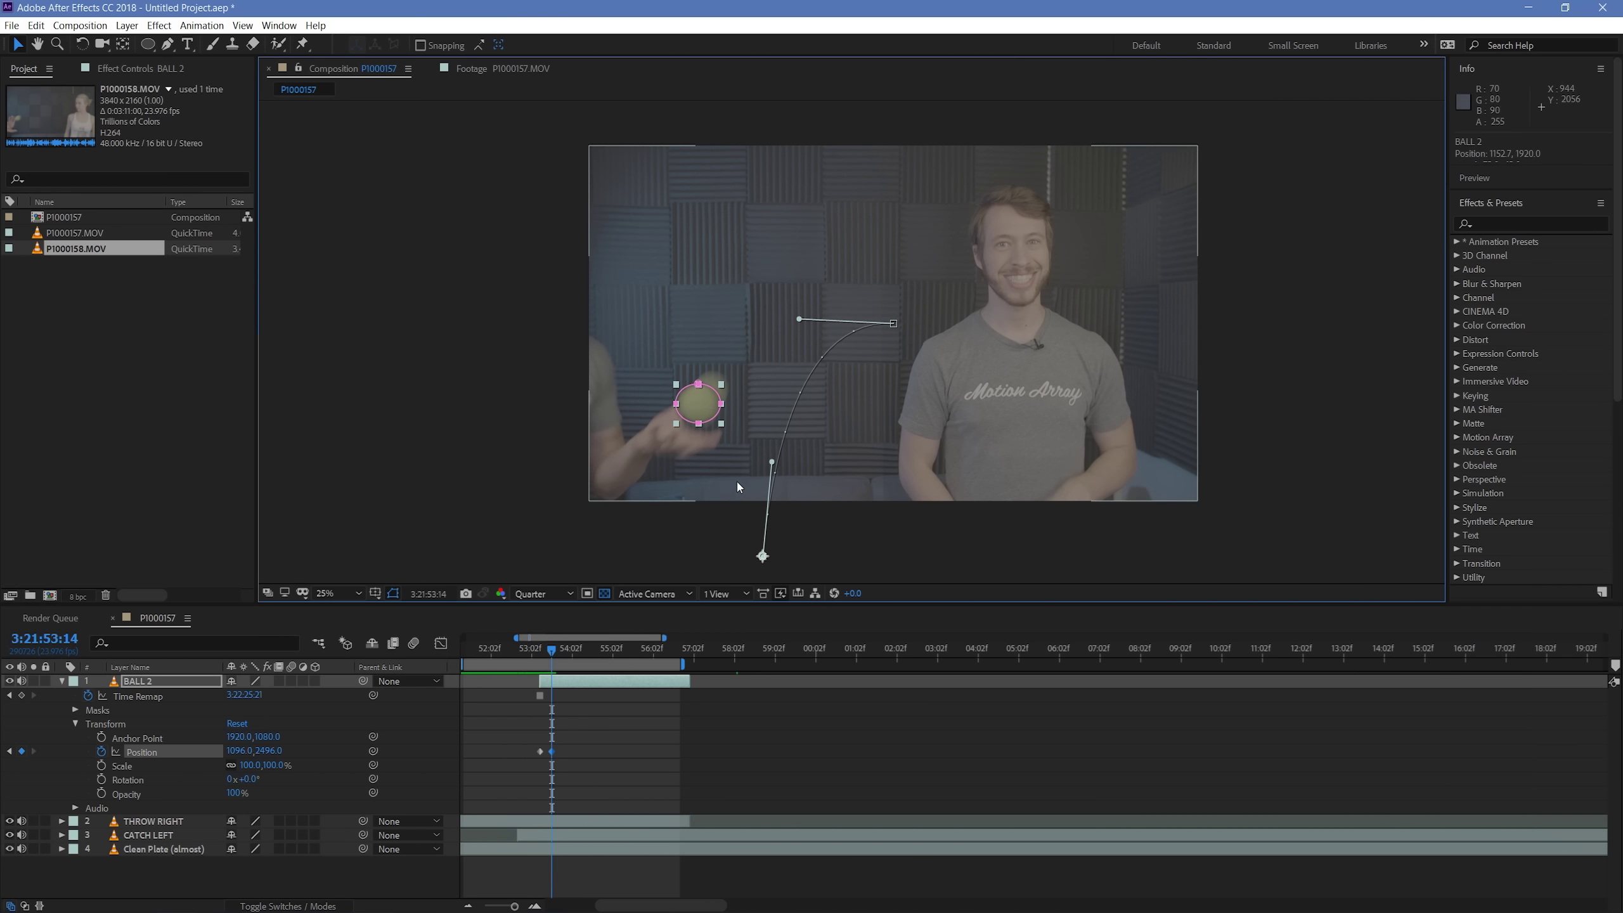
# Step: Apply Easy Ease to both Position keyframes of BALL 2
pyautogui.click(799, 766)
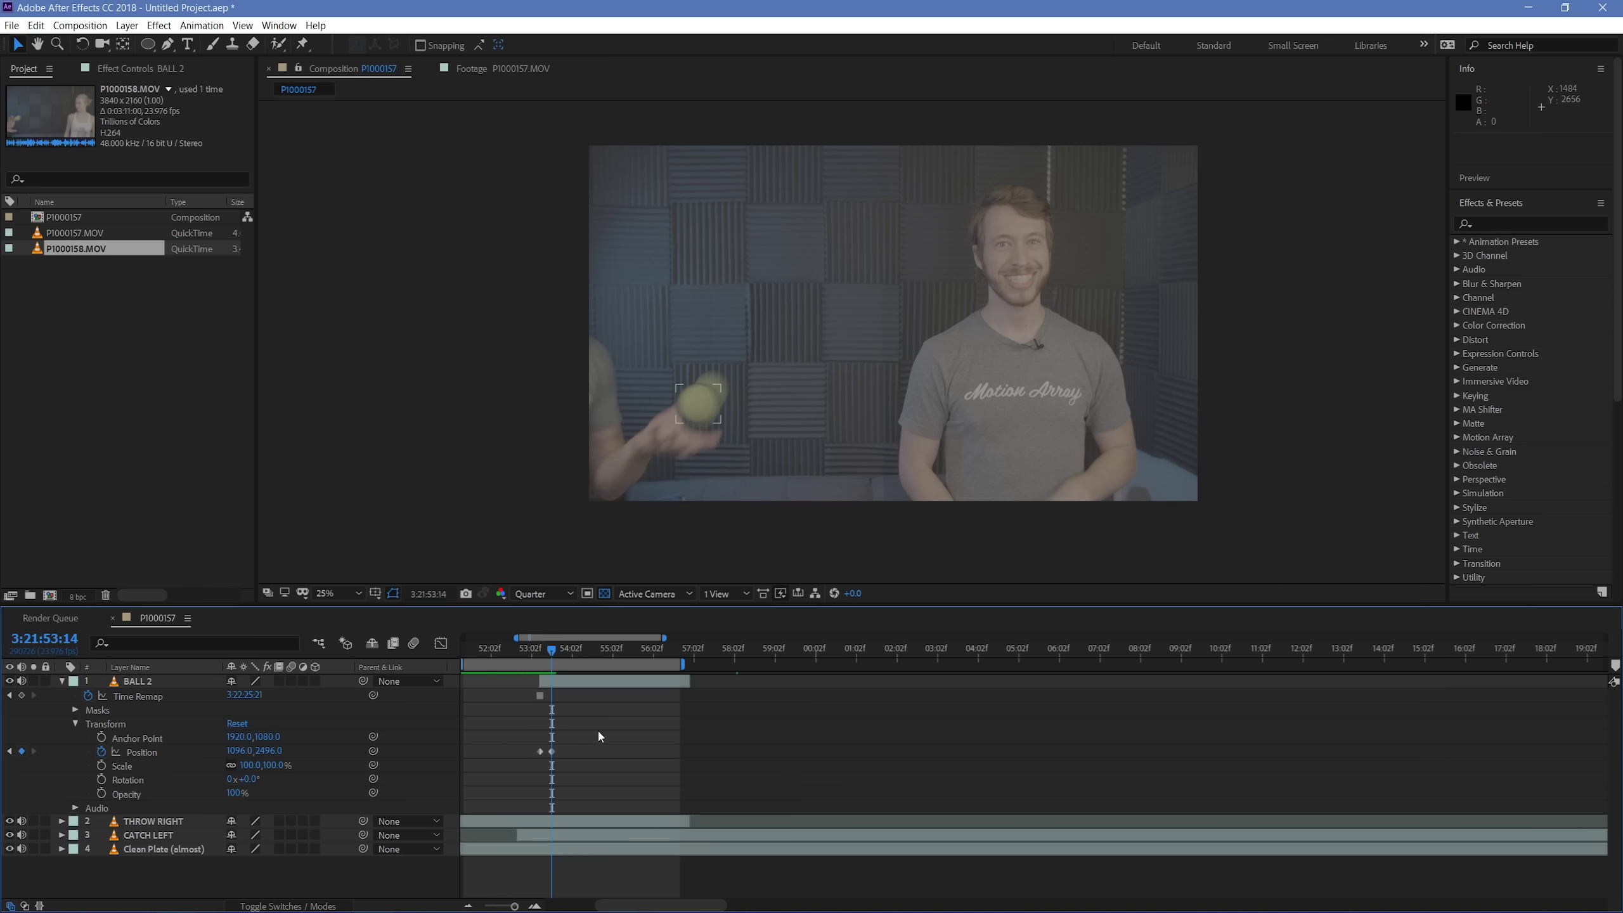
pyautogui.moveTo(565, 750); pyautogui.dragTo(533, 754)
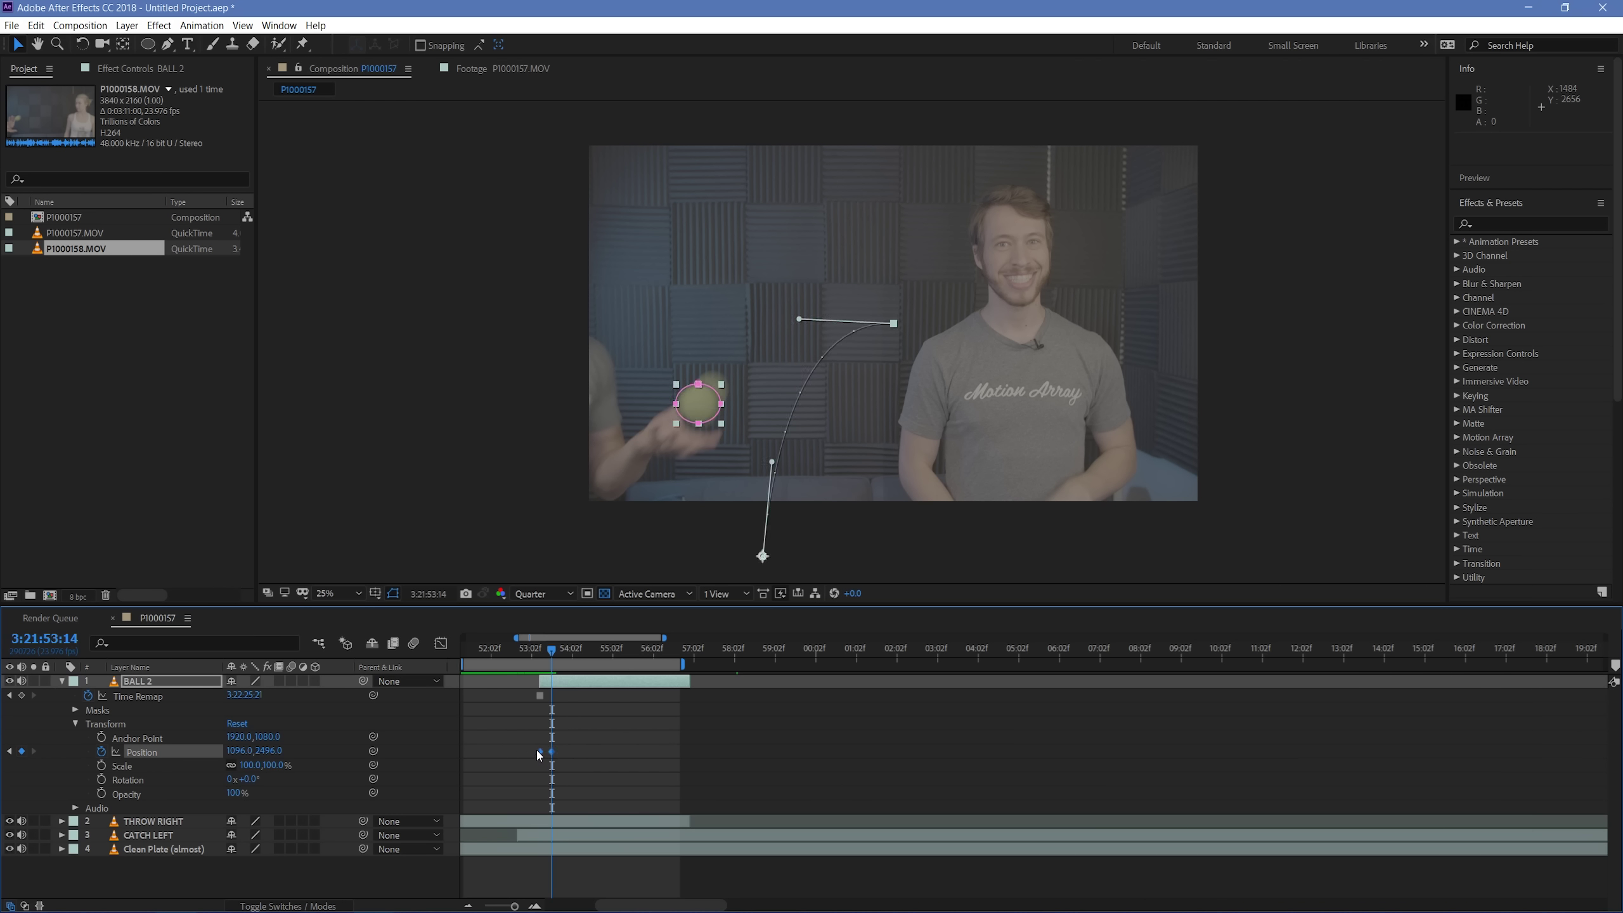
pyautogui.rightClick(538, 750)
pyautogui.moveTo(579, 740)
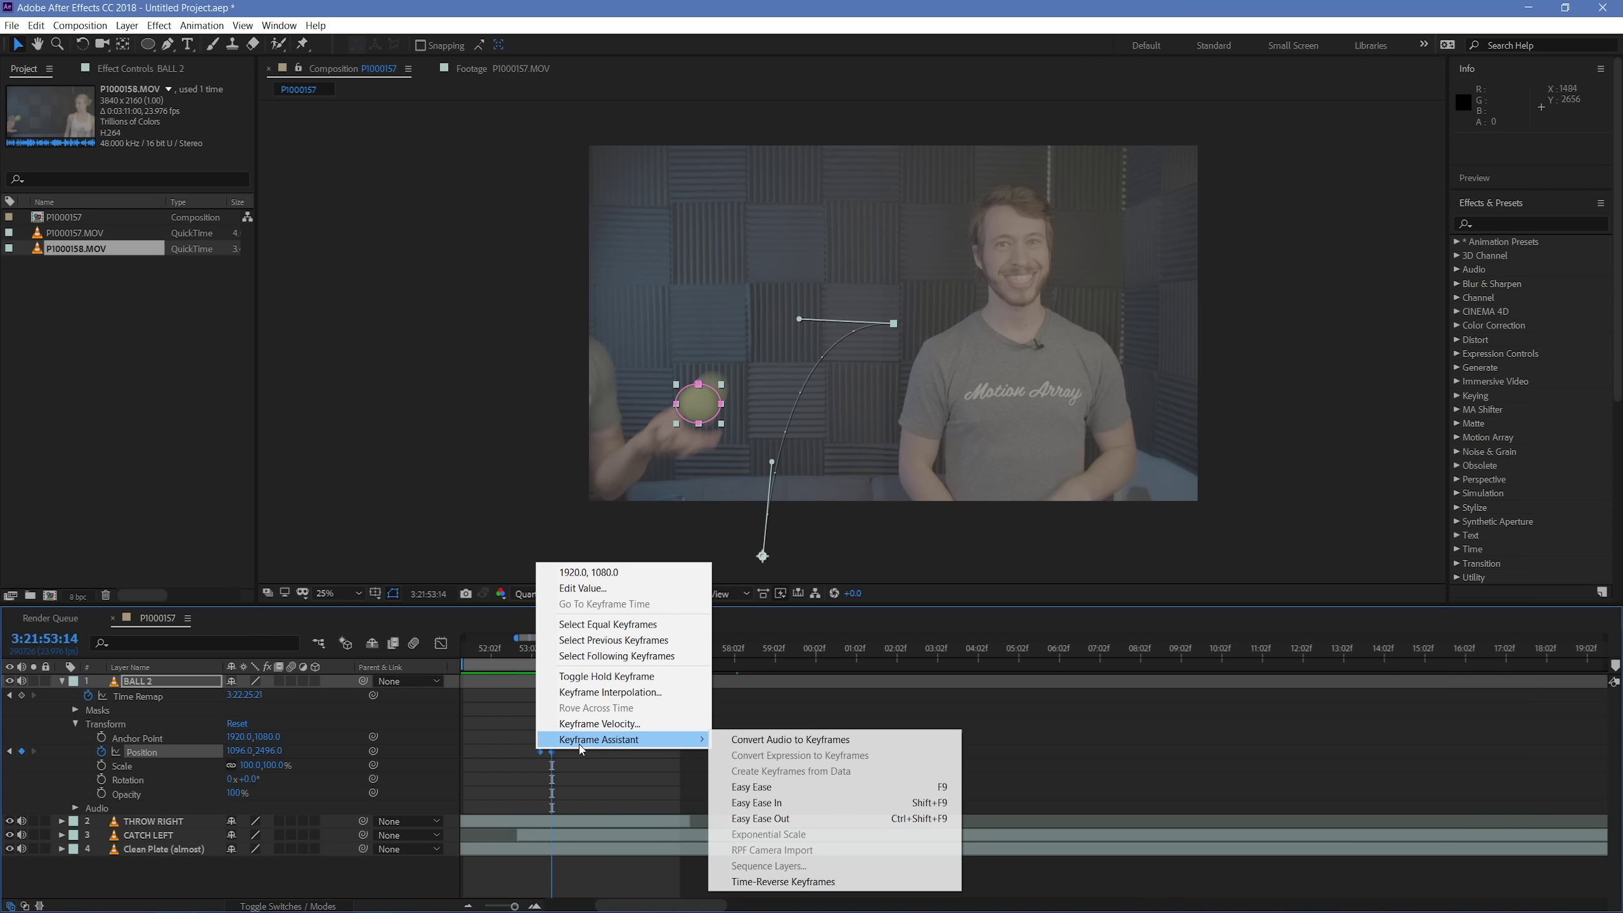
pyautogui.click(732, 787)
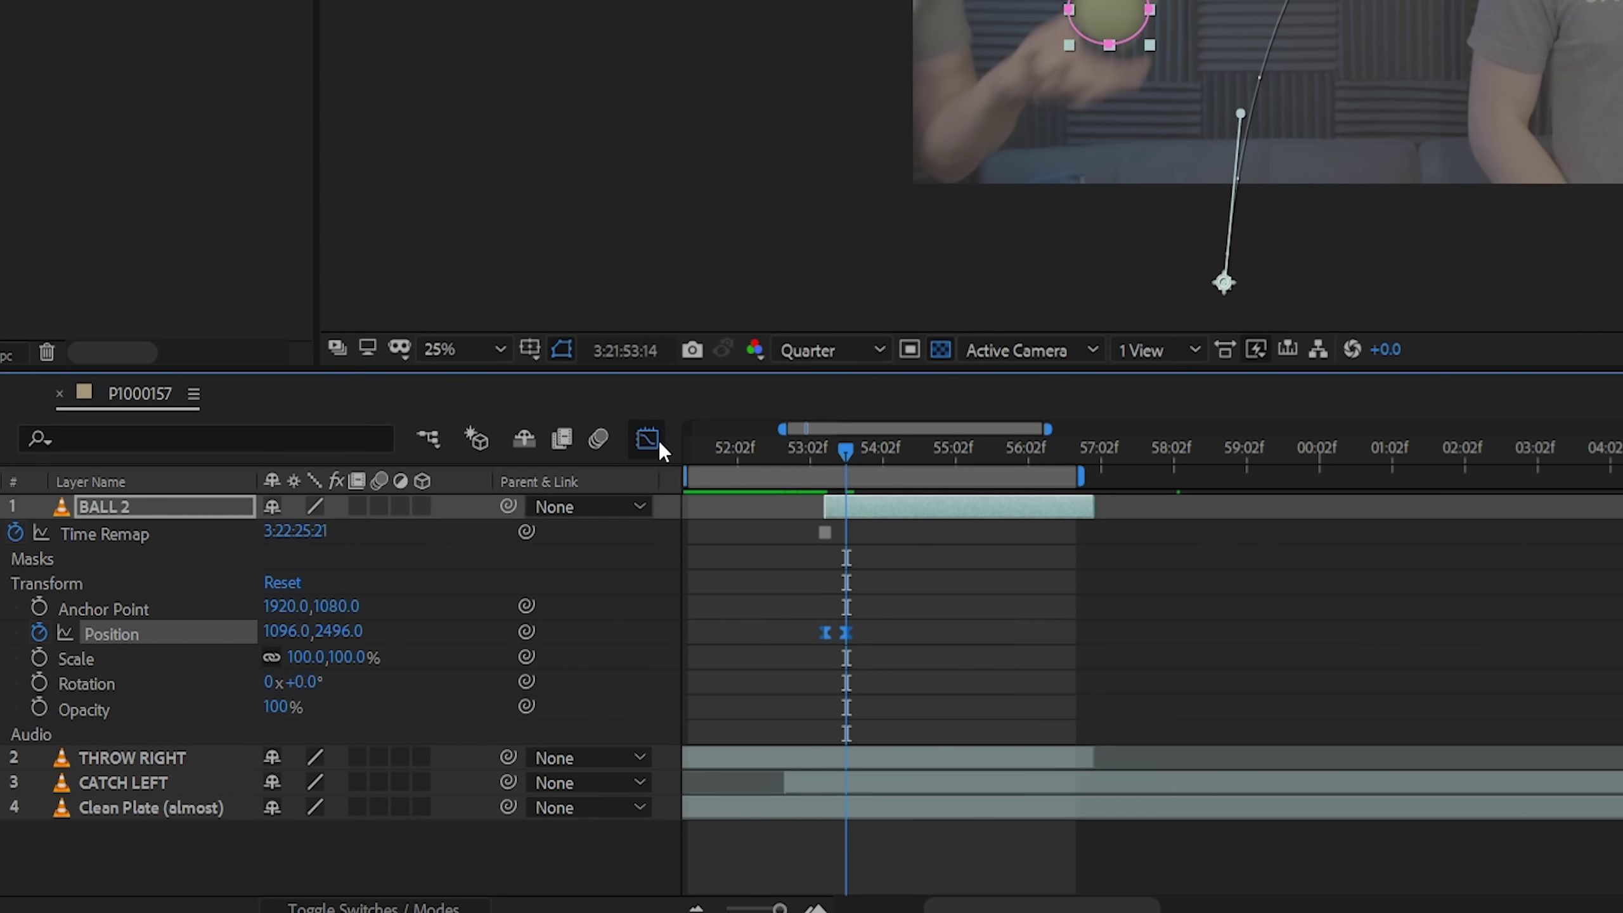
# Step: Open BALL 2's Position speed curve in the Graph Editor and compare the ball's movement with the original ball across the fall
pyautogui.click(660, 442)
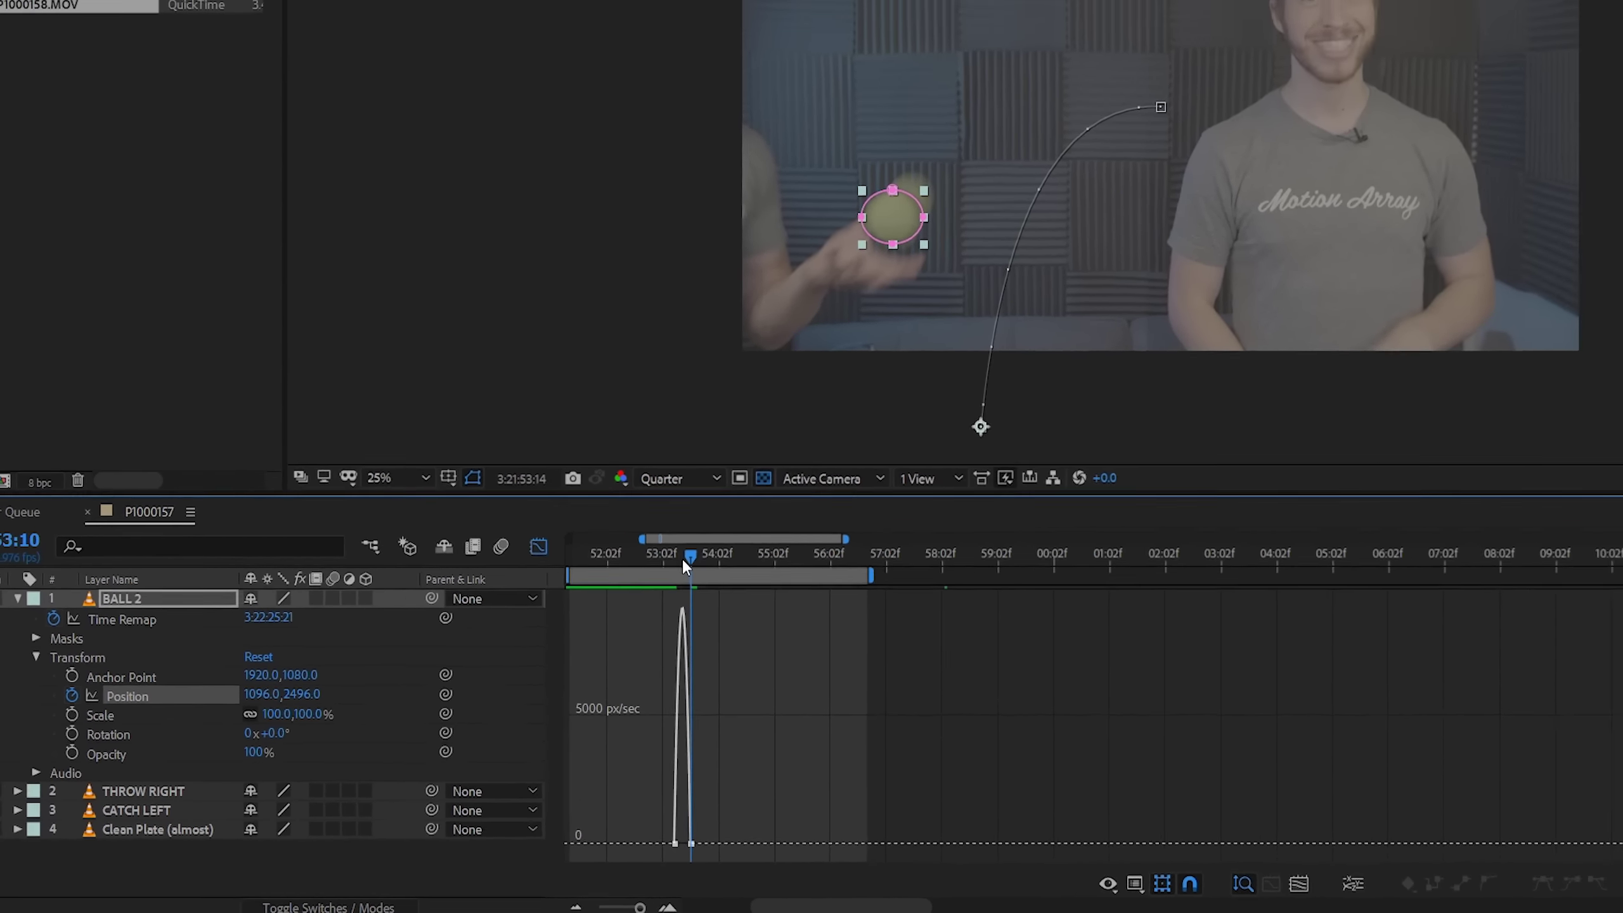
pyautogui.scroll(5, 684, 554)
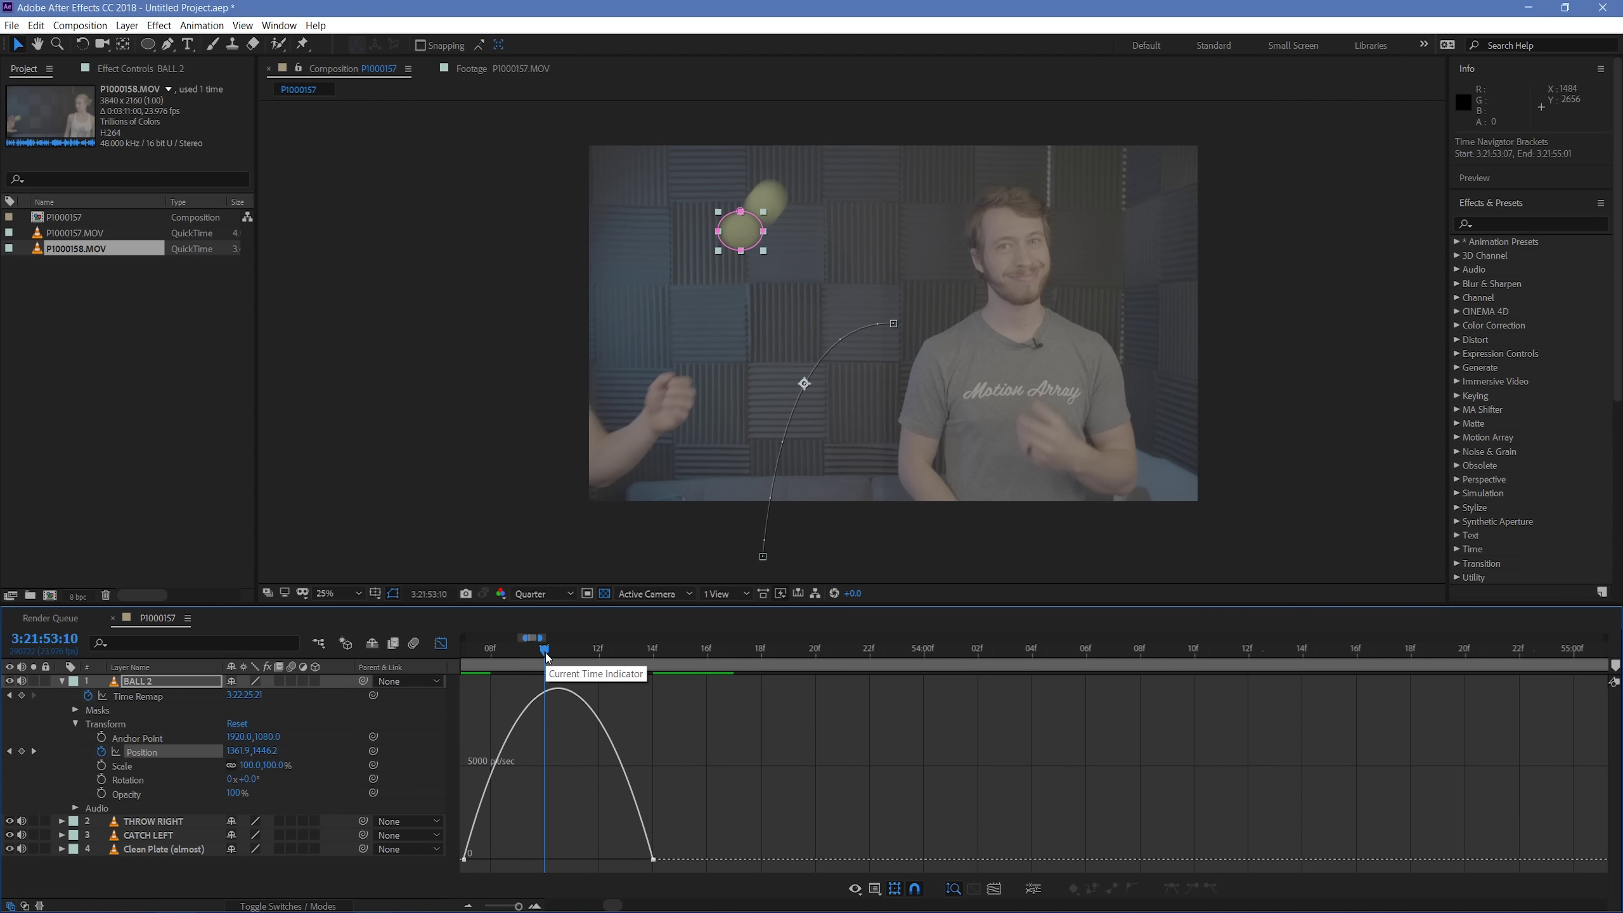
pyautogui.press('pageup')
pyautogui.press('pagedown')
pyautogui.press('pagedown')
pyautogui.press('pagedown')
pyautogui.press('pagedown')
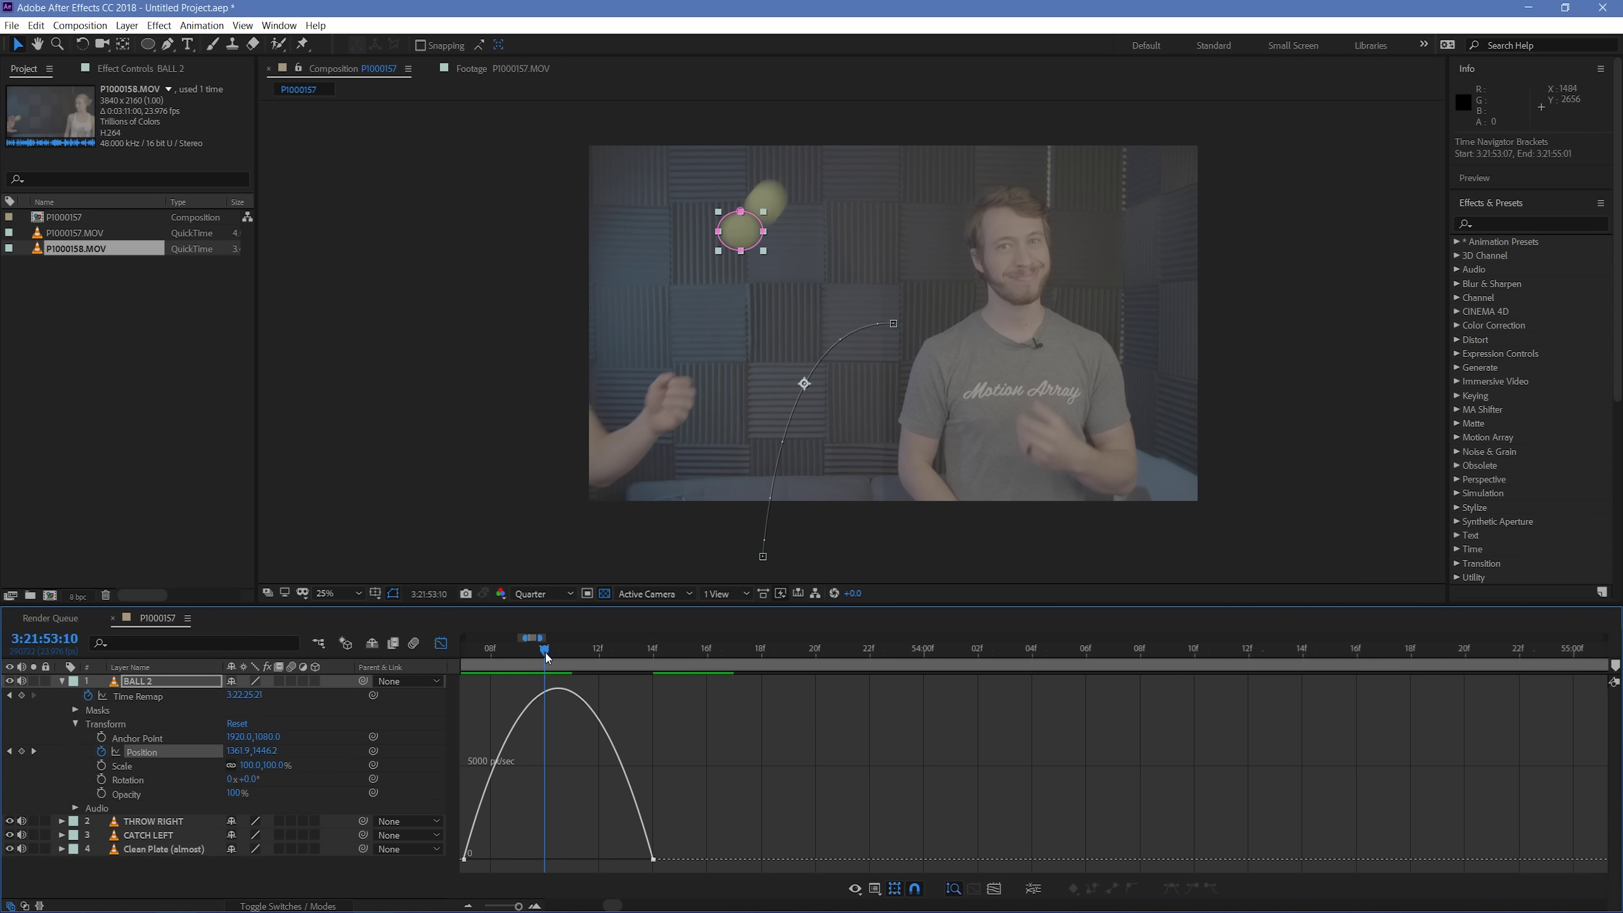
pyautogui.click(545, 652)
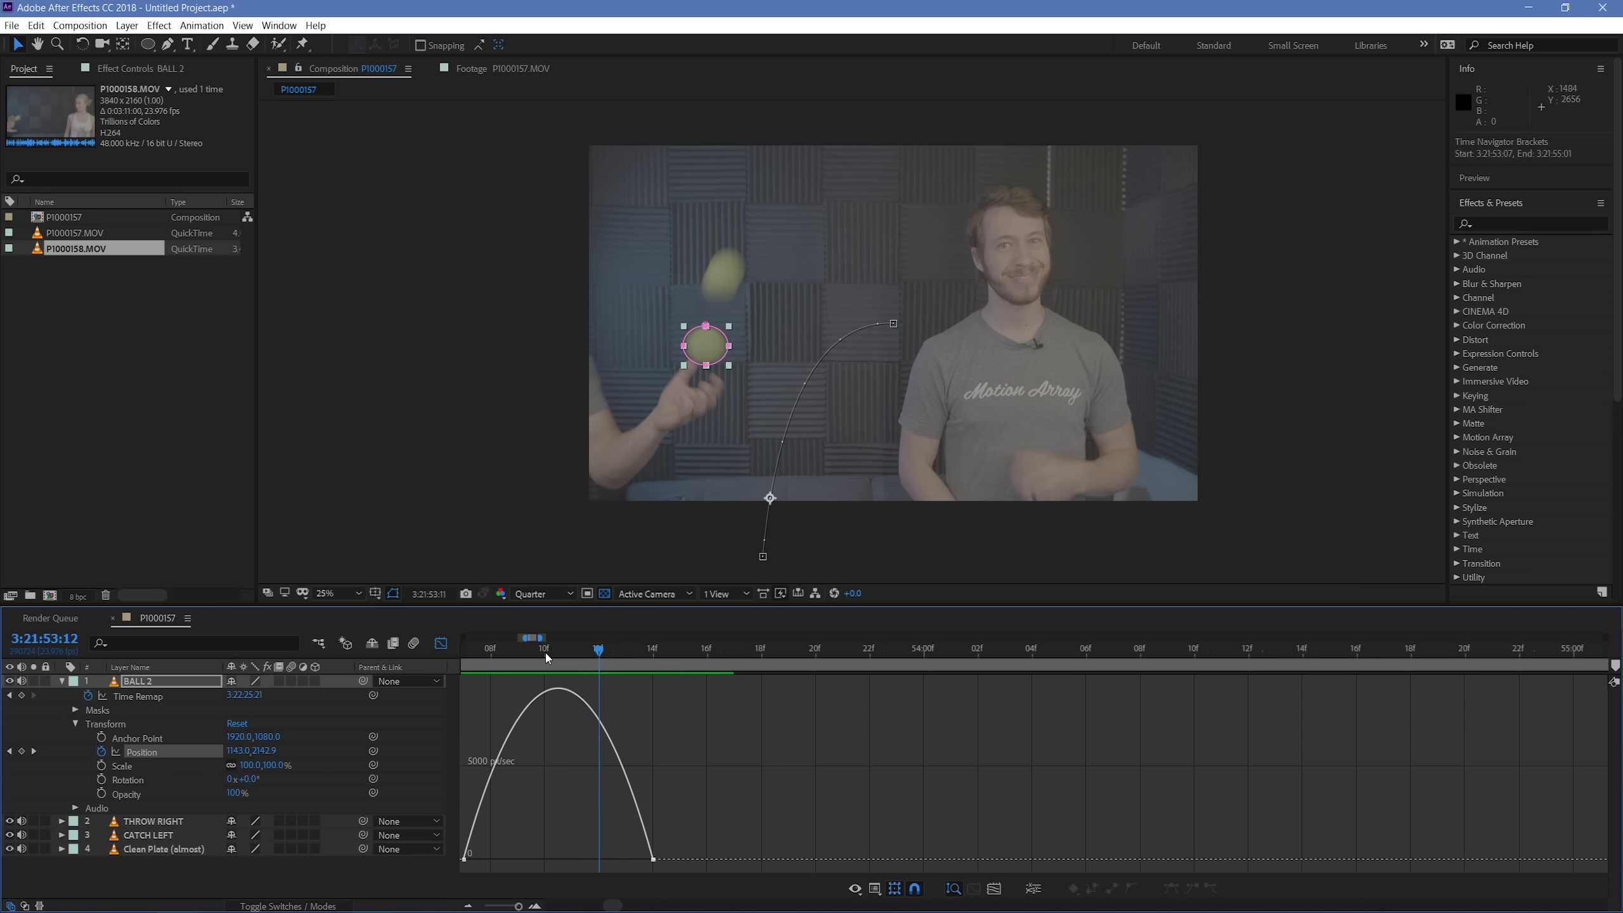
pyautogui.moveTo(476, 659); pyautogui.dragTo(716, 651)
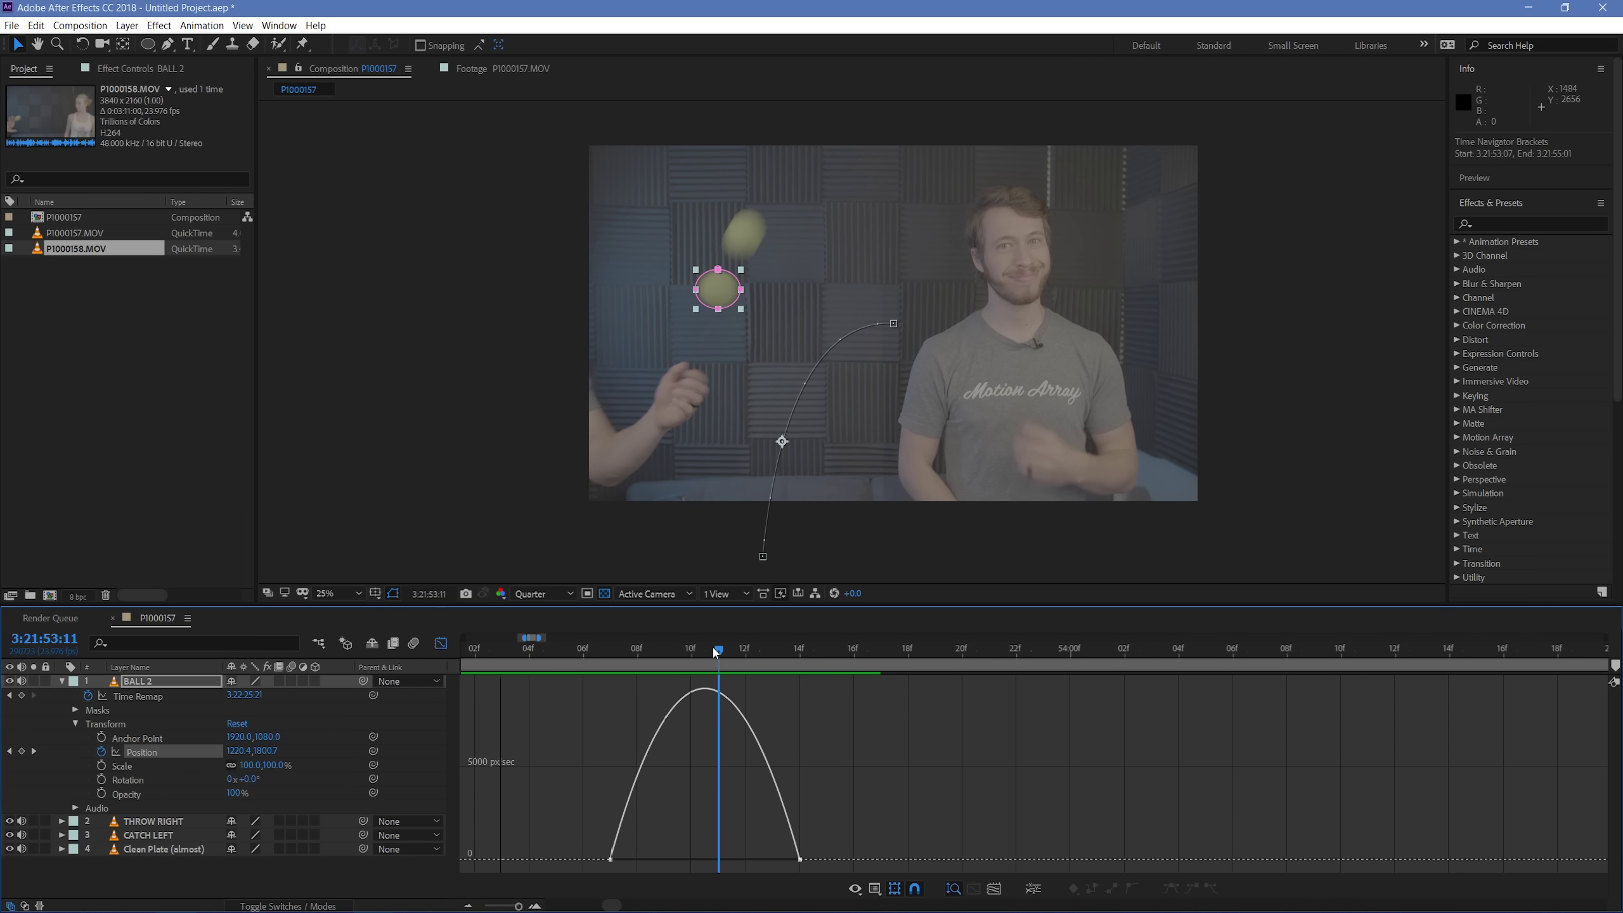
pyautogui.moveTo(715, 651); pyautogui.dragTo(636, 668)
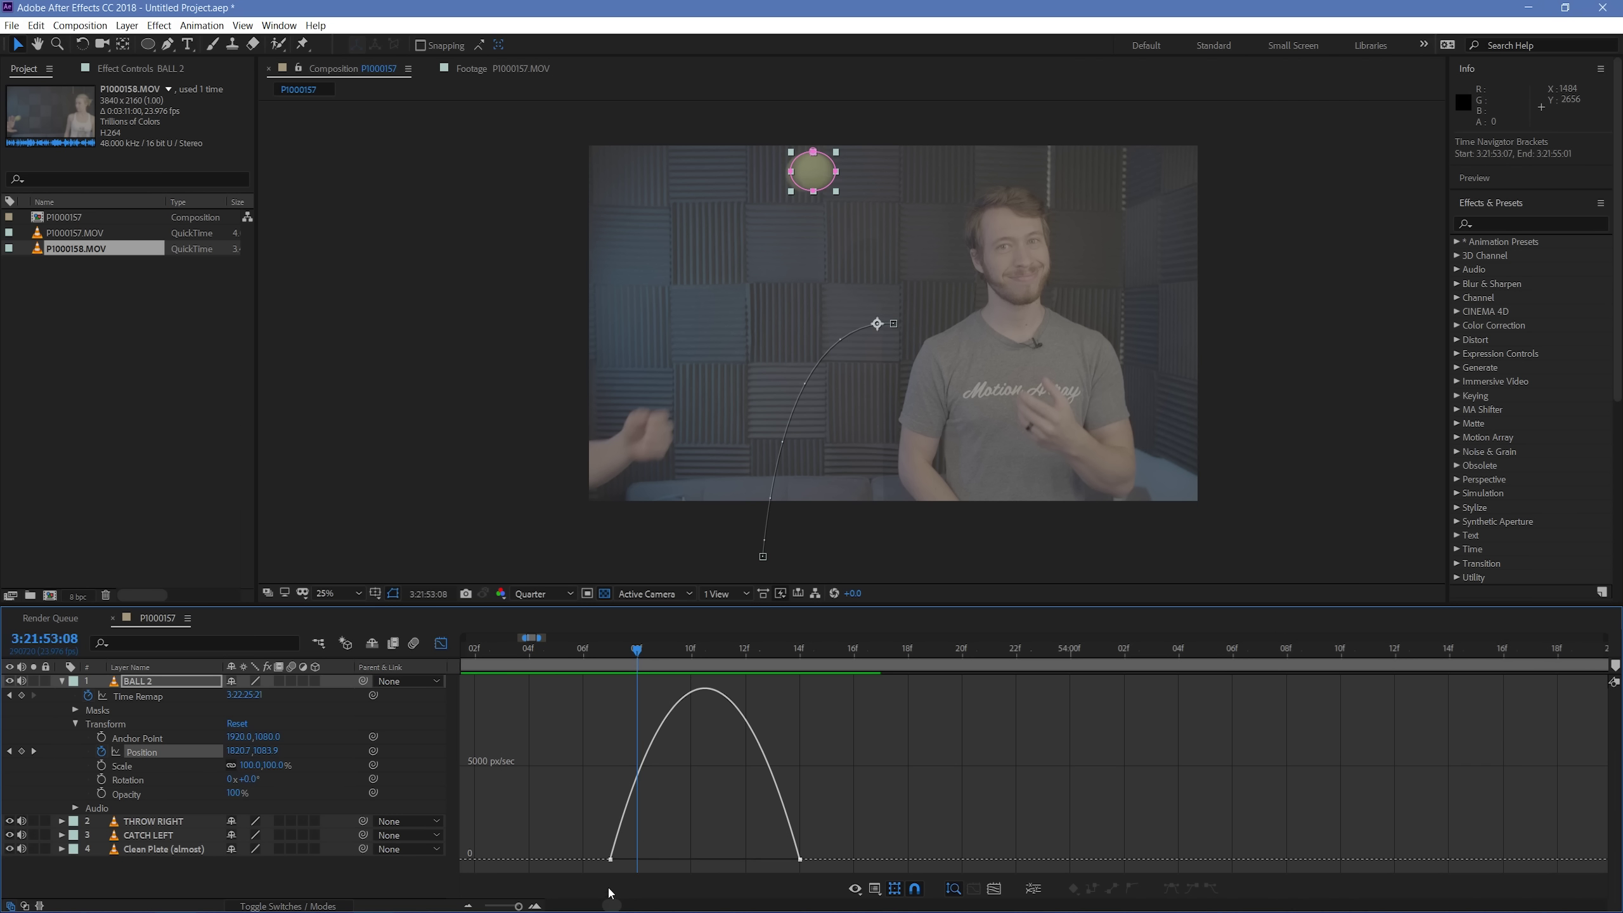
# Step: Reshape the Position speed curve of BALL 2 so the ball accelerates gradually and peaks just before the 3:21:53:14 keyframe
pyautogui.click(611, 859)
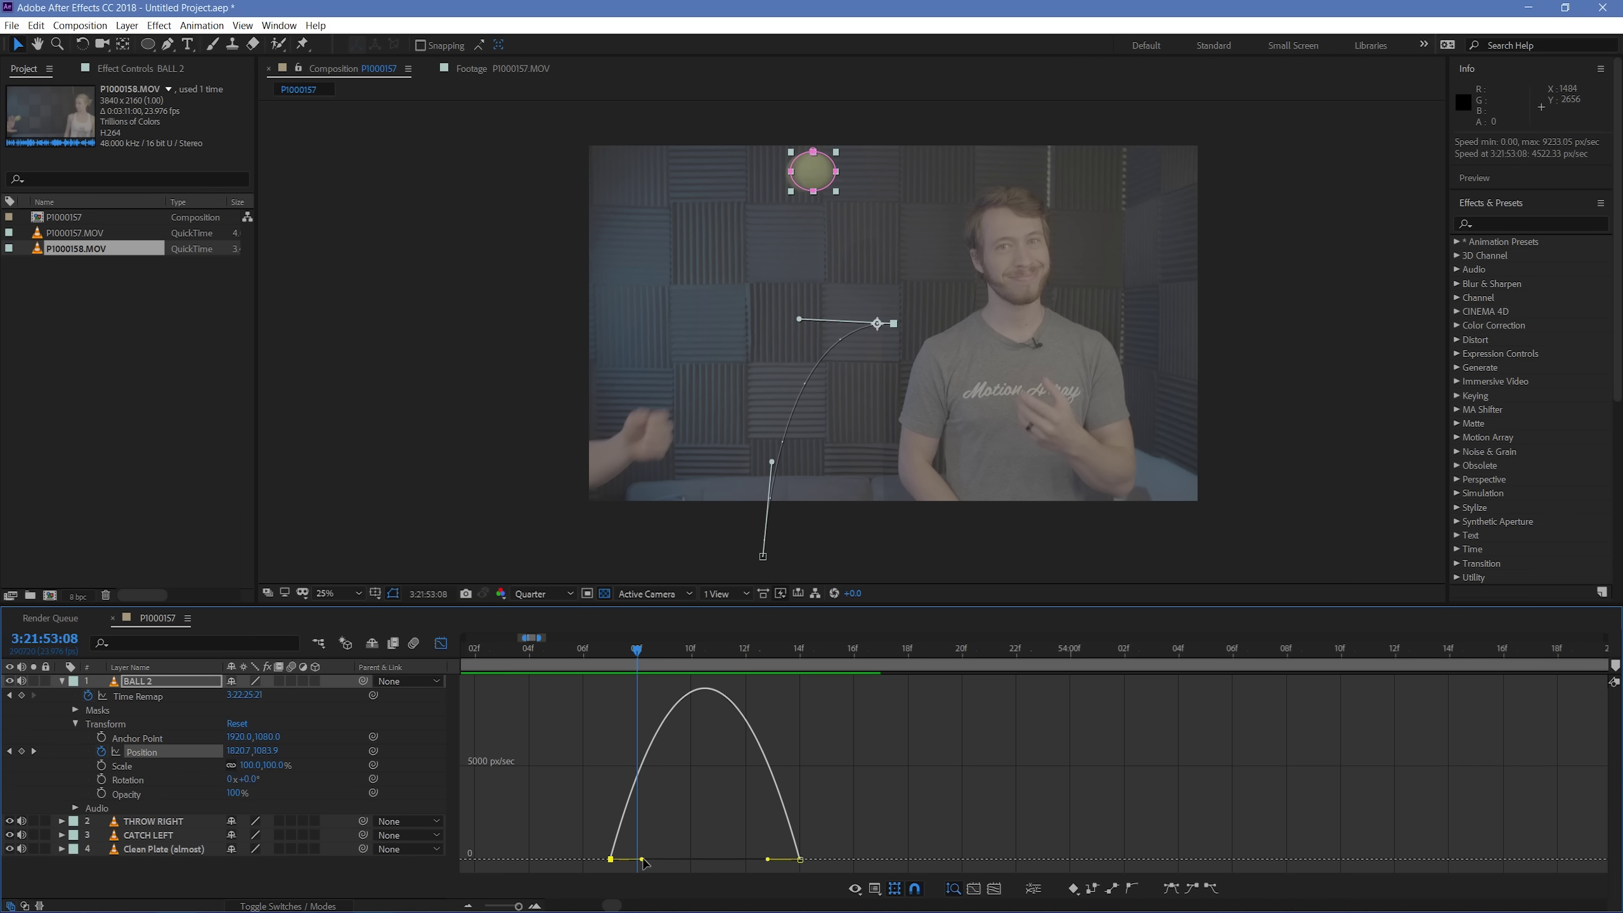
pyautogui.moveTo(641, 859); pyautogui.dragTo(658, 859)
pyautogui.press('space')
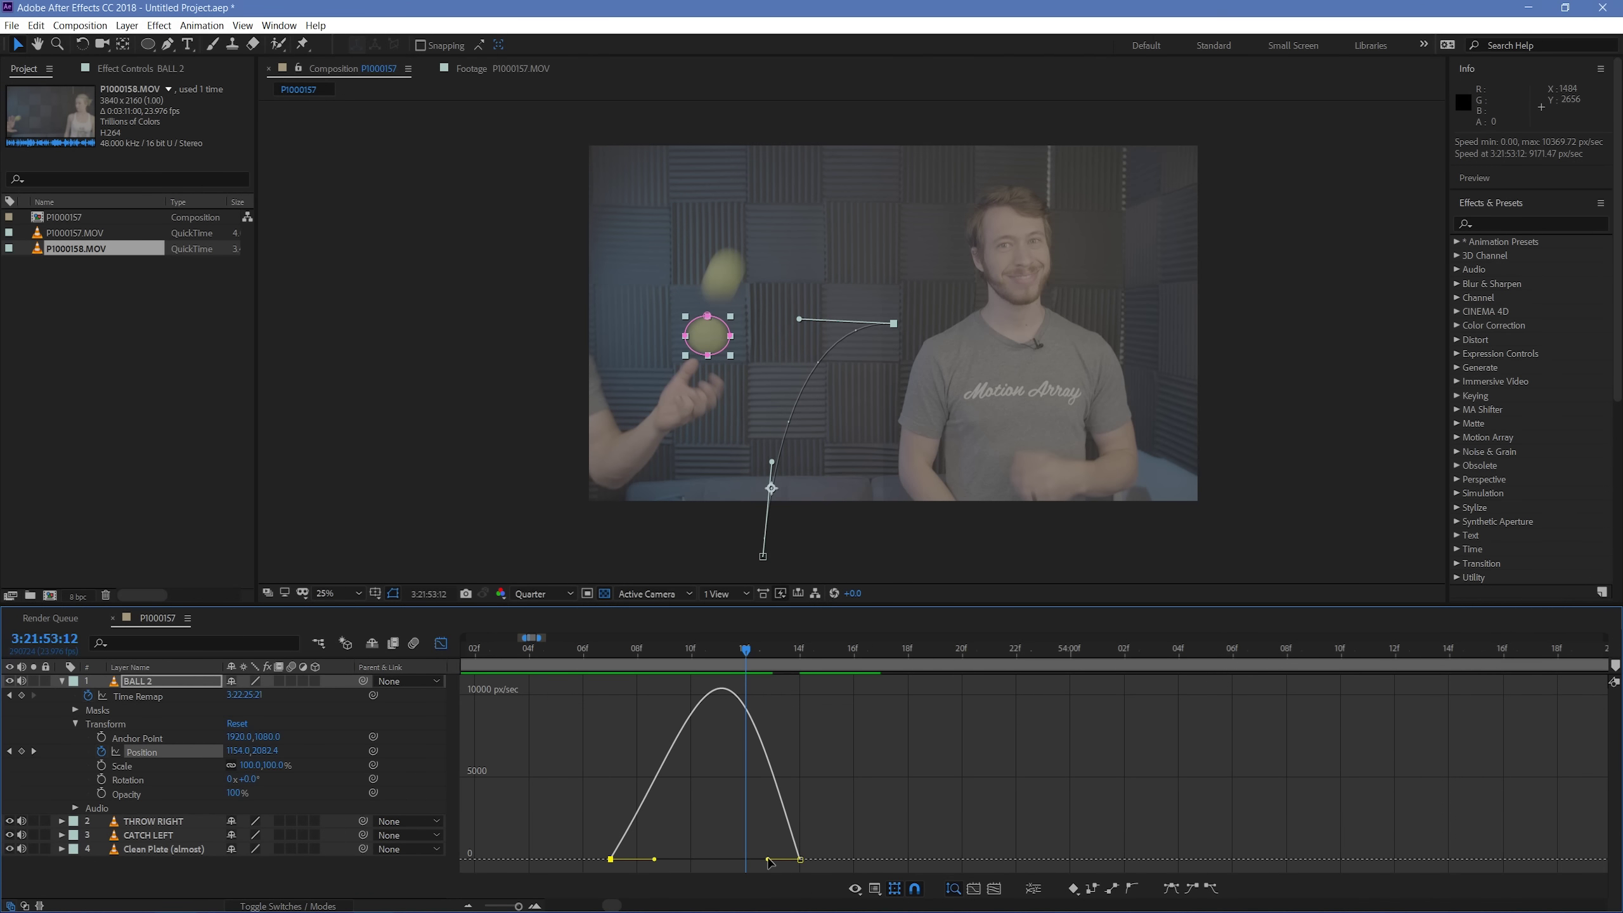
pyautogui.moveTo(767, 860); pyautogui.dragTo(799, 860)
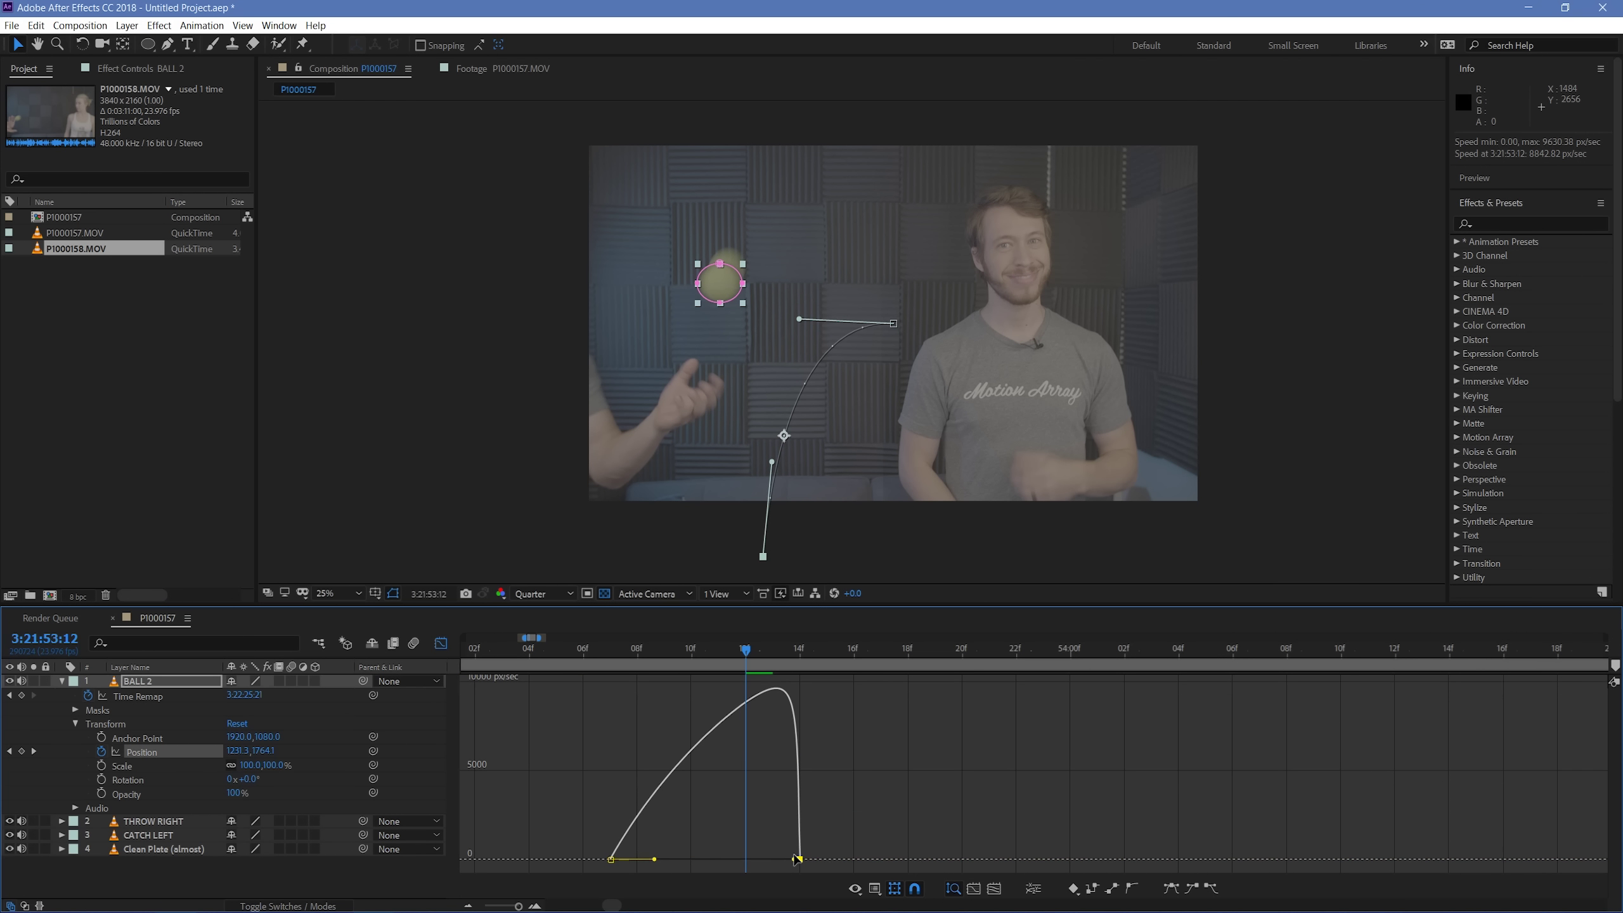
pyautogui.press('pageup')
pyautogui.press('space')
pyautogui.moveTo(655, 859); pyautogui.dragTo(639, 858)
pyautogui.click(799, 858)
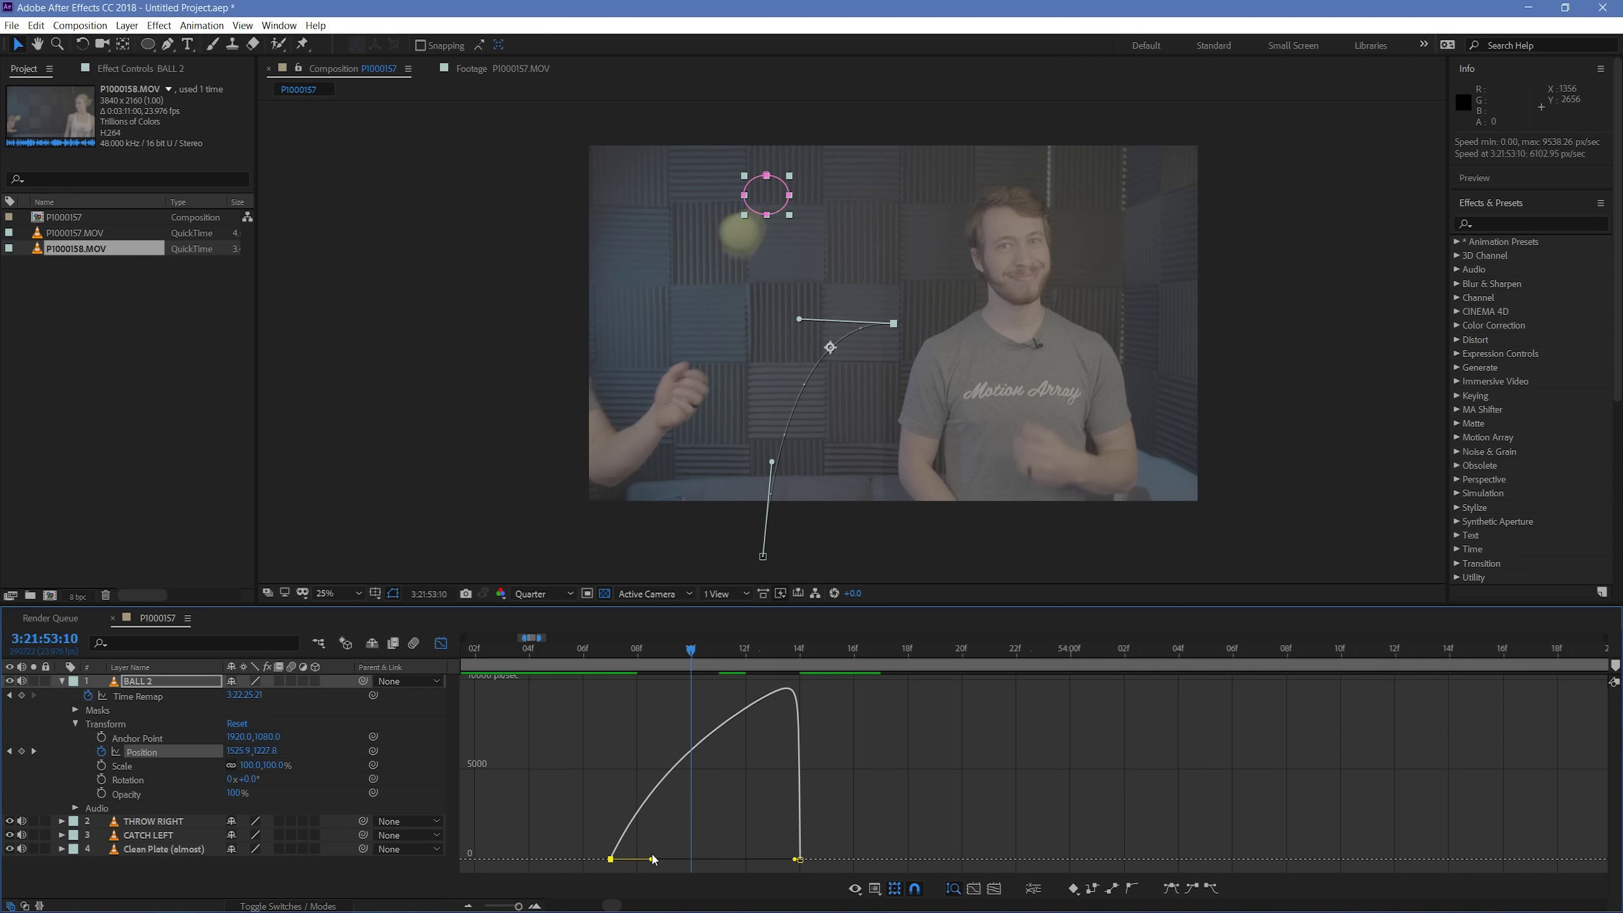
pyautogui.click(858, 774)
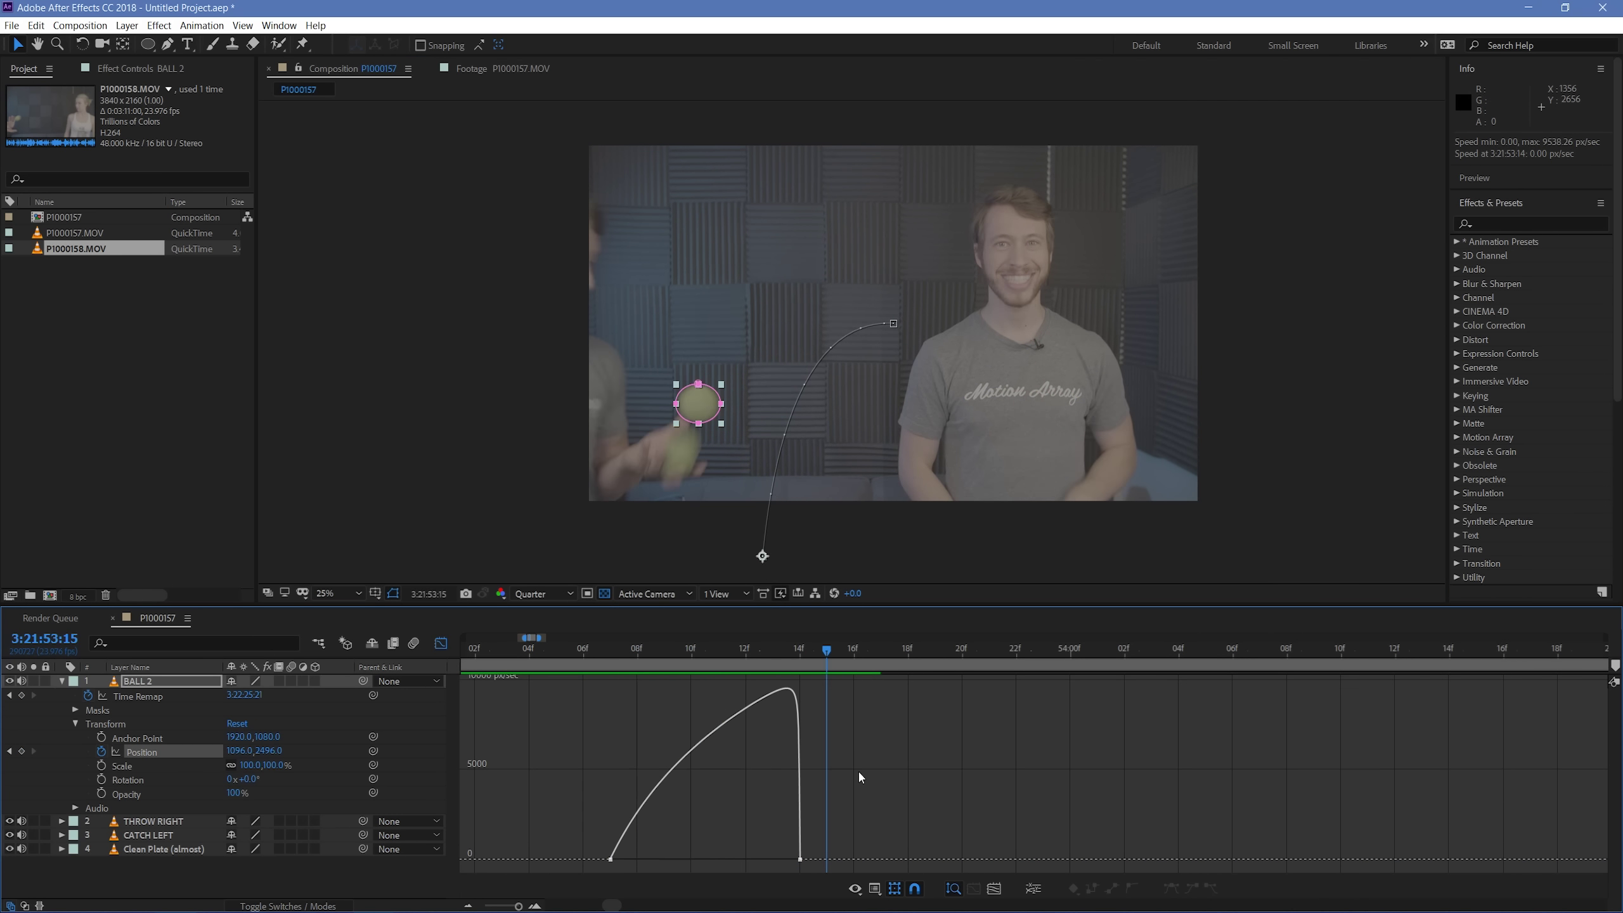
# Step: Close the Graph Editor, set the work area from 3:21:53:03 to 3:21:53:17, and preview the throw
pyautogui.click(440, 646)
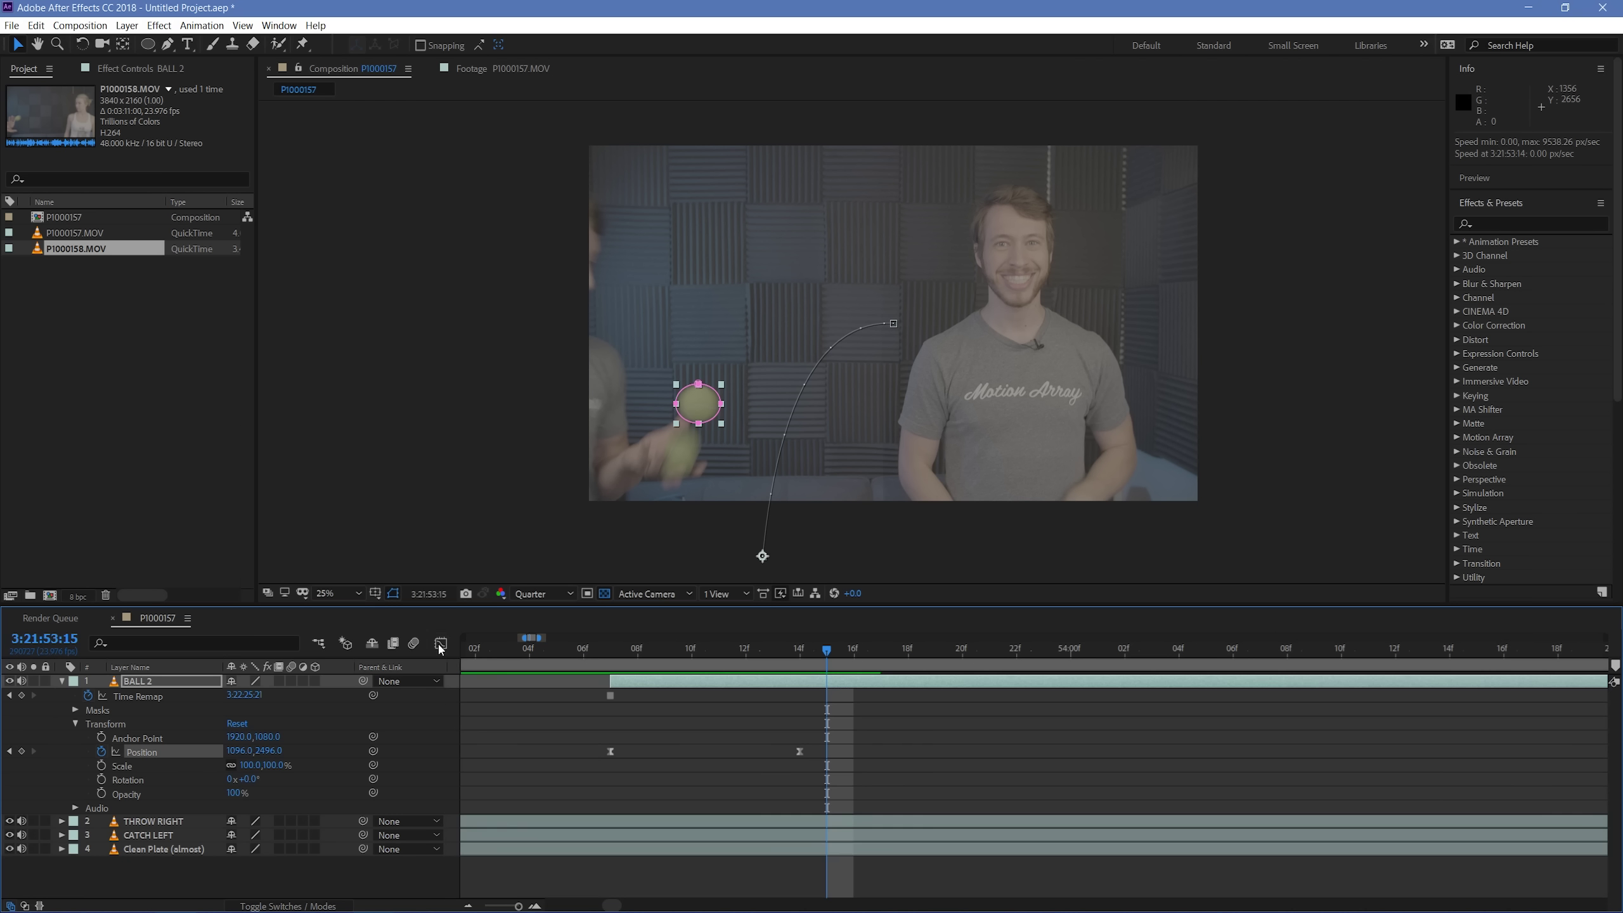
pyautogui.click(882, 651)
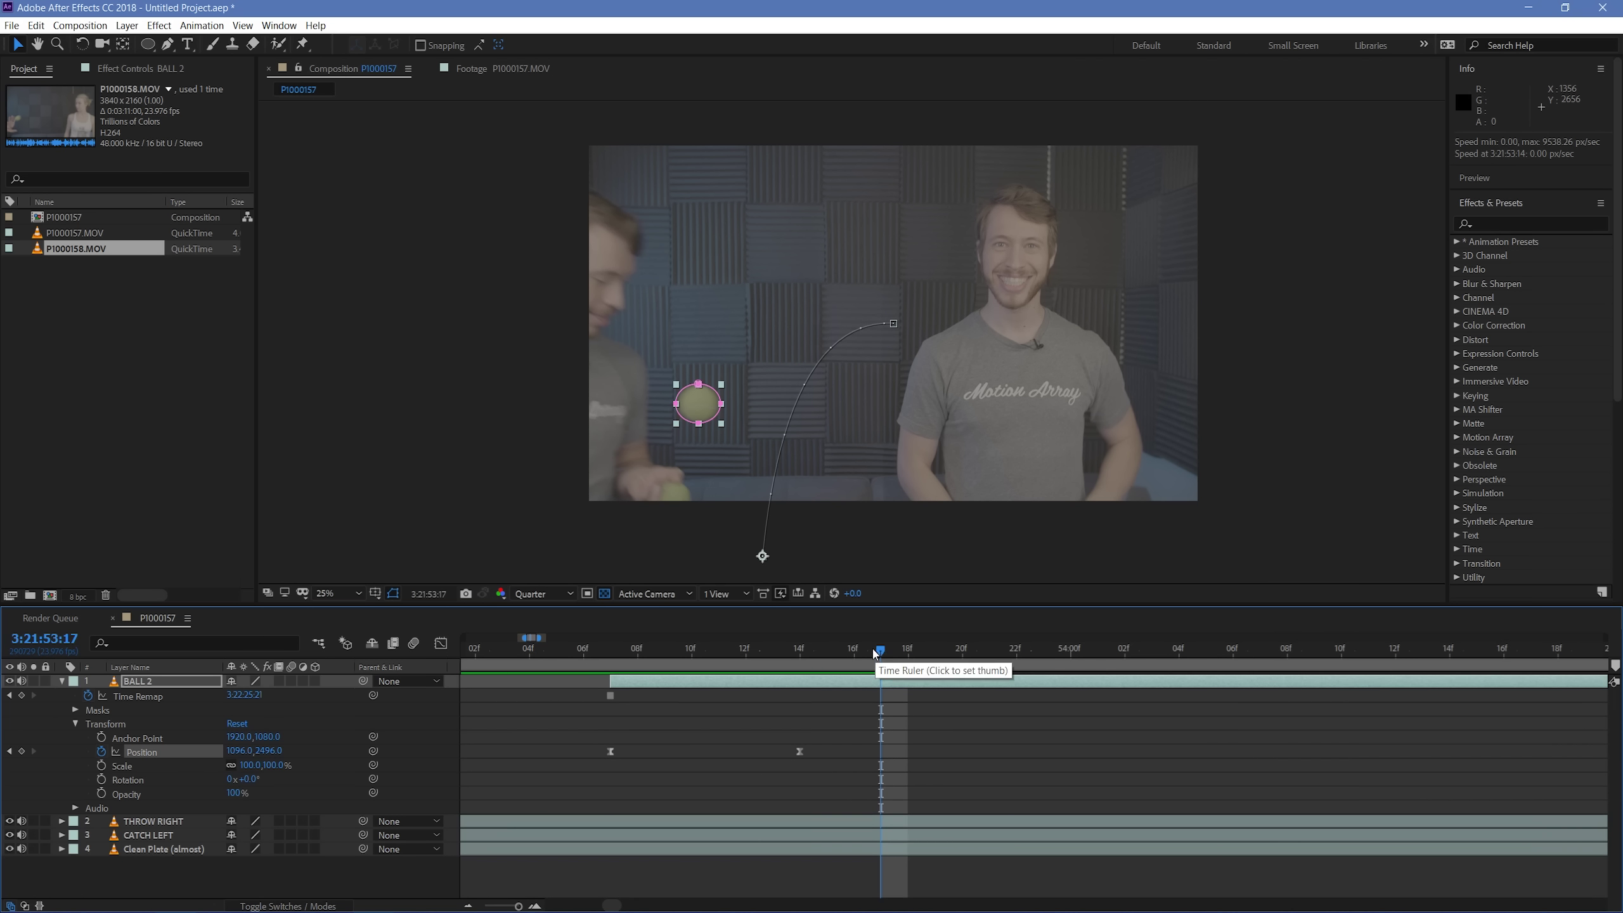
pyautogui.press('n')
pyautogui.click(529, 651)
pyautogui.click(512, 652)
pyautogui.press('b')
pyautogui.press('space')
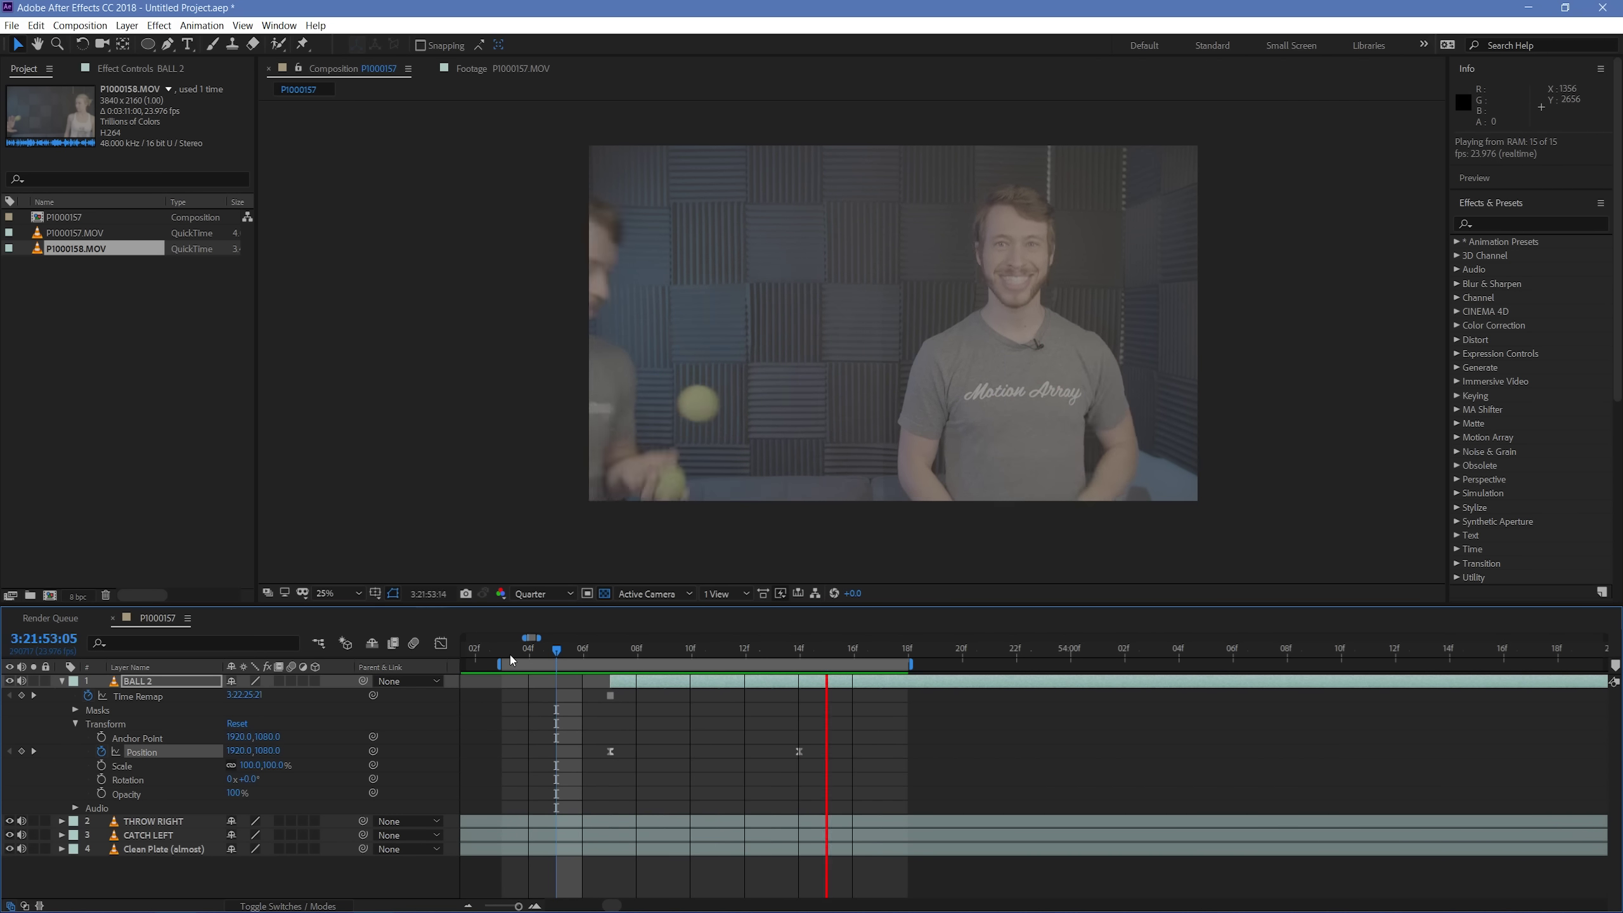
pyautogui.press('space')
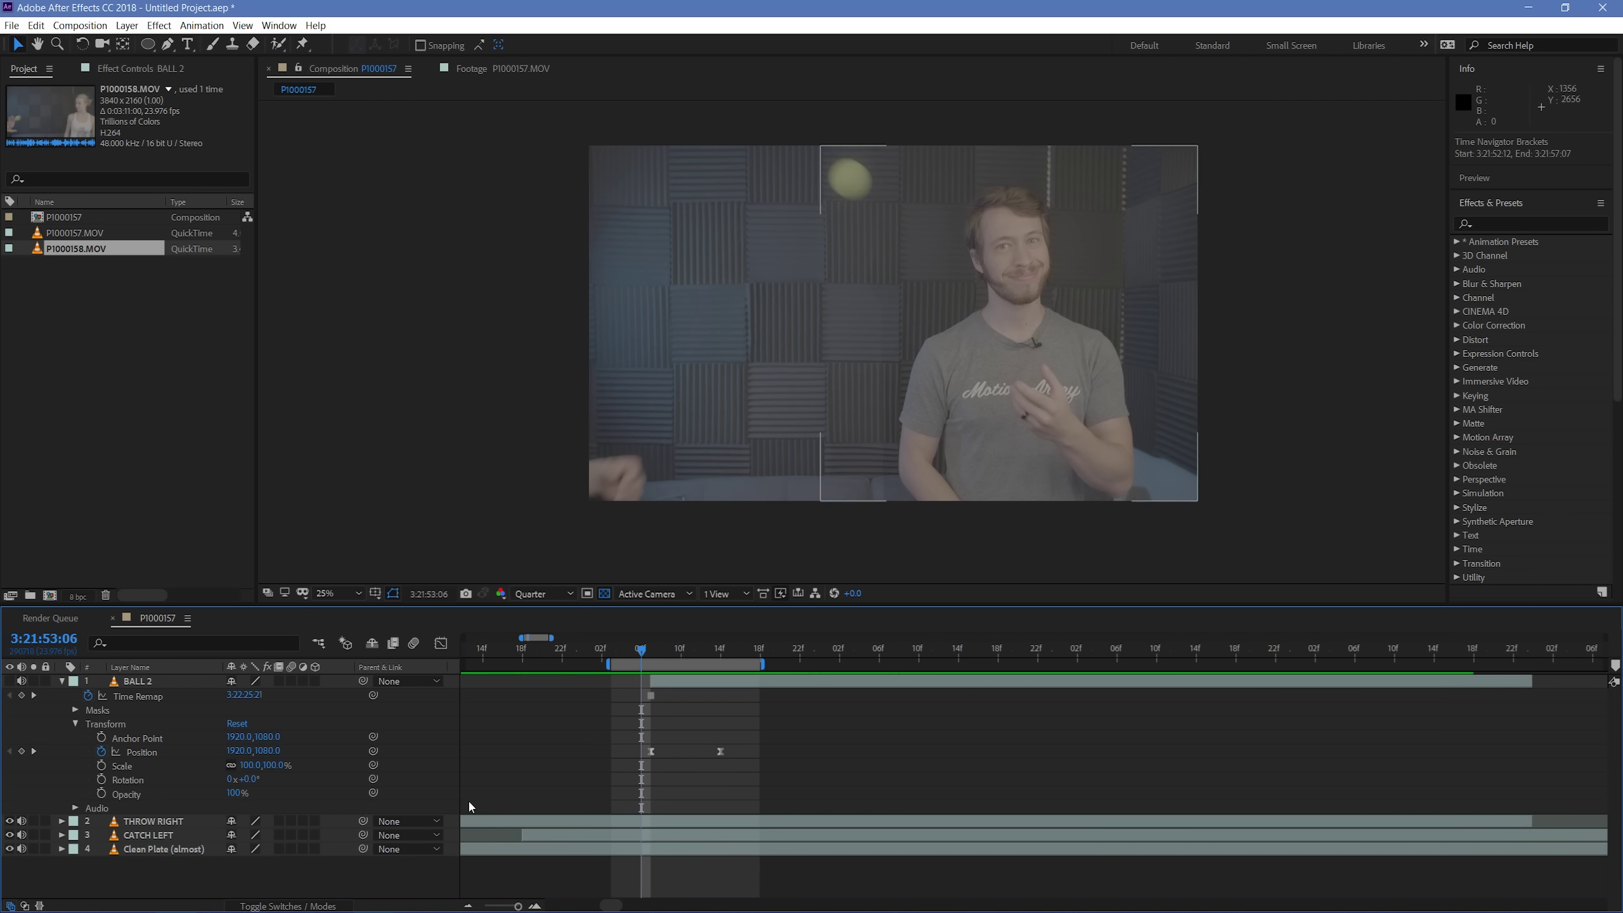
# Step: Split the THROW RIGHT layer at 3:21:53:07, where BALL 2 begins
pyautogui.click(591, 821)
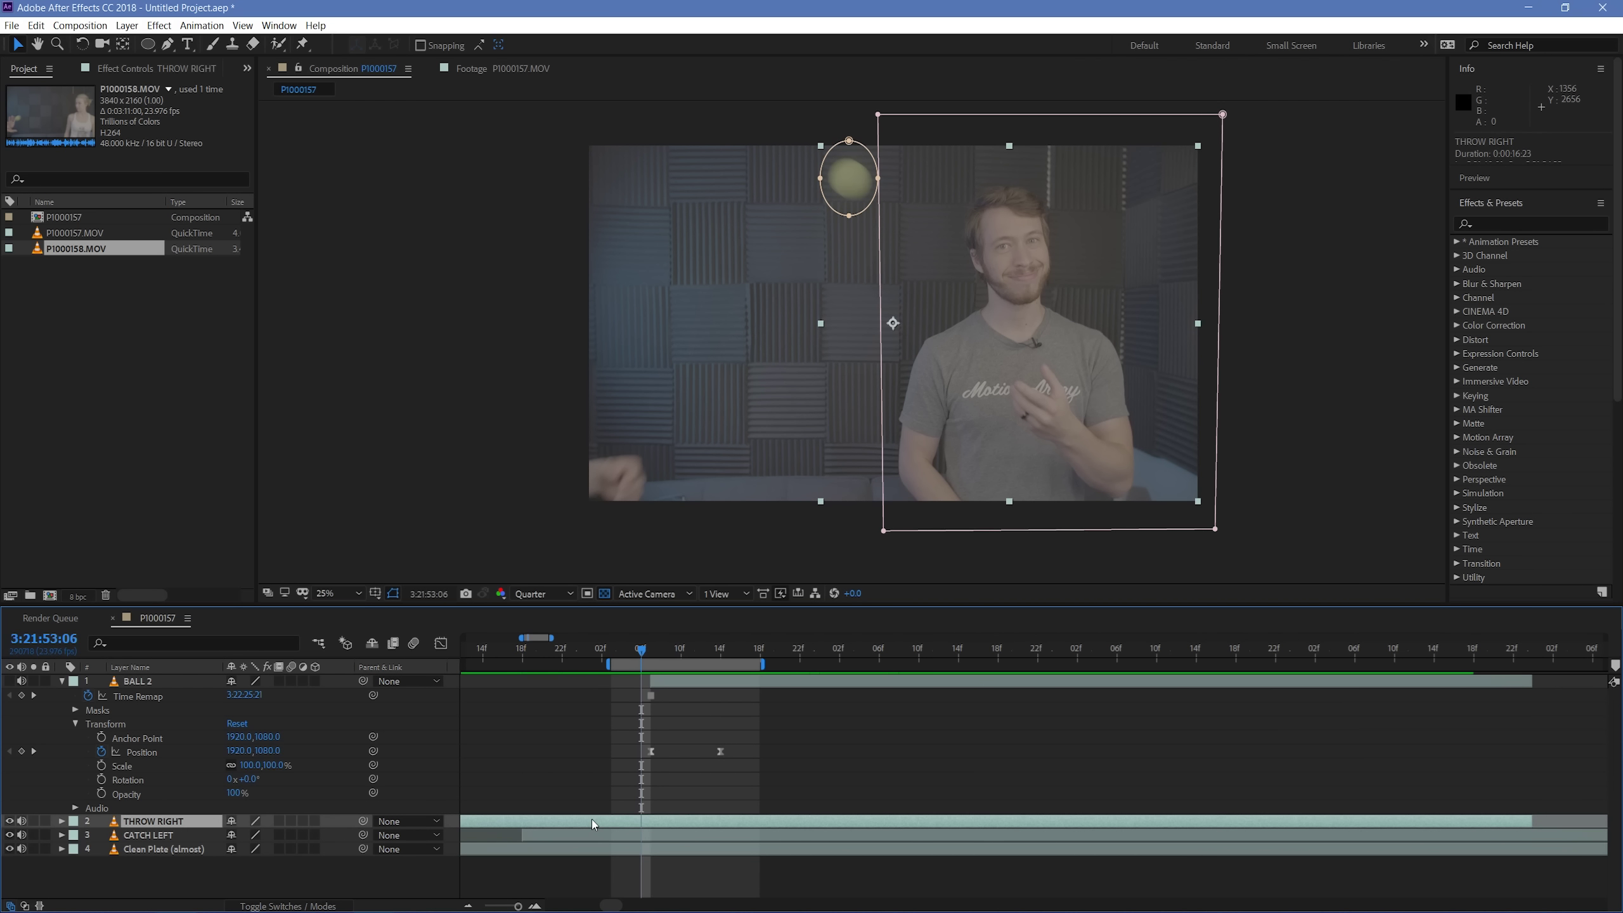
pyautogui.press('pagedown')
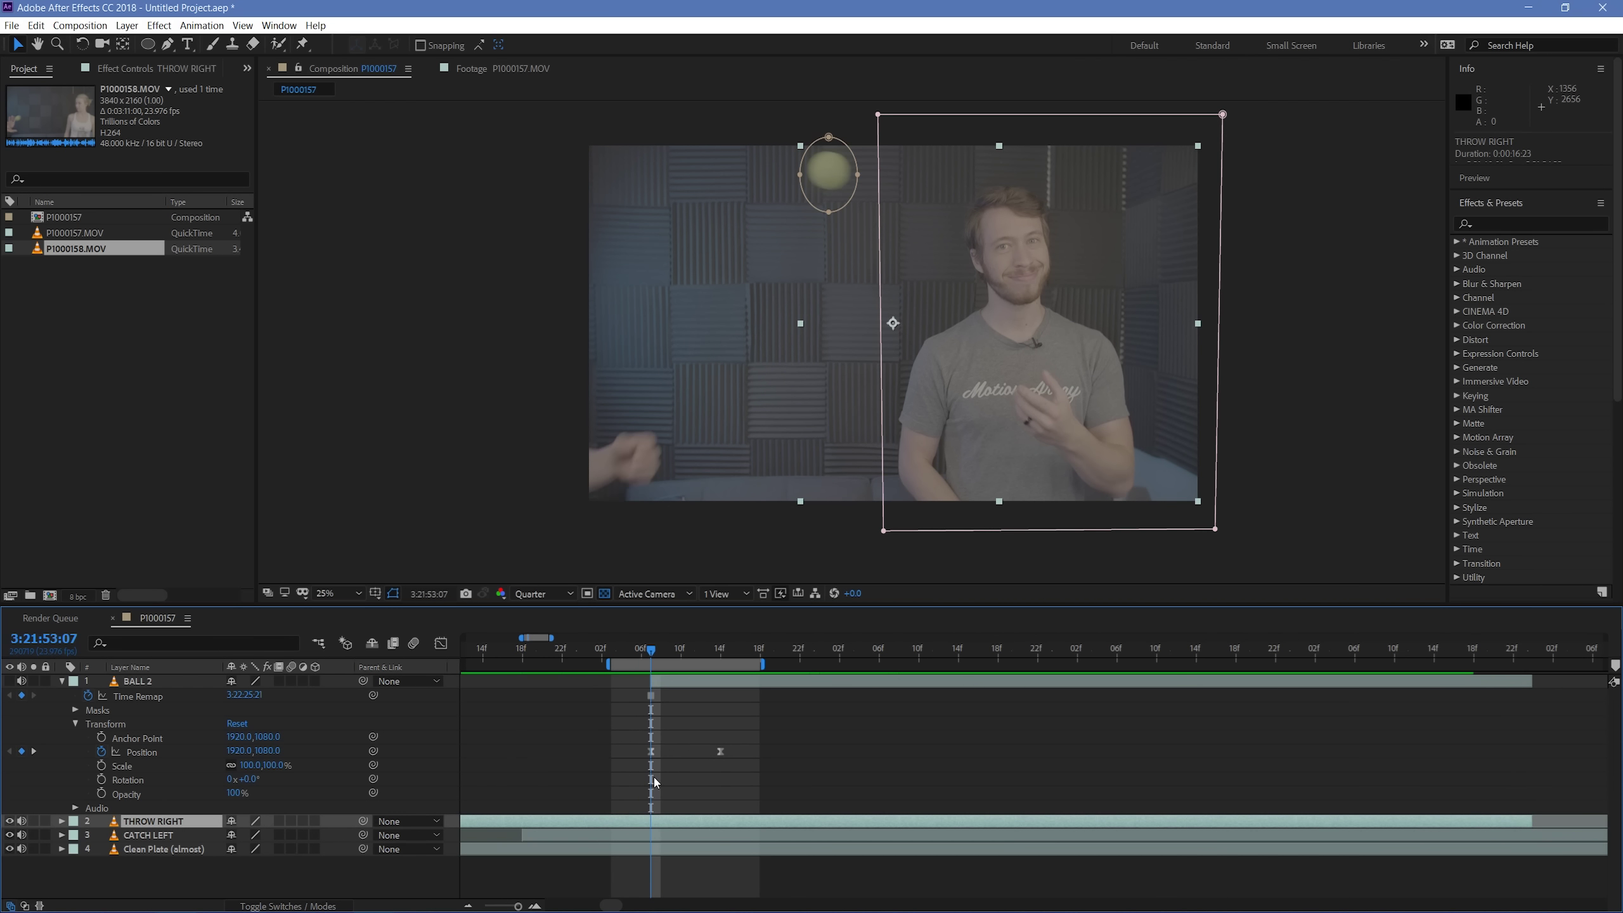
pyautogui.click(658, 680)
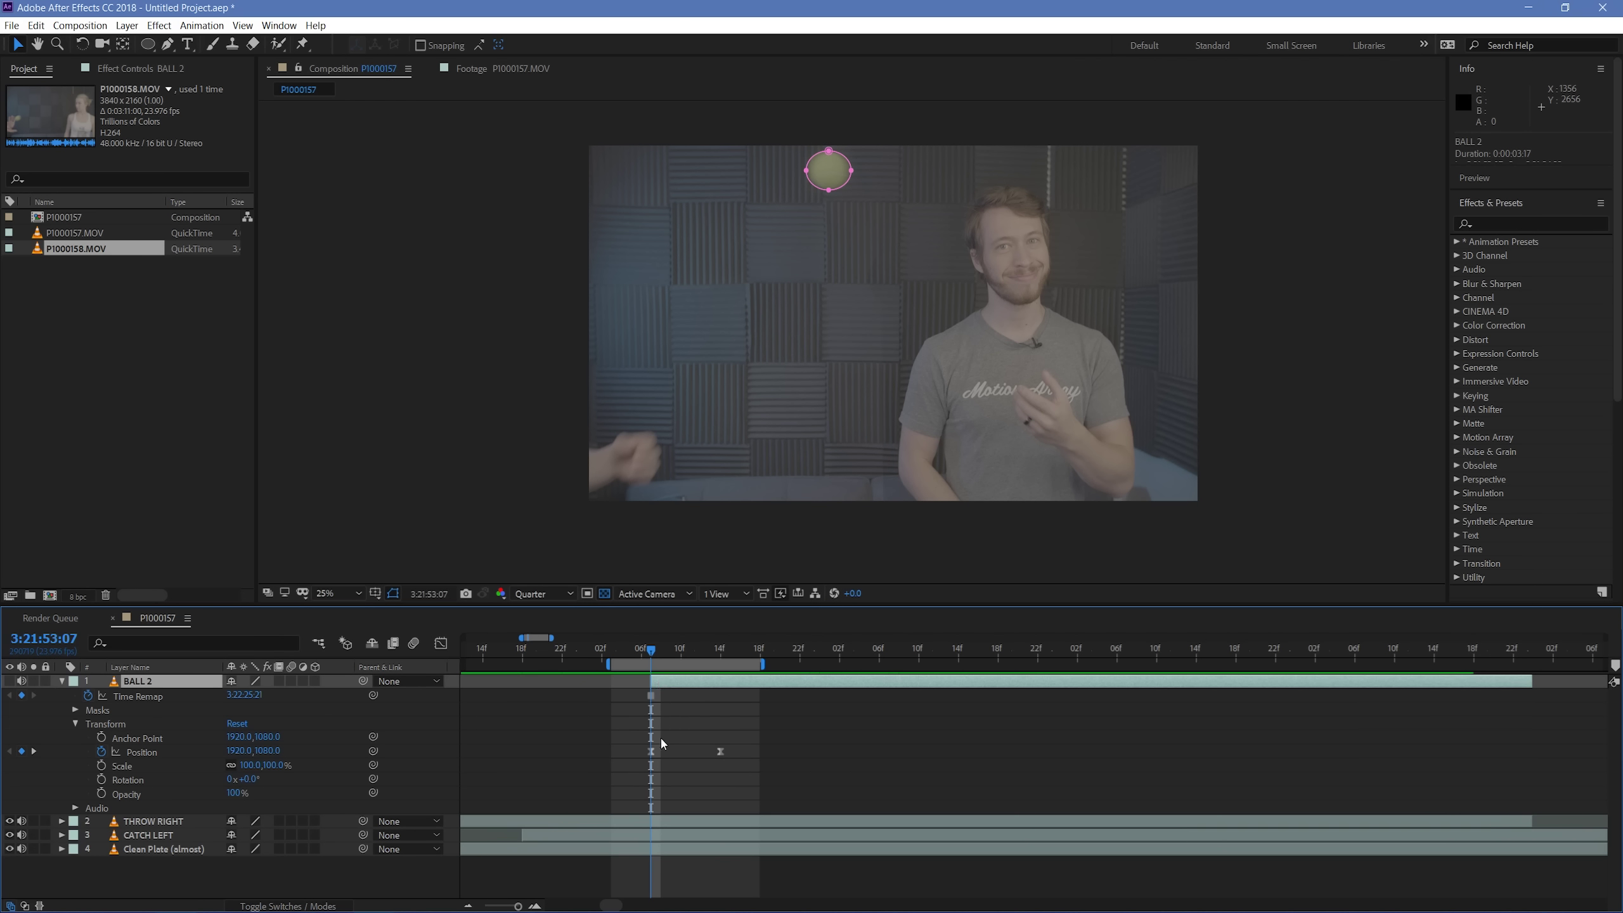
pyautogui.click(667, 822)
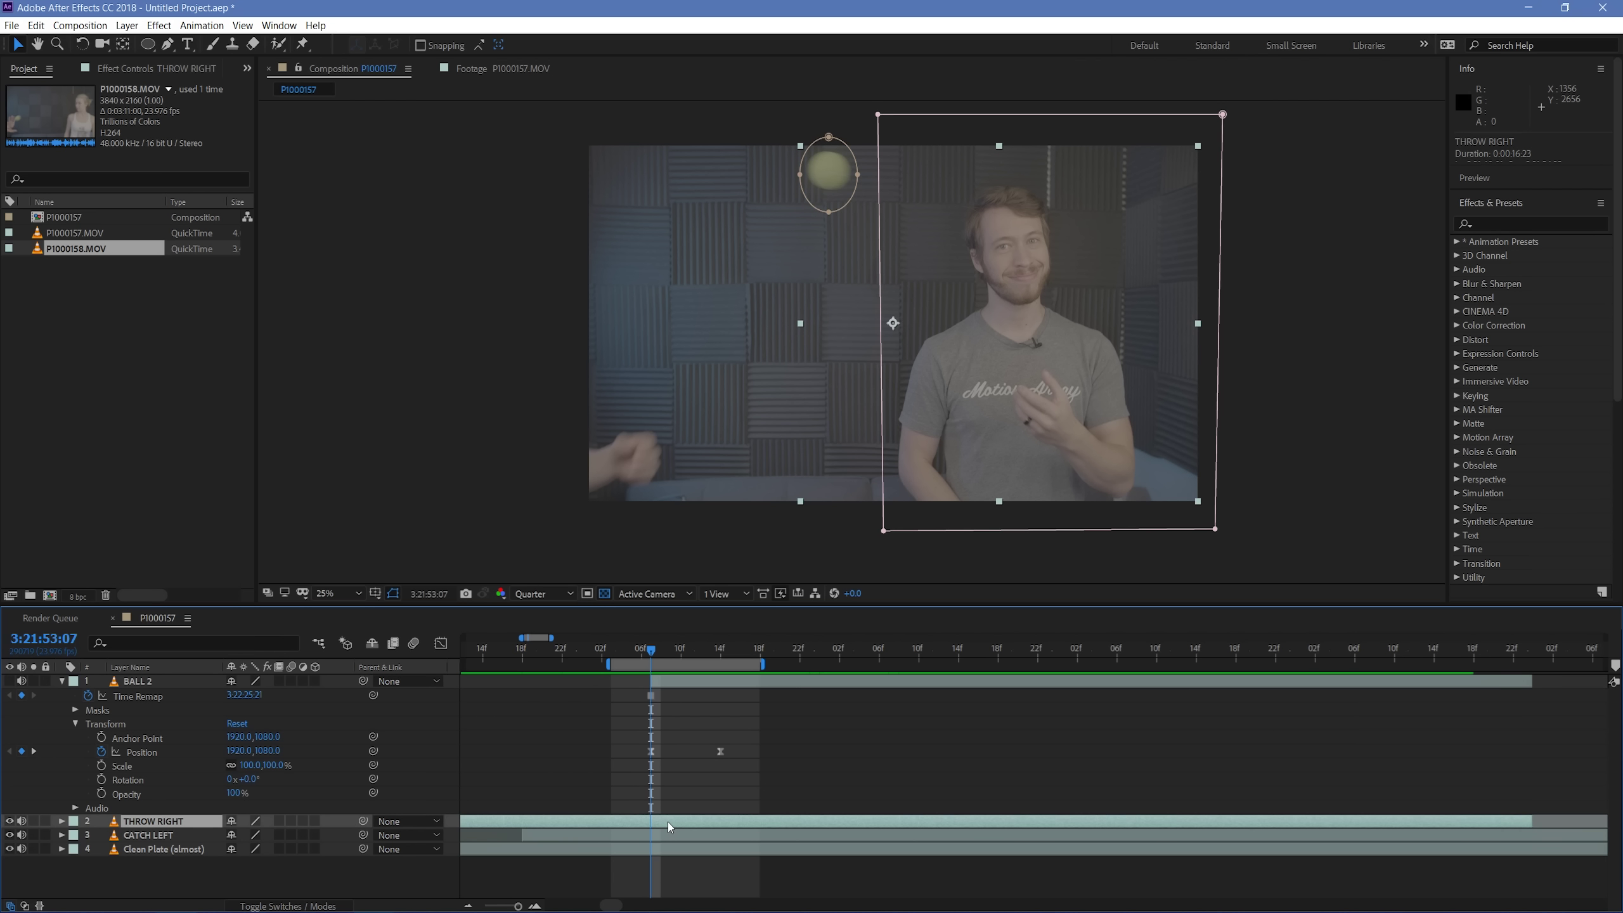
pyautogui.hotkey('ctrl', 'shift', 'd')
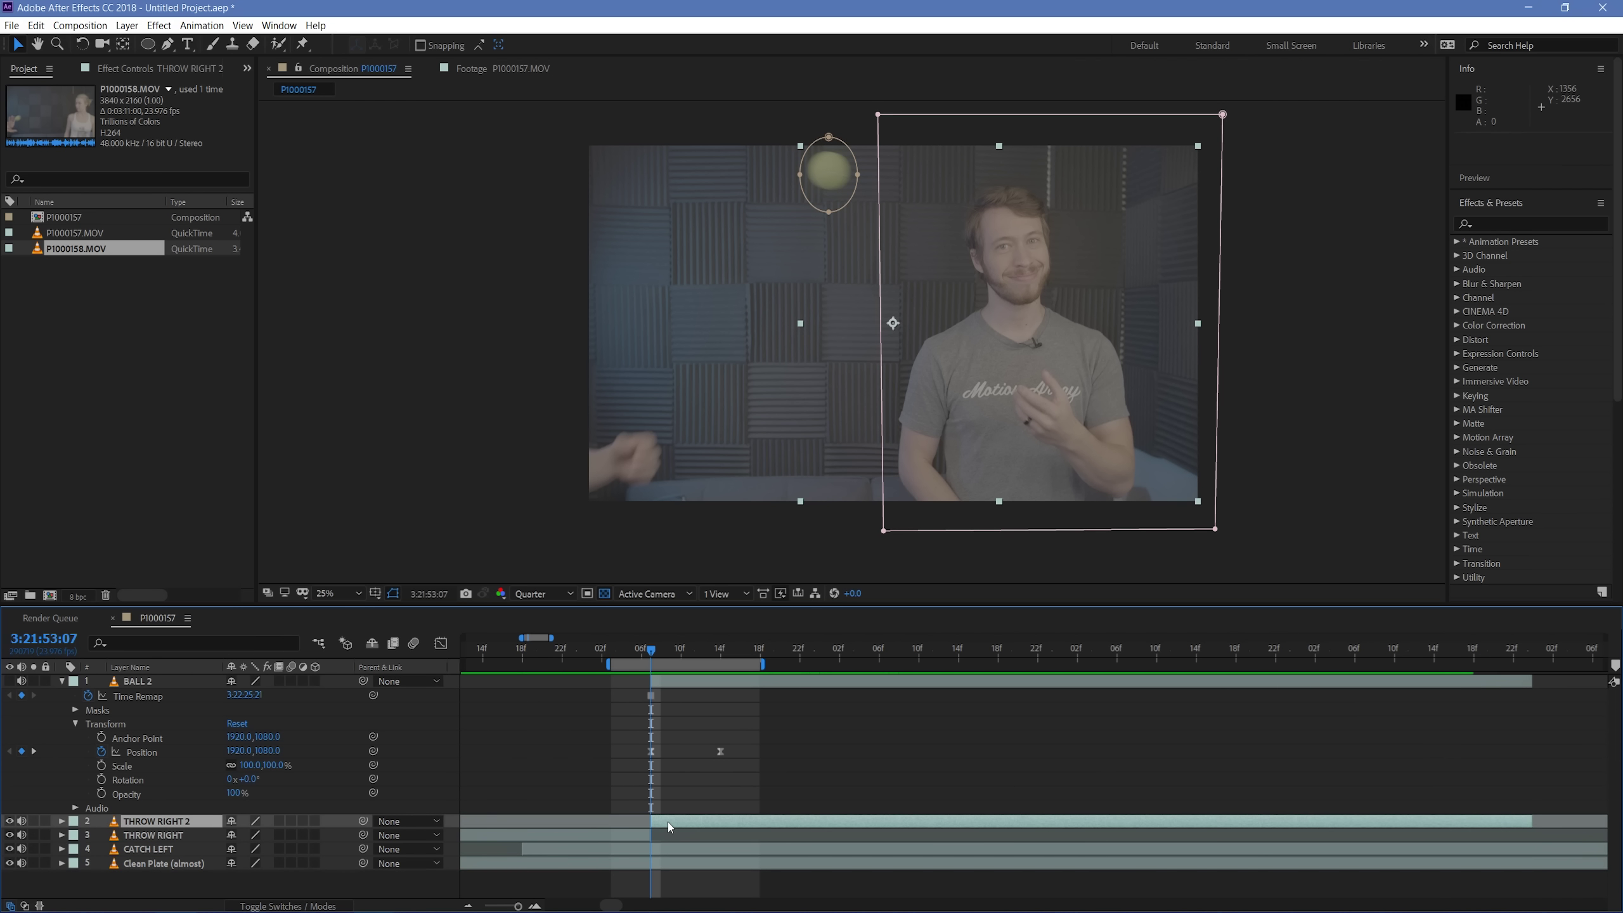
# Step: Set the ball mask, Mask 2, of THROW RIGHT 2 to Subtract
pyautogui.click(62, 822)
pyautogui.click(76, 837)
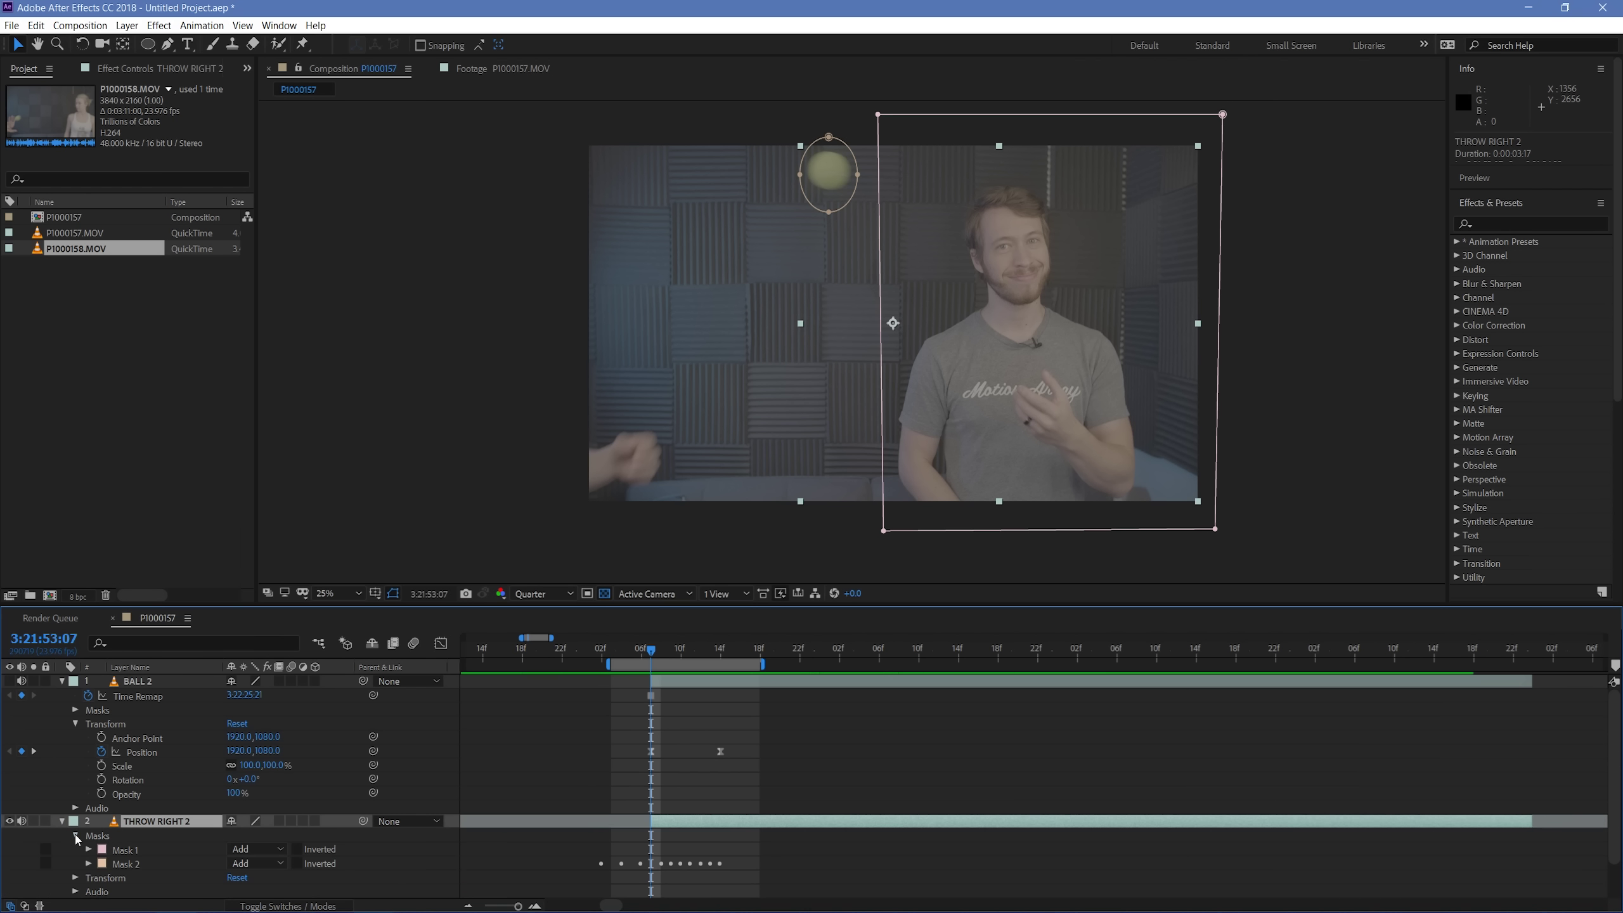
pyautogui.click(113, 863)
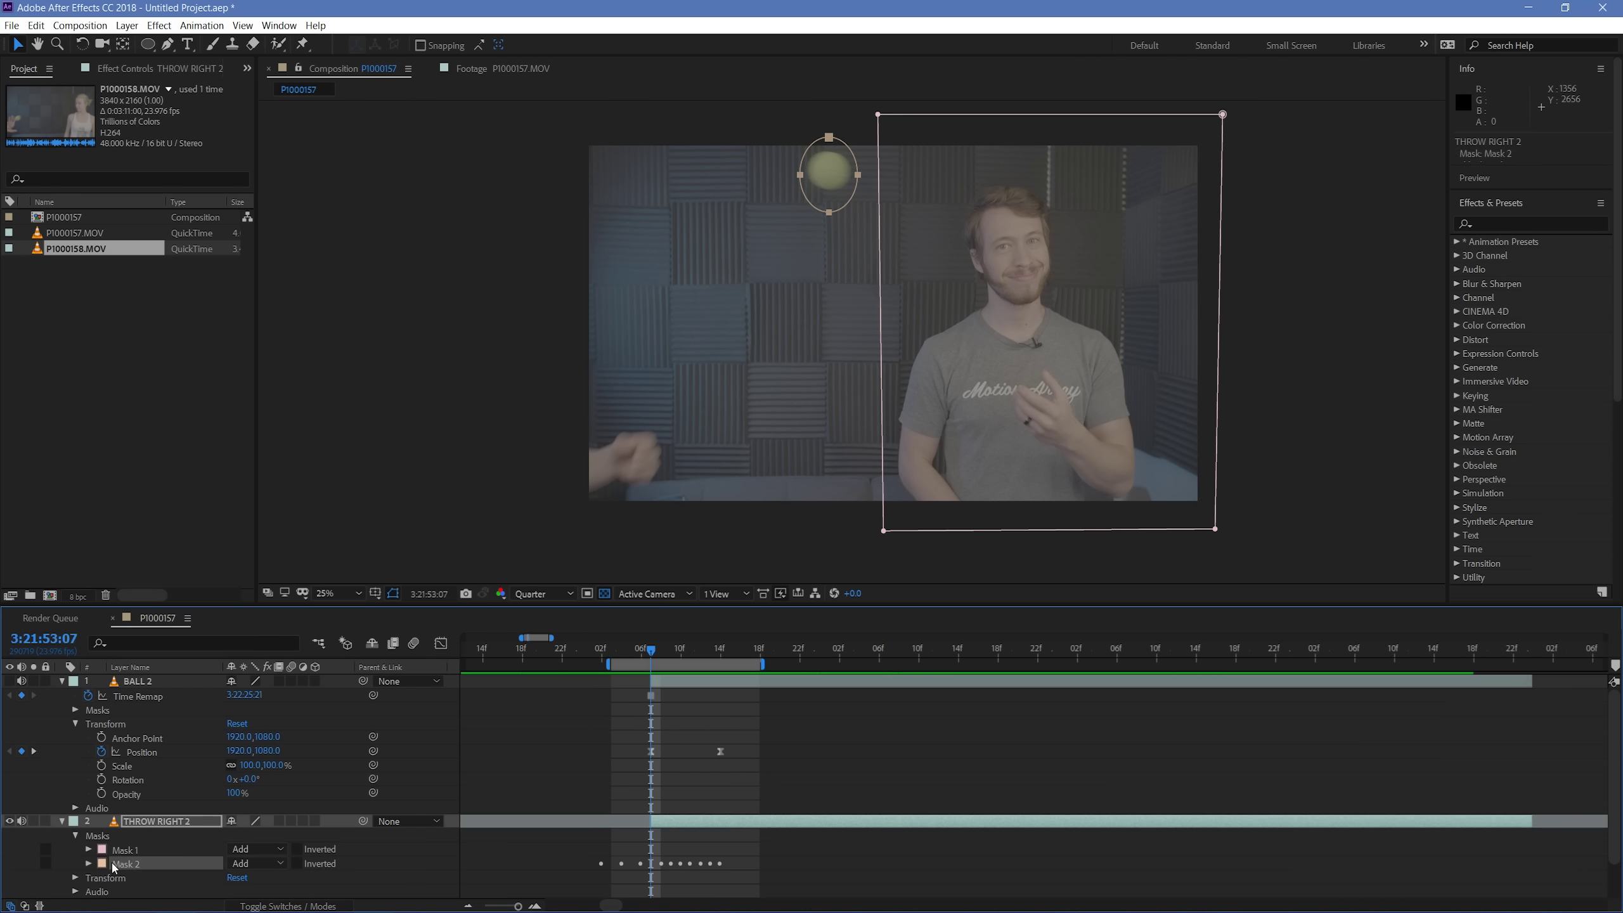
pyautogui.click(250, 863)
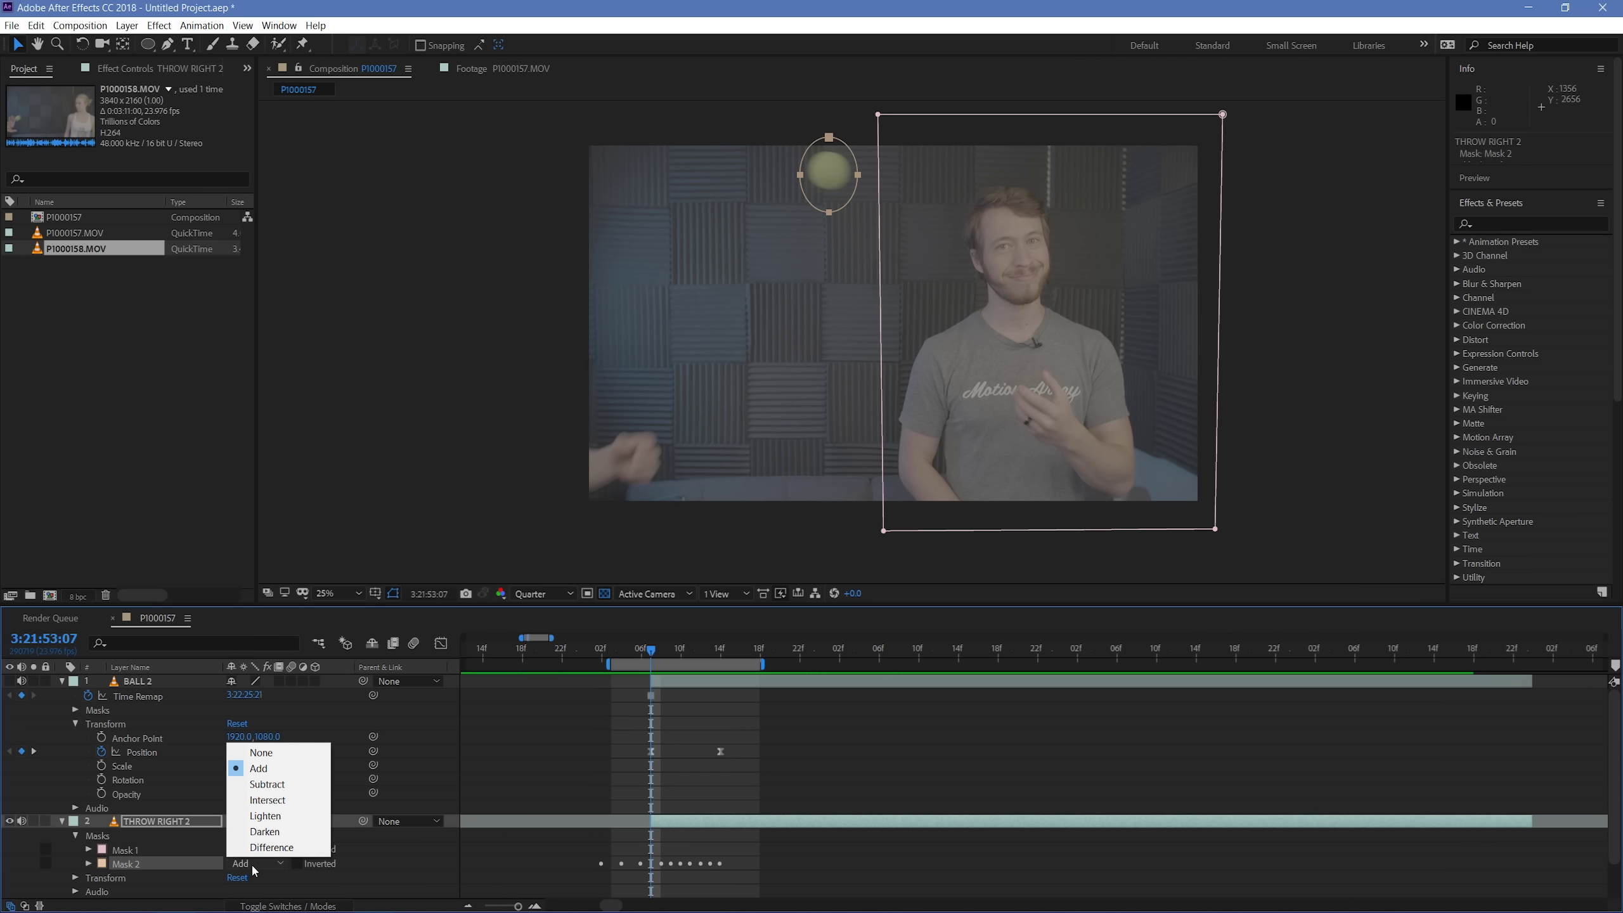
pyautogui.click(266, 784)
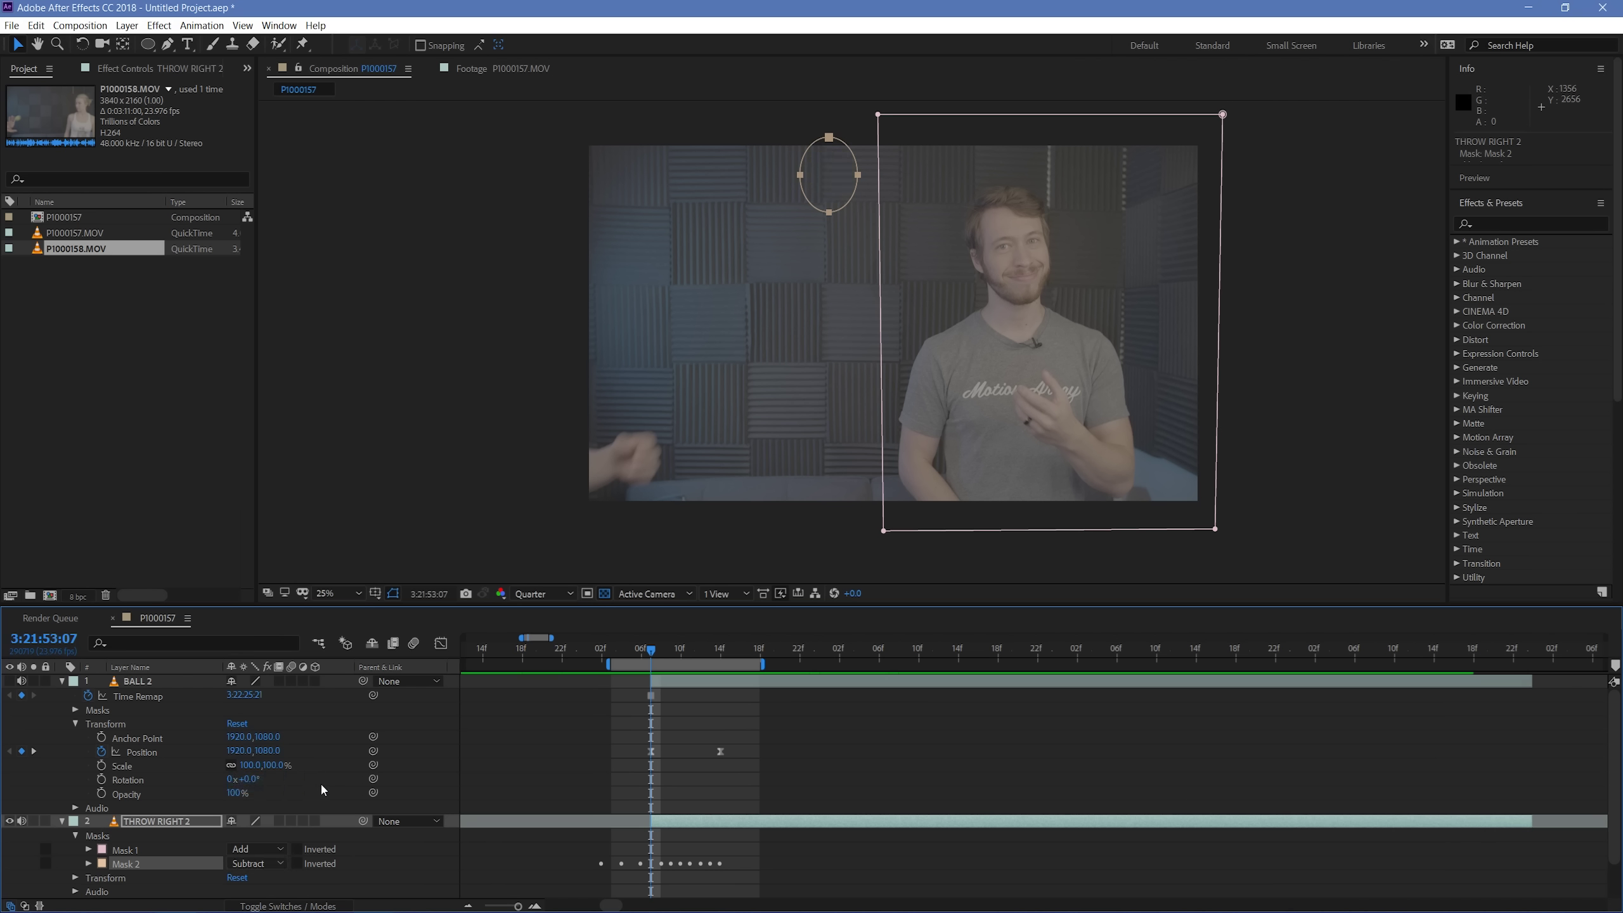
# Step: Collapse the THROW RIGHT 2 layer's properties and make the BALL 2 layer visible
pyautogui.click(619, 715)
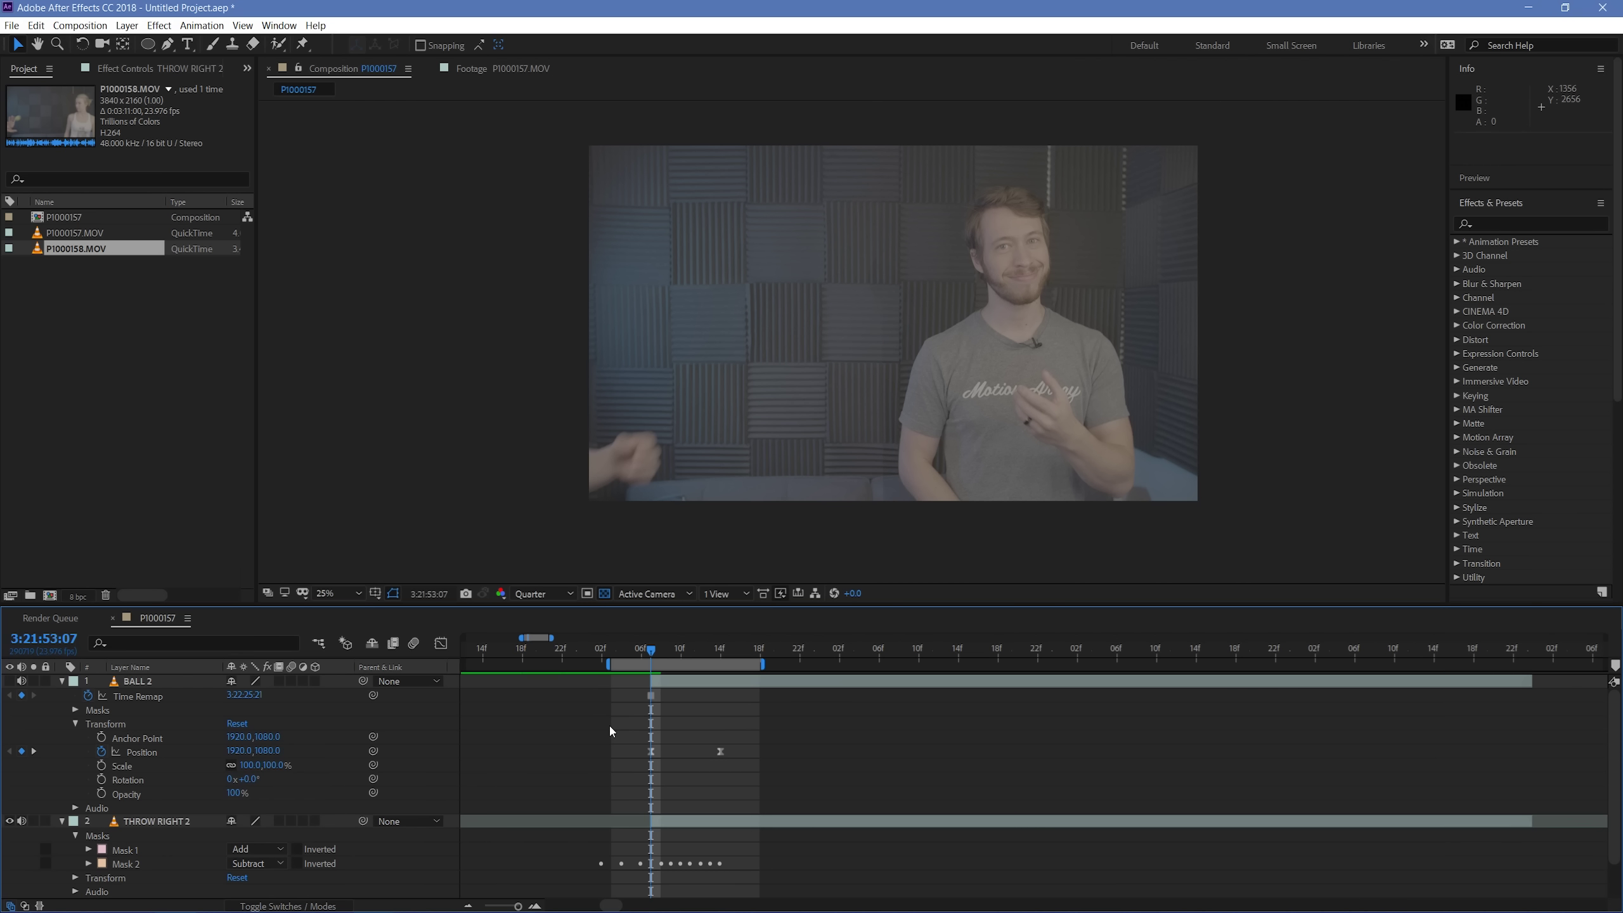
pyautogui.click(60, 821)
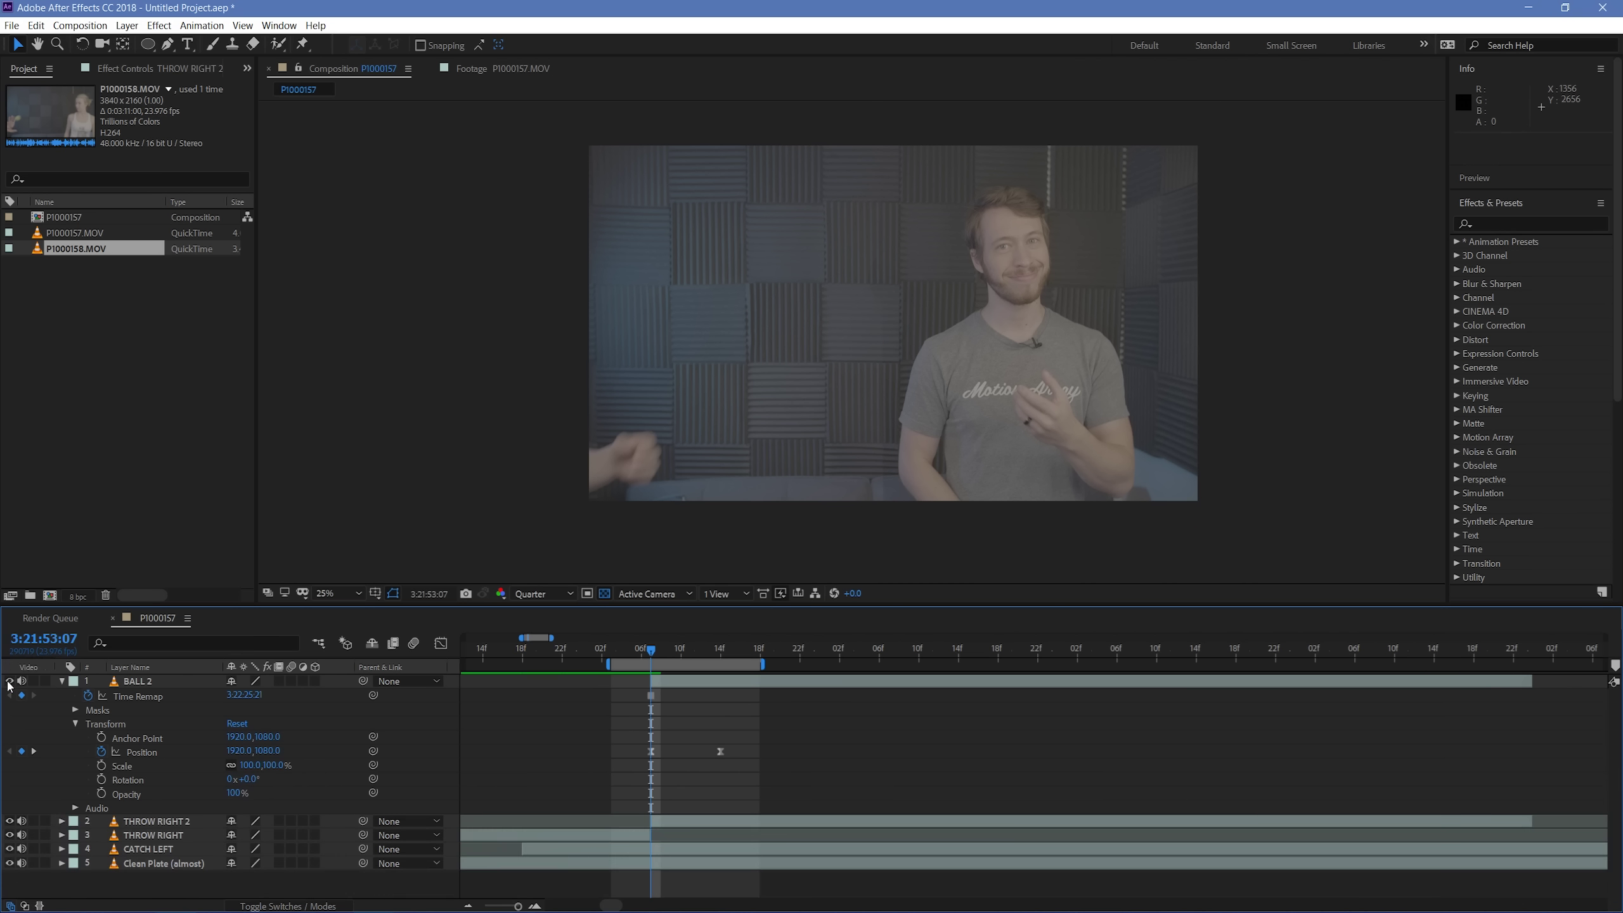
pyautogui.click(9, 681)
pyautogui.click(850, 745)
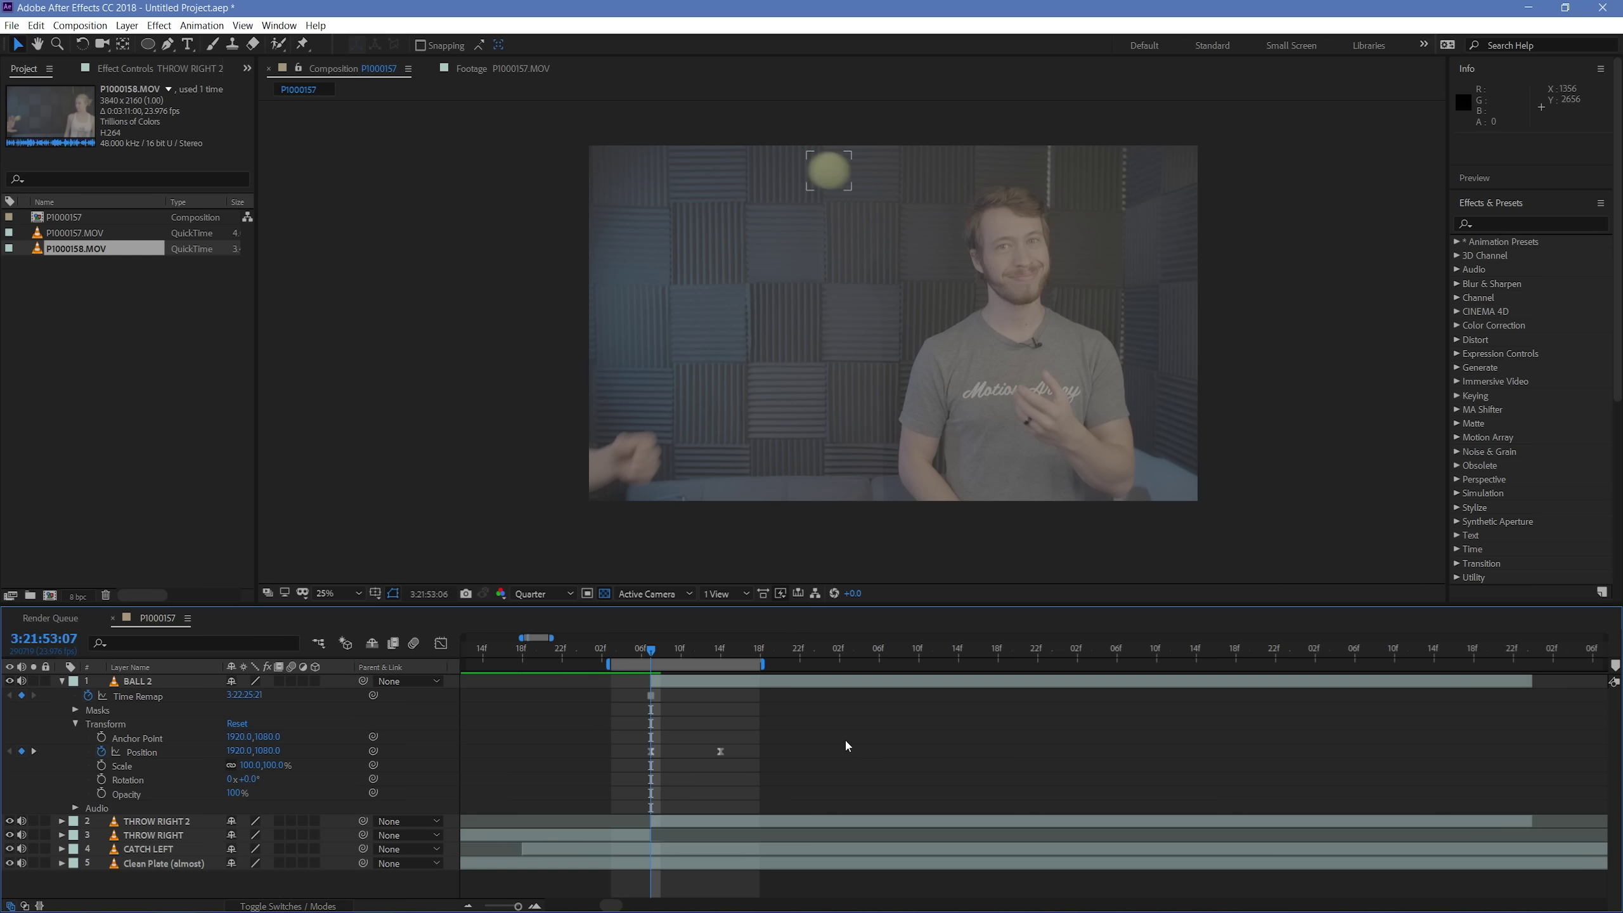
# Step: Check the ball's handoff frame by frame between 3:21:53:05 and 3:21:53:09, and preview the throw
pyautogui.press('pageup')
pyautogui.press('pageup')
pyautogui.press('pagedown')
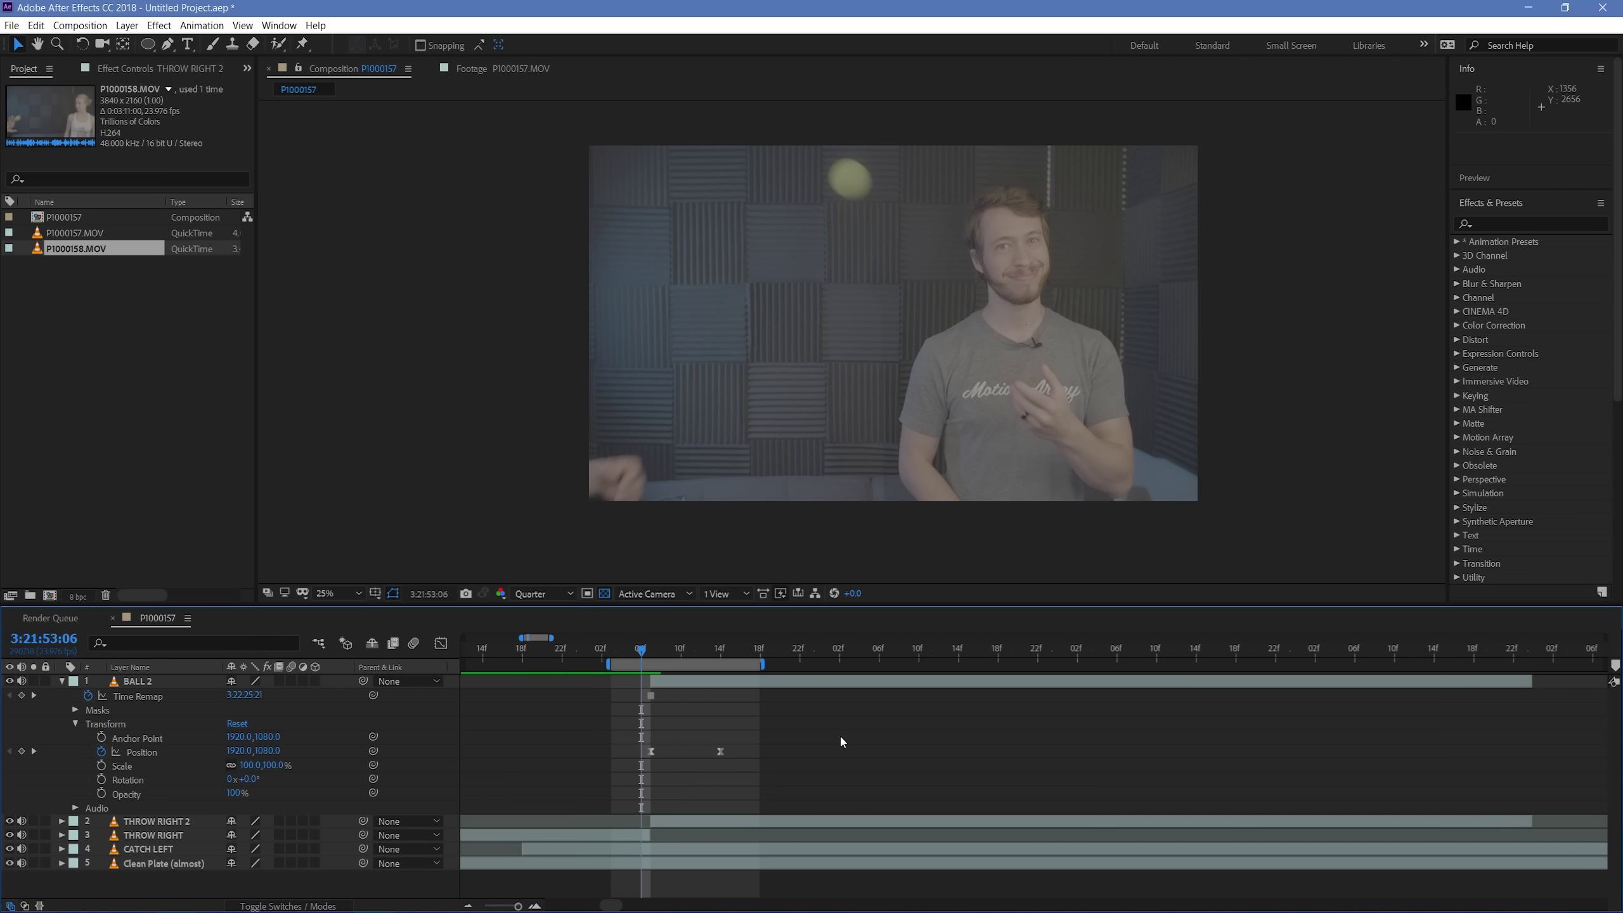
pyautogui.press('pagedown')
pyautogui.press('pageup')
pyautogui.press('pageup')
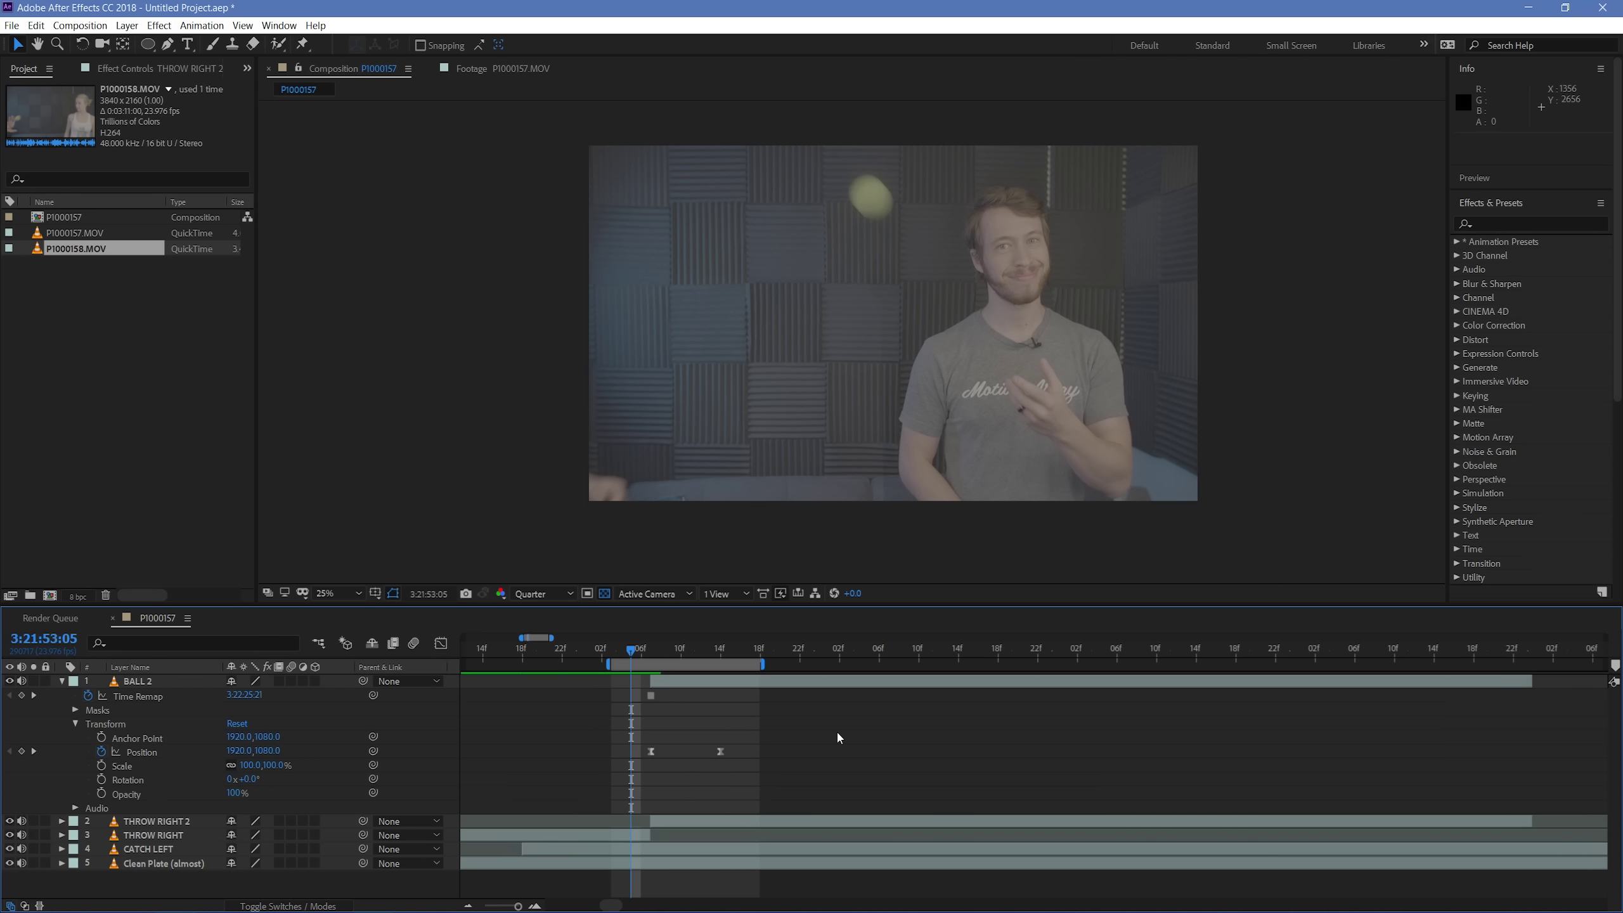
pyautogui.press('pagedown')
pyautogui.press('pagedown')
pyautogui.press('pagedown')
pyautogui.press('pagedown')
pyautogui.press('pagedown')
pyautogui.press('pagedown')
pyautogui.press('pagedown')
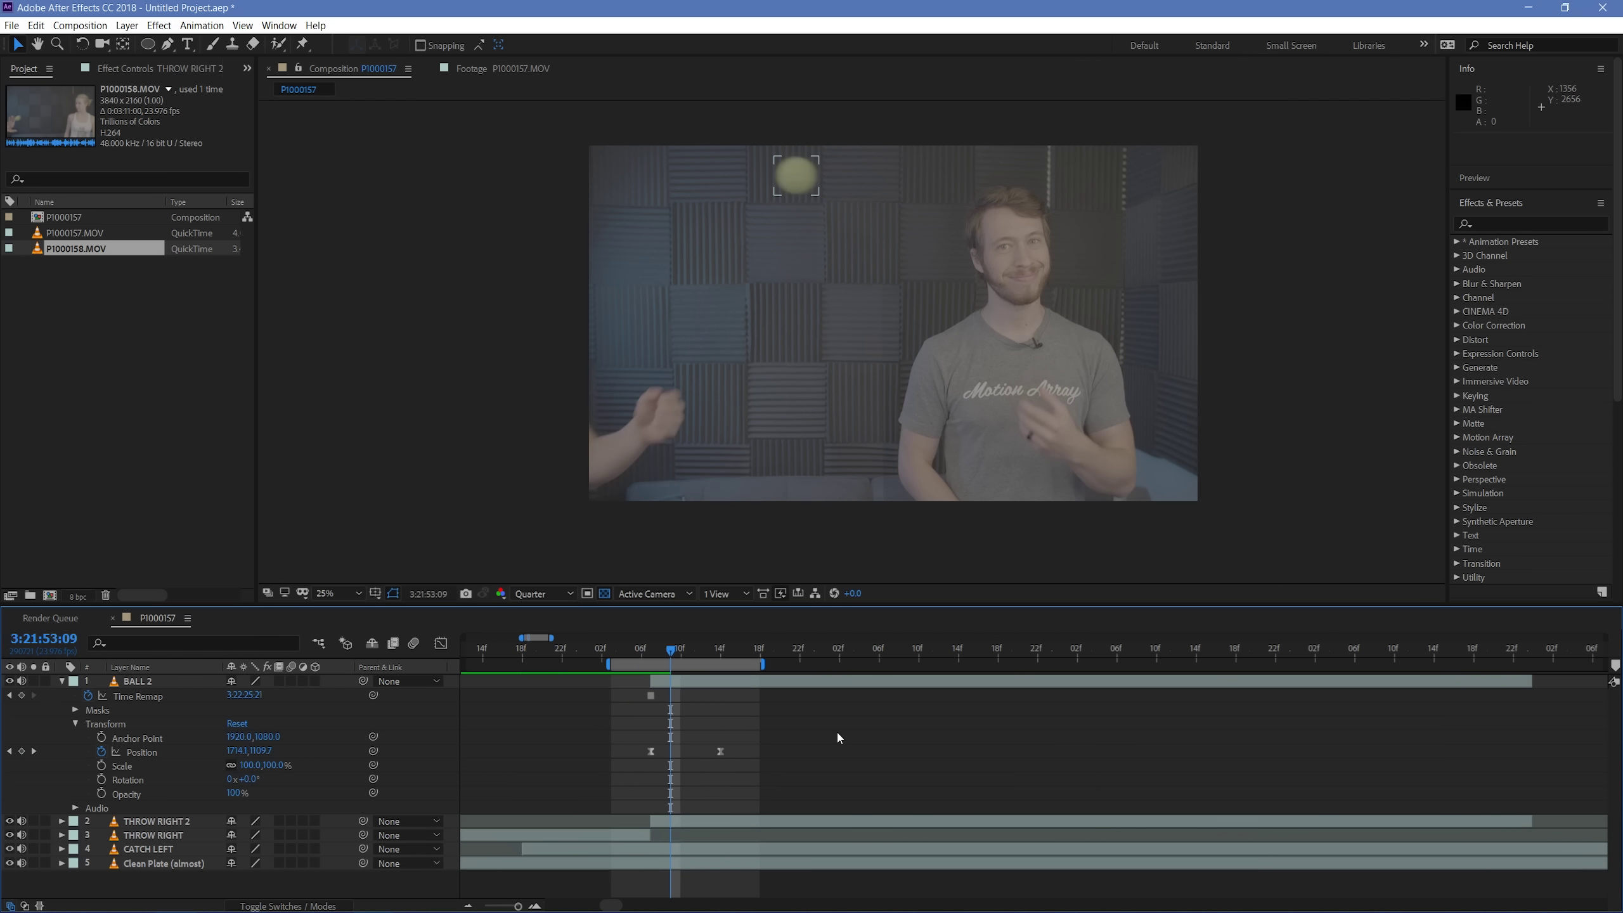
pyautogui.press('space')
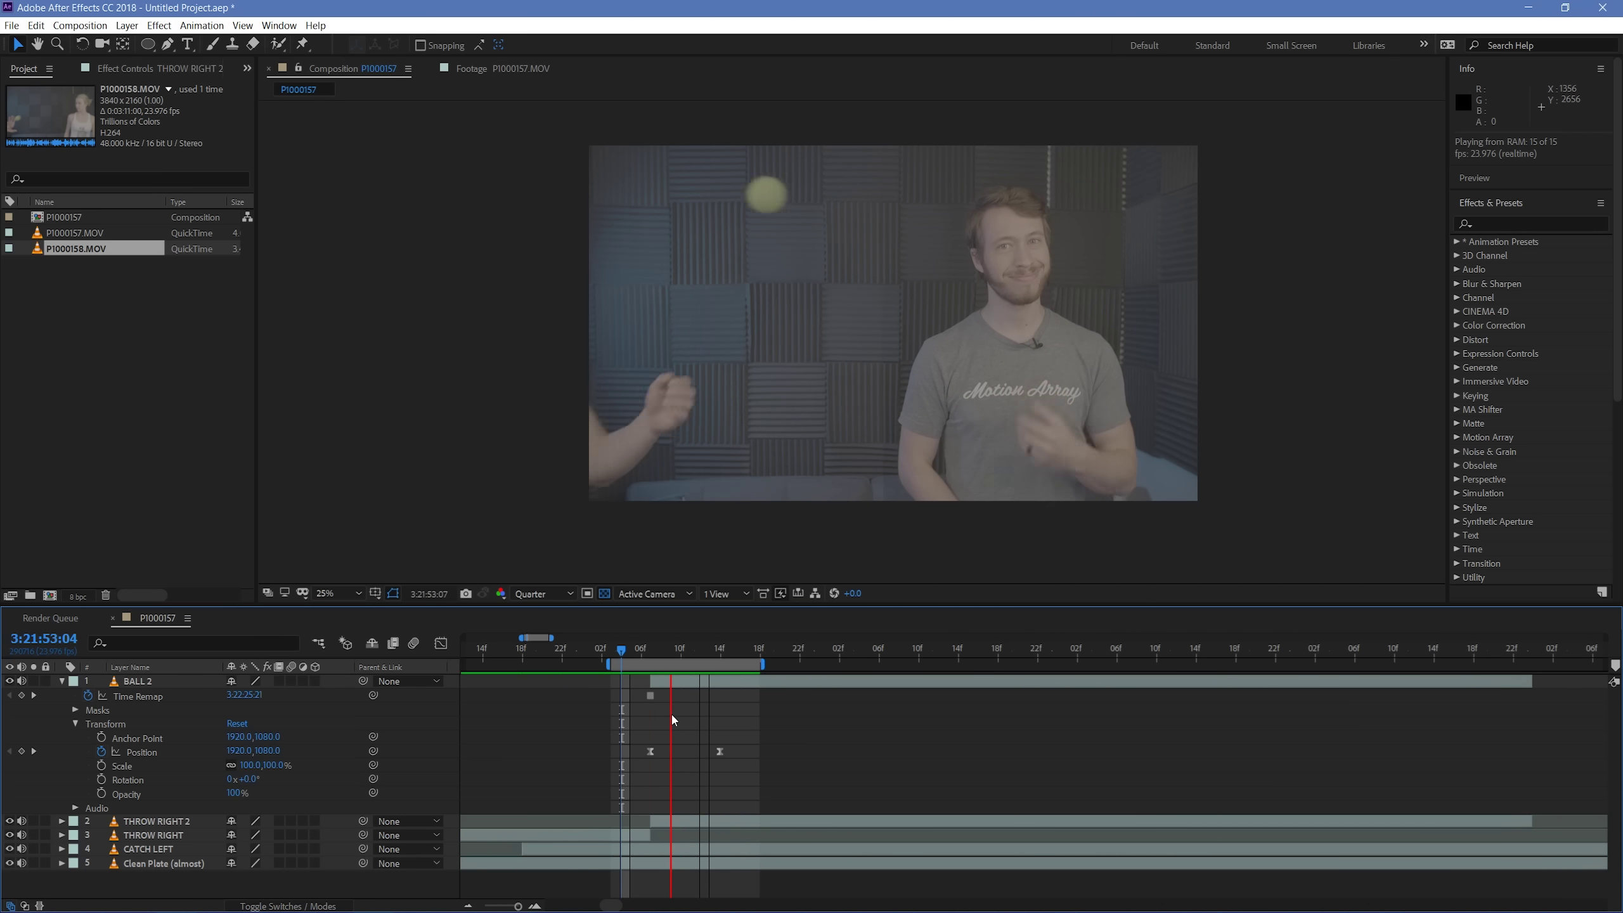
# Step: Enable motion blur for the BALL 2 layer and the composition, and compare the ball's flight with blur off and on
pyautogui.press('space')
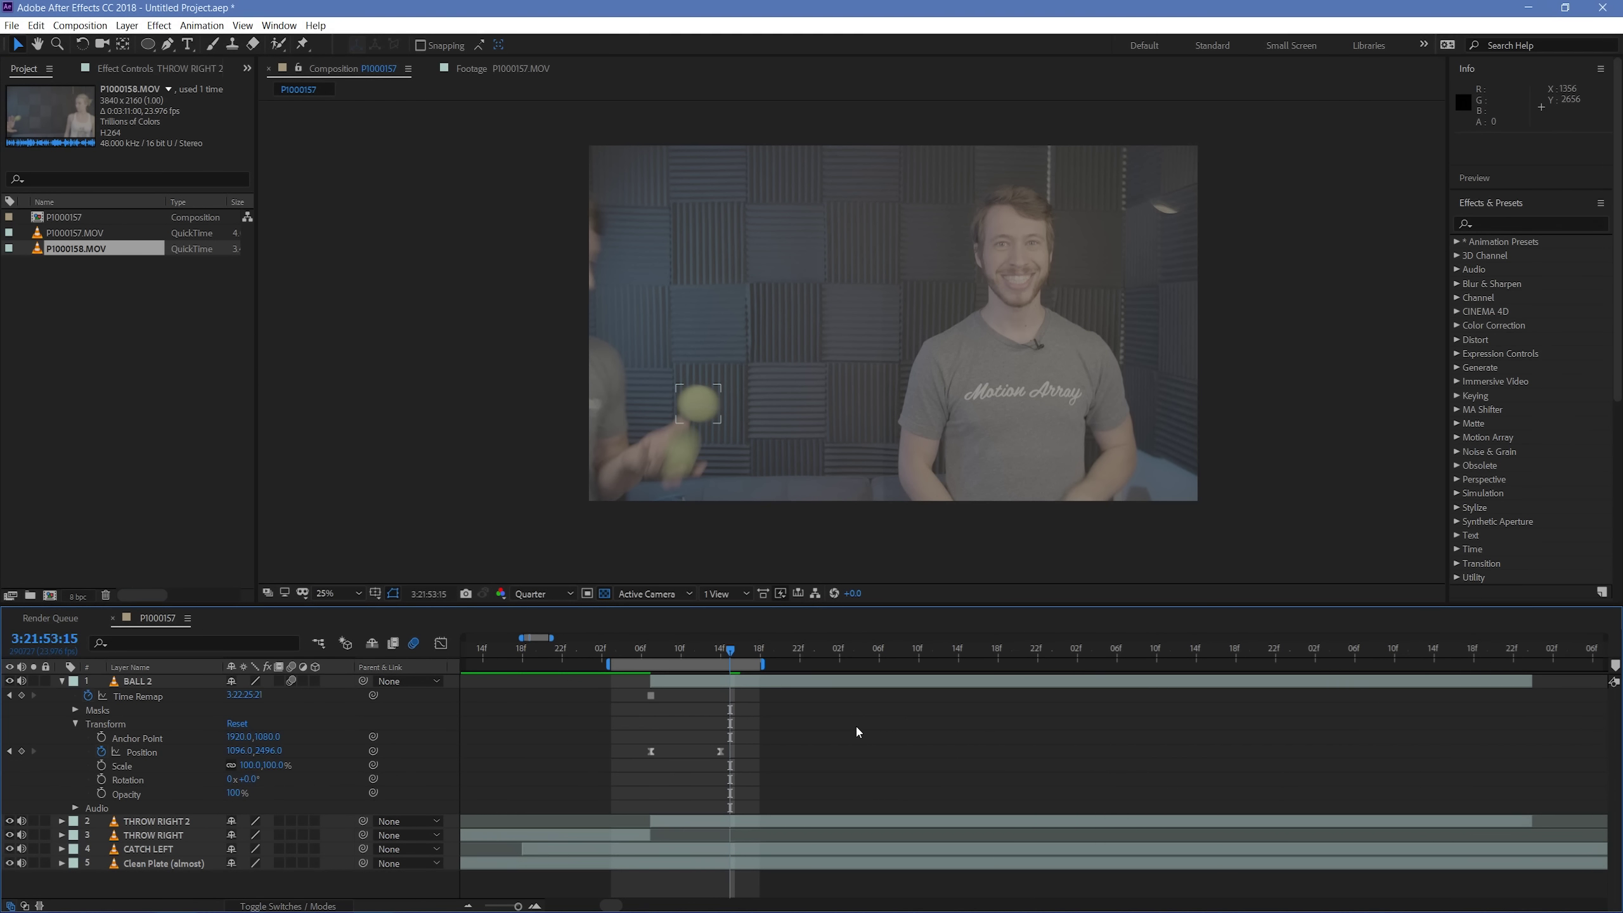
pyautogui.press('pageup')
pyautogui.press('pageup')
pyautogui.press('pageup')
pyautogui.press('pageup')
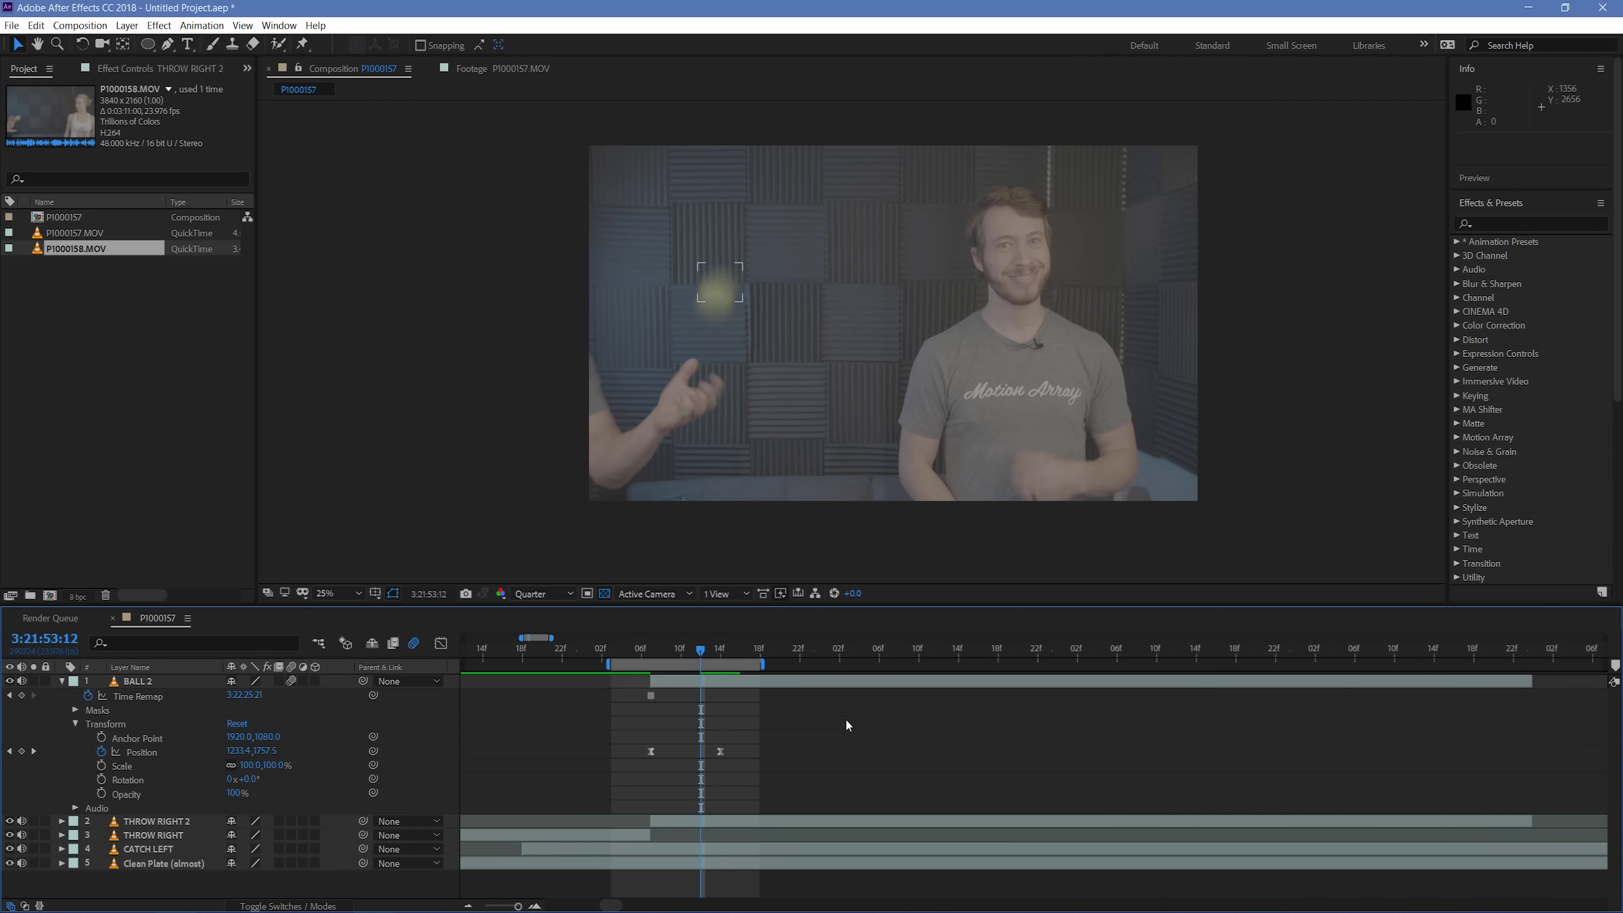
pyautogui.press('pageup')
pyautogui.press('pageup')
pyautogui.press('pageup')
pyautogui.press('pageup')
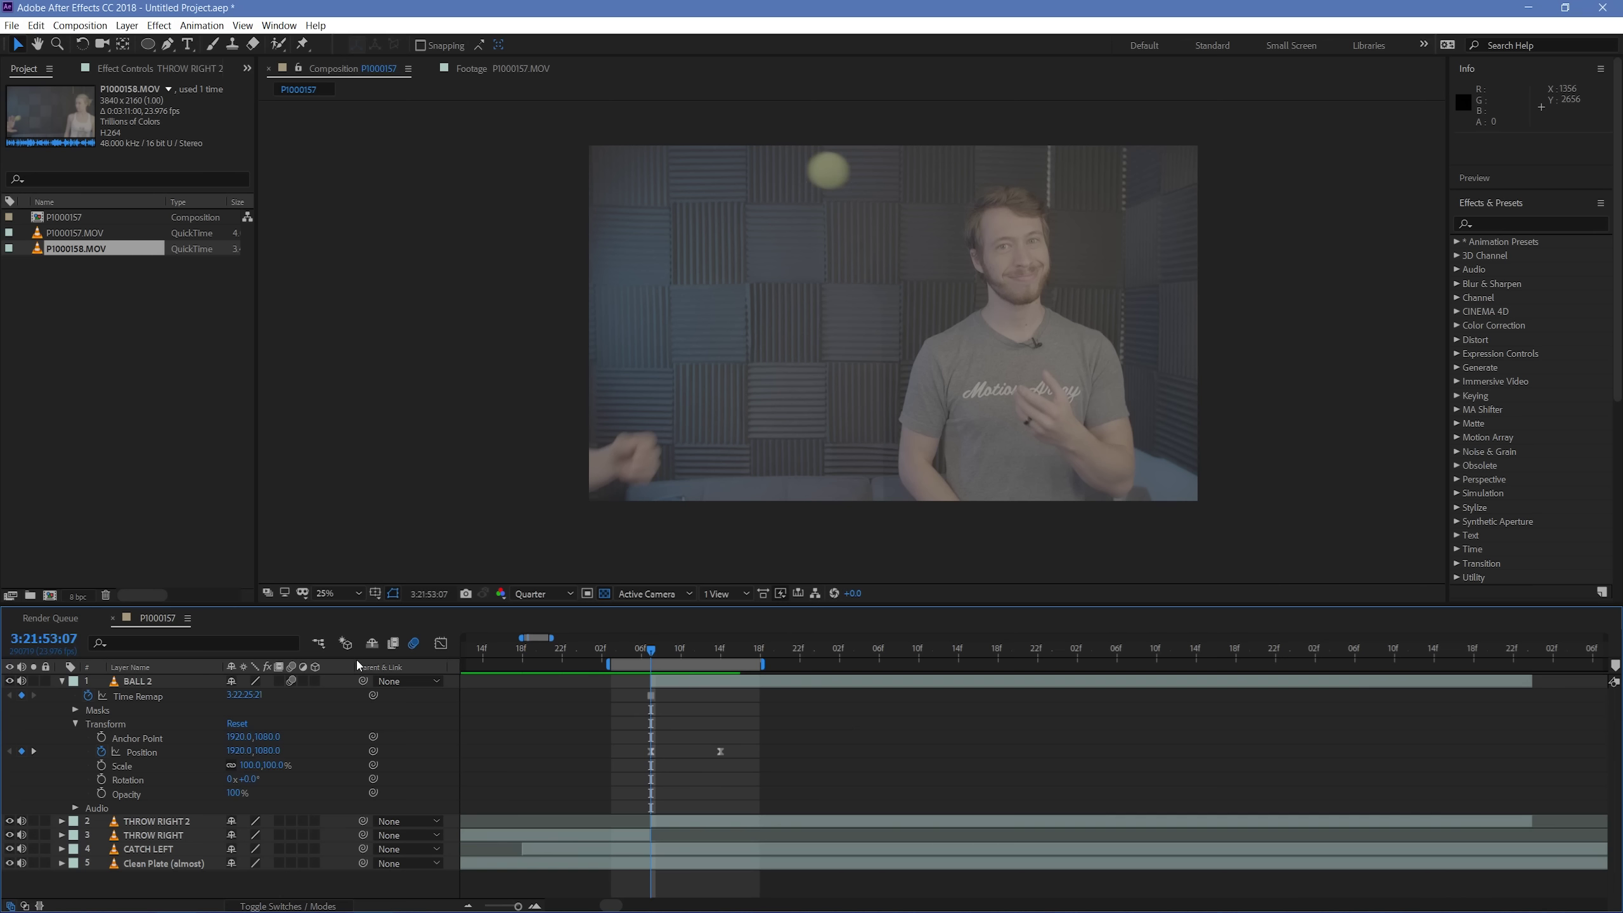
pyautogui.press('pagedown')
pyautogui.press('pagedown')
pyautogui.press('pagedown')
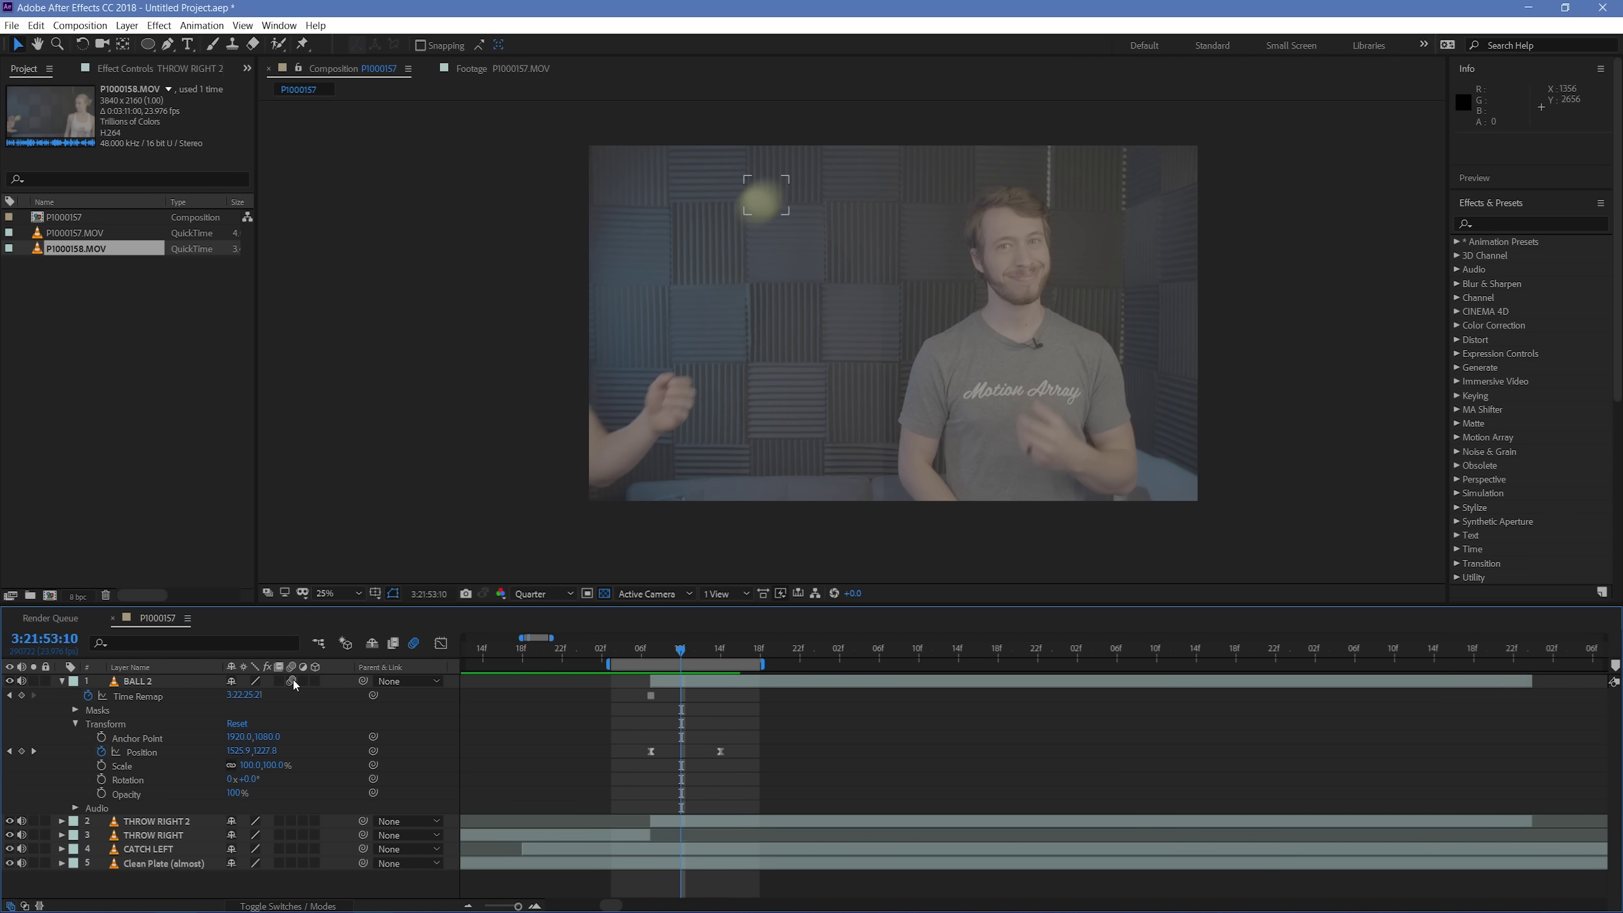
pyautogui.click(291, 681)
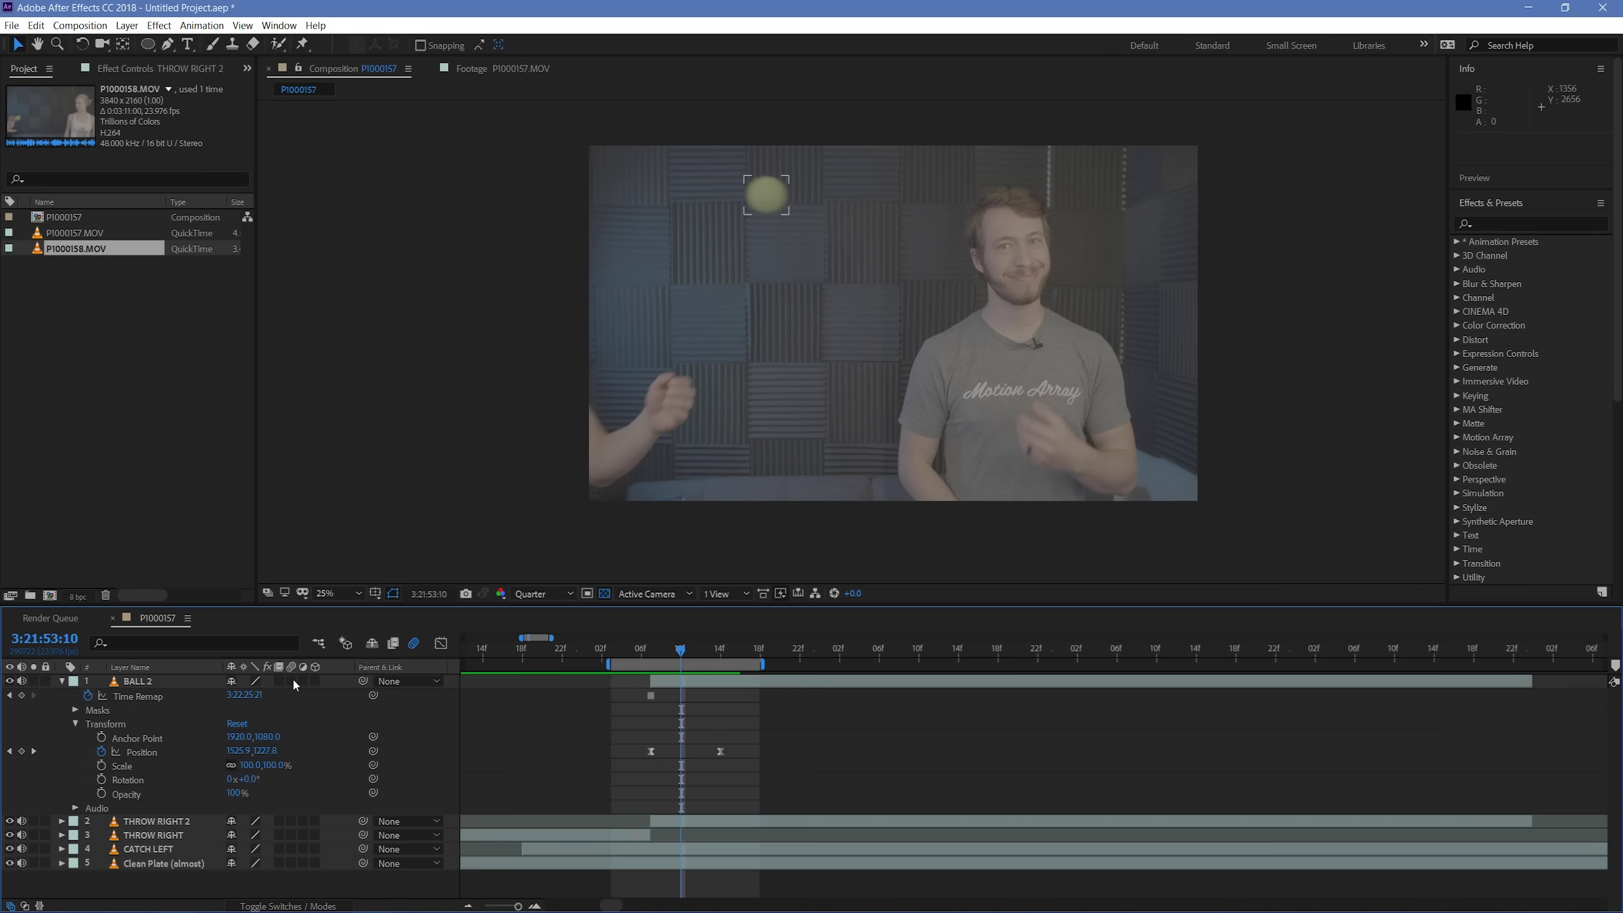
# Step: Split BALL 2 at 3:21:53:14 and delete the part after it
pyautogui.press('pagedown')
pyautogui.press('pagedown')
pyautogui.press('pagedown')
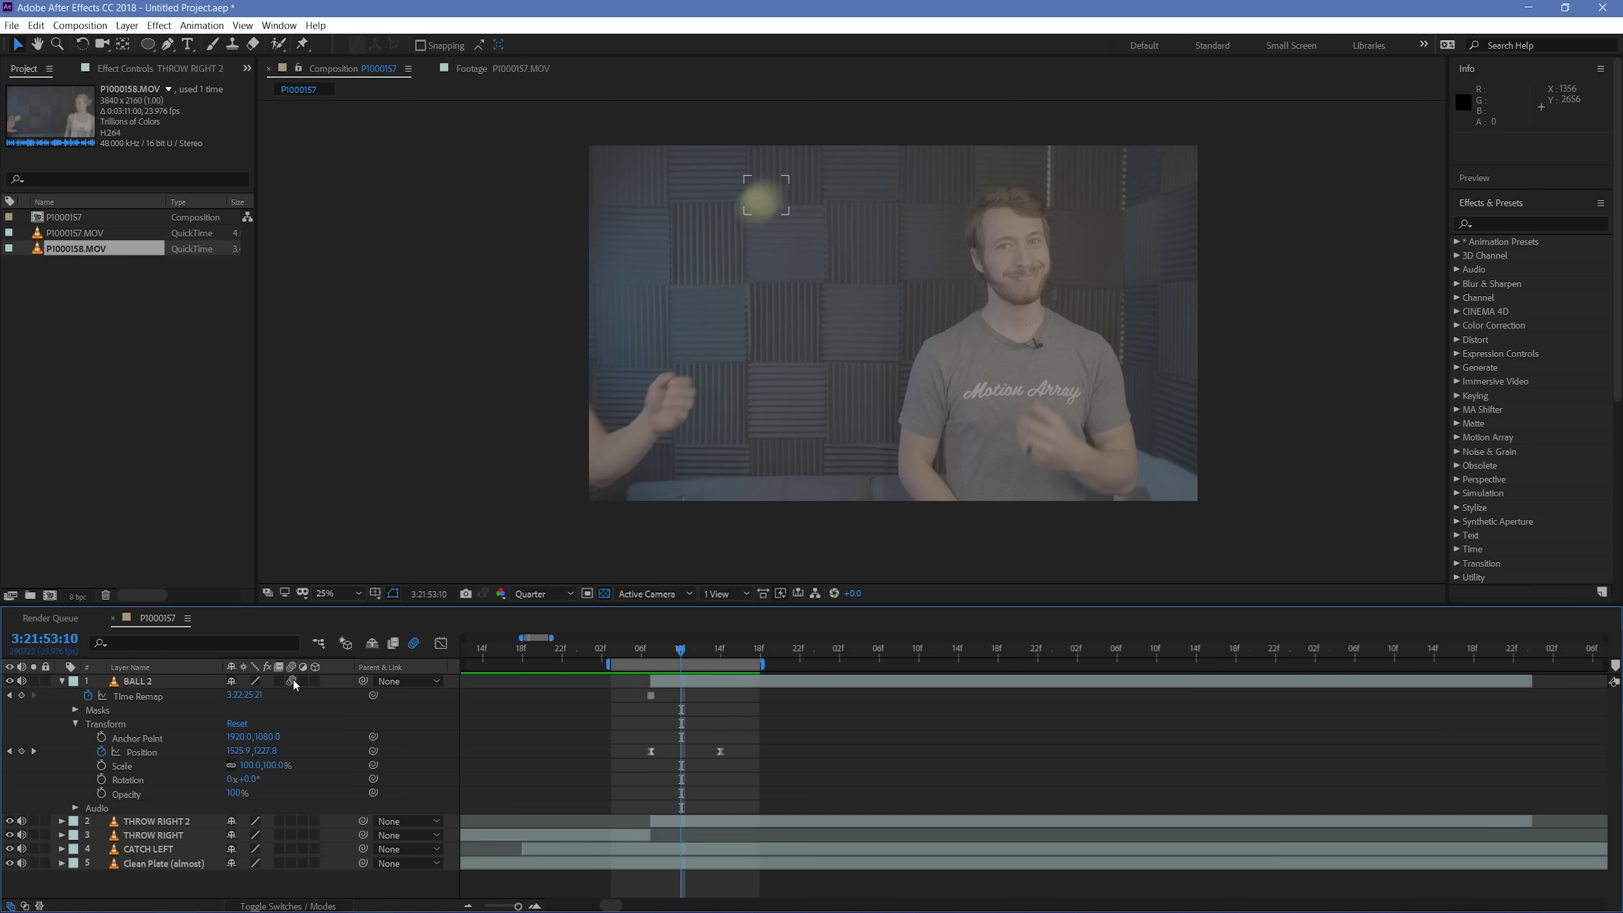
pyautogui.press('pagedown')
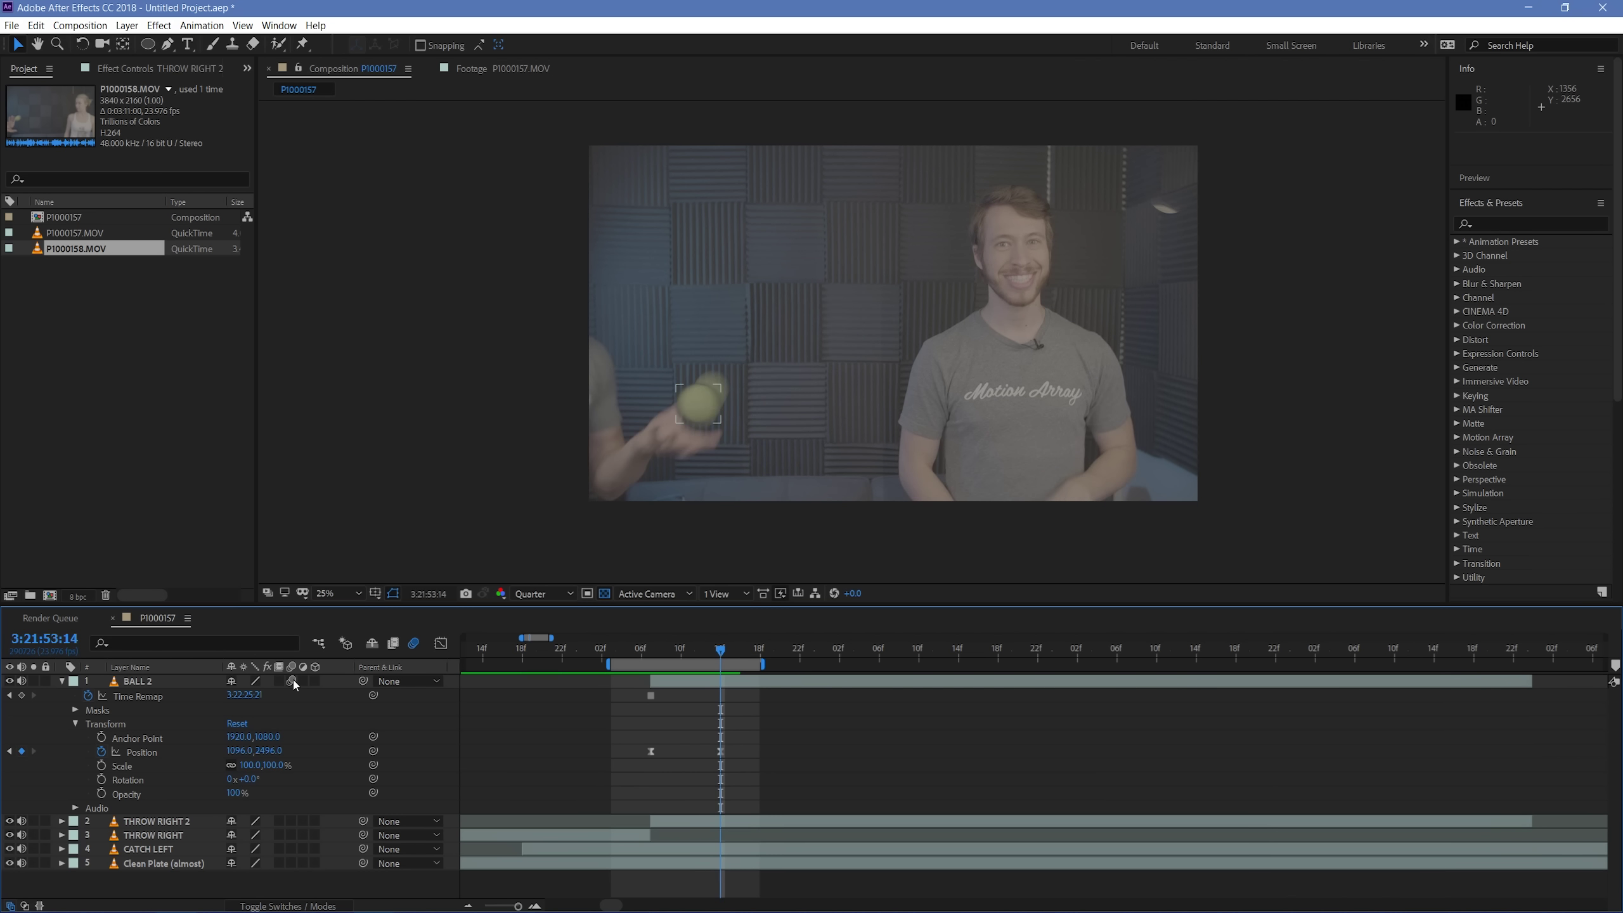
pyautogui.click(736, 683)
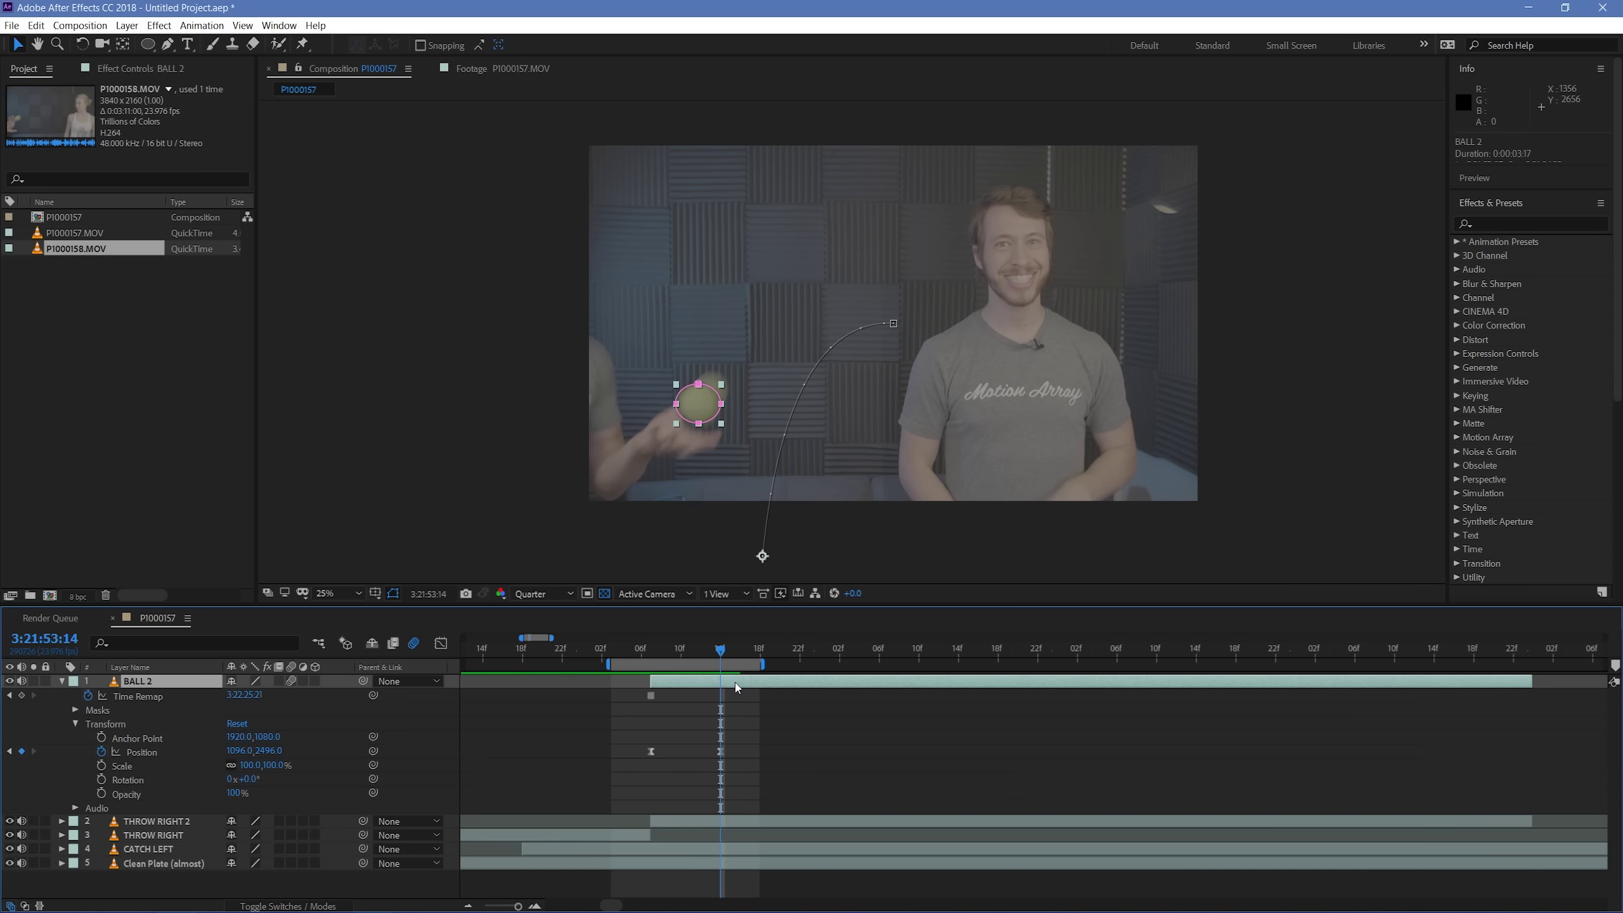
pyautogui.hotkey('ctrl', 'shift', 'd')
pyautogui.press('Delete')
# Step: Preview the throw from 3:21:53:03 and compare the frames at 3:21:53:12 and 3:21:53:13
pyautogui.press('Home')
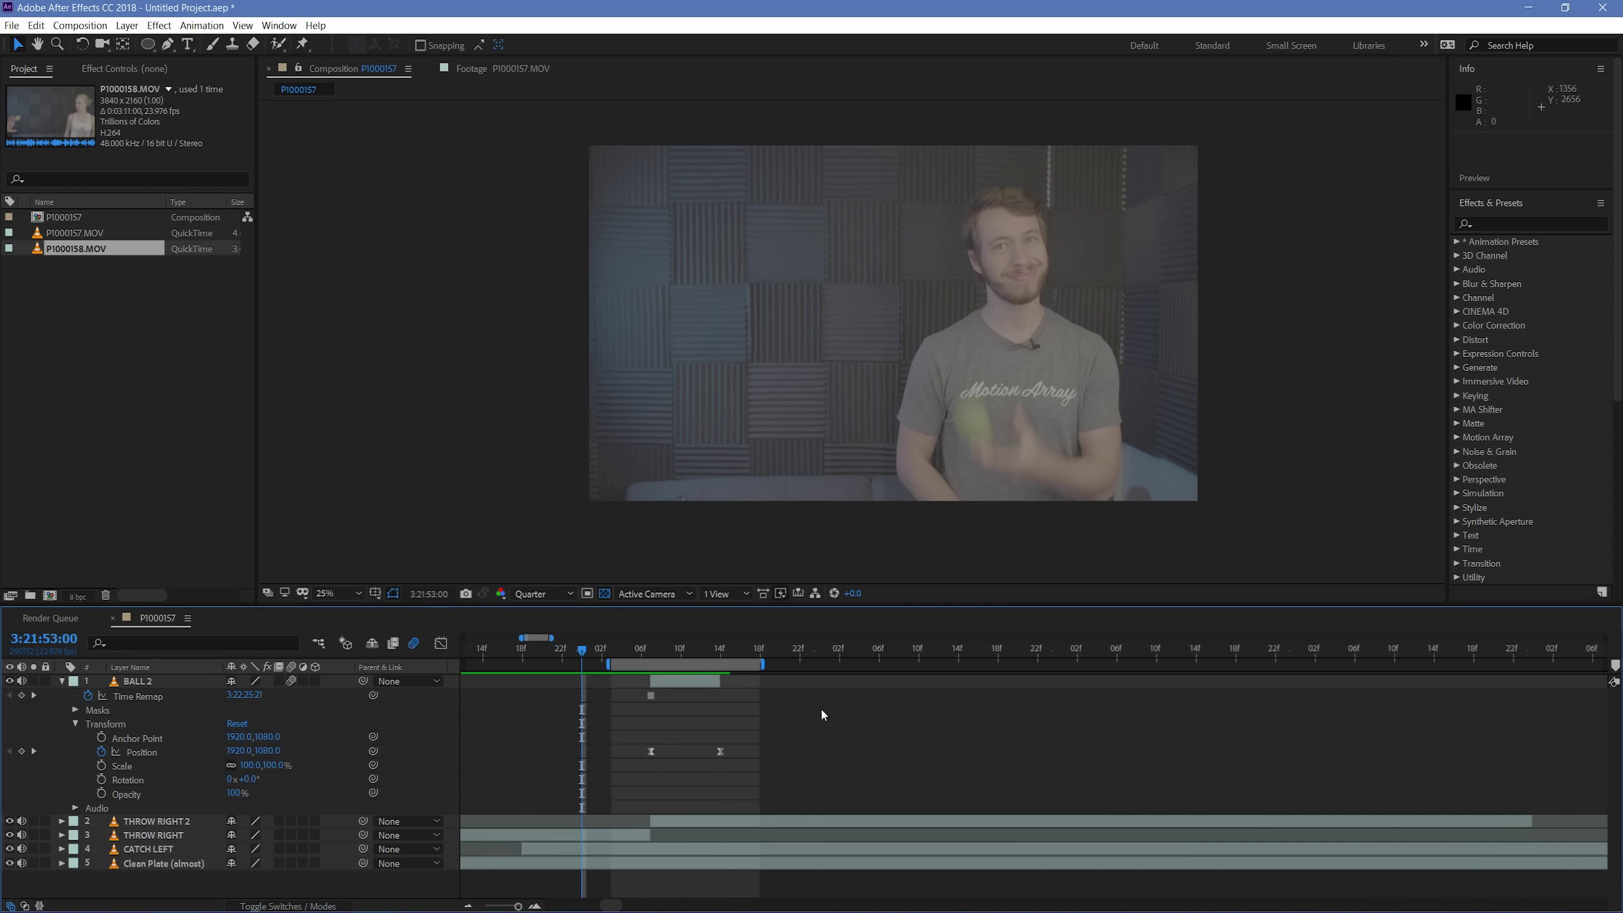
pyautogui.click(612, 651)
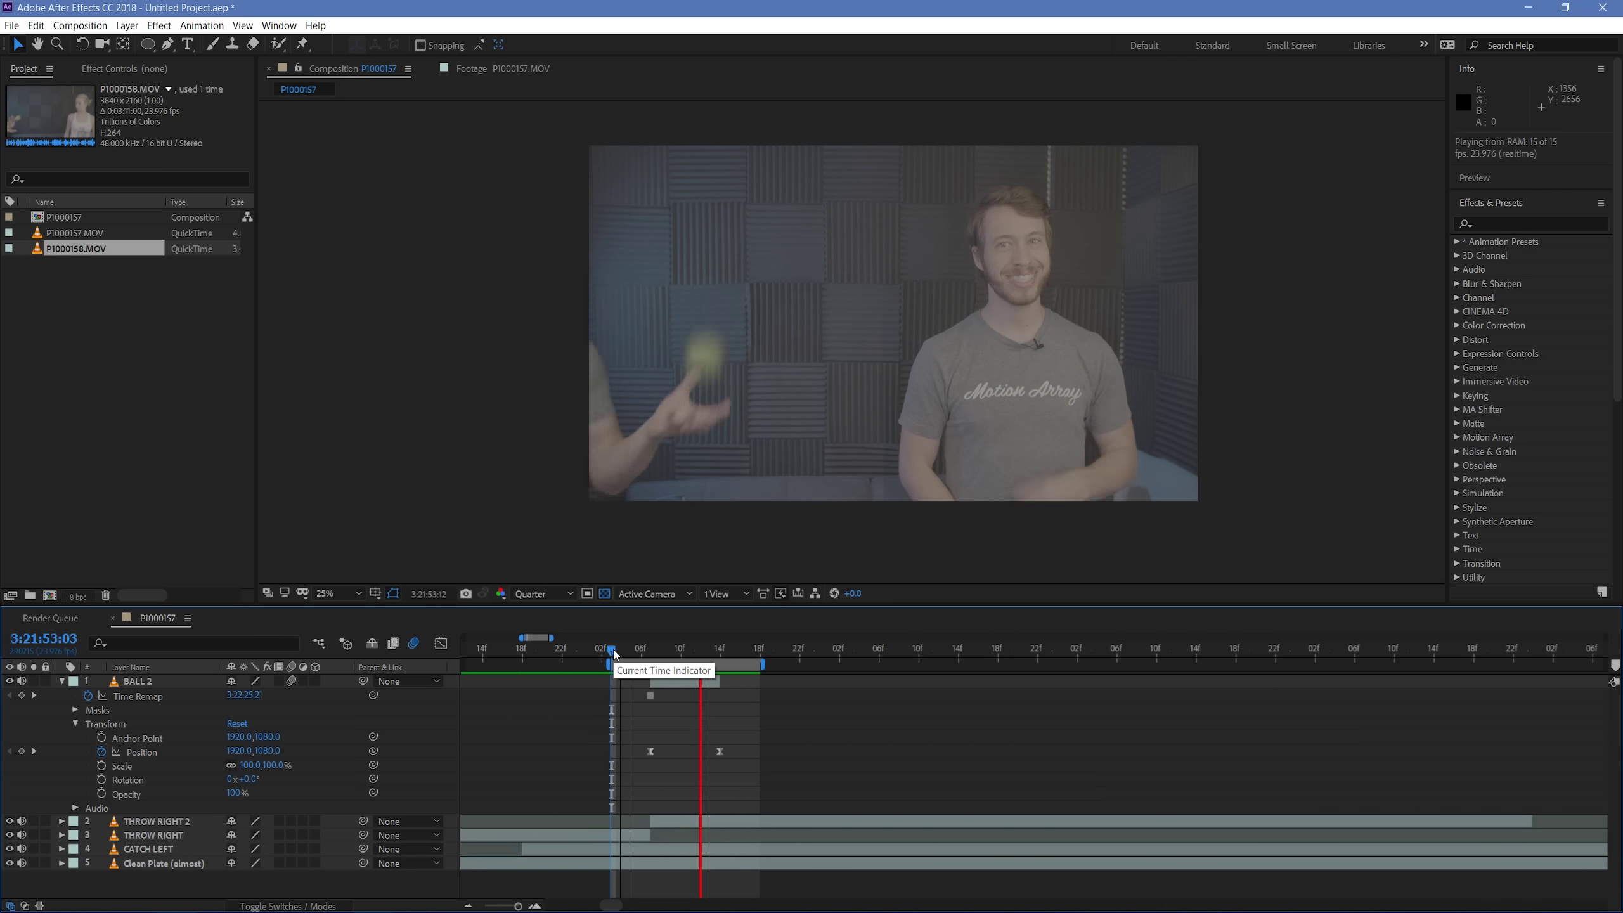
pyautogui.moveTo(616, 653)
pyautogui.mouseDown()
pyautogui.moveTo(593, 650)
pyautogui.moveTo(620, 649)
pyautogui.mouseUp()
pyautogui.press('space')
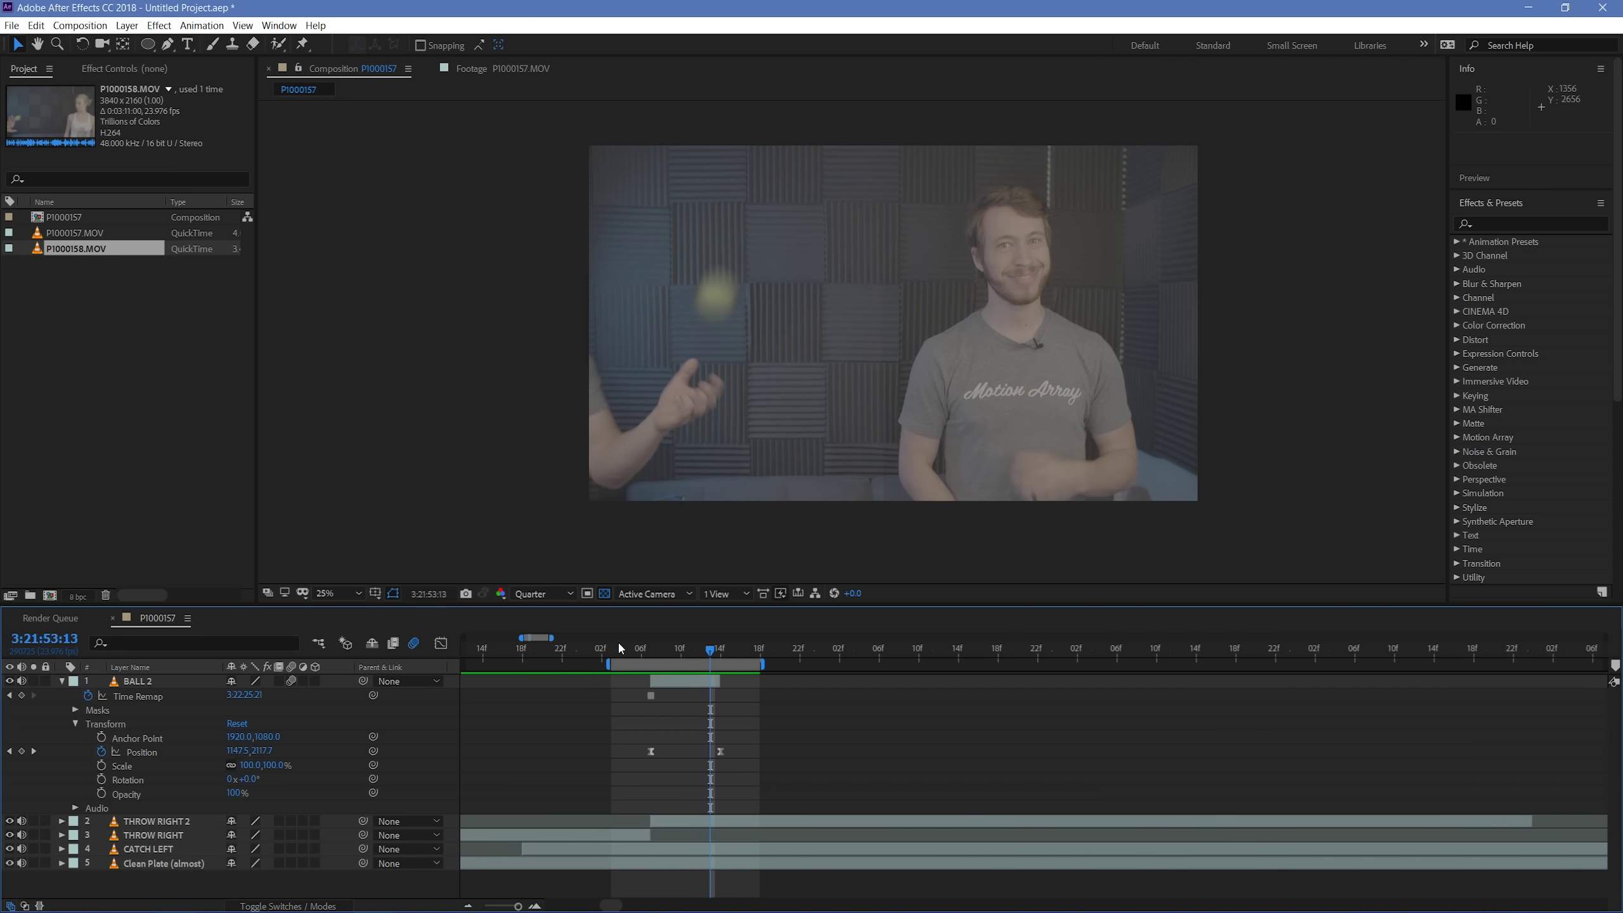
pyautogui.press('pageup')
pyautogui.press('pageup')
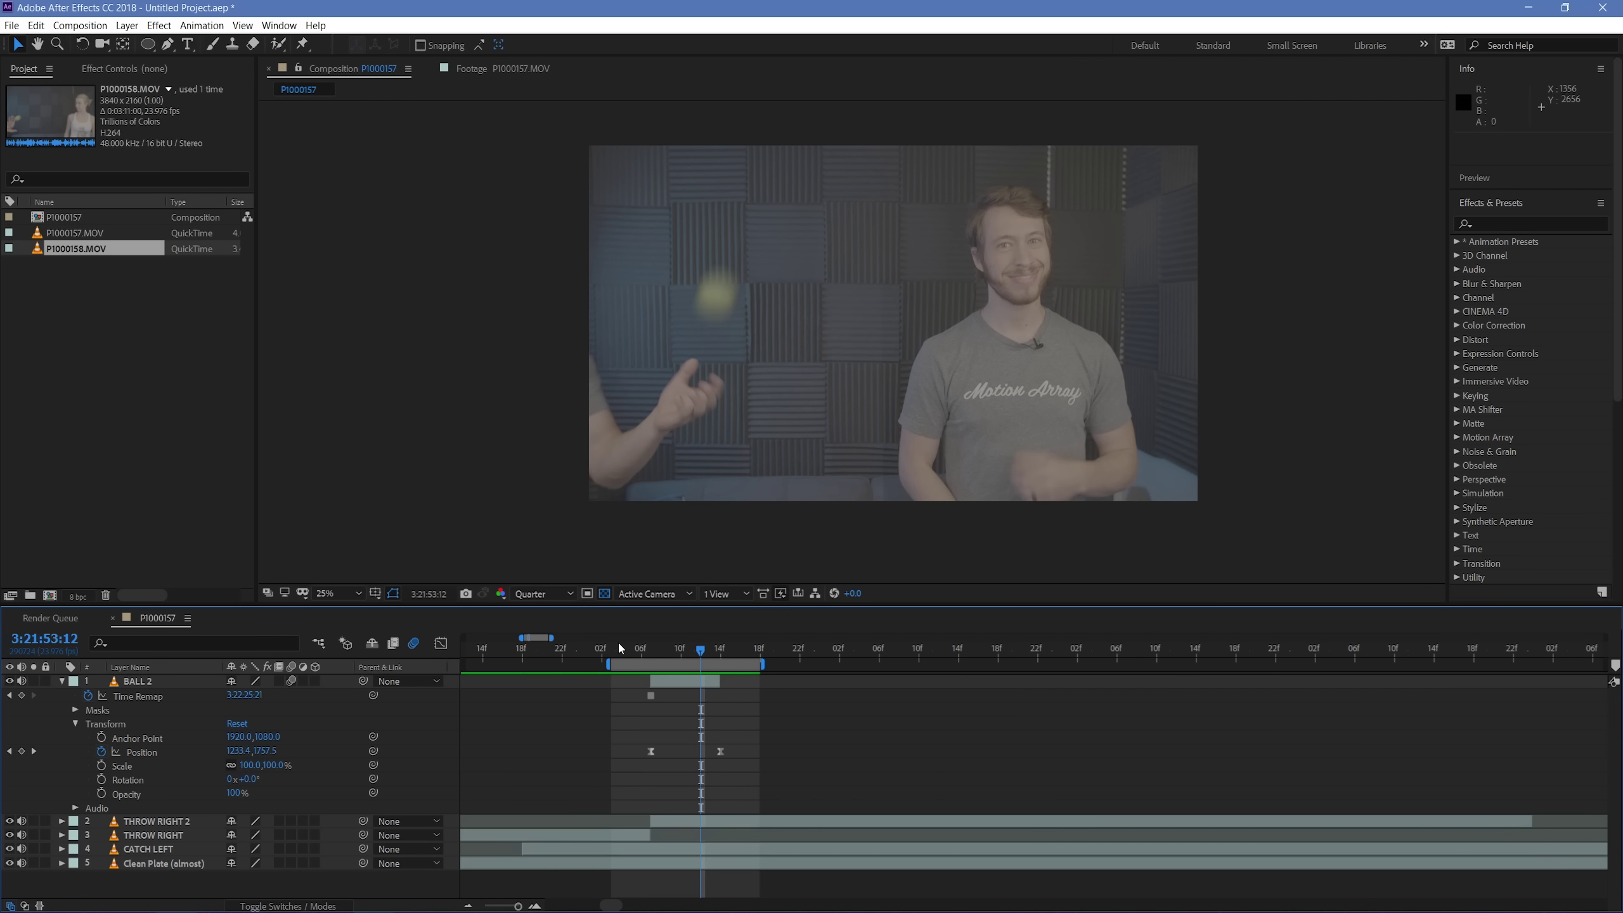
pyautogui.press('pagedown')
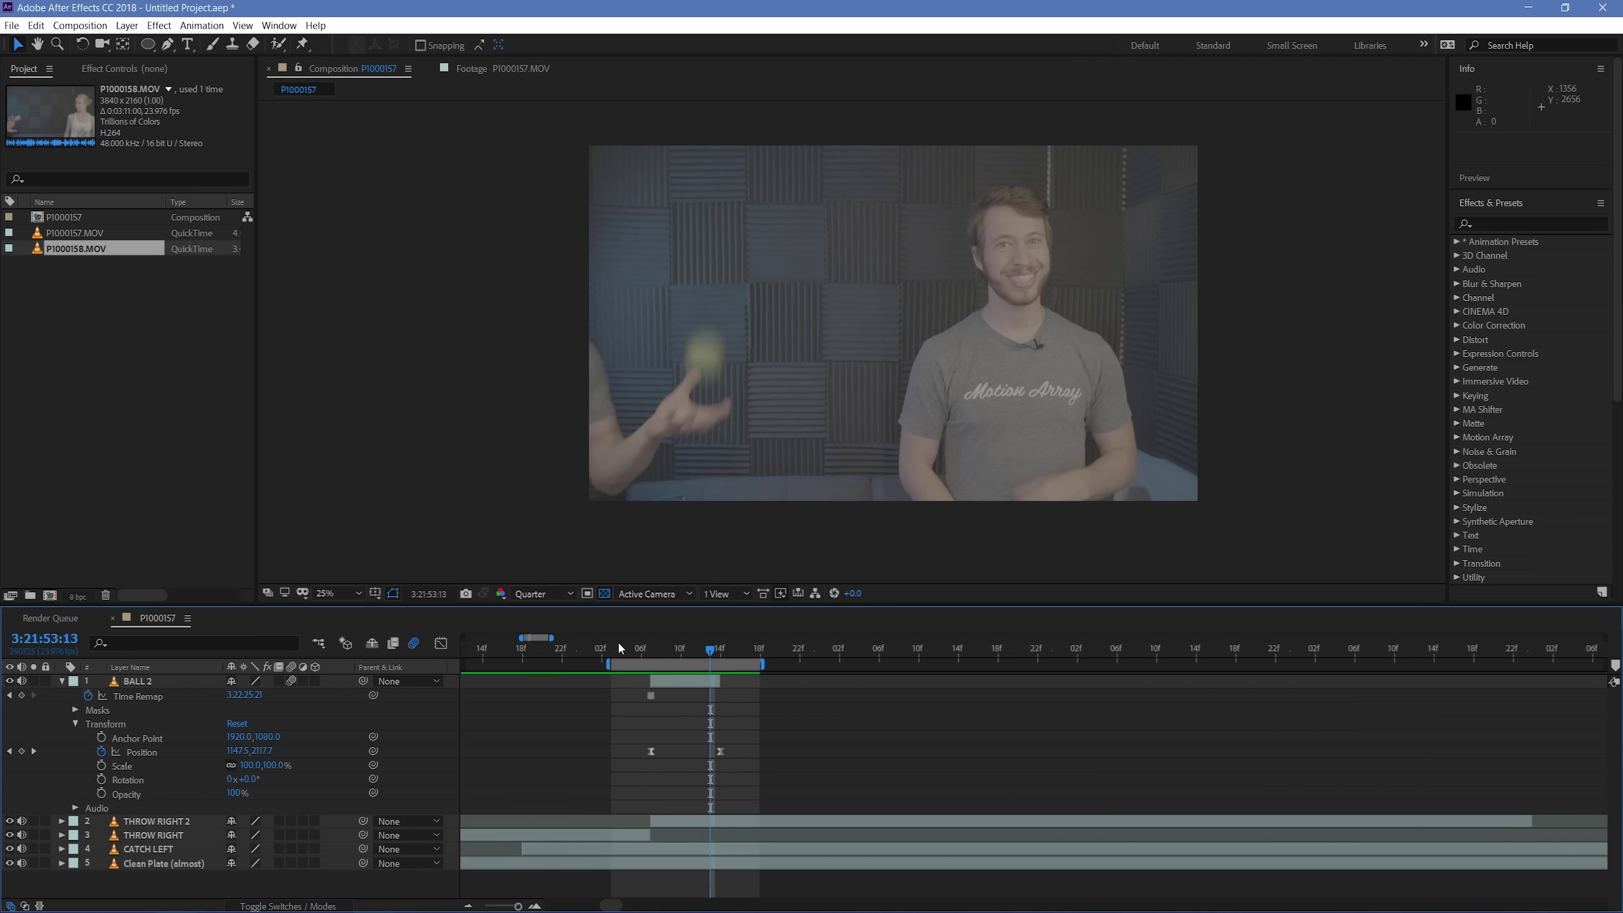
# Step: Shift both Position keyframes of BALL 2 one frame later, to 3:21:53:08 and 3:21:53:15, and preview the throw
pyautogui.click(684, 681)
pyautogui.click(506, 757)
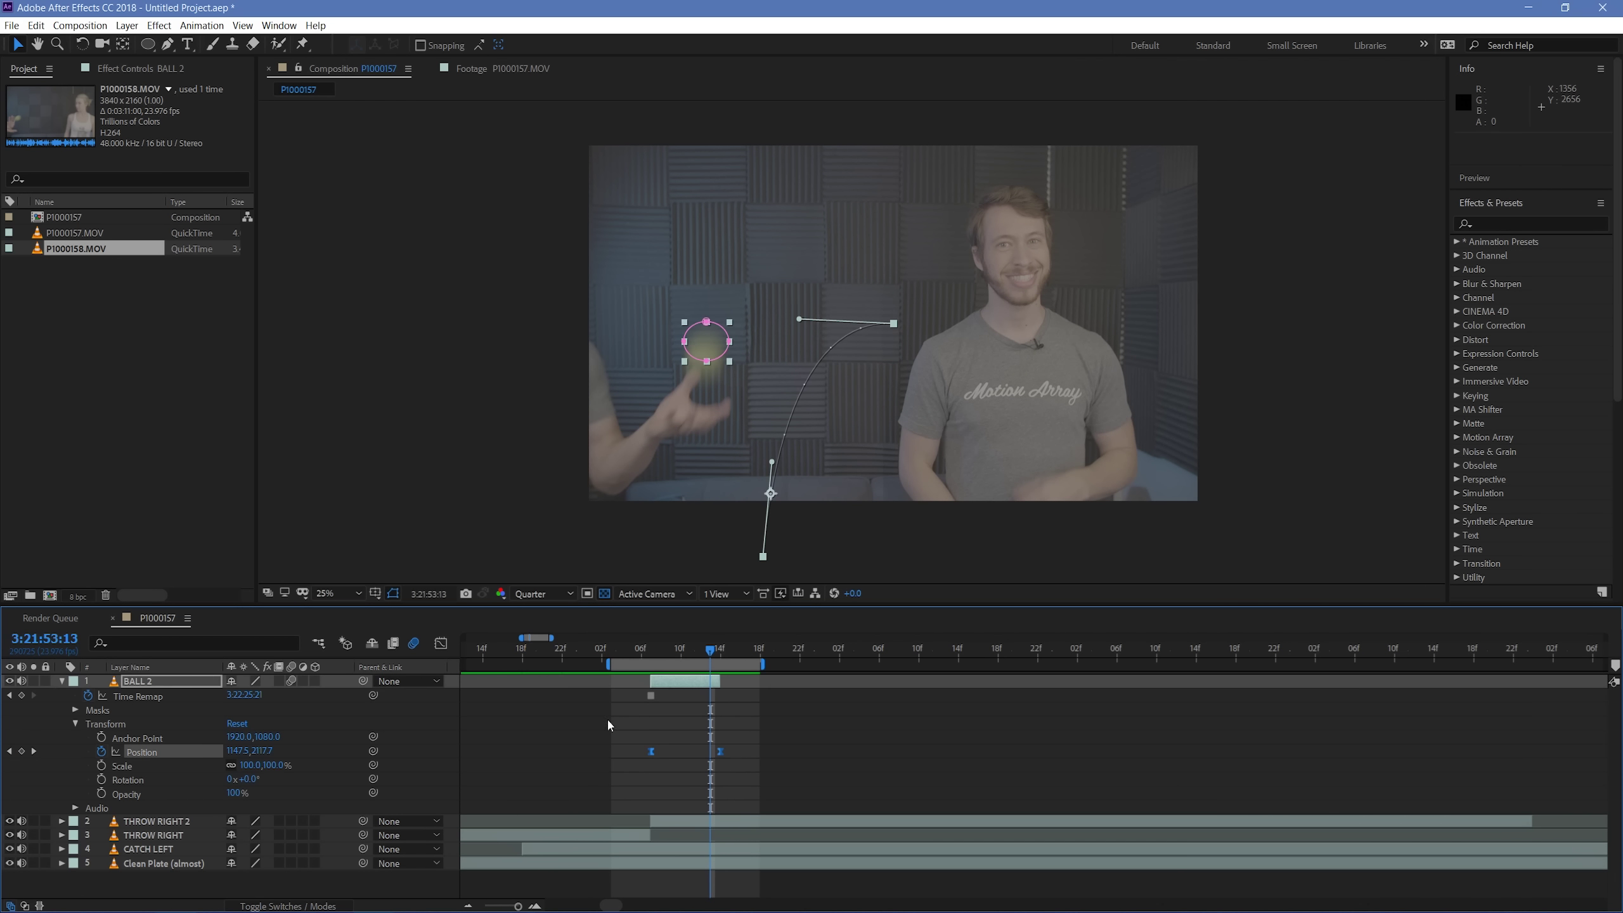
pyautogui.press('=')
pyautogui.click(824, 755)
pyautogui.press('space')
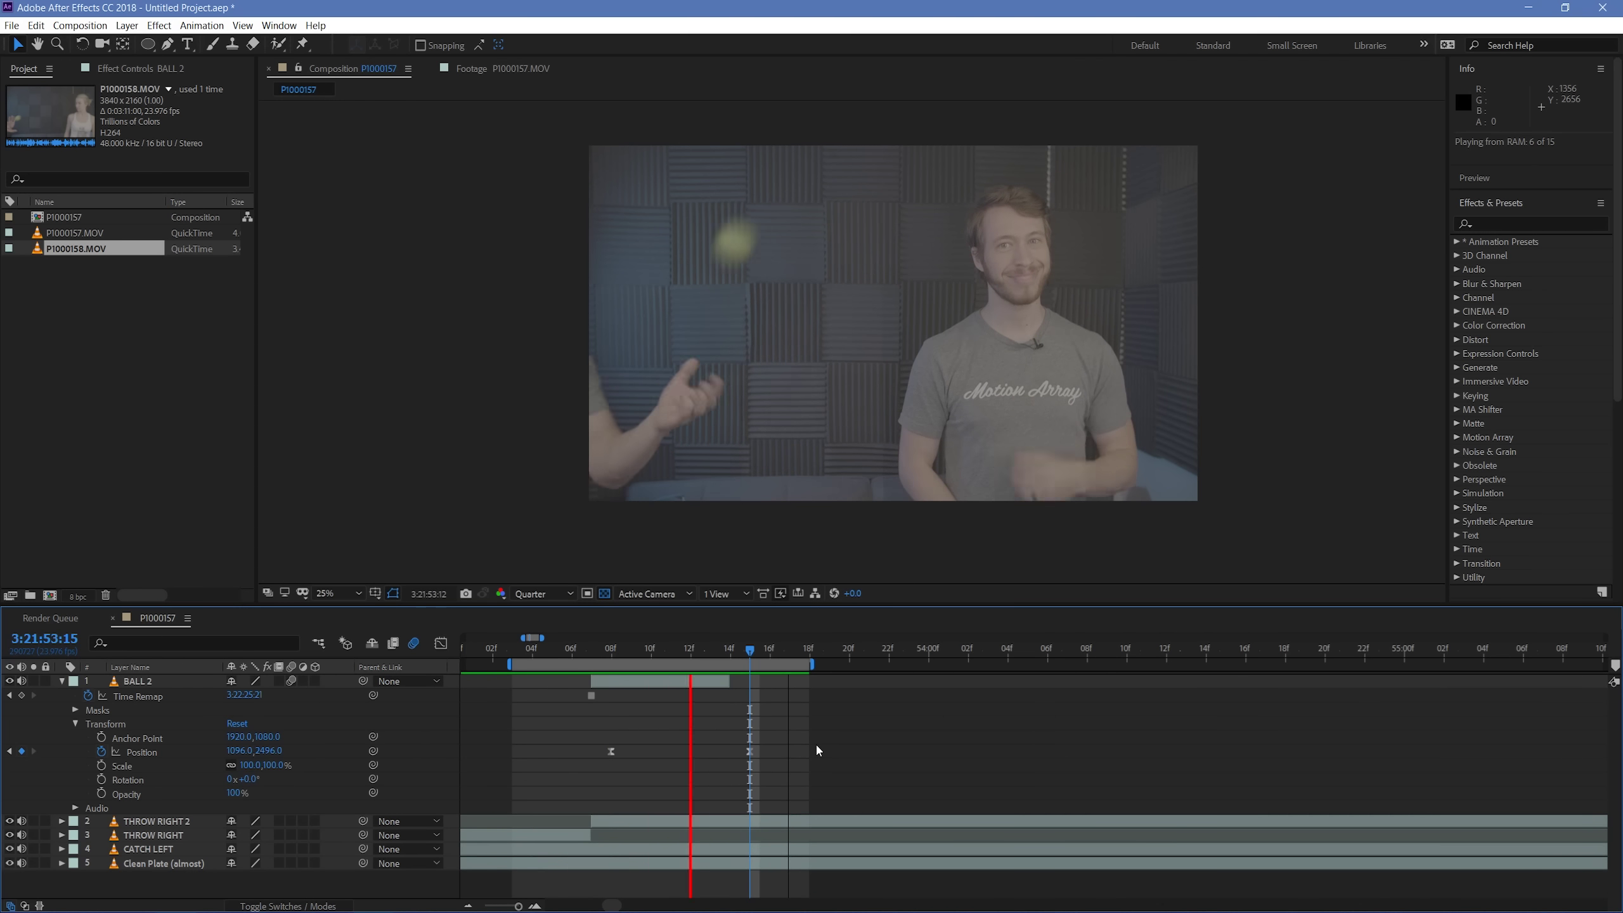
pyautogui.press('space')
# Step: Lengthen the outgoing ease of BALL 2's first Position keyframe in the Graph Editor and preview a longer section of the throw
pyautogui.click(750, 751)
pyautogui.hotkey('shift', 'F3')
pyautogui.moveTo(624, 860); pyautogui.dragTo(636, 863)
pyautogui.press('space')
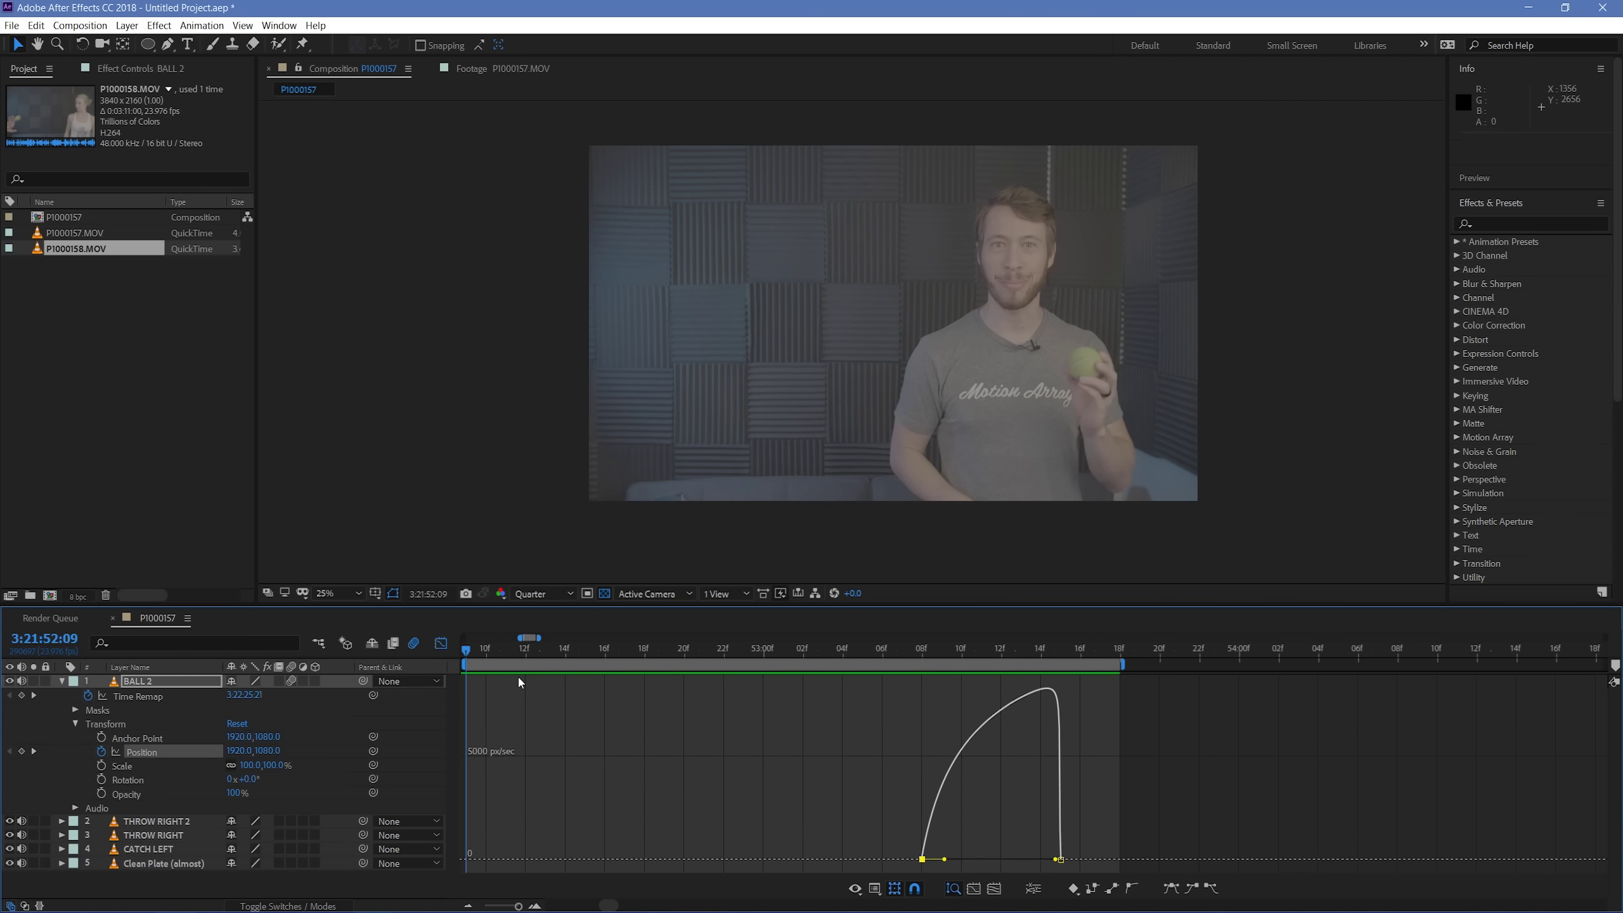
pyautogui.press('space')
# Step: Move BALL 2's first Position keyframe back to 3:21:53:07 and preview the throw with the work area starting at 3:21:52:12
pyautogui.moveTo(1037, 864); pyautogui.dragTo(1018, 860)
pyautogui.press('space')
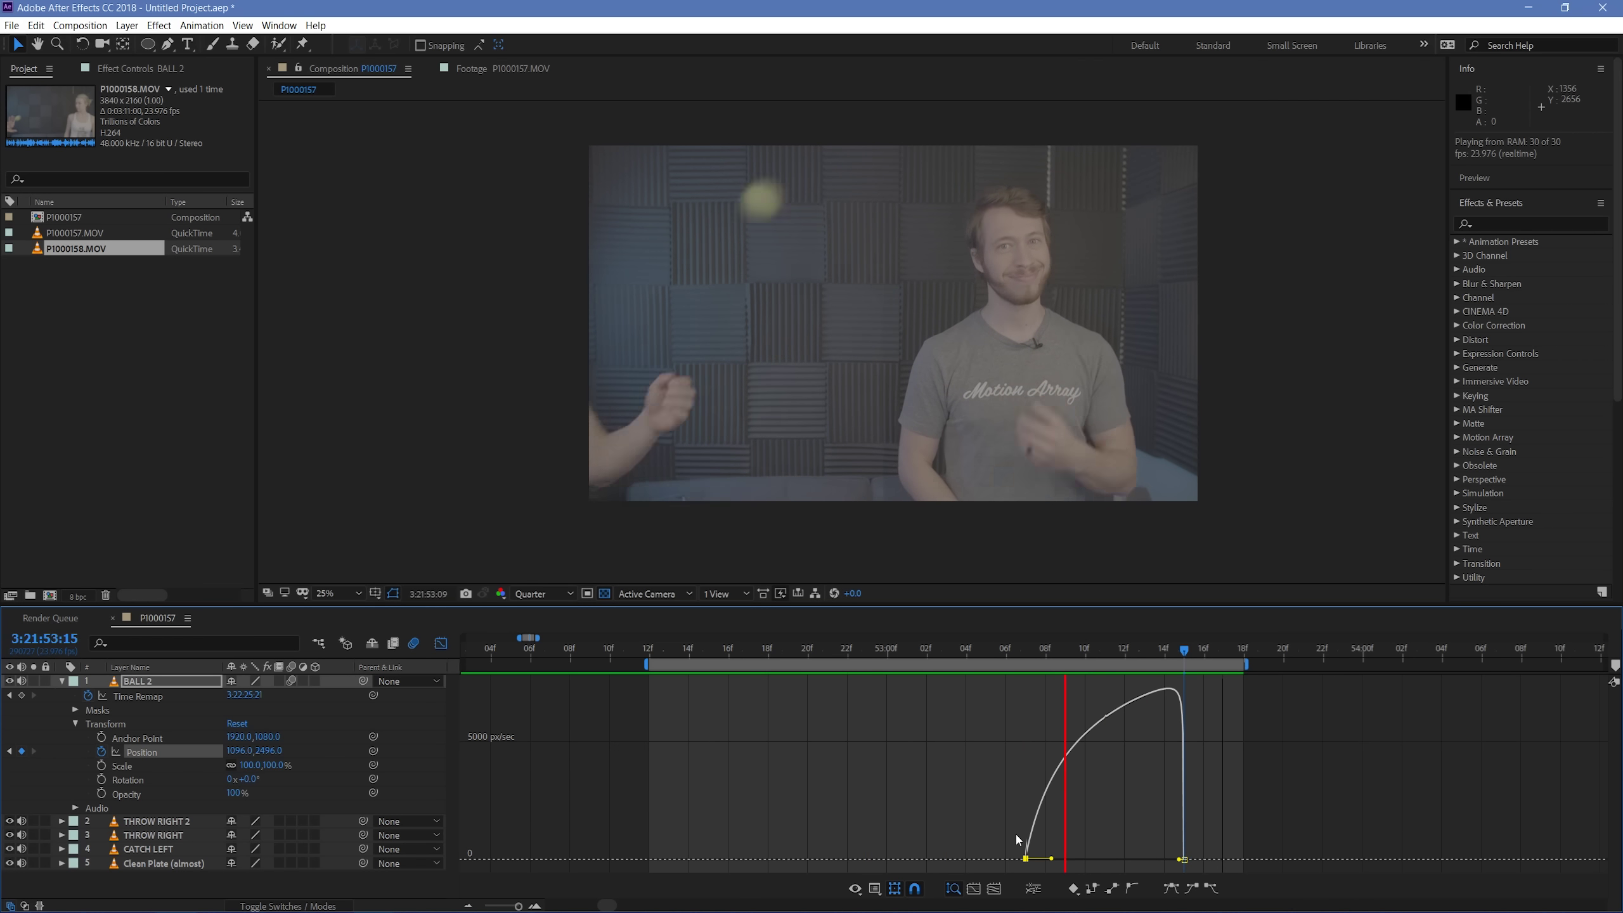
pyautogui.press('space')
pyautogui.press('space')
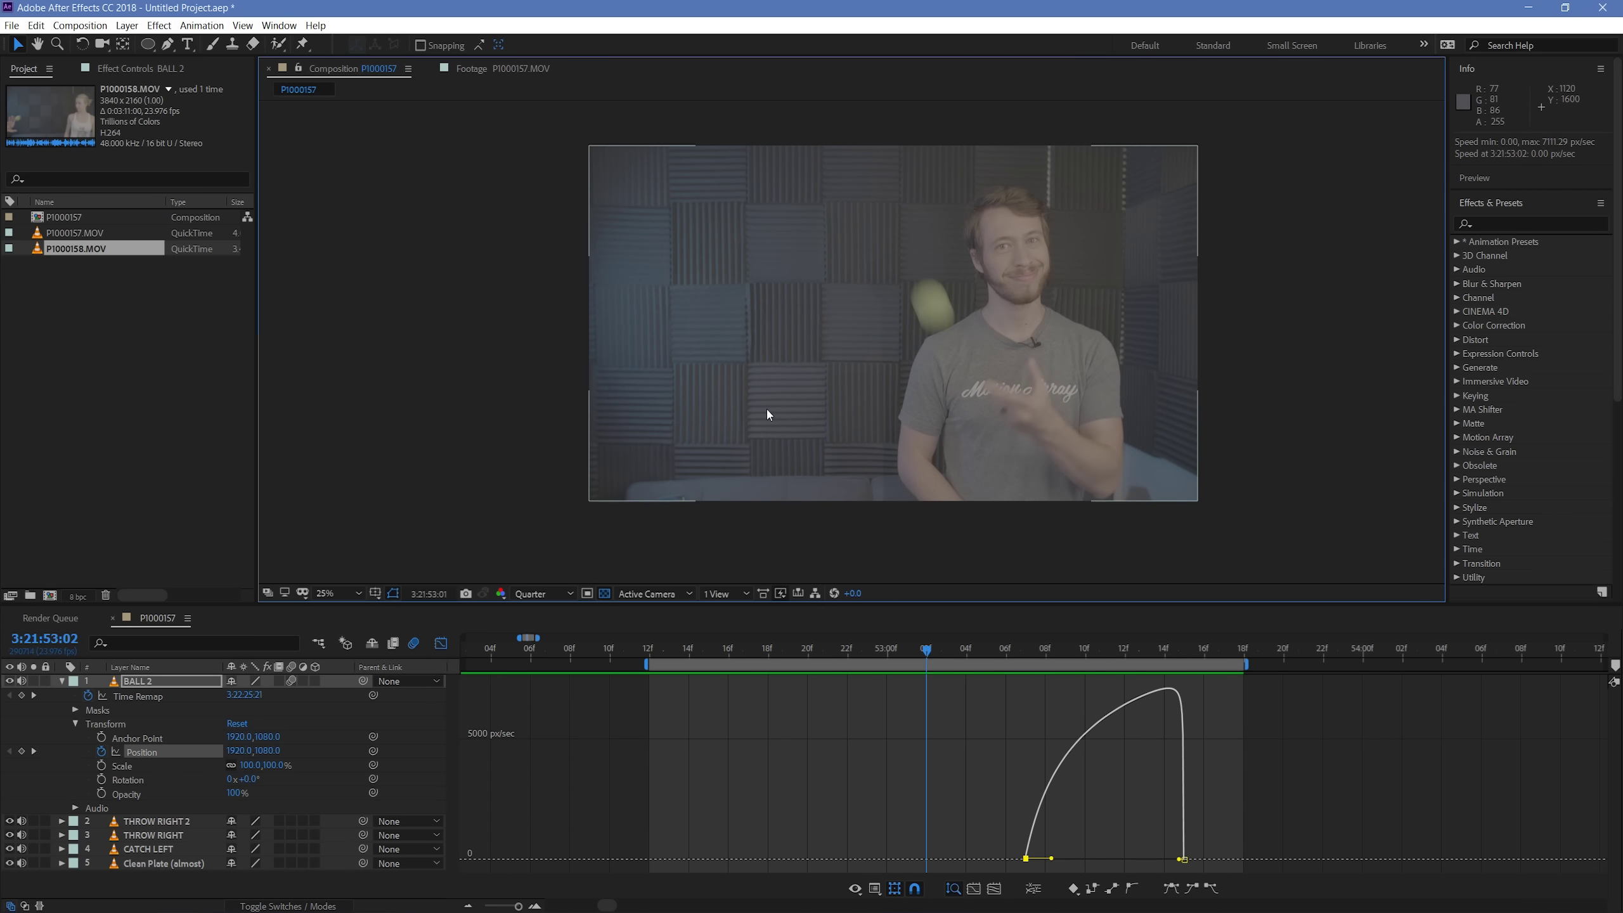
pyautogui.press('space')
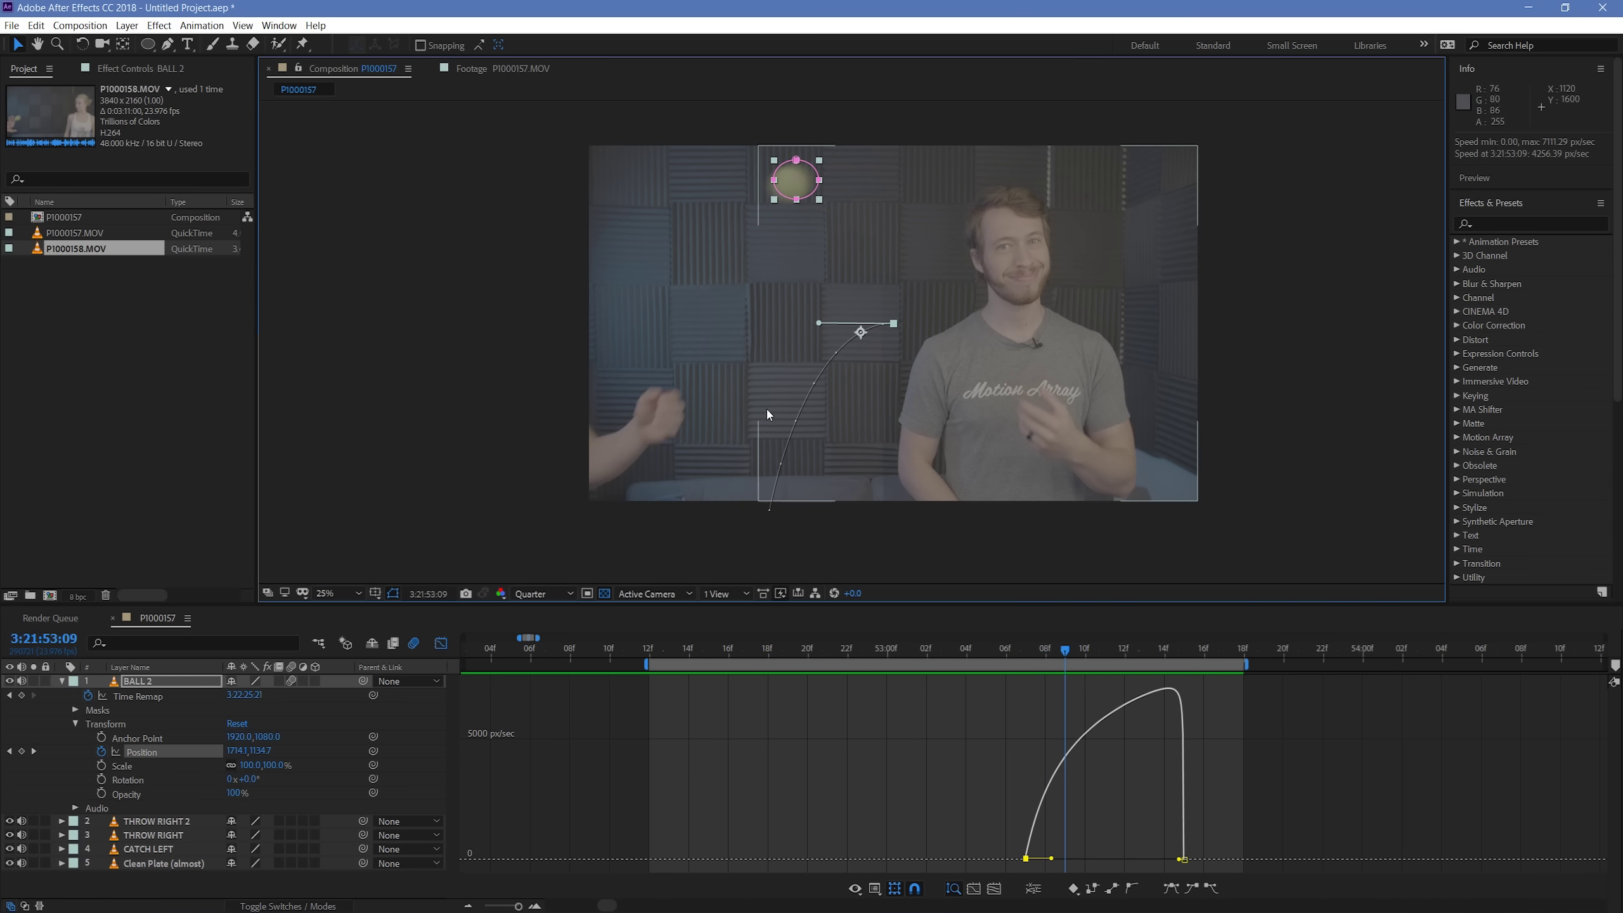
pyautogui.press('space')
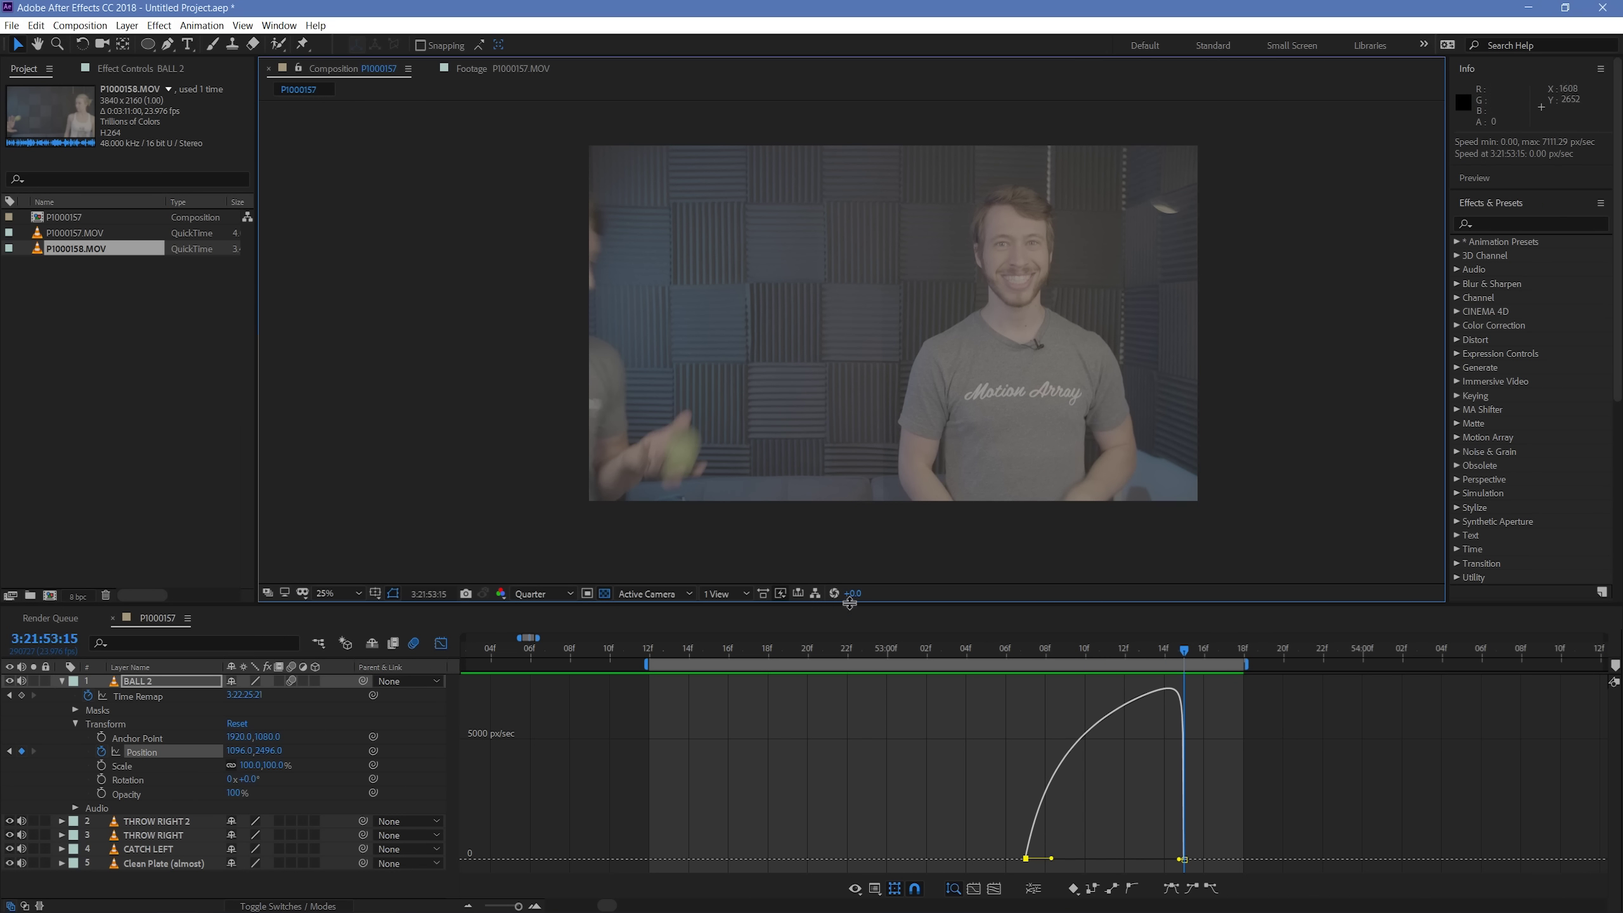
pyautogui.press('space')
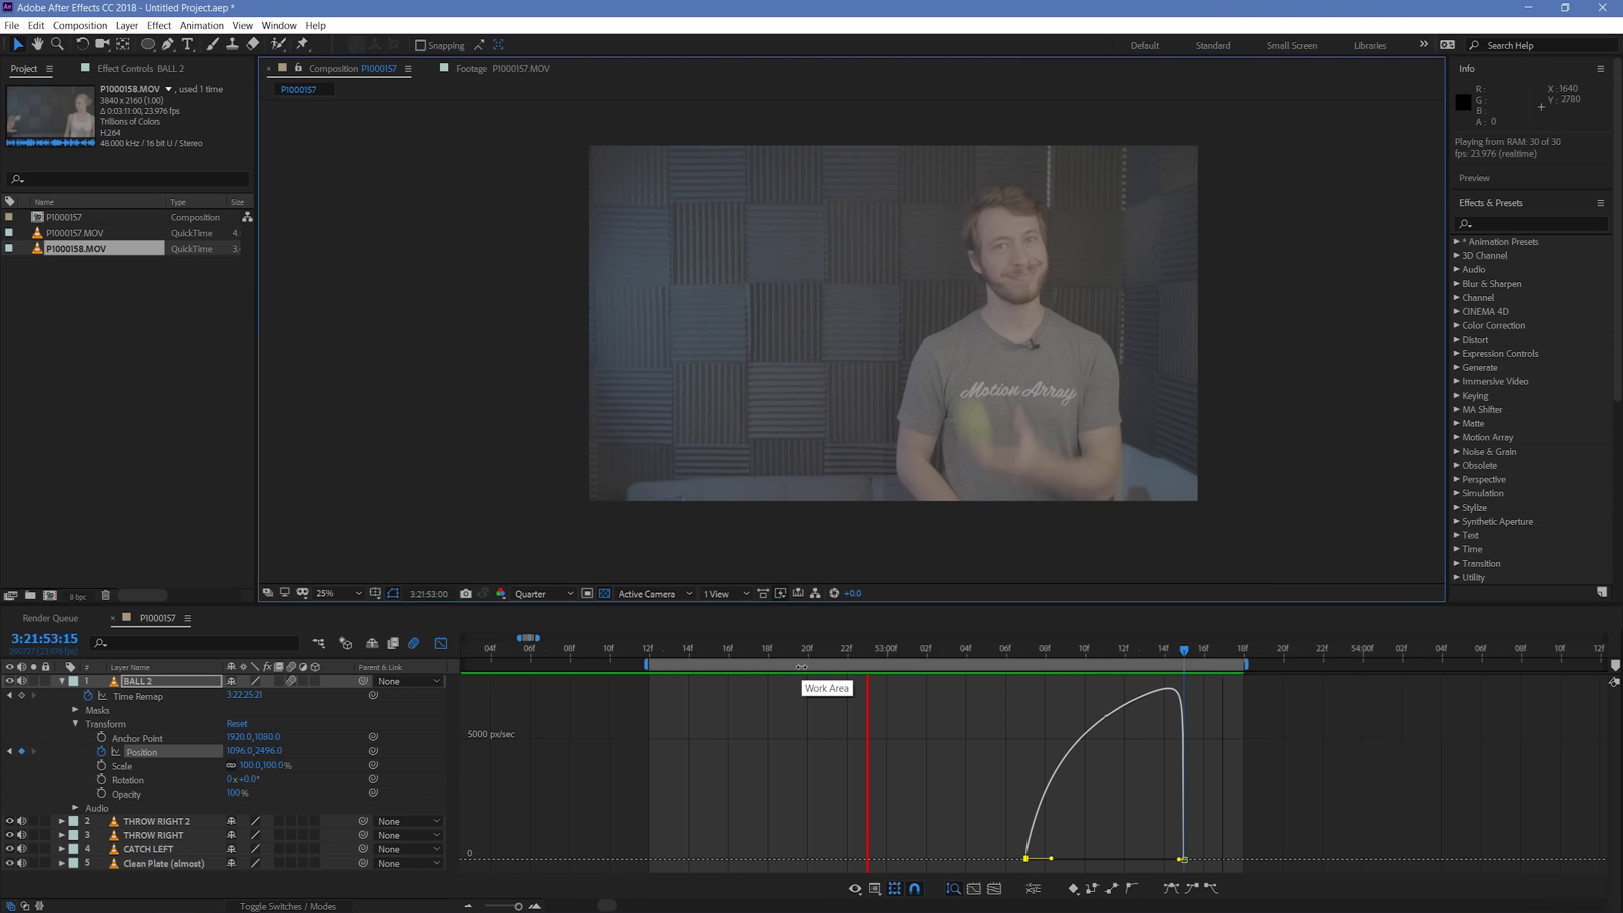
pyautogui.press('space')
# Step: Close the Graph Editor, add BALL 2 Position keyframes at 3:21:53:13 and 3:21:53:14 (1034.6, 2452.1), and check the last frames
pyautogui.hotkey('shift', 'F3')
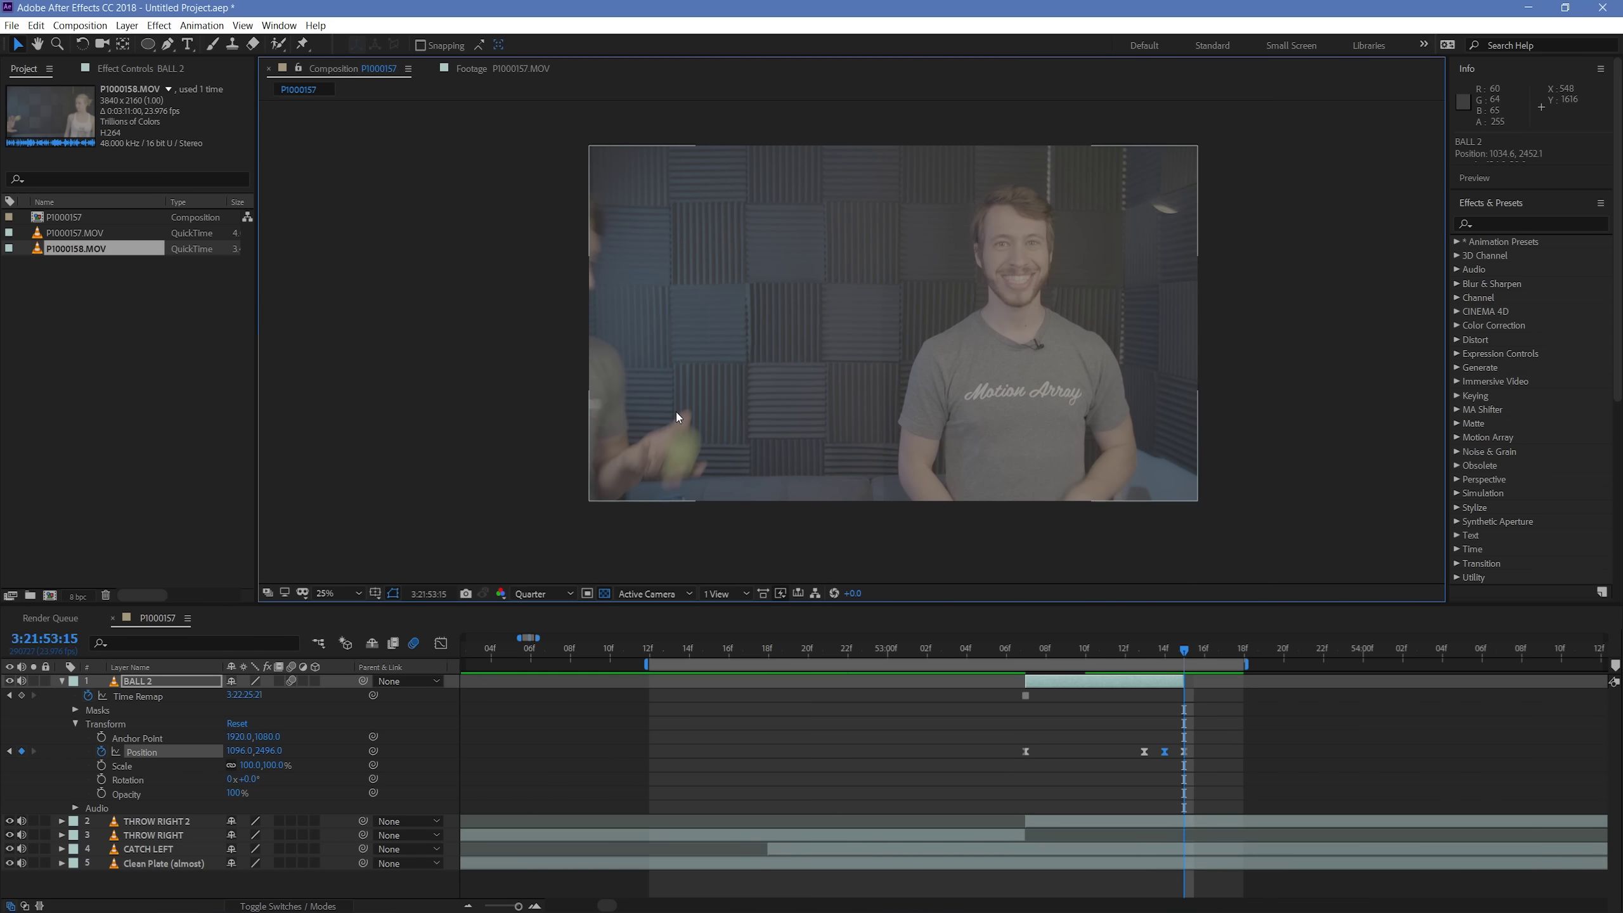
pyautogui.press('pageup')
pyautogui.press('pagedown')
pyautogui.press('pageup')
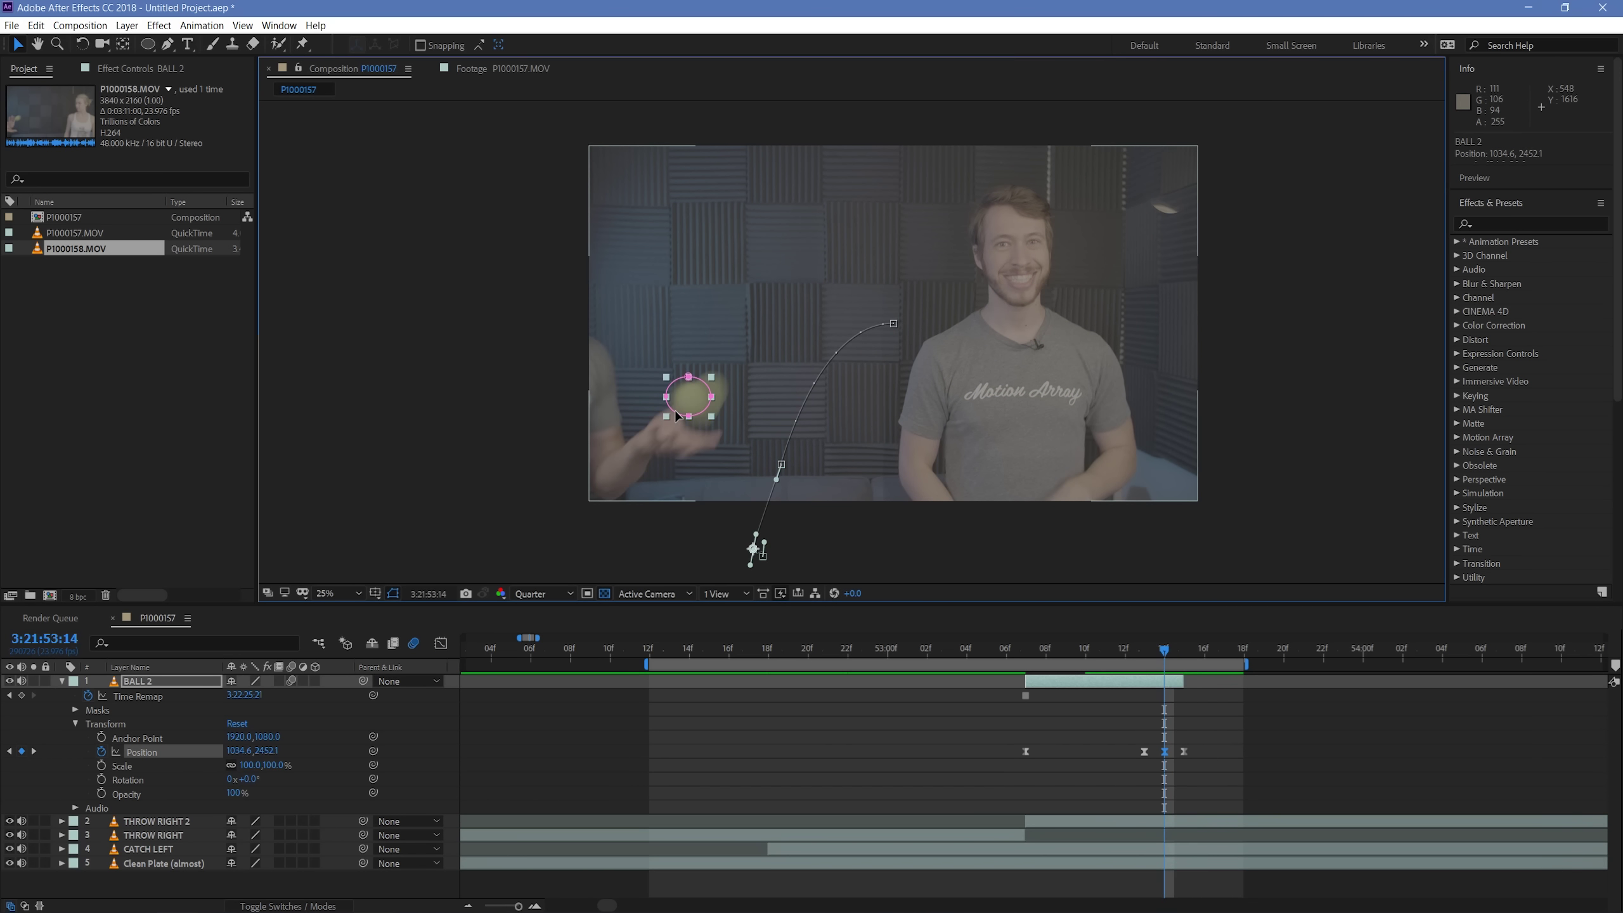
# Step: Hide the BALL 2 layer and collapse its properties
pyautogui.click(12, 683)
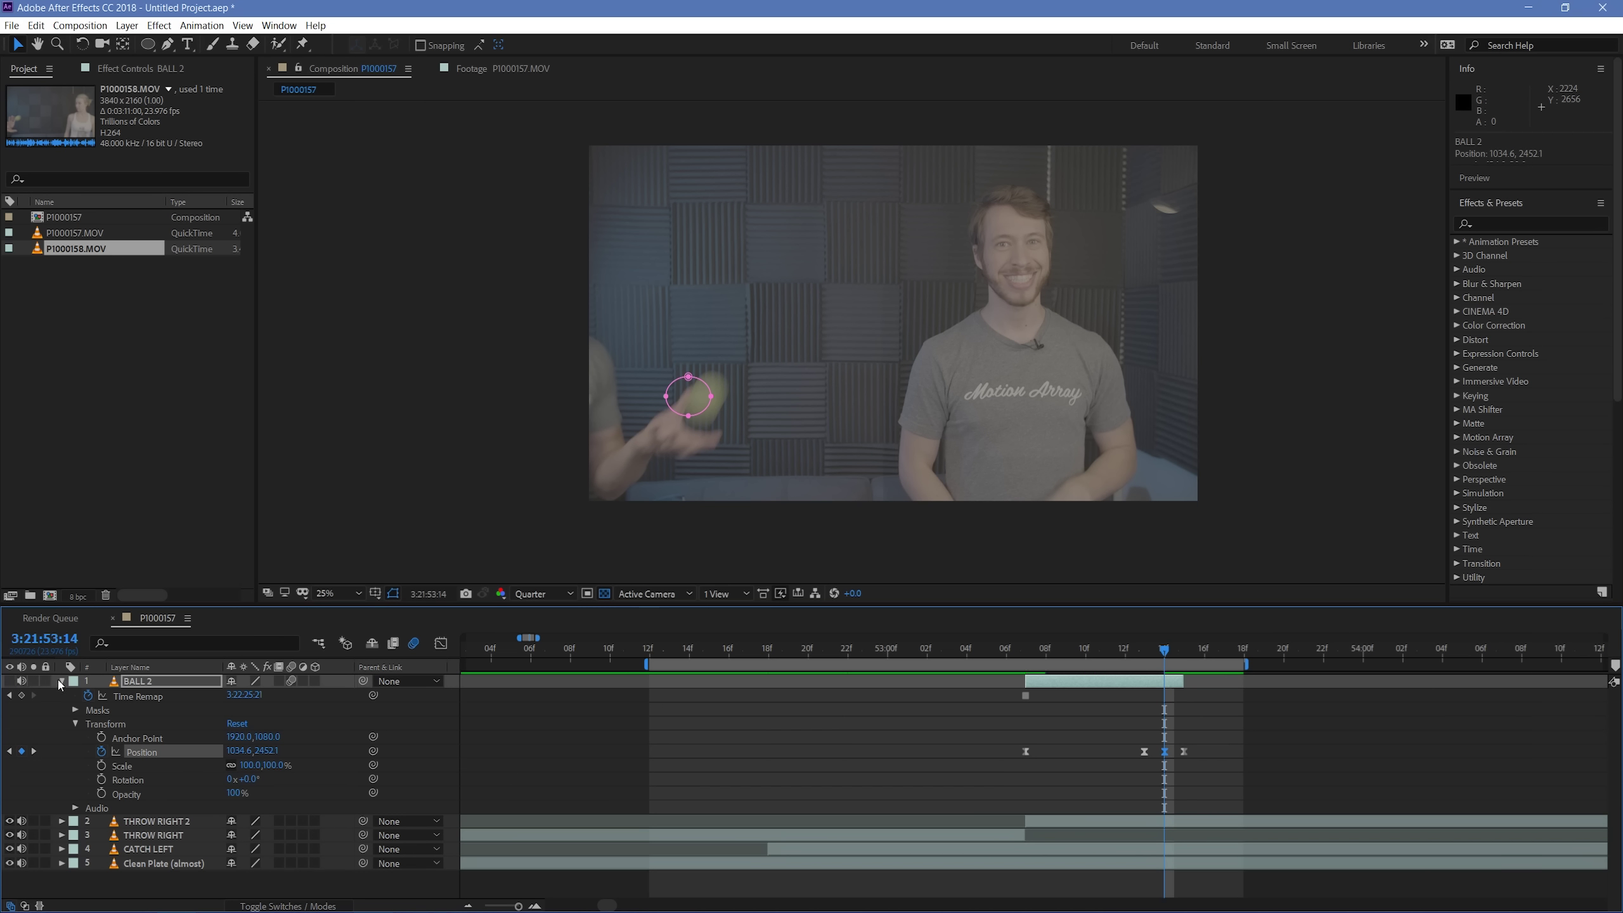
pyautogui.click(62, 681)
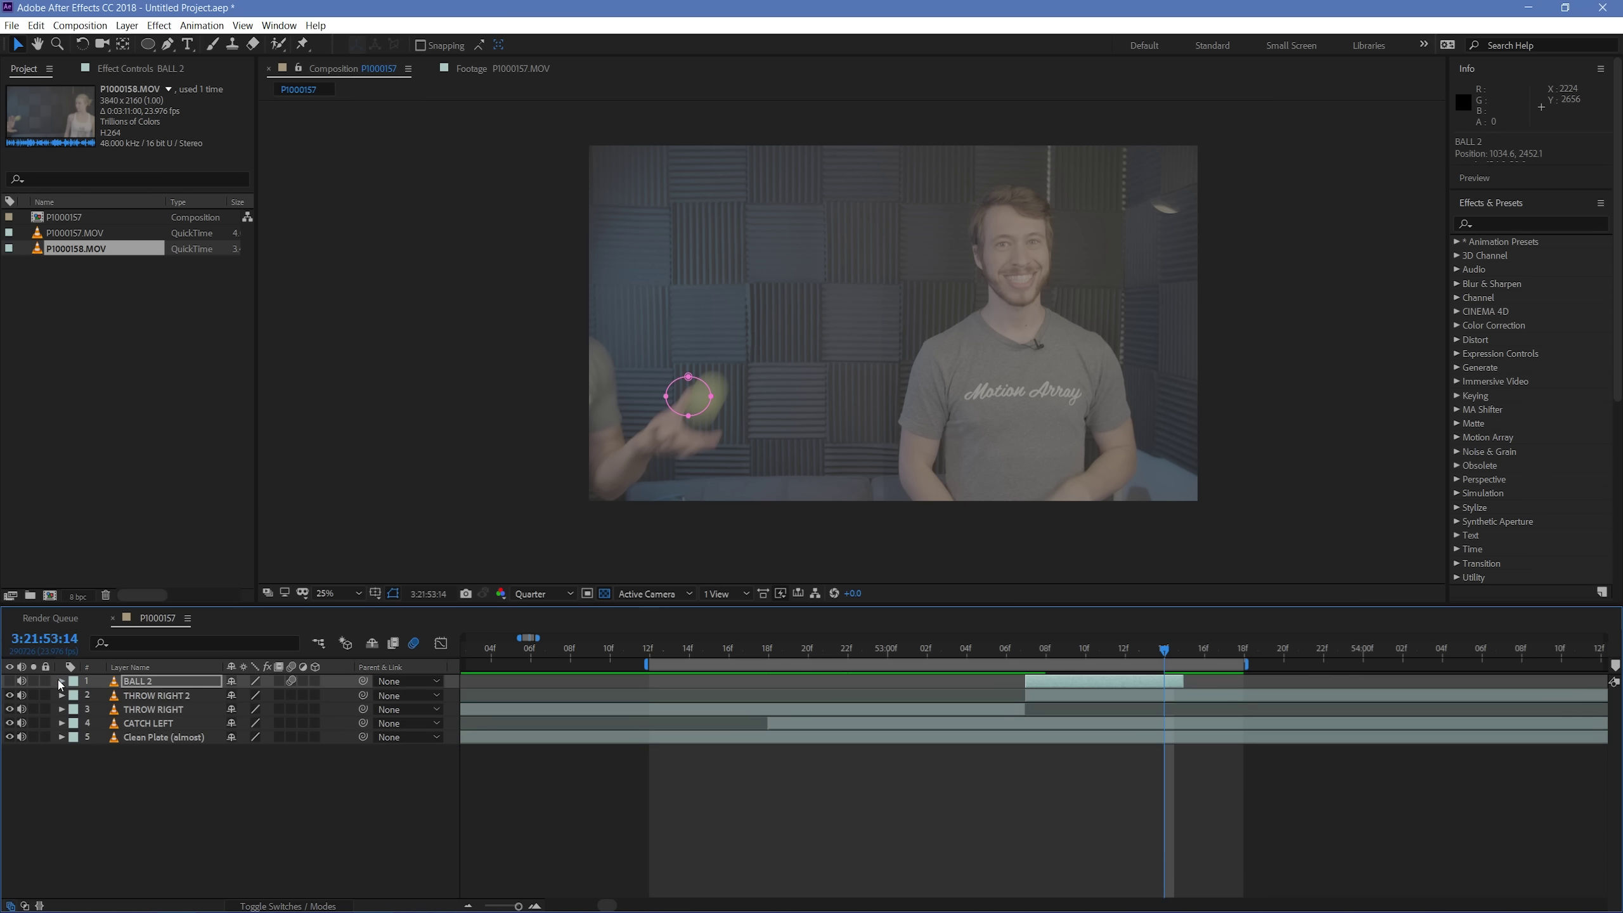
pyautogui.click(1099, 708)
# Step: Open CATCH LEFT's Mask 1 and move its last Mask Path keyframe to 3:21:53:15
pyautogui.click(1101, 725)
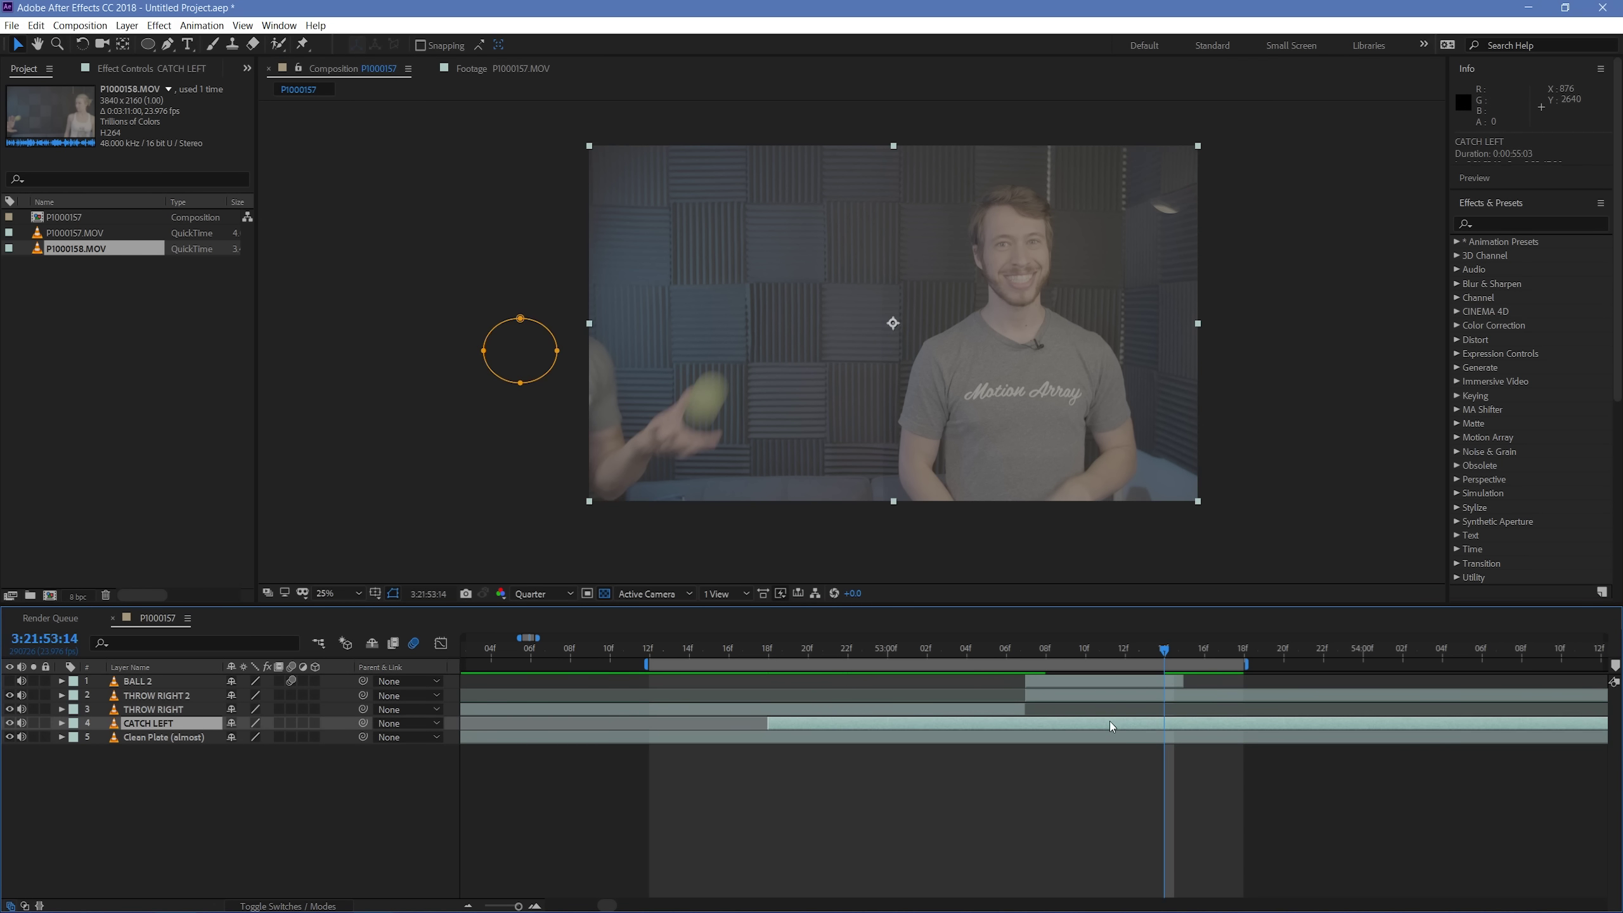
pyautogui.press('.')
pyautogui.press('pageup')
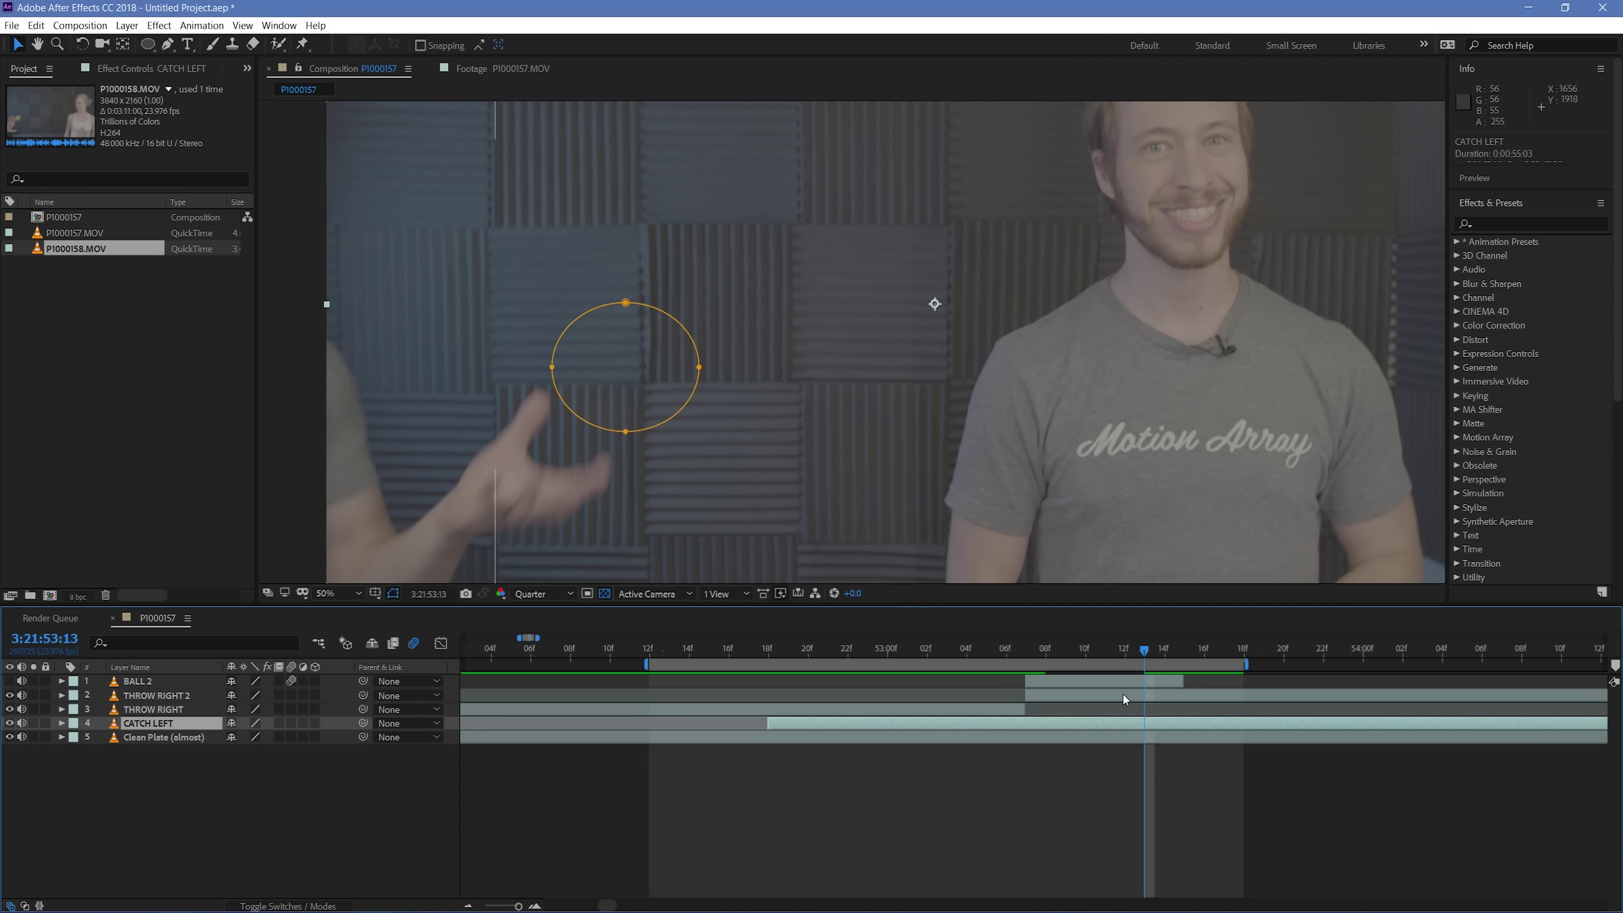
pyautogui.click(62, 724)
pyautogui.click(126, 753)
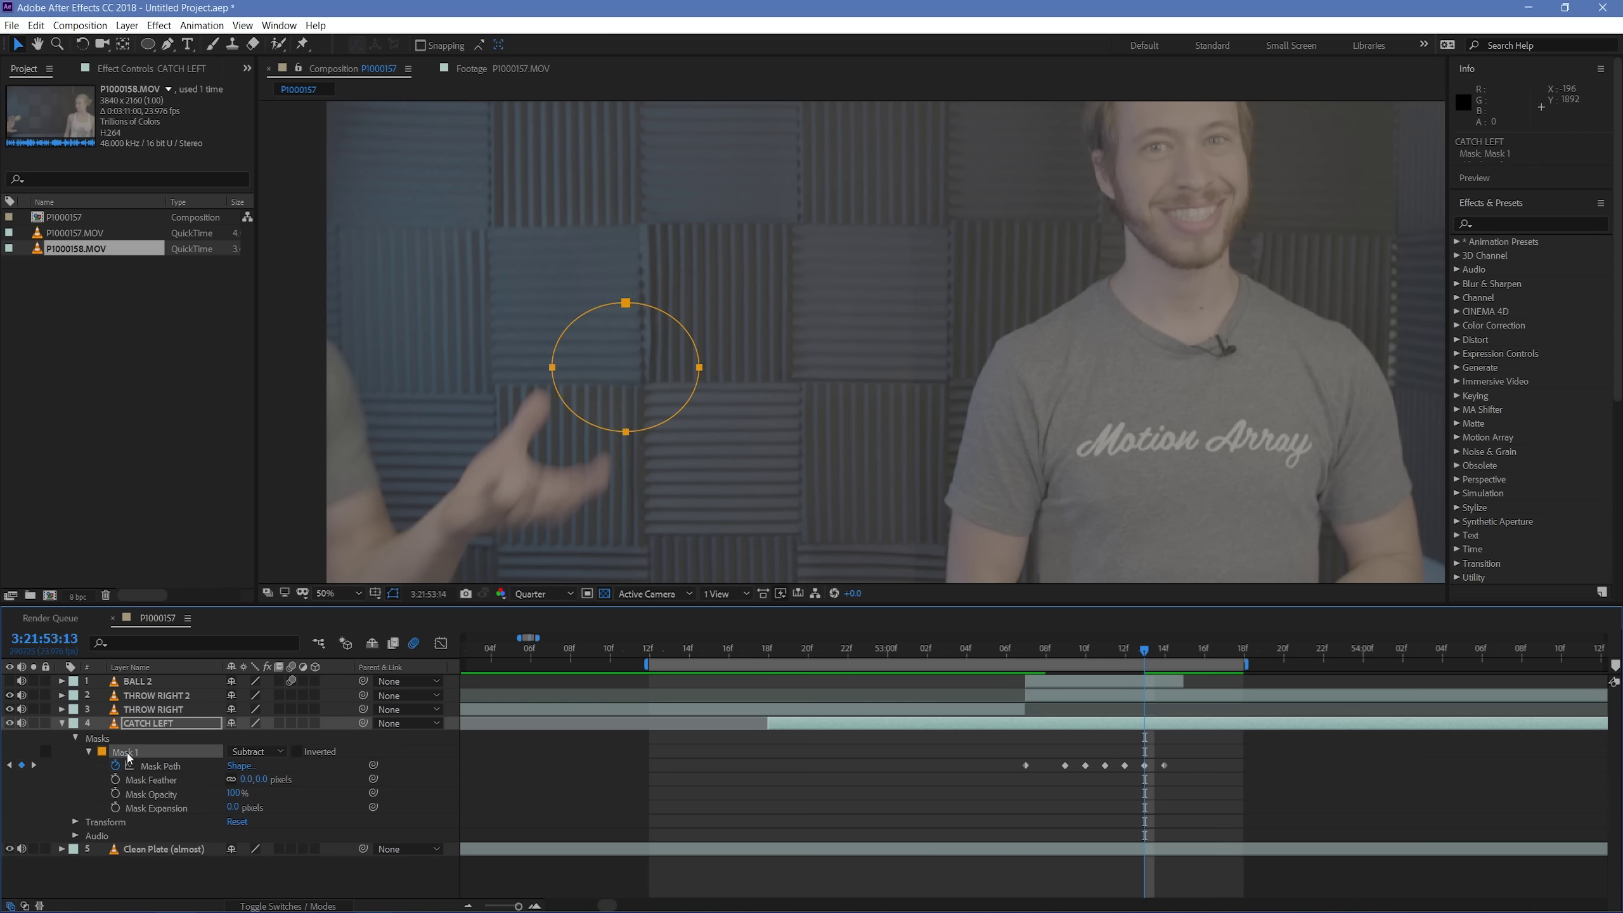
pyautogui.press('pagedown')
pyautogui.press('pageup')
pyautogui.press('pagedown')
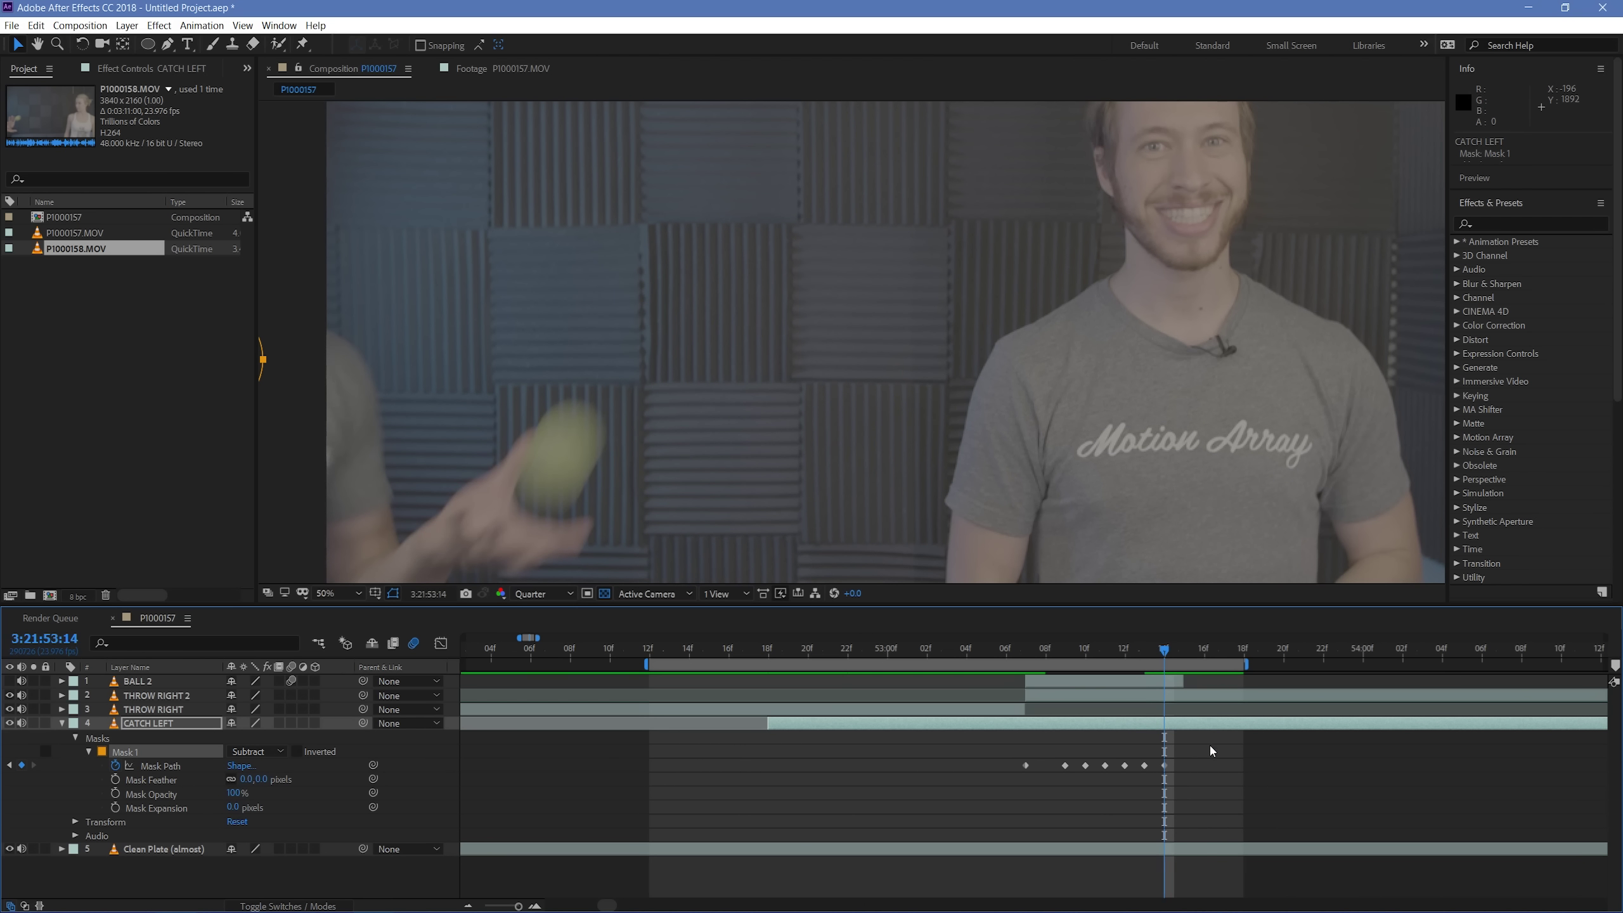
pyautogui.moveTo(1163, 765); pyautogui.dragTo(1184, 765)
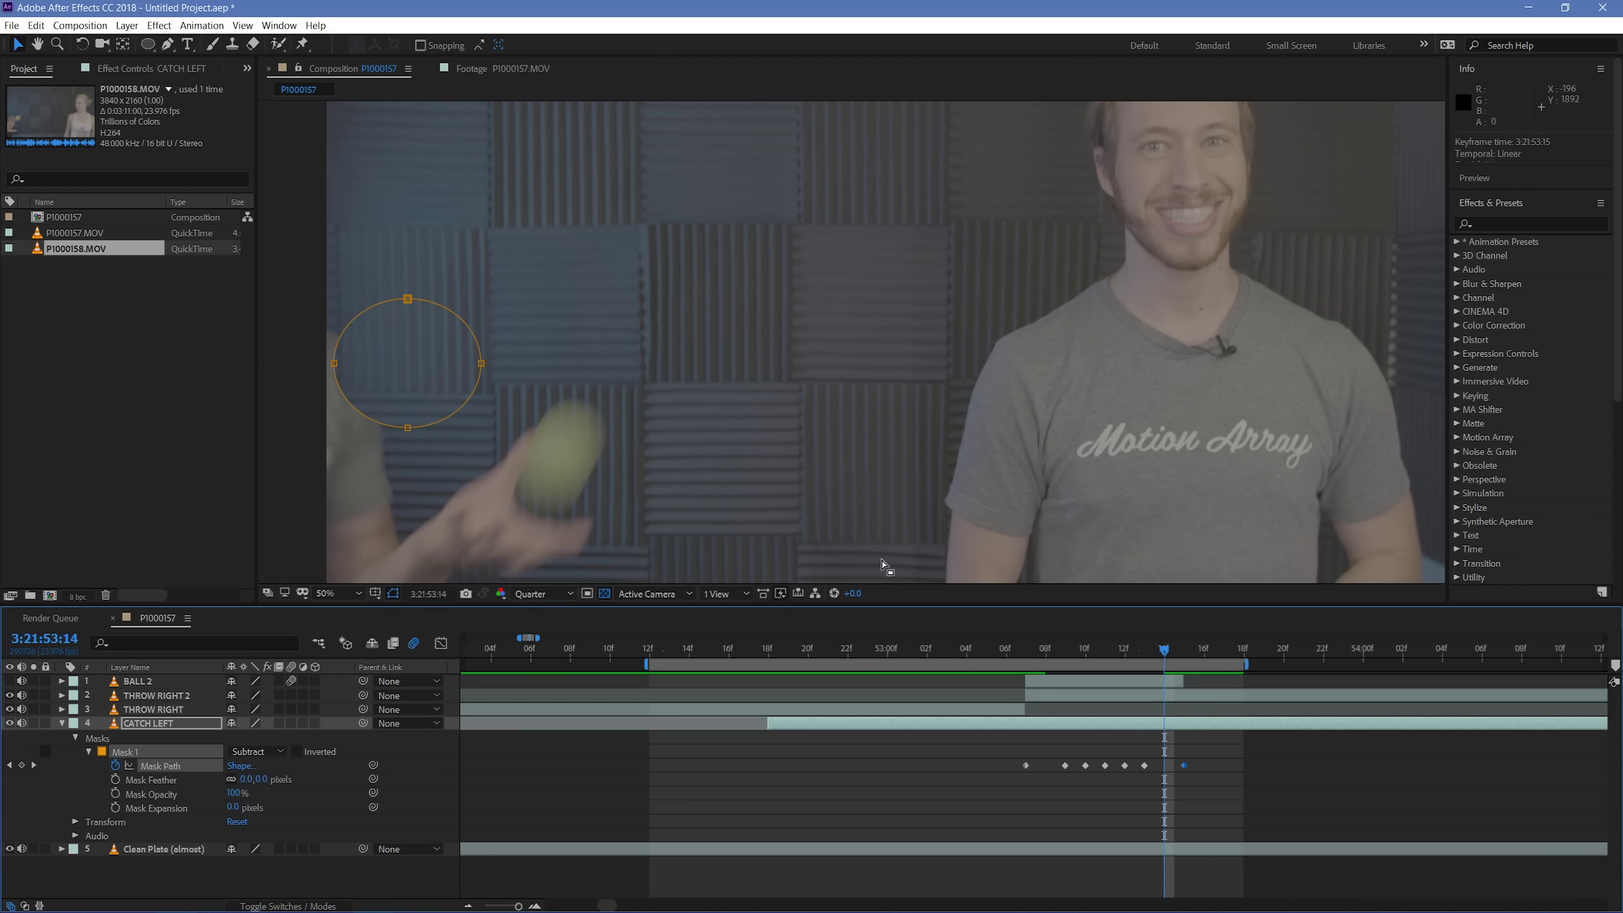
# Step: At 3:21:53:14, move CATCH LEFT's Mask 1 over the original ball and shape its points to follow the catching hand's fingers
pyautogui.click(425, 419)
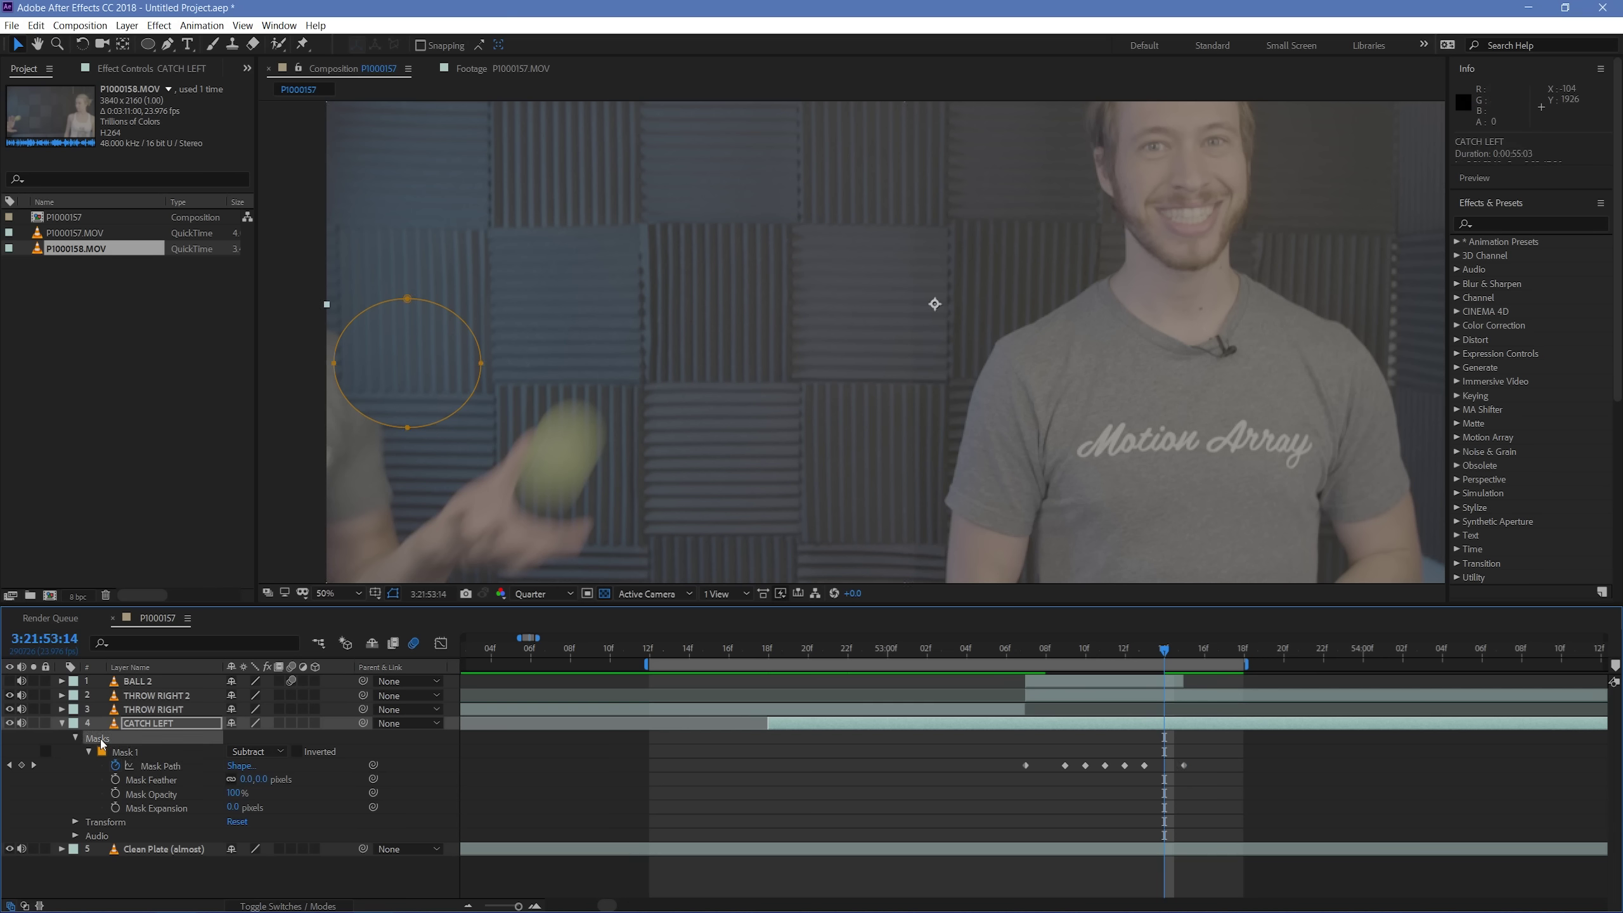
pyautogui.moveTo(409, 432); pyautogui.dragTo(624, 521)
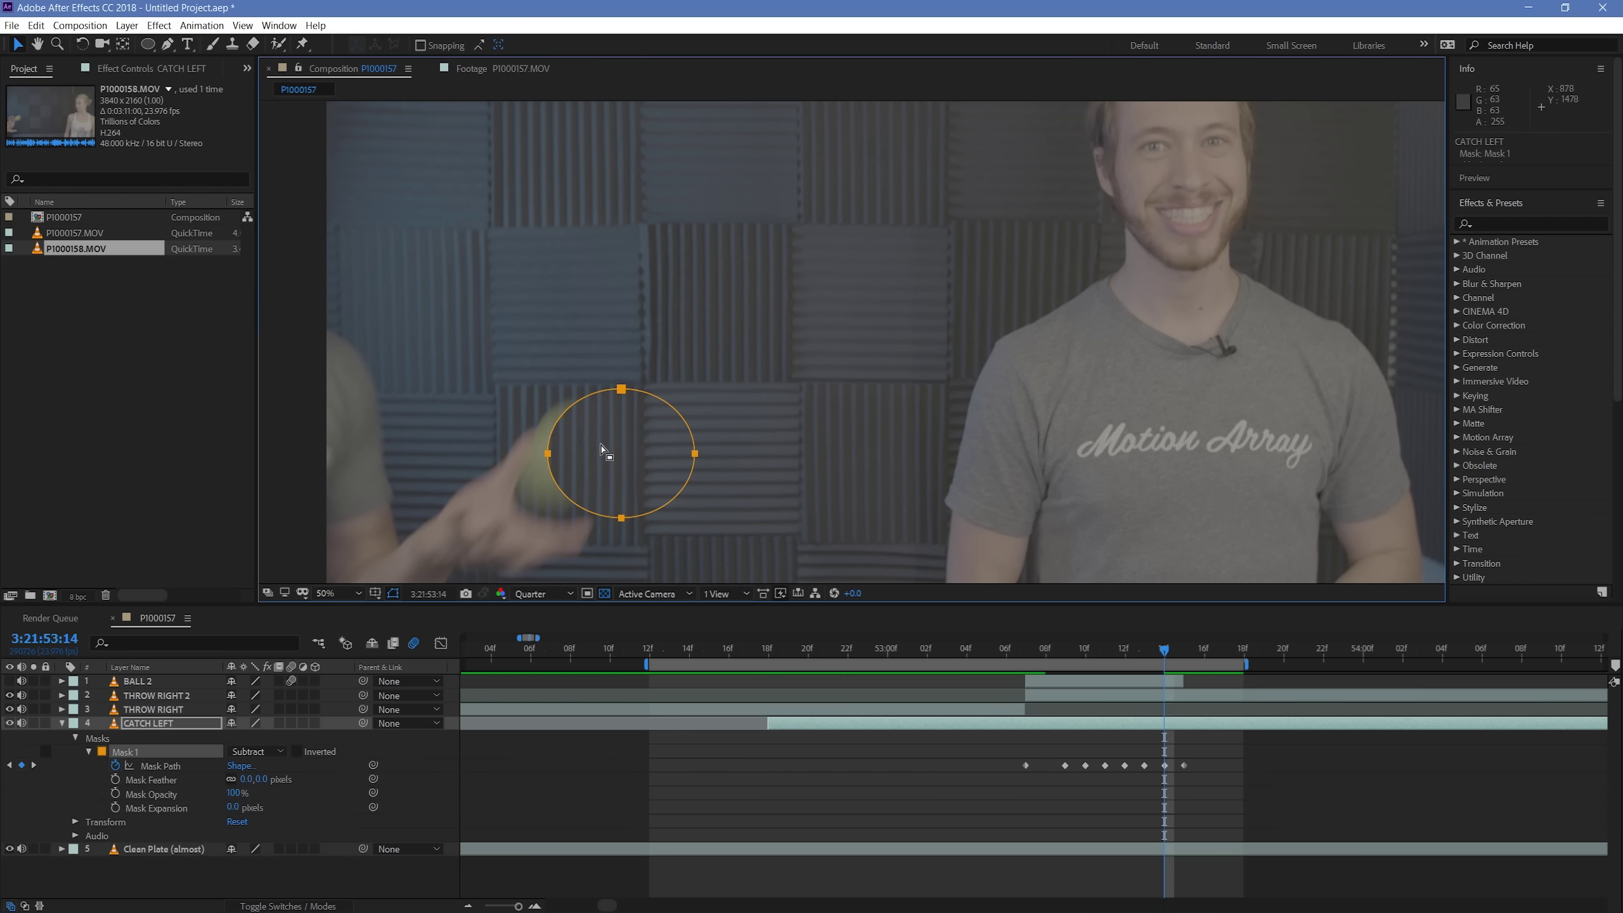
pyautogui.moveTo(611, 385); pyautogui.dragTo(581, 370)
pyautogui.moveTo(550, 457); pyautogui.dragTo(545, 441)
pyautogui.moveTo(621, 519); pyautogui.dragTo(554, 508)
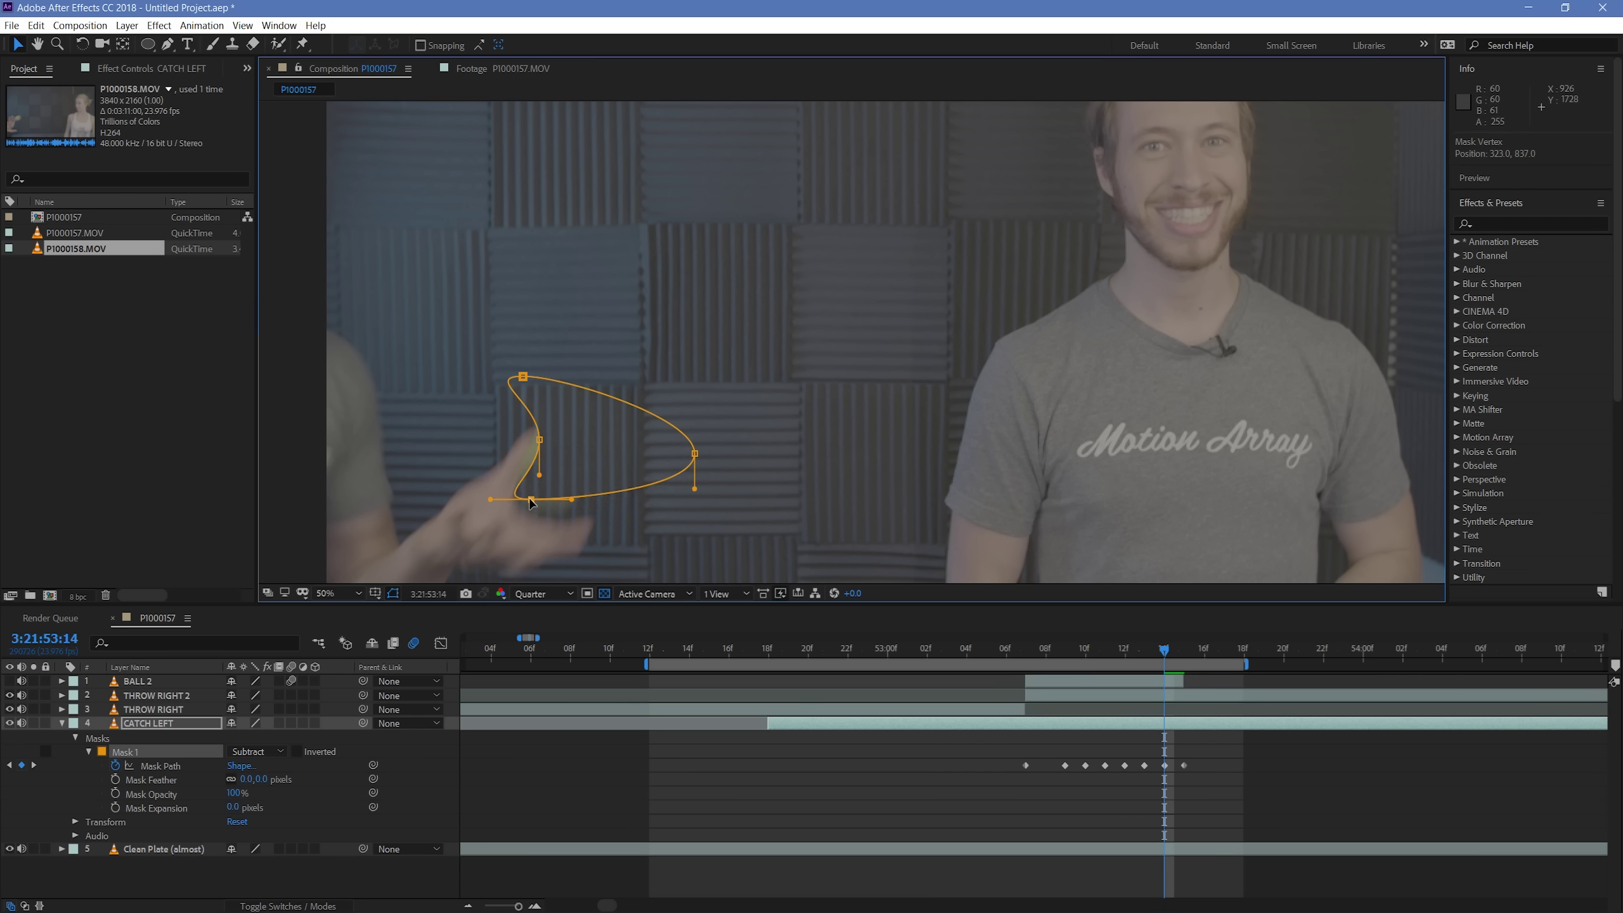
pyautogui.moveTo(537, 444); pyautogui.dragTo(539, 443)
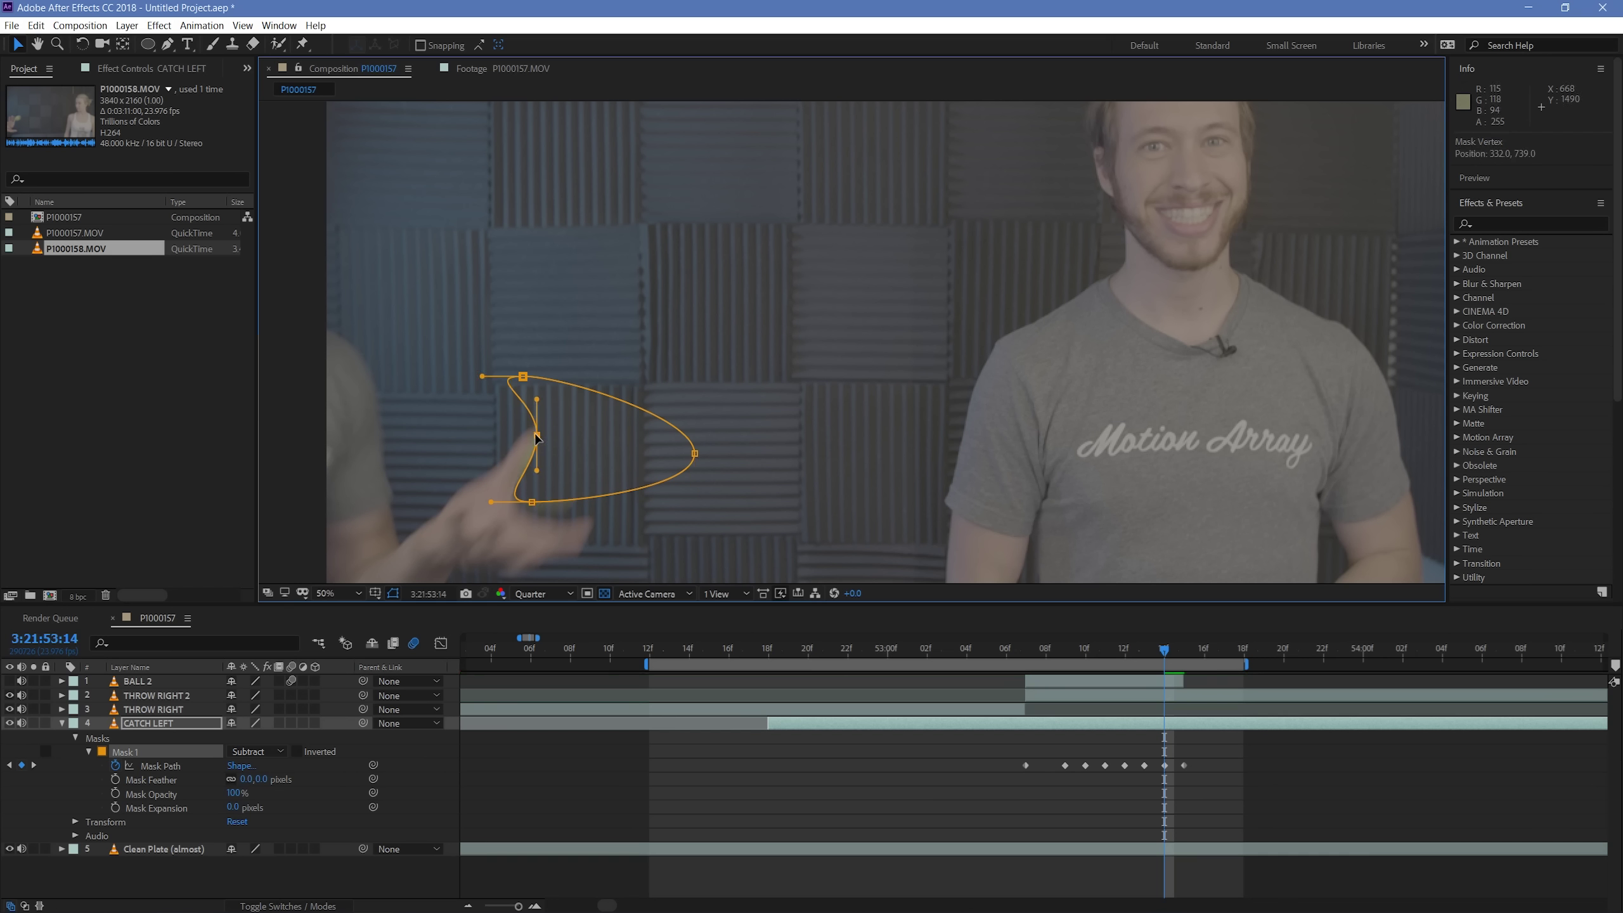
pyautogui.moveTo(535, 506); pyautogui.dragTo(533, 509)
pyautogui.moveTo(686, 466); pyautogui.dragTo(684, 479)
pyautogui.moveTo(575, 510); pyautogui.dragTo(575, 519)
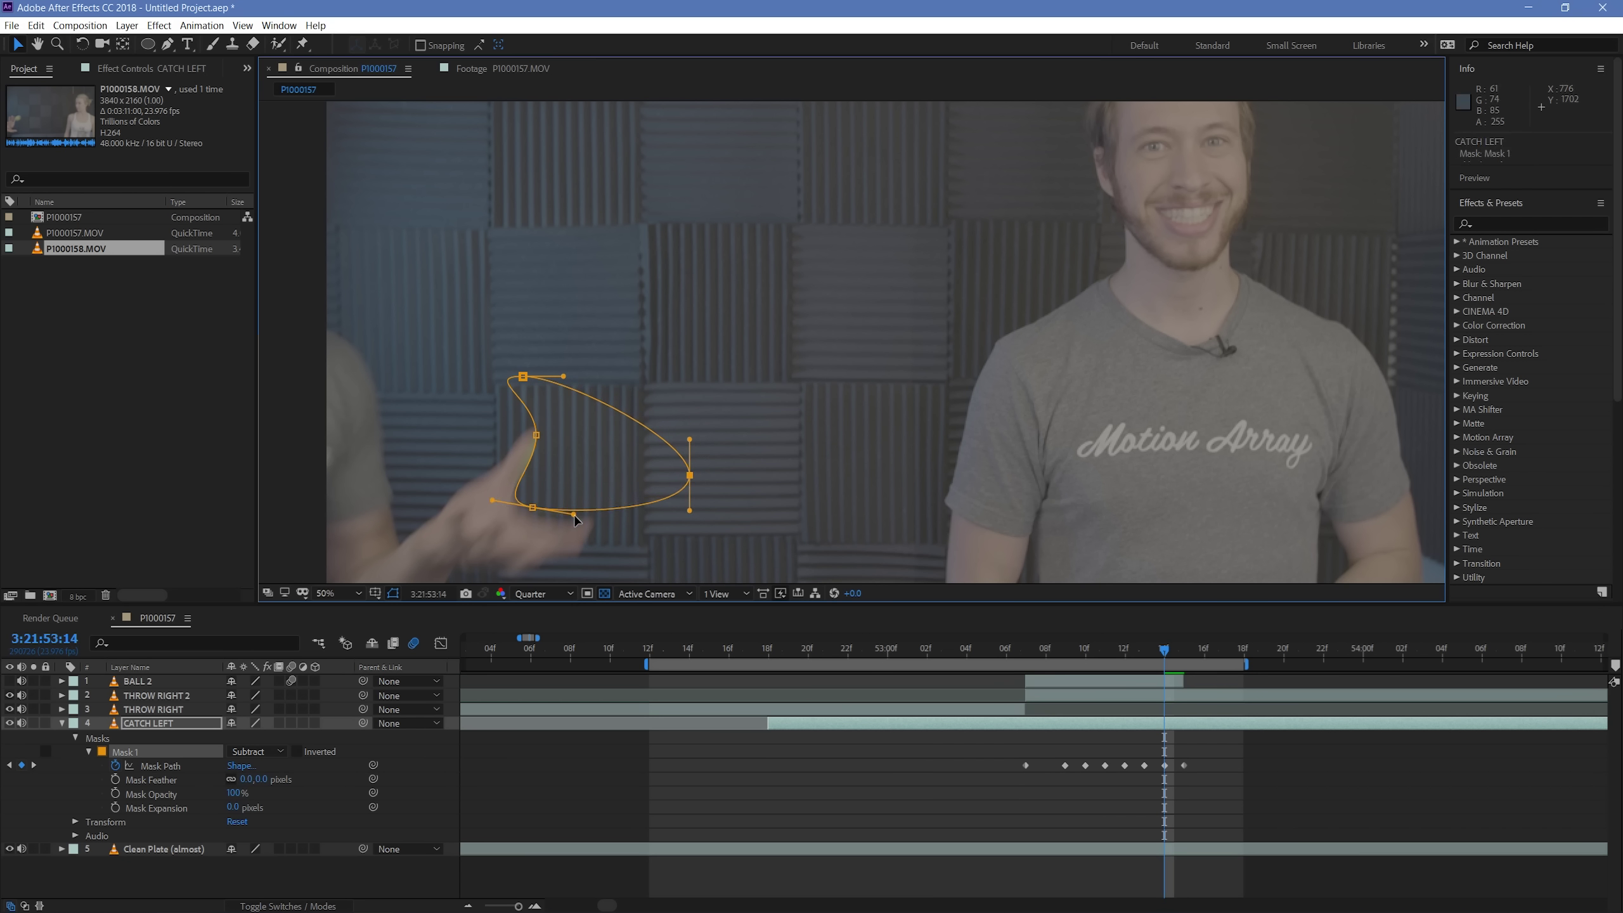
pyautogui.click(744, 767)
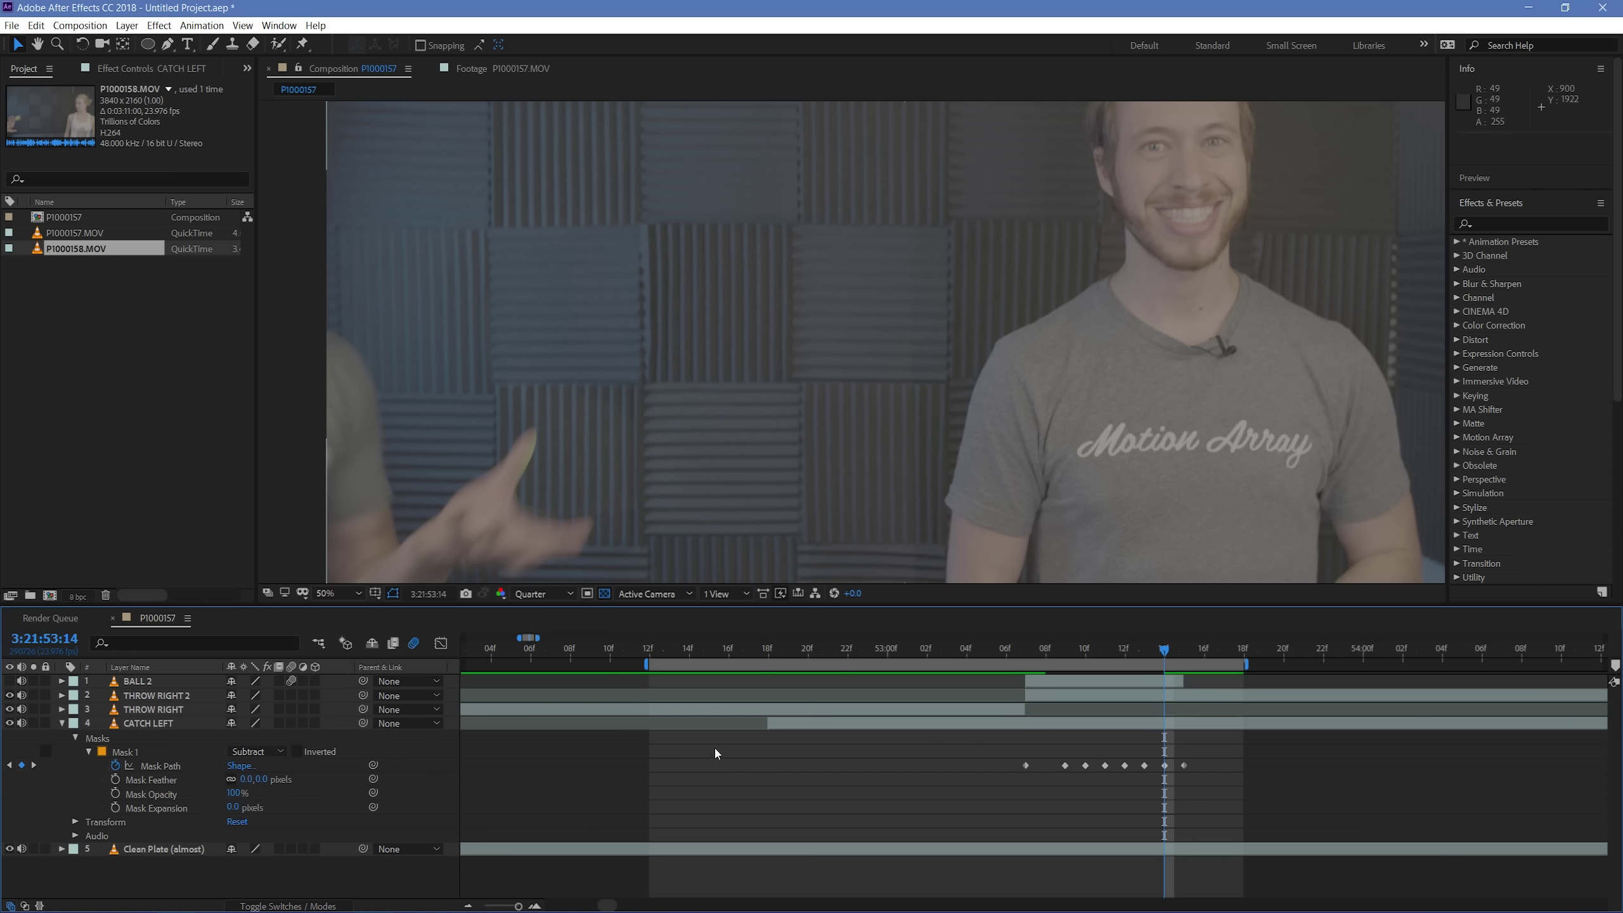
# Step: Show the BALL 2 layer again, check the frames around the catch, and preview the throw over the work area
pyautogui.press(',')
pyautogui.press(',')
pyautogui.press('pageup')
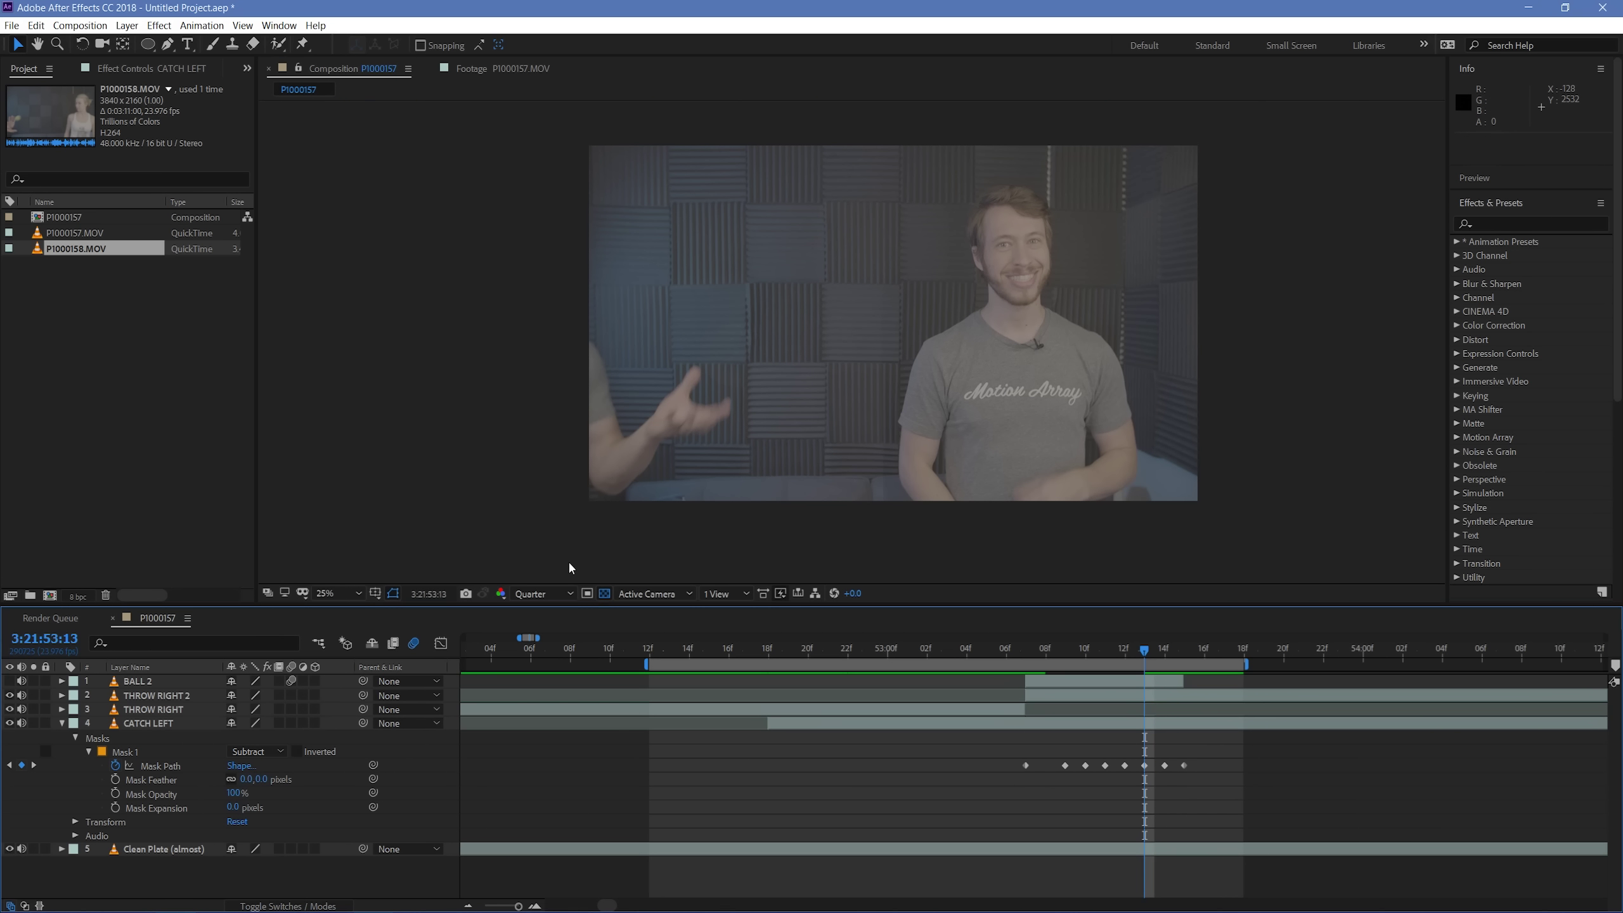
pyautogui.press('pagedown')
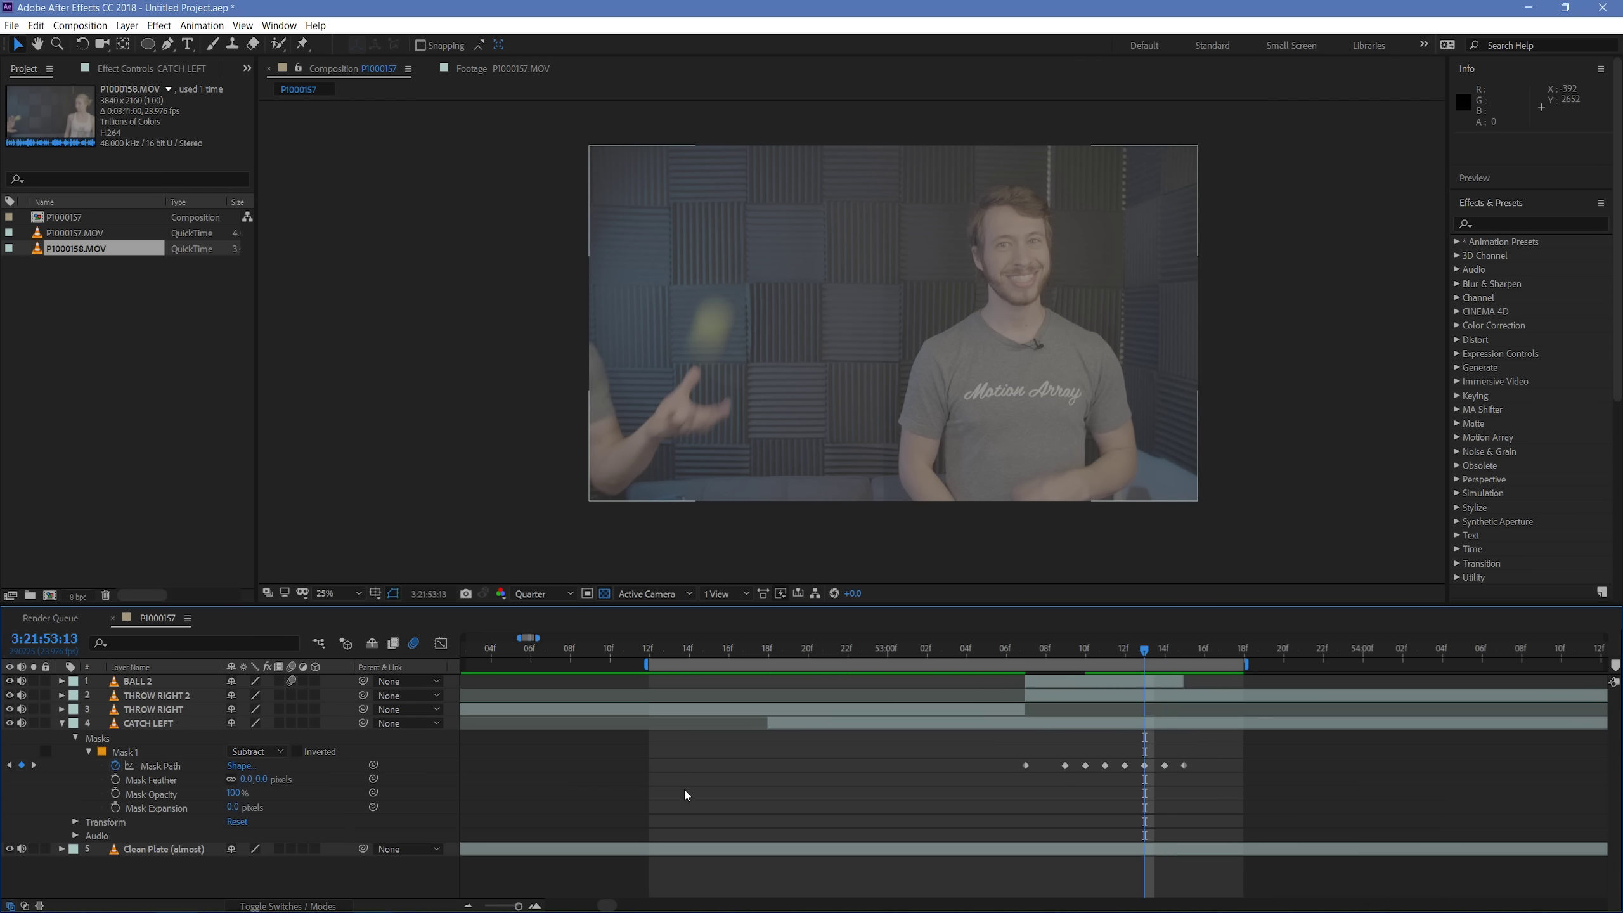
pyautogui.press('pagedown')
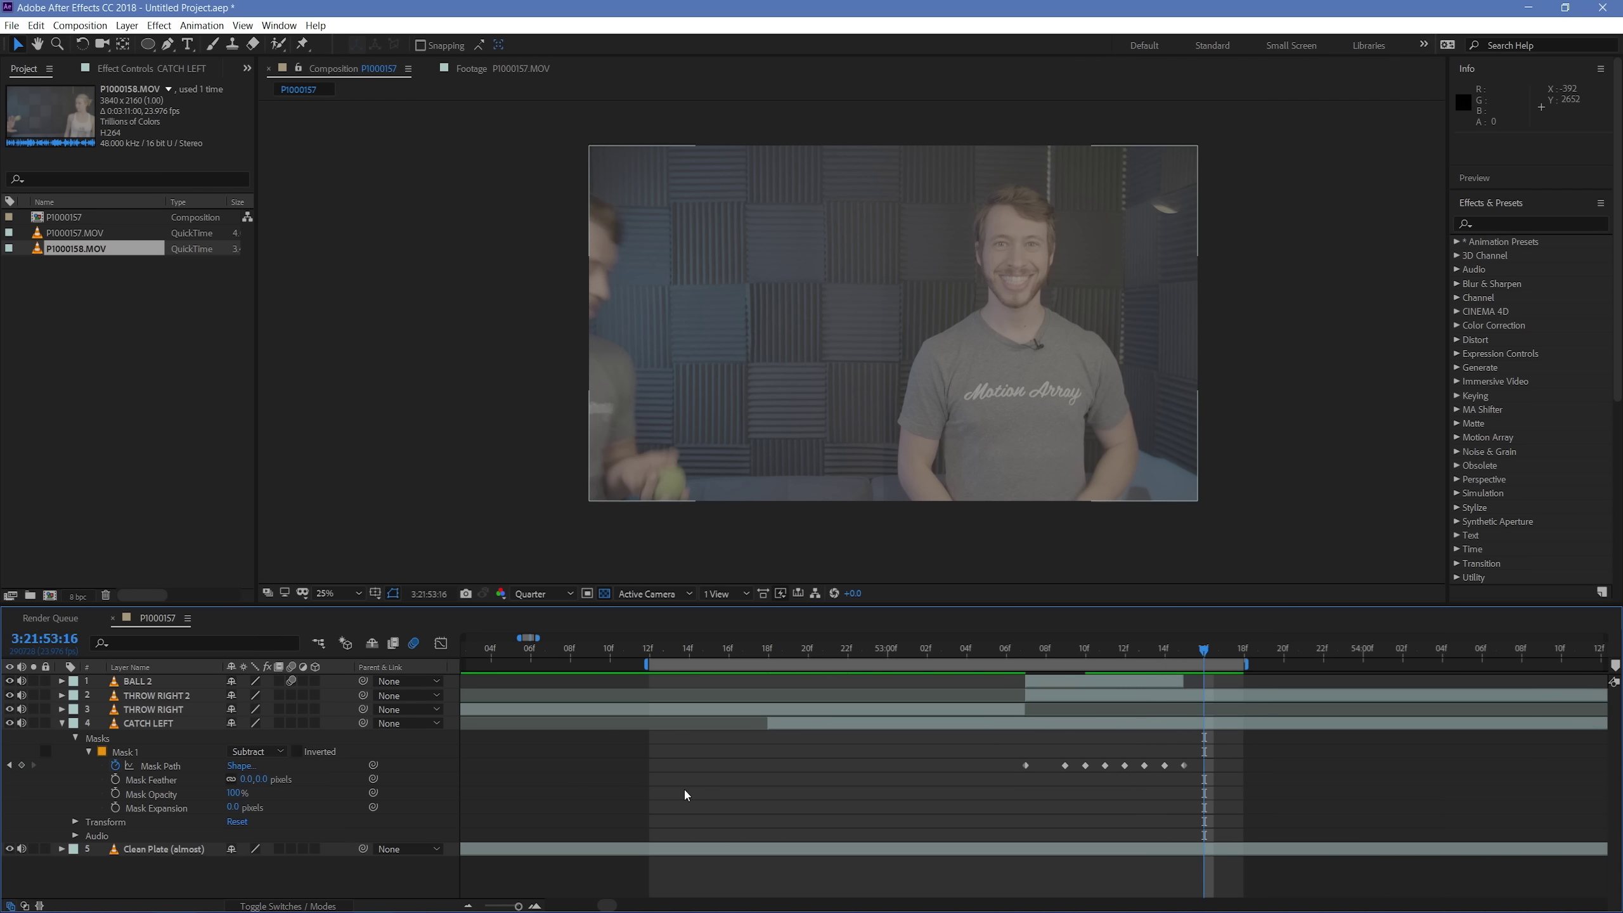
pyautogui.press('space')
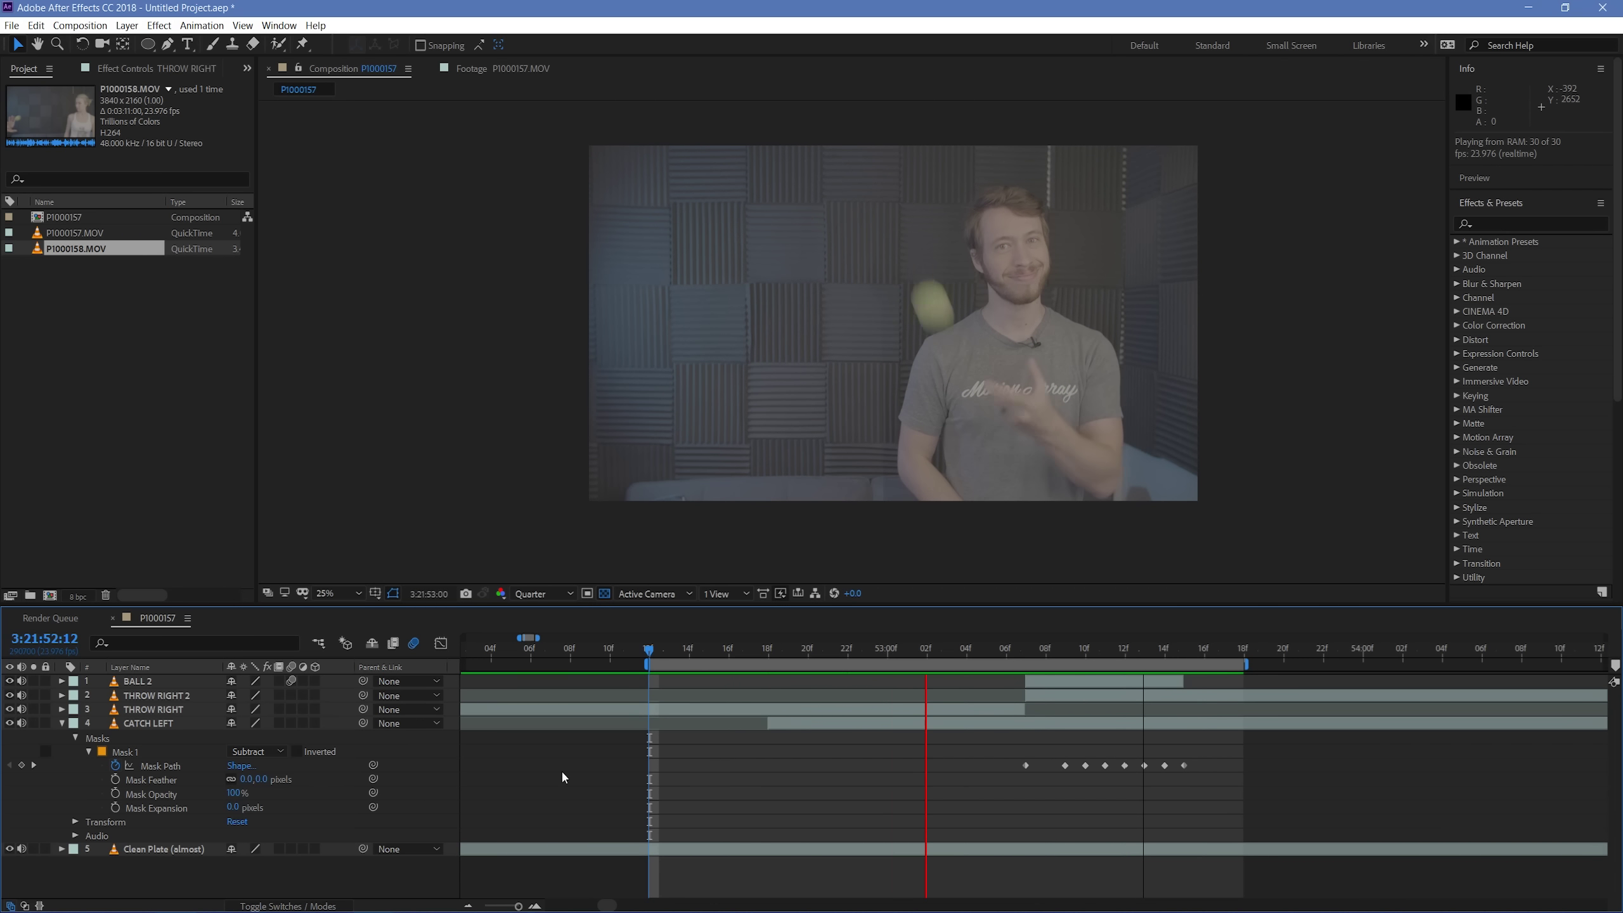
pyautogui.press('space')
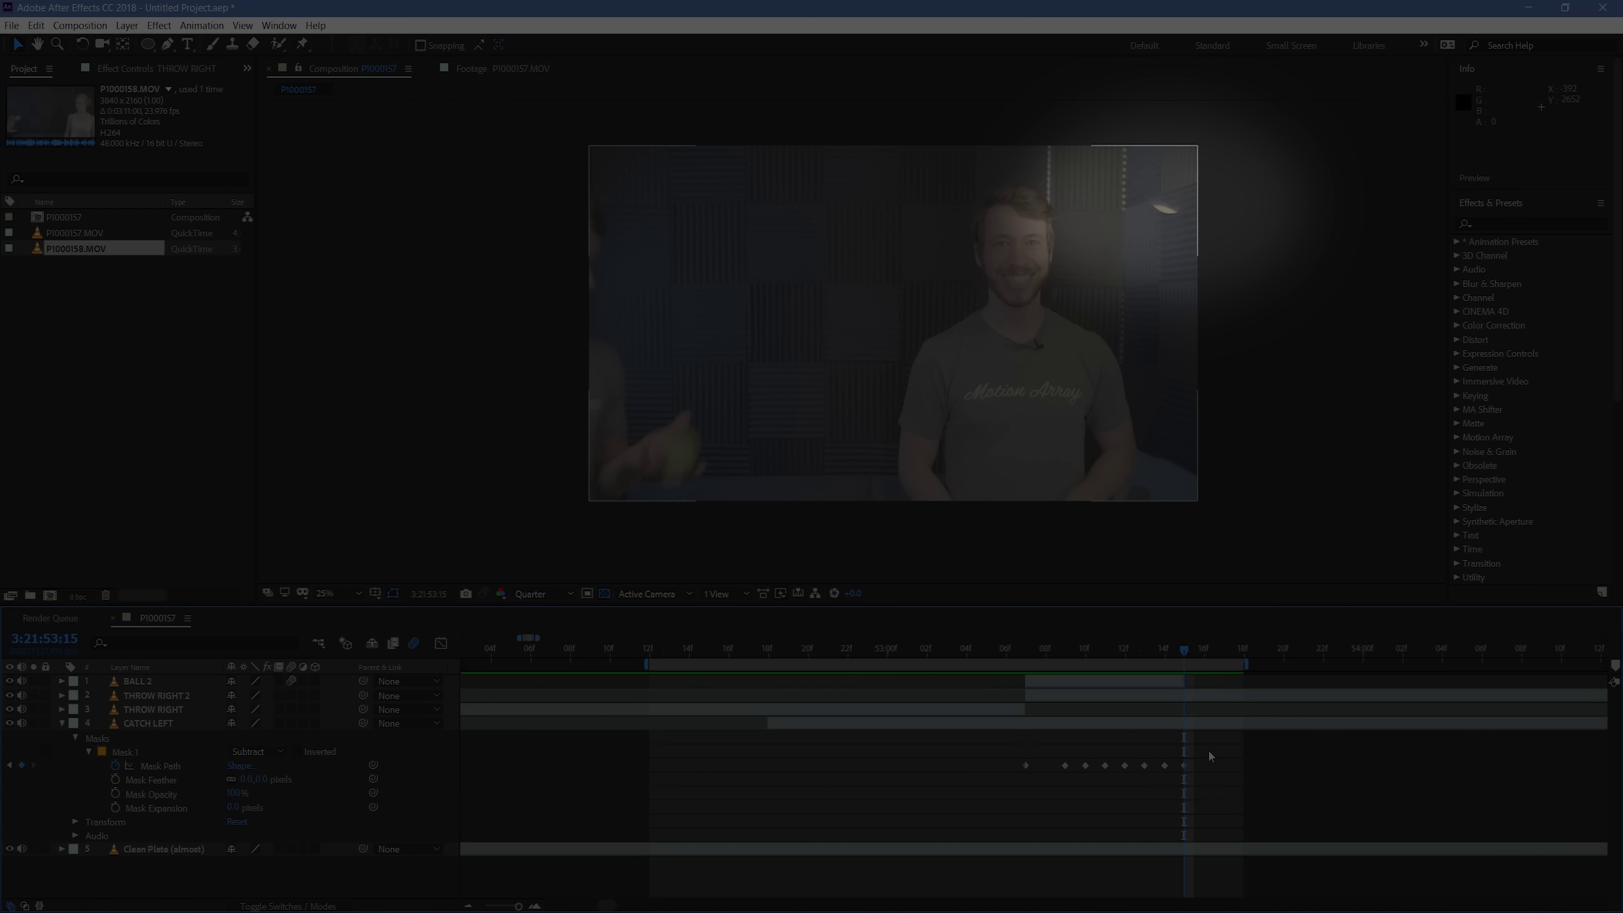
# Step: Try to split the THROW RIGHT 2 layer at 3:21:53:13
pyautogui.click(1204, 697)
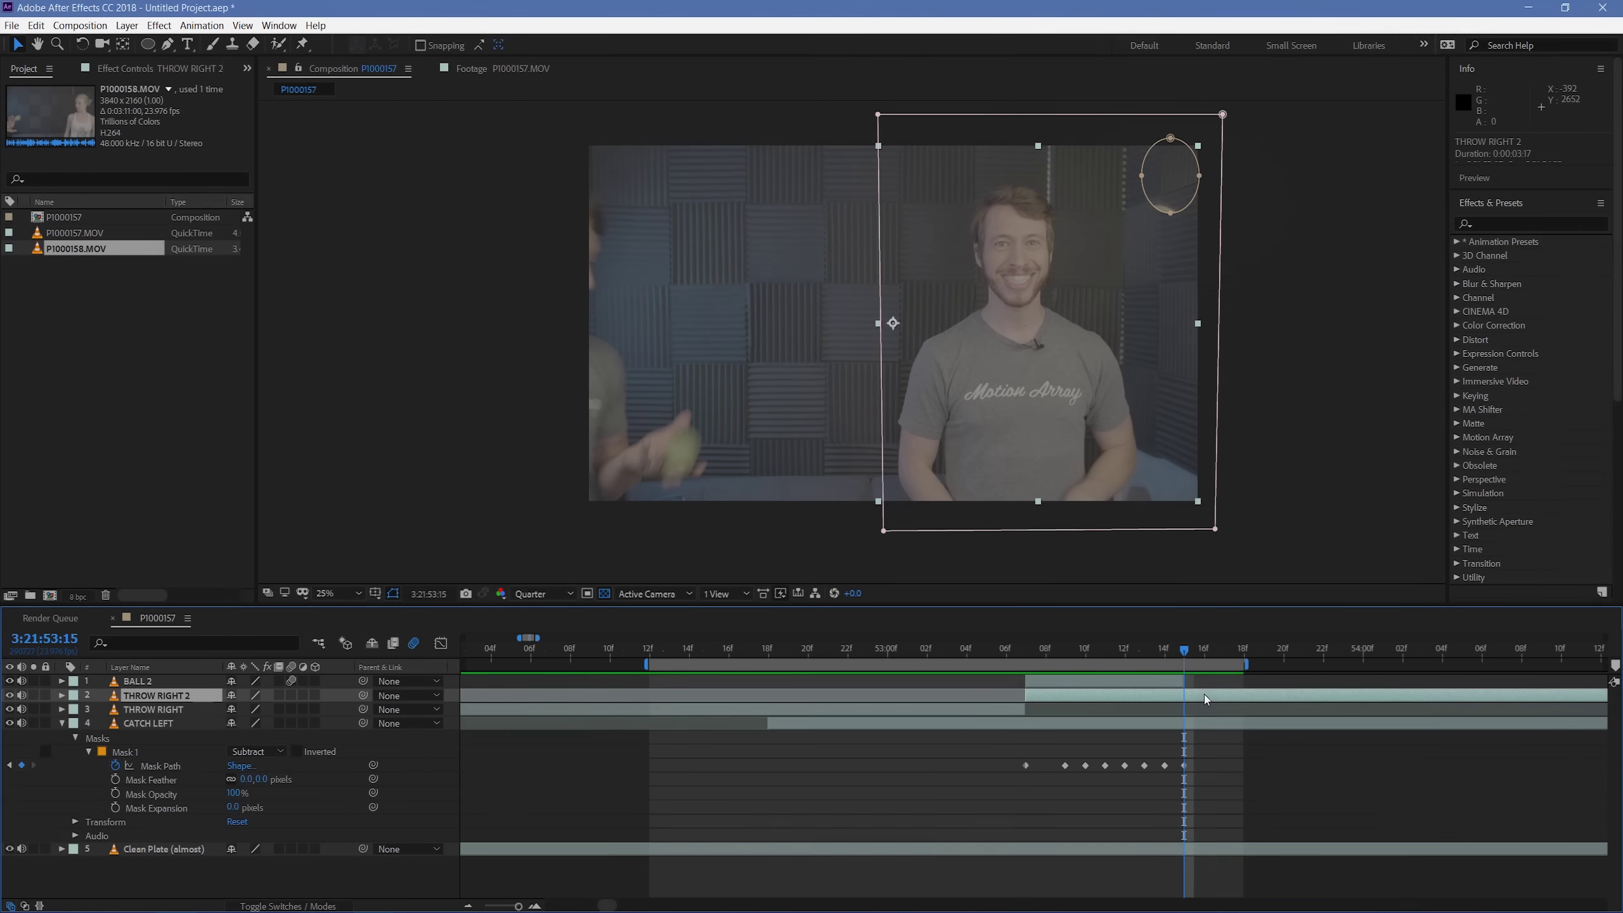
pyautogui.click(1169, 215)
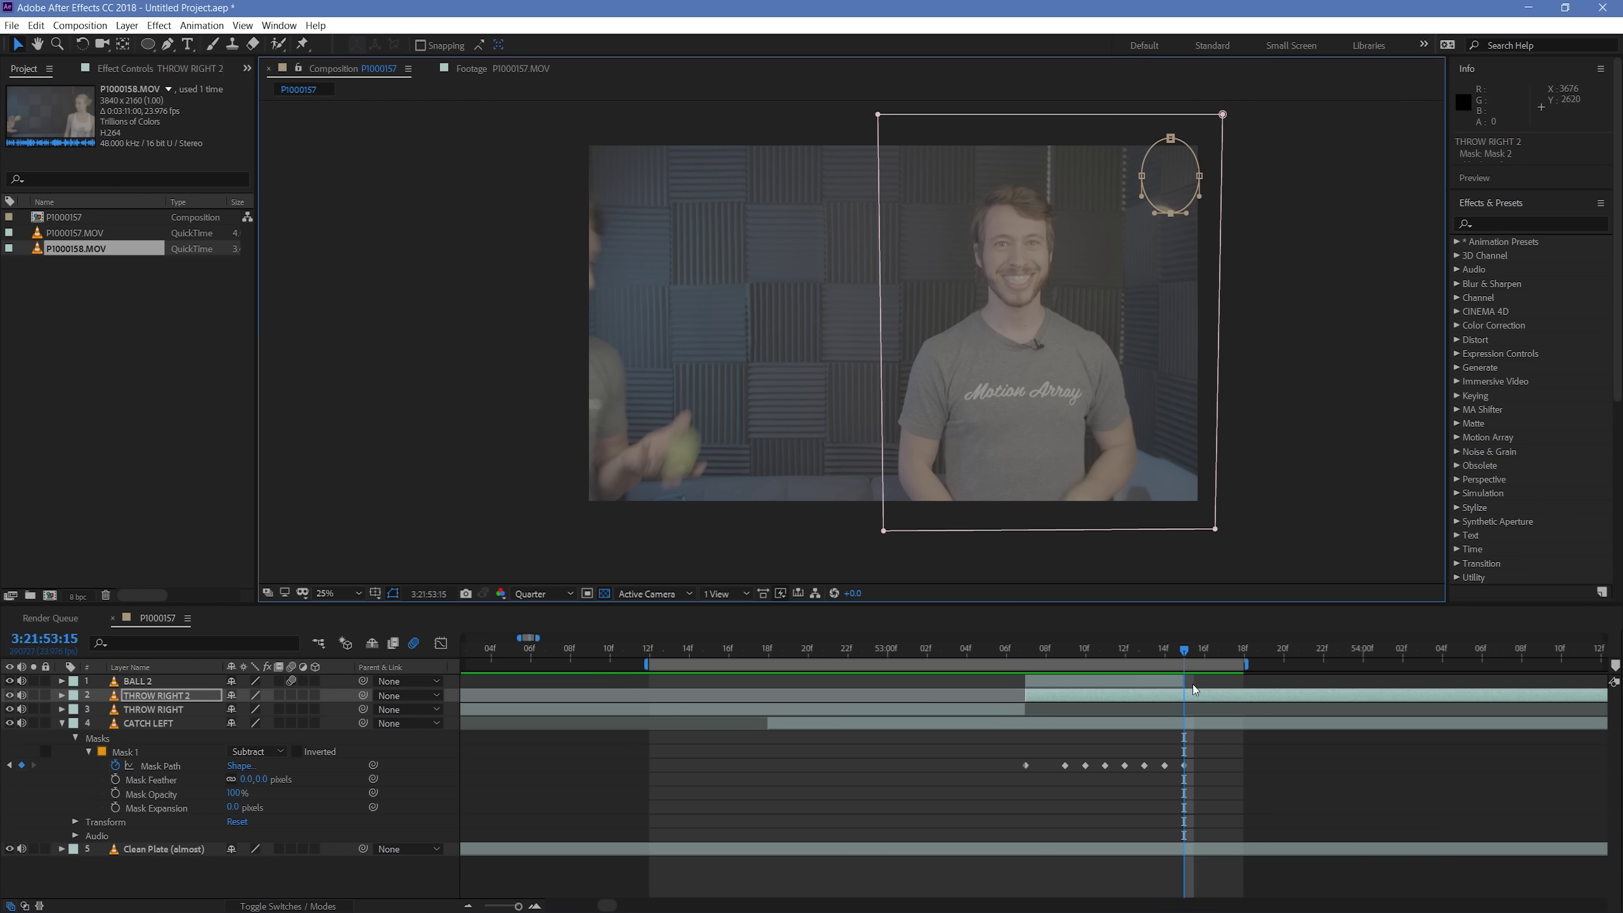
pyautogui.press('pageup')
pyautogui.press('pageup')
pyautogui.click(1174, 700)
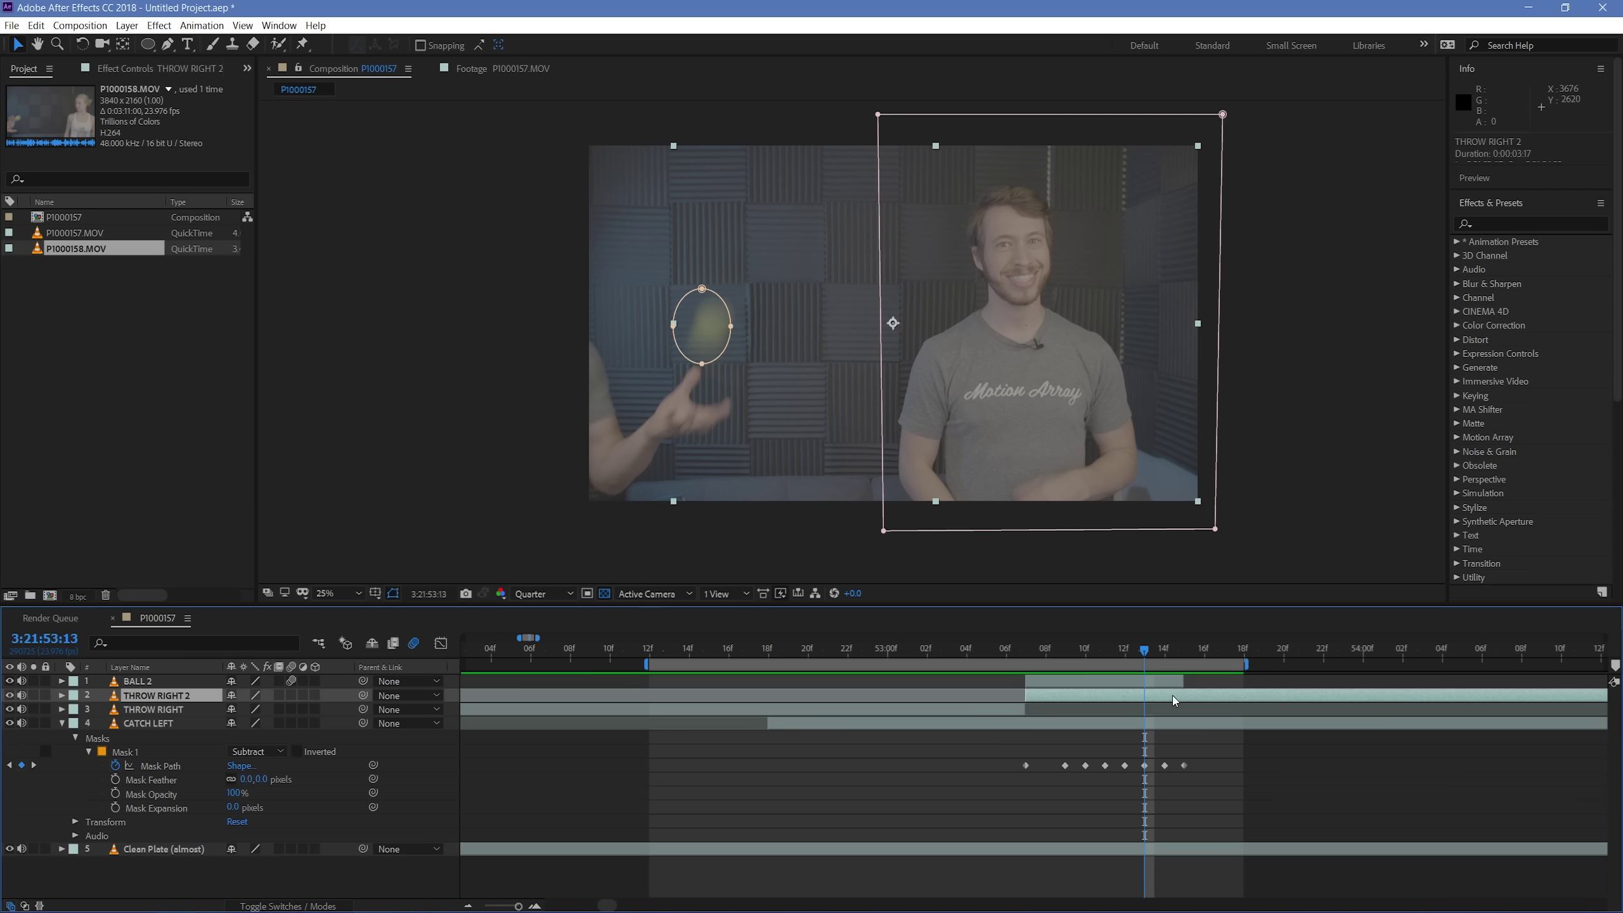
pyautogui.hotkey('ctrl', 'shift', 'd')
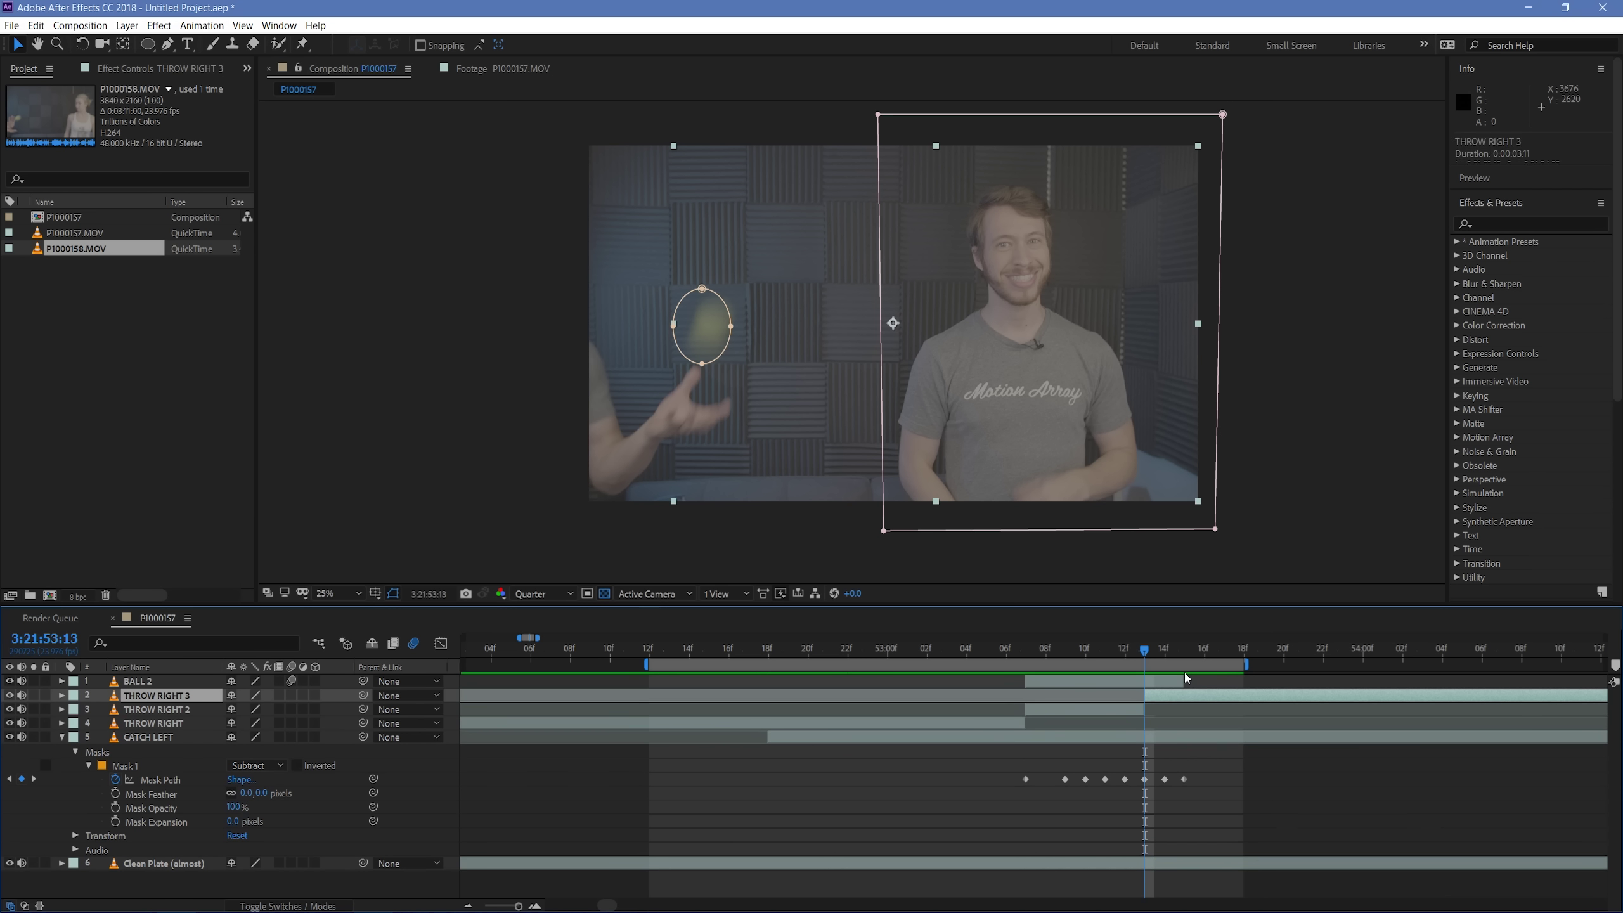
pyautogui.hotkey('ctrl', 'z')
# Step: Split THROW RIGHT 2 at 3:21:53:14 and delete the subtracting Mask 2 from the part after the split
pyautogui.press('pagedown')
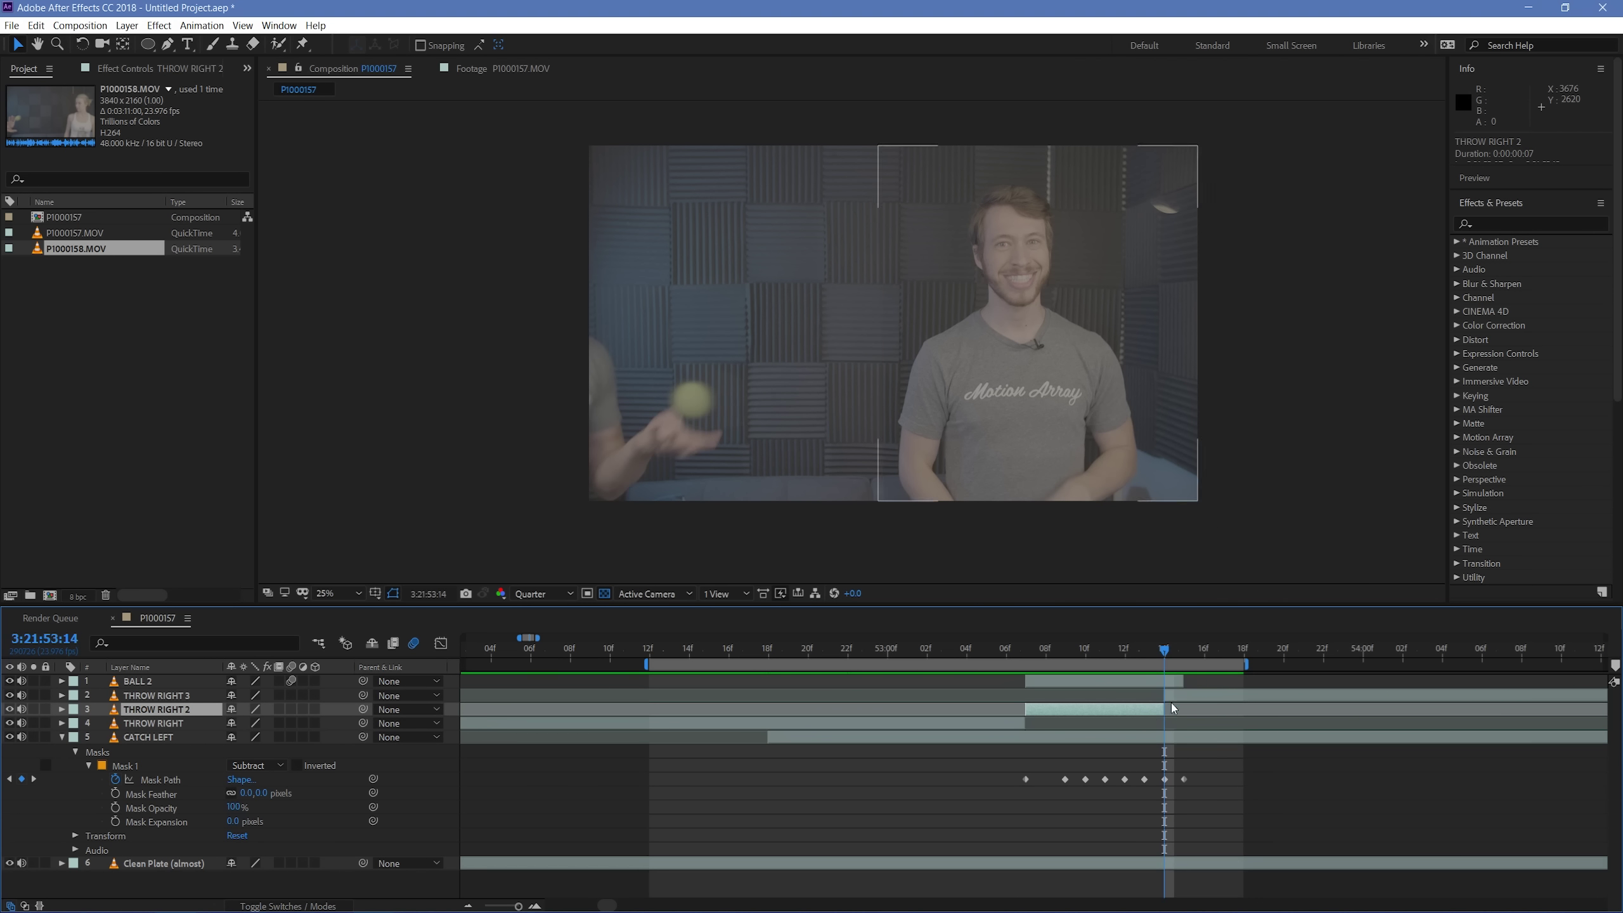
pyautogui.hotkey('ctrl', 'shift', 'd')
pyautogui.hotkey('ctrl', '`')
pyautogui.click(62, 694)
pyautogui.click(75, 709)
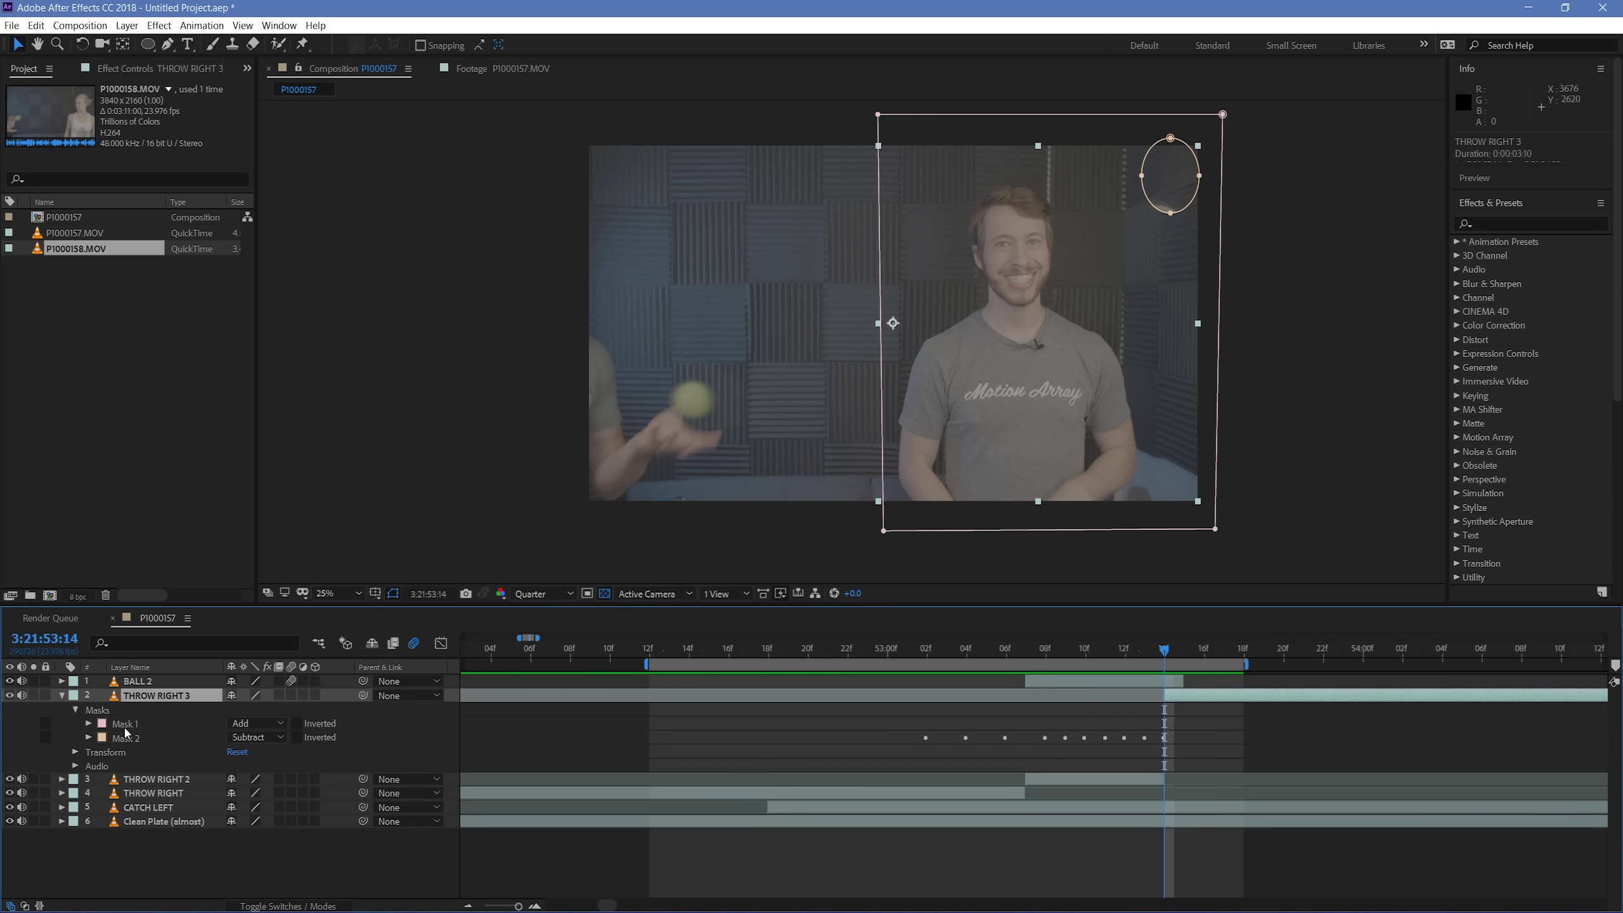
pyautogui.click(127, 736)
pyautogui.press('Delete')
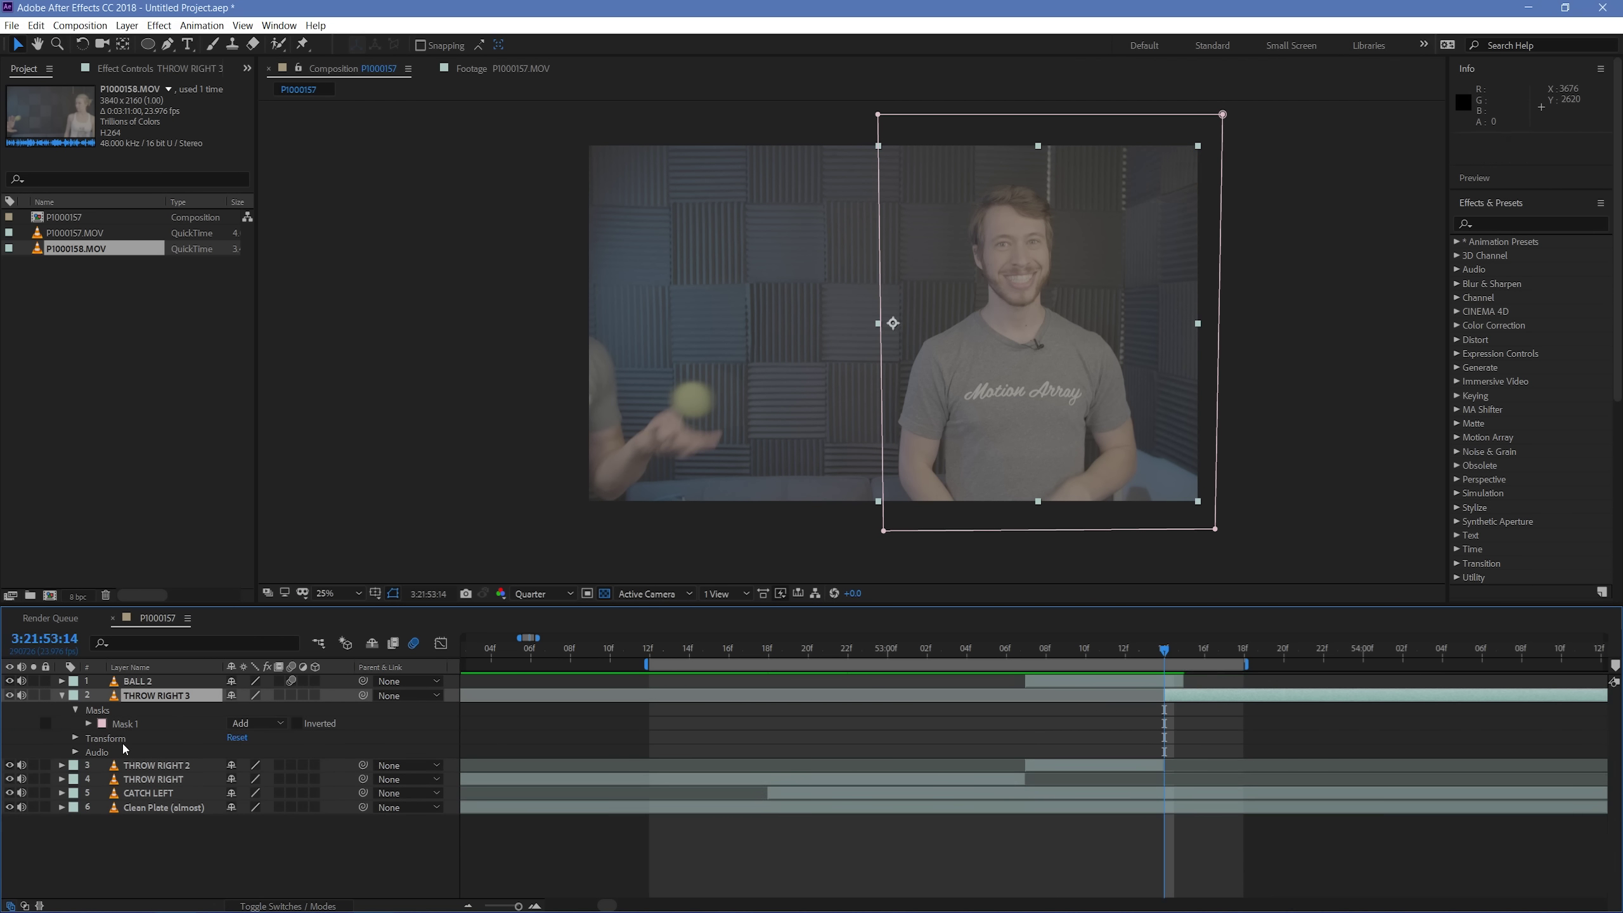
pyautogui.click(945, 903)
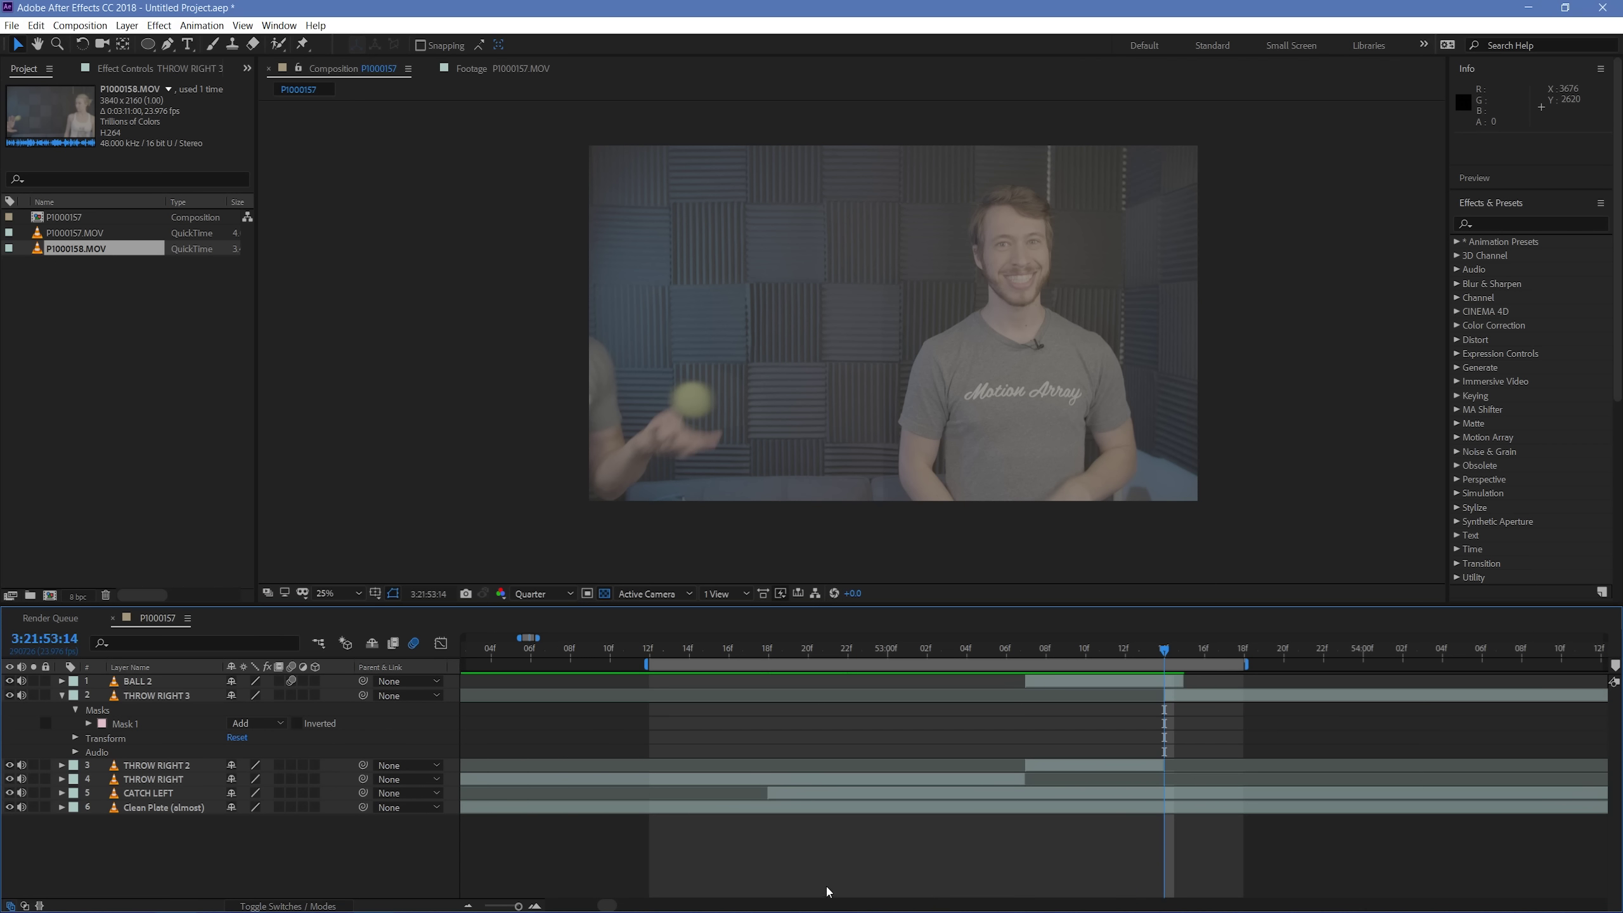
# Step: Examine the throw frame by frame, back from 3:21:53:14 to 3:21:52:17 and forward again, looking for mask edges and lighting jumps
pyautogui.press('pageup')
pyautogui.press('pageup')
pyautogui.press('pageup')
pyautogui.press('pageup')
pyautogui.press('pageup')
pyautogui.press('pageup')
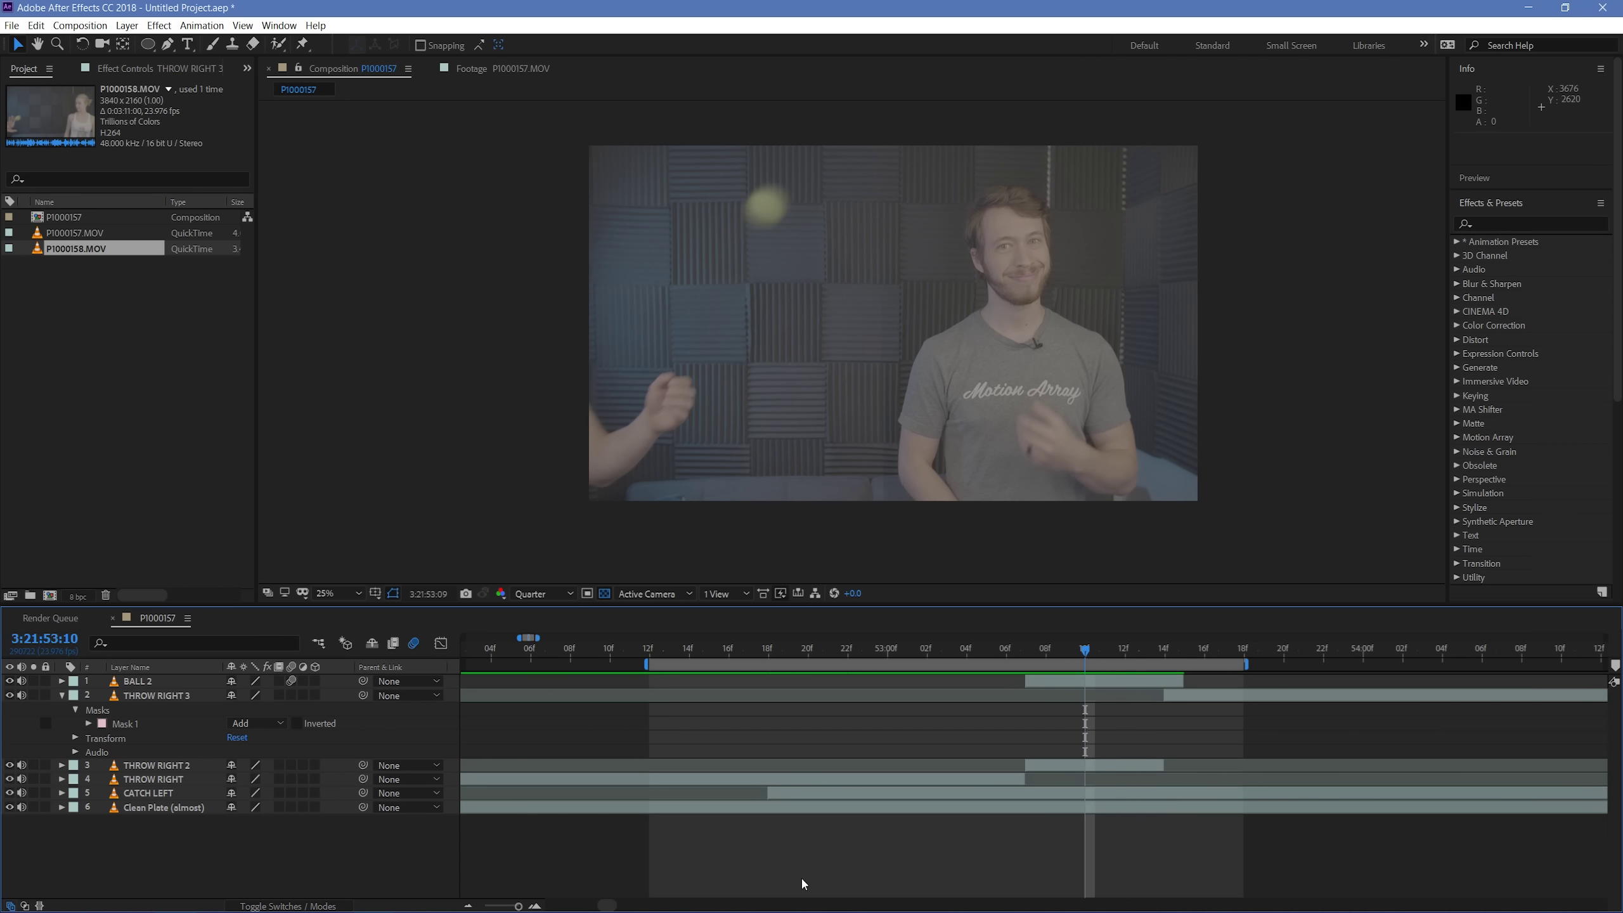
pyautogui.press('pageup')
pyautogui.press('pageup')
pyautogui.press('pageup')
pyautogui.press('pageup')
pyautogui.press('pageup')
pyautogui.press('pageup')
pyautogui.press('pageup')
pyautogui.press('pageup')
pyautogui.press('pageup')
pyautogui.press('pageup')
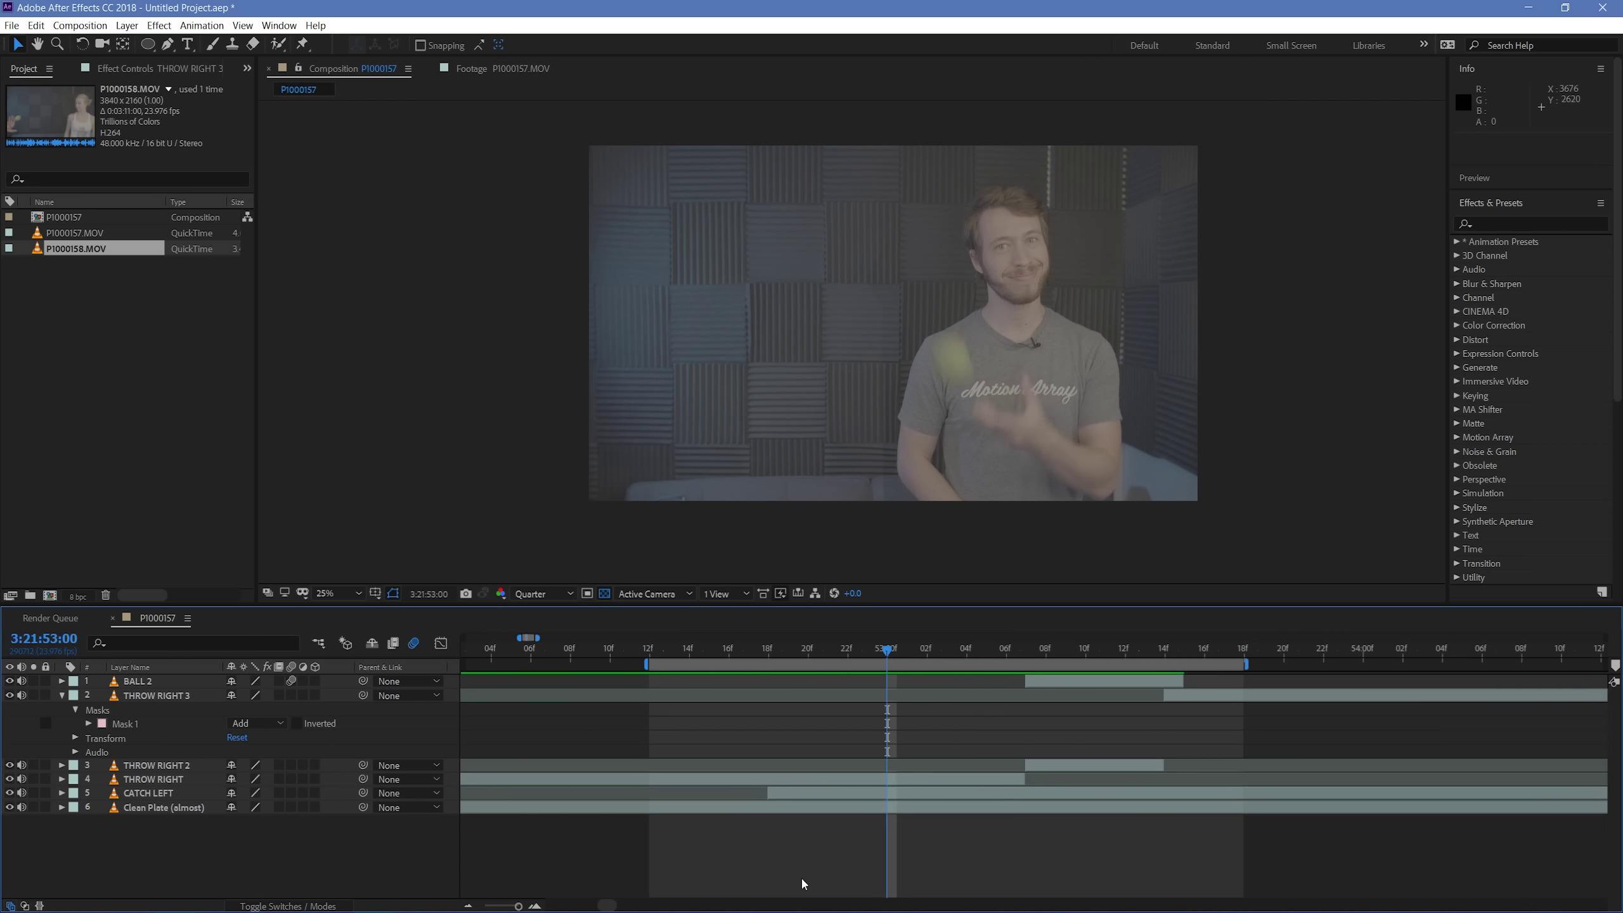
pyautogui.press('pageup')
pyautogui.press('pageup')
pyautogui.press('pageup')
pyautogui.press('pageup')
pyautogui.press('pageup')
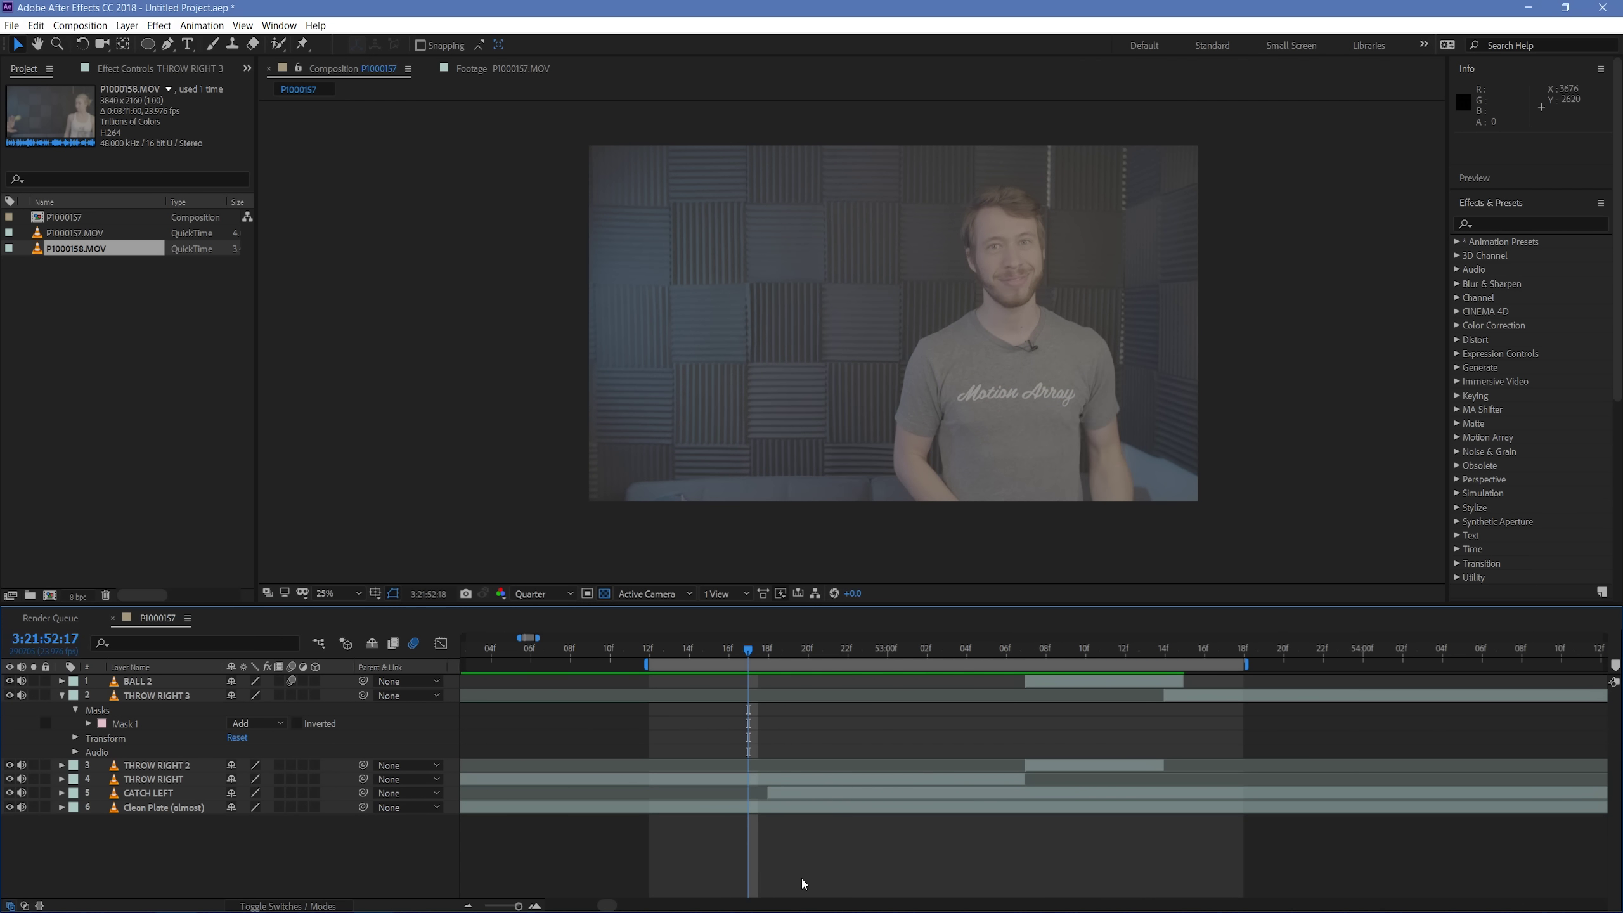
pyautogui.press('pagedown')
pyautogui.press('pagedown')
pyautogui.press('pagedown')
pyautogui.press('pagedown')
pyautogui.press('pagedown')
pyautogui.press('pagedown')
pyautogui.press('pagedown')
pyautogui.press('pagedown')
pyautogui.press('pagedown')
pyautogui.press('pagedown')
pyautogui.press('pagedown')
pyautogui.press('pagedown')
pyautogui.press('pagedown')
pyautogui.press('pagedown')
pyautogui.press('pagedown')
pyautogui.press('pagedown')
pyautogui.press('pagedown')
pyautogui.press('pagedown')
pyautogui.press('pagedown')
pyautogui.press('pagedown')
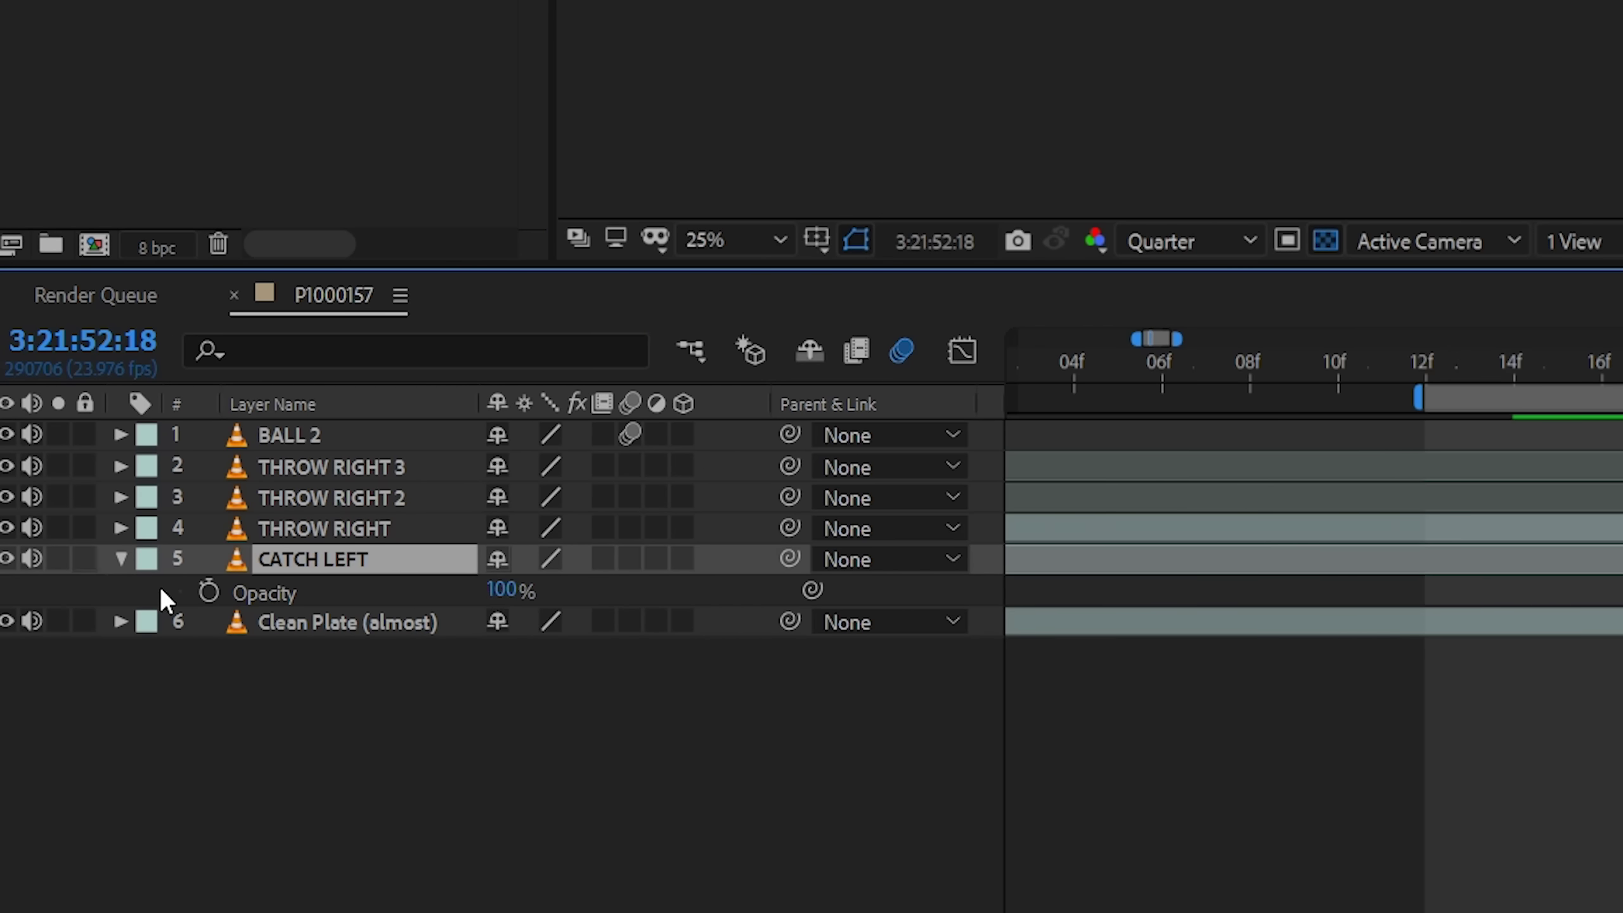
# Step: Add a 100% Opacity keyframe to CATCH LEFT at 3:21:52:18 and extend the layer's start back to 3:21:52:12
pyautogui.click(209, 592)
pyautogui.moveTo(863, 363); pyautogui.dragTo(774, 368)
pyautogui.moveTo(859, 562); pyautogui.dragTo(599, 562)
pyautogui.press('pageup')
pyautogui.press('pageup')
pyautogui.press('pageup')
pyautogui.press('pageup')
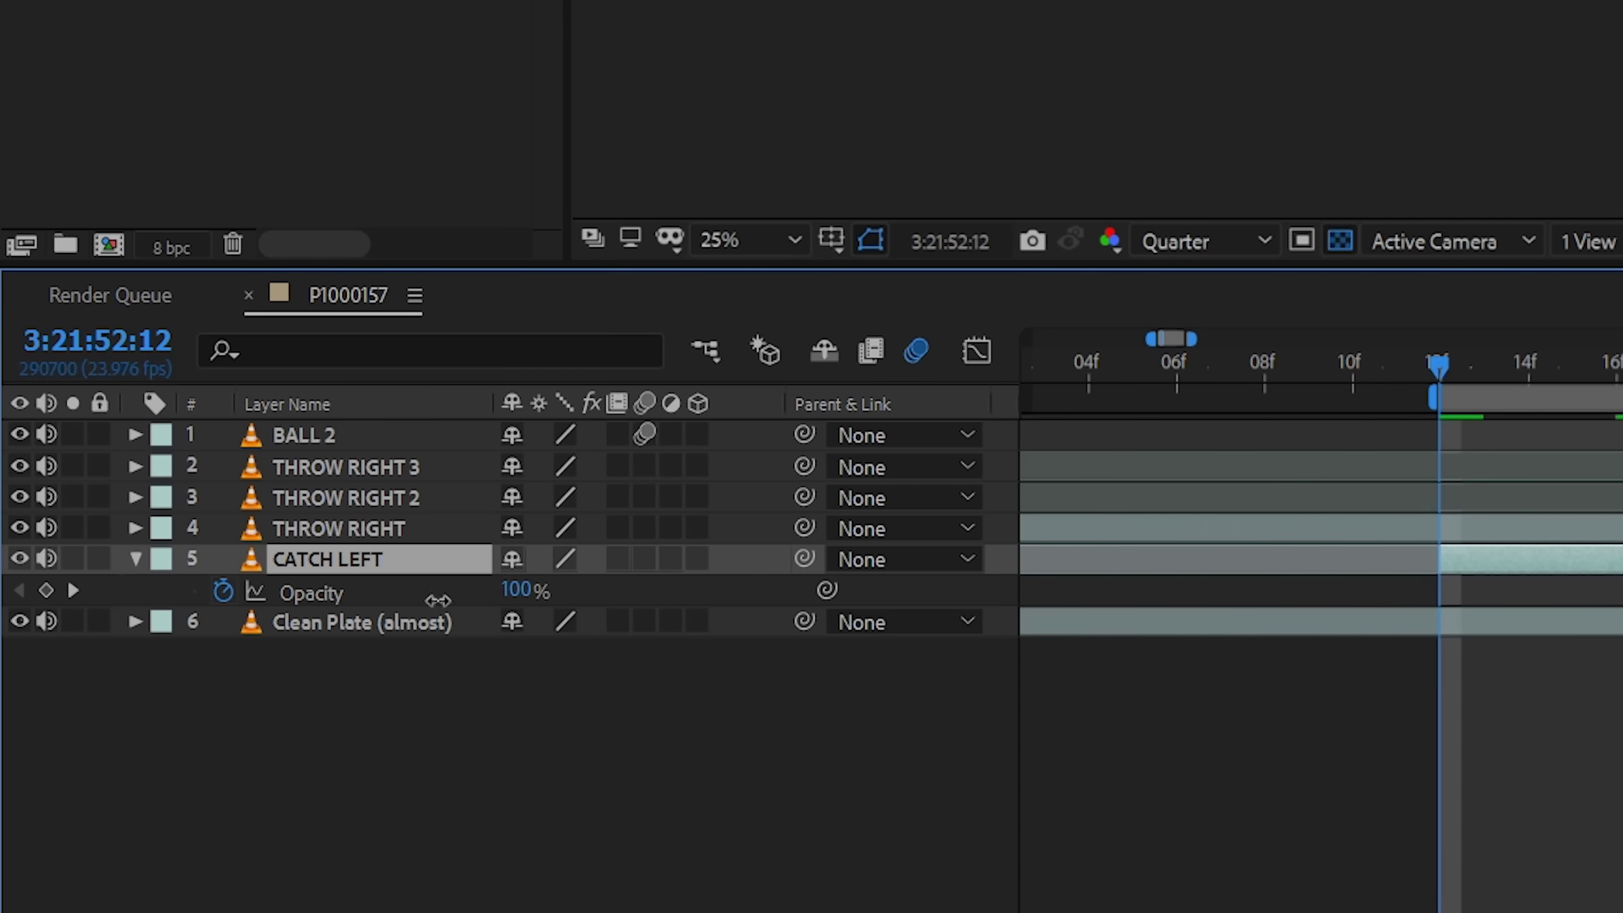
# Step: Make CATCH LEFT fully transparent at 3:21:52:12 so it fades in, and play back the transition
pyautogui.moveTo(438, 599); pyautogui.dragTo(375, 599)
pyautogui.press('pagedown')
pyautogui.press('pagedown')
pyautogui.press('pagedown')
pyautogui.press('pagedown')
pyautogui.press('pagedown')
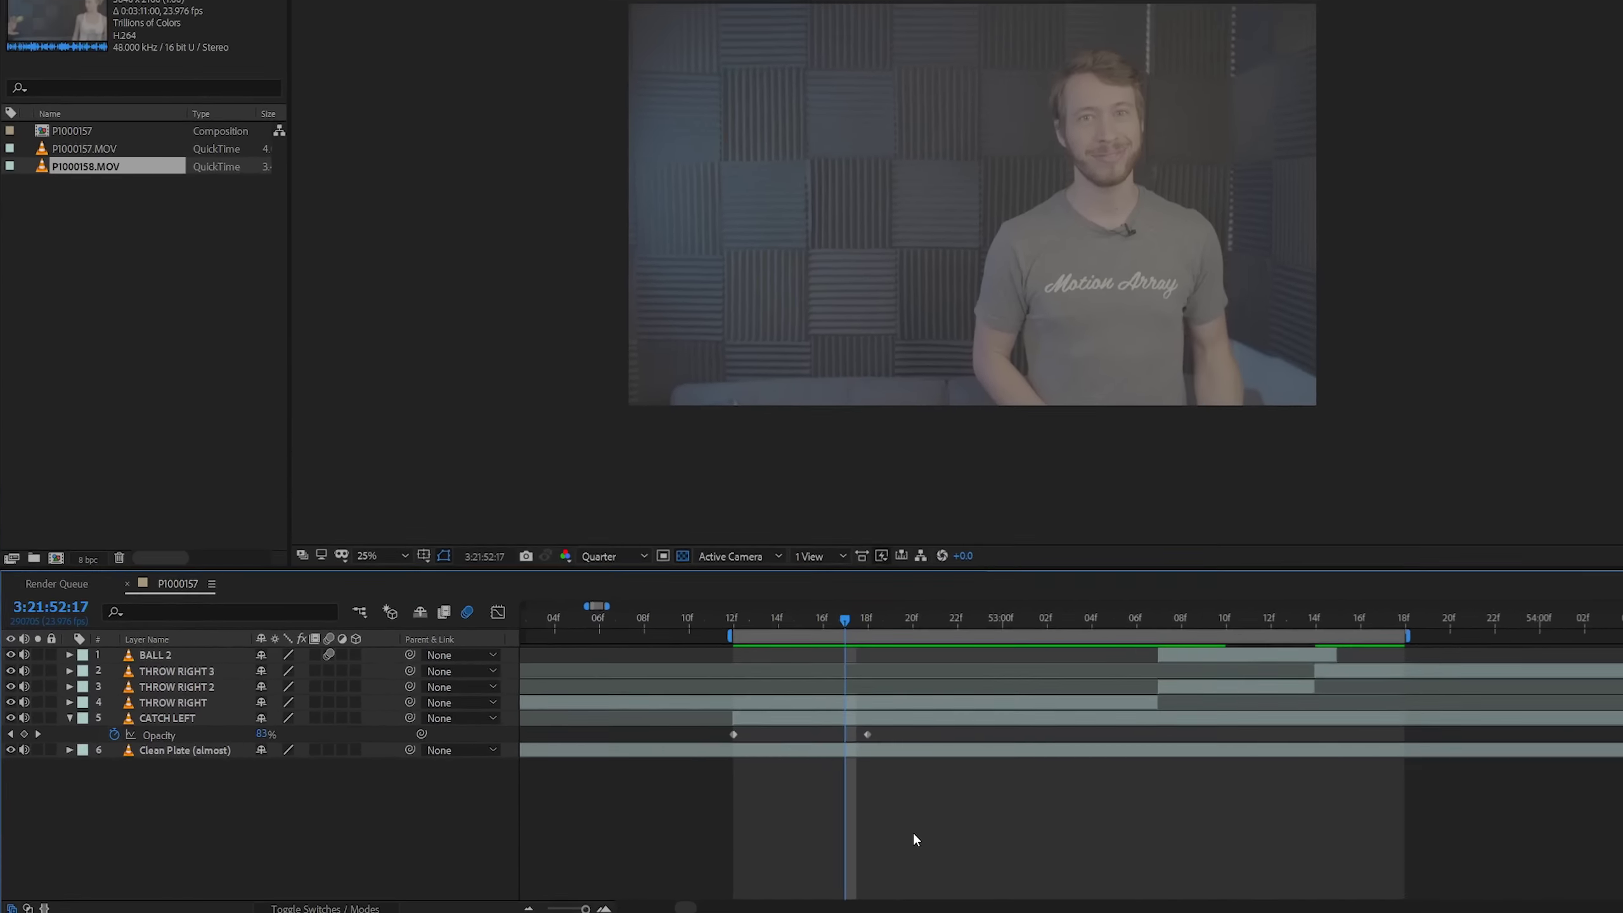
pyautogui.press('space')
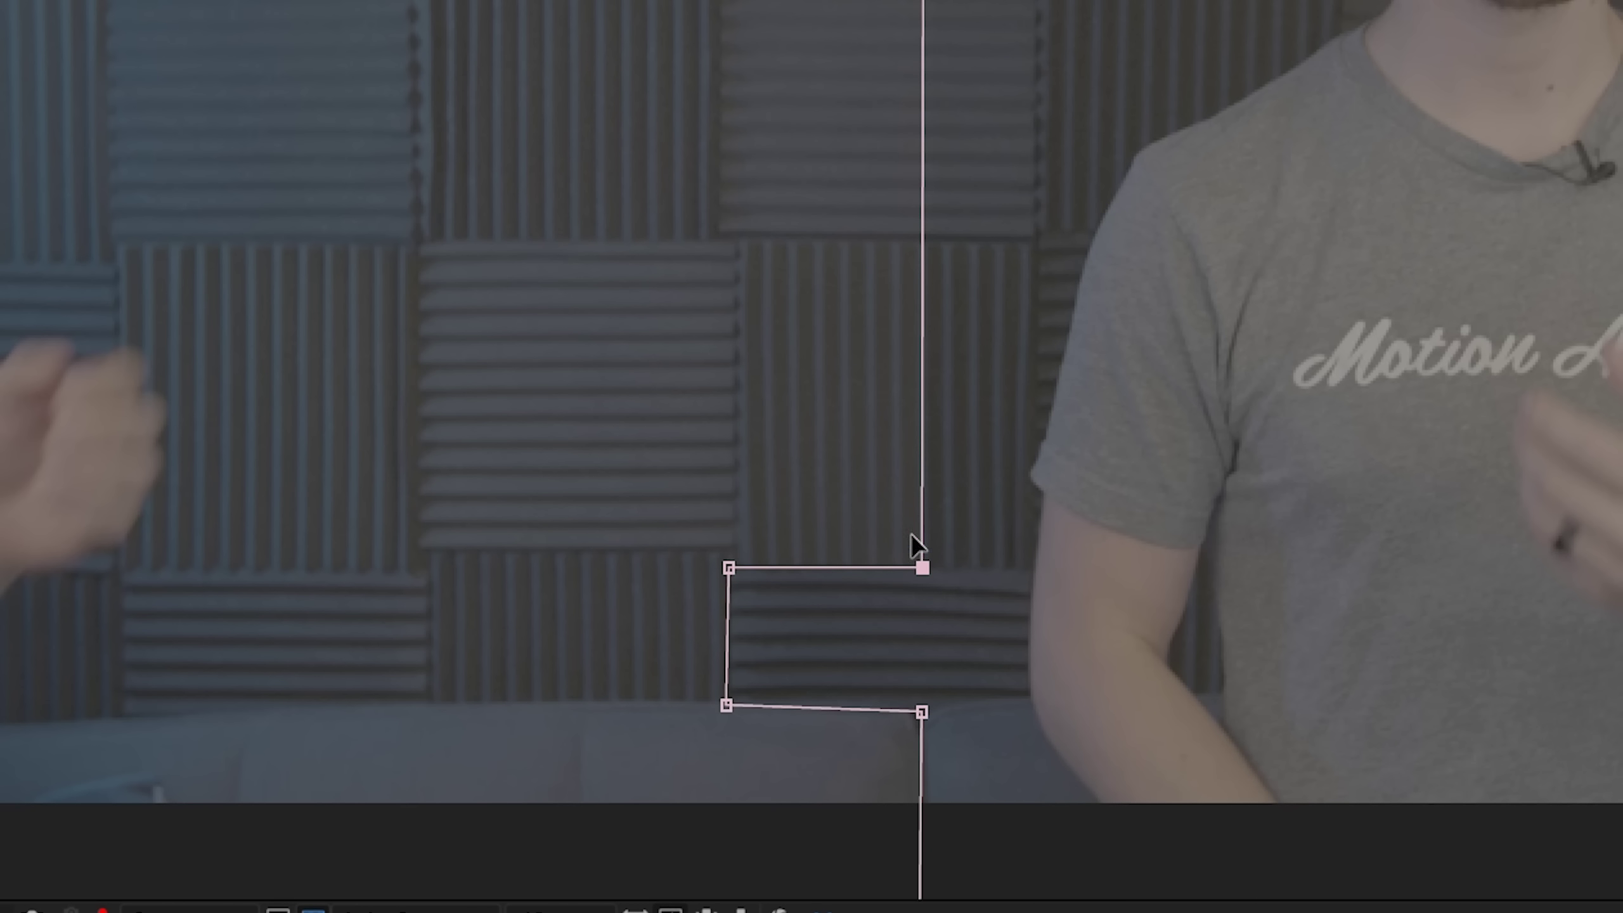
# Step: Reshape the THROW RIGHT 2 mask edge at 3:21:53:09, moving and adding vertices so it follows the foam panel seams between the two people
pyautogui.moveTo(918, 548); pyautogui.dragTo(737, 545)
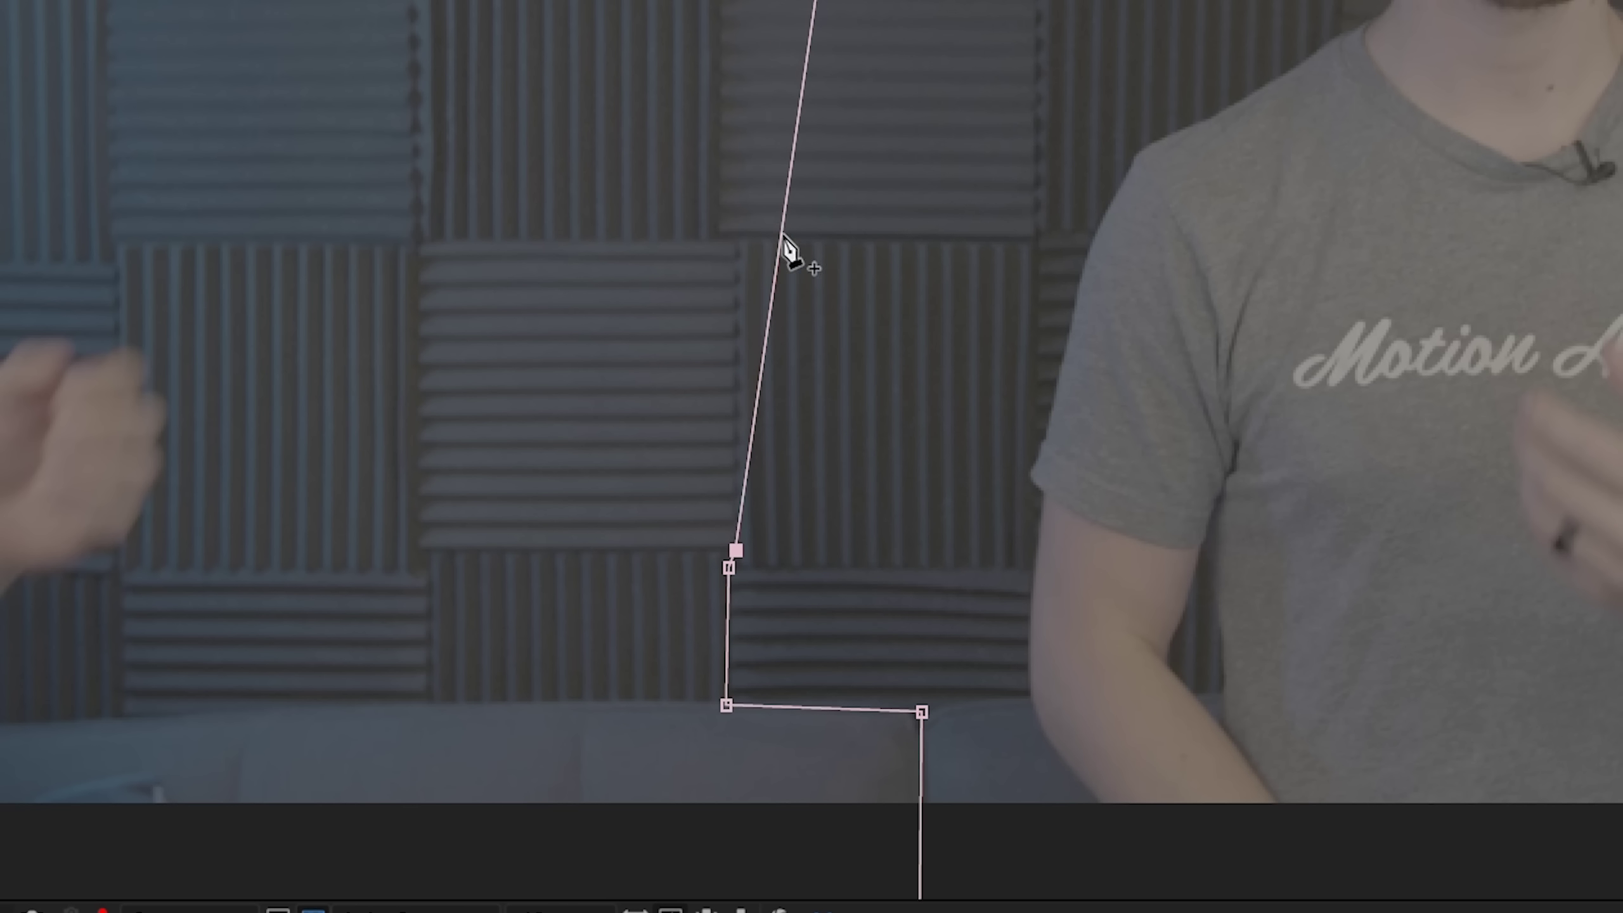
pyautogui.moveTo(780, 241); pyautogui.dragTo(737, 247)
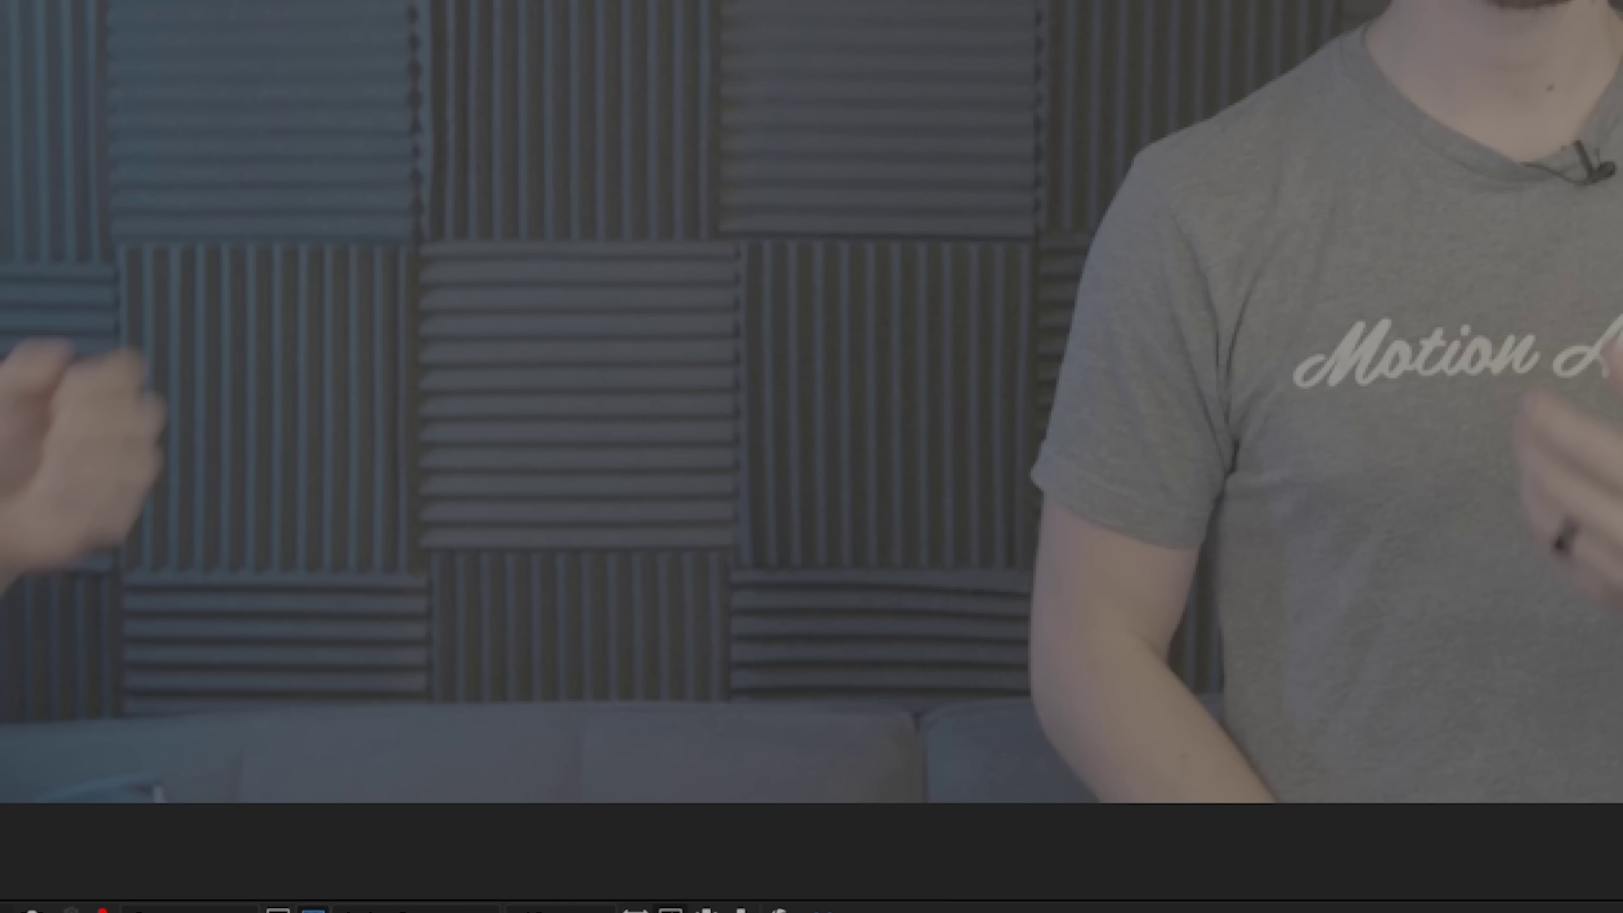
pyautogui.moveTo(820, 412); pyautogui.dragTo(924, 807)
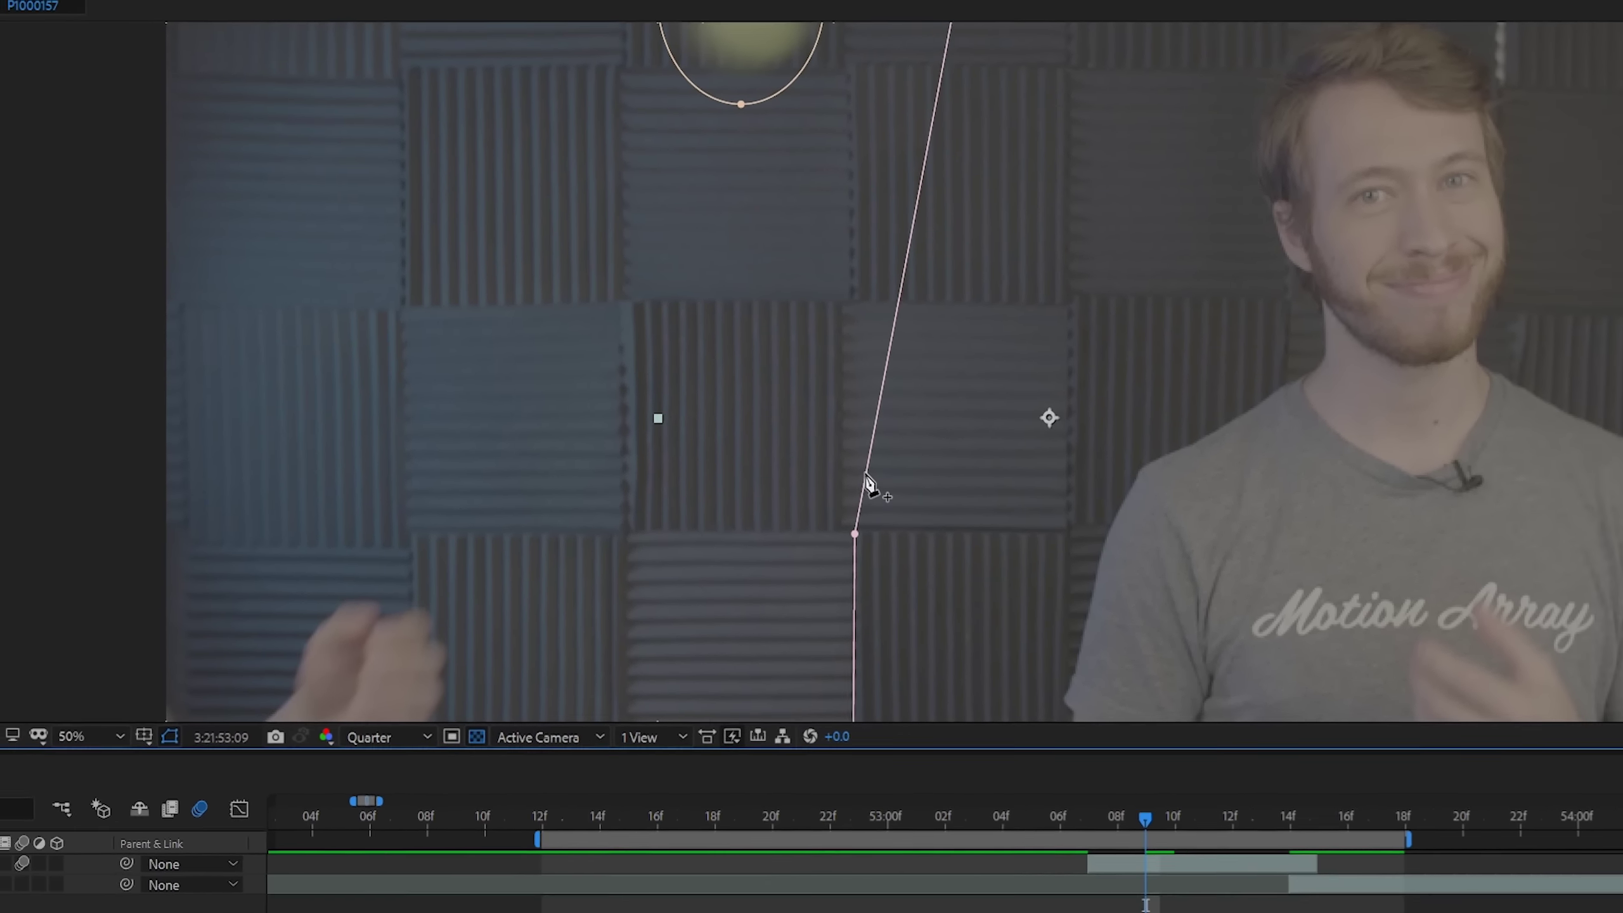
pyautogui.click(859, 544)
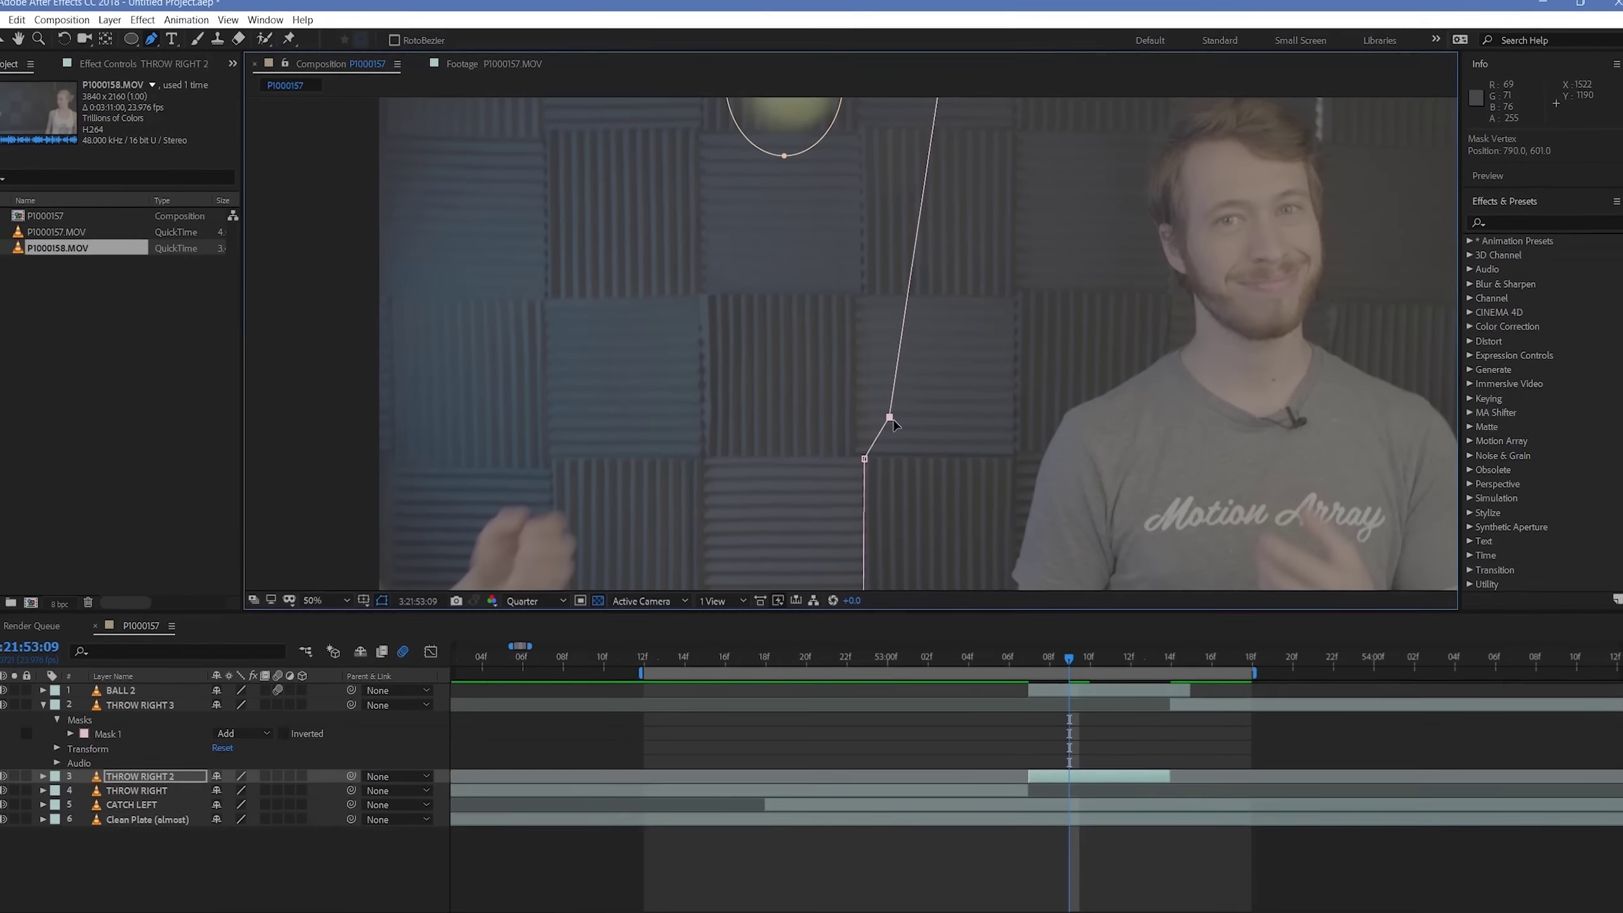
pyautogui.moveTo(871, 446); pyautogui.dragTo(1044, 501)
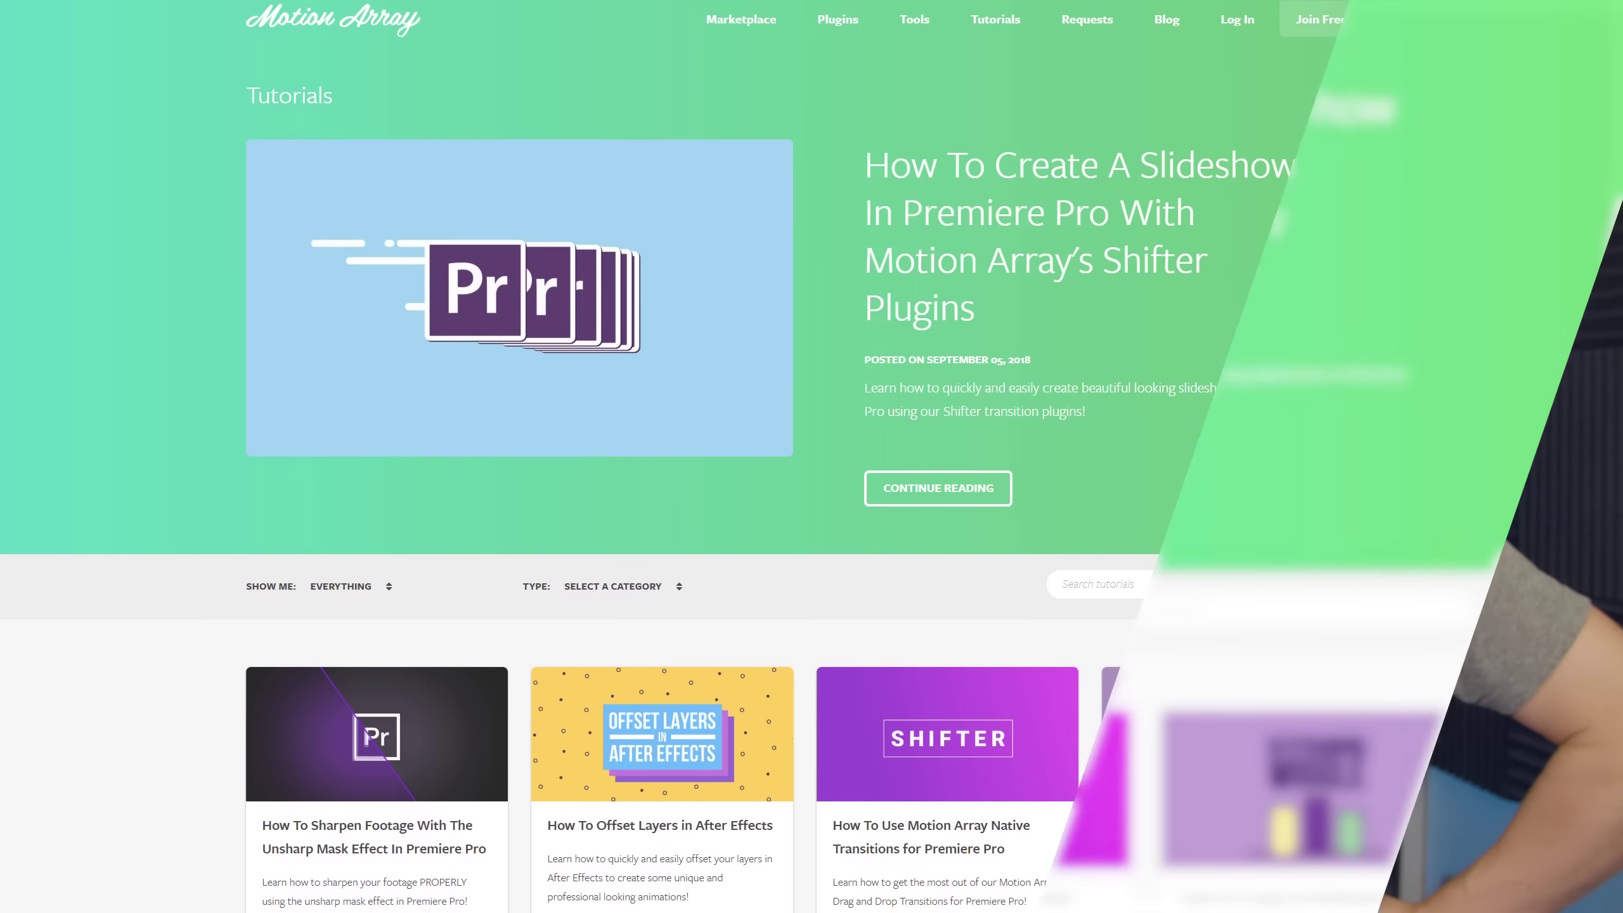
# Step: Switch to the Motion Array website and look through the tutorial cards listed on its Tutorials page
pyautogui.scroll(-1, 1596, 32)
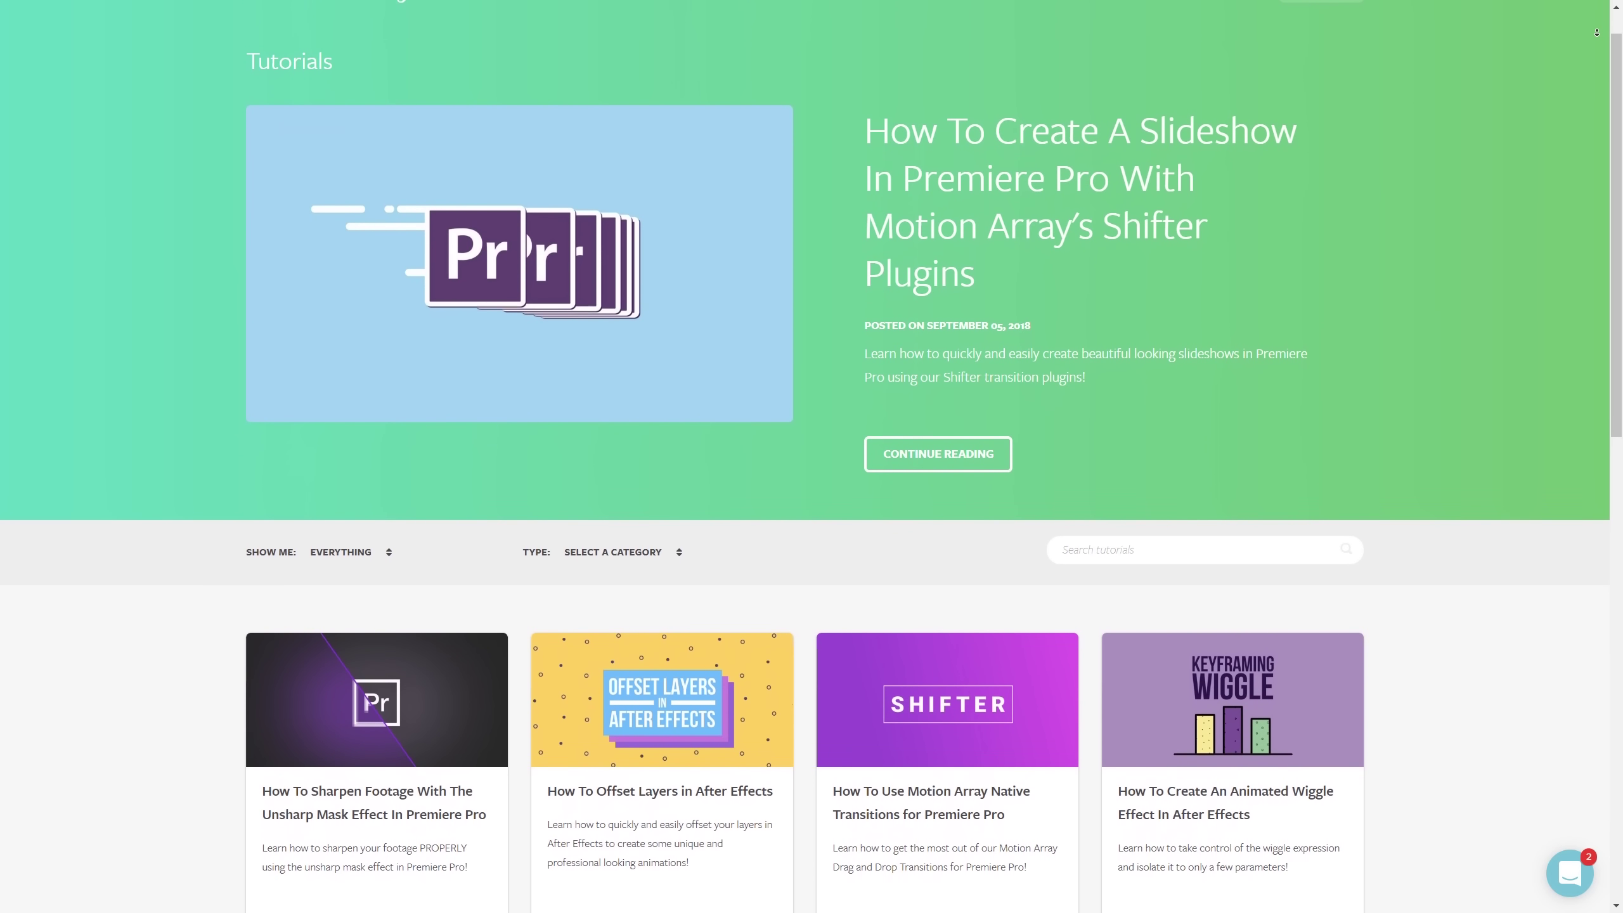
pyautogui.scroll(-2, 1596, 32)
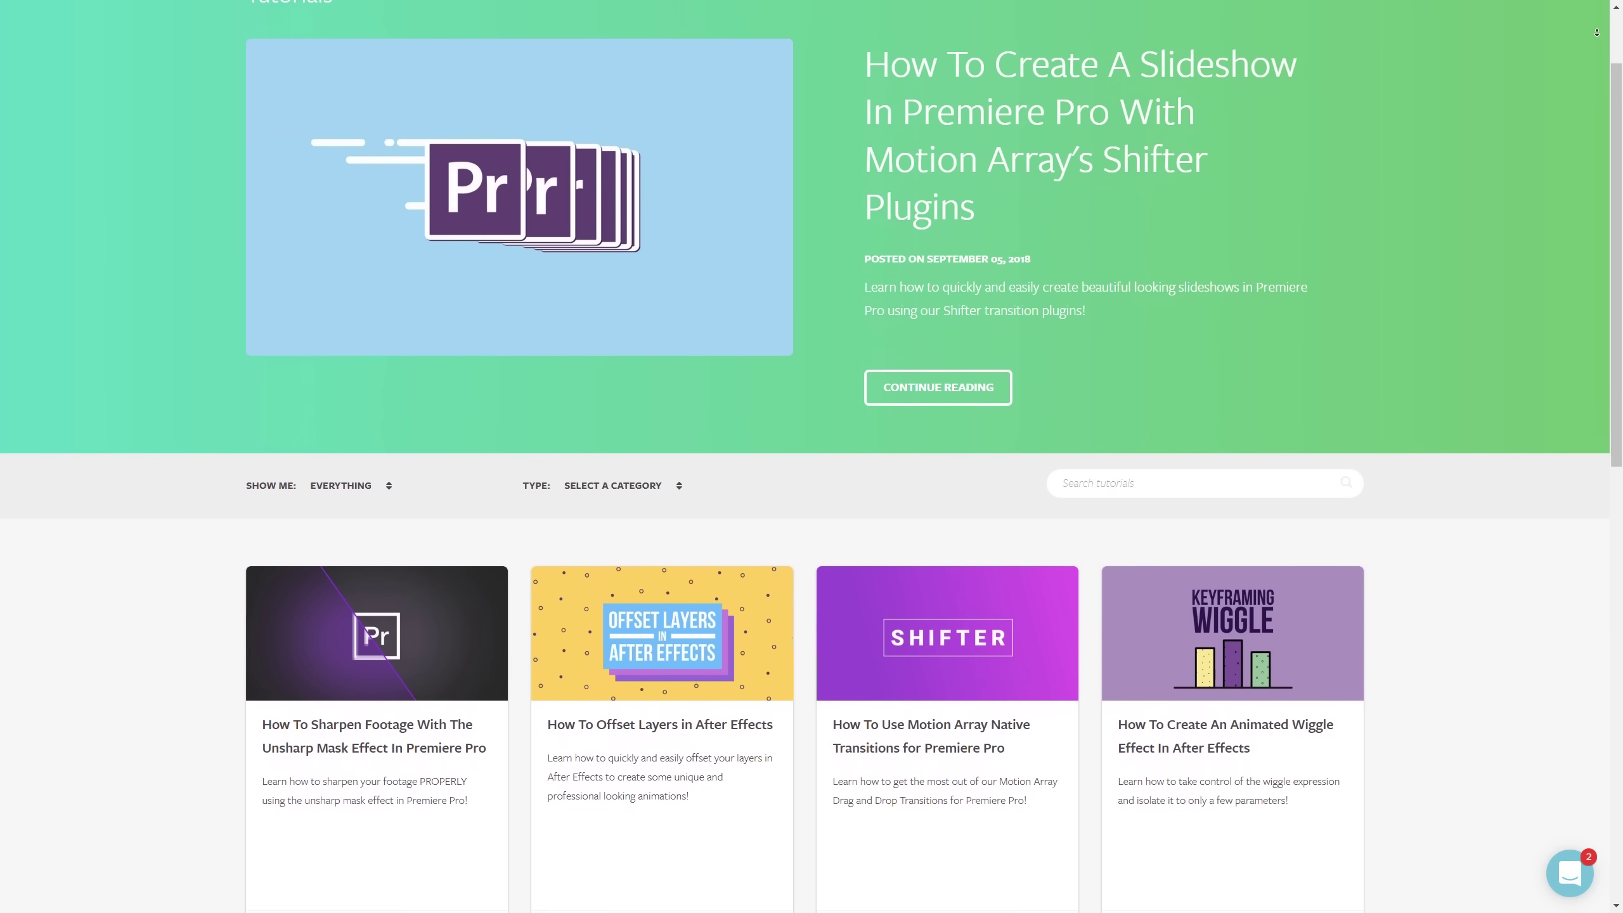
pyautogui.scroll(-2, 1596, 32)
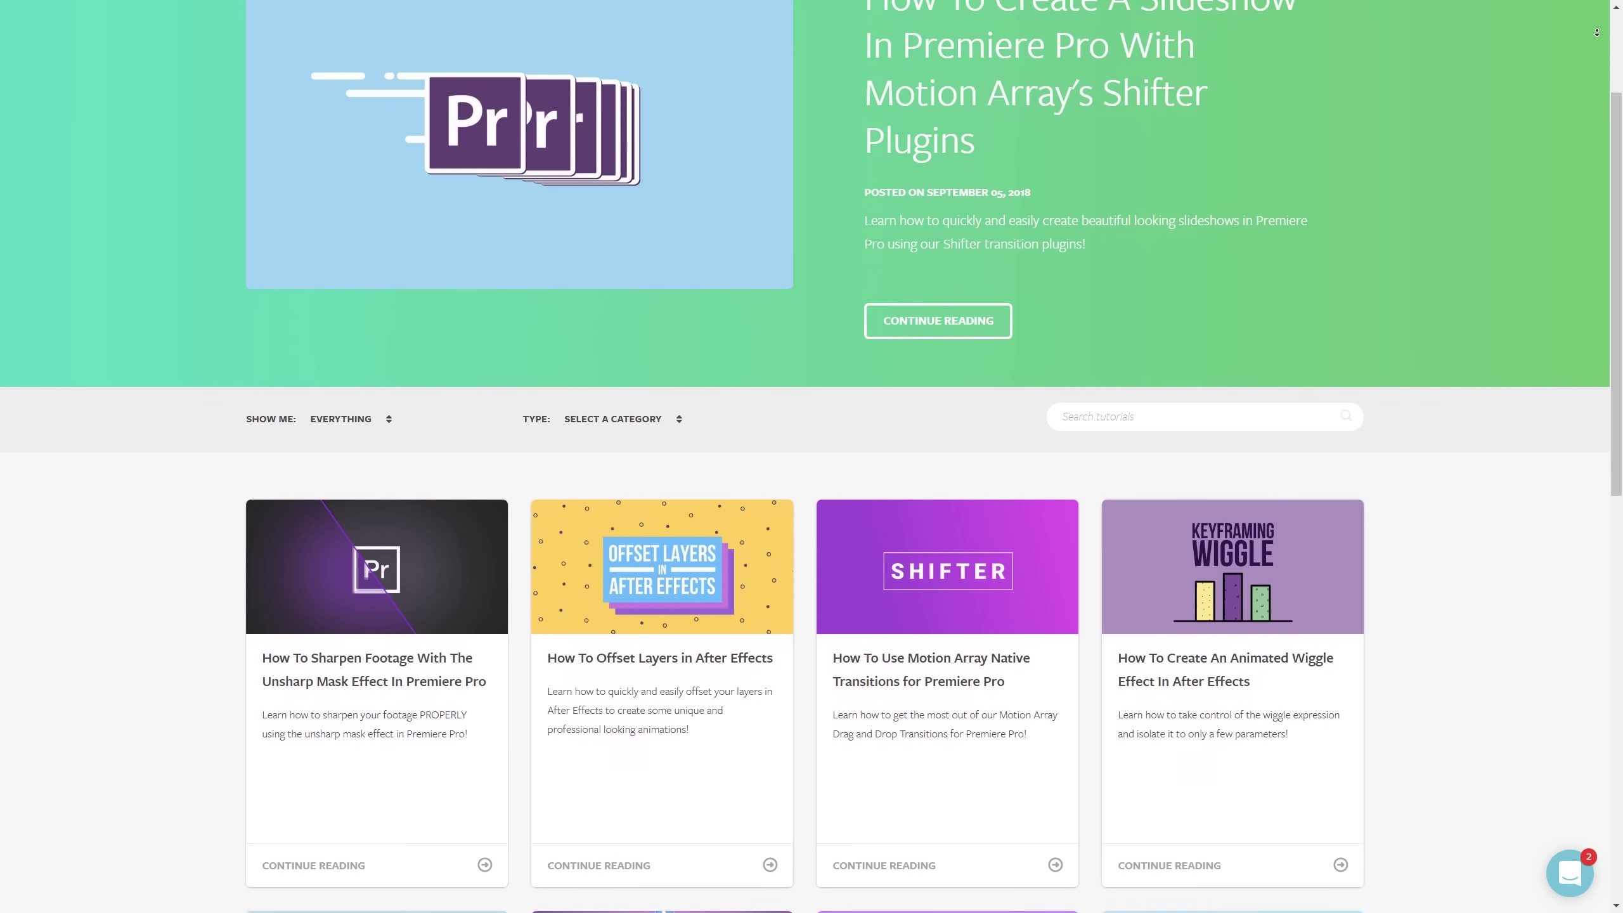
pyautogui.scroll(-2, 1597, 32)
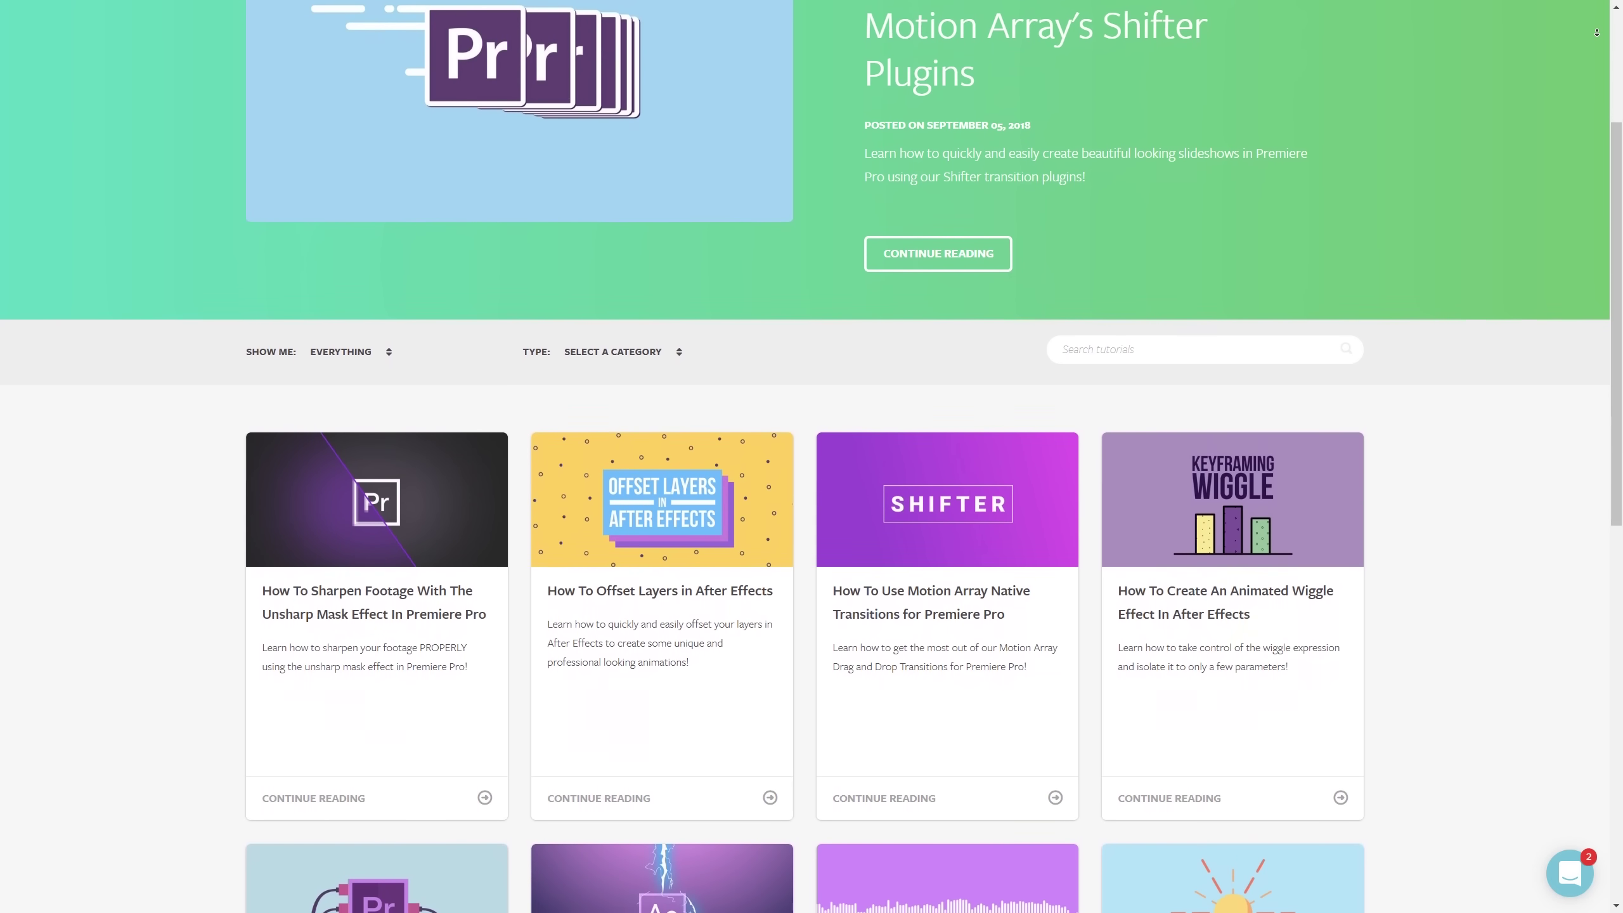
pyautogui.scroll(-1, 1596, 32)
pyautogui.scroll(-2, 1596, 32)
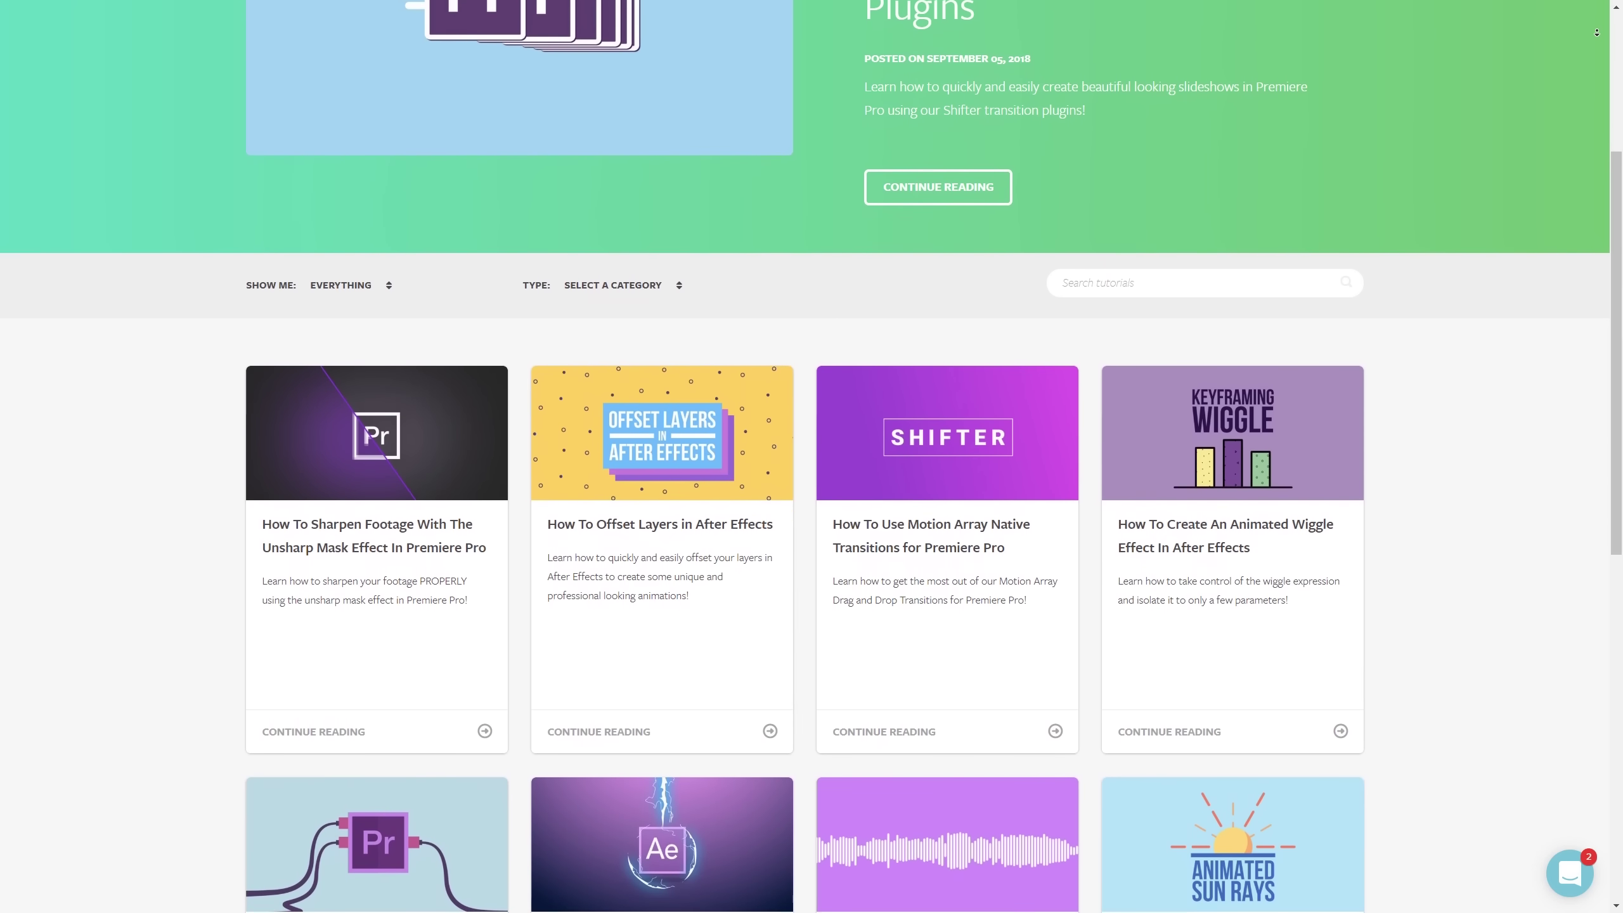
pyautogui.scroll(-2, 1597, 31)
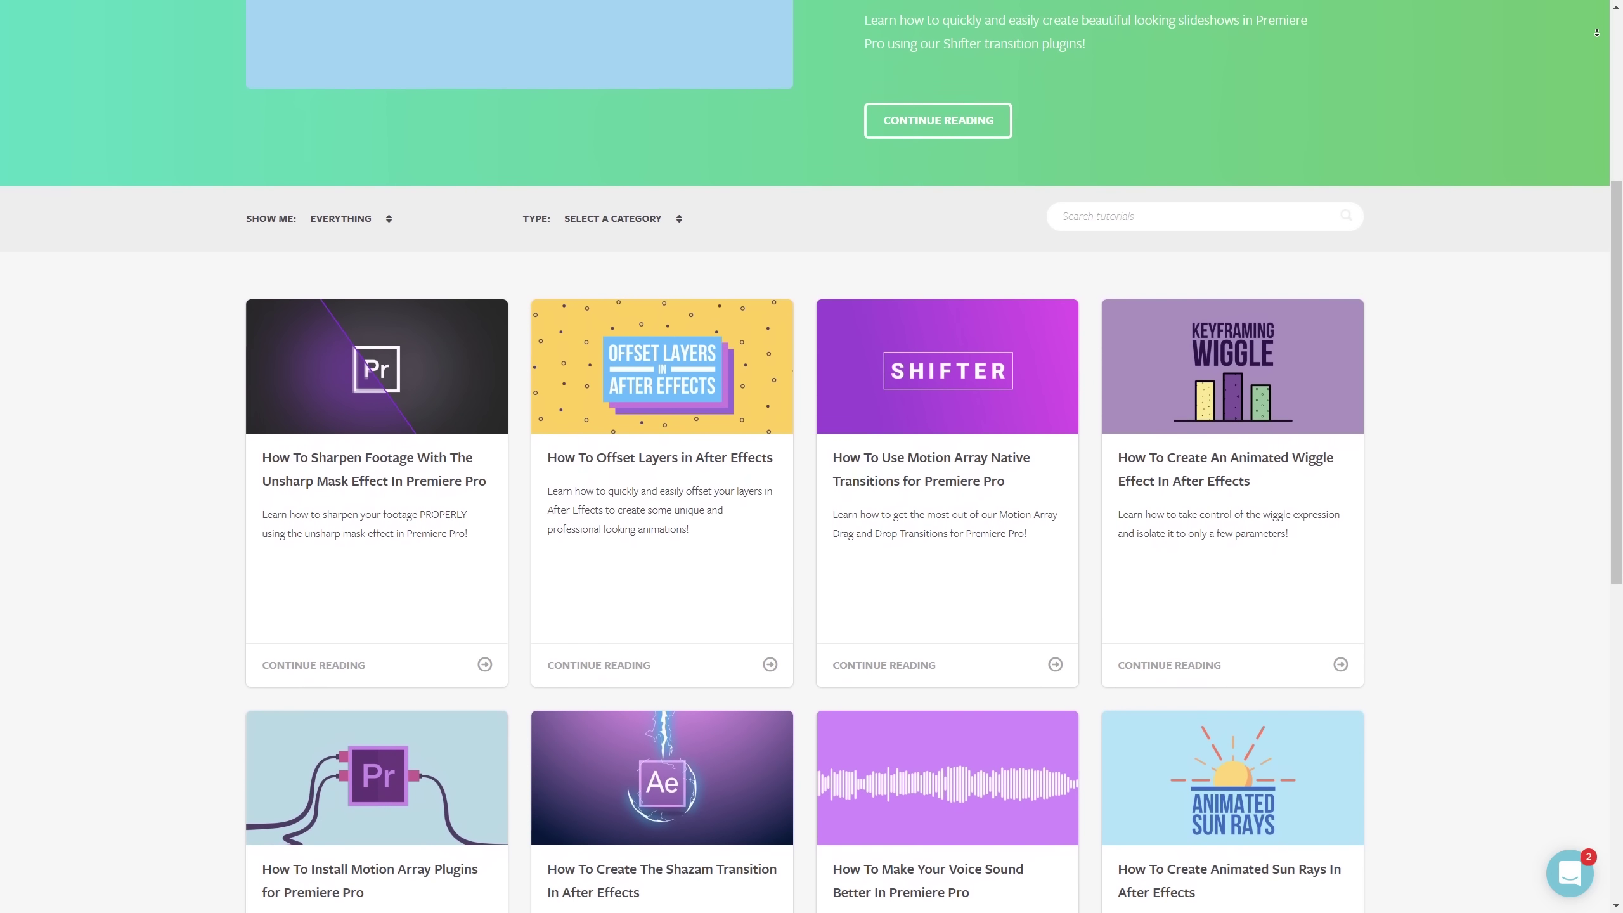
pyautogui.scroll(-2, 1597, 31)
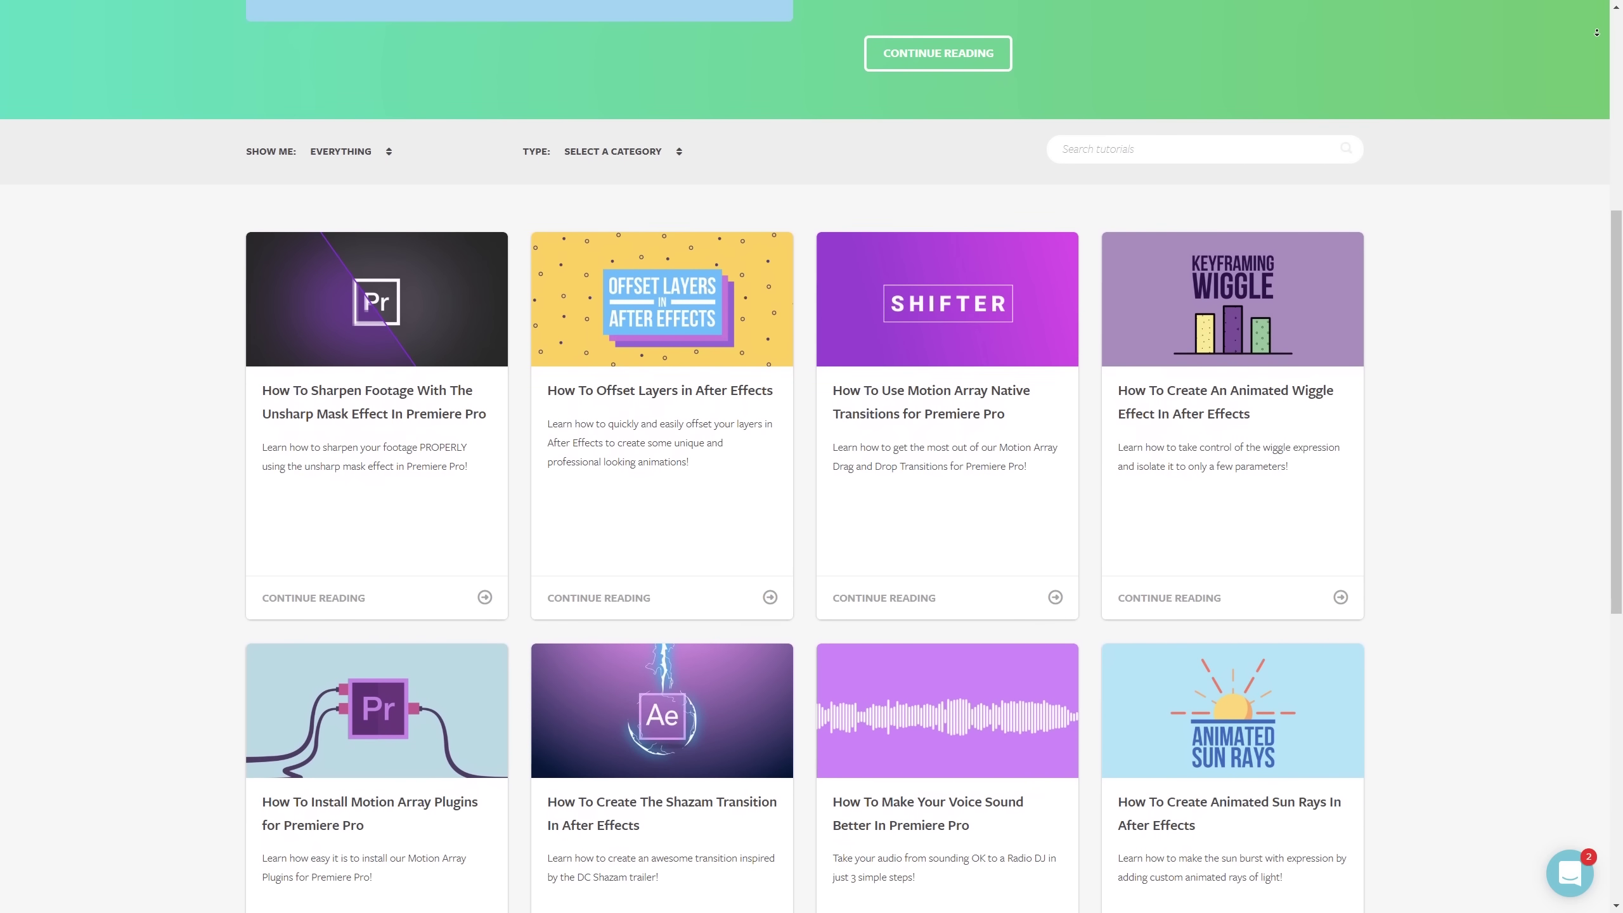
pyautogui.scroll(-2, 1596, 32)
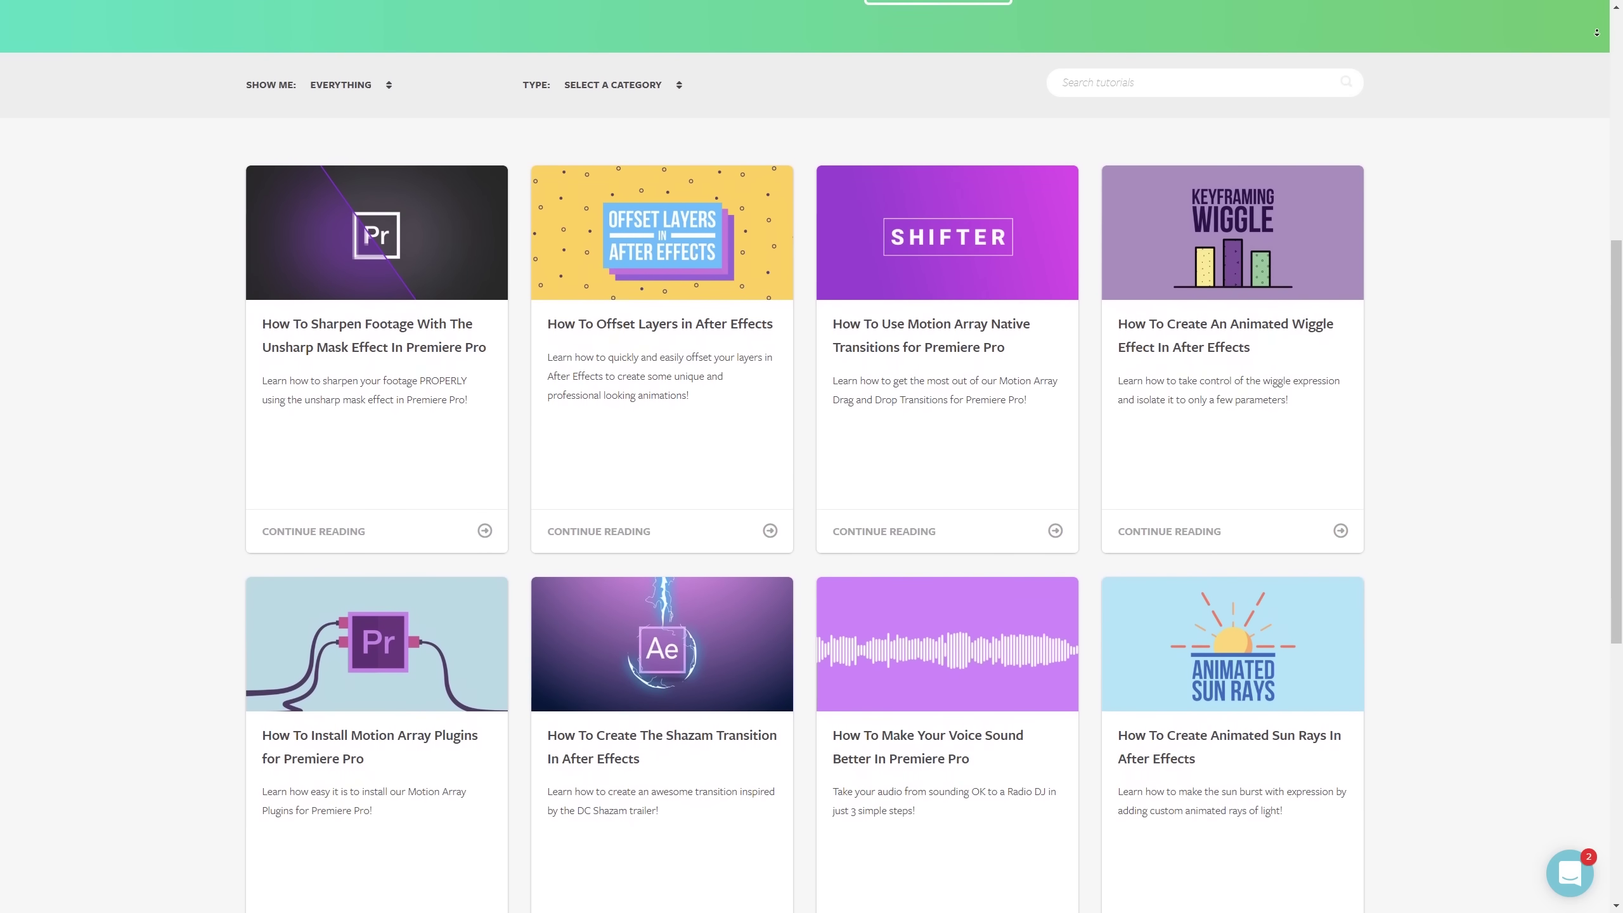